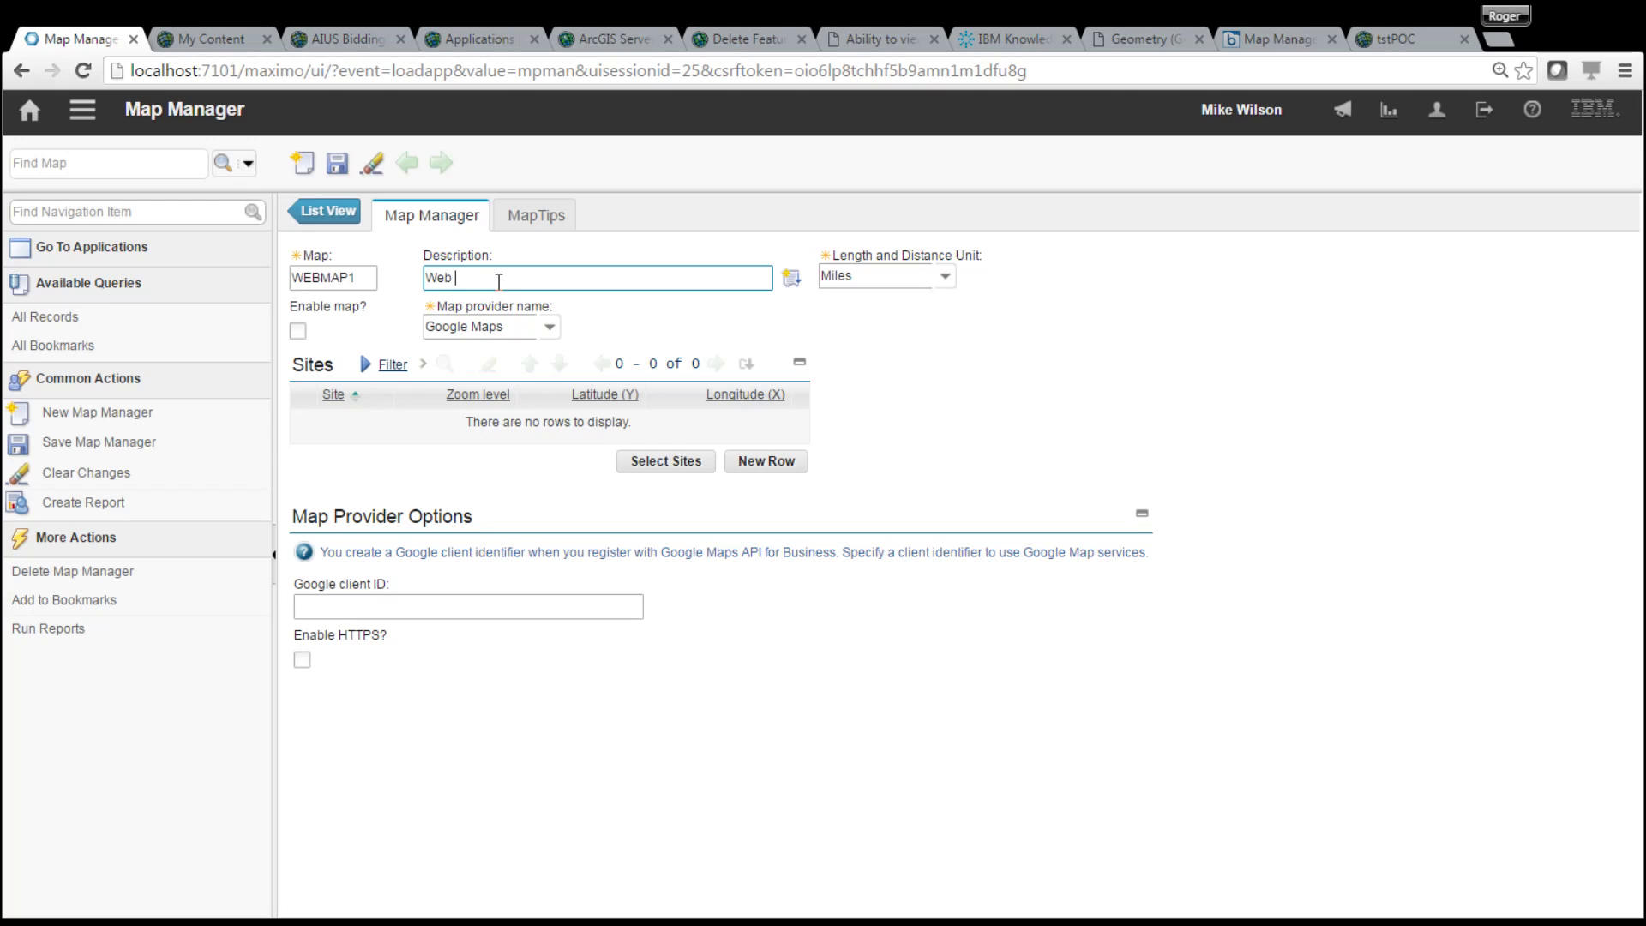
Complete the WEBMAP1 description as "Web Map 1 Presentation" and set the map provider to Maximo Spatial
text(p 1 Presentation)
click(548, 327)
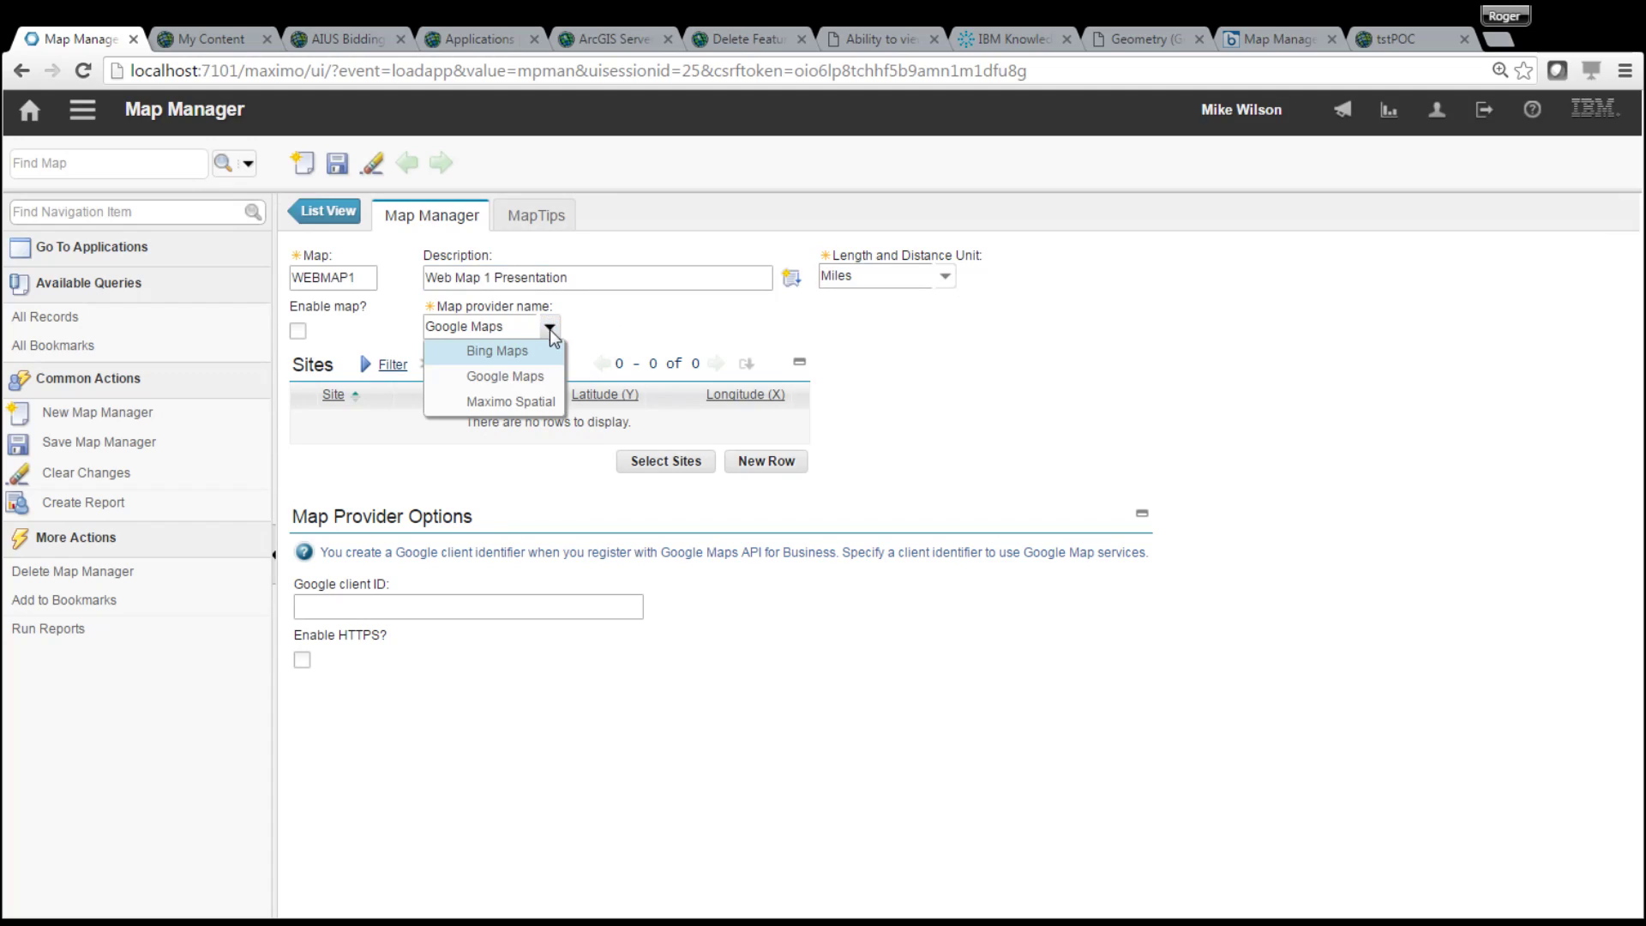
click(544, 401)
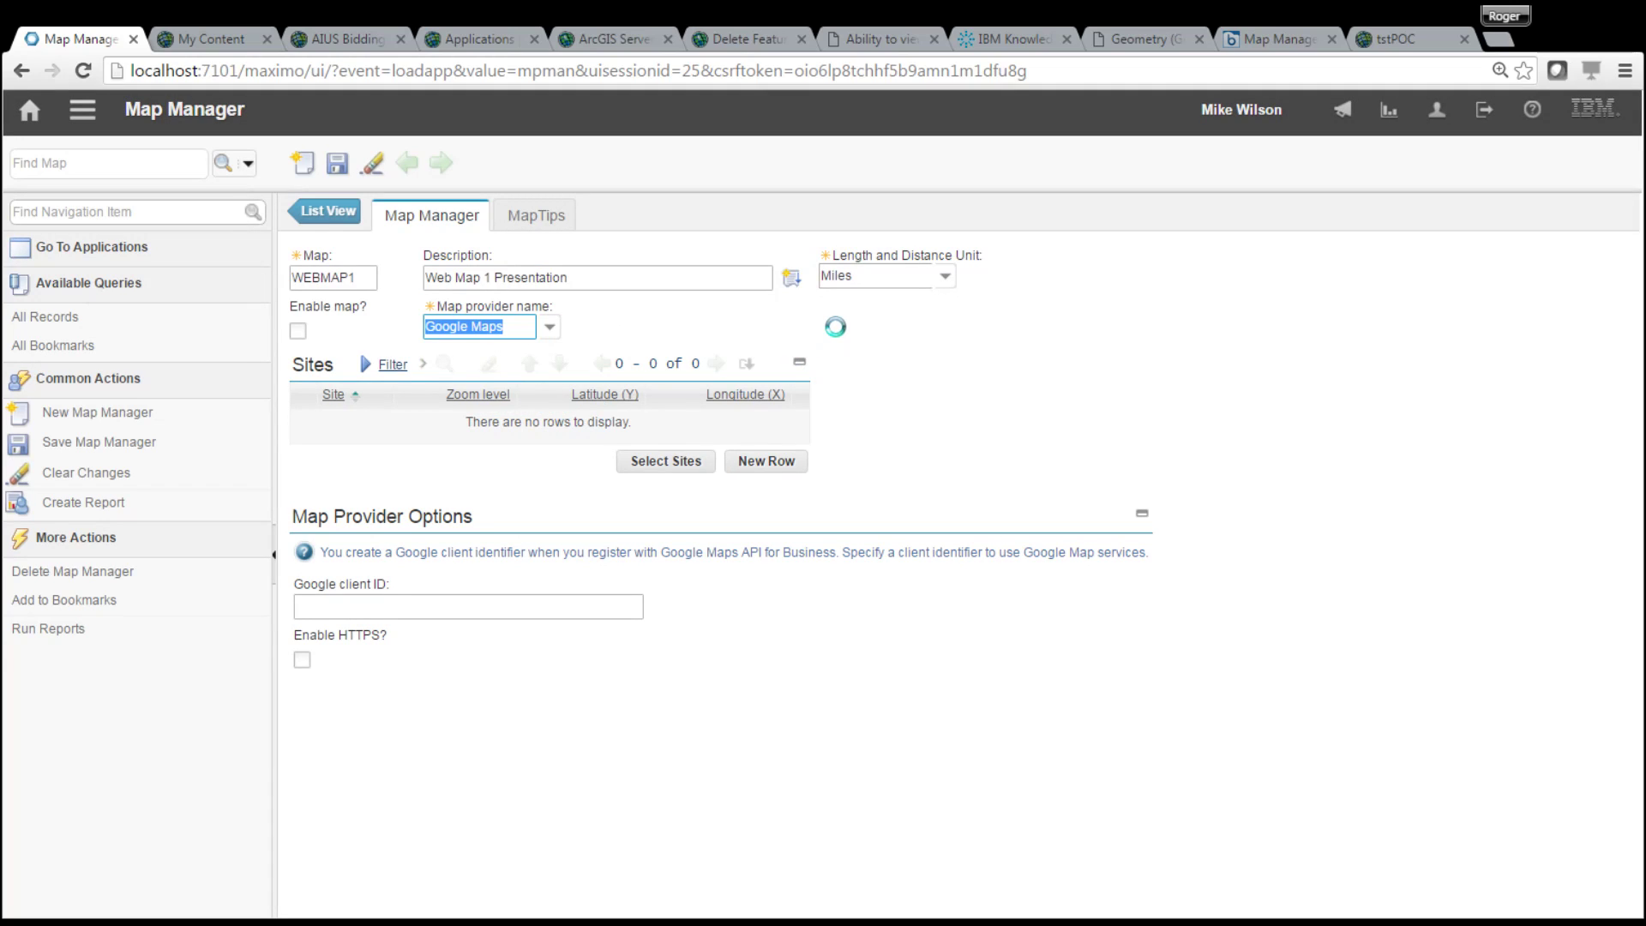
Assign the MCLEAN site to the map
click(688, 467)
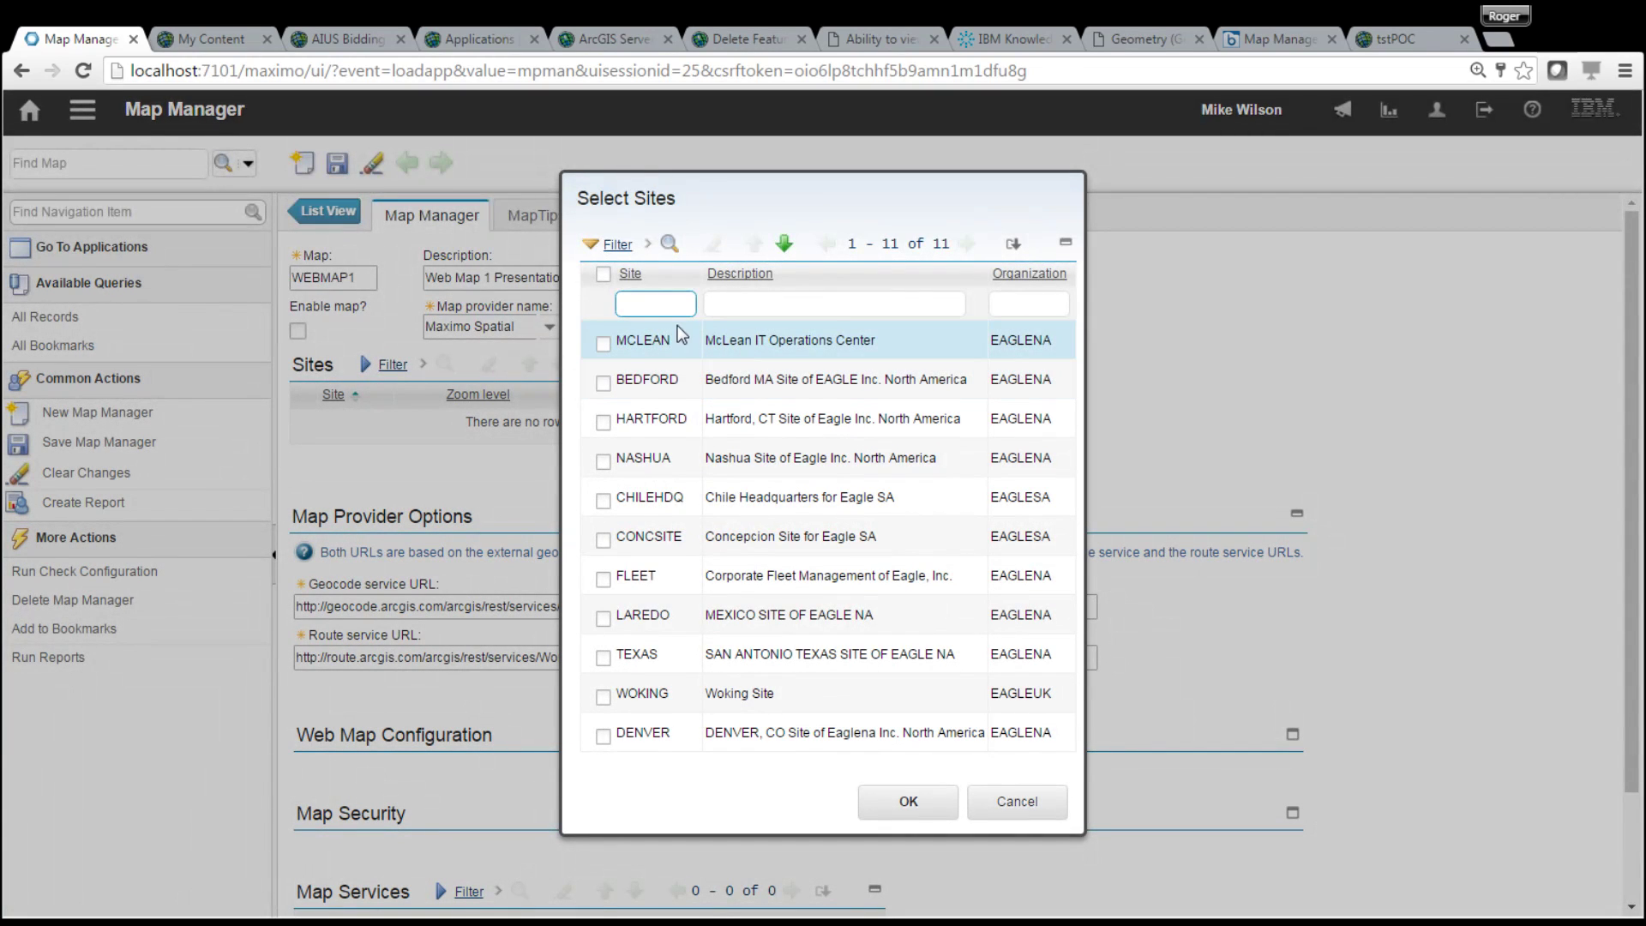
click(603, 345)
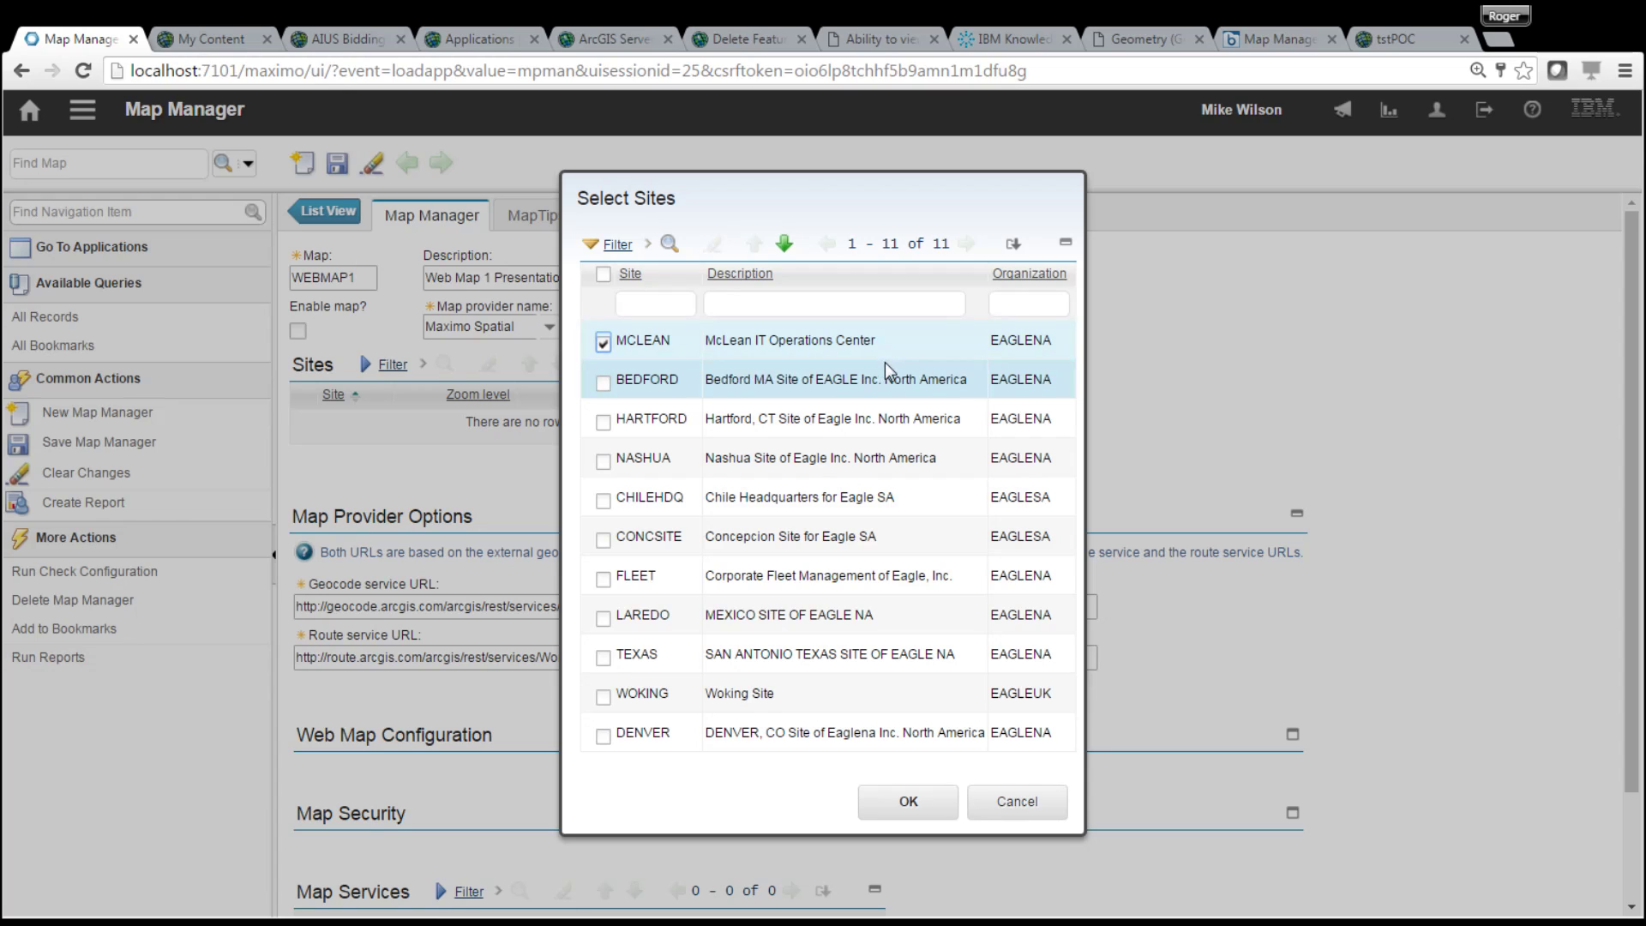
click(933, 805)
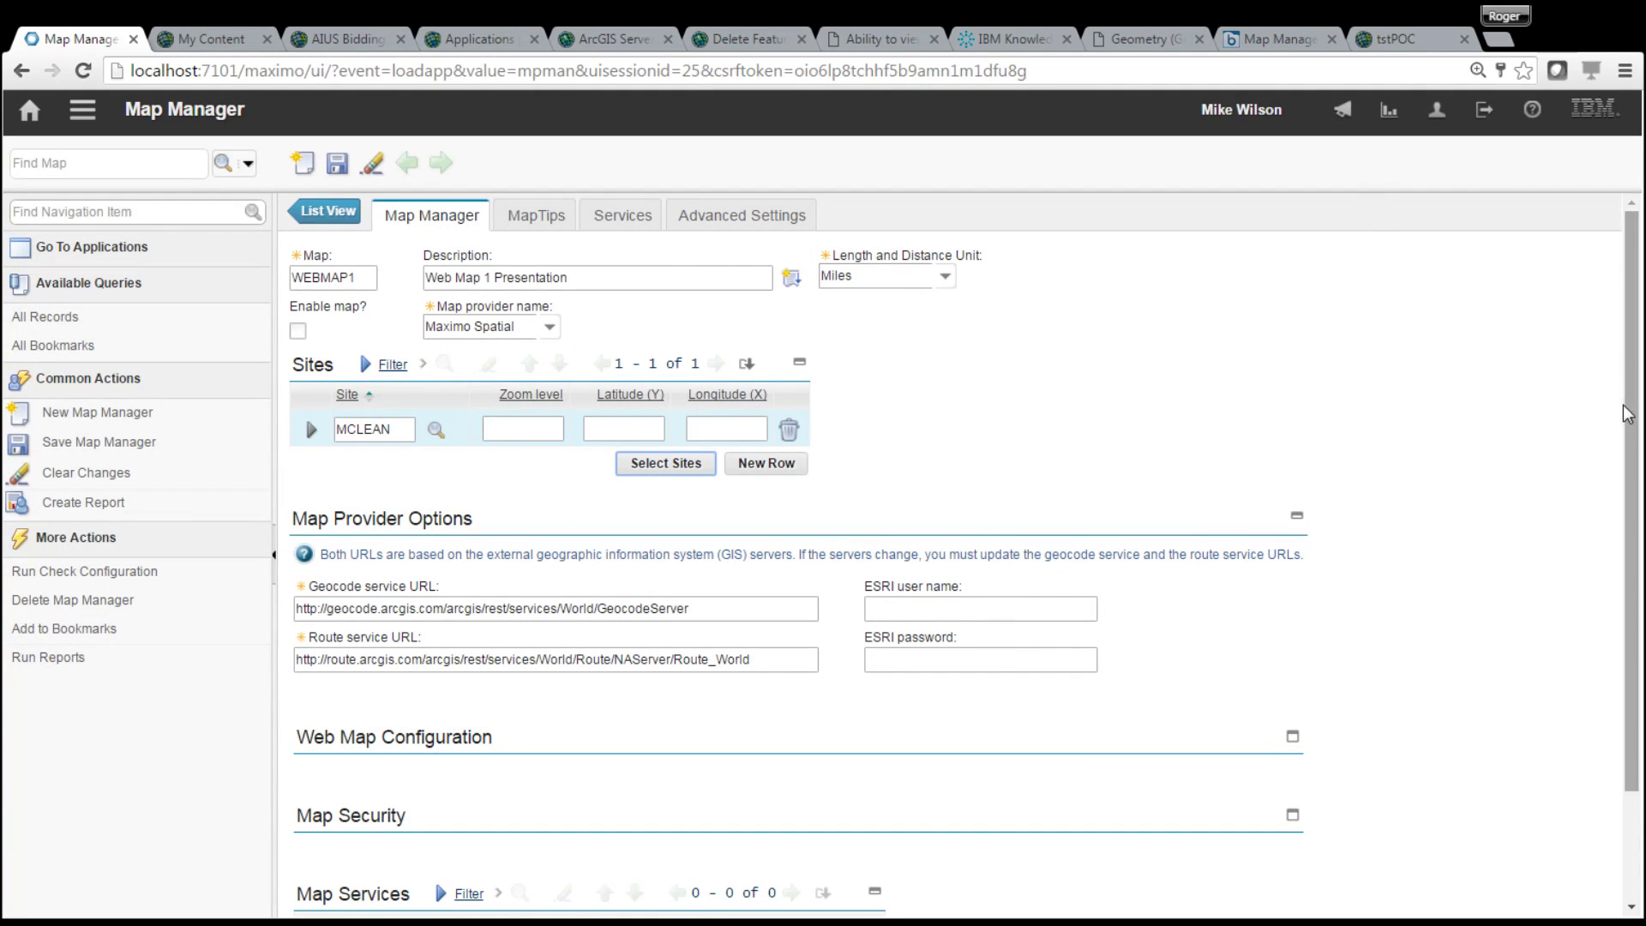
Expand the Web Map Configuration section and review its Web Map ID and ArcGIS portal settings
drag(1633, 424, 1636, 541)
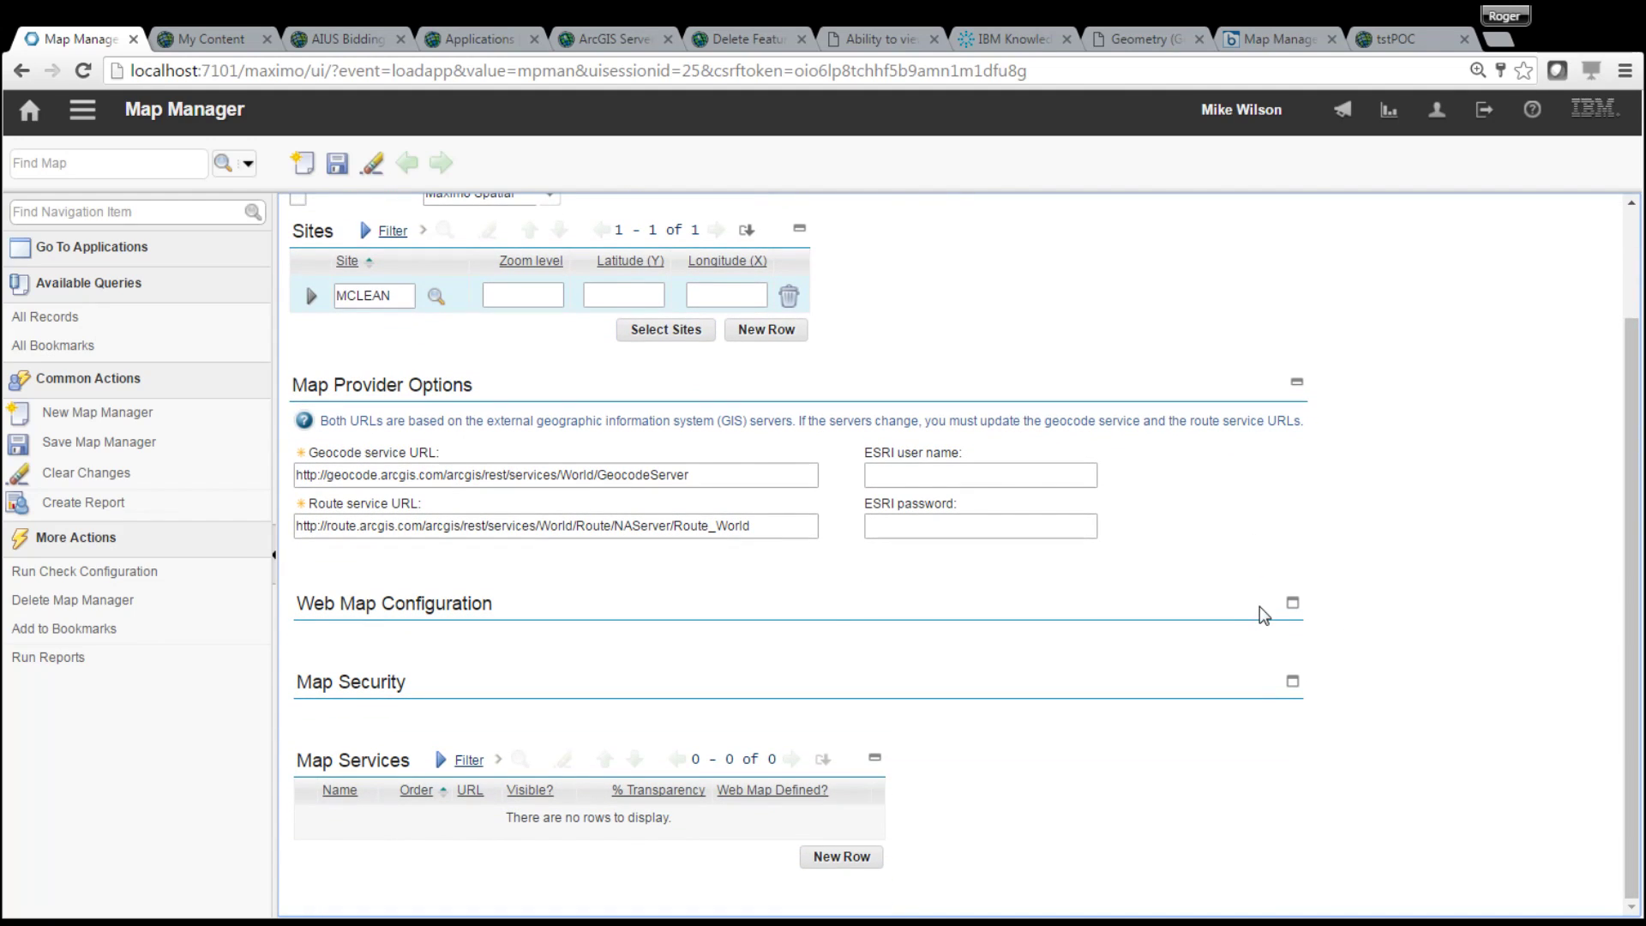
click(1292, 603)
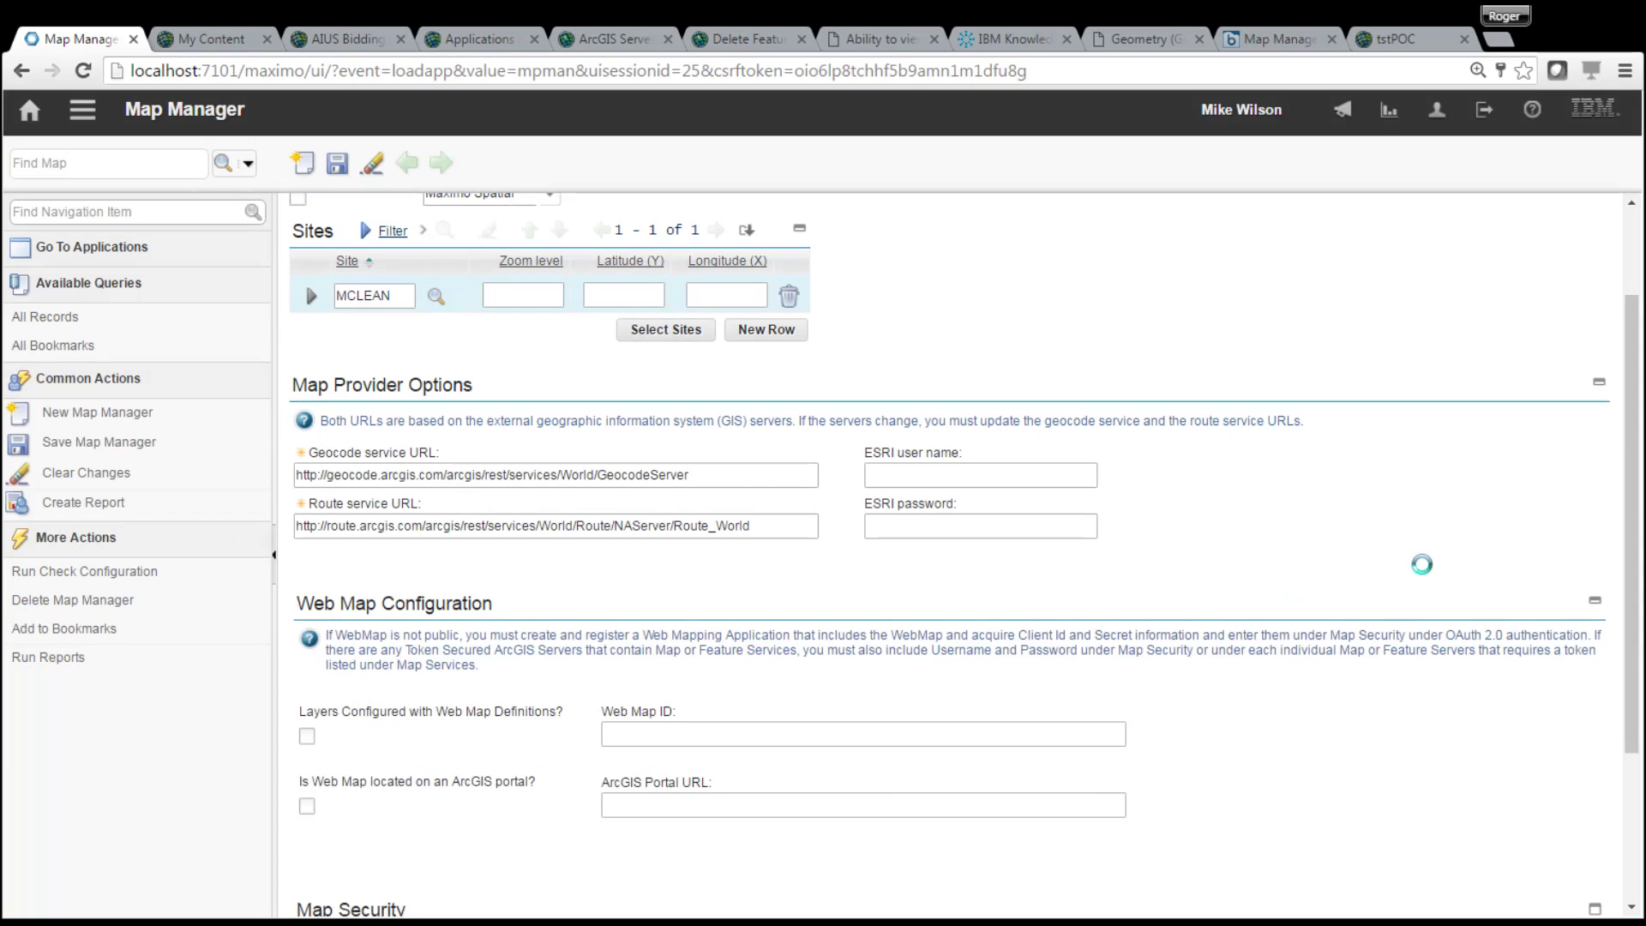
drag(1631, 557, 1638, 743)
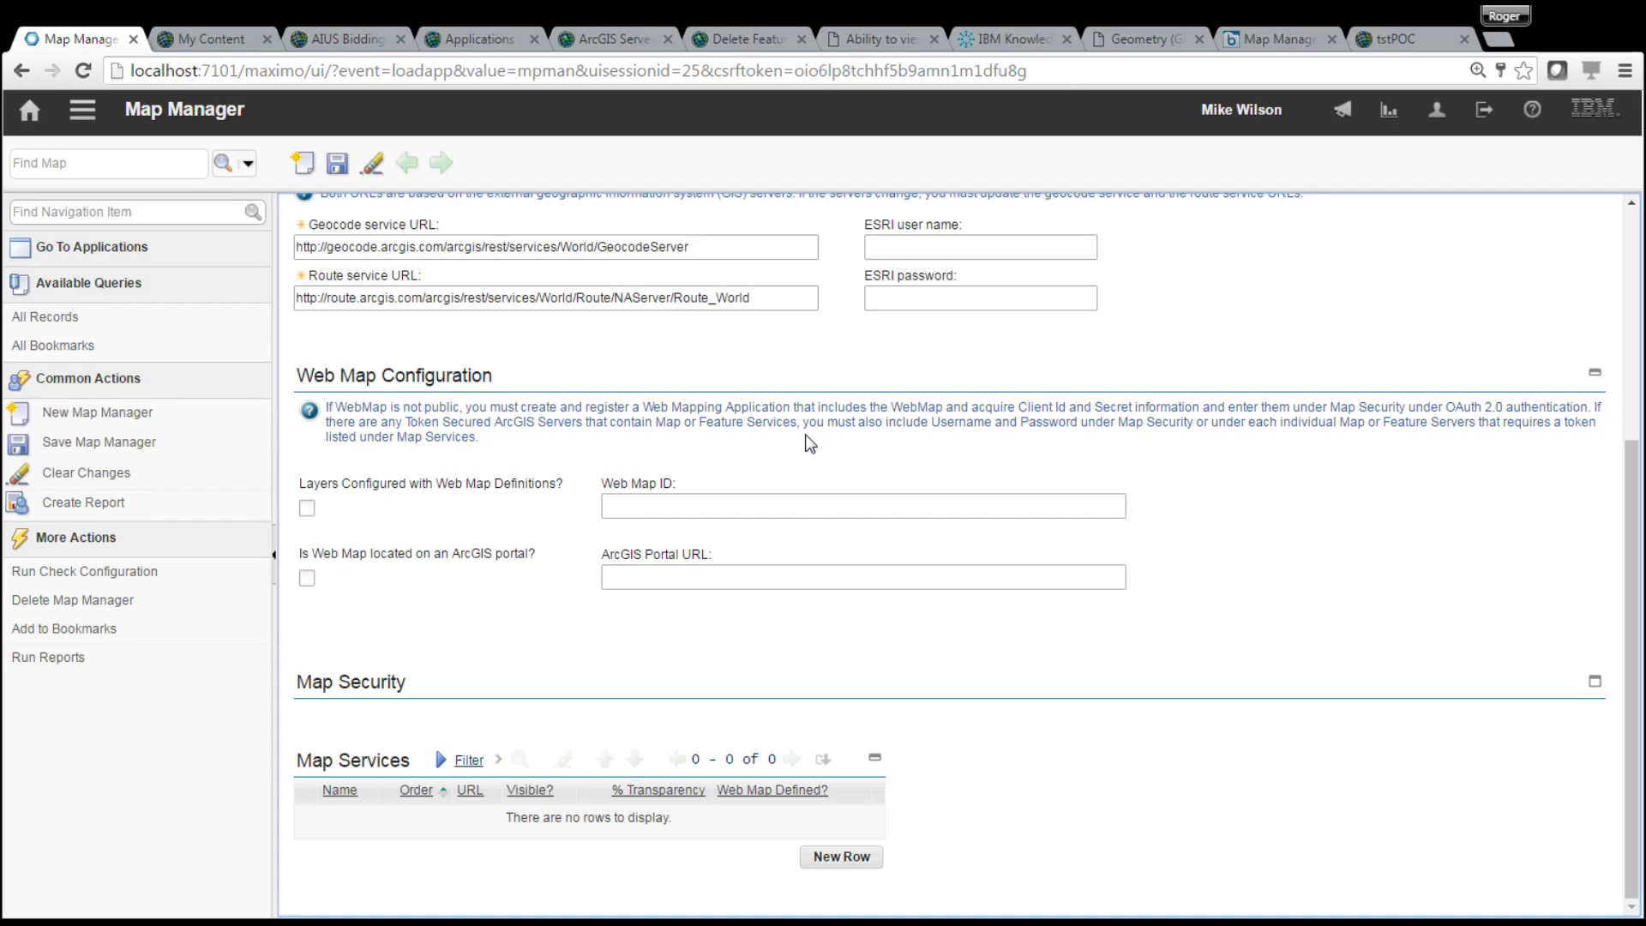
click(723, 504)
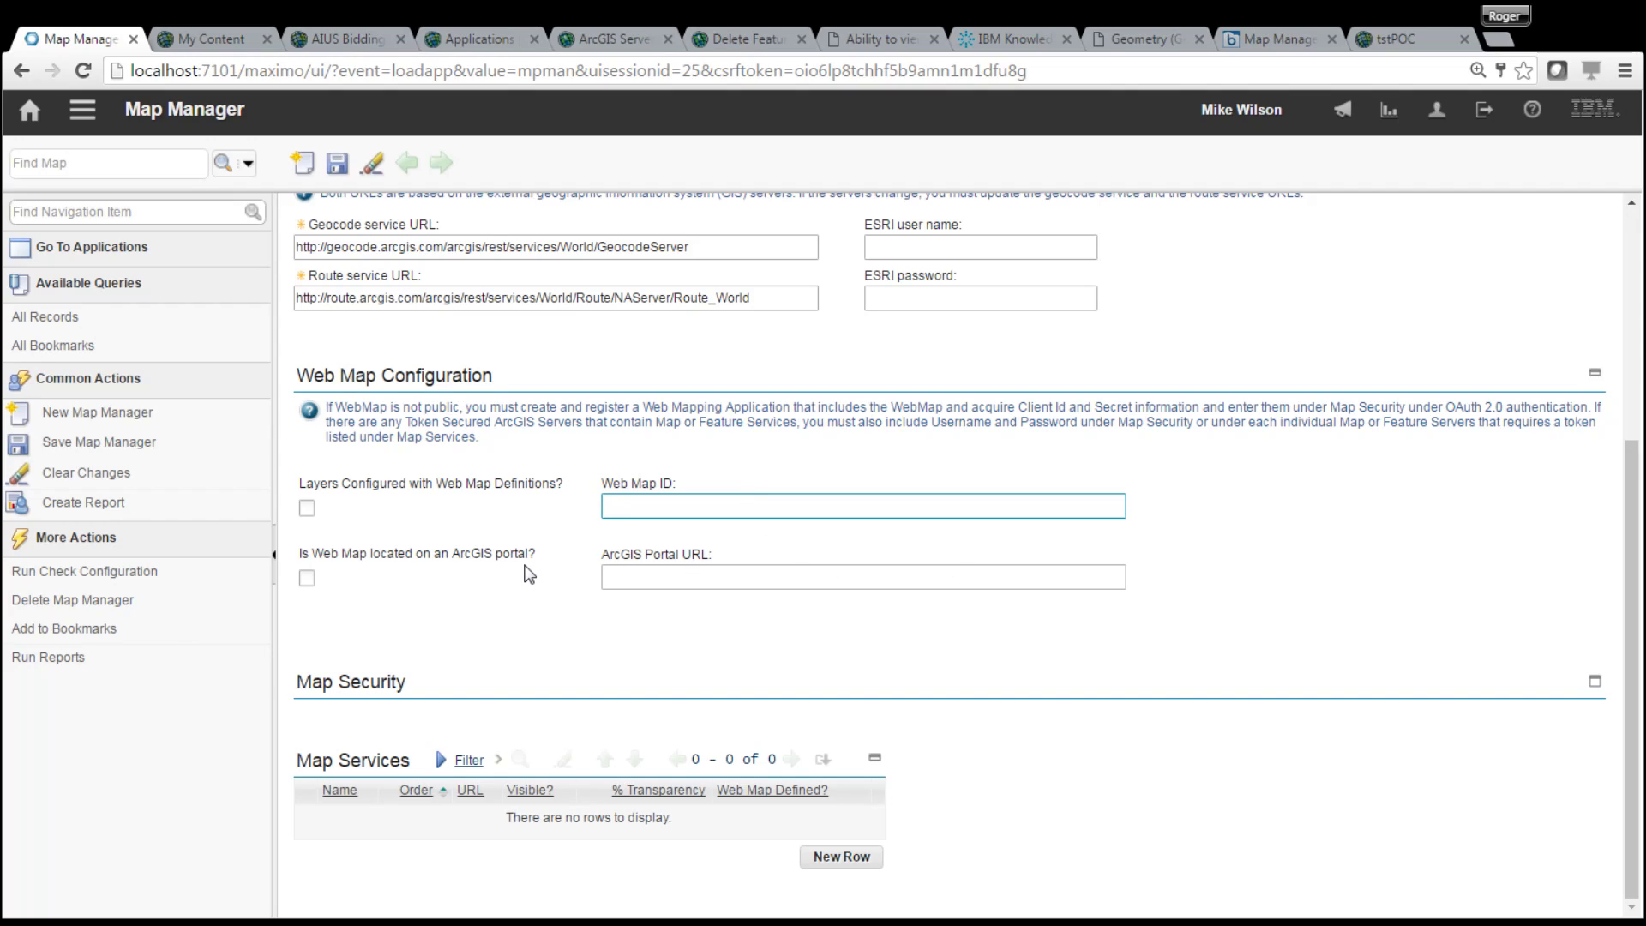
Expand the Map Security section and review its token and OAuth 2.0 authentication settings alongside the Web Map ID field
click(1596, 685)
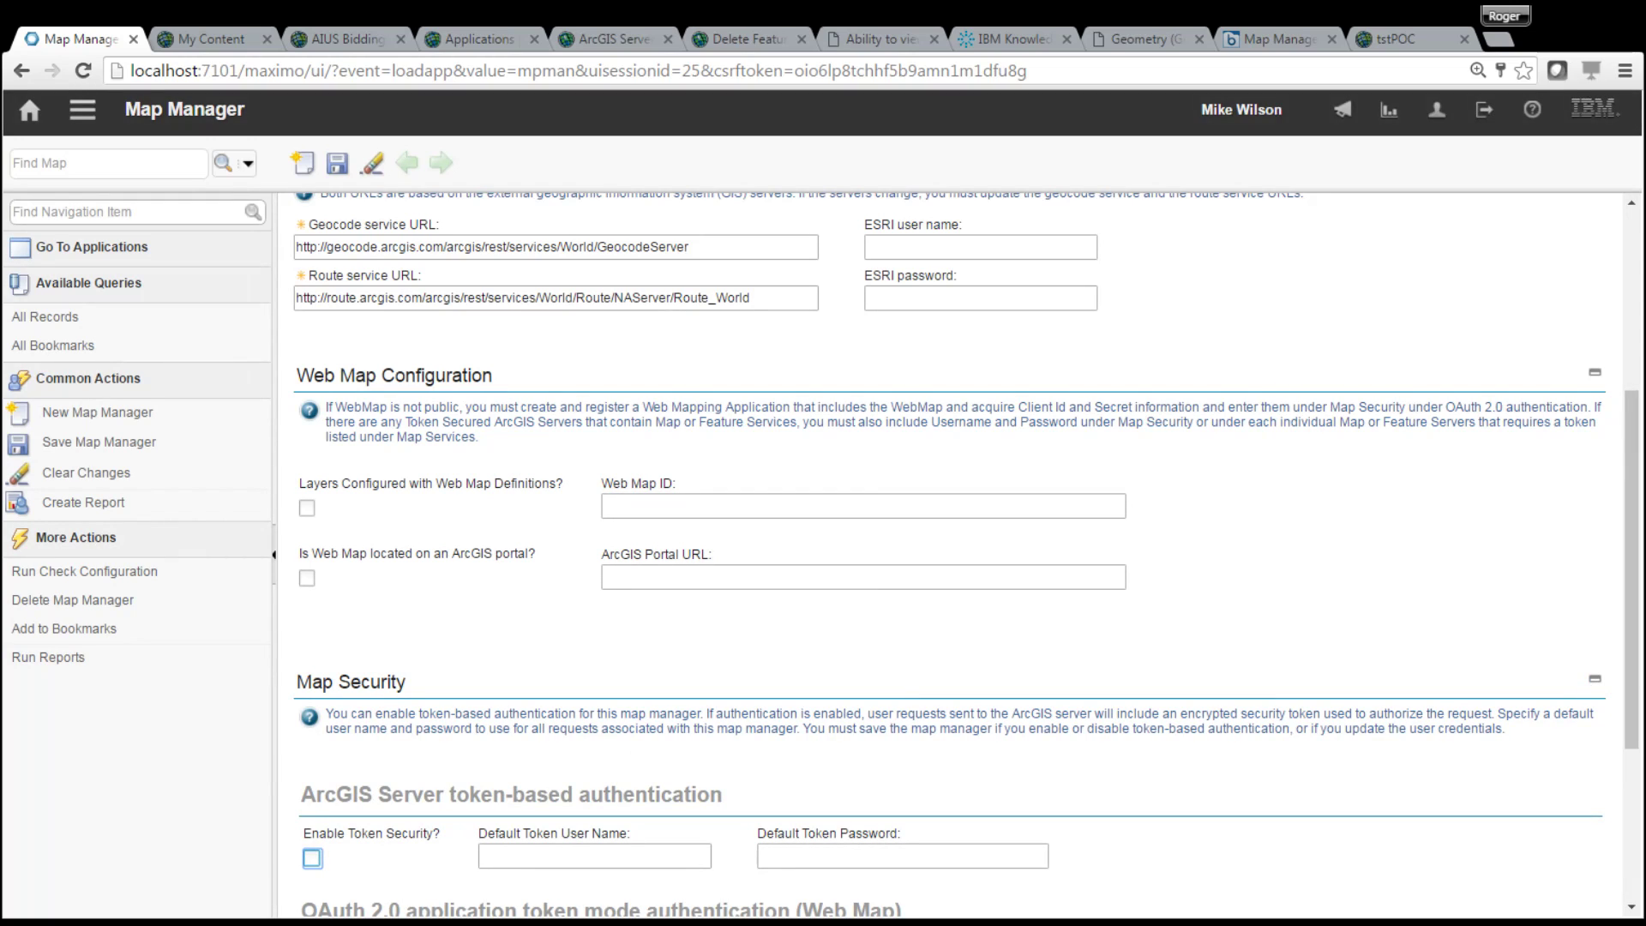
drag(1639, 703, 1635, 830)
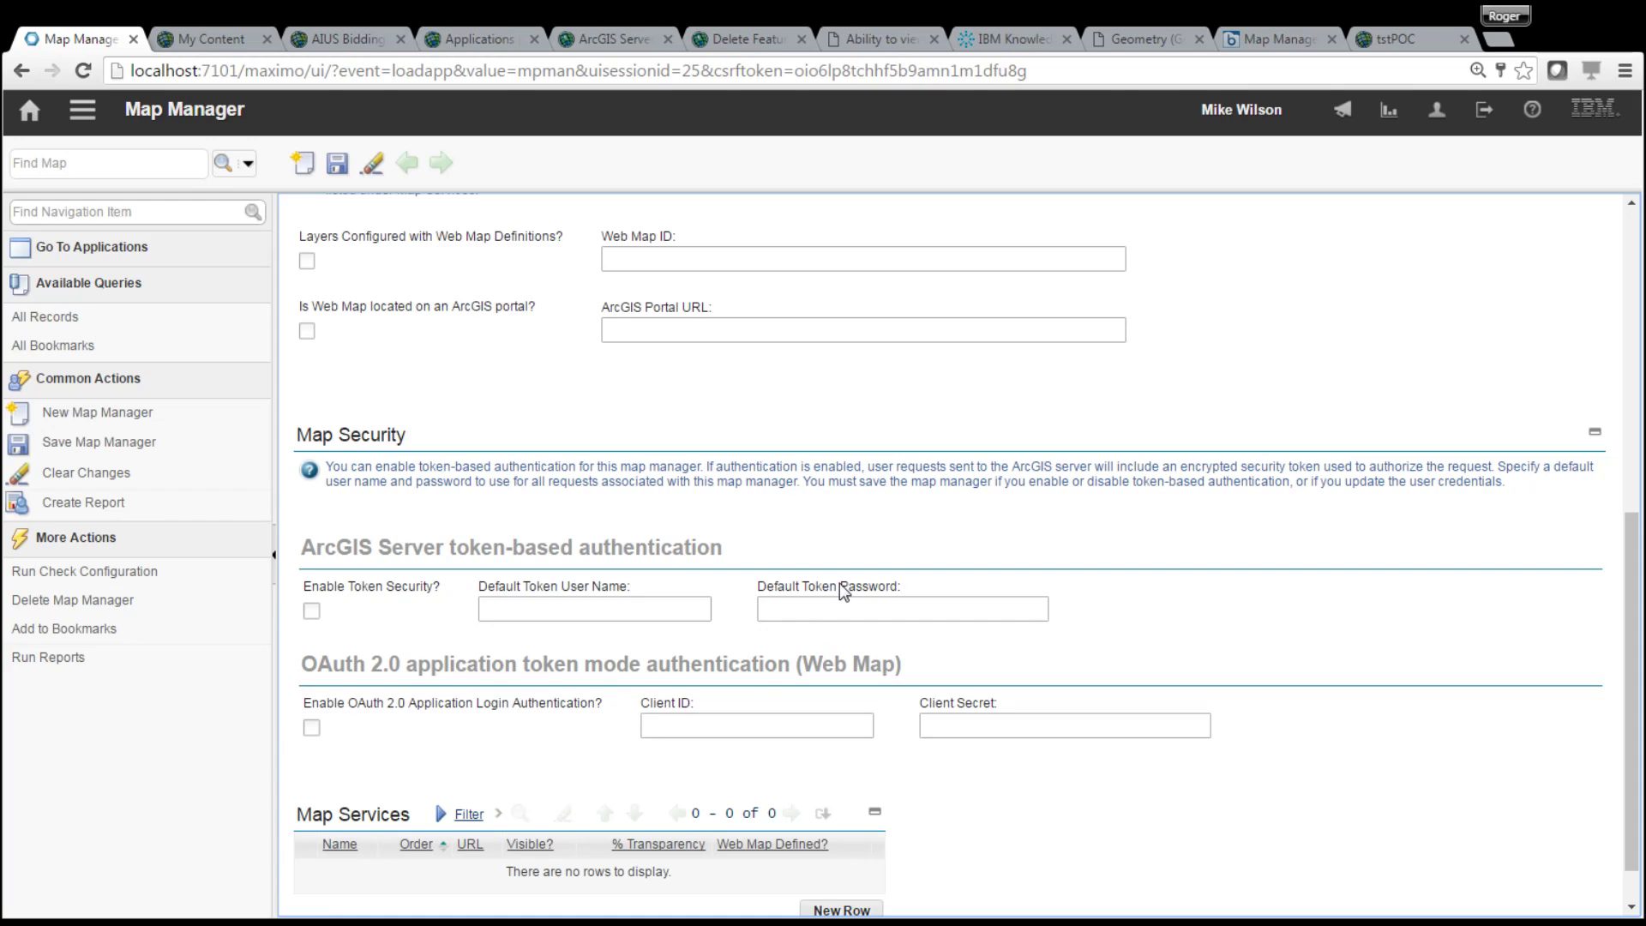
scroll(1632, 561, up, 1)
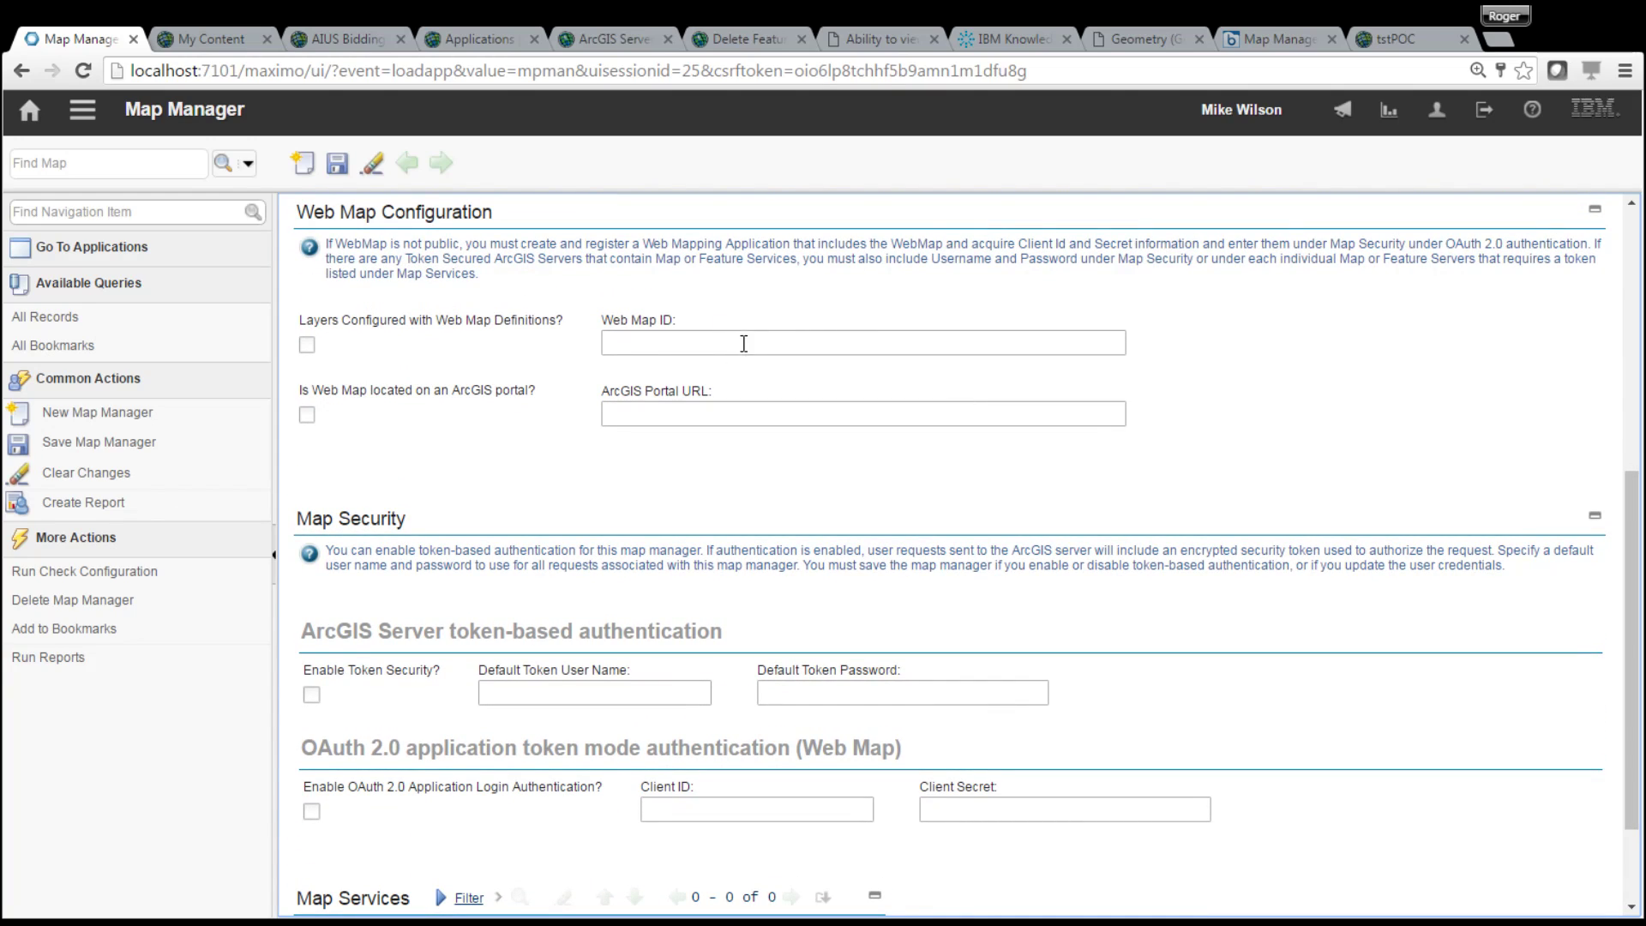
click(743, 343)
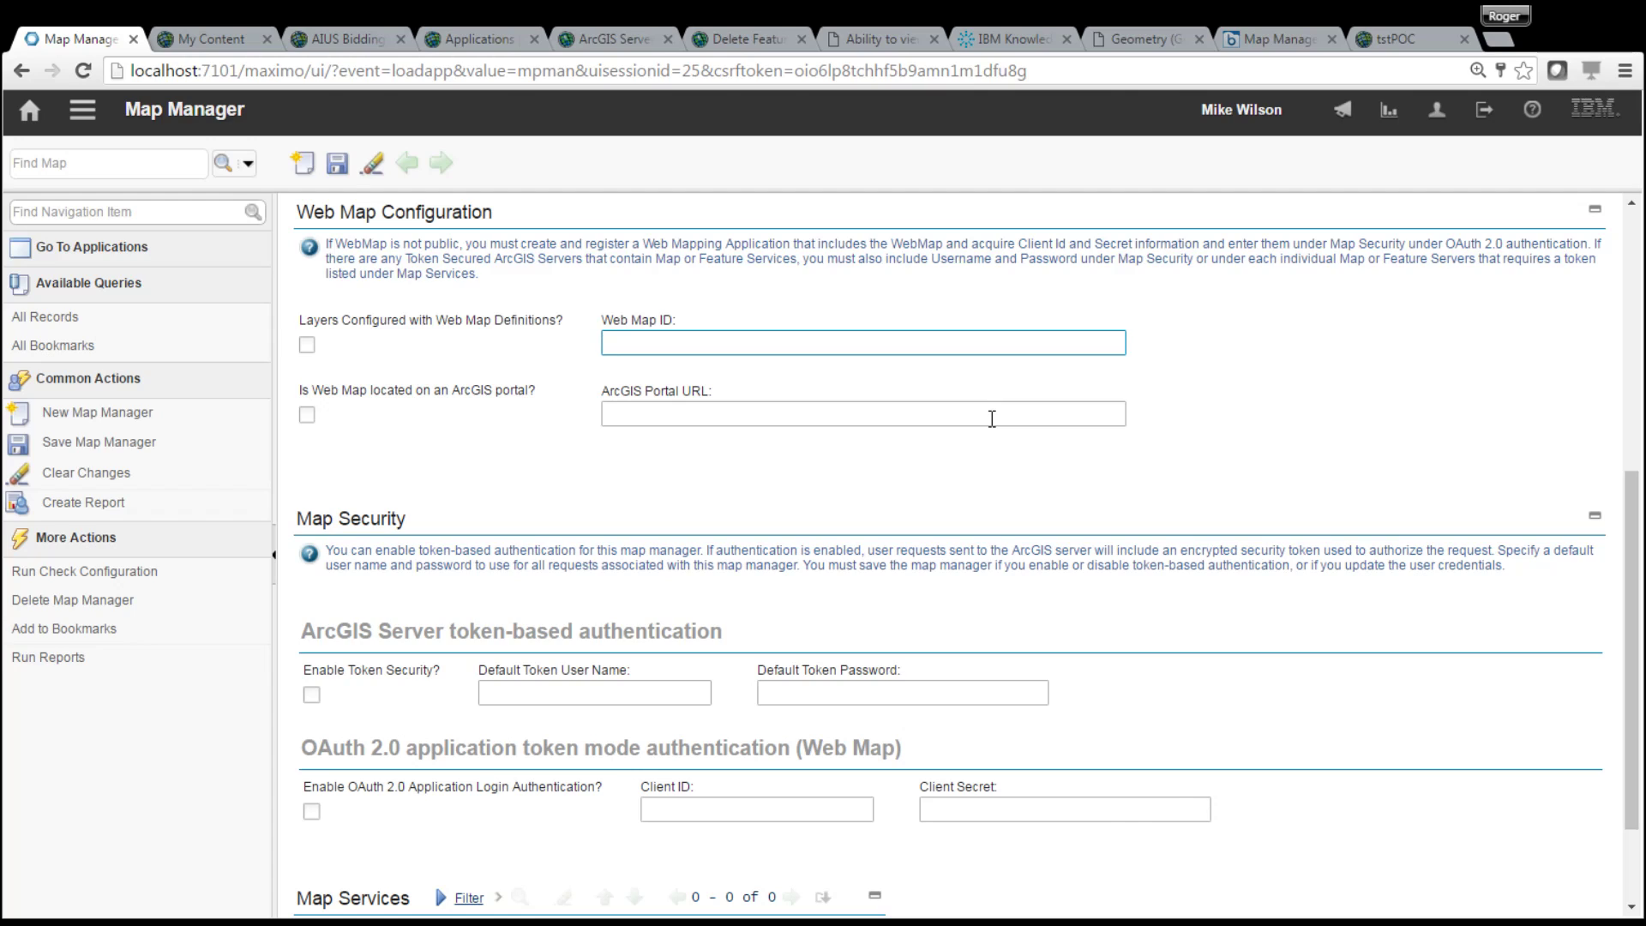
Switch to My Content in ArcGIS Online and examine the web maps and web mapping applications on both result pages
click(223, 41)
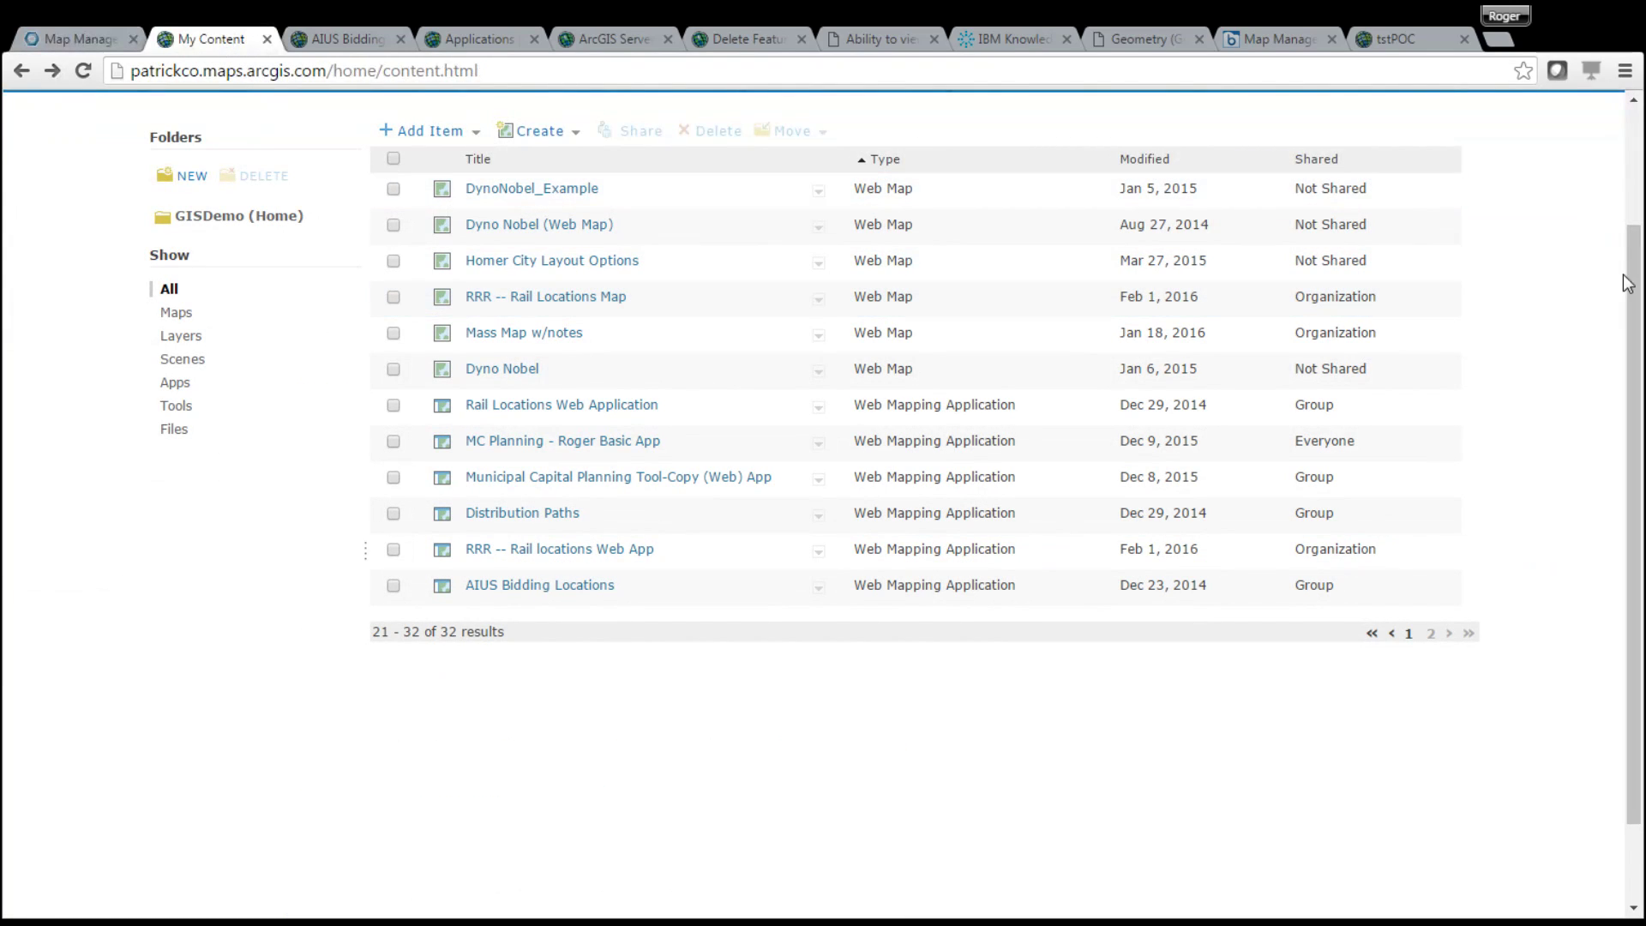
drag(1637, 278, 1639, 139)
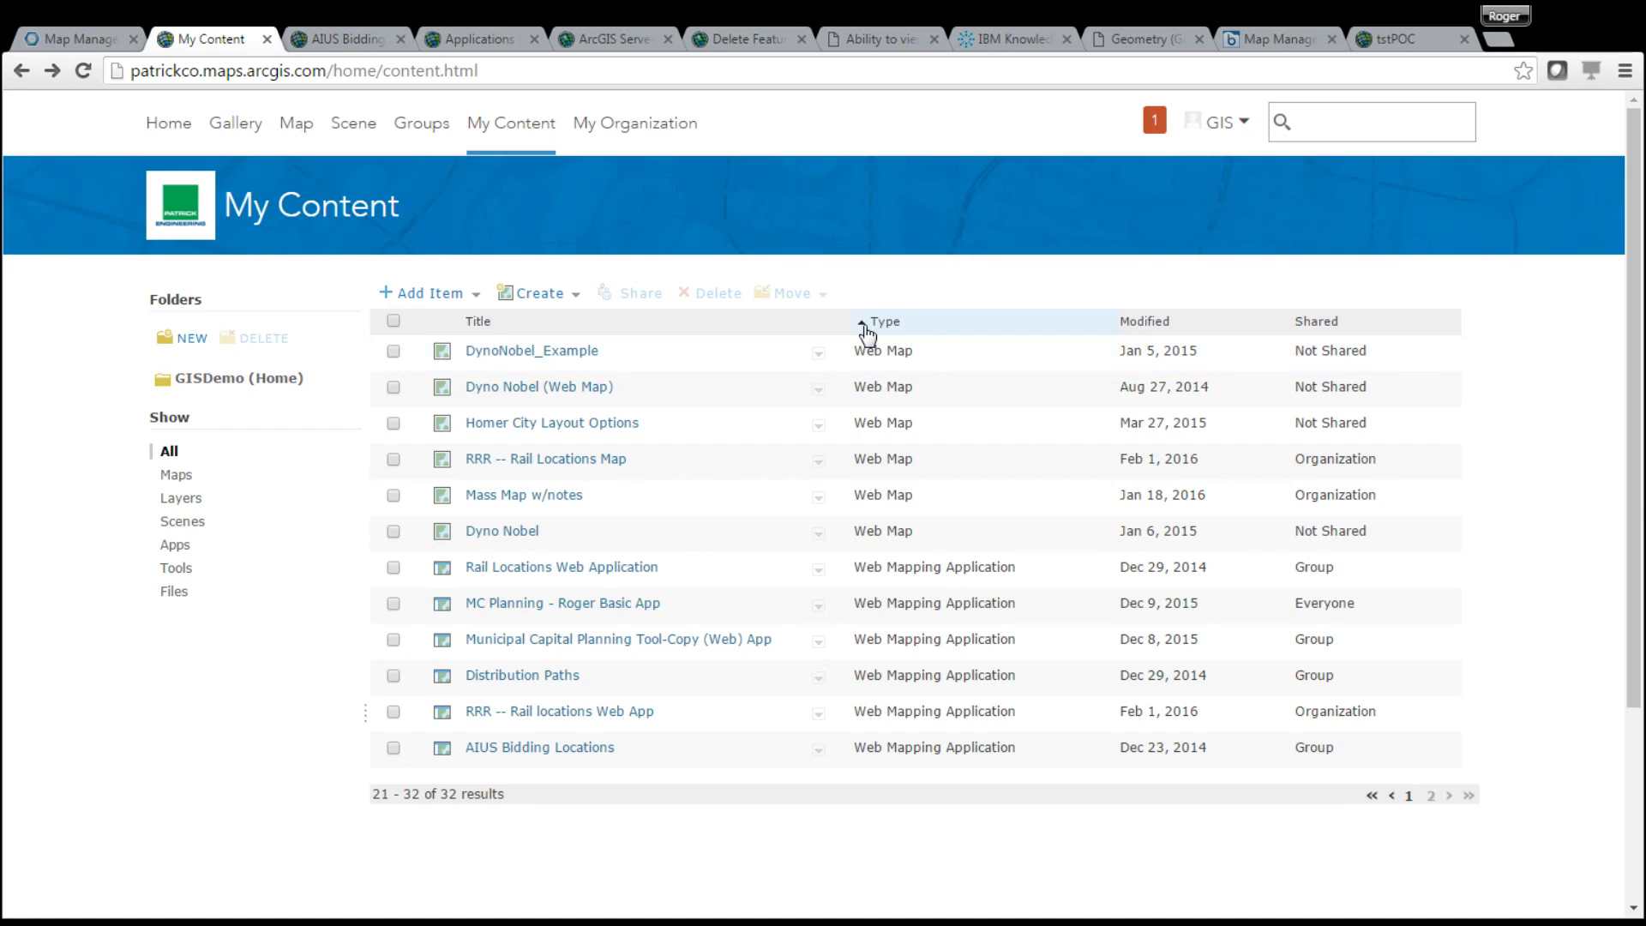
click(1408, 796)
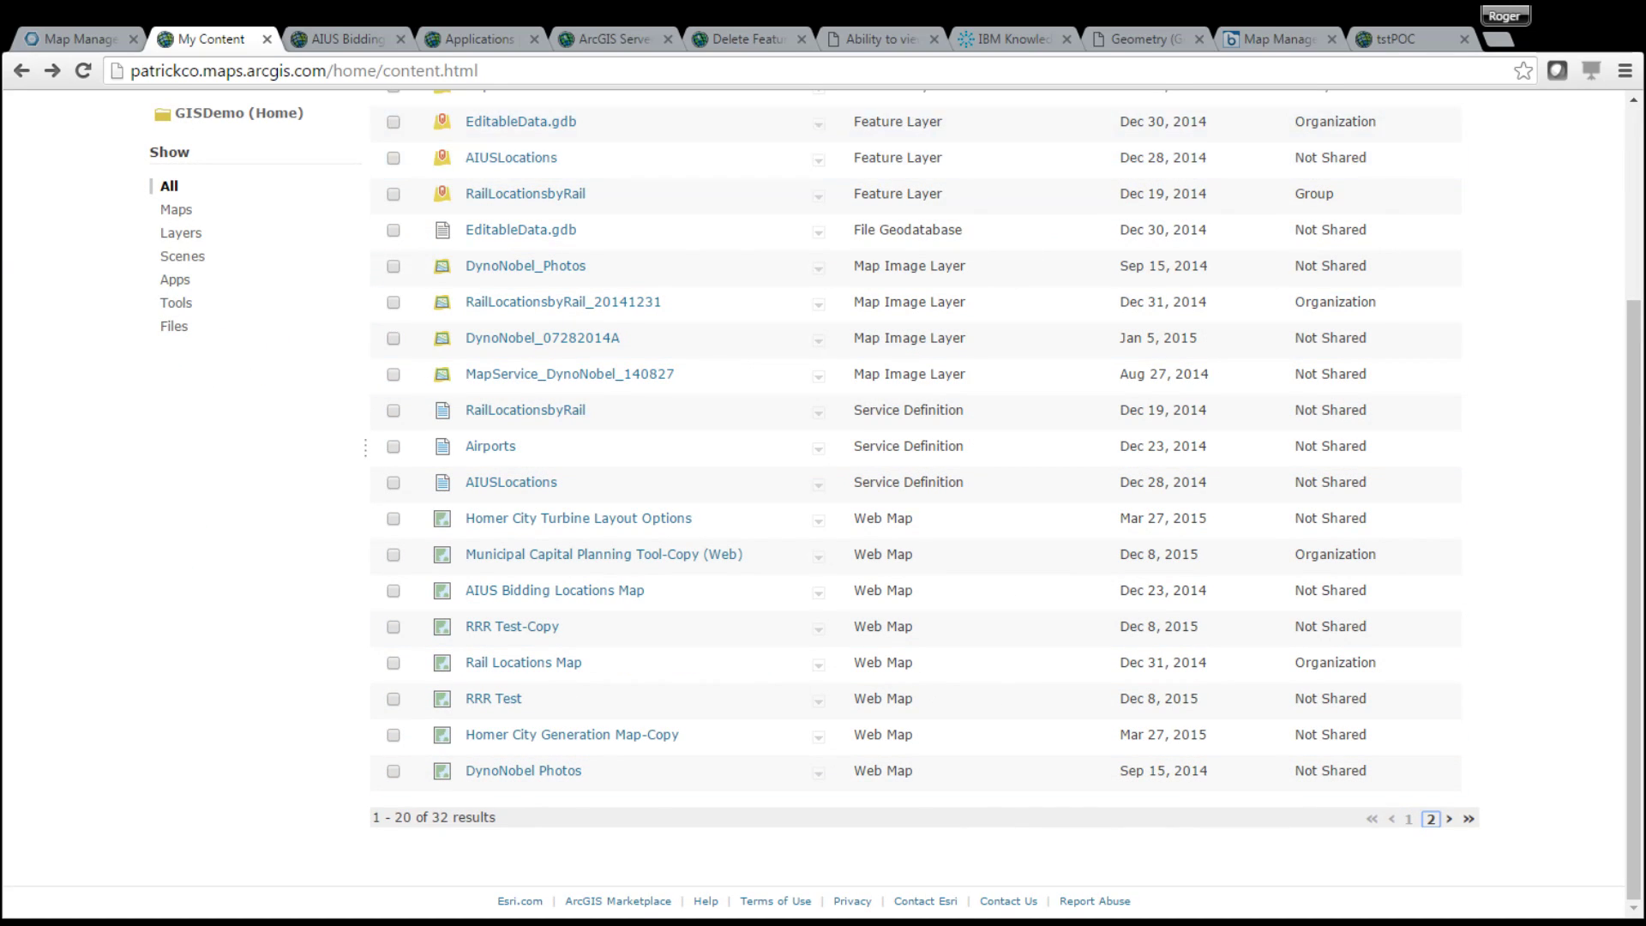
mouse_move(1636, 337)
mouse_down()
mouse_move(1638, 260)
mouse_move(1640, 316)
mouse_up()
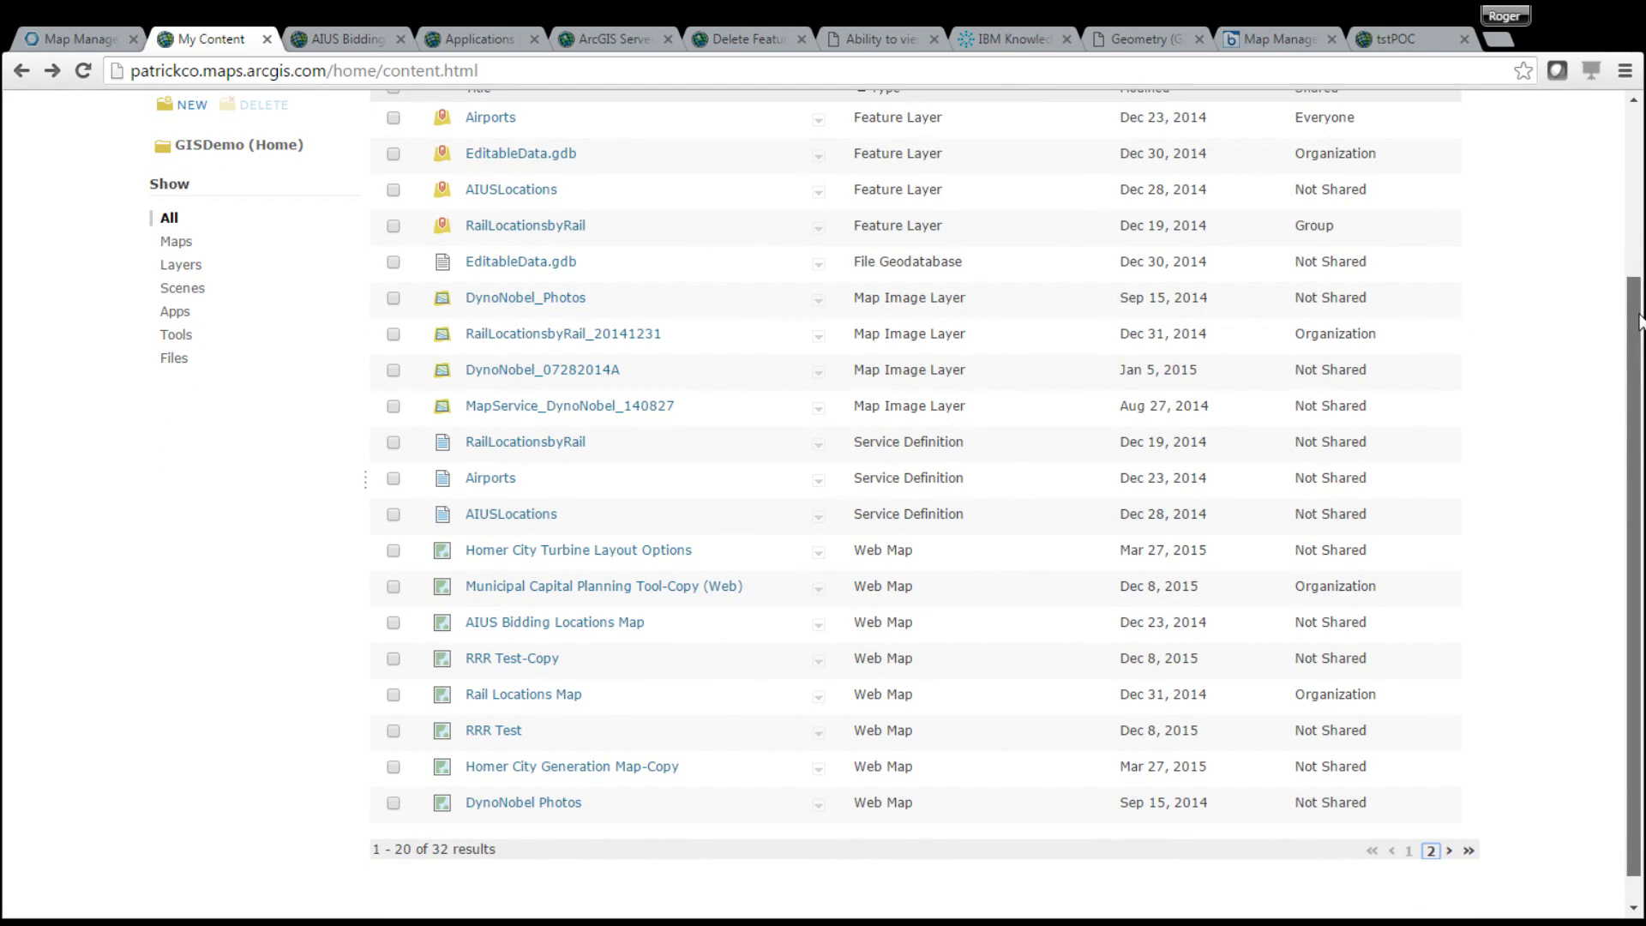
drag(1640, 319, 1640, 343)
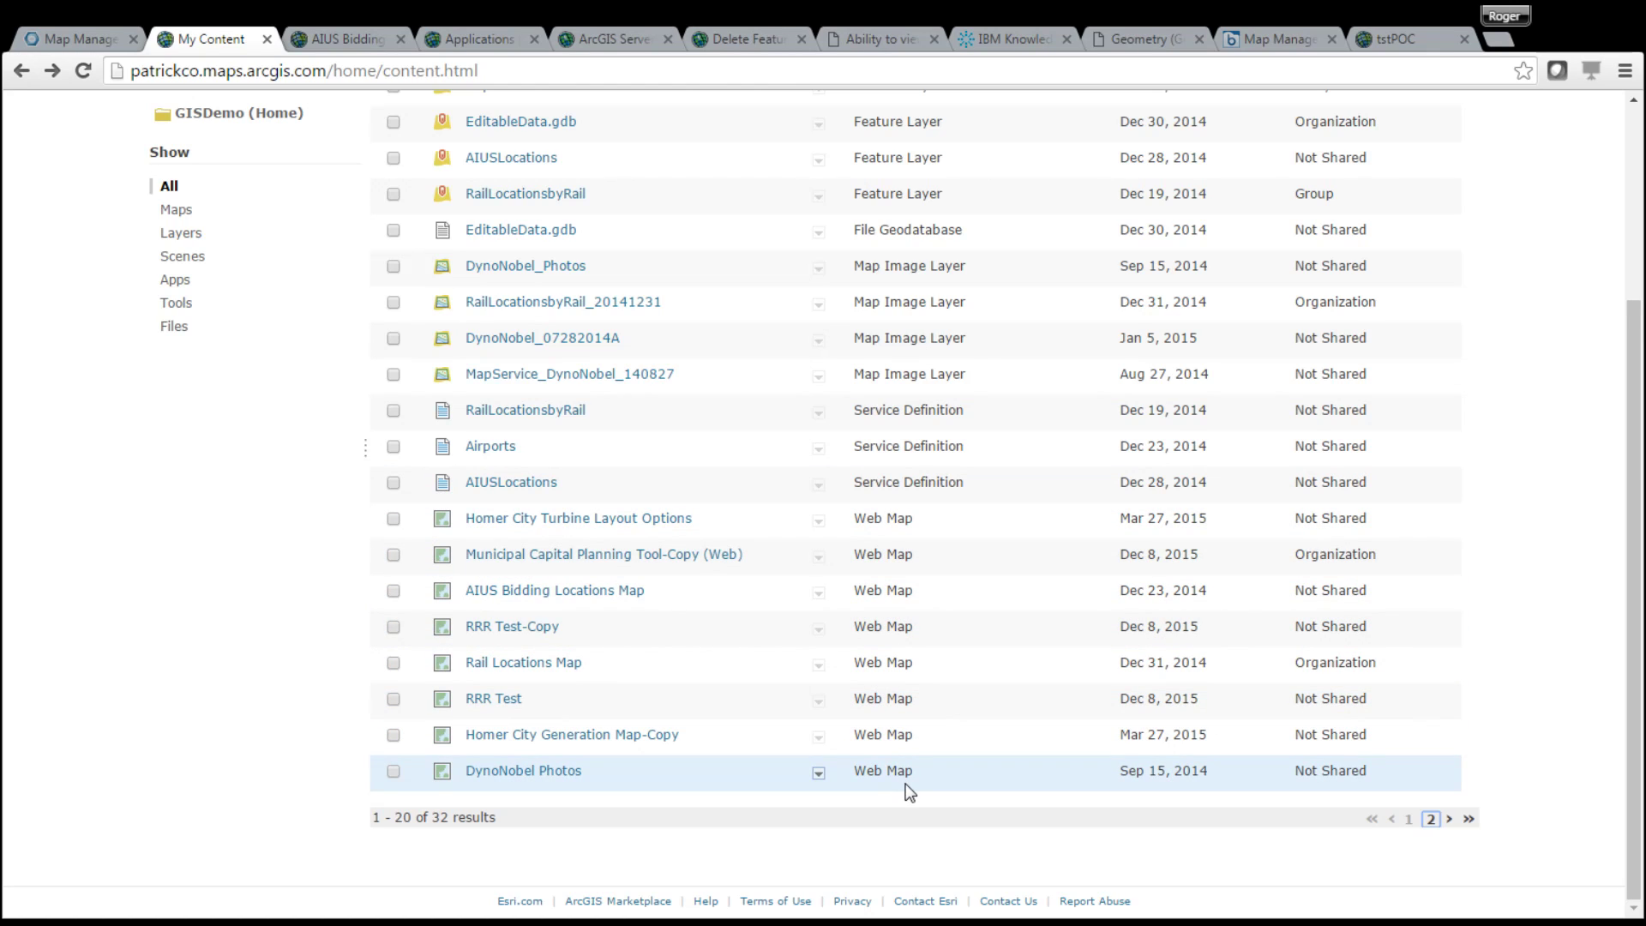
click(1429, 820)
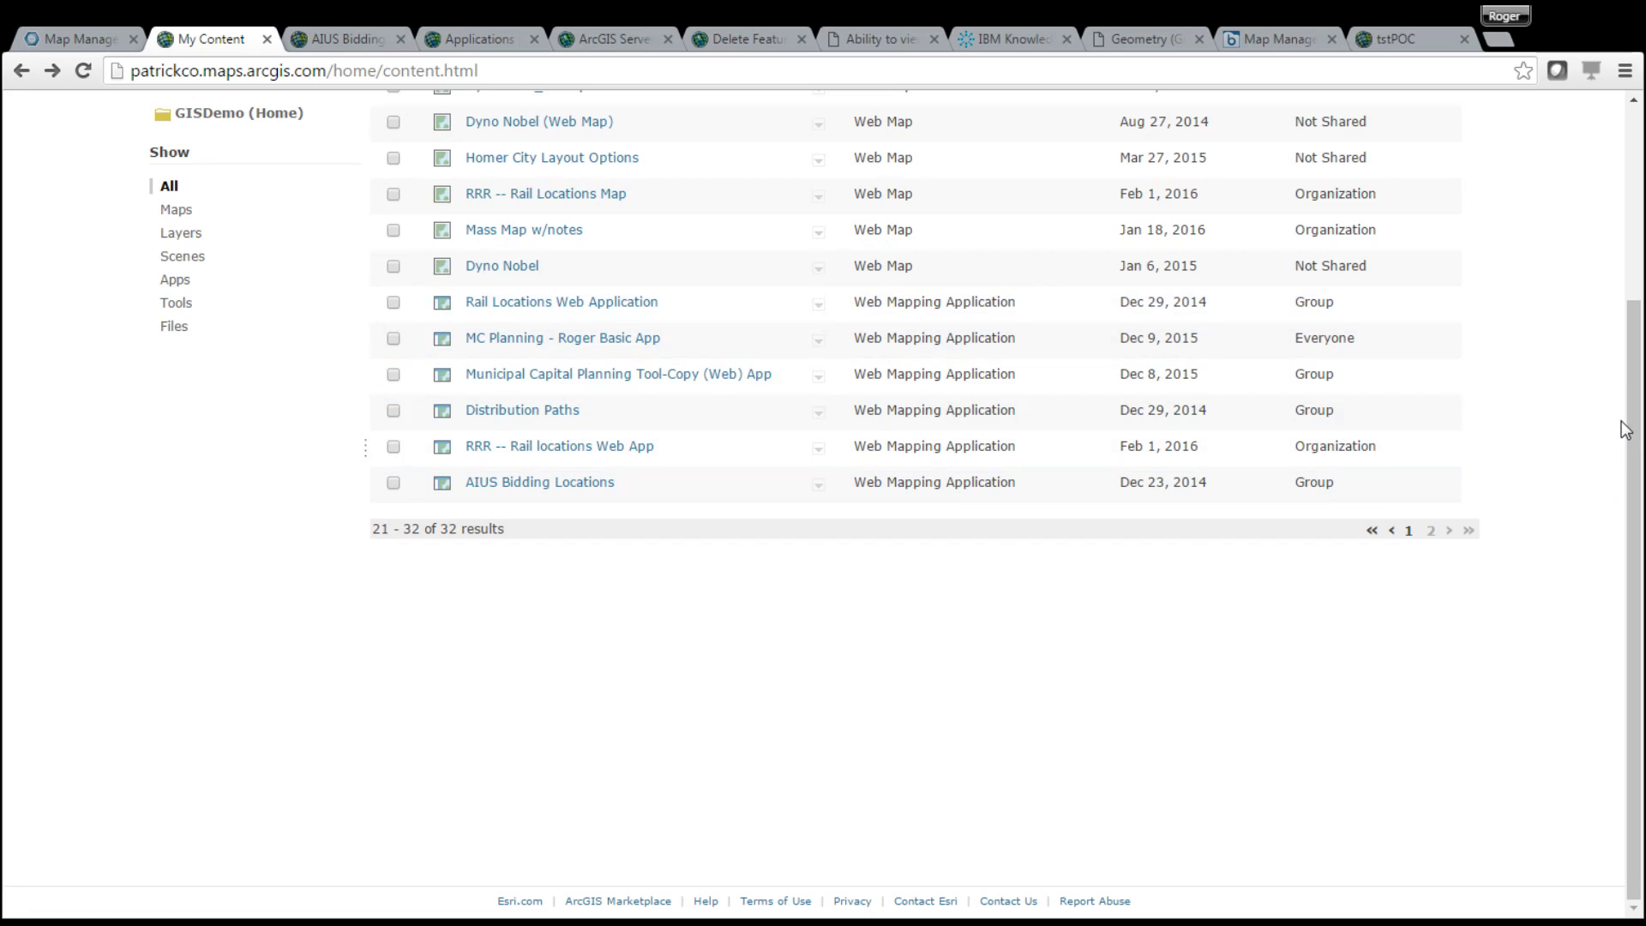
scroll(1622, 425, up, 3)
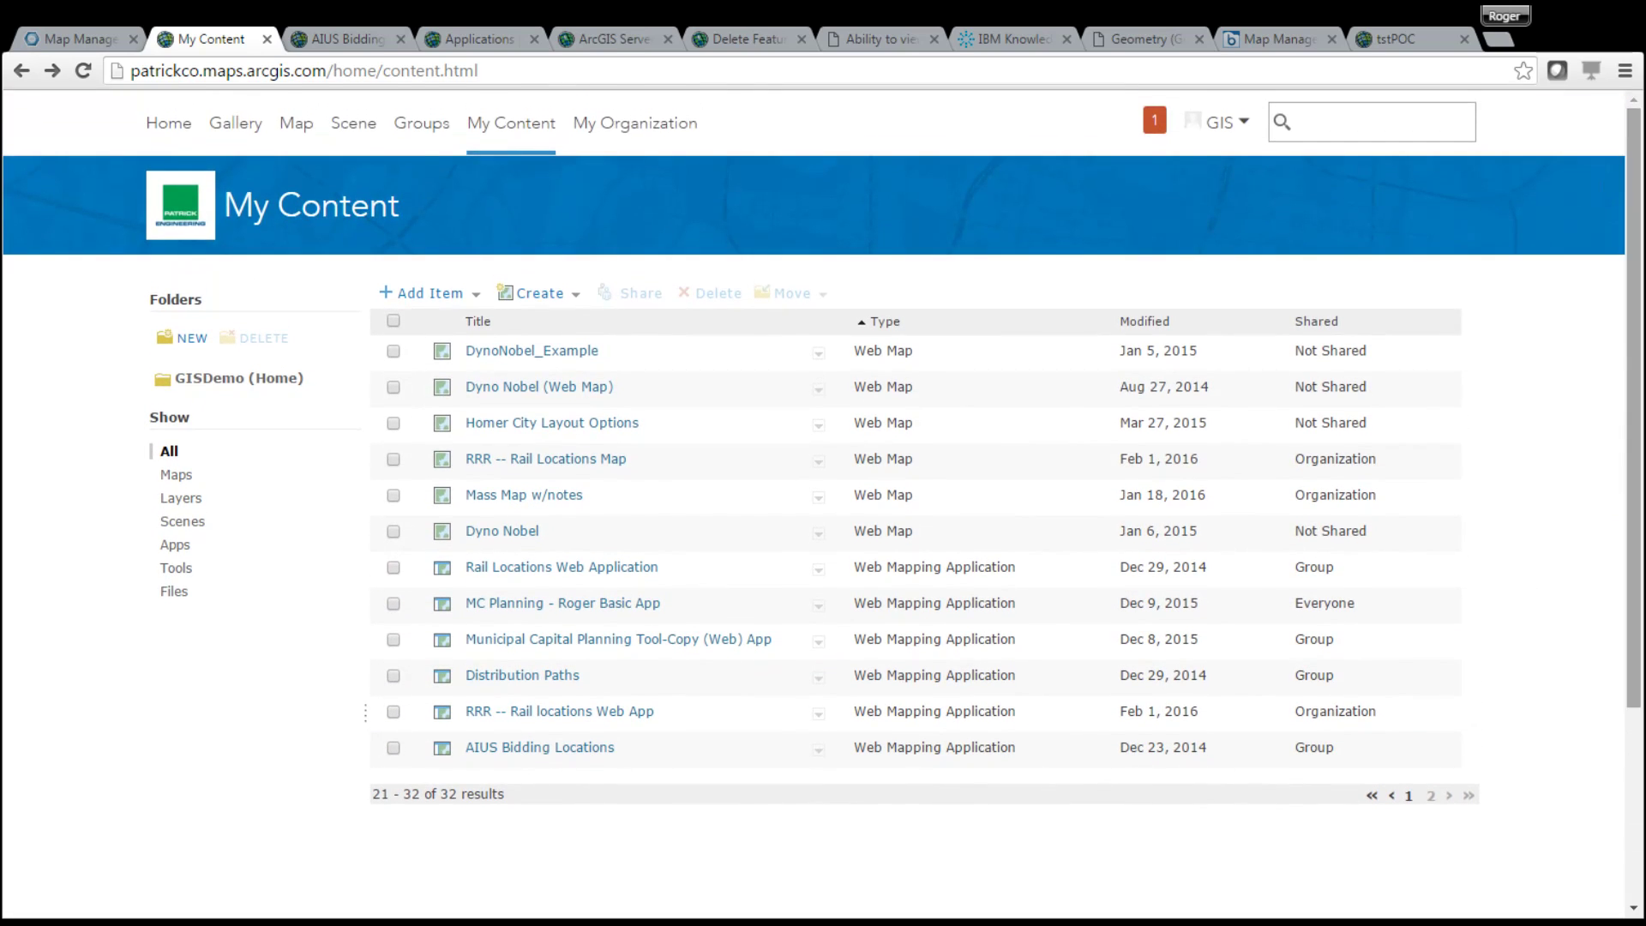
Look at the AIUS Bidding Locations Map item page and the application's registration credentials, then return to the My Content list
click(343, 40)
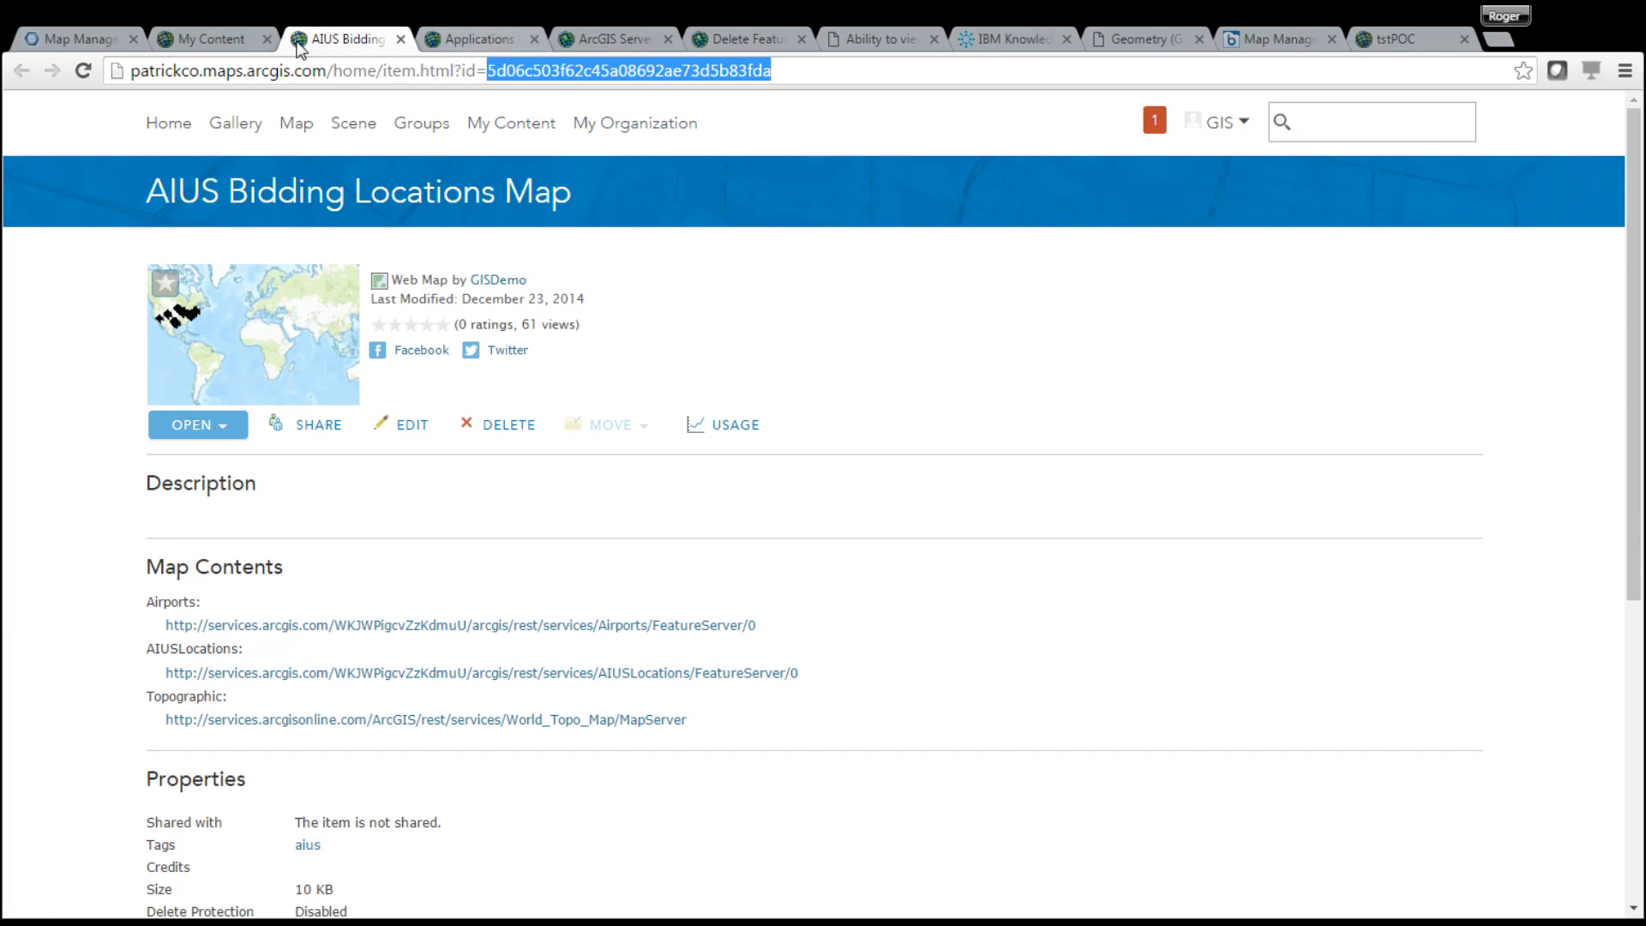
click(213, 38)
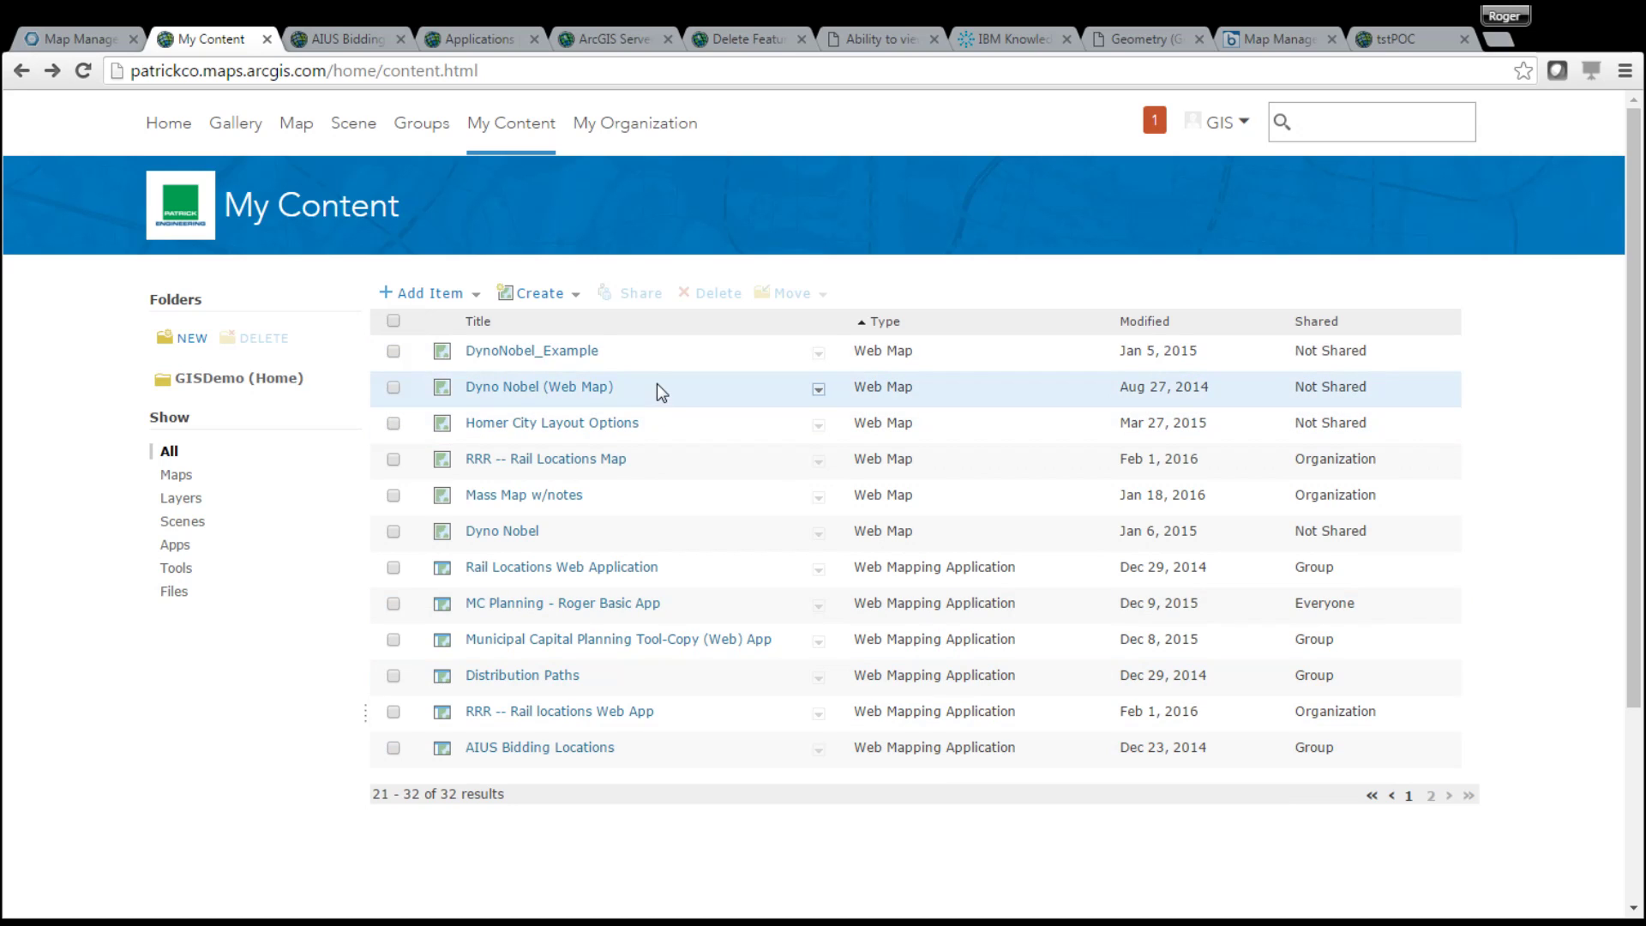
click(482, 41)
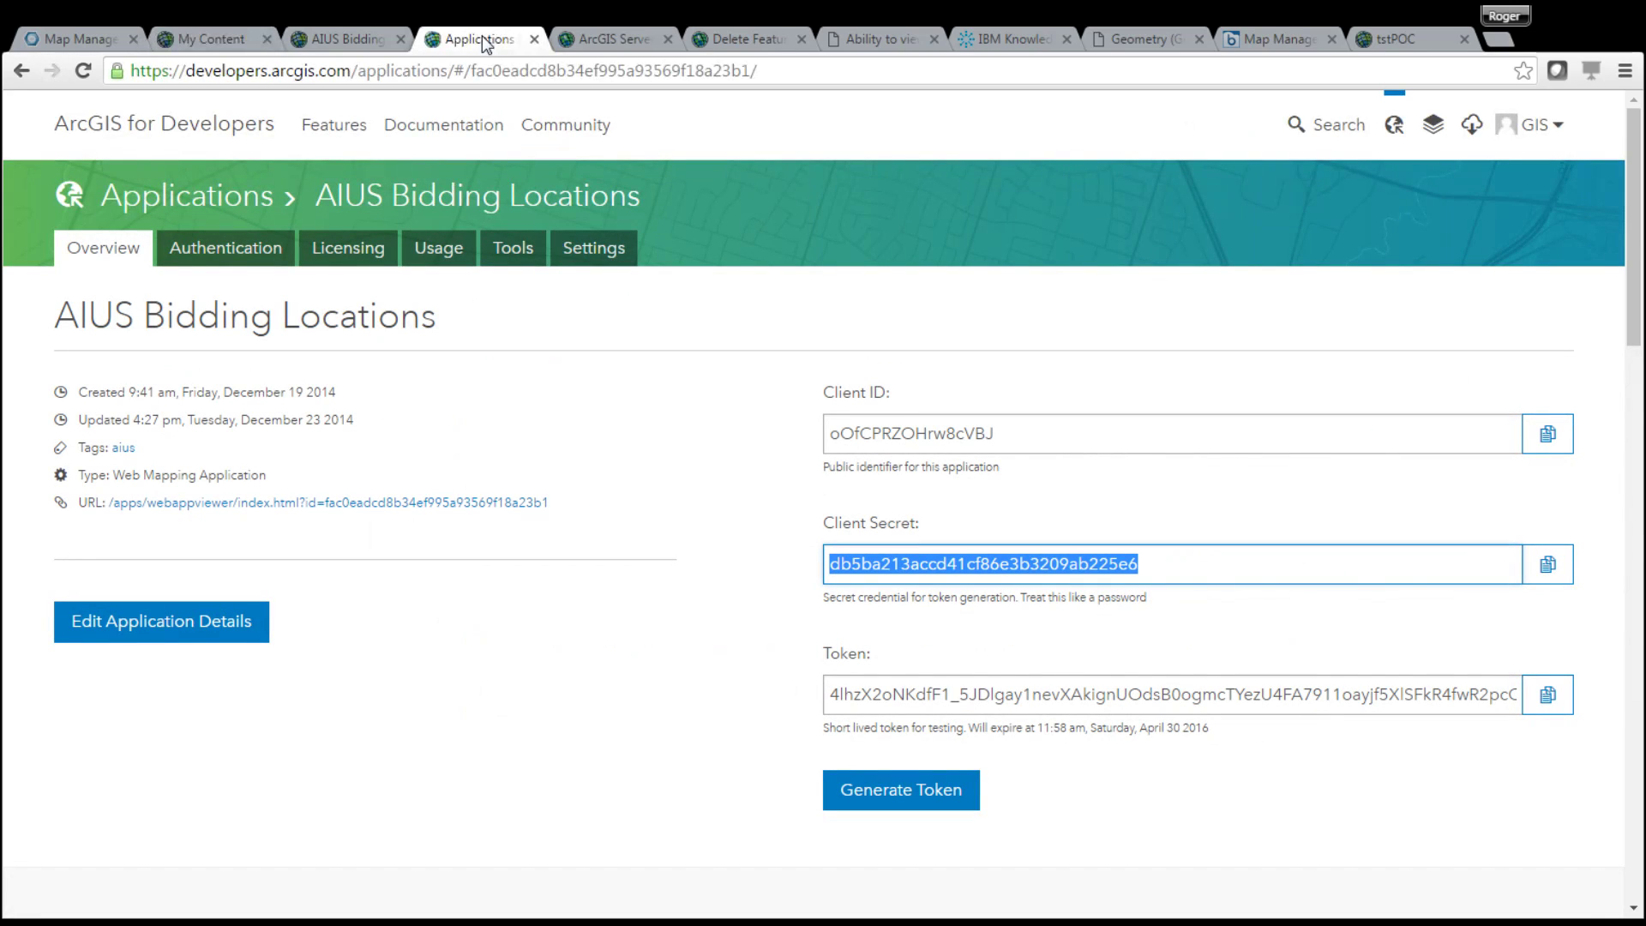
click(352, 43)
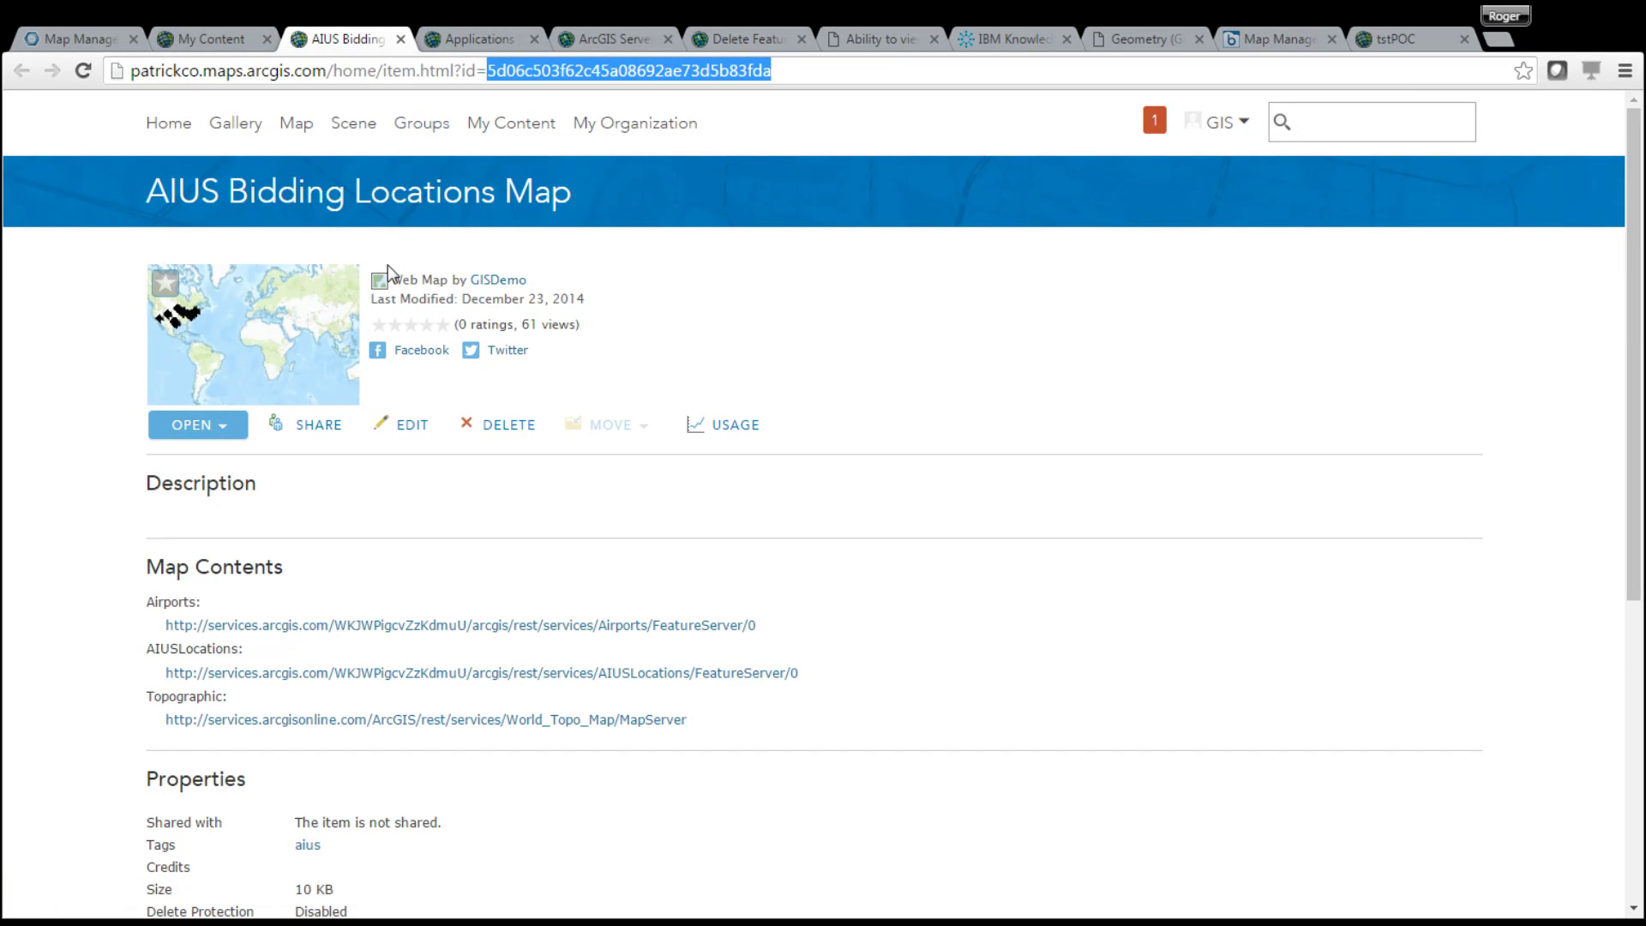
click(219, 38)
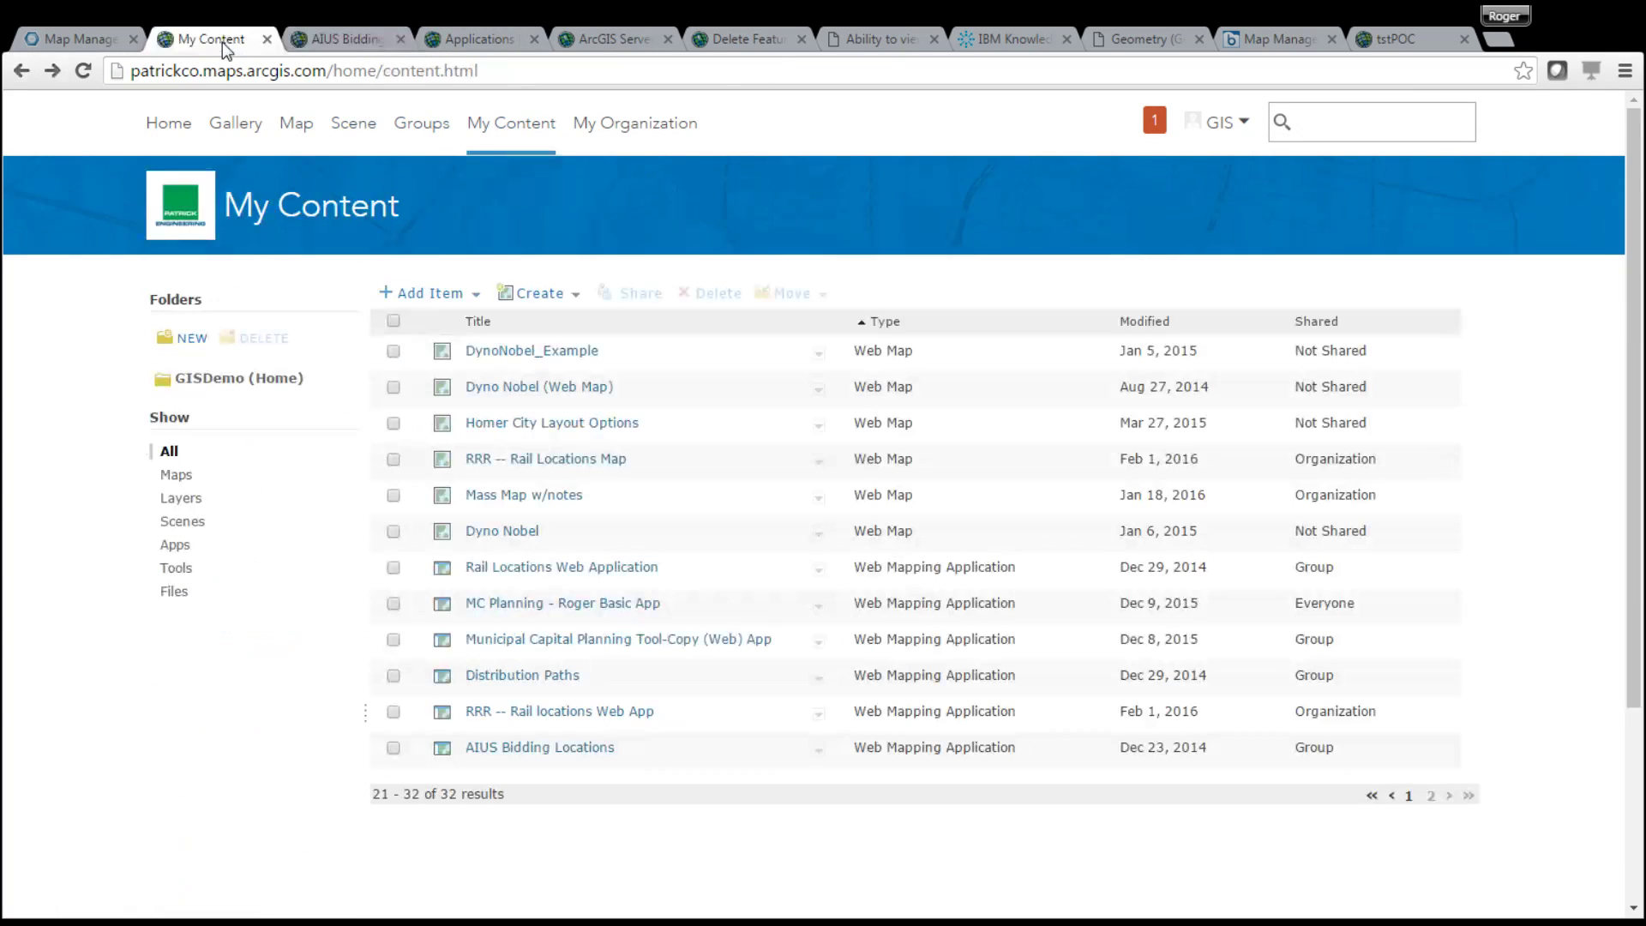
click(819, 388)
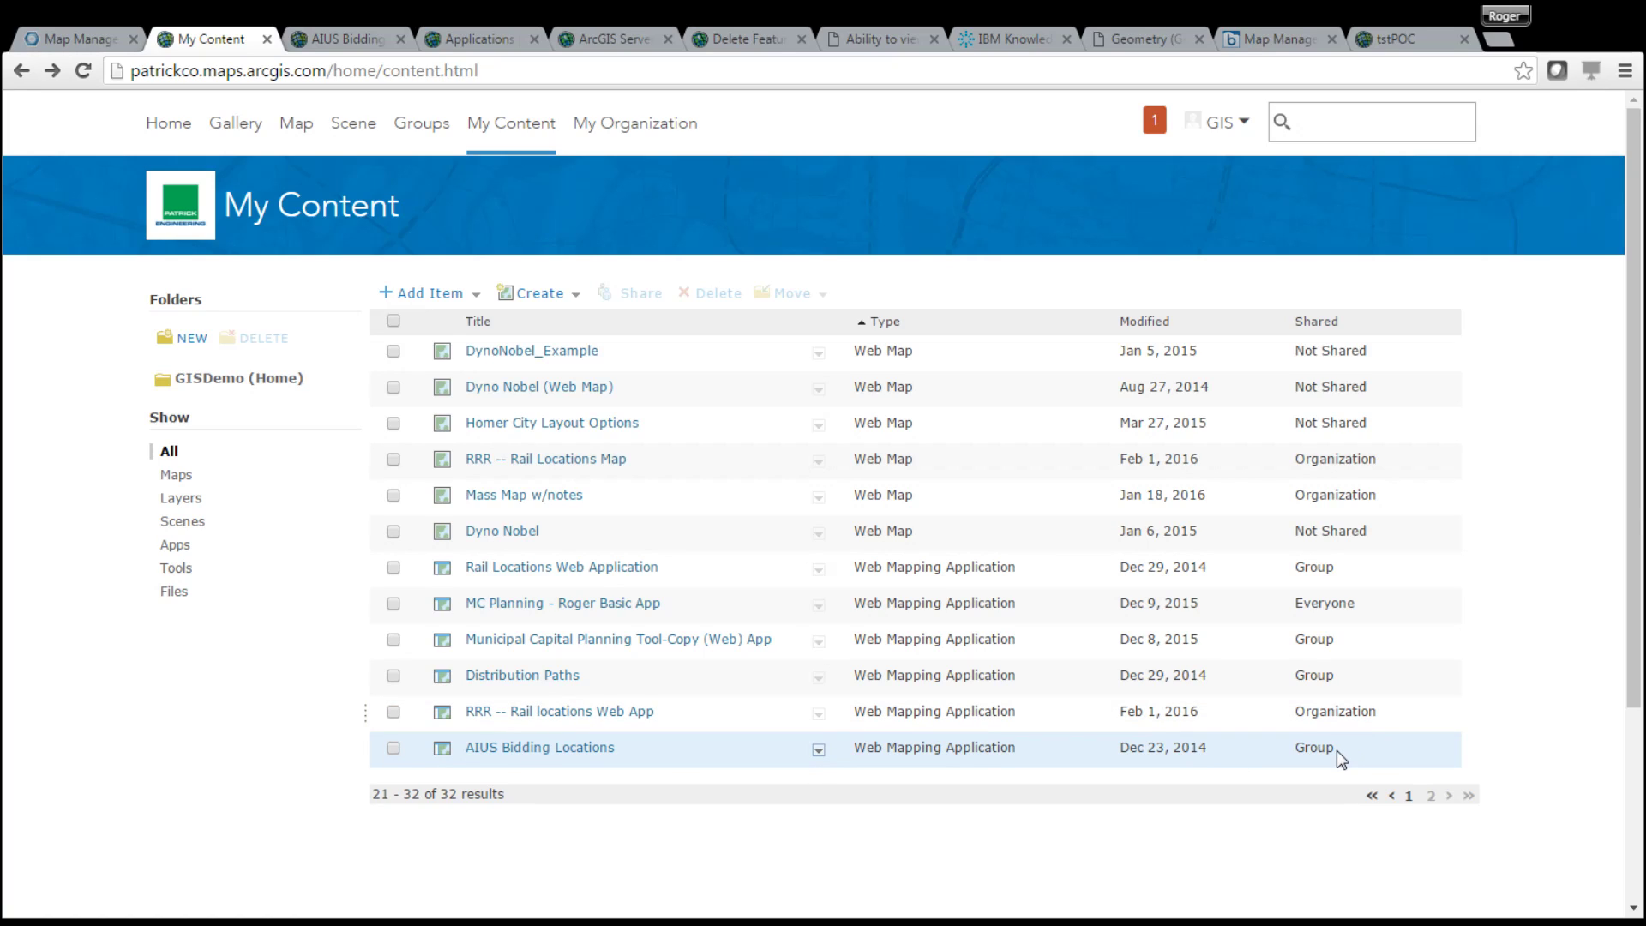
Sort the content by title, inspect the sharing options of AIUS Bidding Locations Map without changing them, and return to the list
click(484, 322)
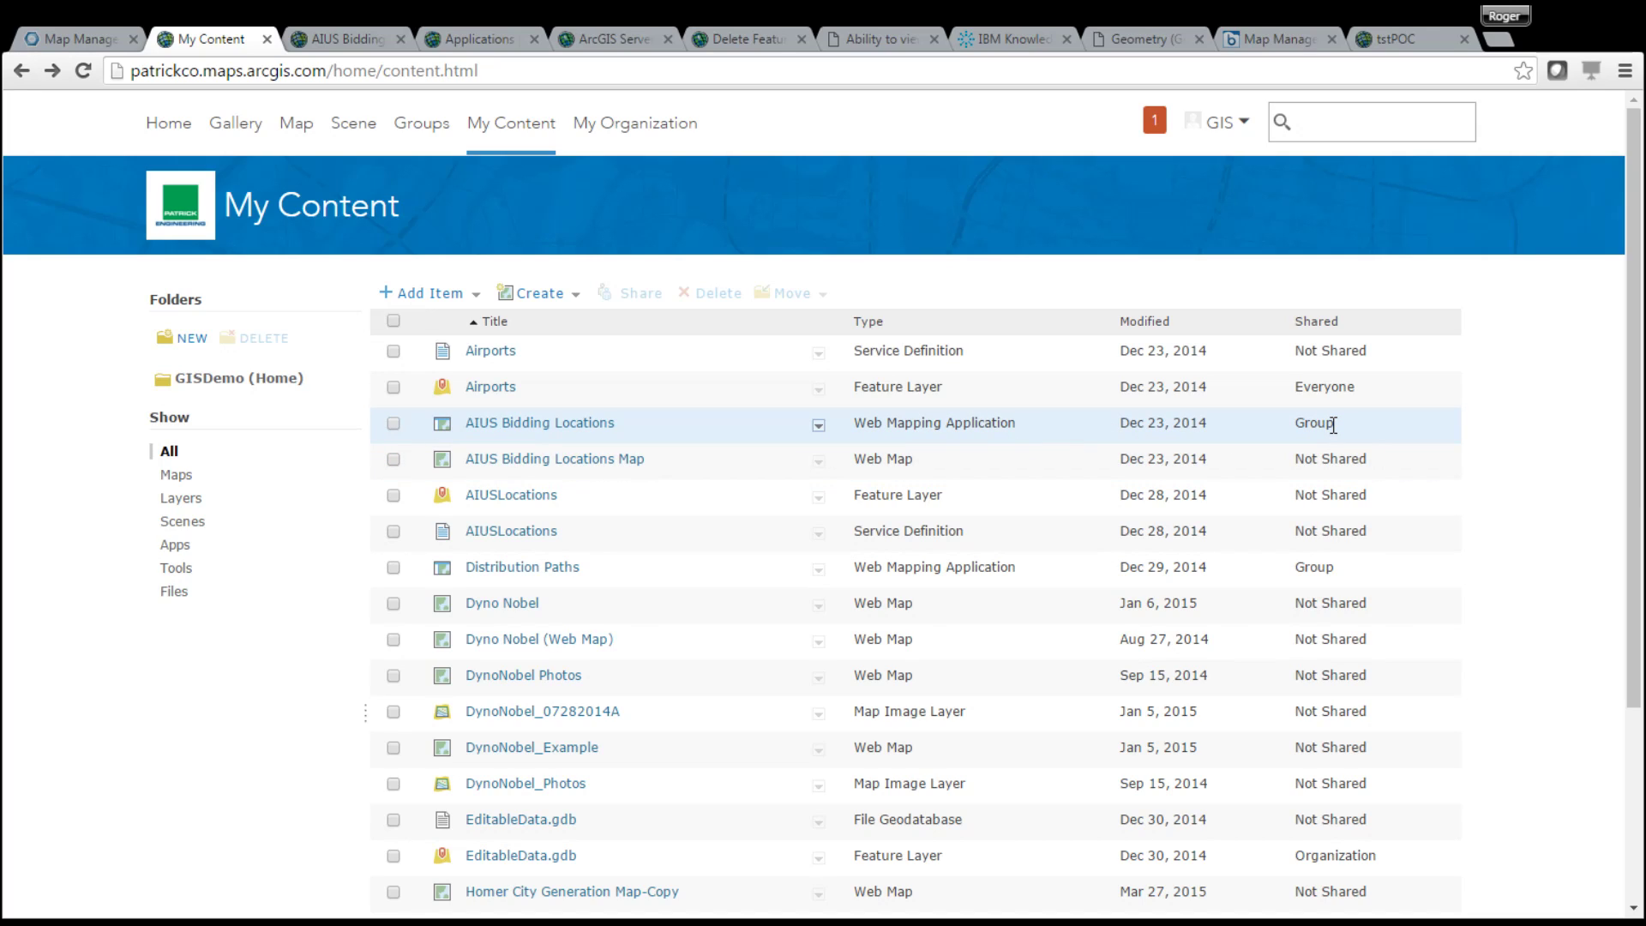
click(590, 462)
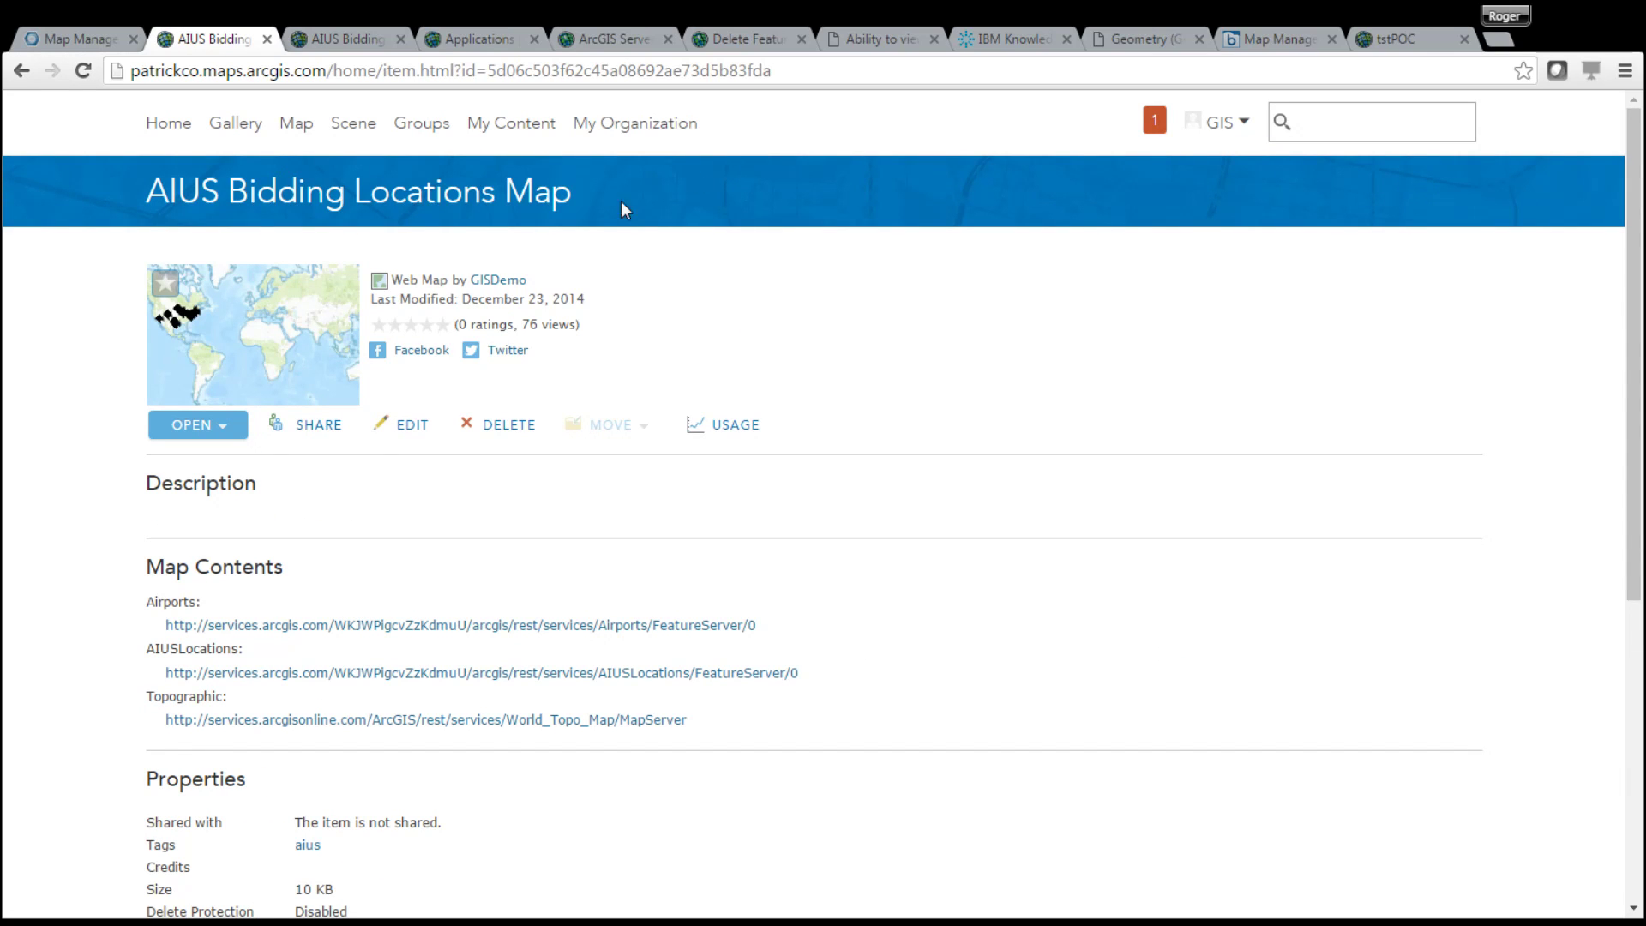
click(318, 426)
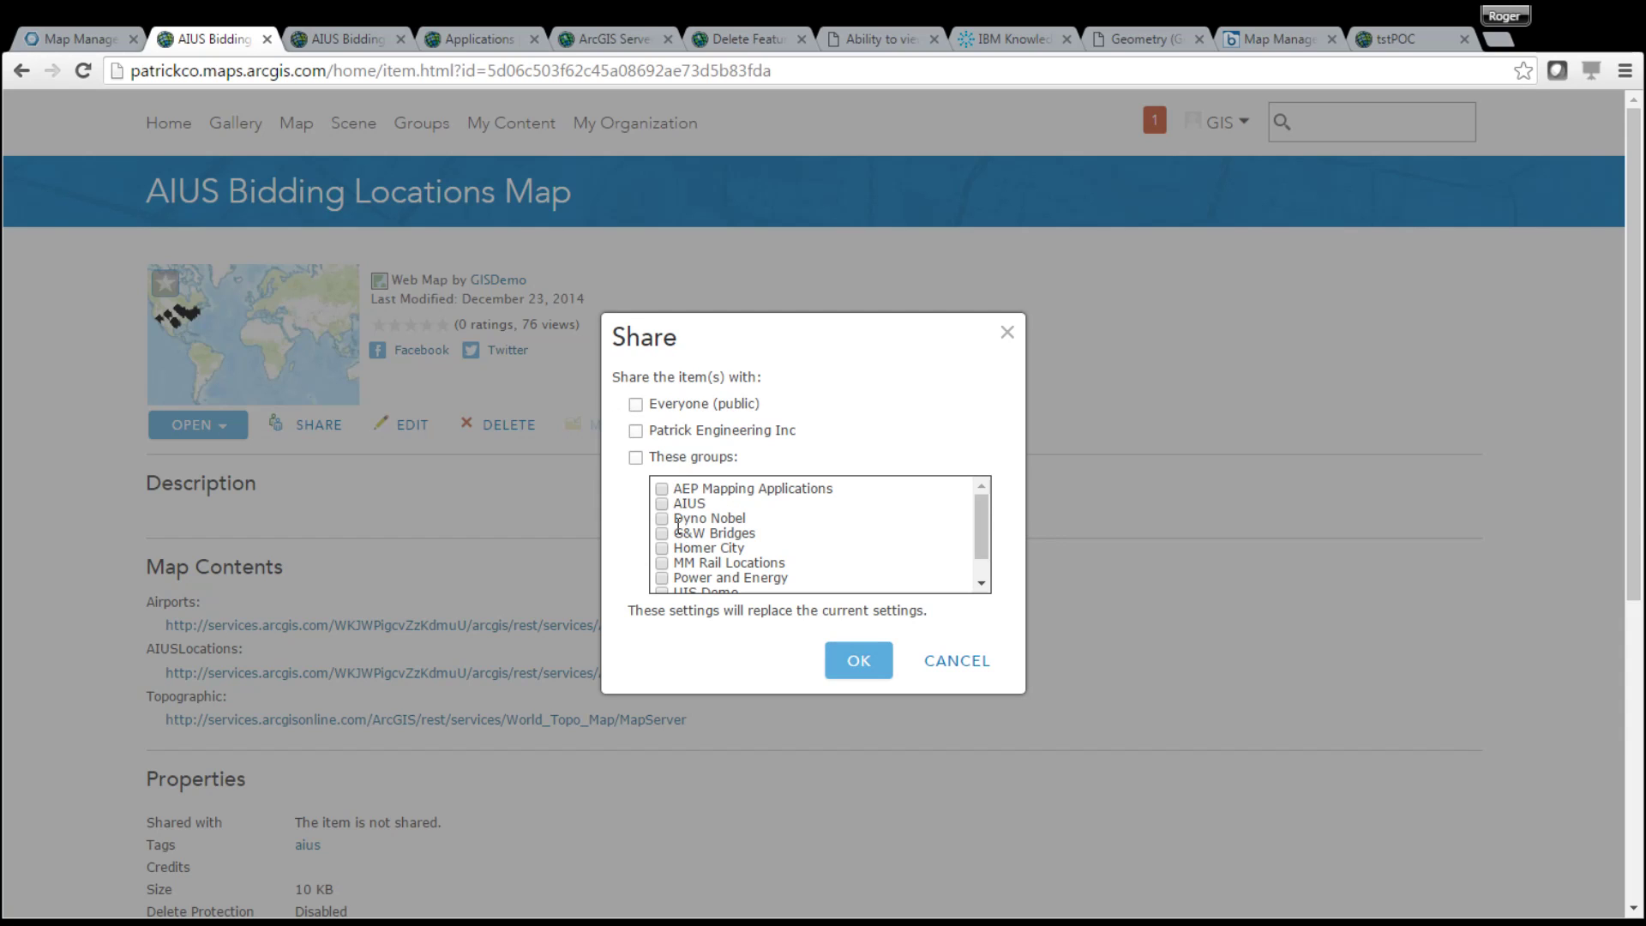
click(965, 663)
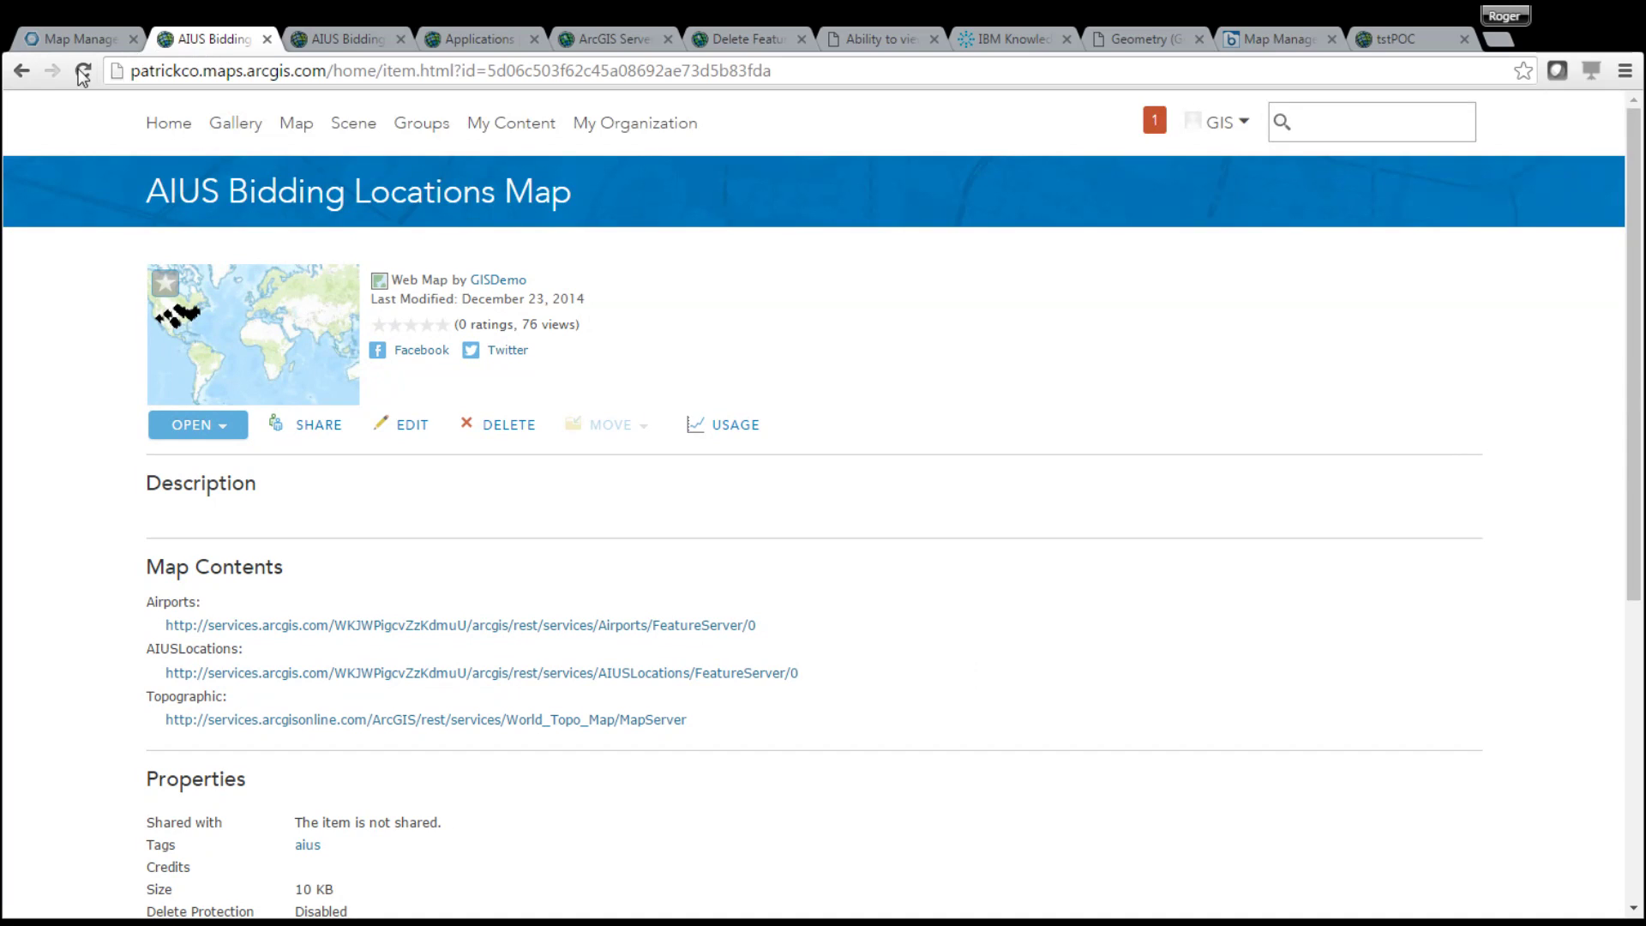
click(26, 80)
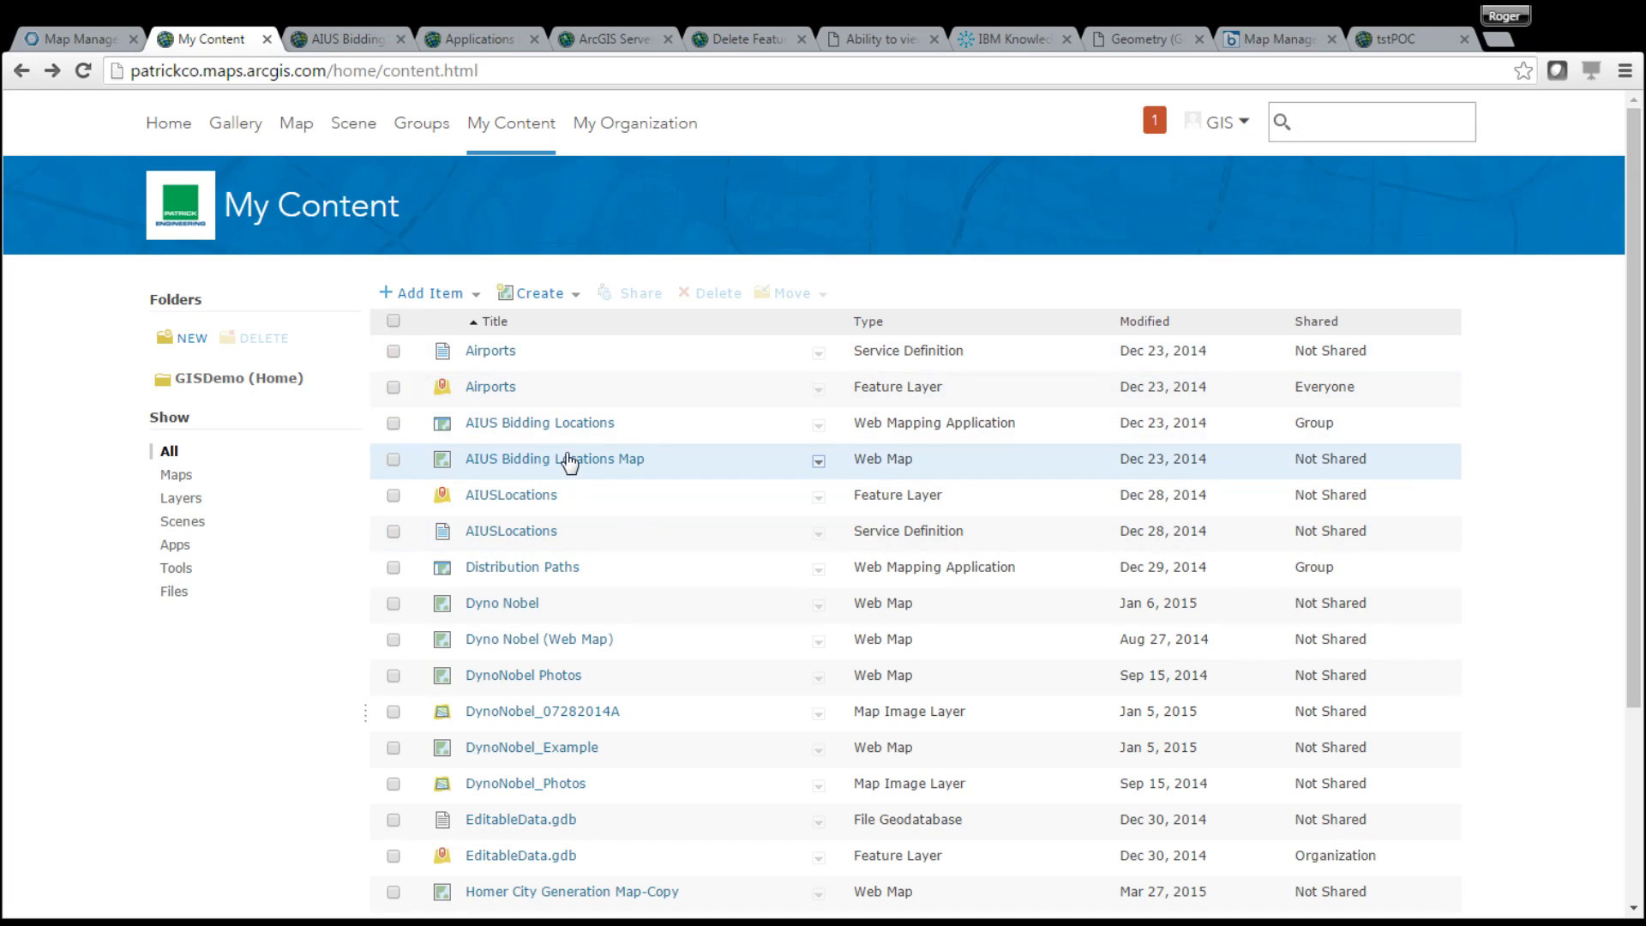
Open the AIUS Bidding Locations web mapping application in Web AppBuilder, check which web map it uses, and leave the builder
click(531, 431)
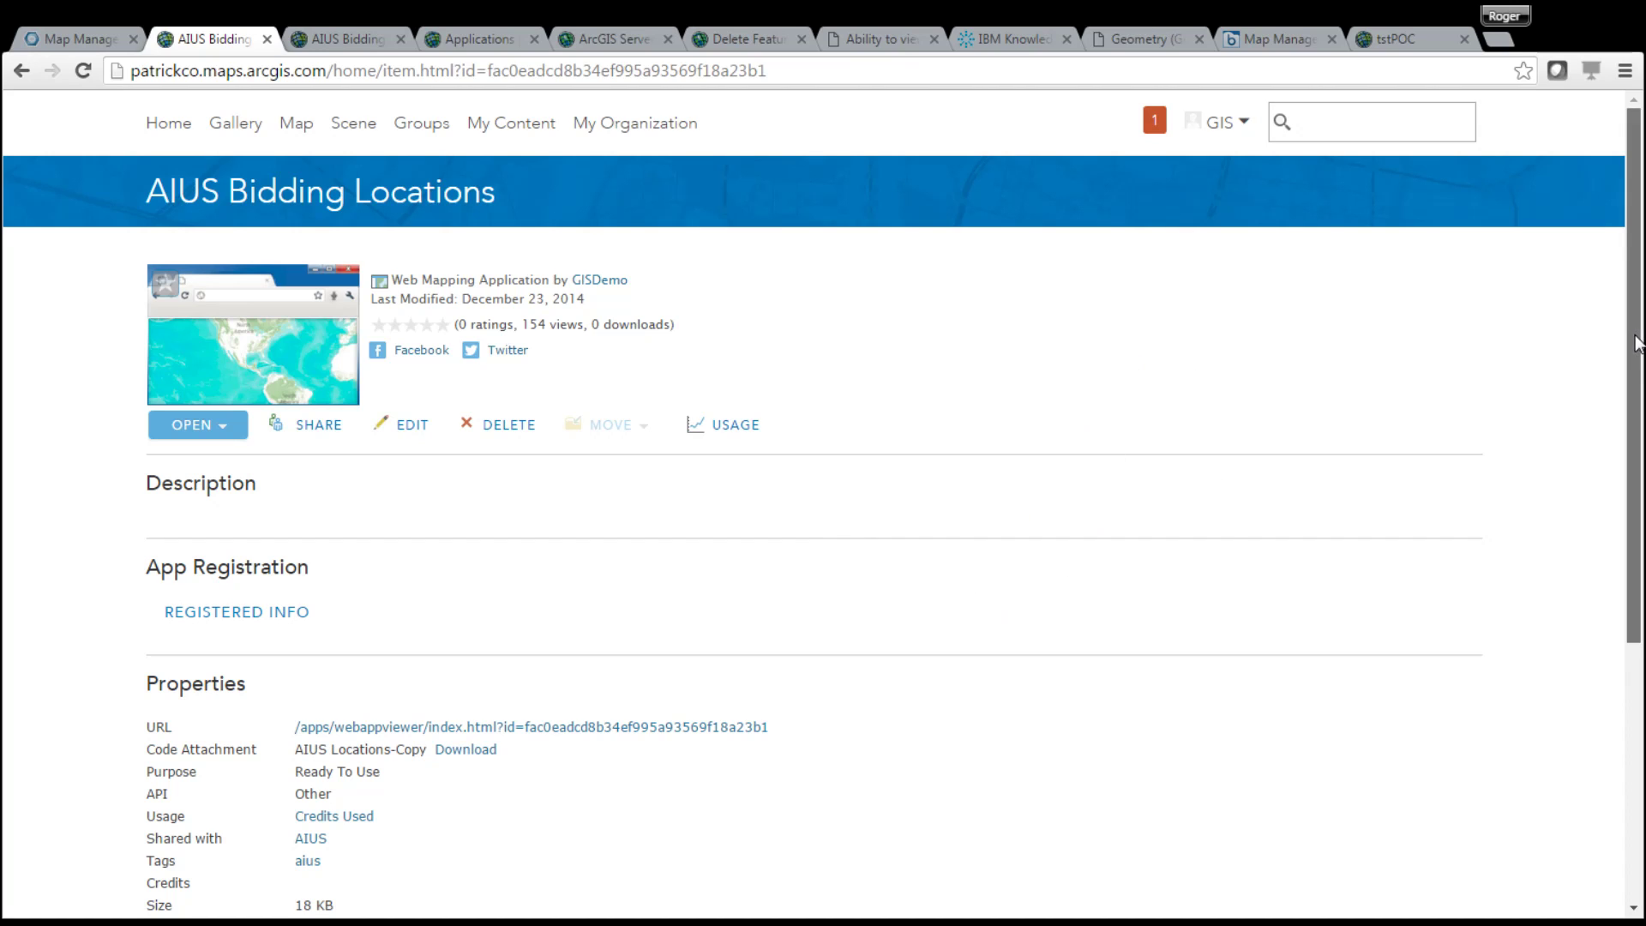
drag(1632, 341, 1633, 386)
click(215, 364)
click(219, 399)
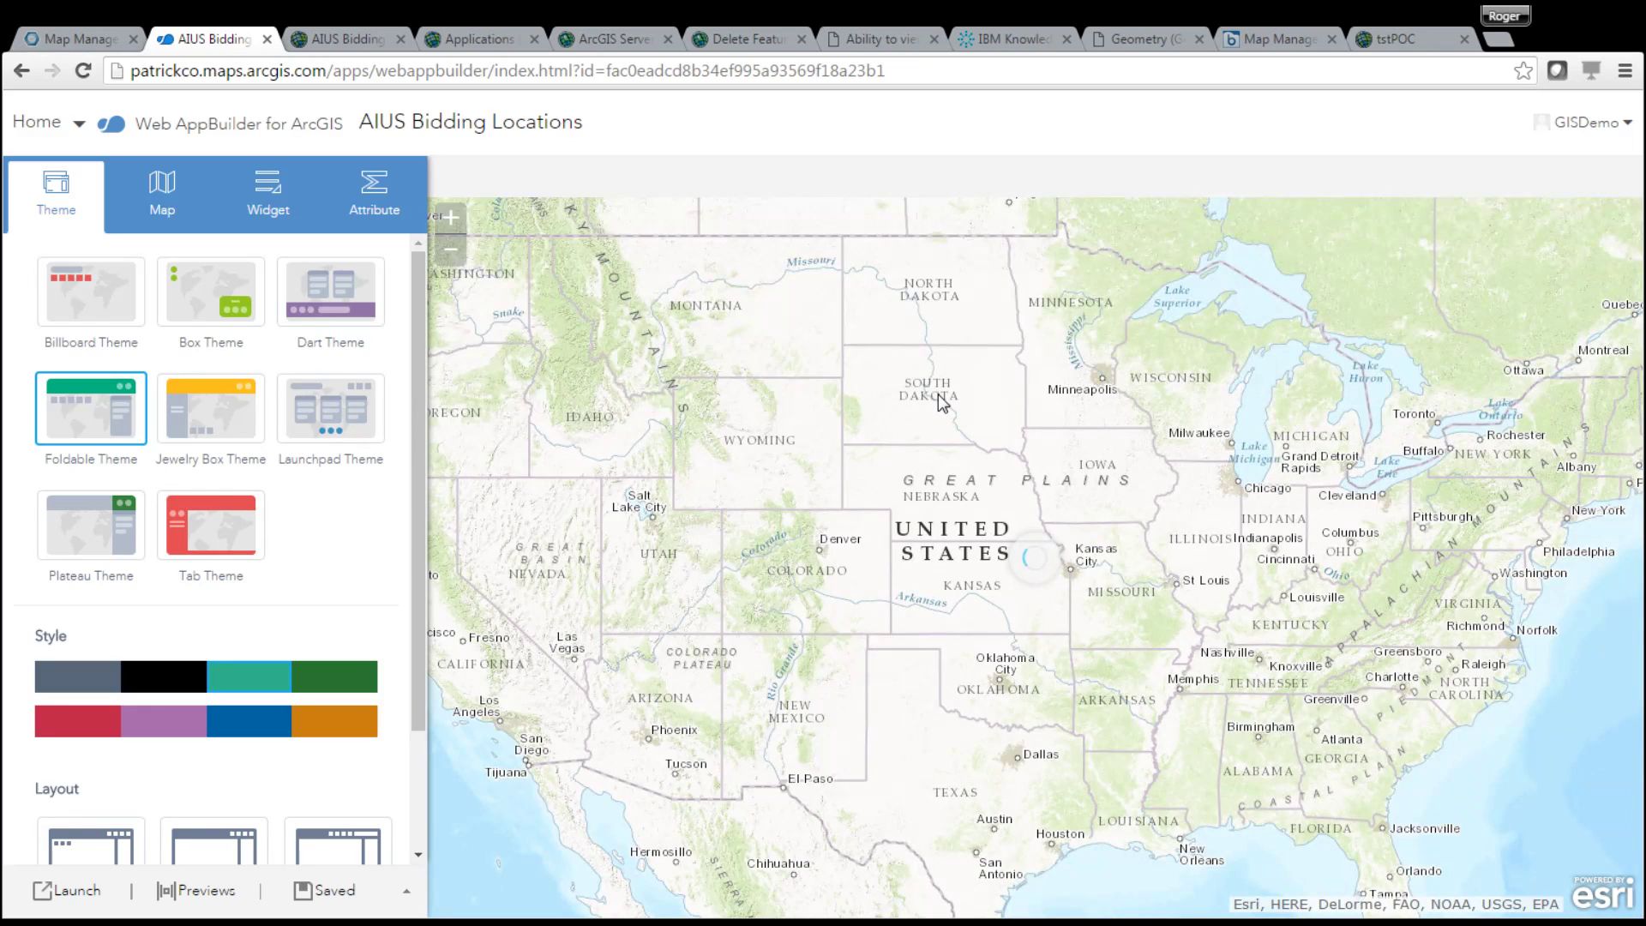
click(160, 206)
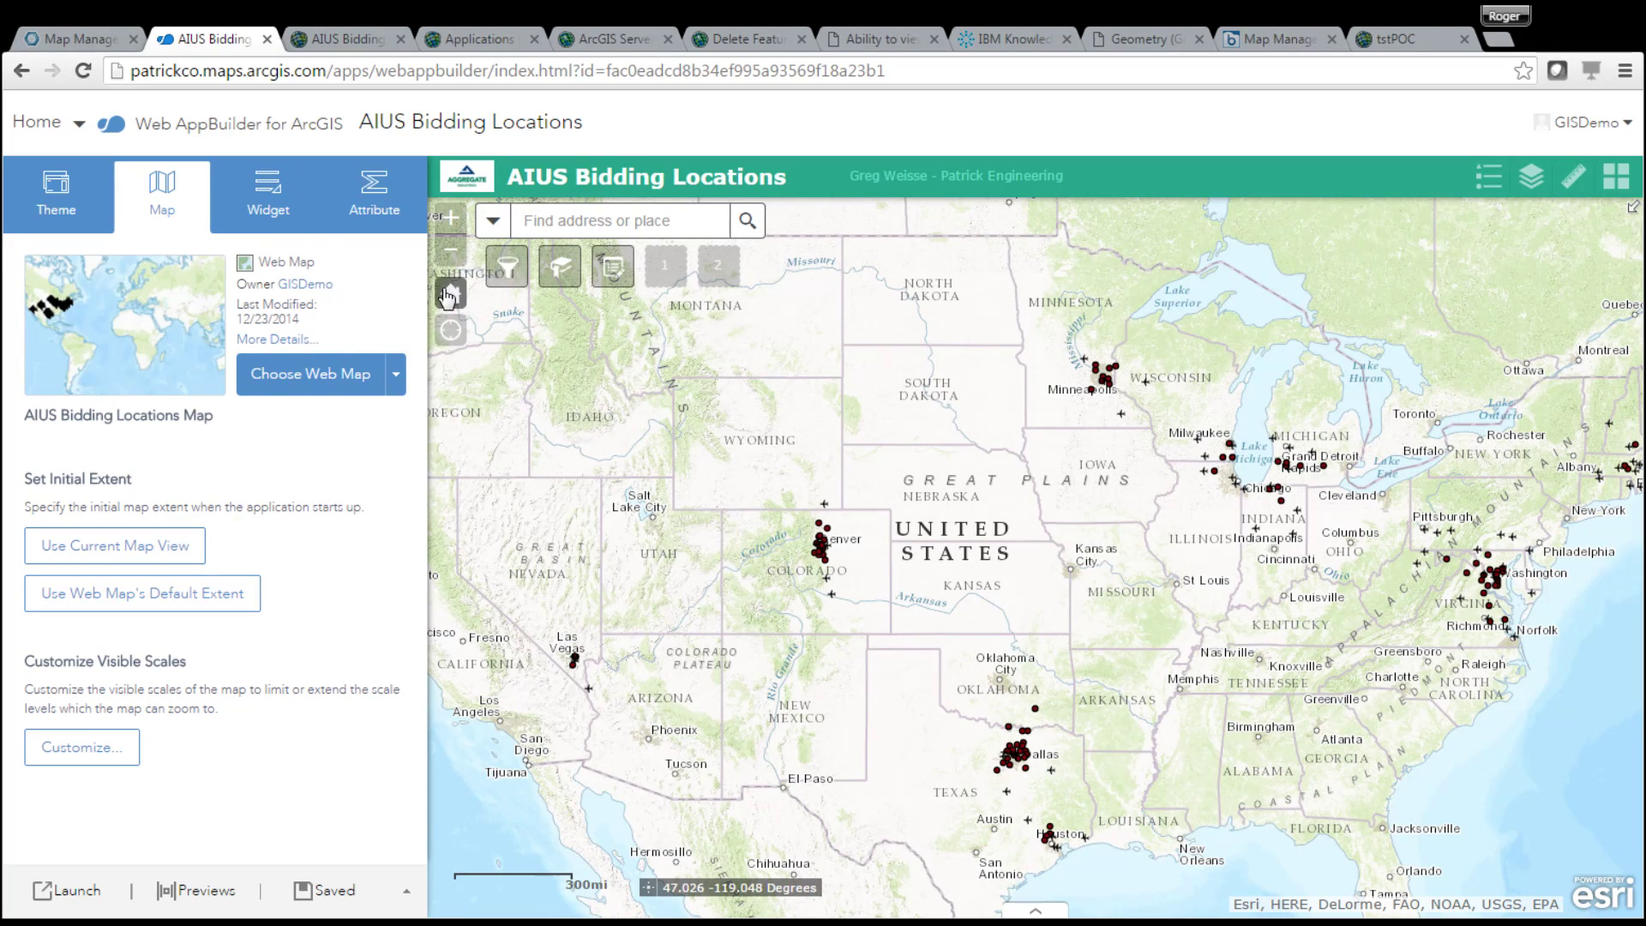
click(23, 77)
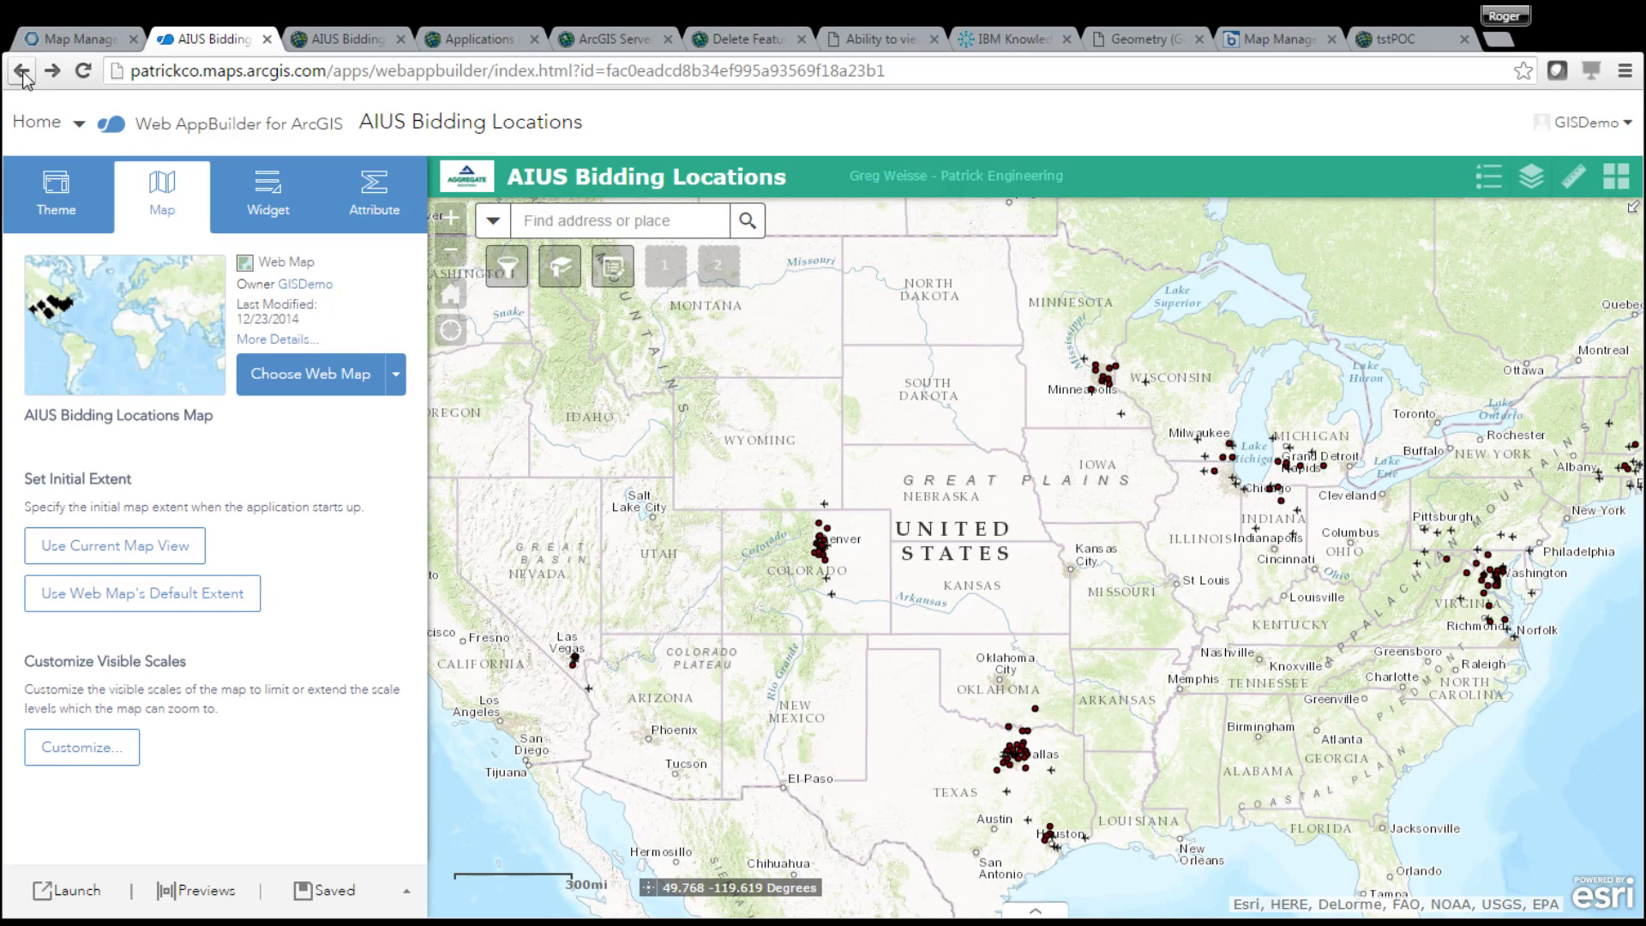
Leave Web AppBuilder and compare the item IDs of the AIUS Bidding Locations application and the AIUS Bidding Locations Map web map
click(23, 77)
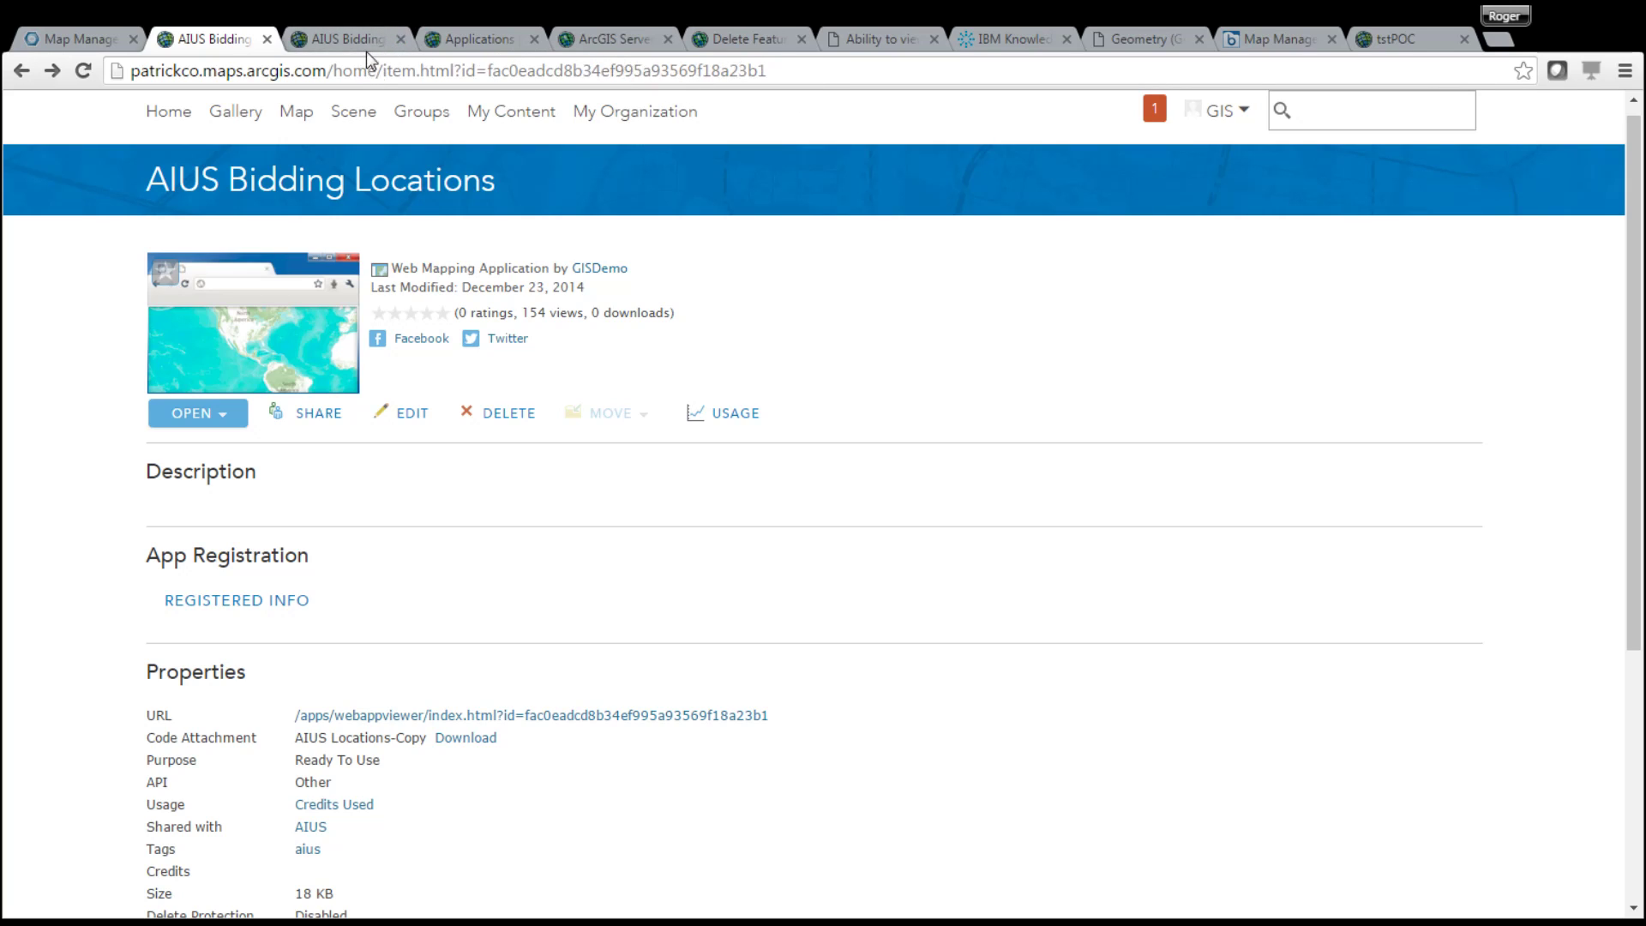
click(340, 39)
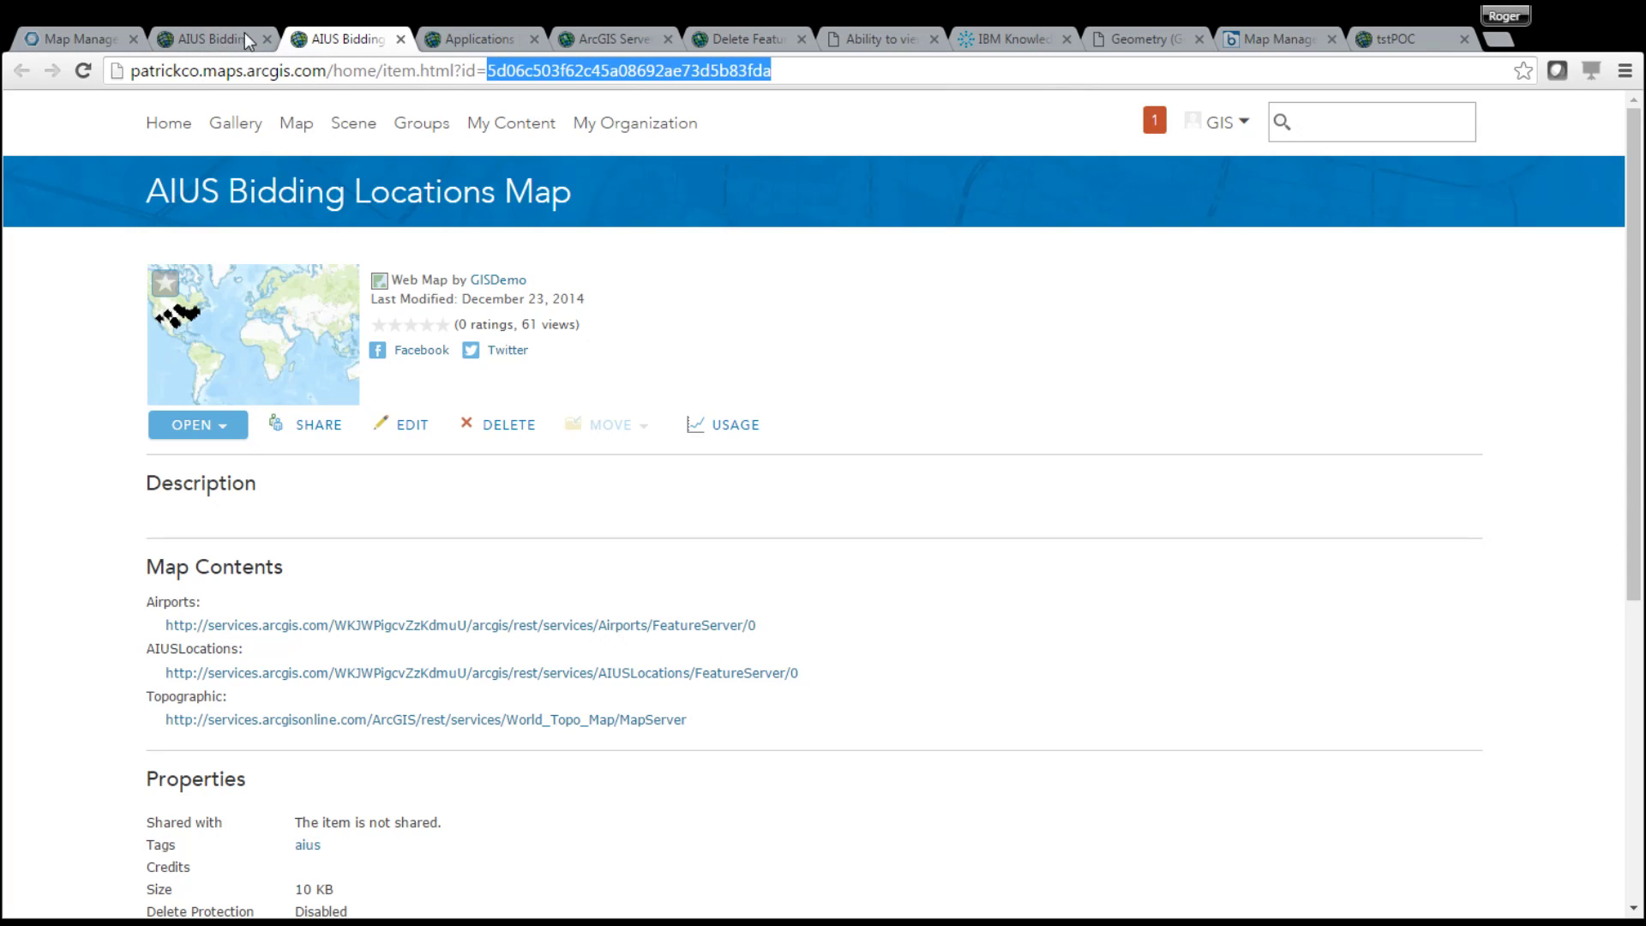
click(224, 54)
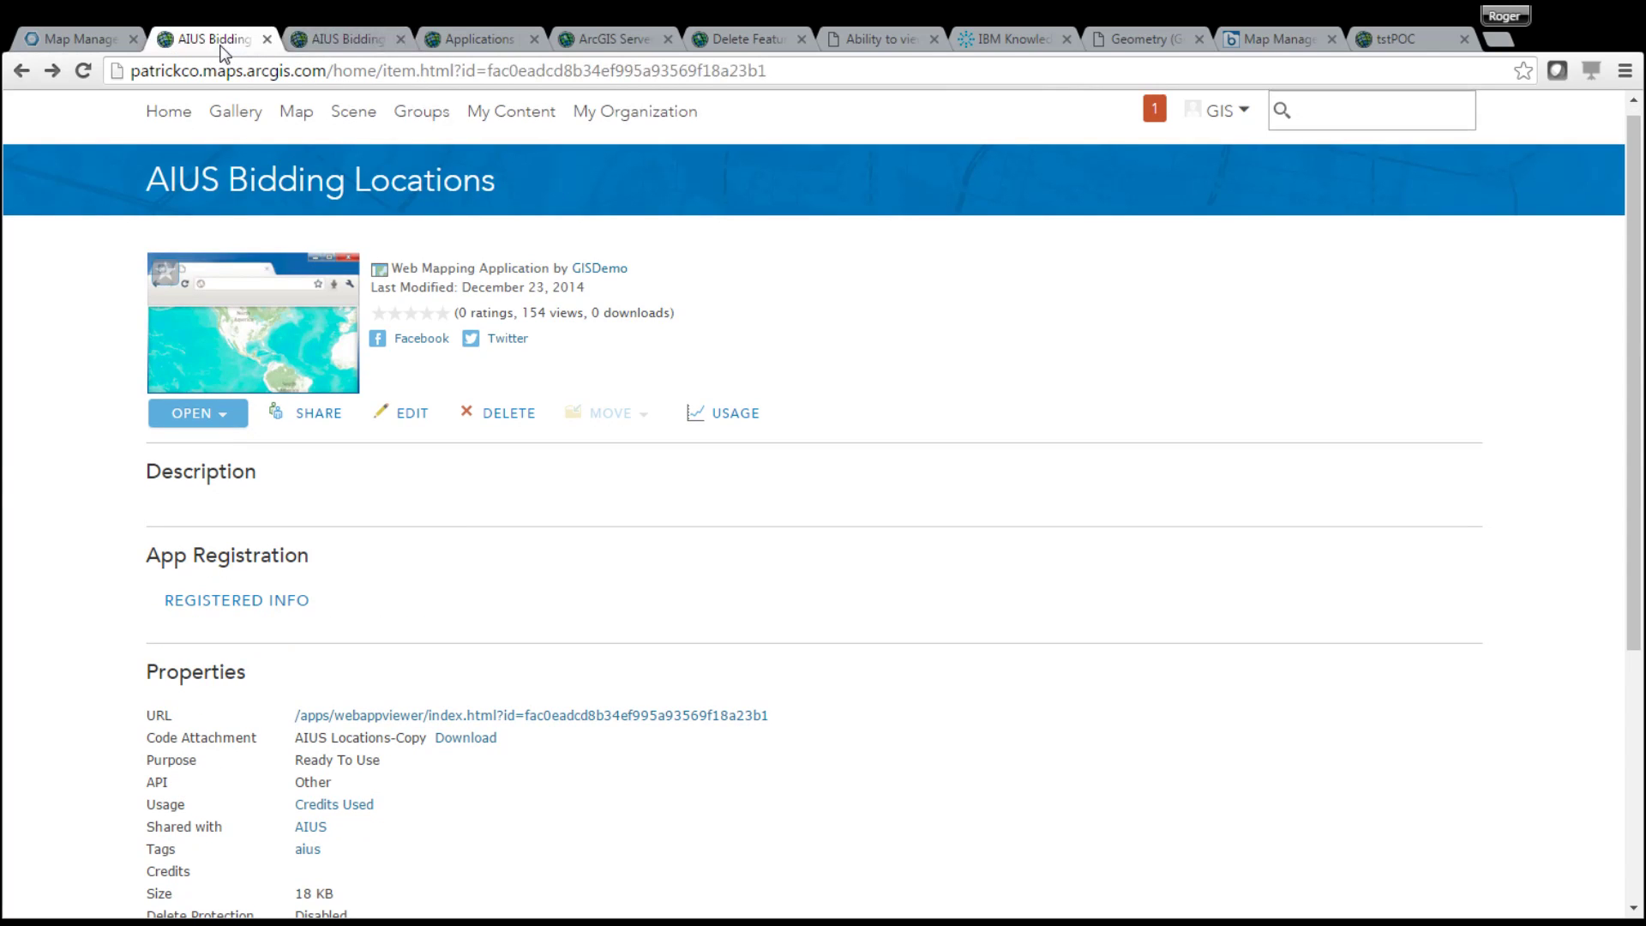
click(349, 45)
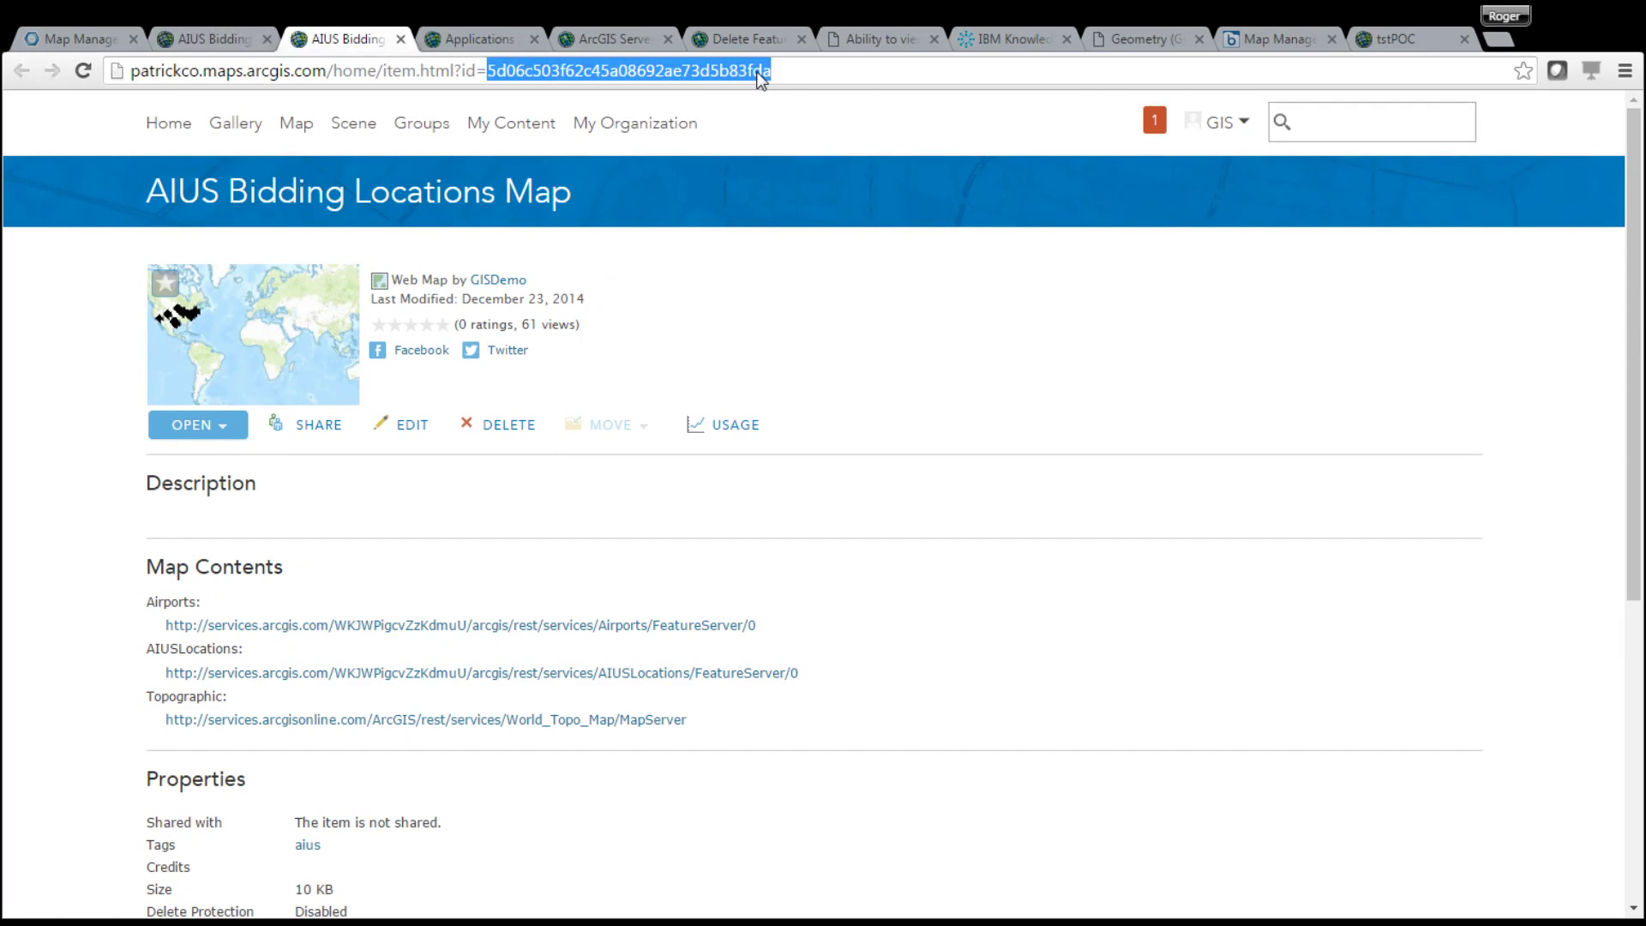
click(206, 36)
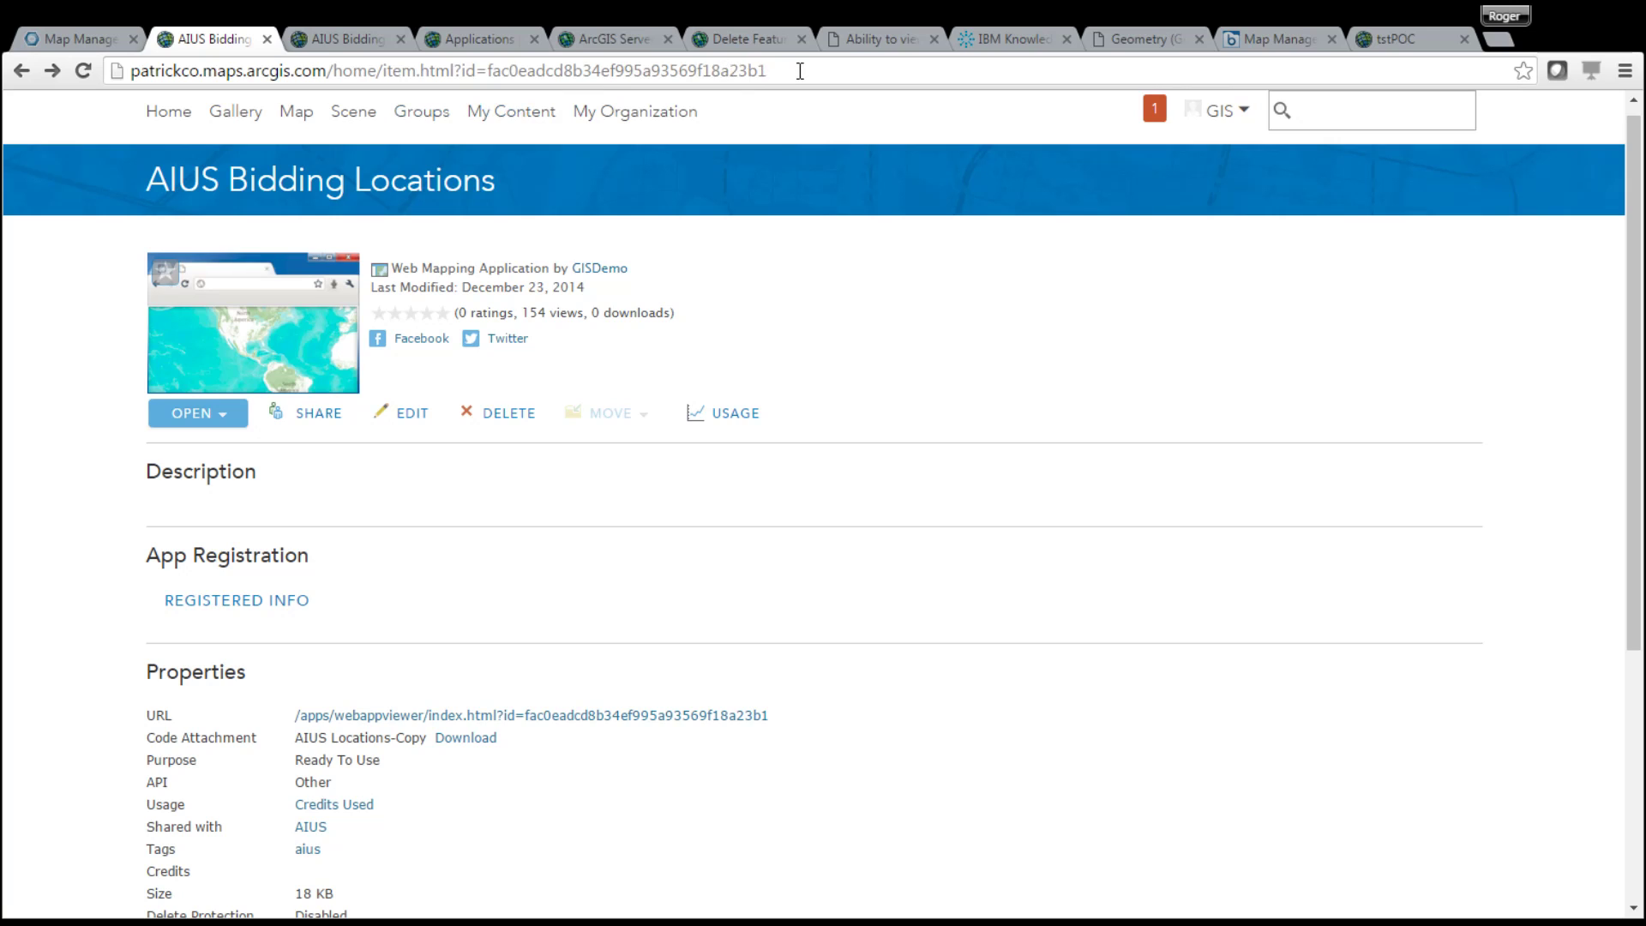
click(337, 43)
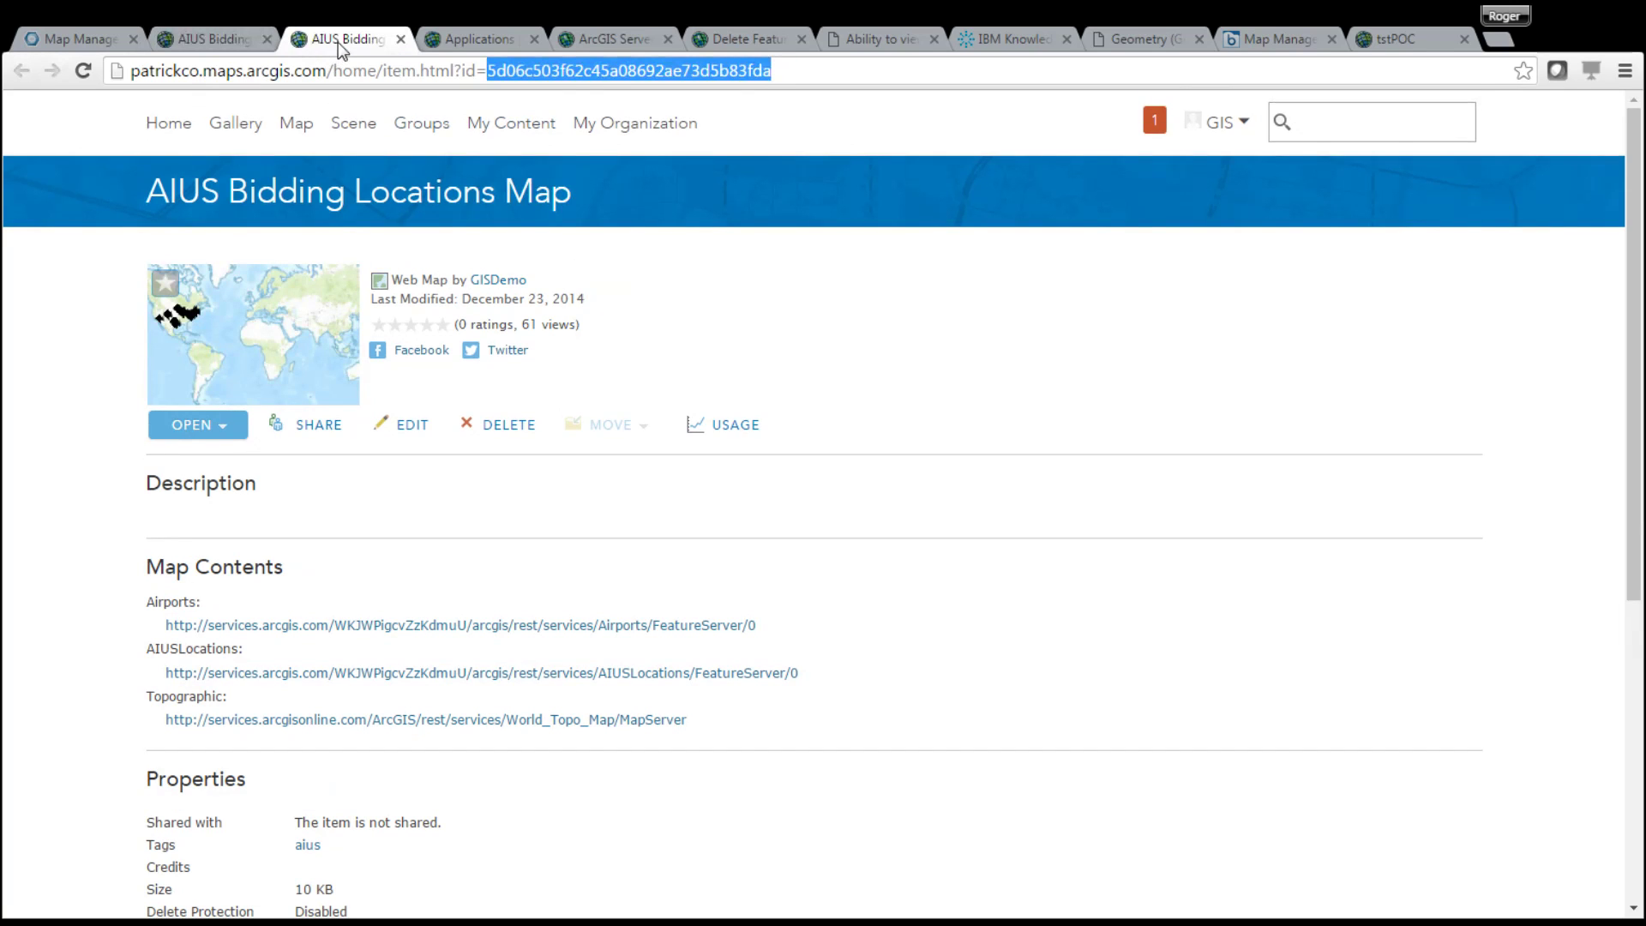
click(210, 40)
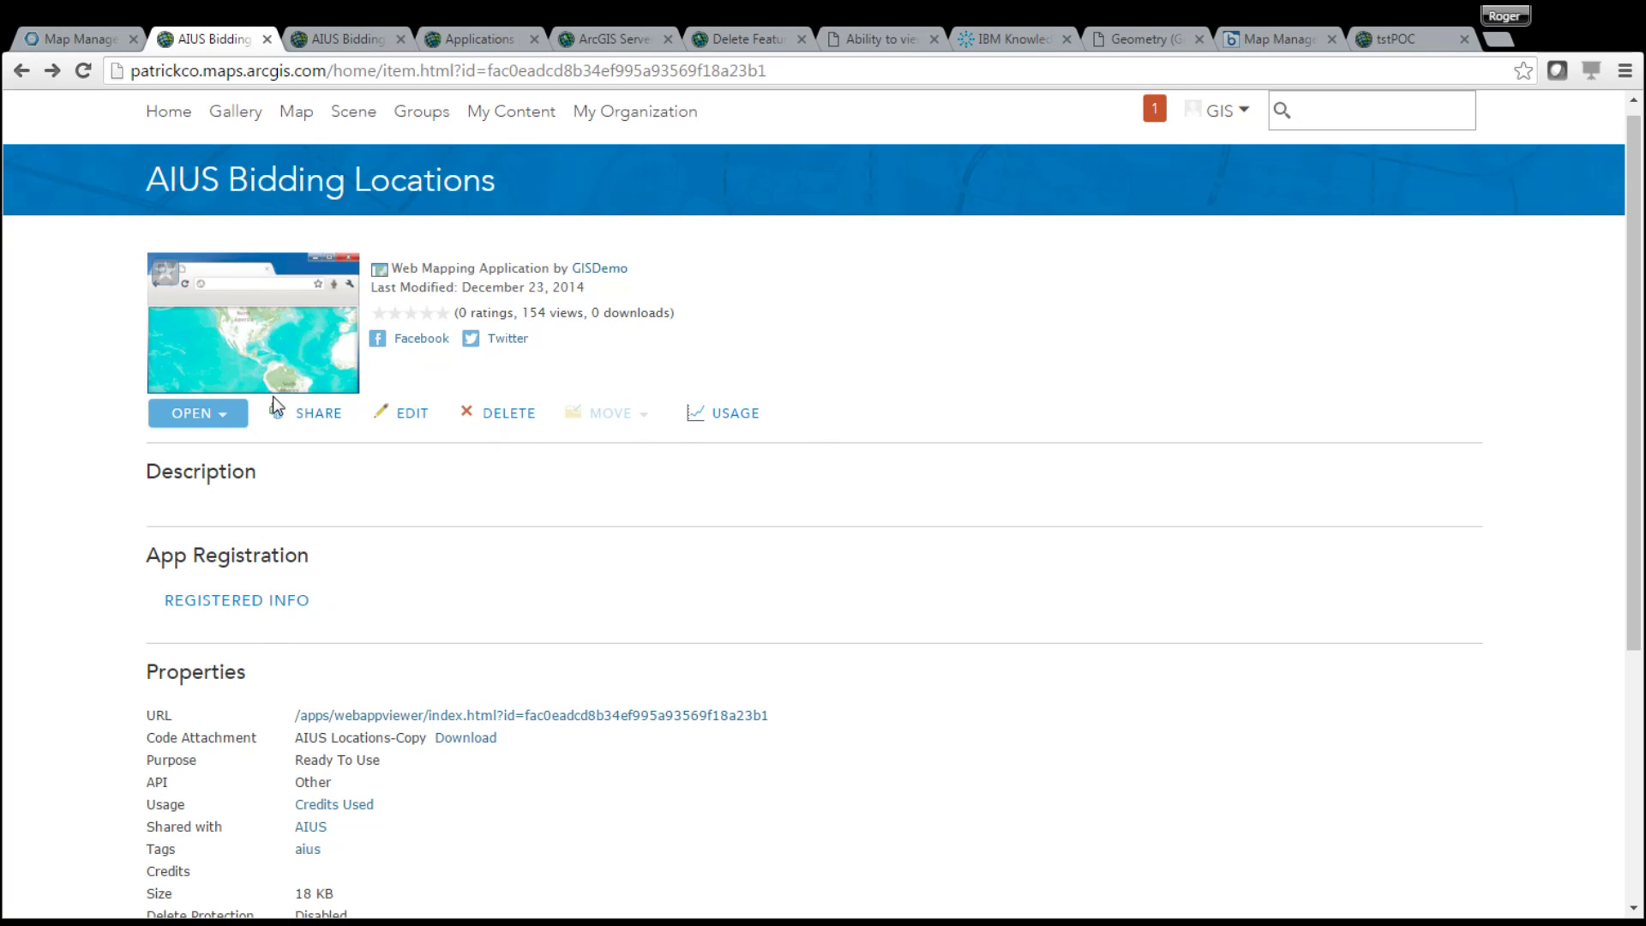
Show the AIUS Bidding Locations application's registered info including its app secret, and return to My Content
click(254, 601)
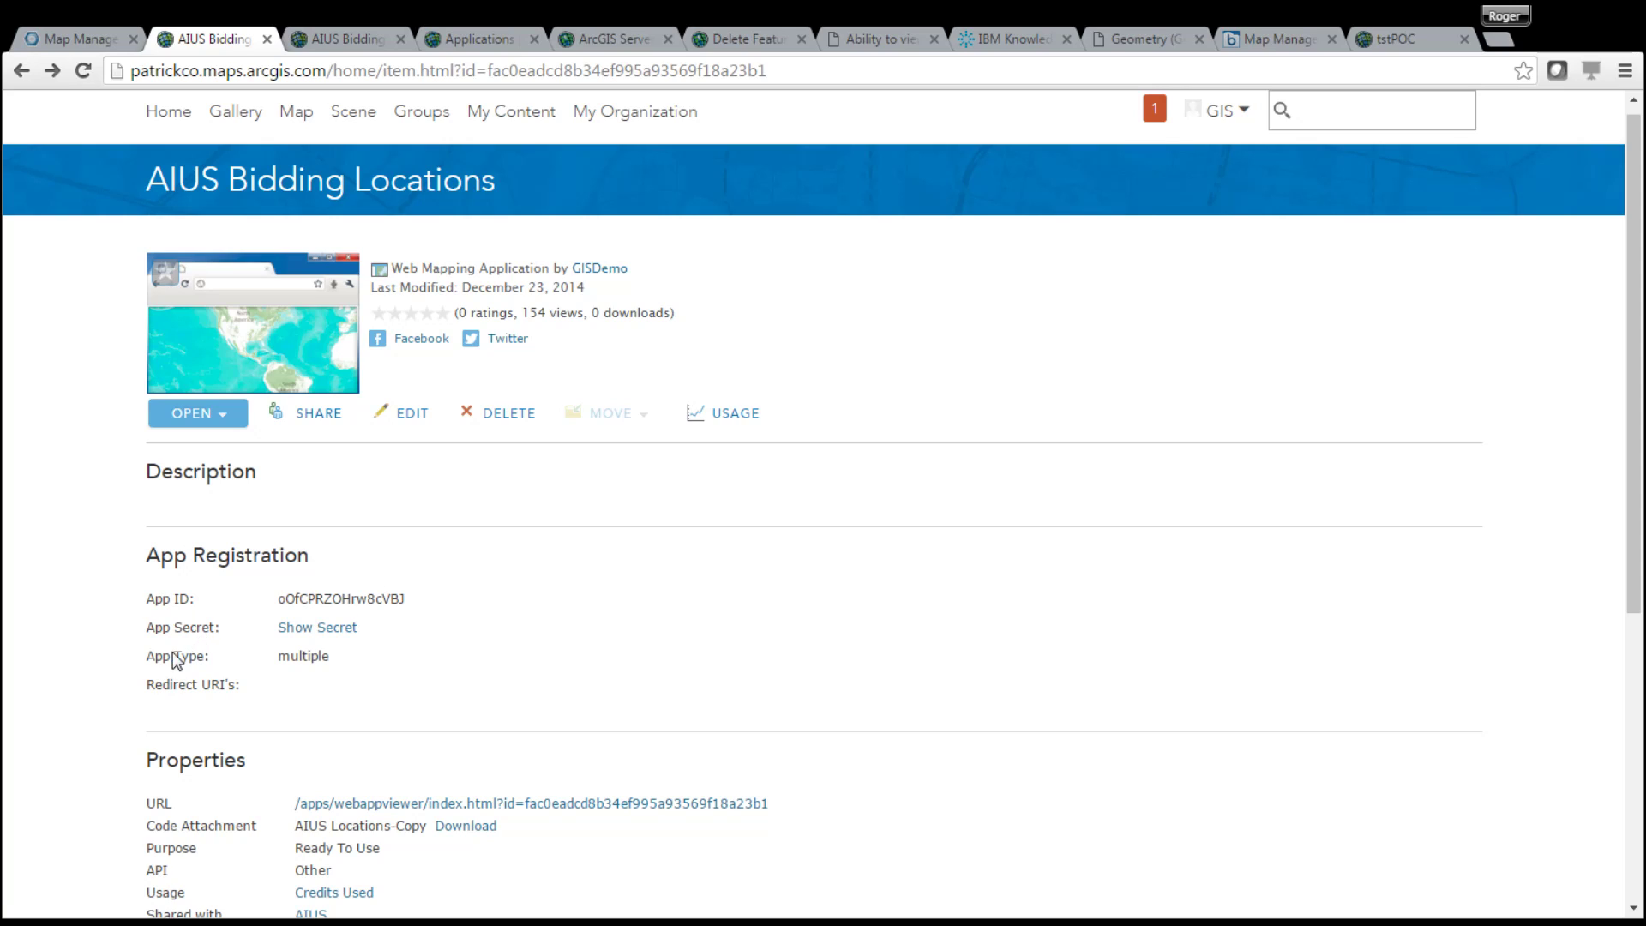
click(331, 630)
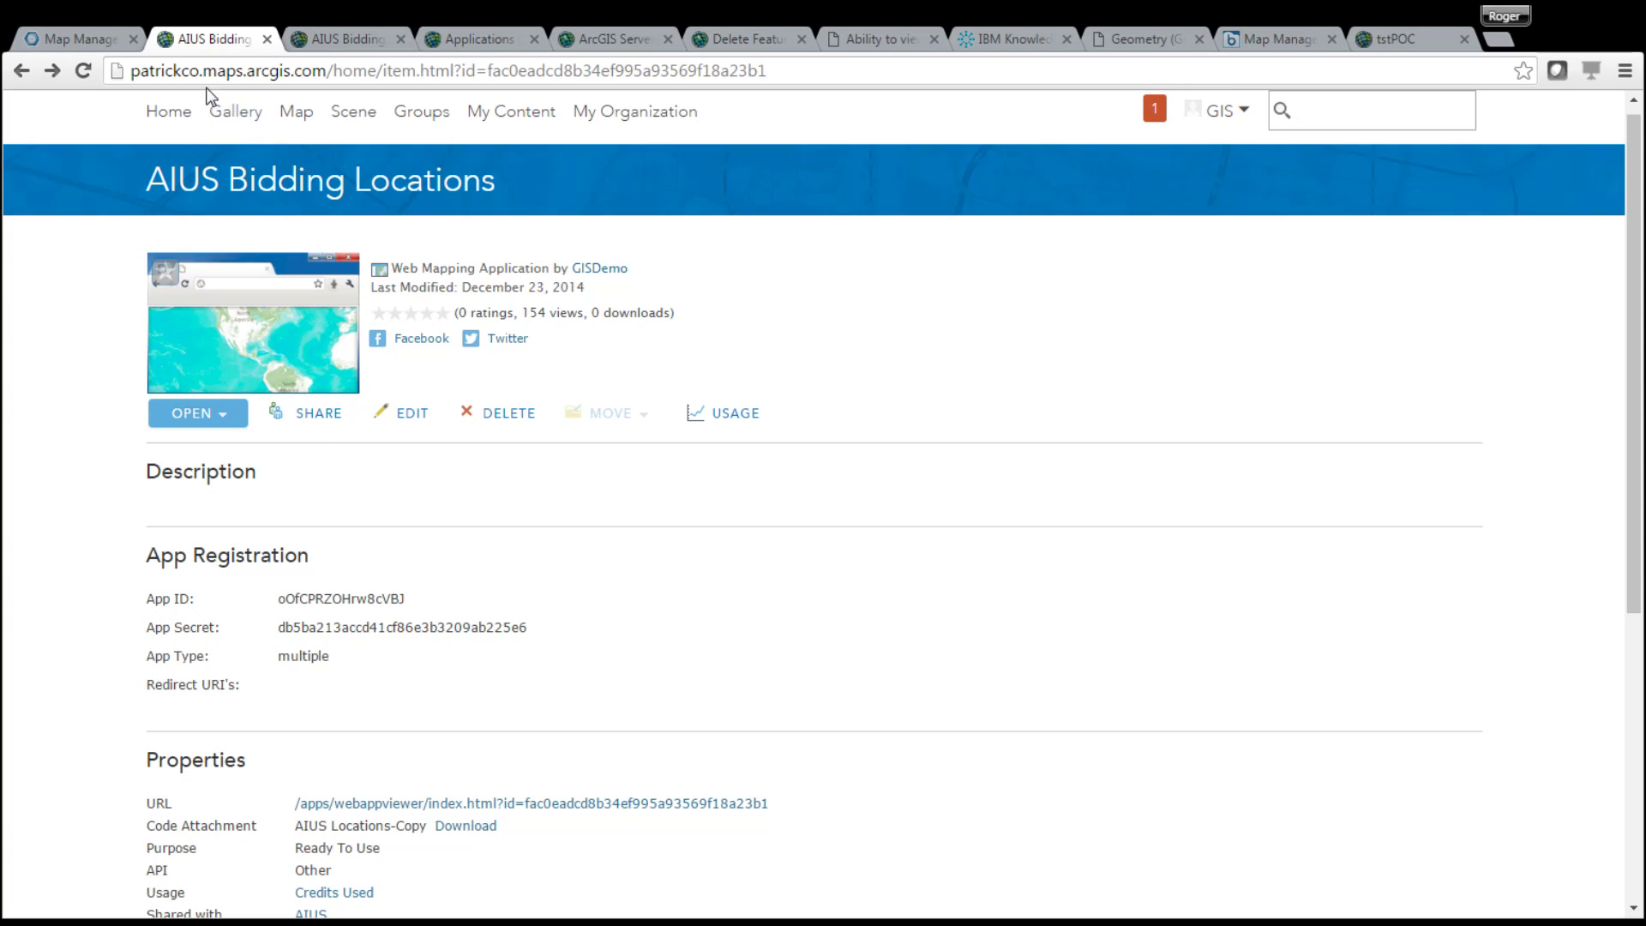
click(22, 72)
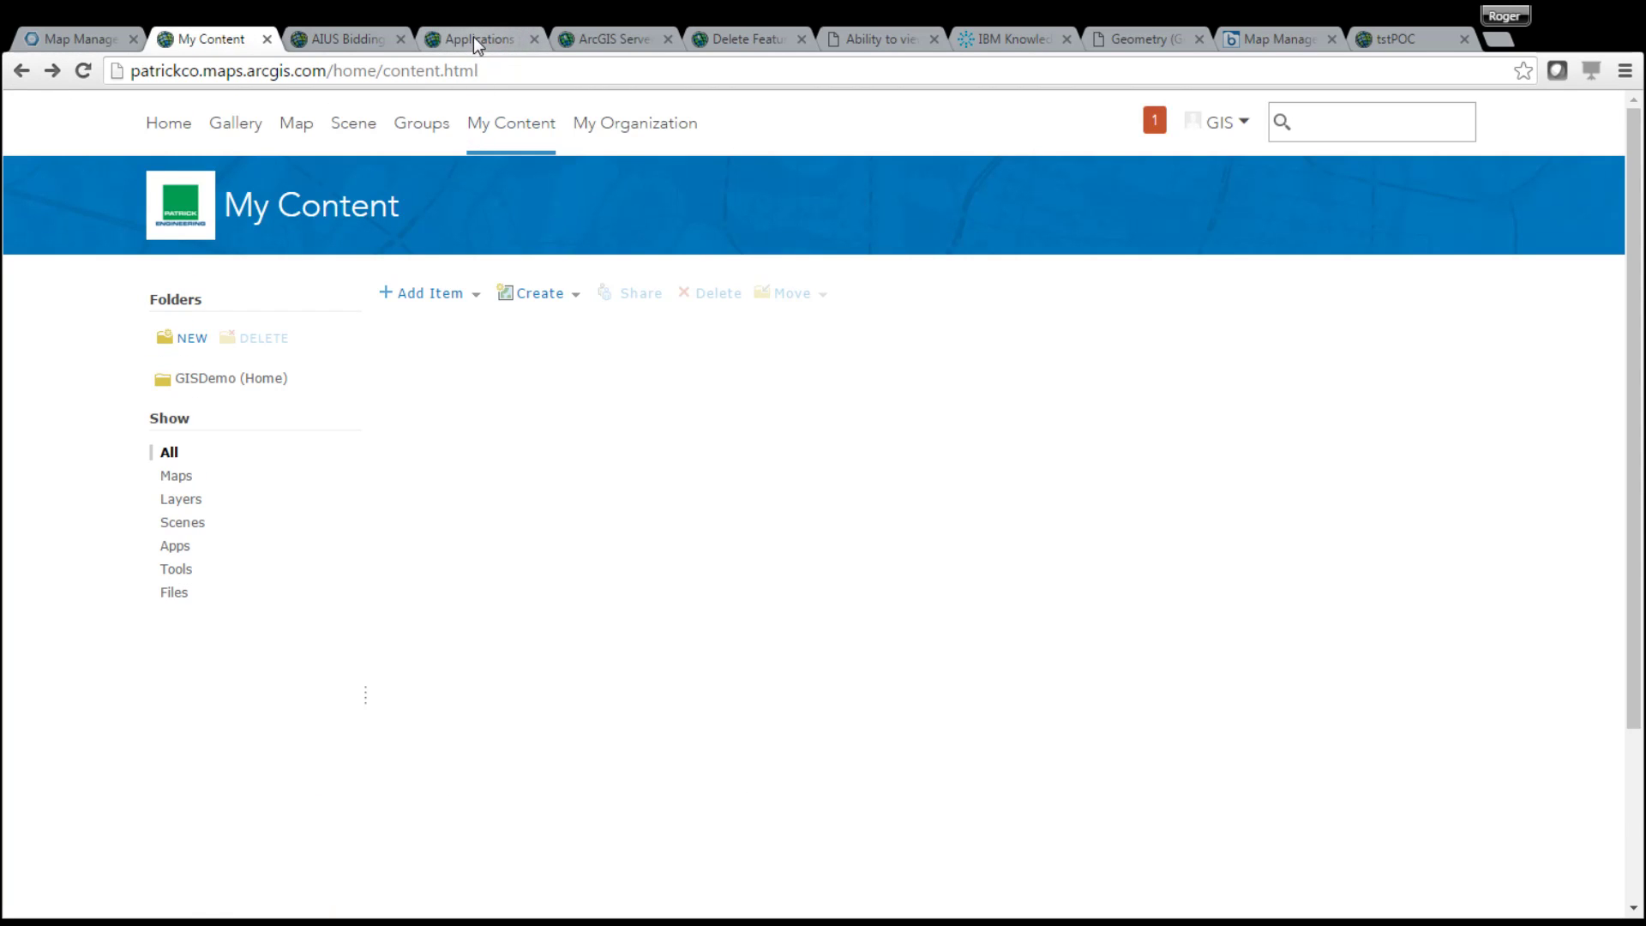
Switch to ArcGIS for Developers, open the full Applications list, and look through it for AIUS Bidding Locations
click(473, 35)
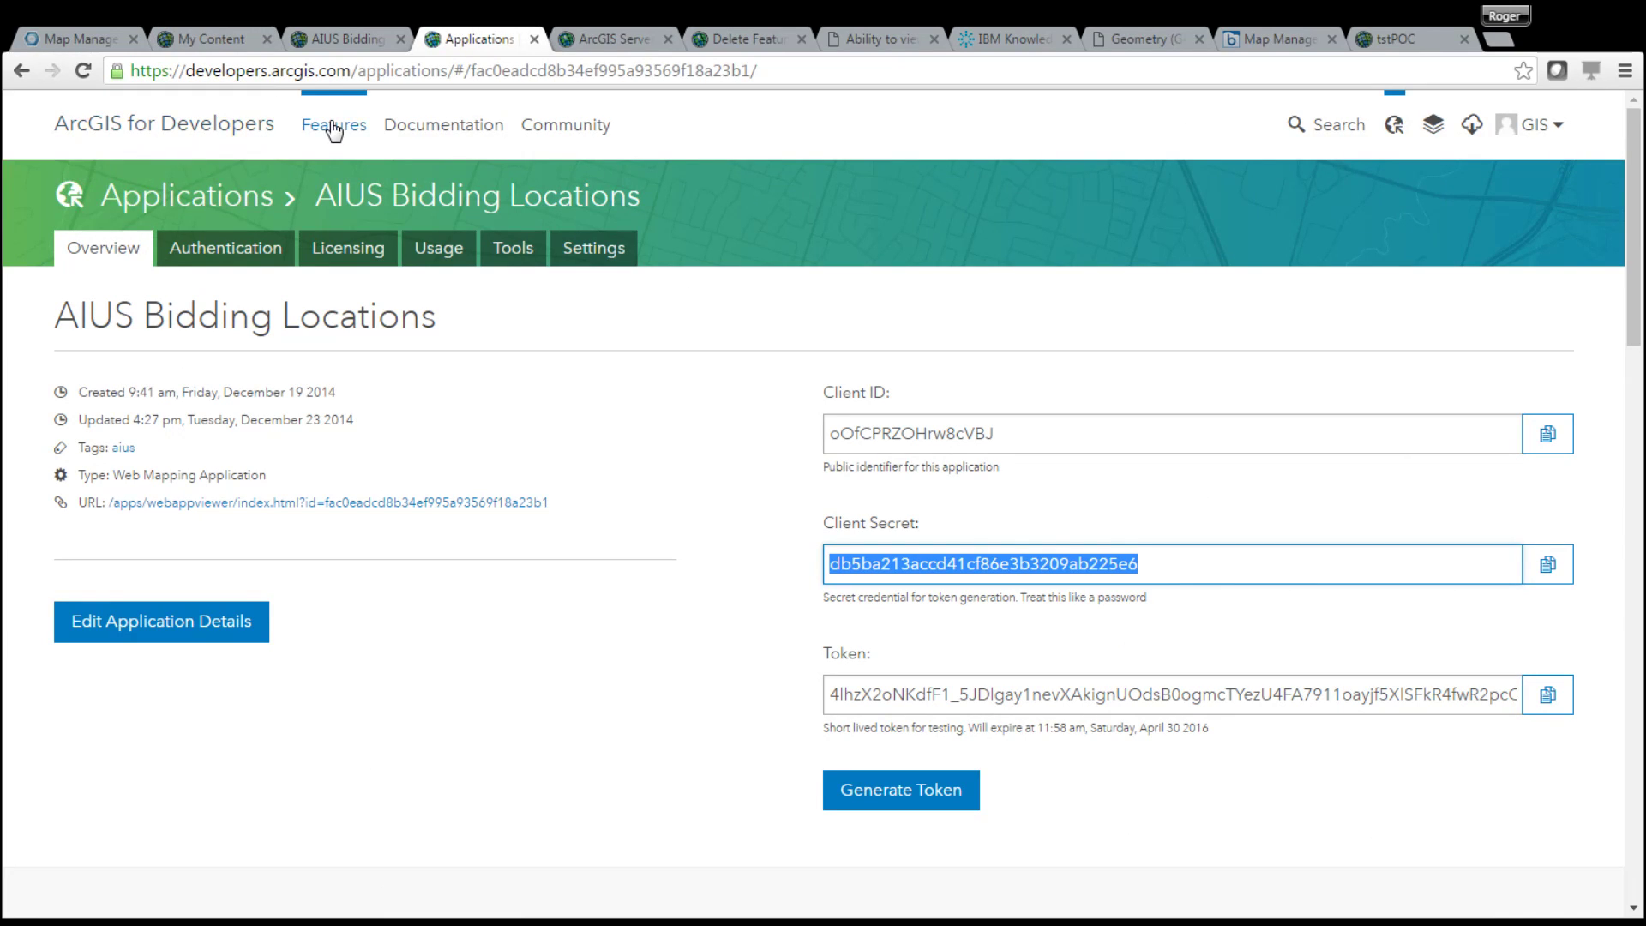
click(244, 210)
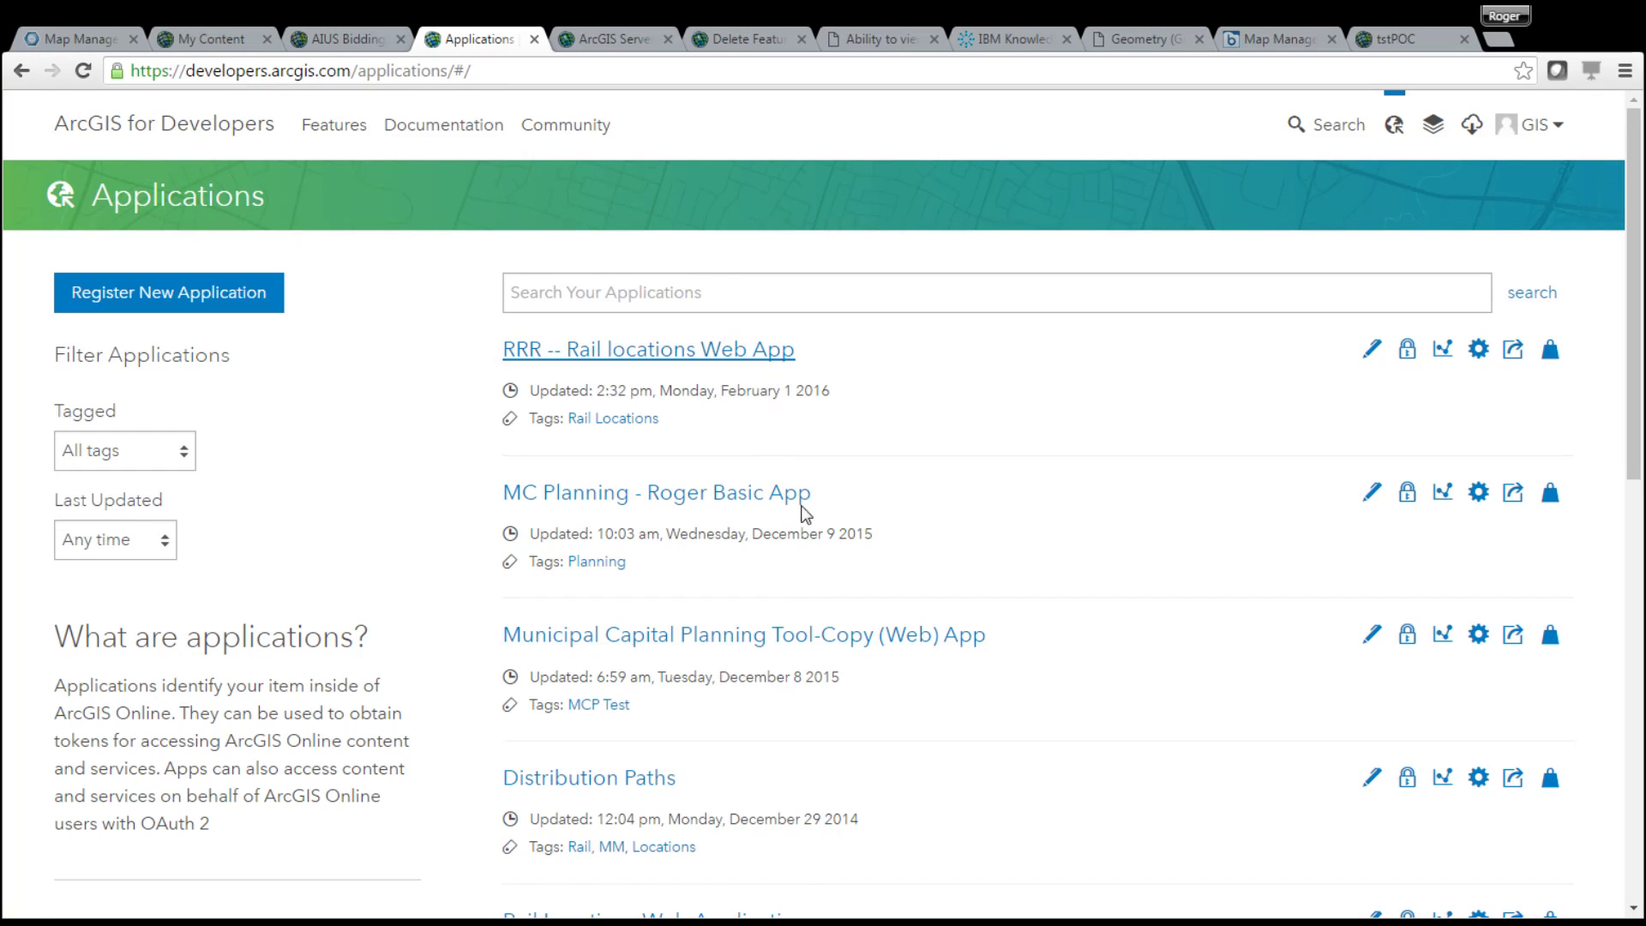
drag(1633, 469, 1639, 753)
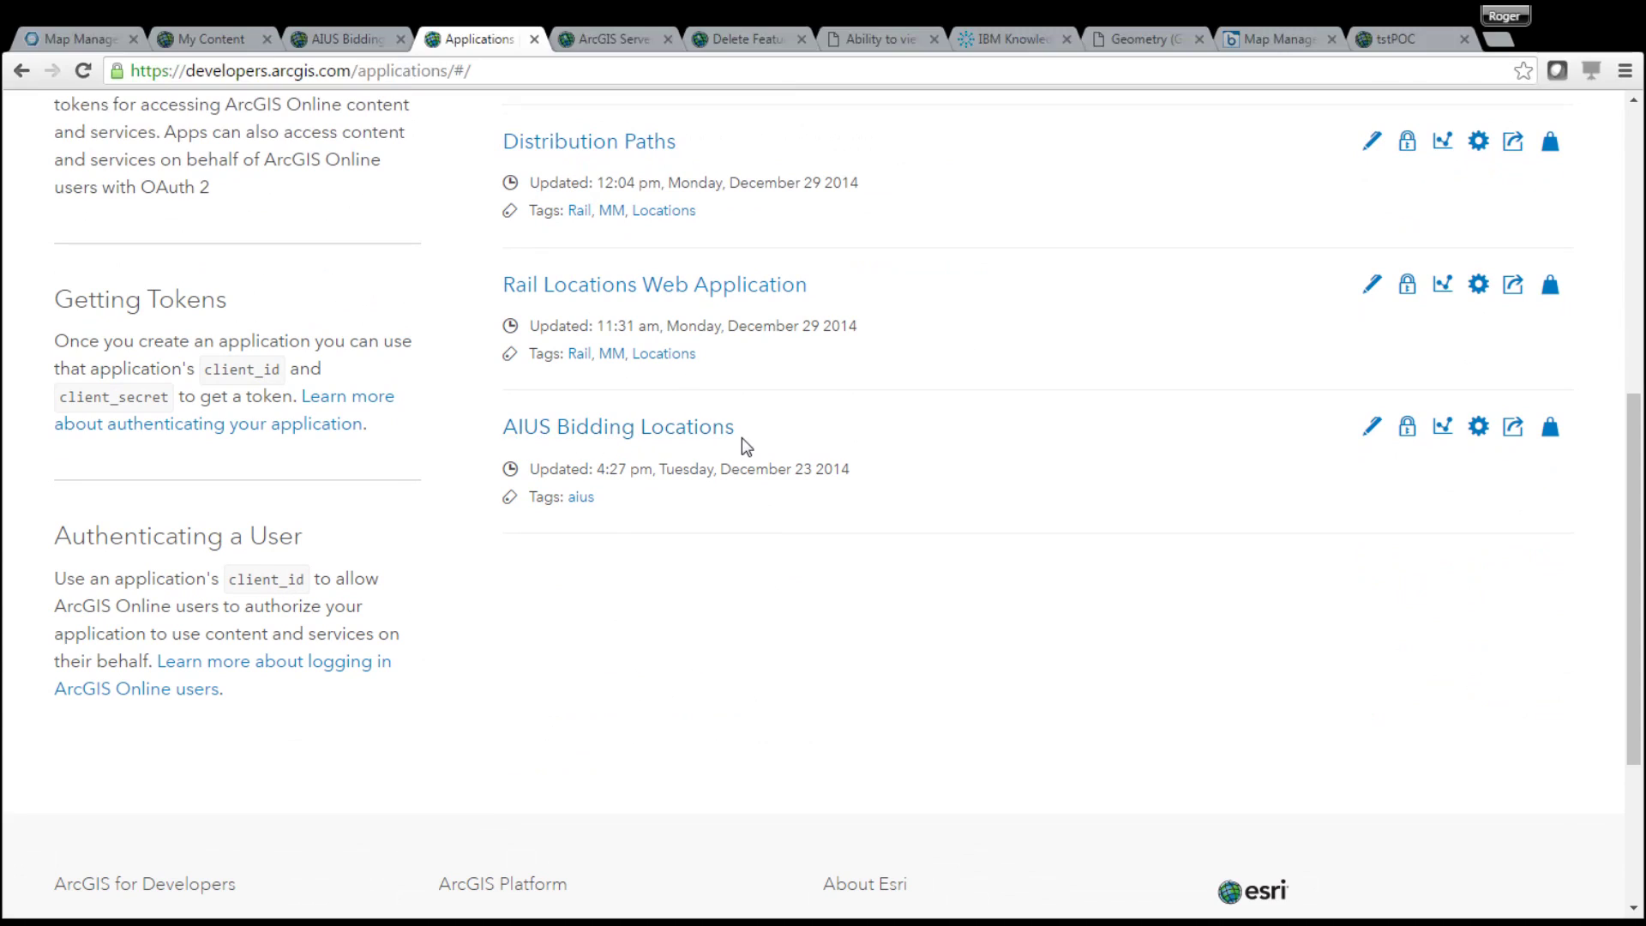
drag(686, 433, 651, 459)
click(773, 436)
drag(1633, 519, 1633, 326)
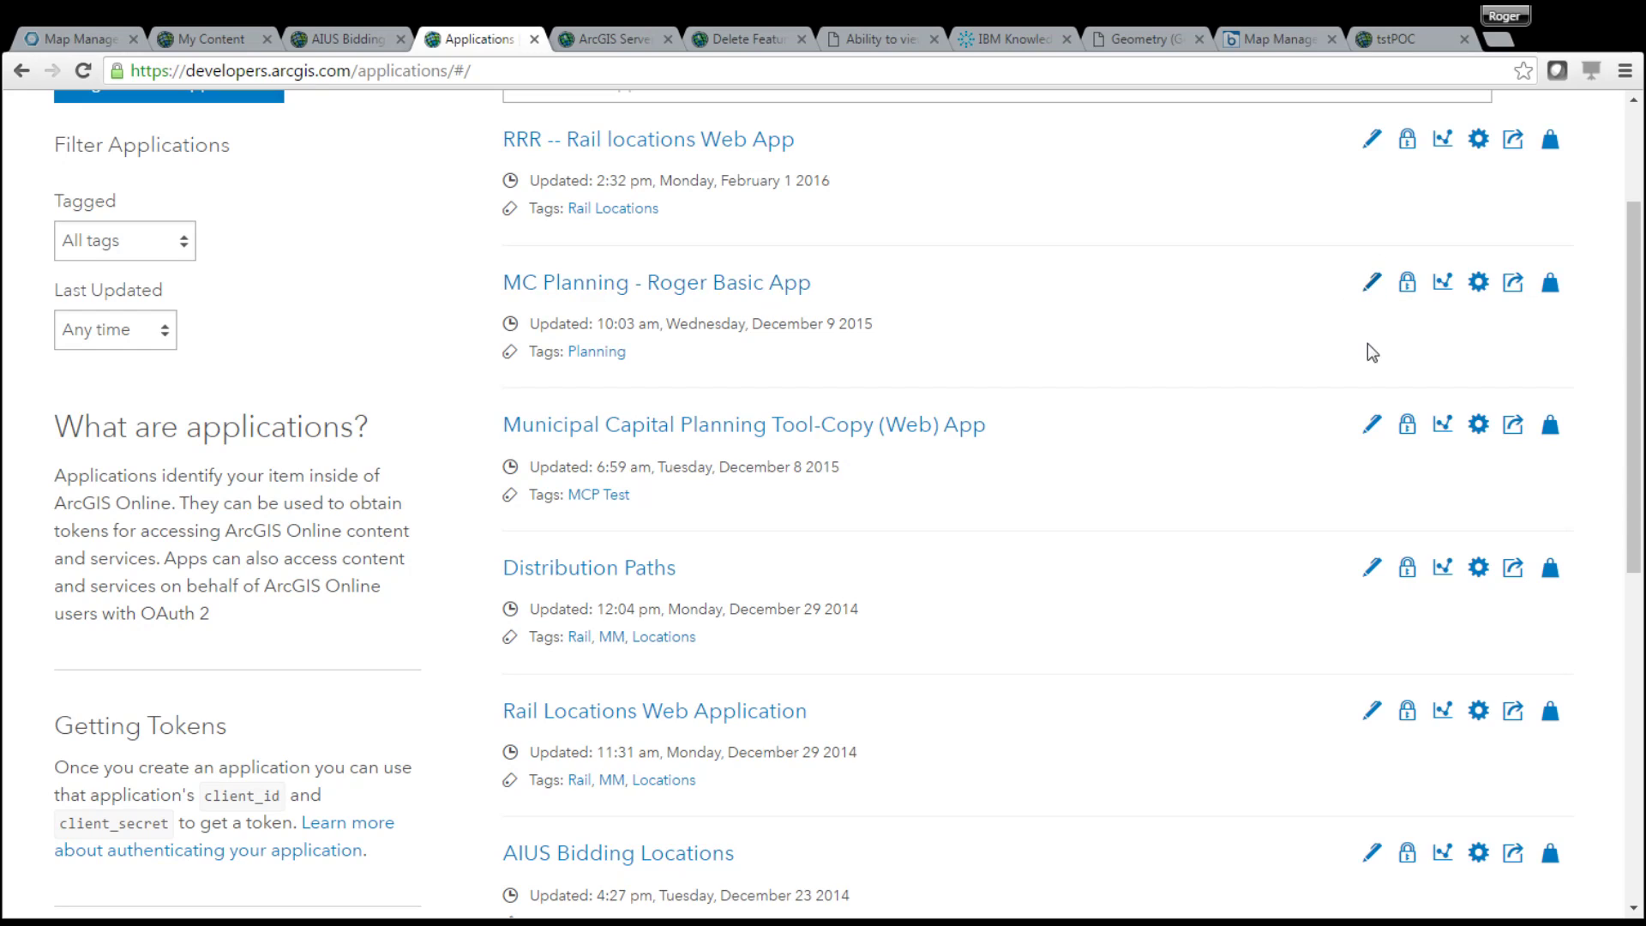
Check the registration state of the MC Planning basic app, then open the authentication credentials of AIUS Bidding Locations
click(1372, 283)
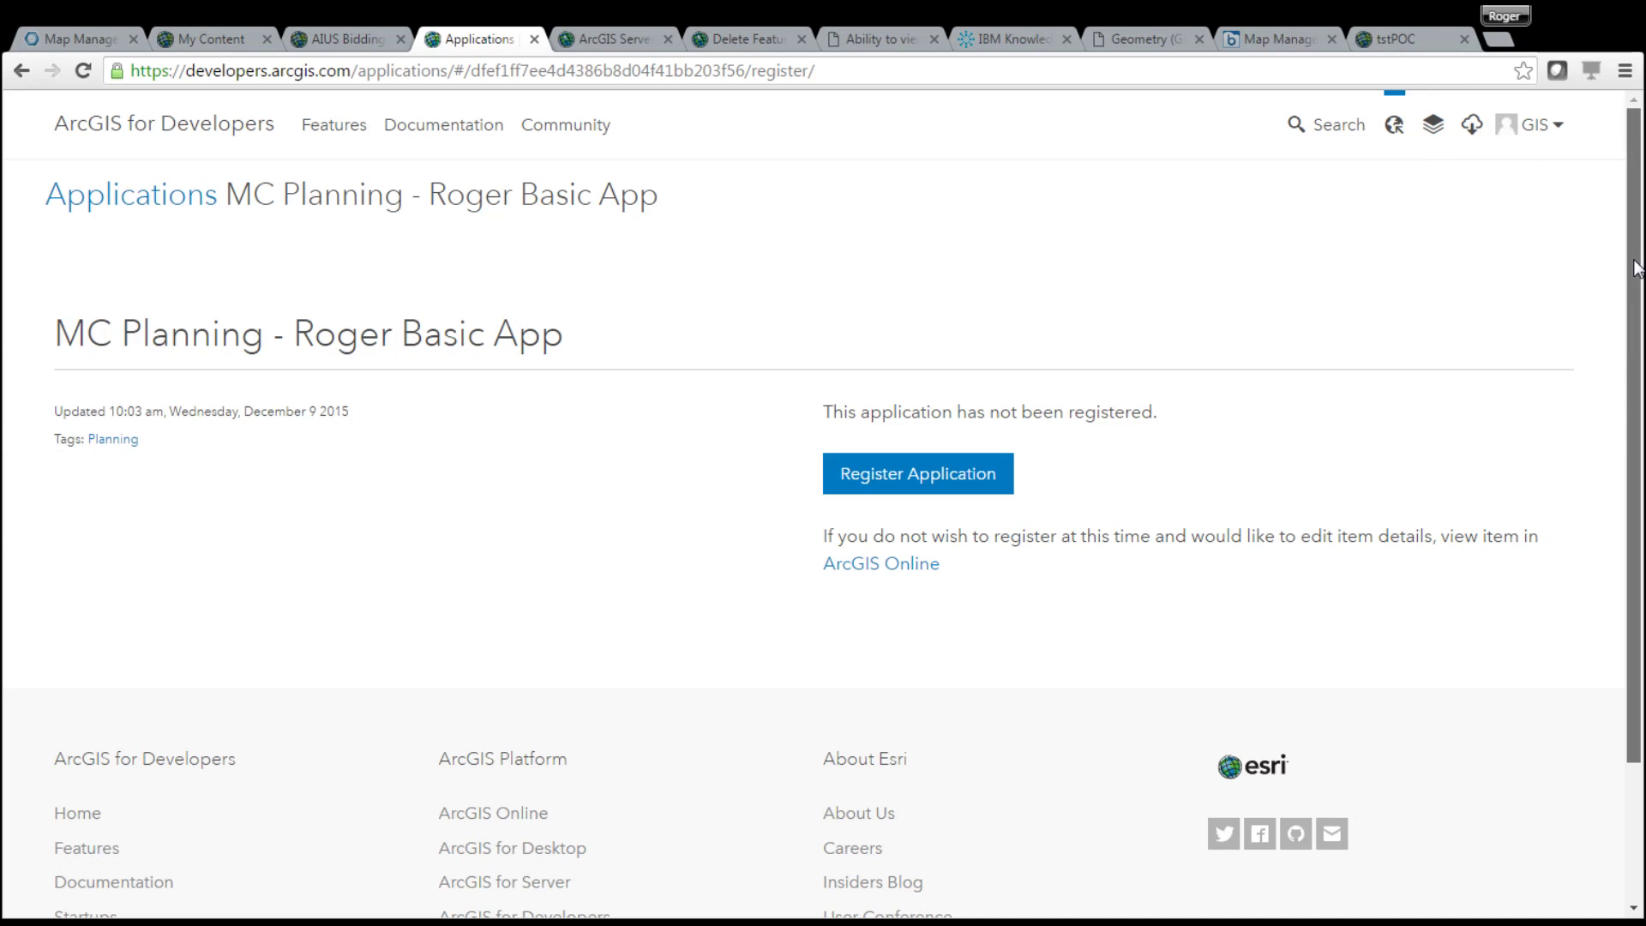
click(22, 71)
drag(1633, 401, 1620, 725)
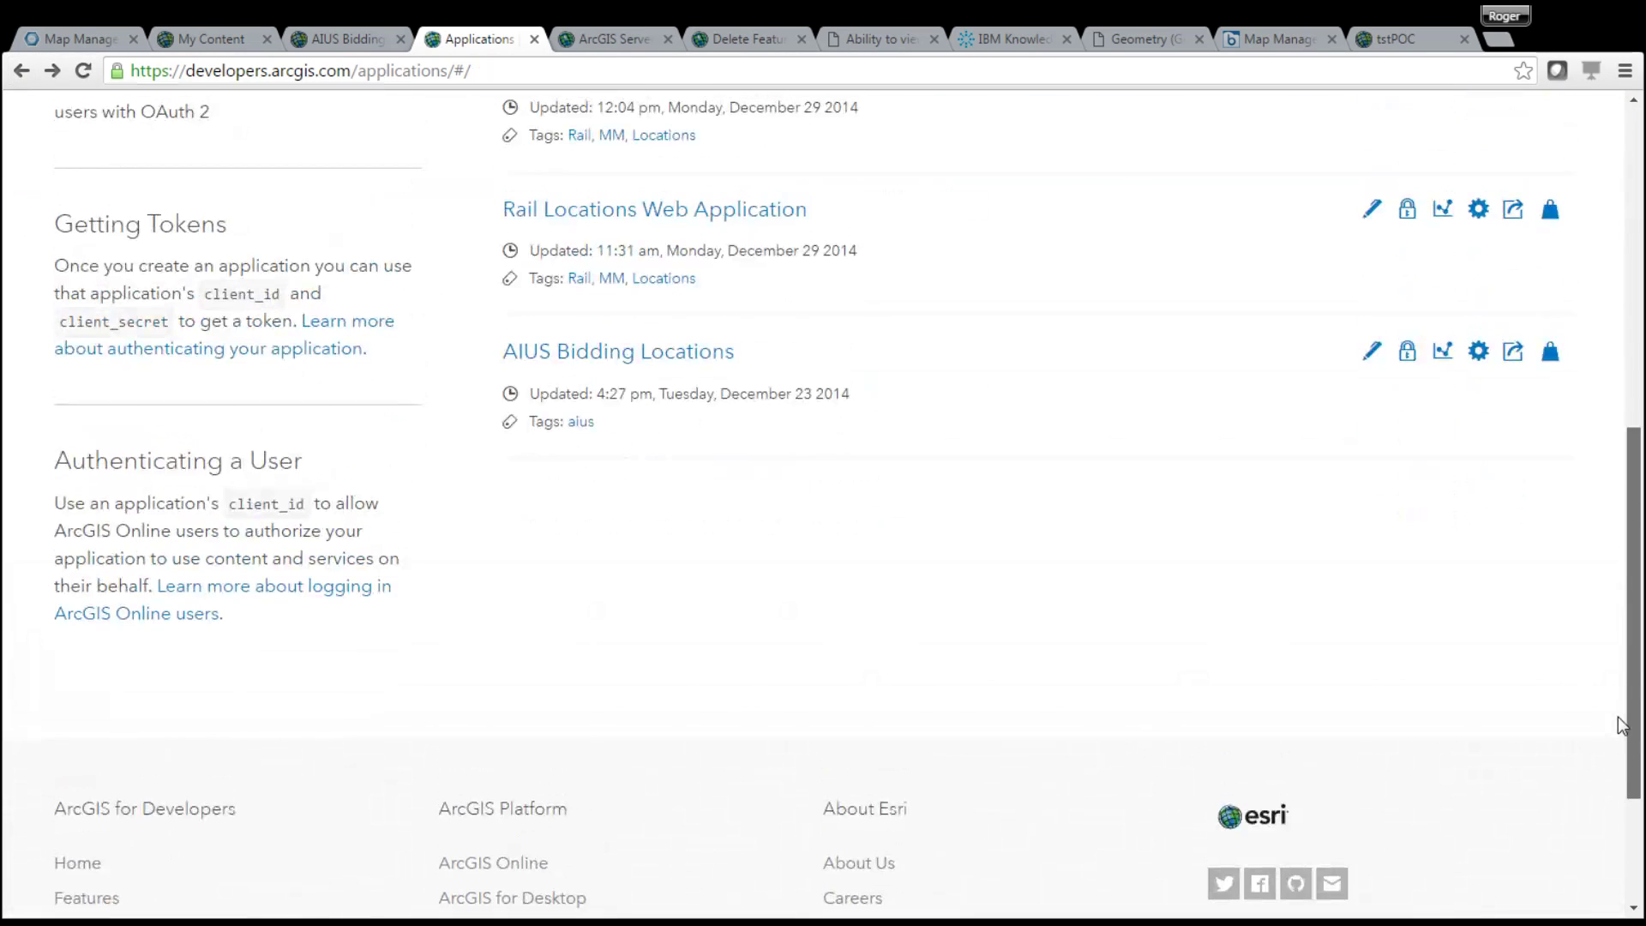
click(1371, 353)
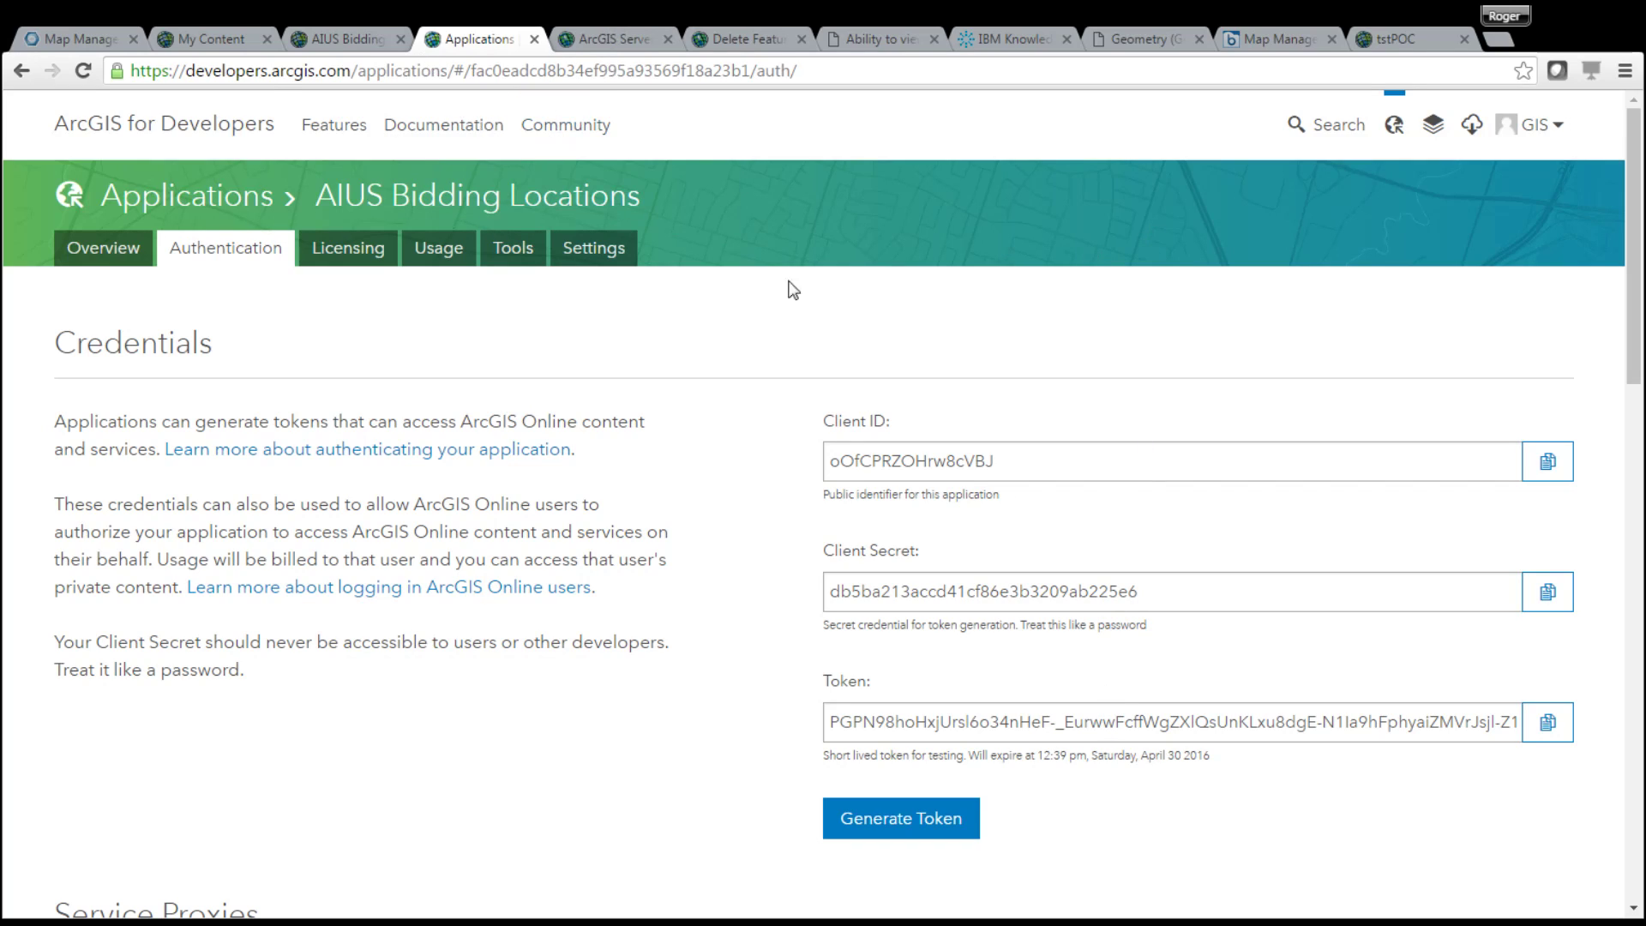
Switch to Maximo Map Manager and review the Map Security, Web Map Configuration and Map Provider Options sections
click(75, 39)
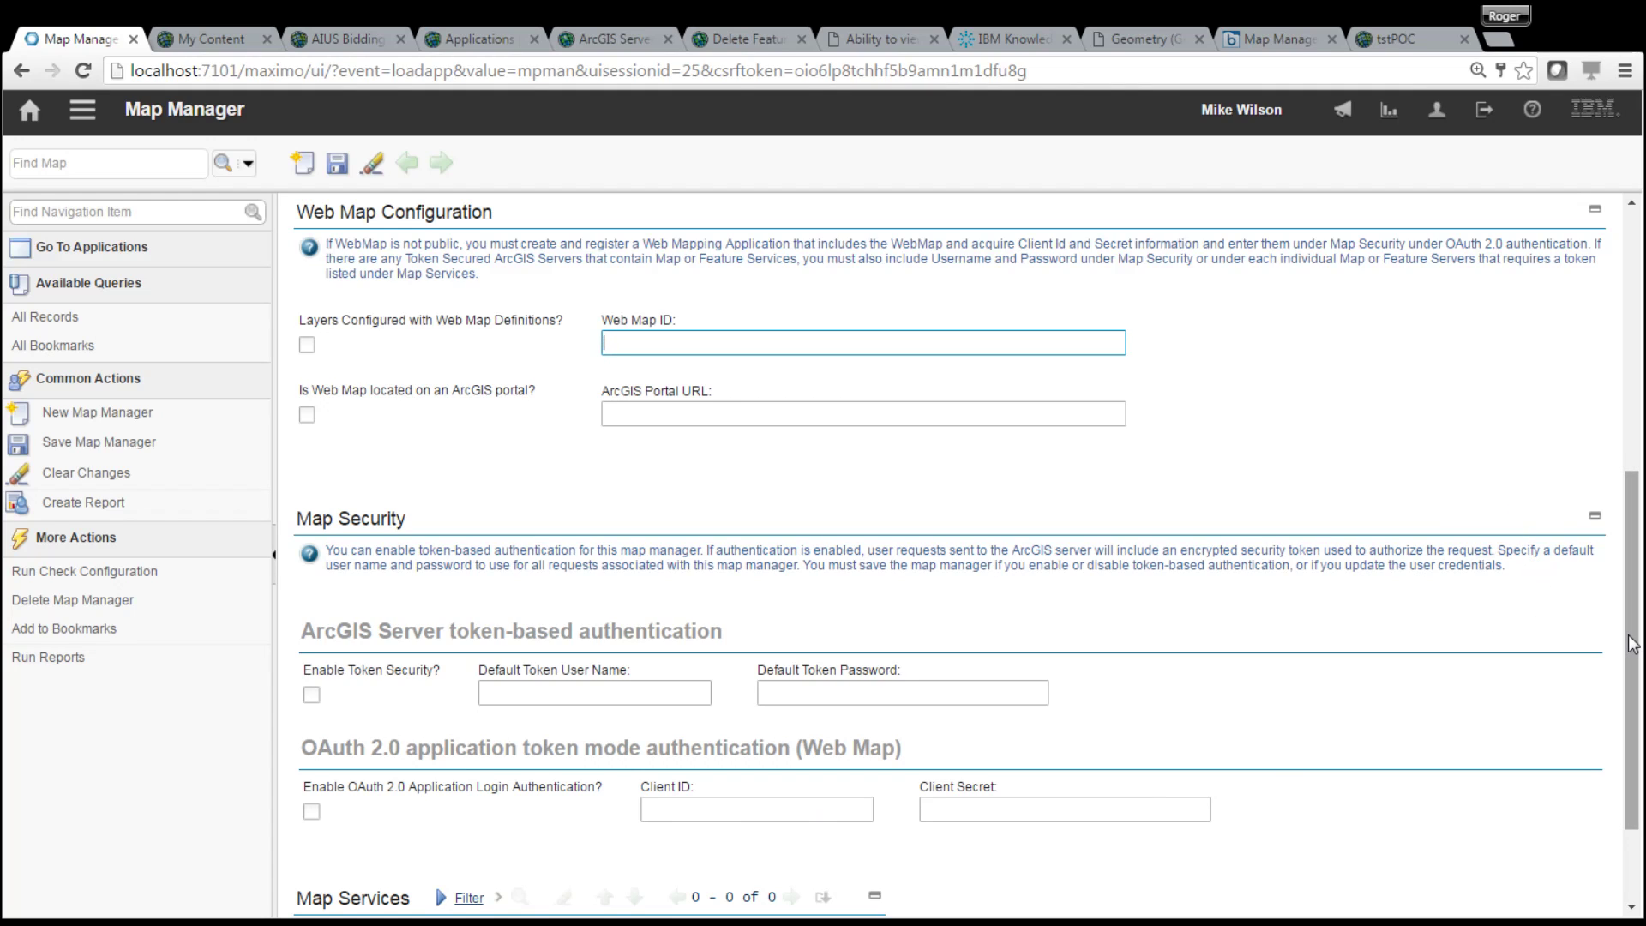
scroll(1639, 633, up, 3)
drag(1632, 548, 1631, 490)
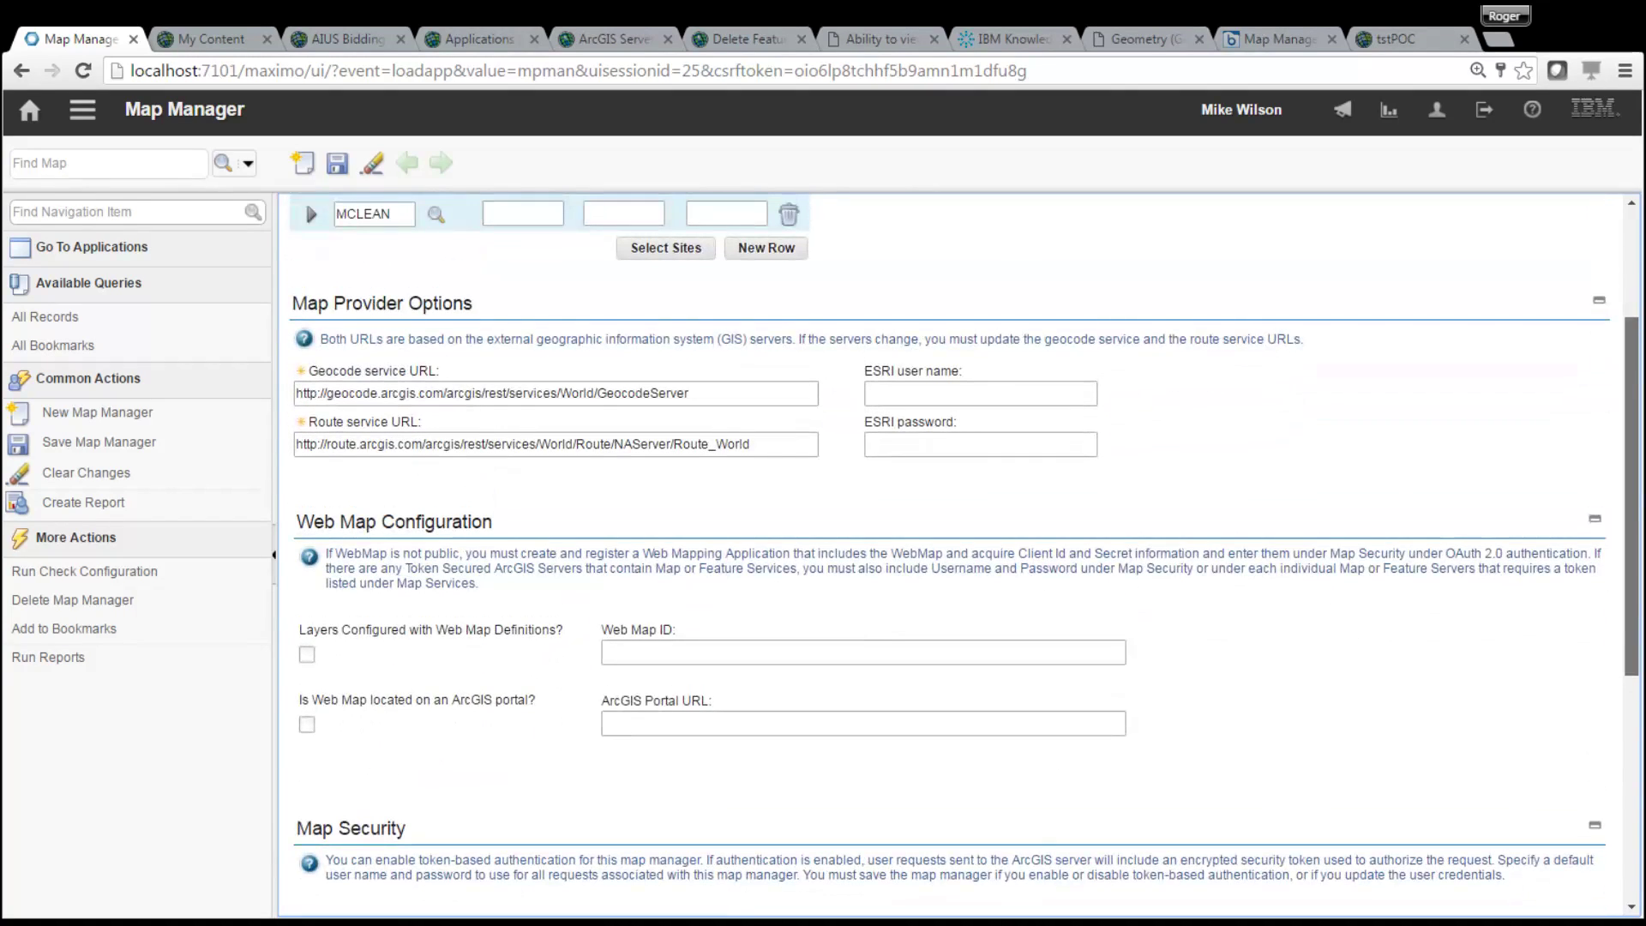
Switch to the tstPOC web map item in ArcGIS Online and accept its sharing with Everyone (public)
click(1398, 47)
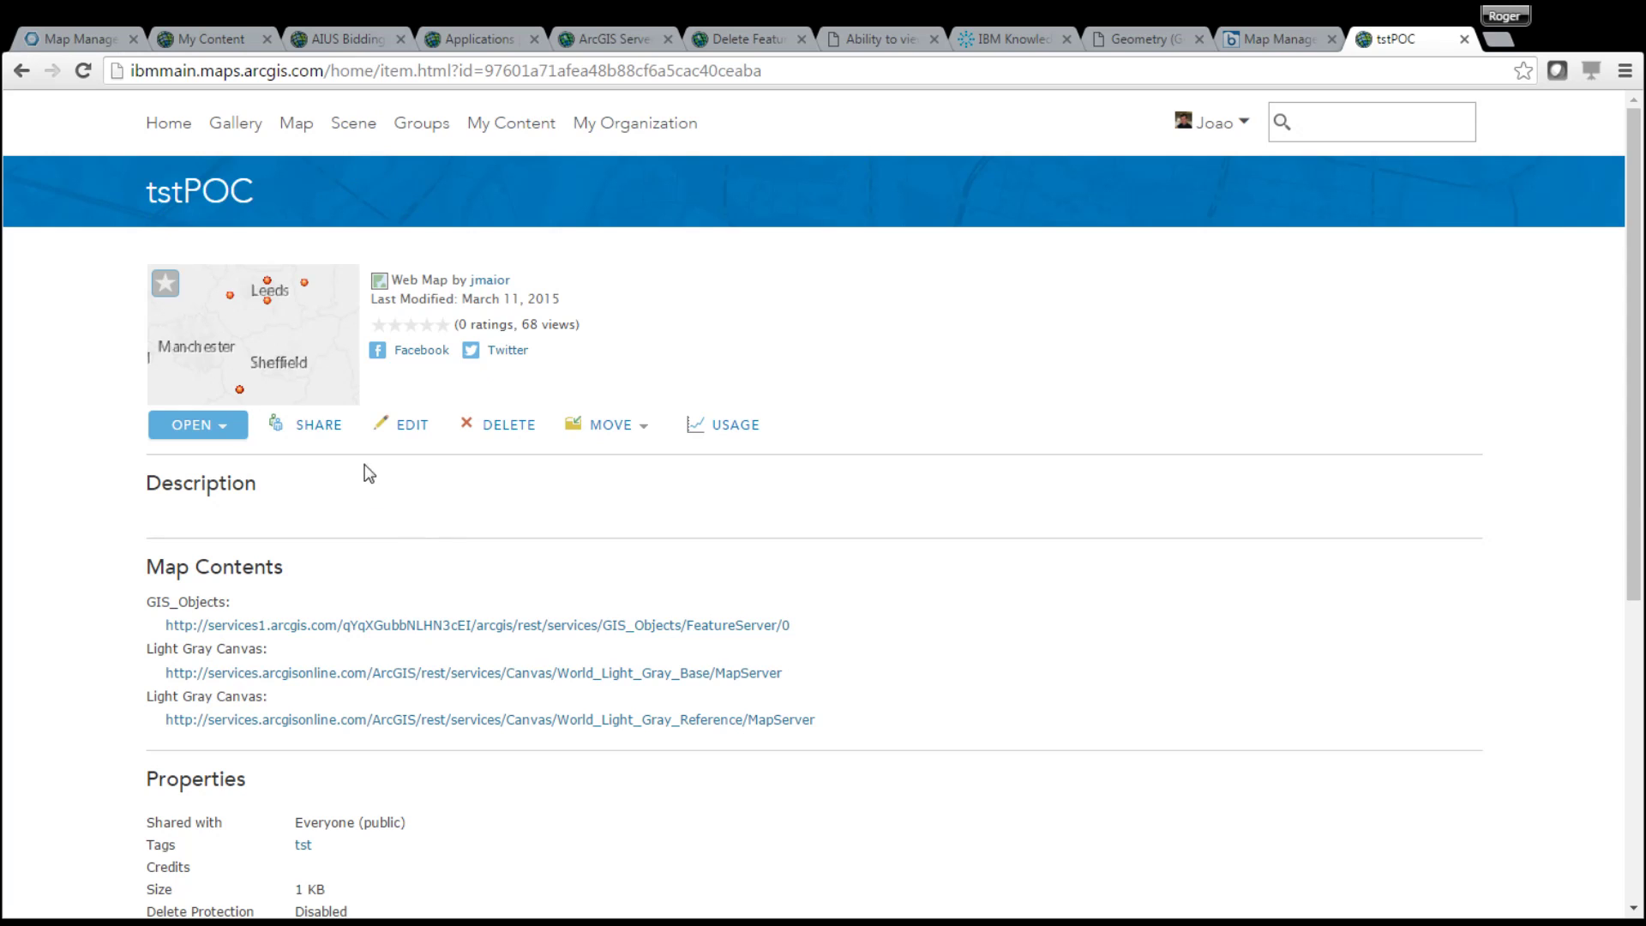
click(321, 429)
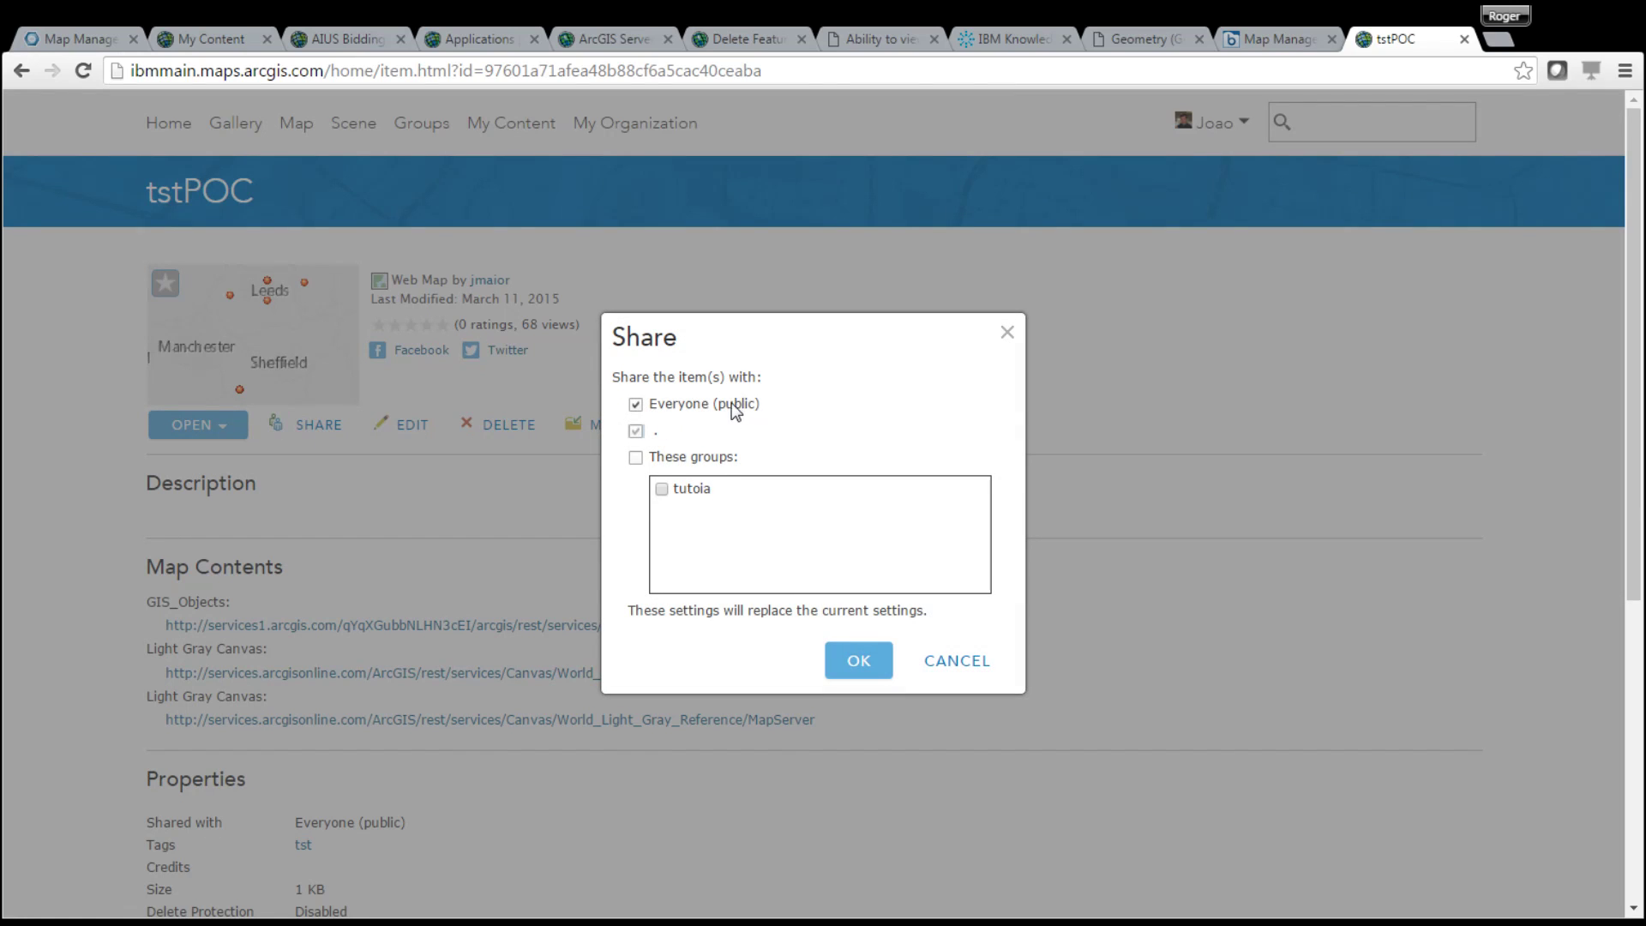
click(860, 663)
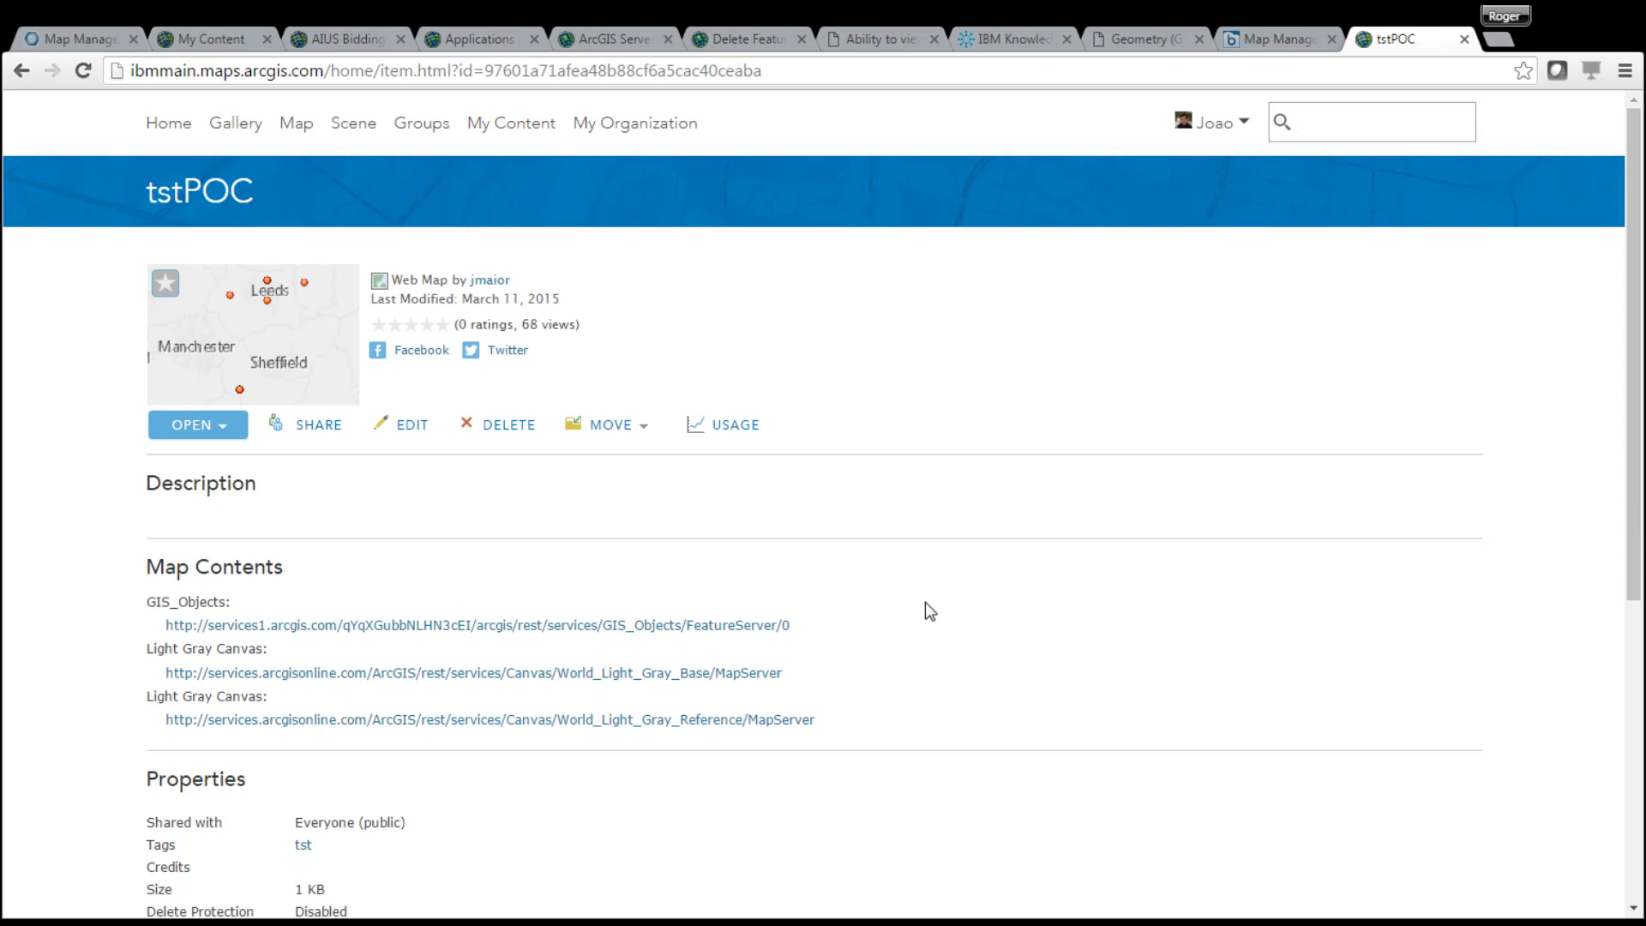
Copy the tstPOC item ID, enable layers configured with web map definitions in Map Manager, and set the Web Map ID to 97601a71afea48b88cf6a5cac40ceaba
double_click(647, 75)
key(ctrl+c)
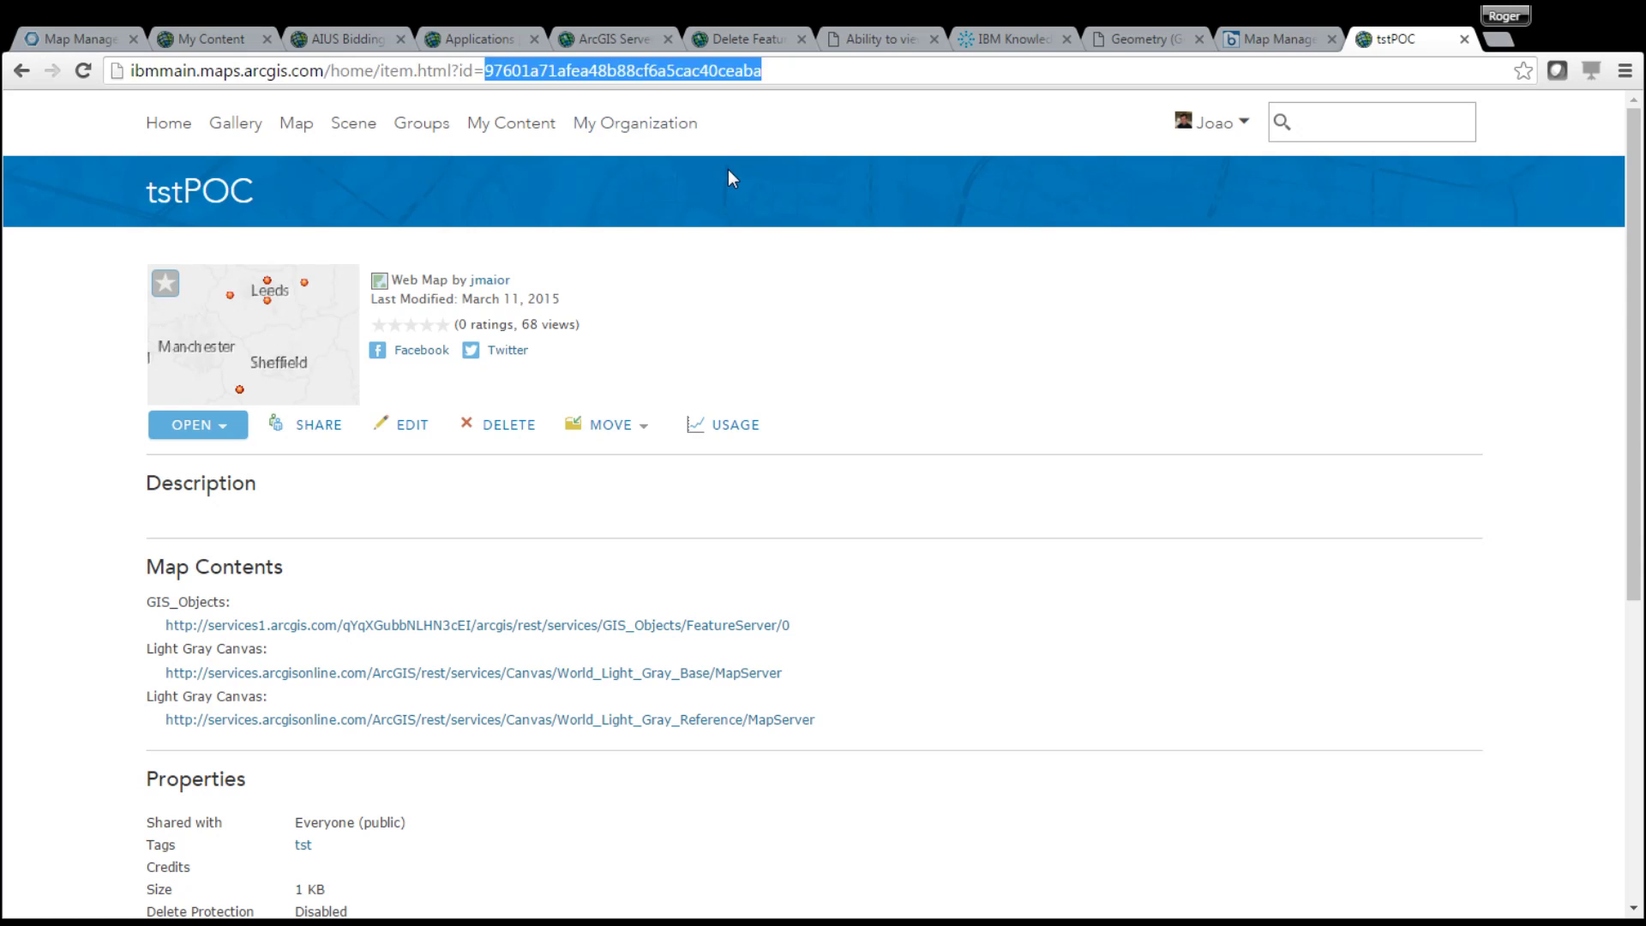
click(111, 36)
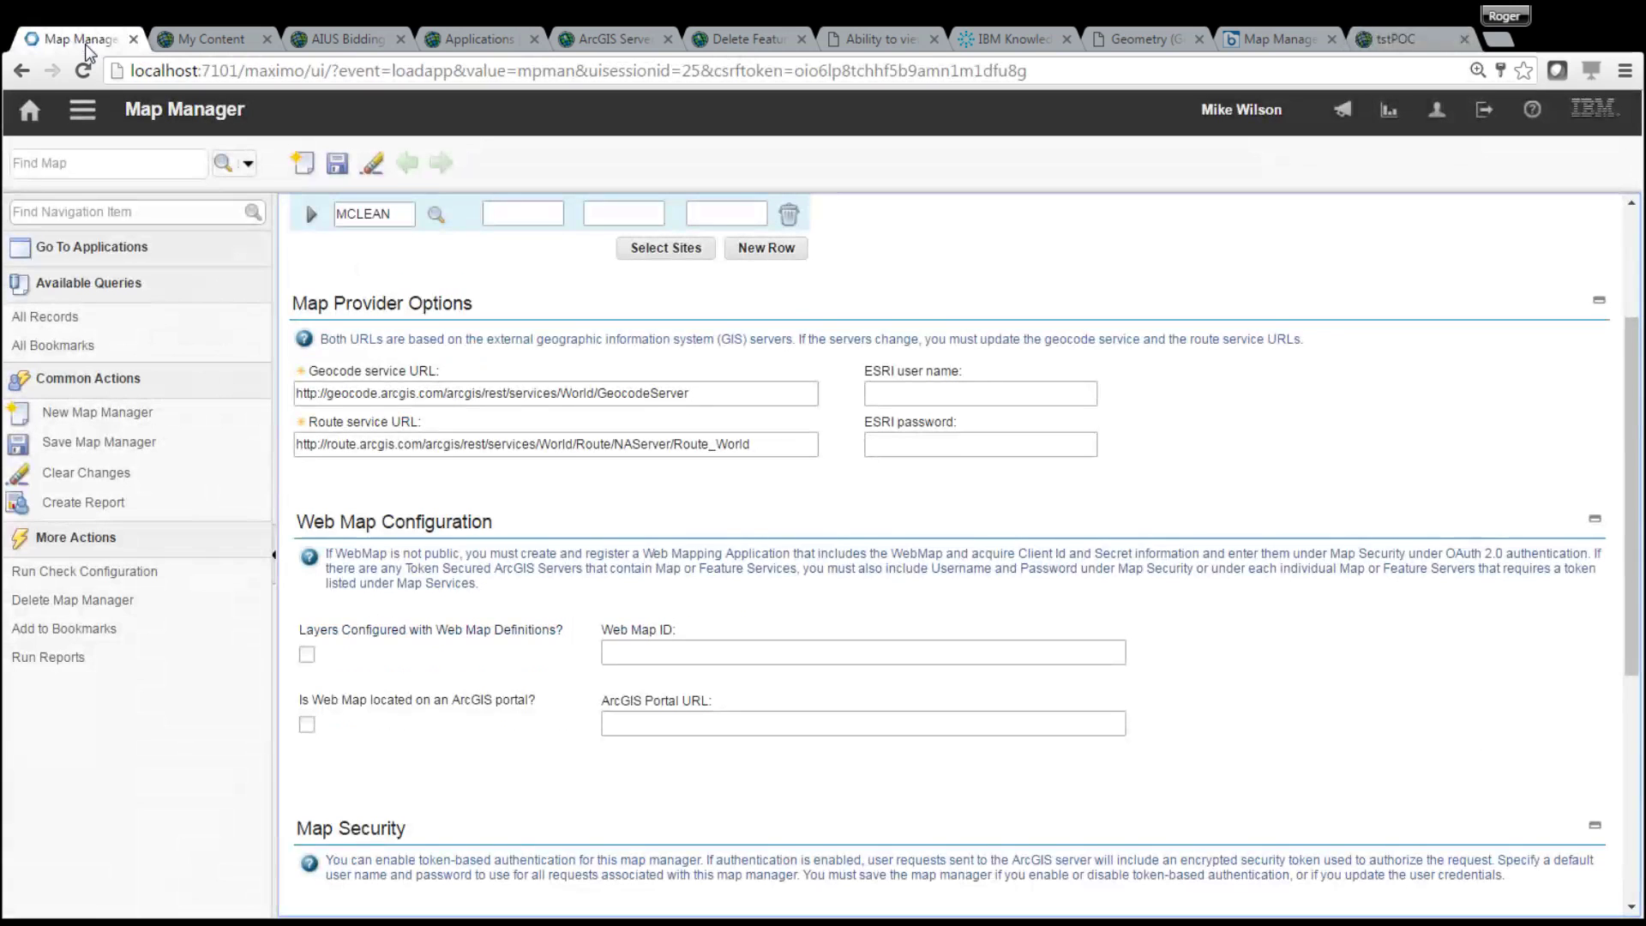
click(307, 654)
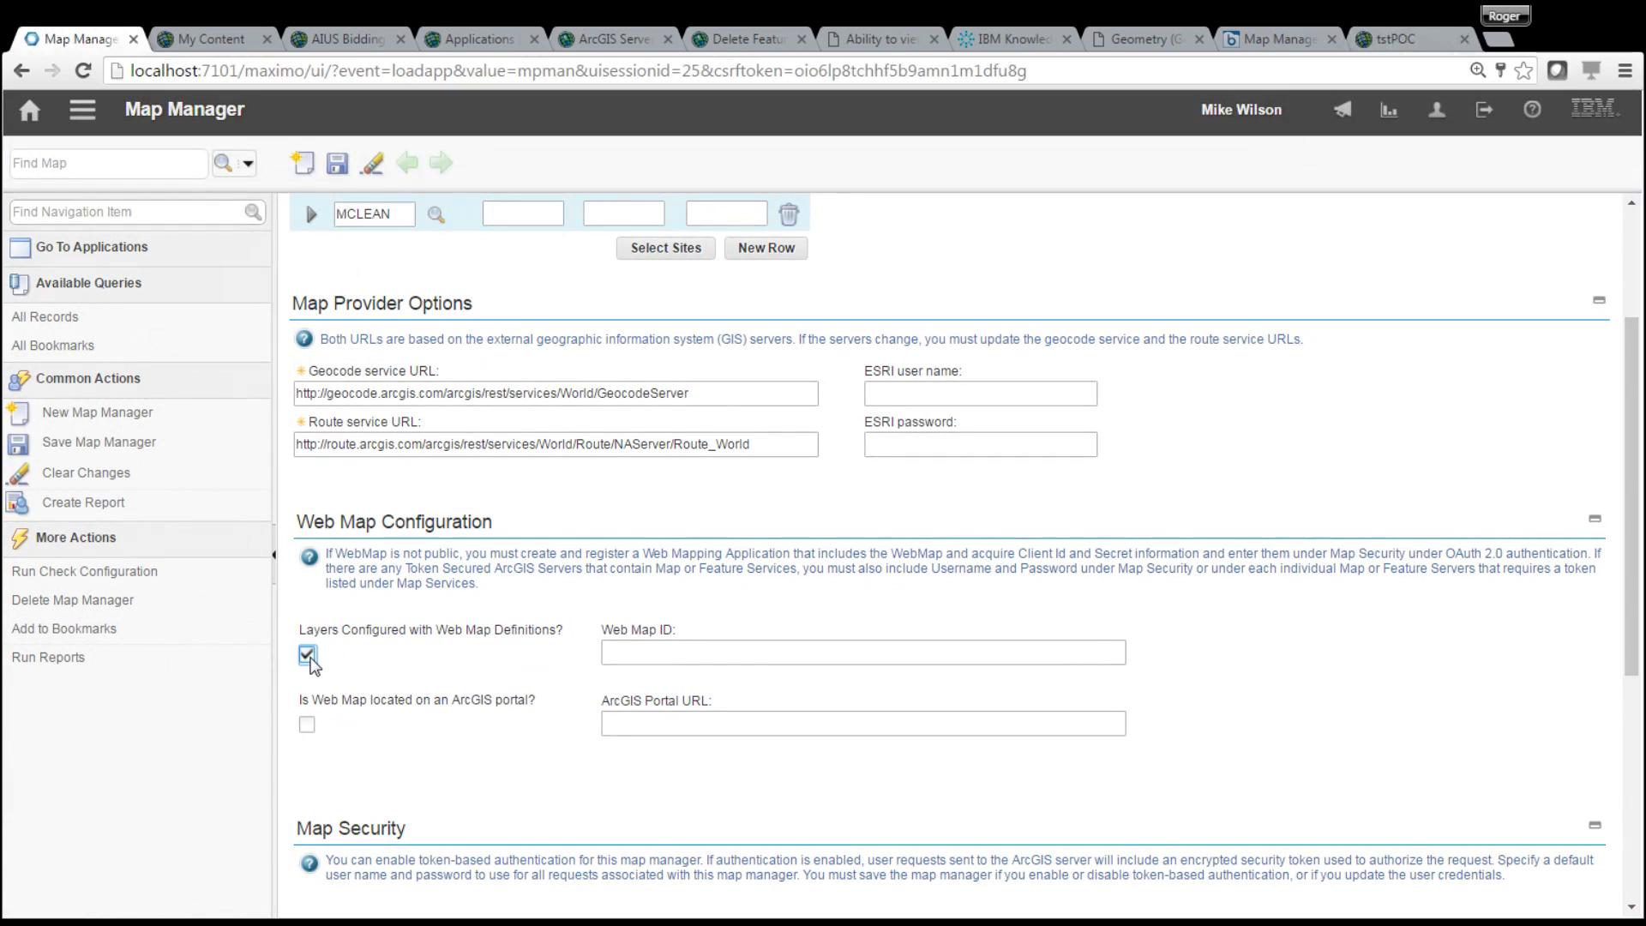
click(649, 649)
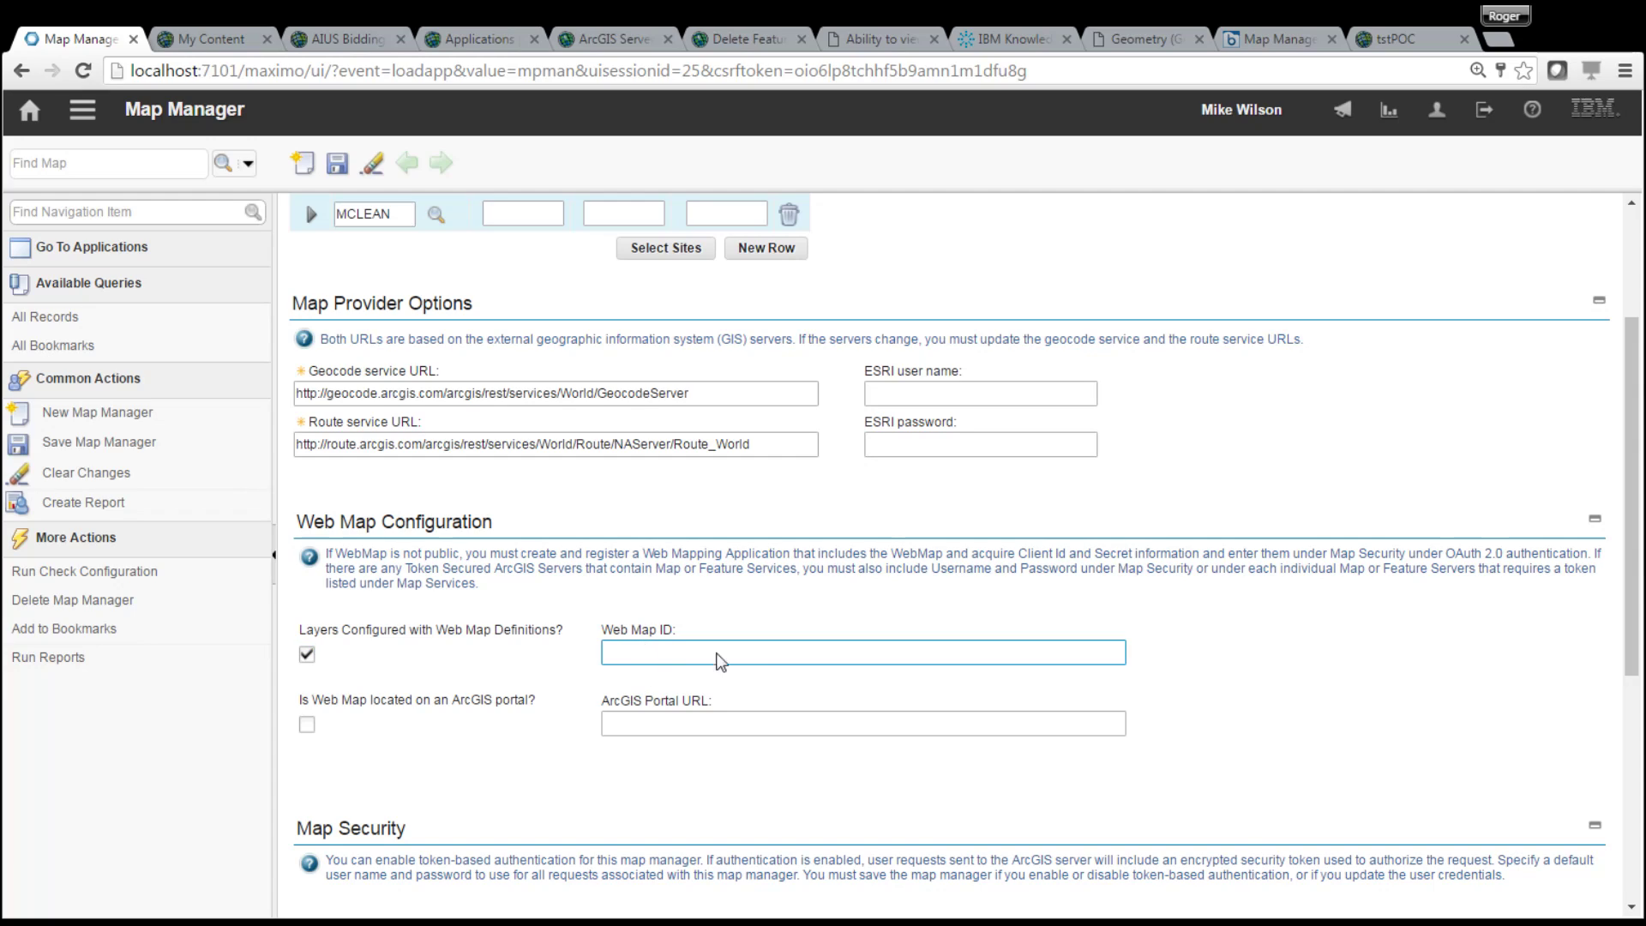
key(ctrl+v)
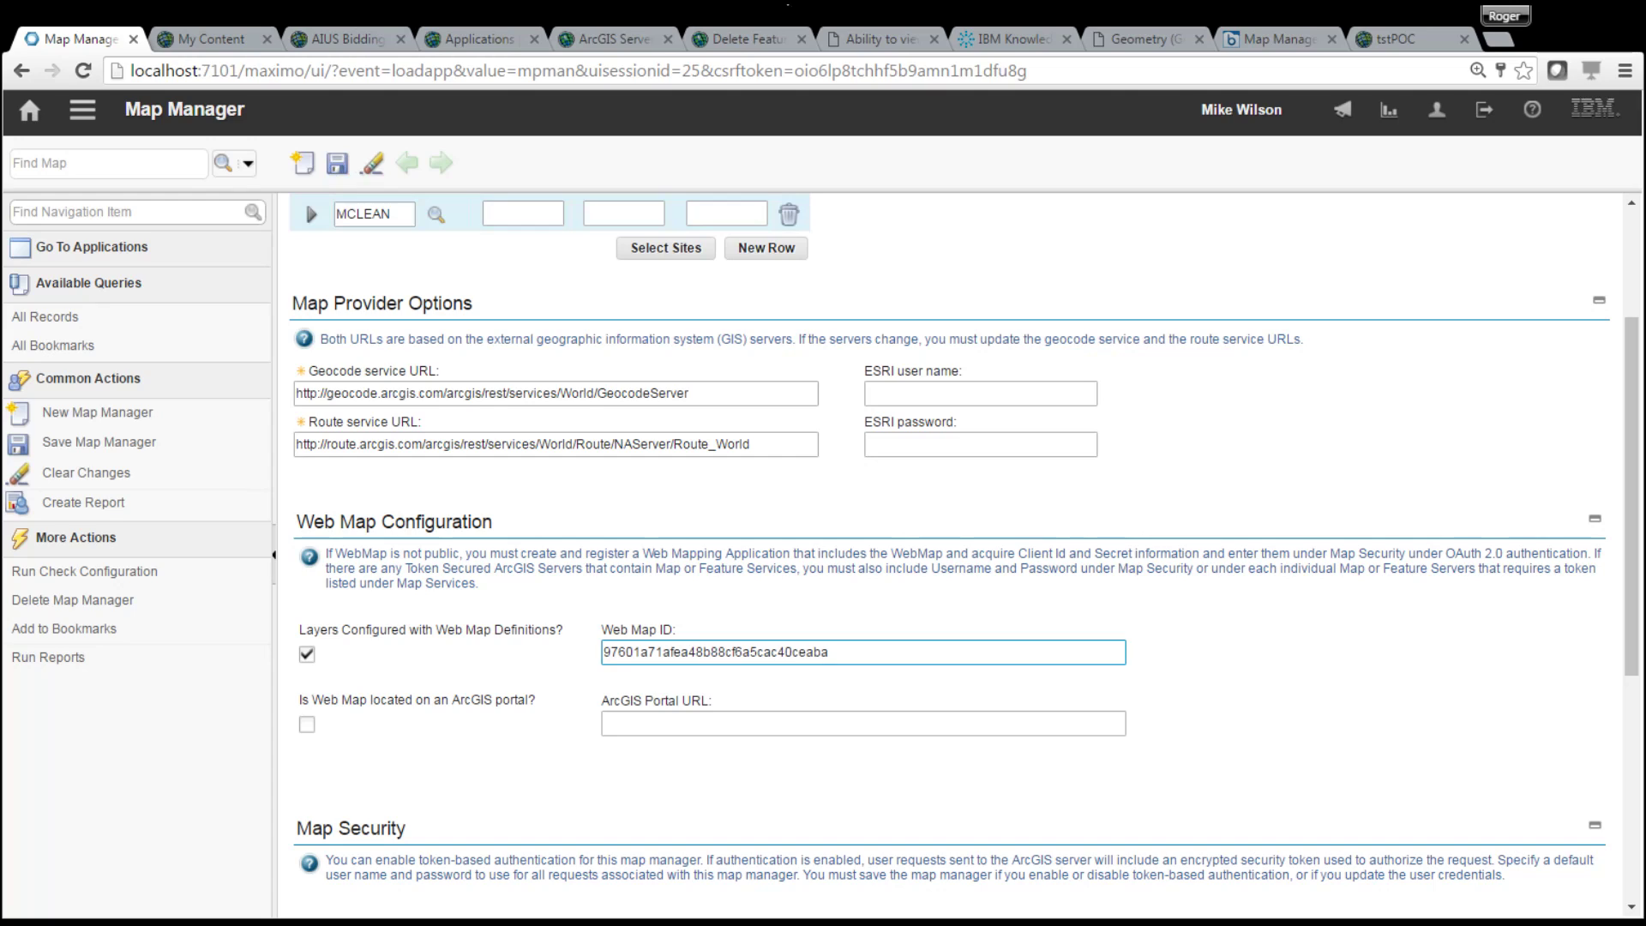
Open the tstPOC web map in the ArcGIS Online map viewer and examine the spread of its GIS Objects points
click(1412, 41)
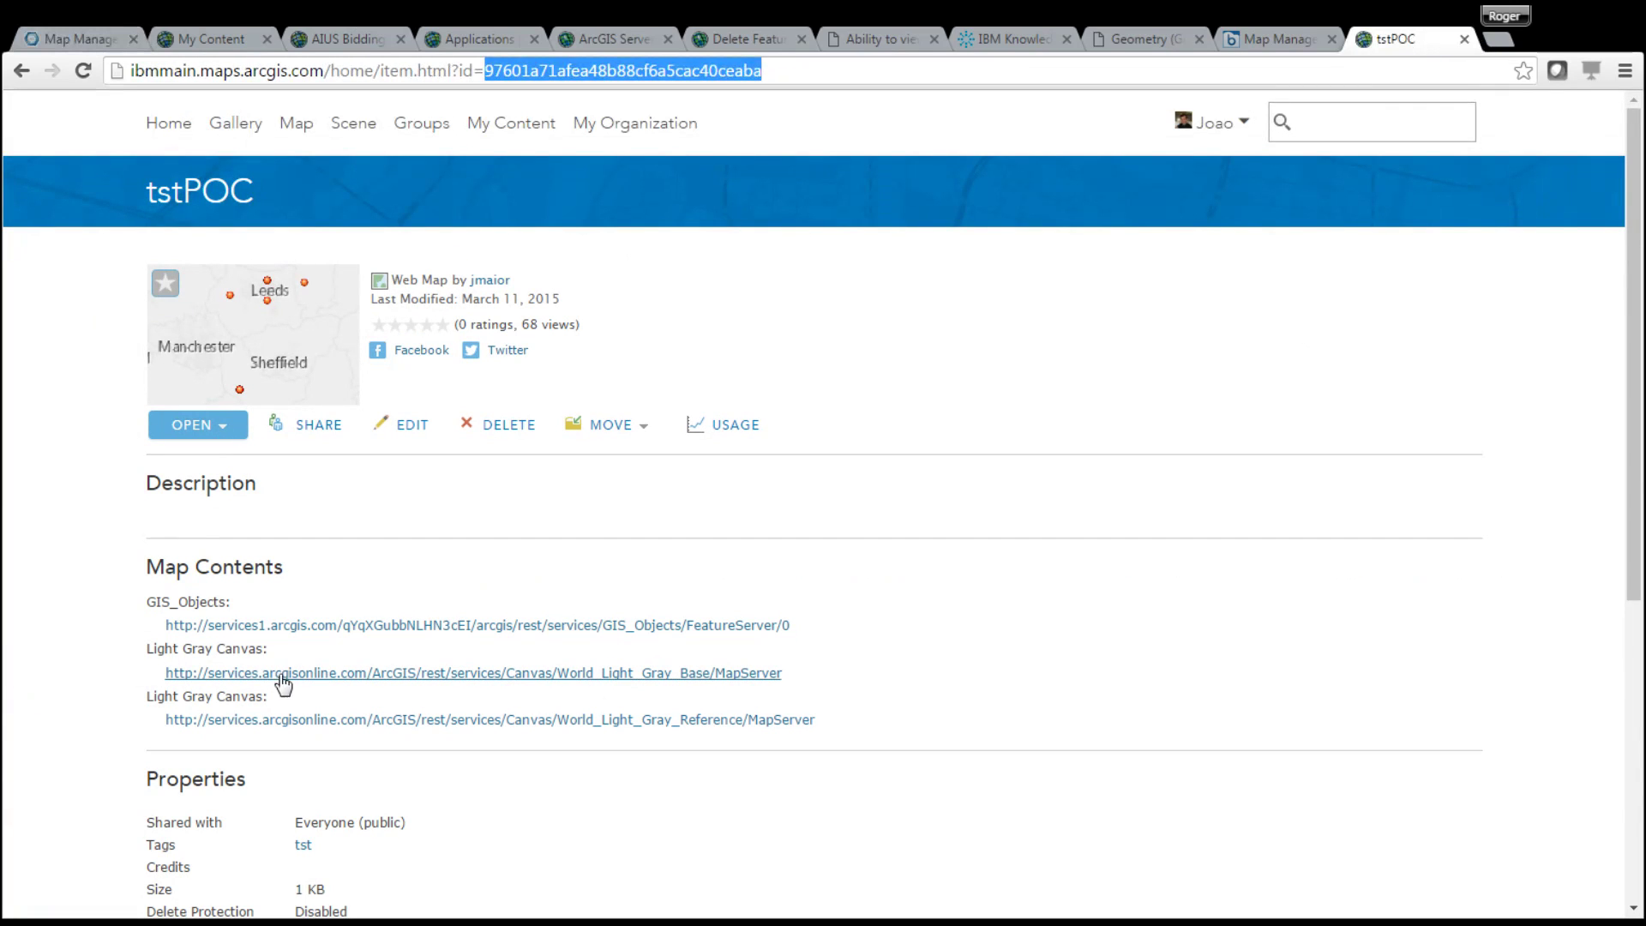
click(222, 429)
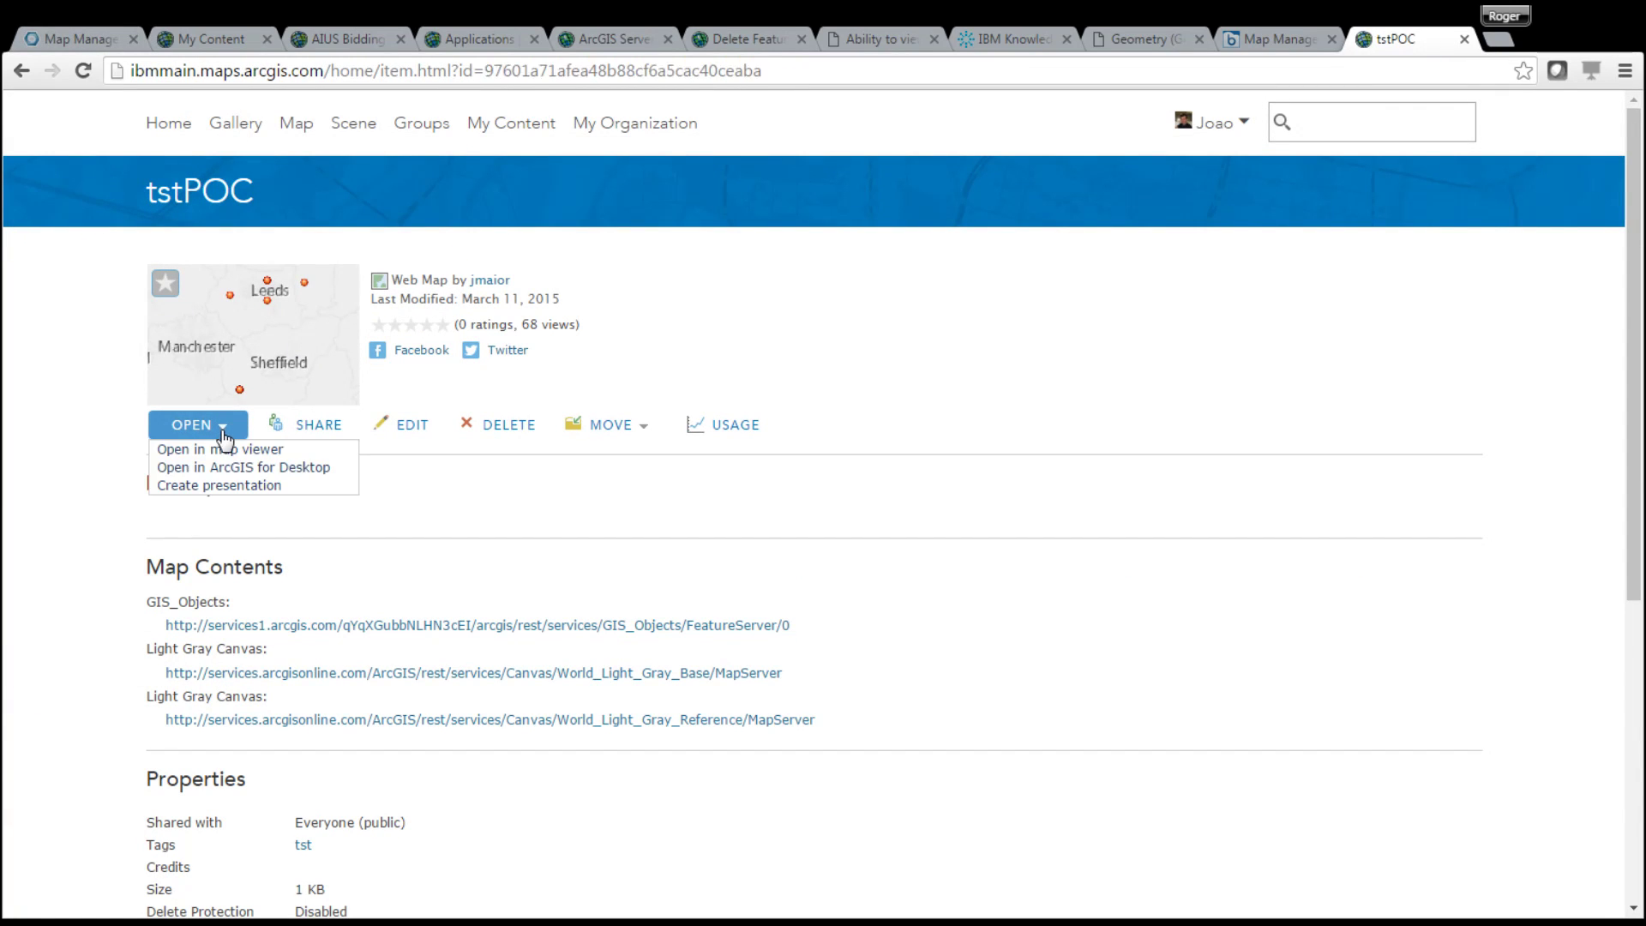
click(231, 451)
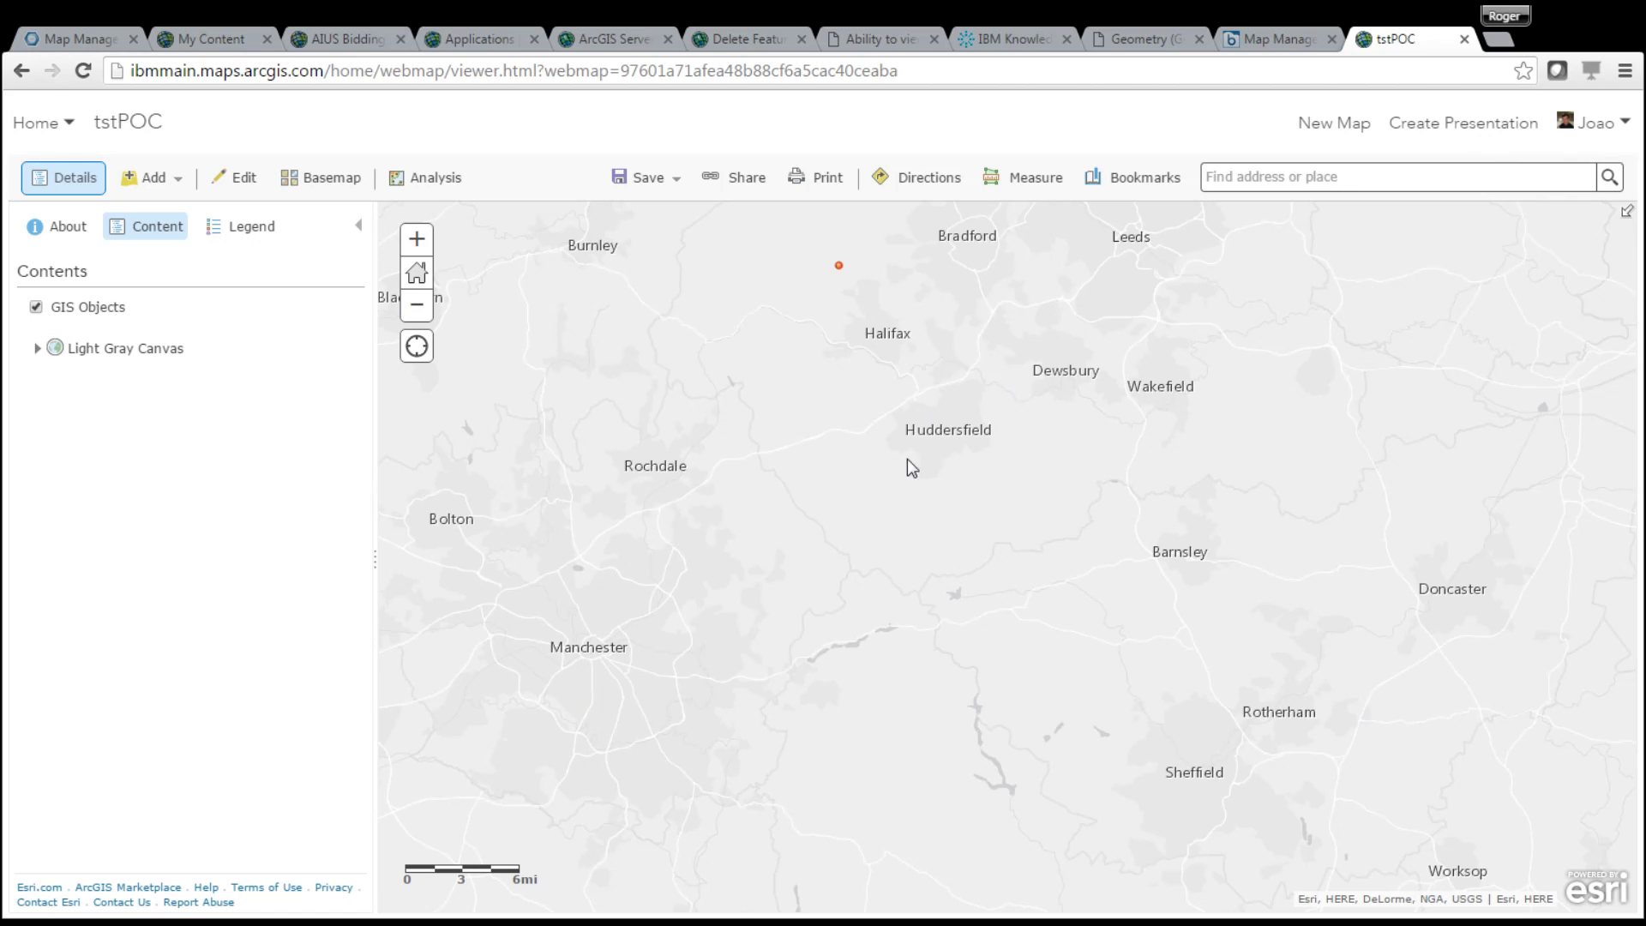
click(421, 310)
click(418, 306)
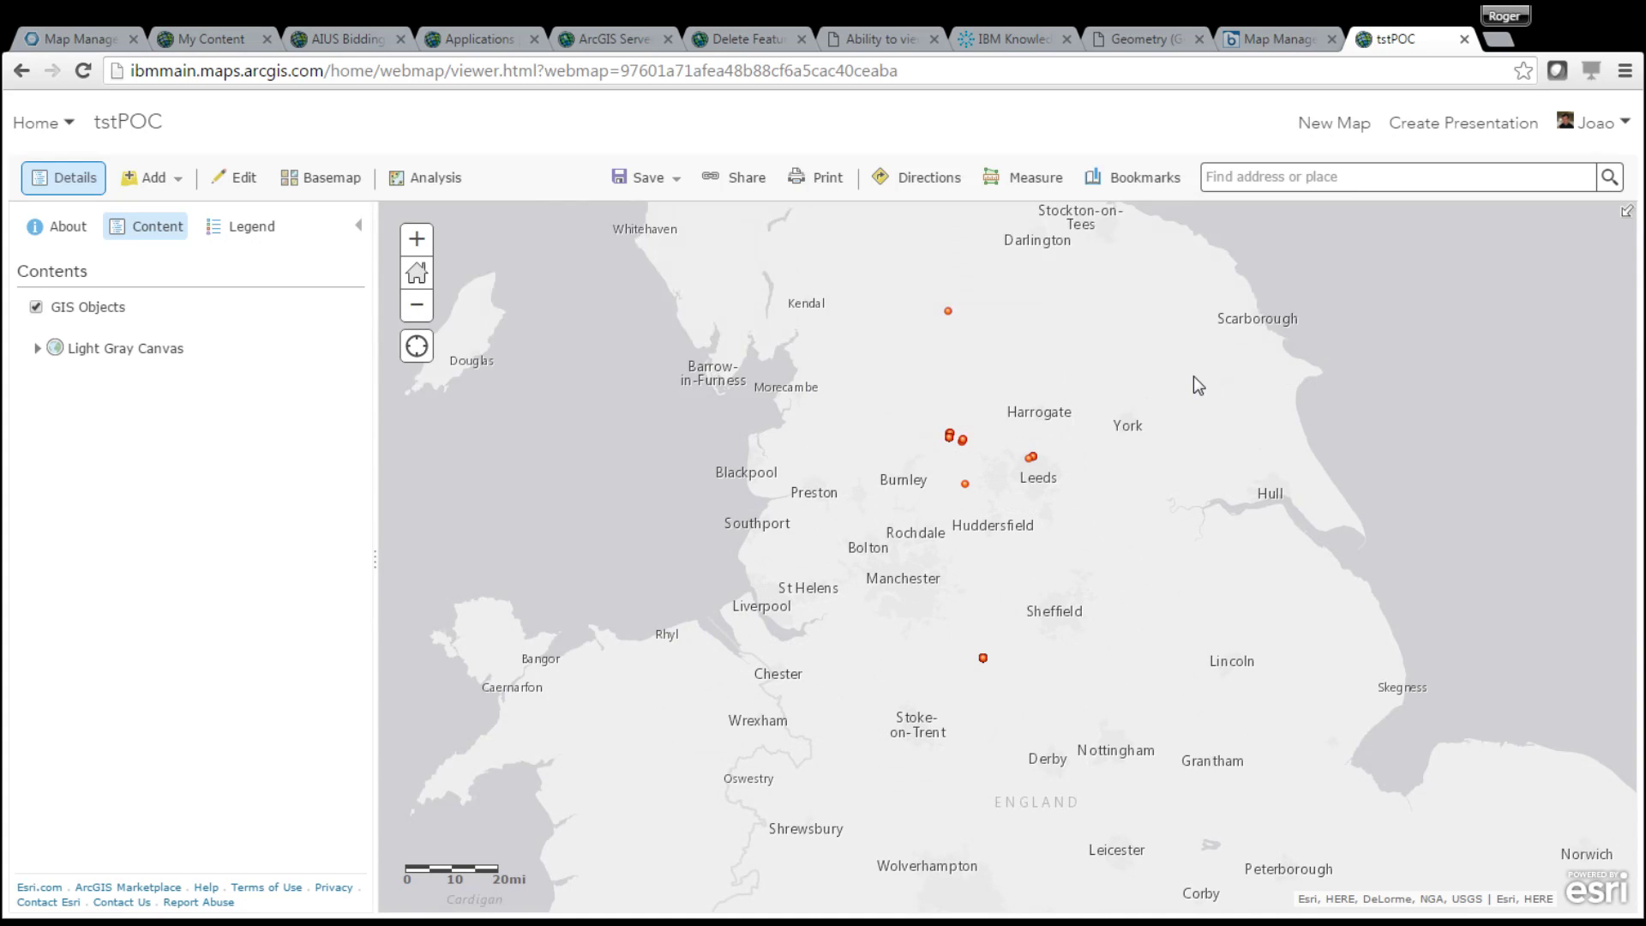
Save the map record in Maximo Map Manager and review its site, provider and web map settings
click(70, 40)
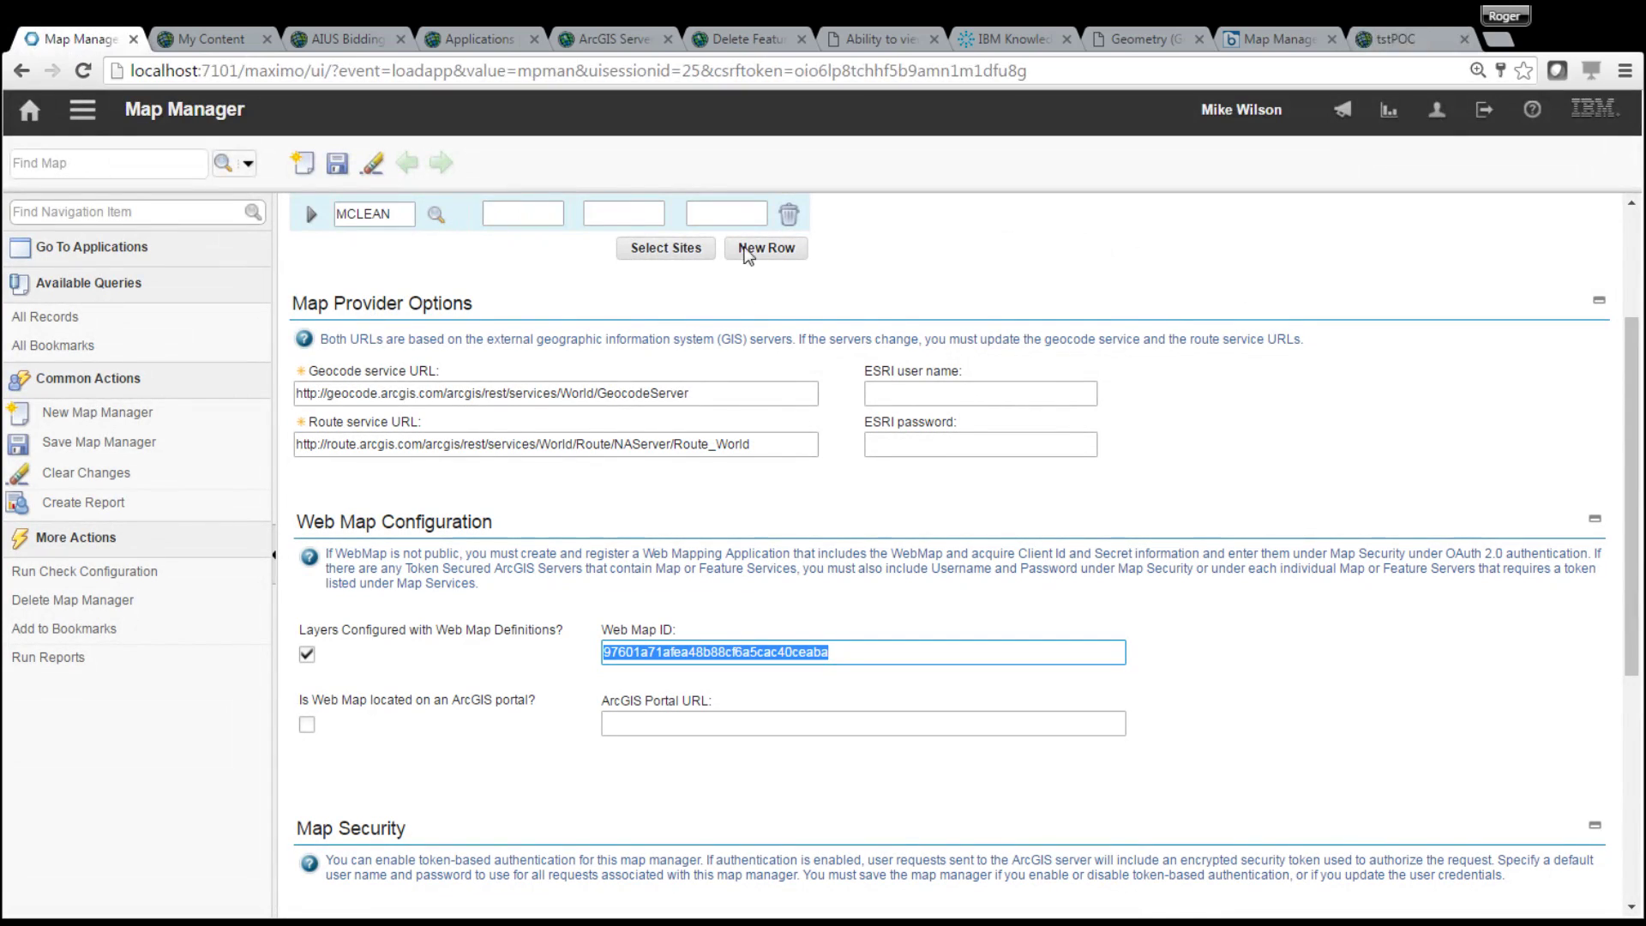
click(337, 163)
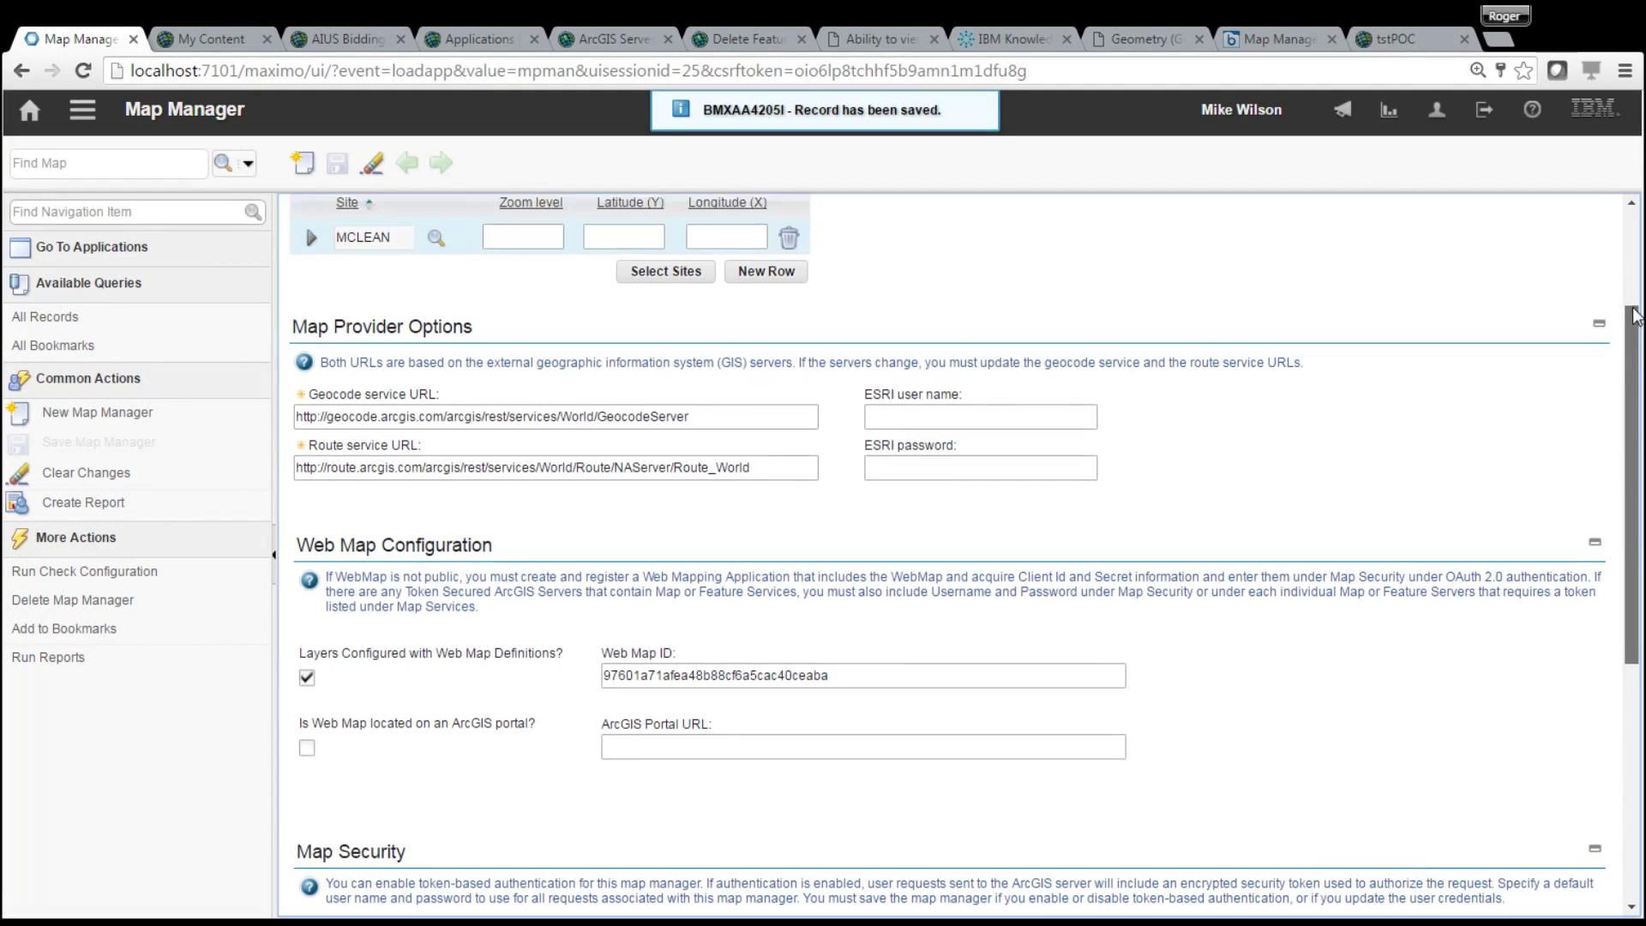
drag(1637, 356, 1641, 296)
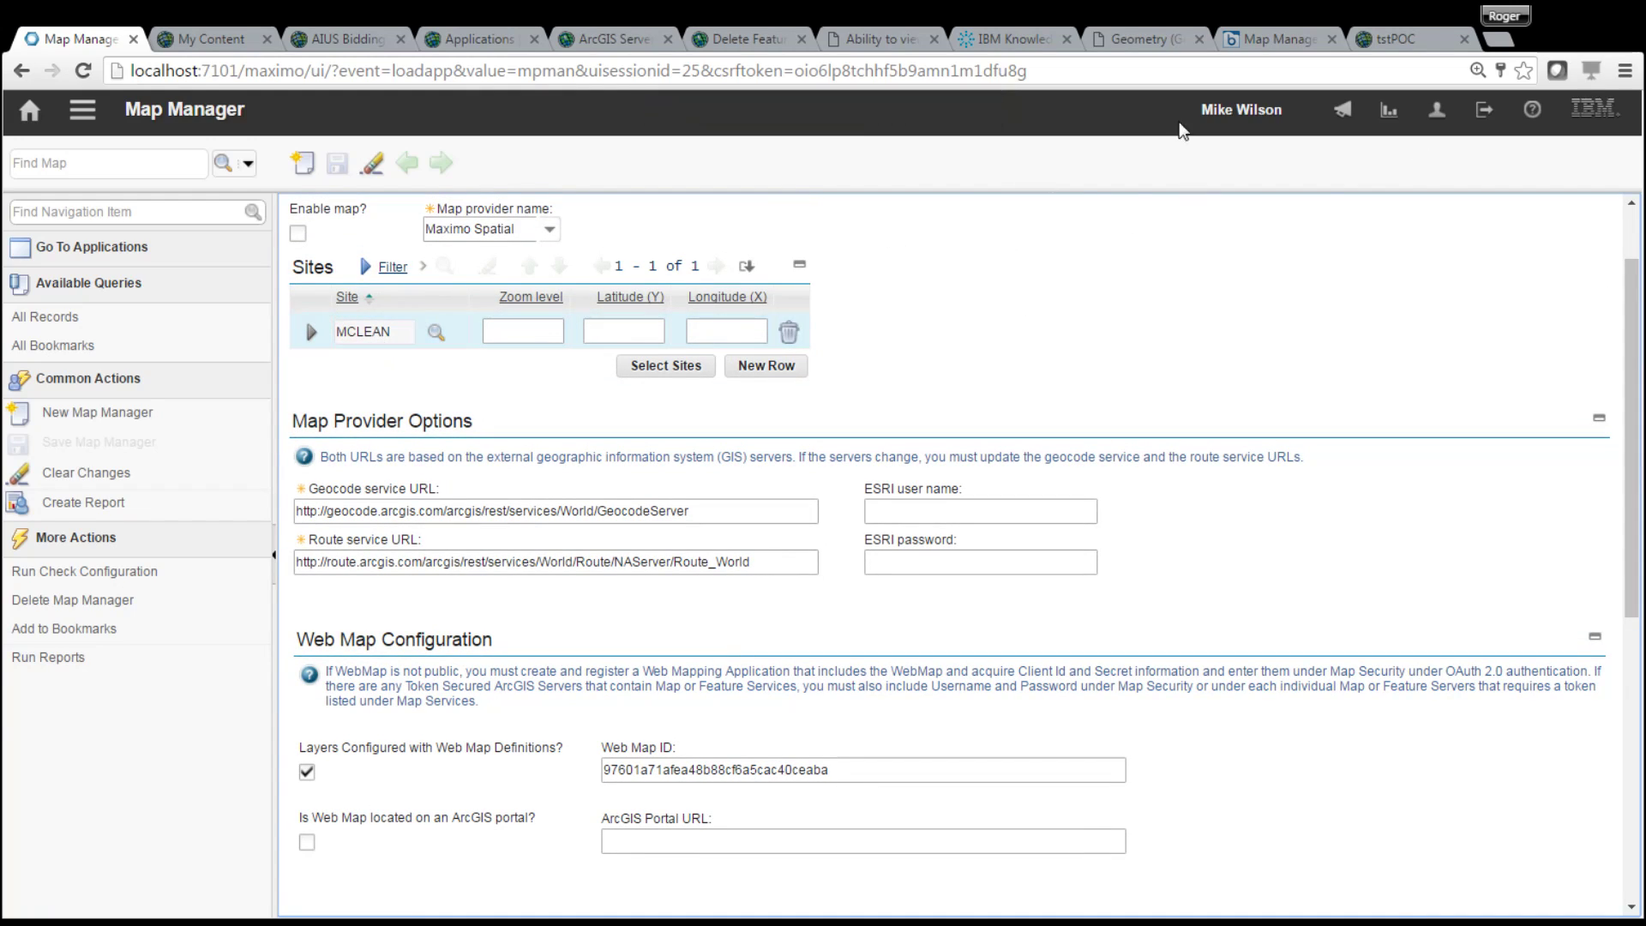
drag(1628, 313, 1640, 464)
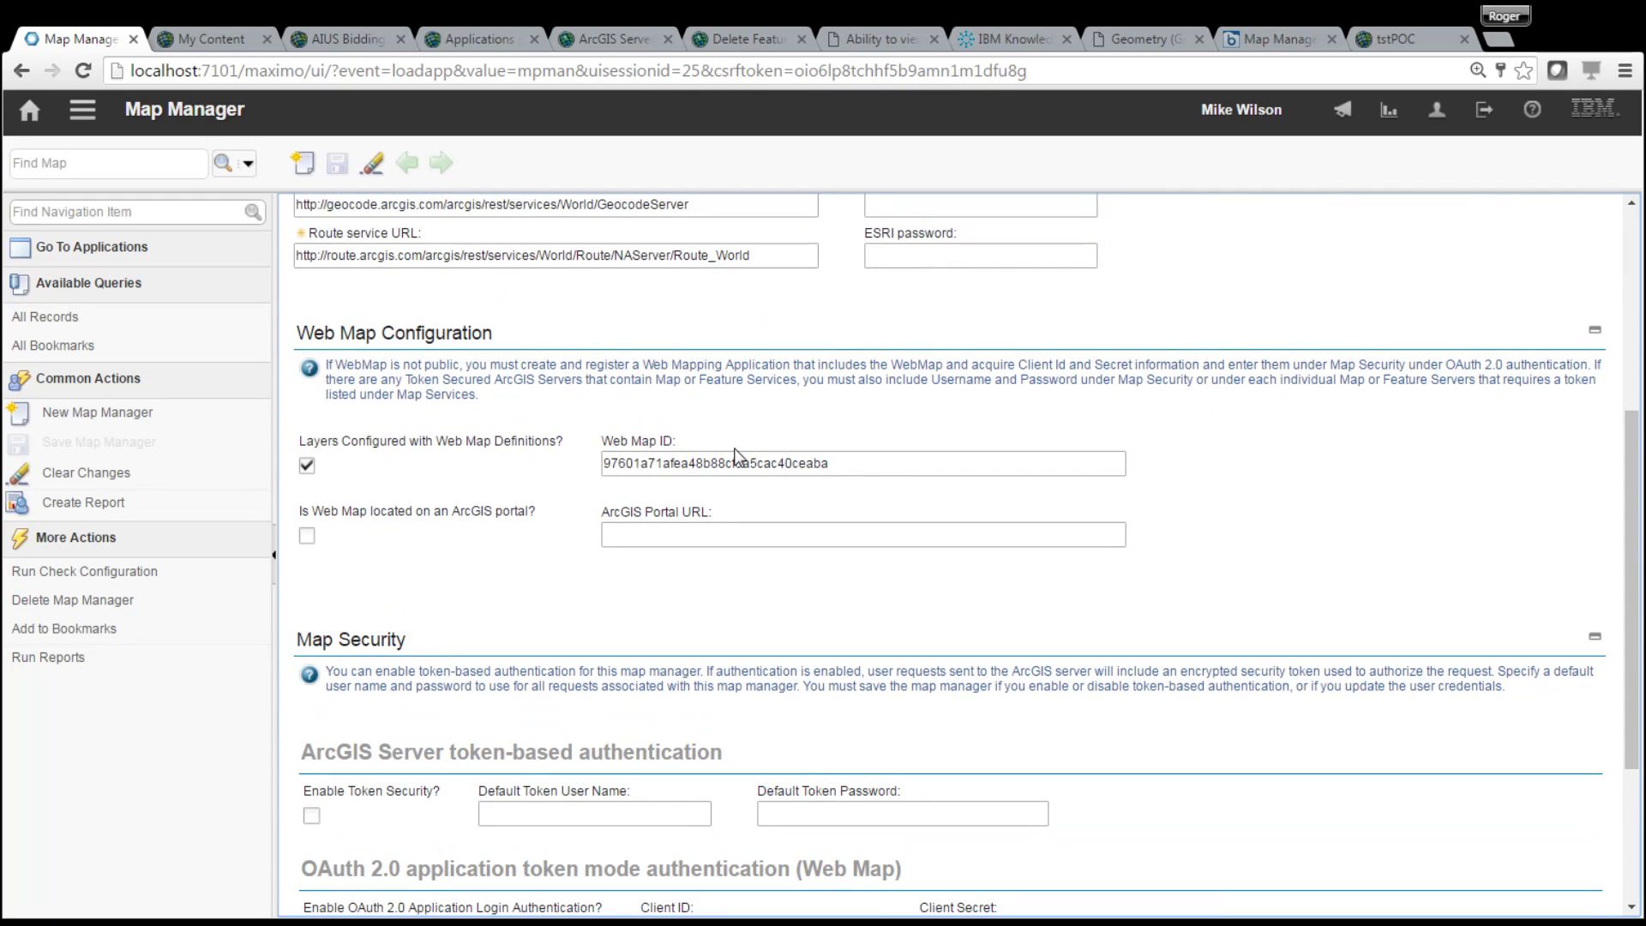
Expand the MCLEAN site's details and try to pick its initial extent on the map
scroll(1624, 438, up, 4)
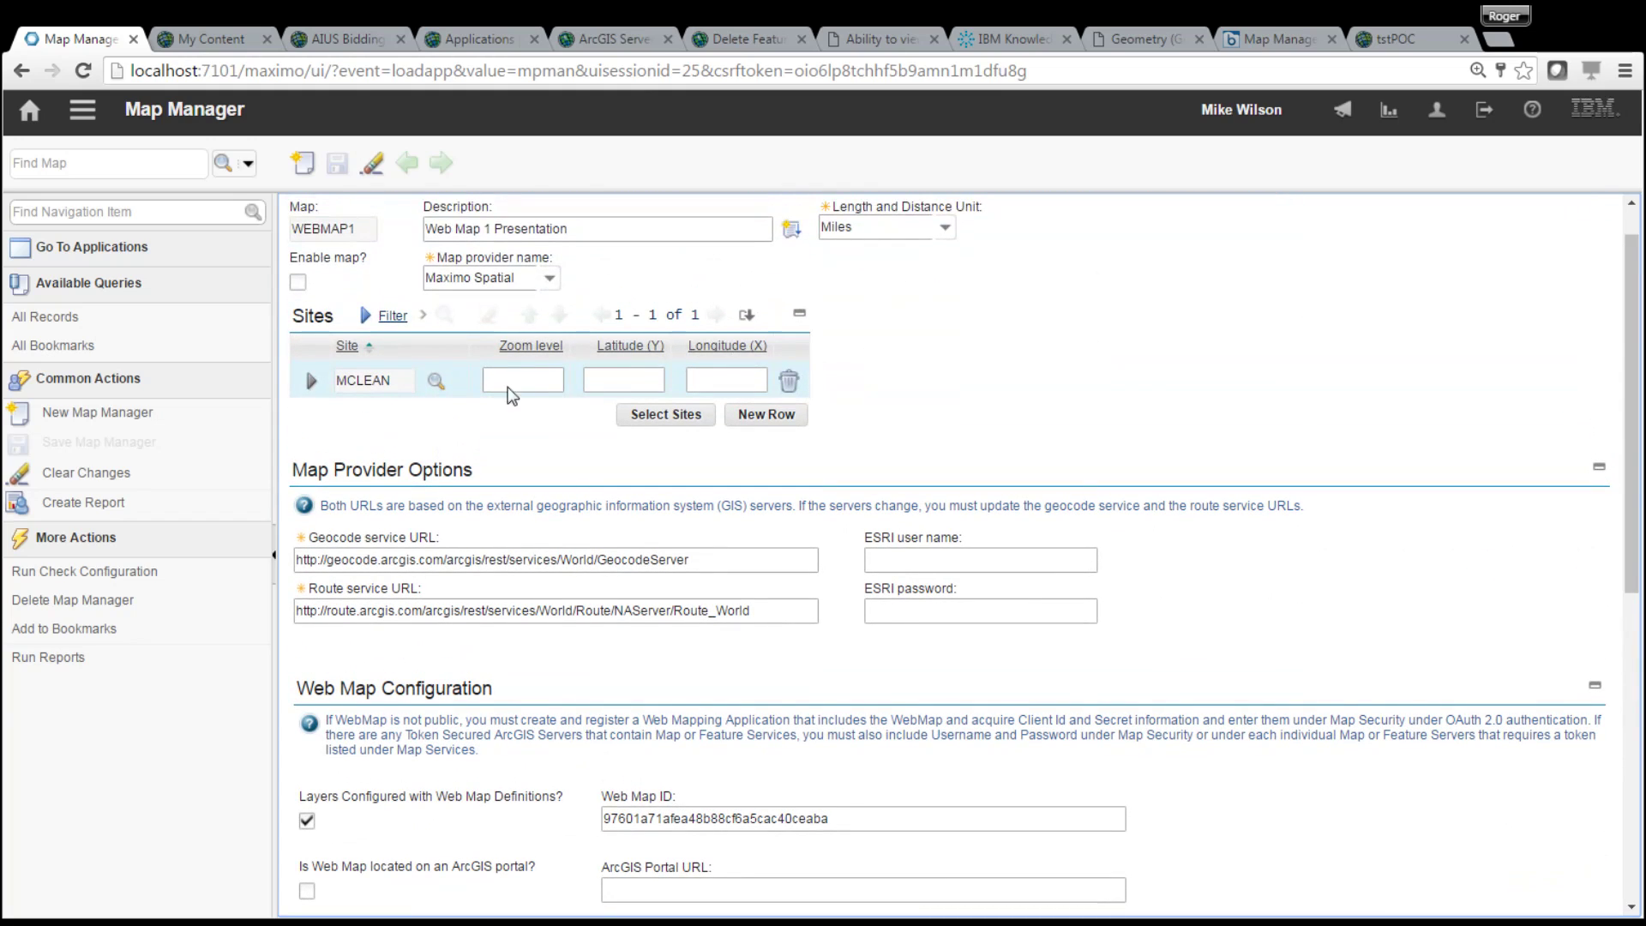
click(311, 380)
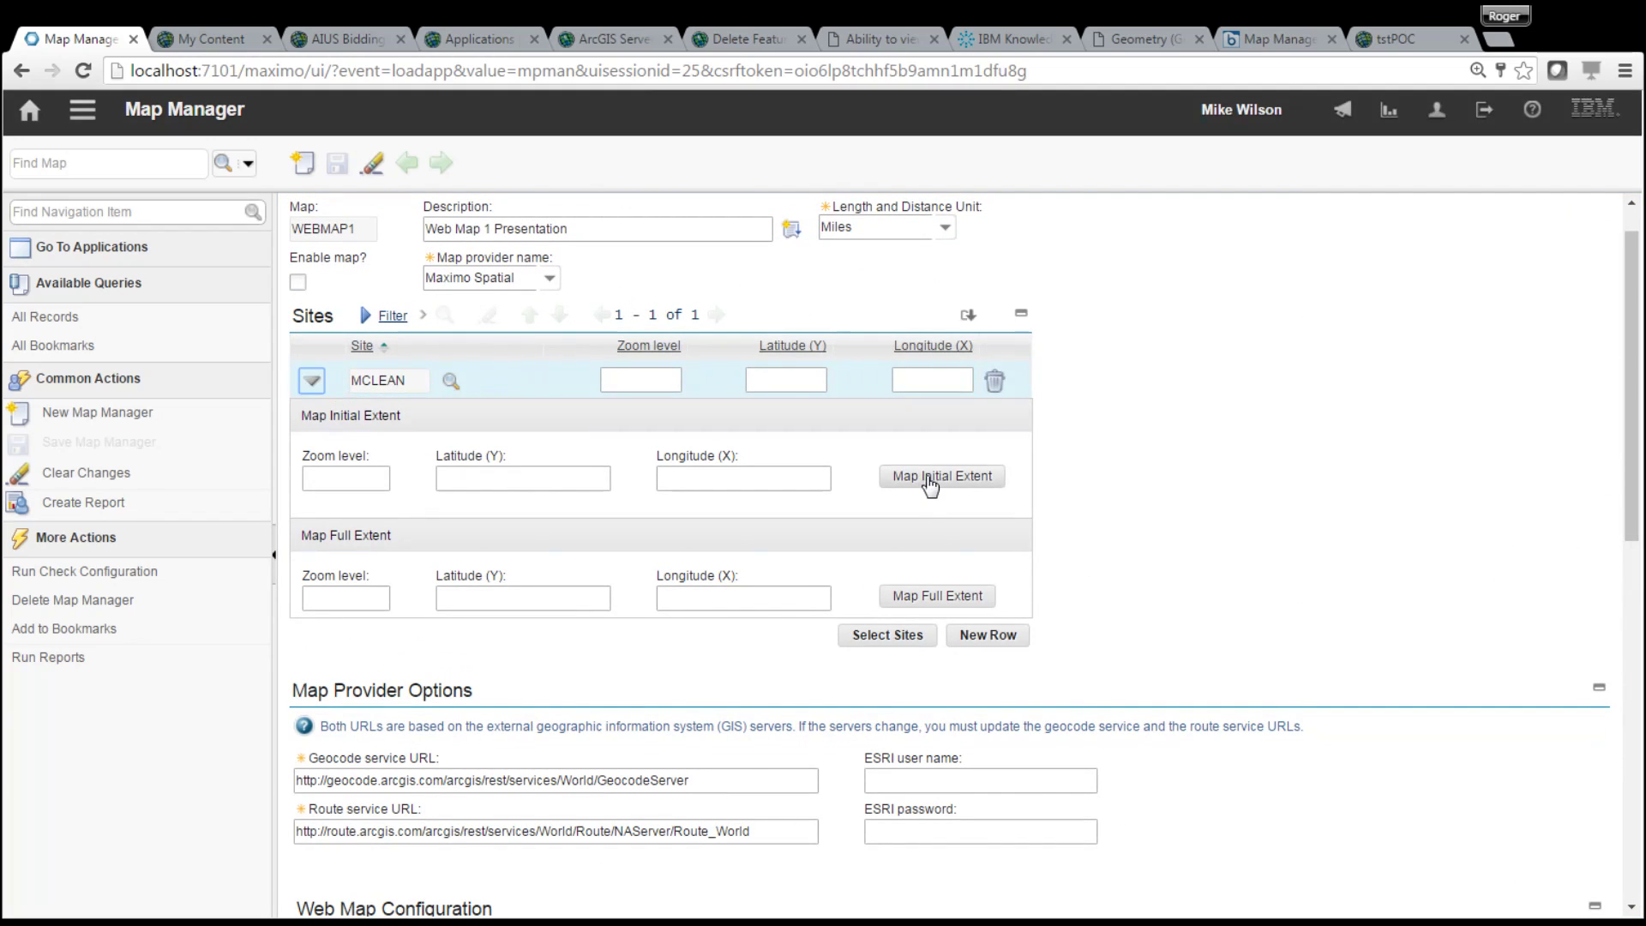
click(936, 478)
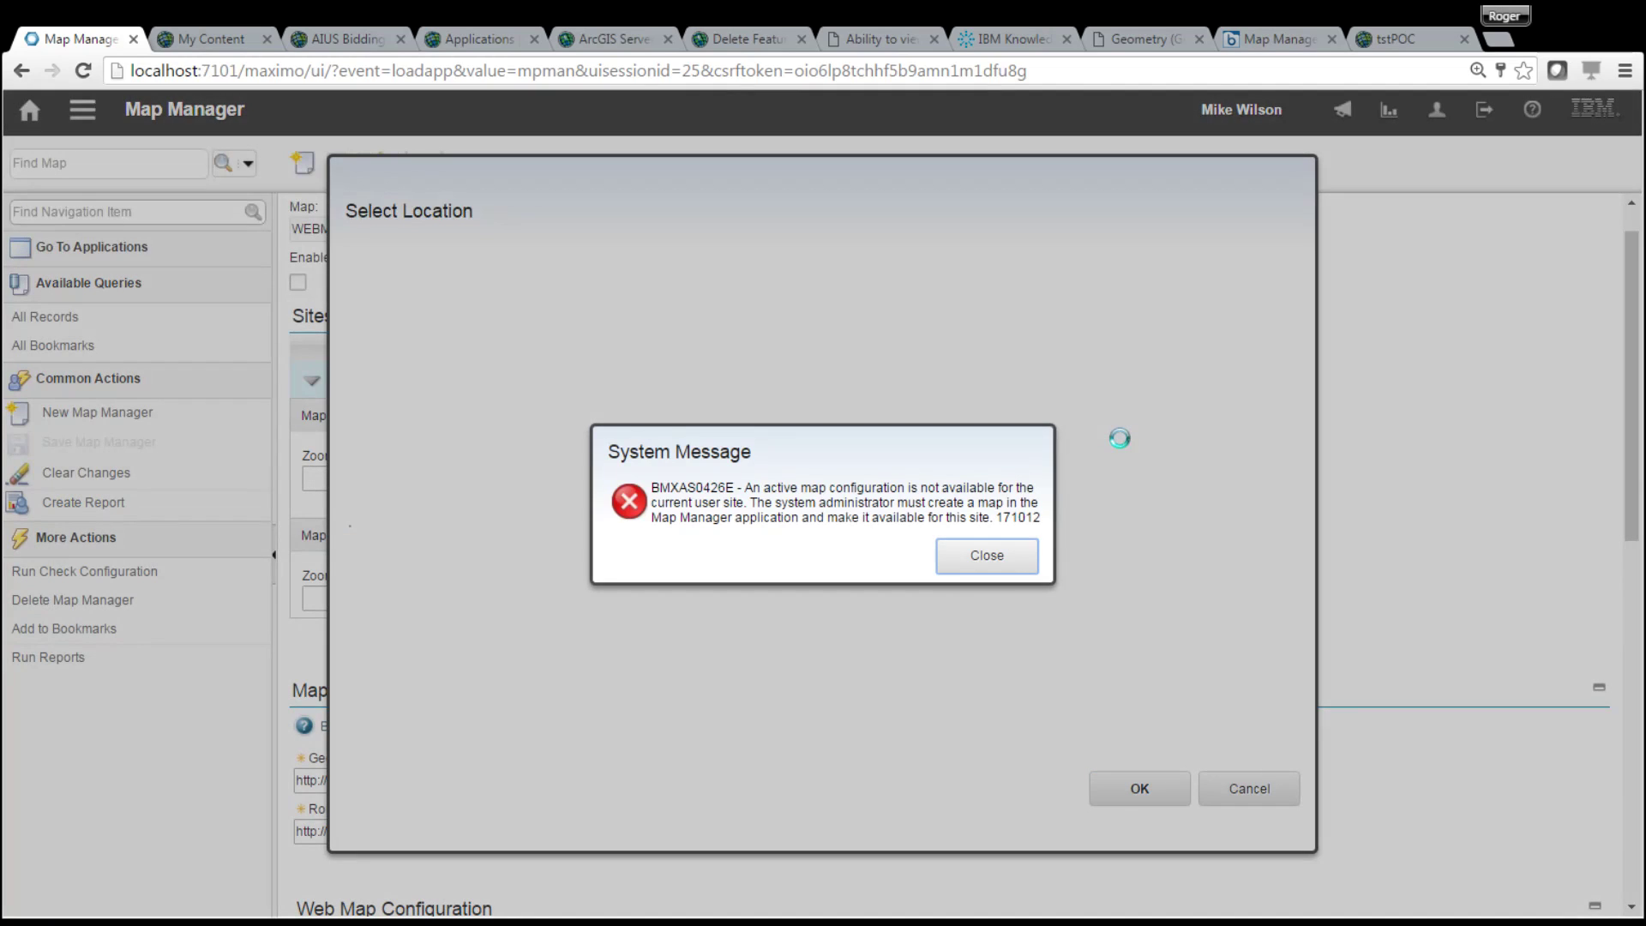
click(990, 562)
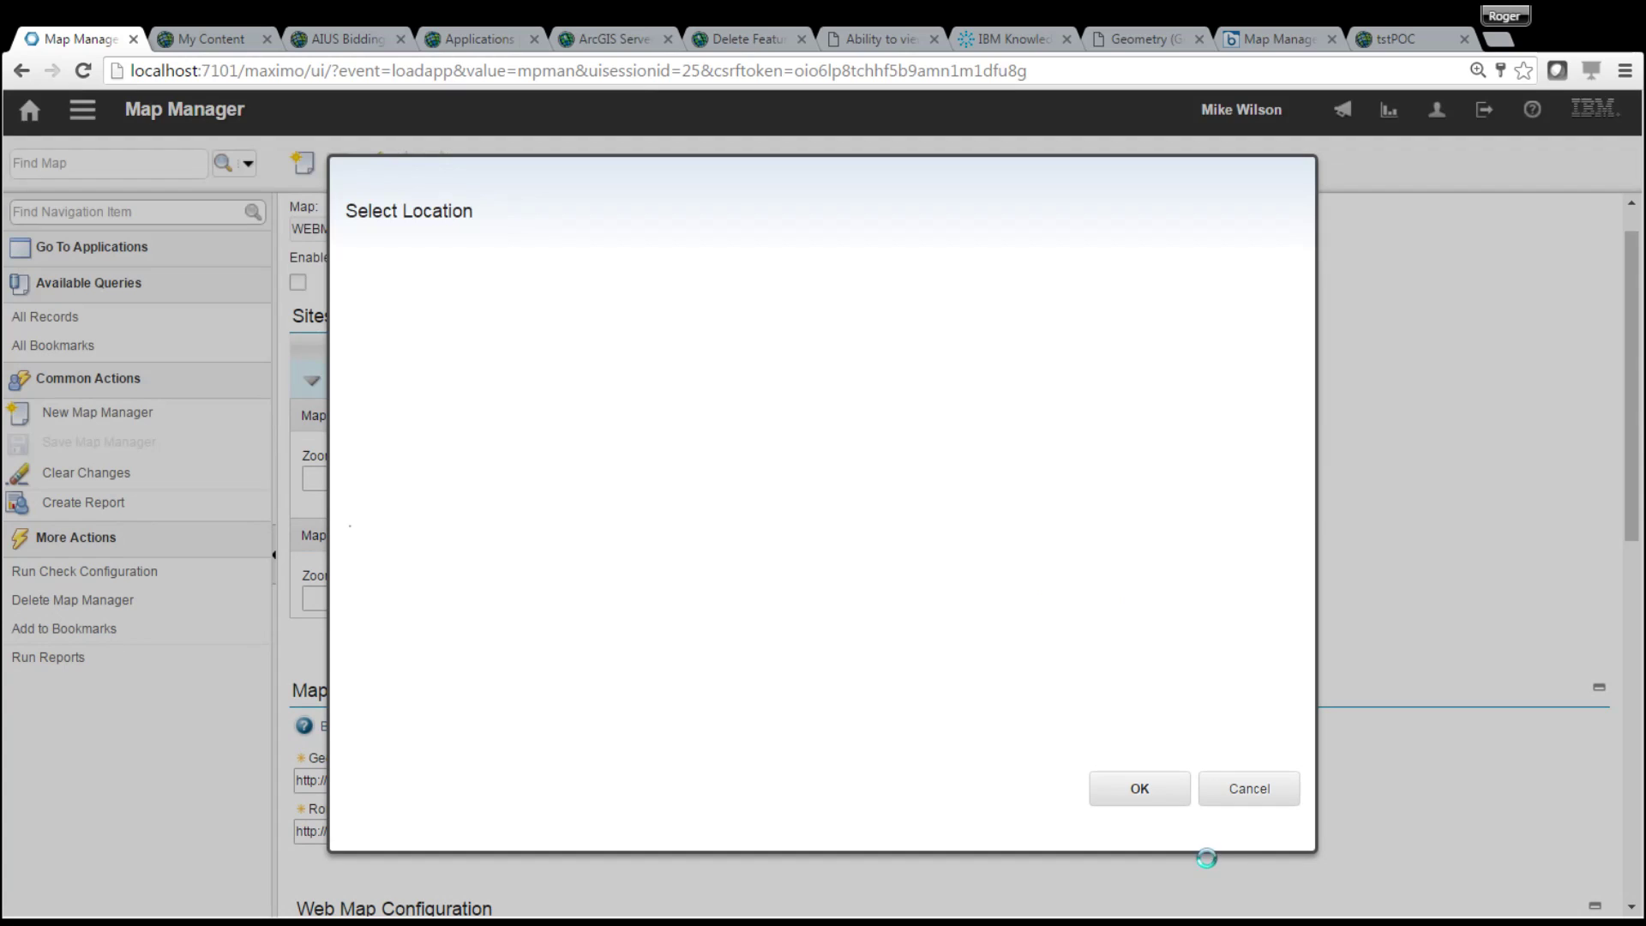
click(1250, 805)
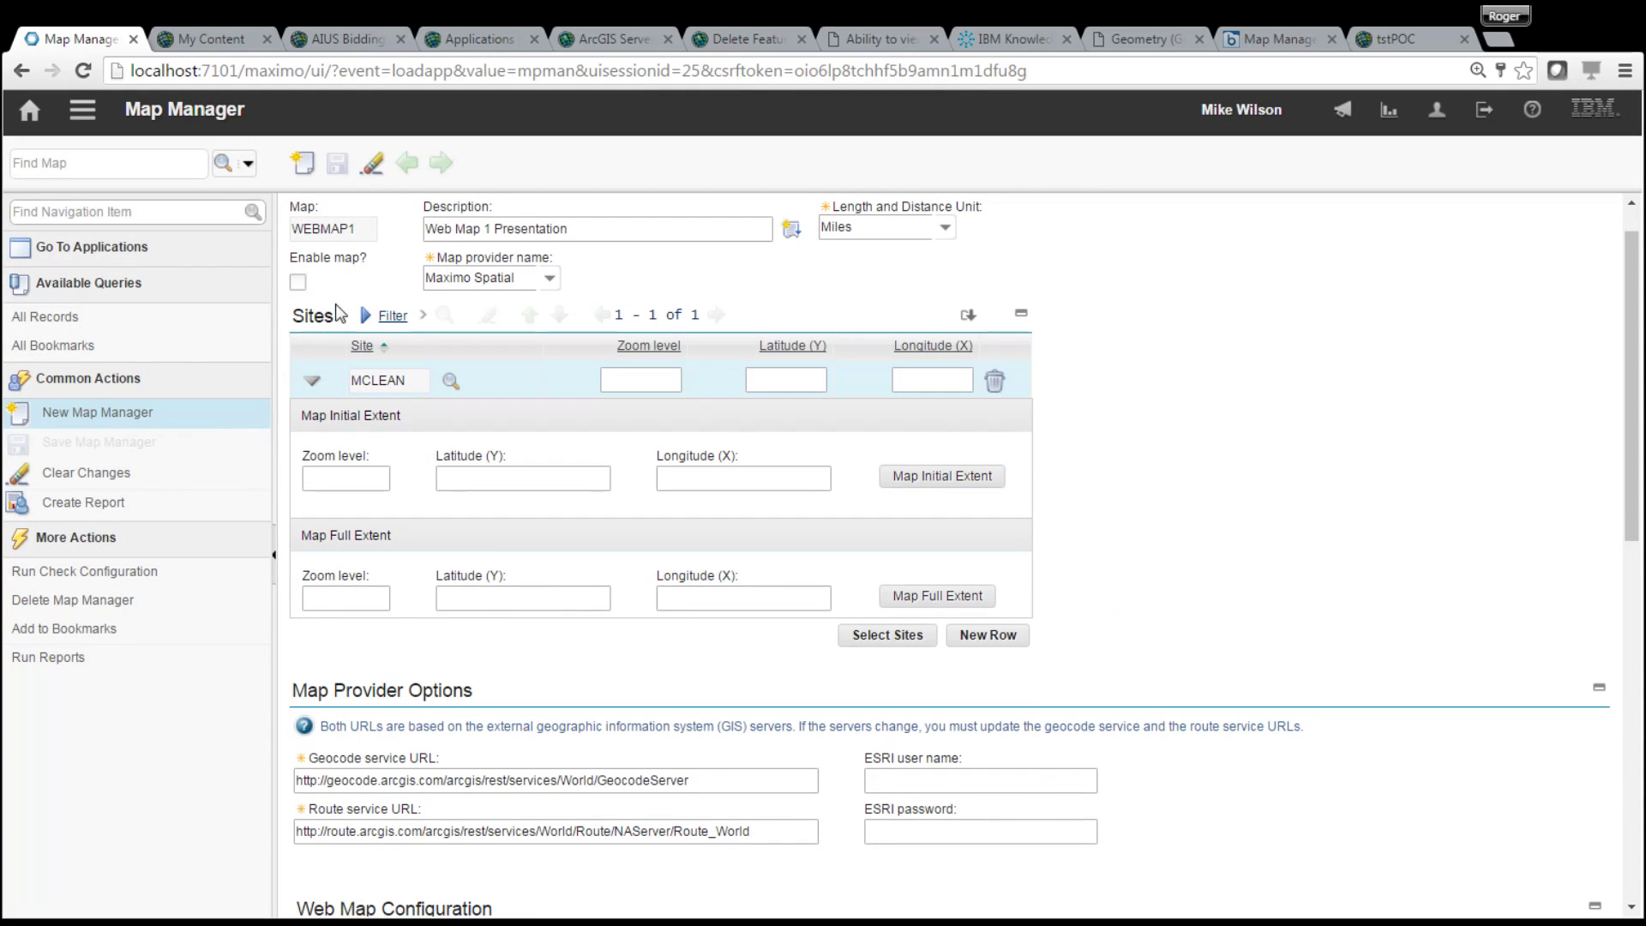
Enable and save the map record, and set MCLEAN's initial extent to a view centred on Europe at zoom level 3
click(299, 284)
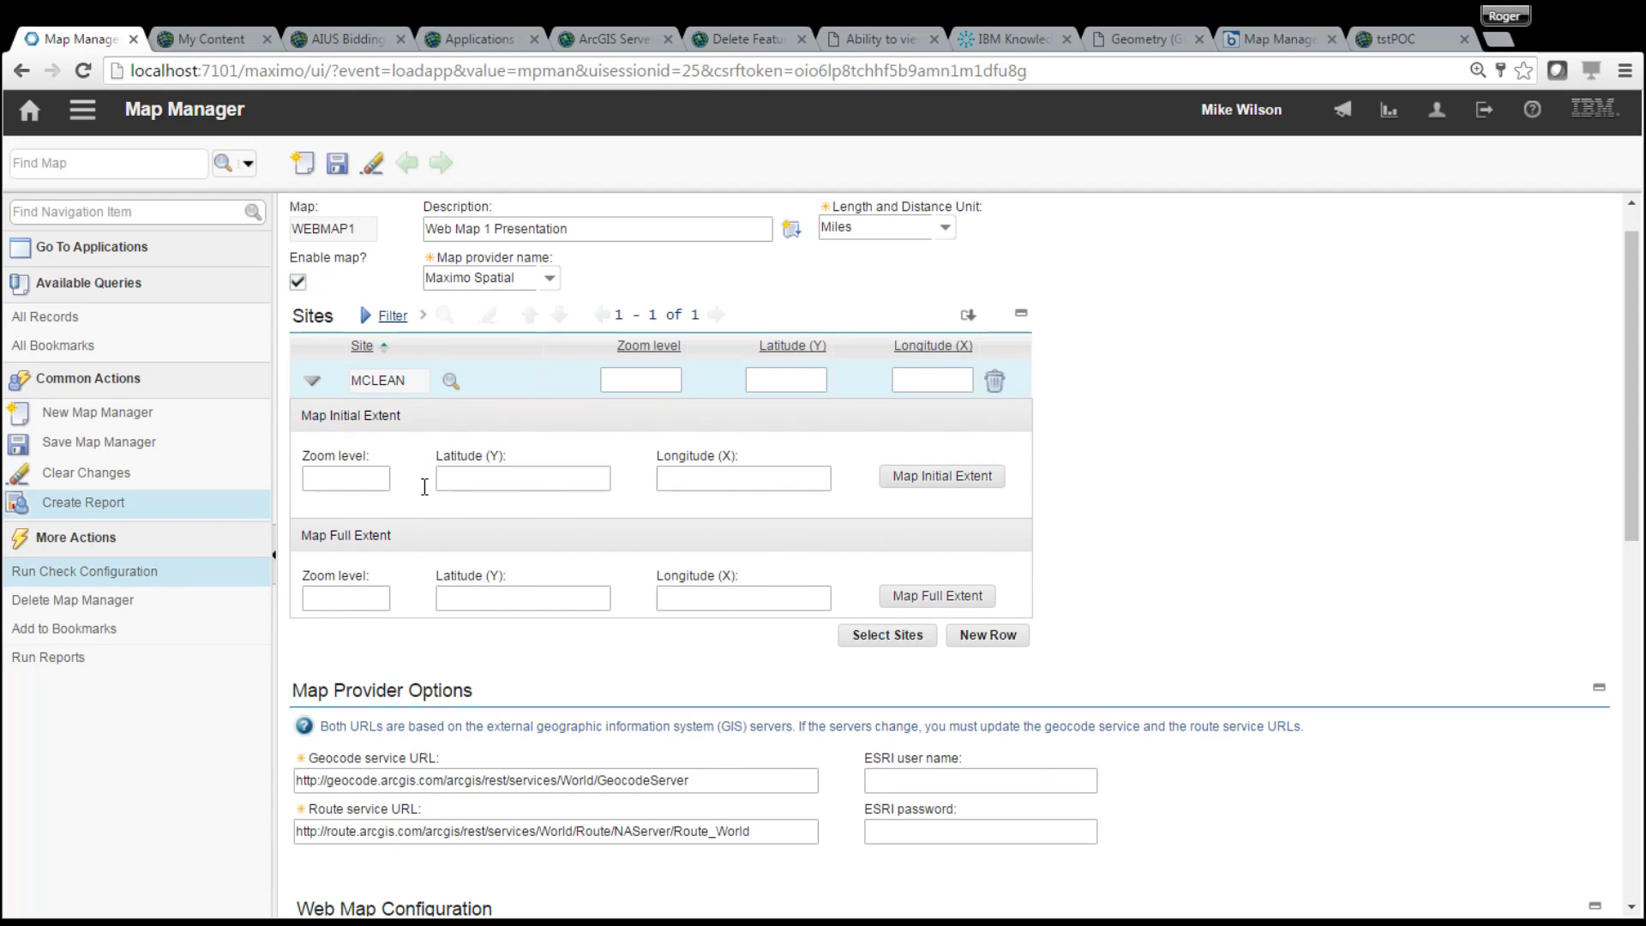
click(339, 168)
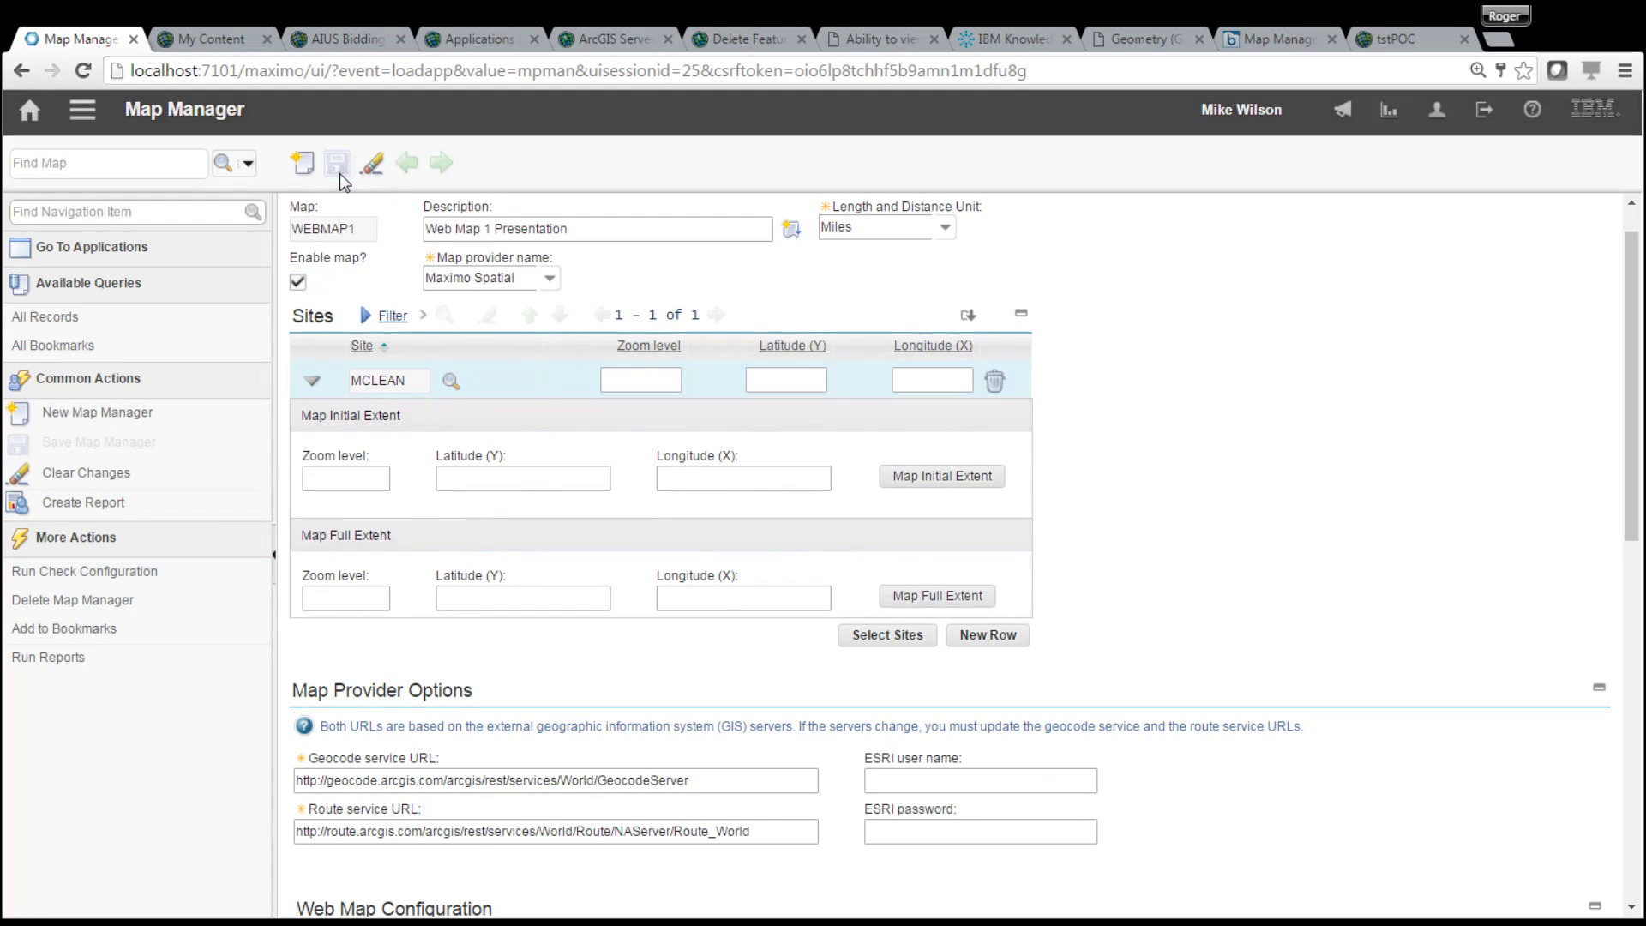
click(918, 474)
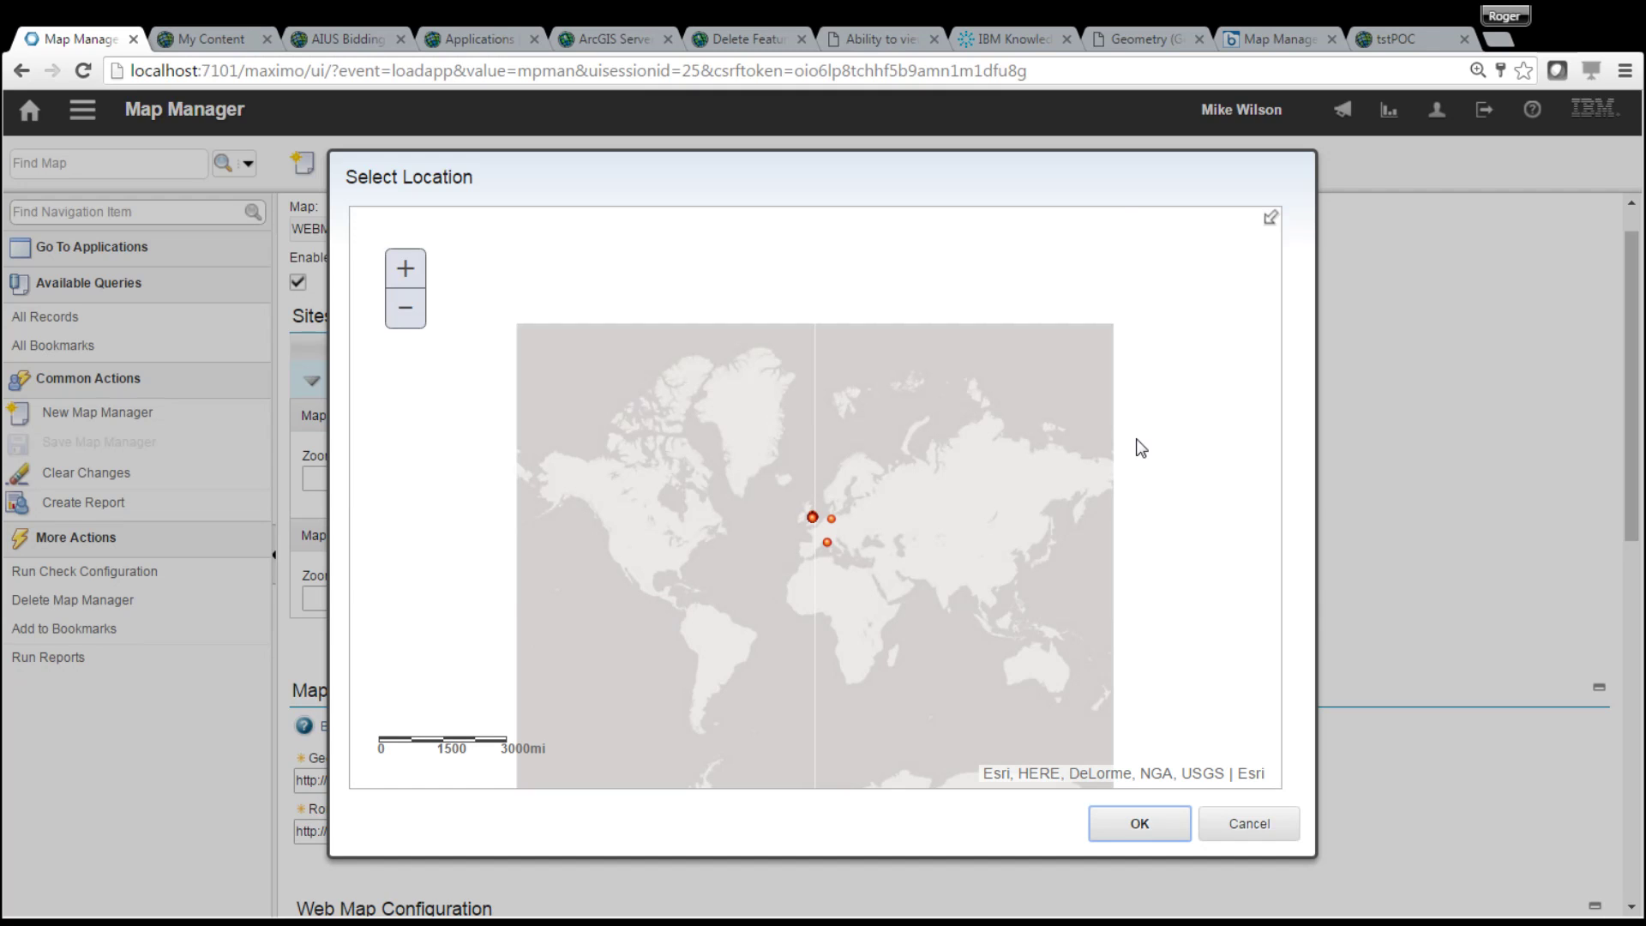
scroll(915, 320, up, 1)
drag(914, 320, 940, 630)
drag(921, 464, 849, 539)
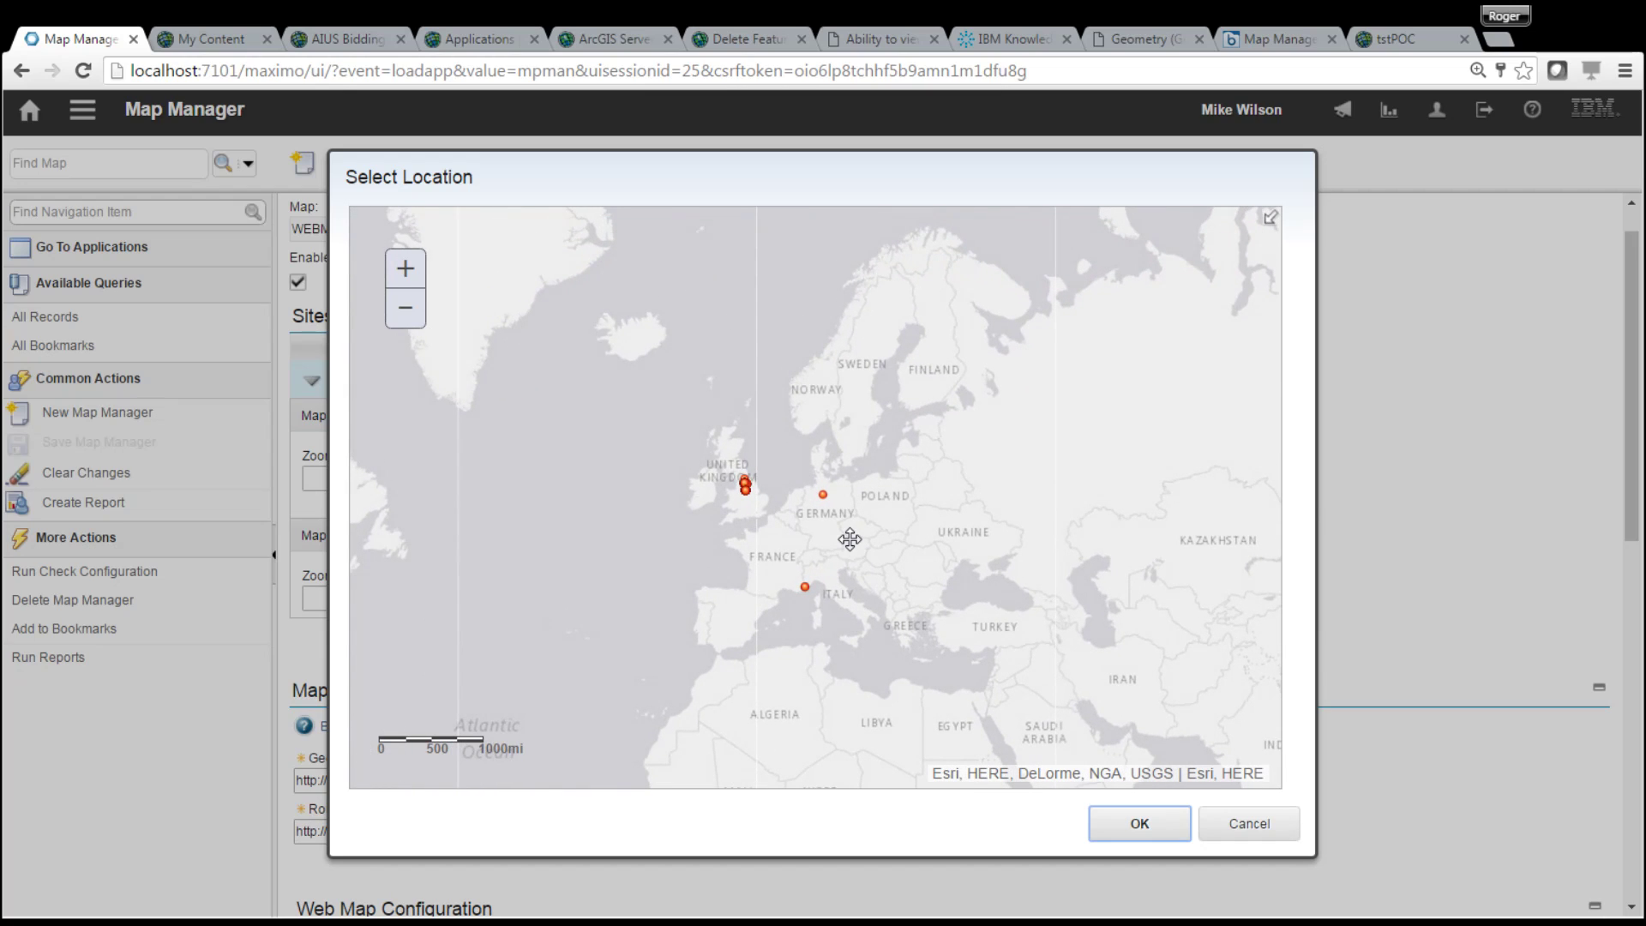
click(1153, 824)
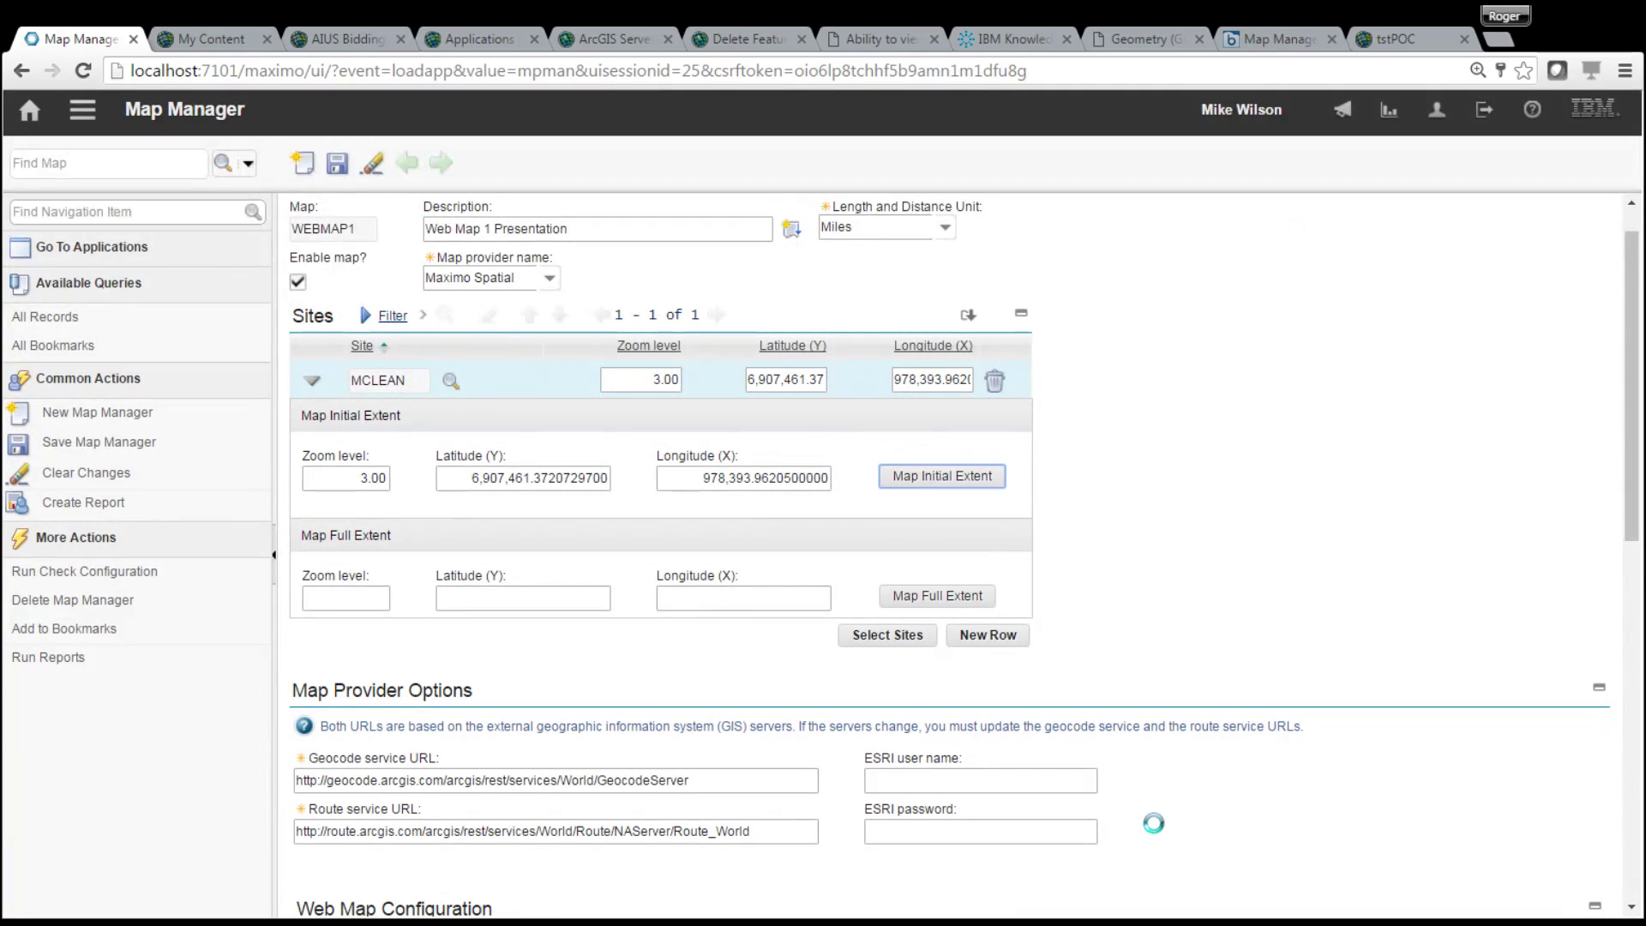
Review the map's web map, security and map services settings, and save the record with its initial extent
drag(1637, 493, 1631, 891)
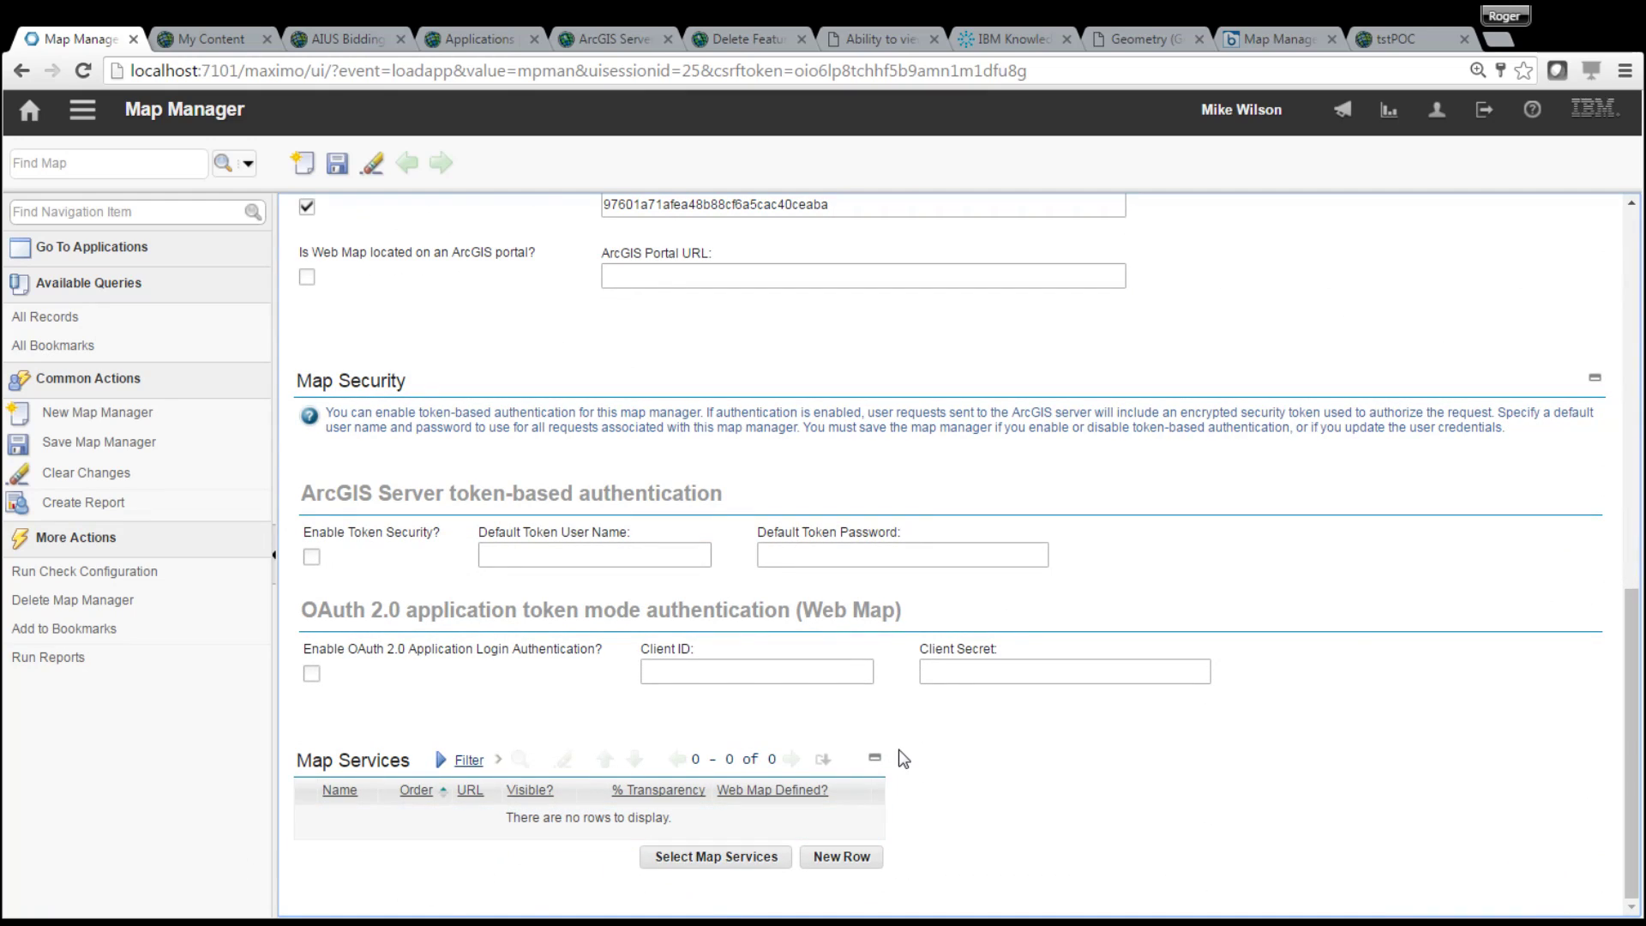
drag(1627, 657, 1627, 501)
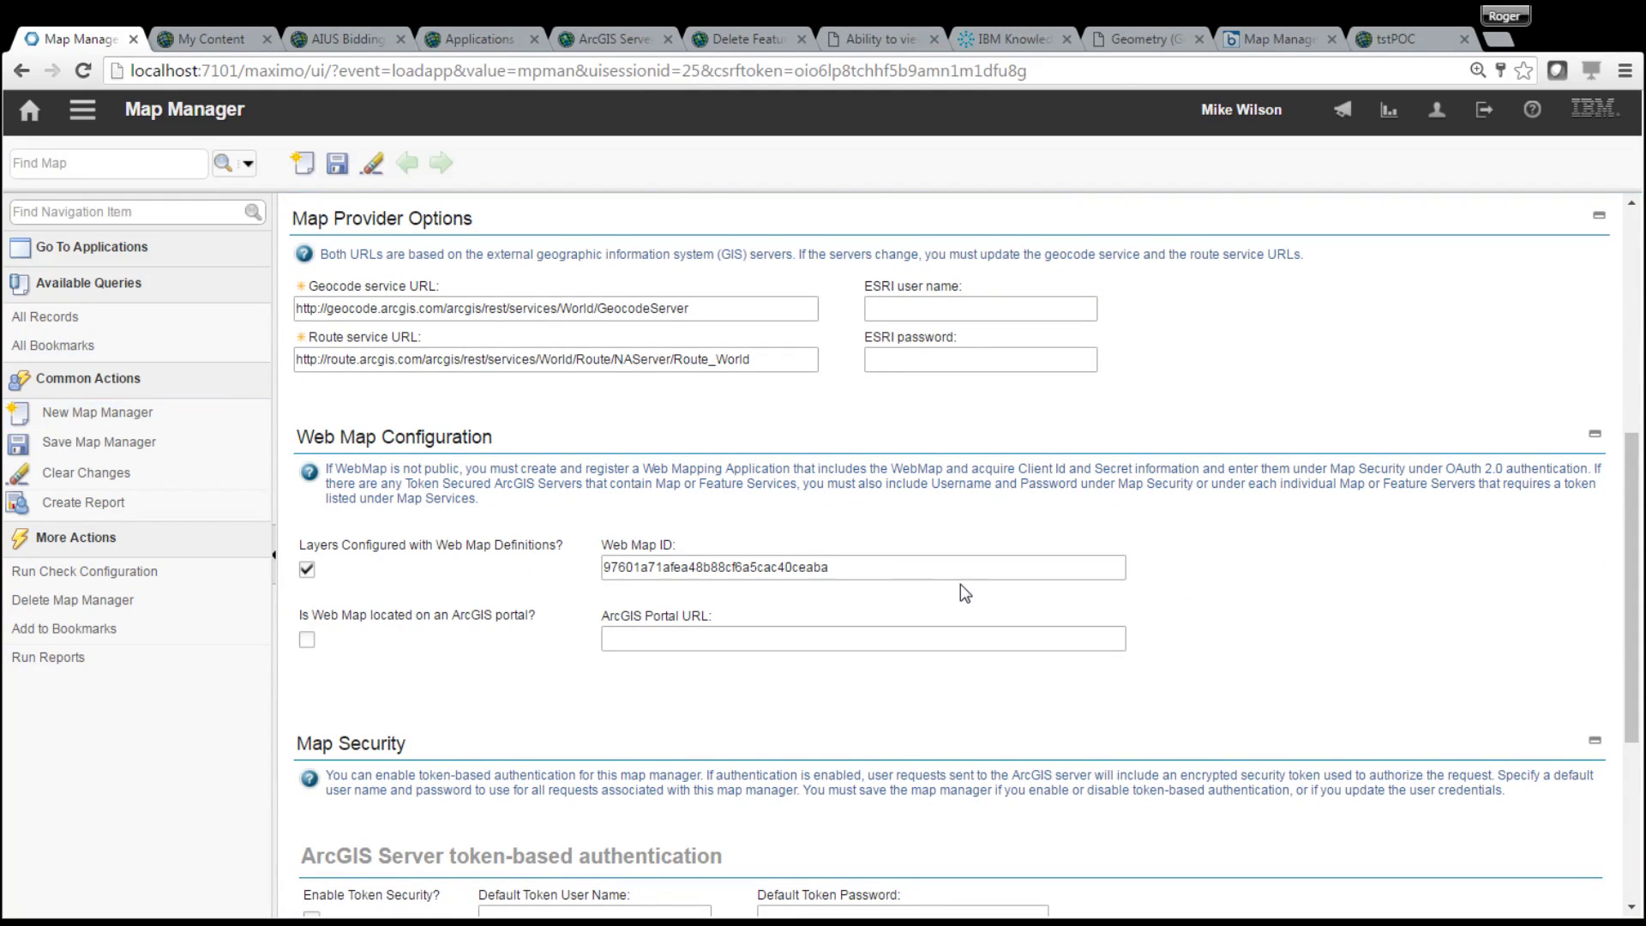
drag(1632, 483, 1633, 257)
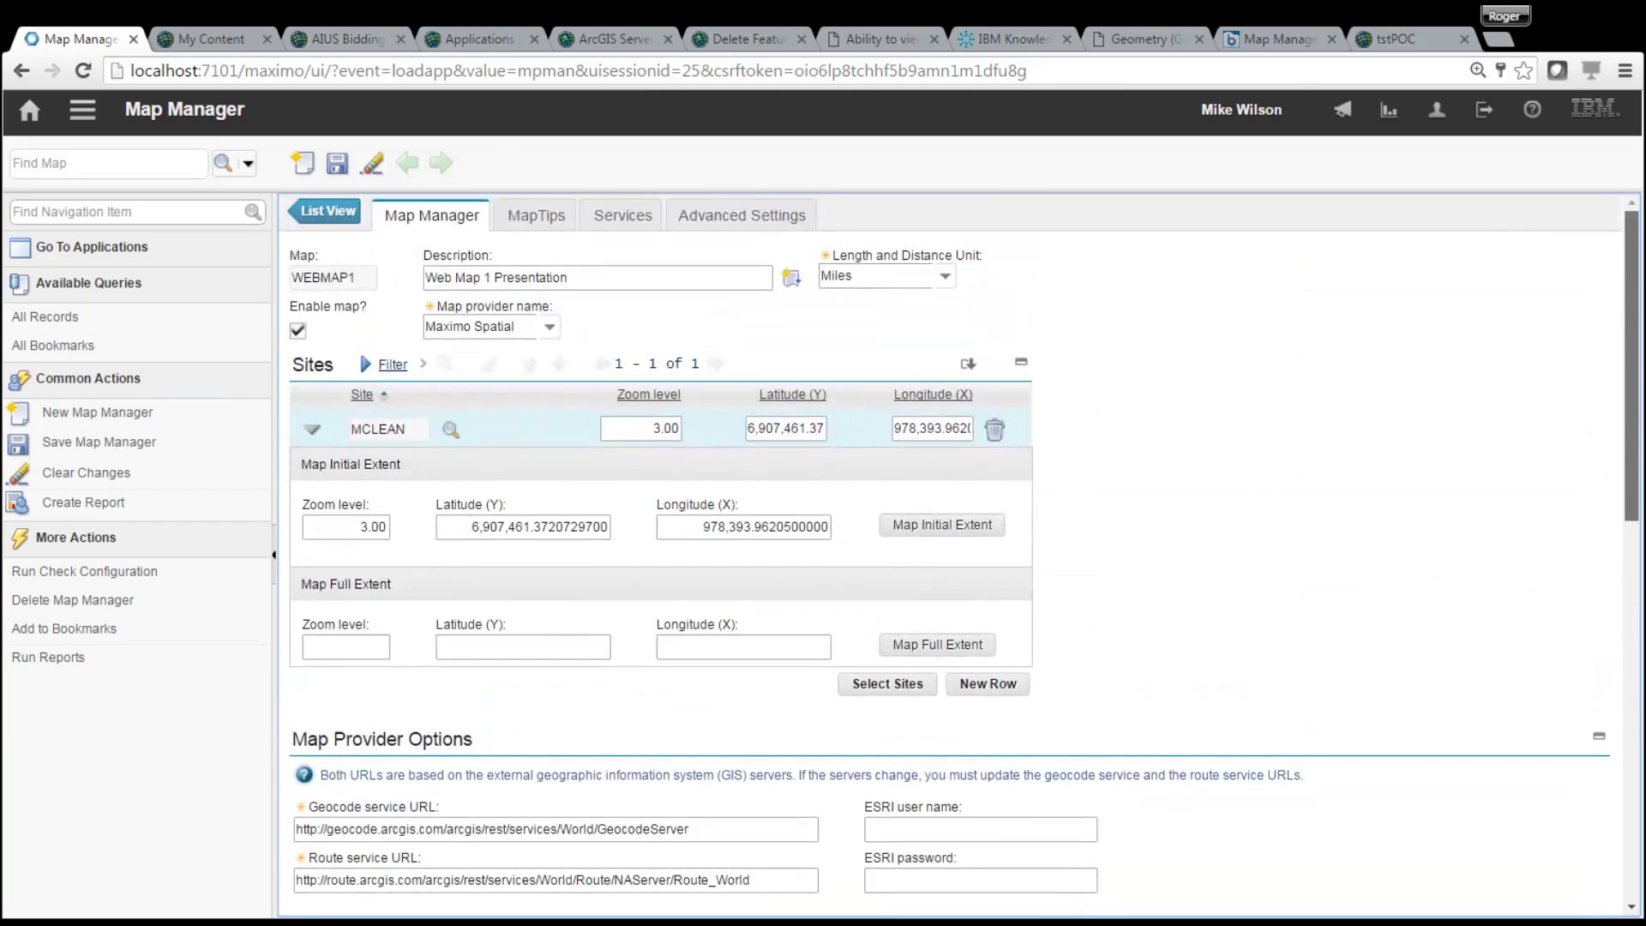
click(336, 165)
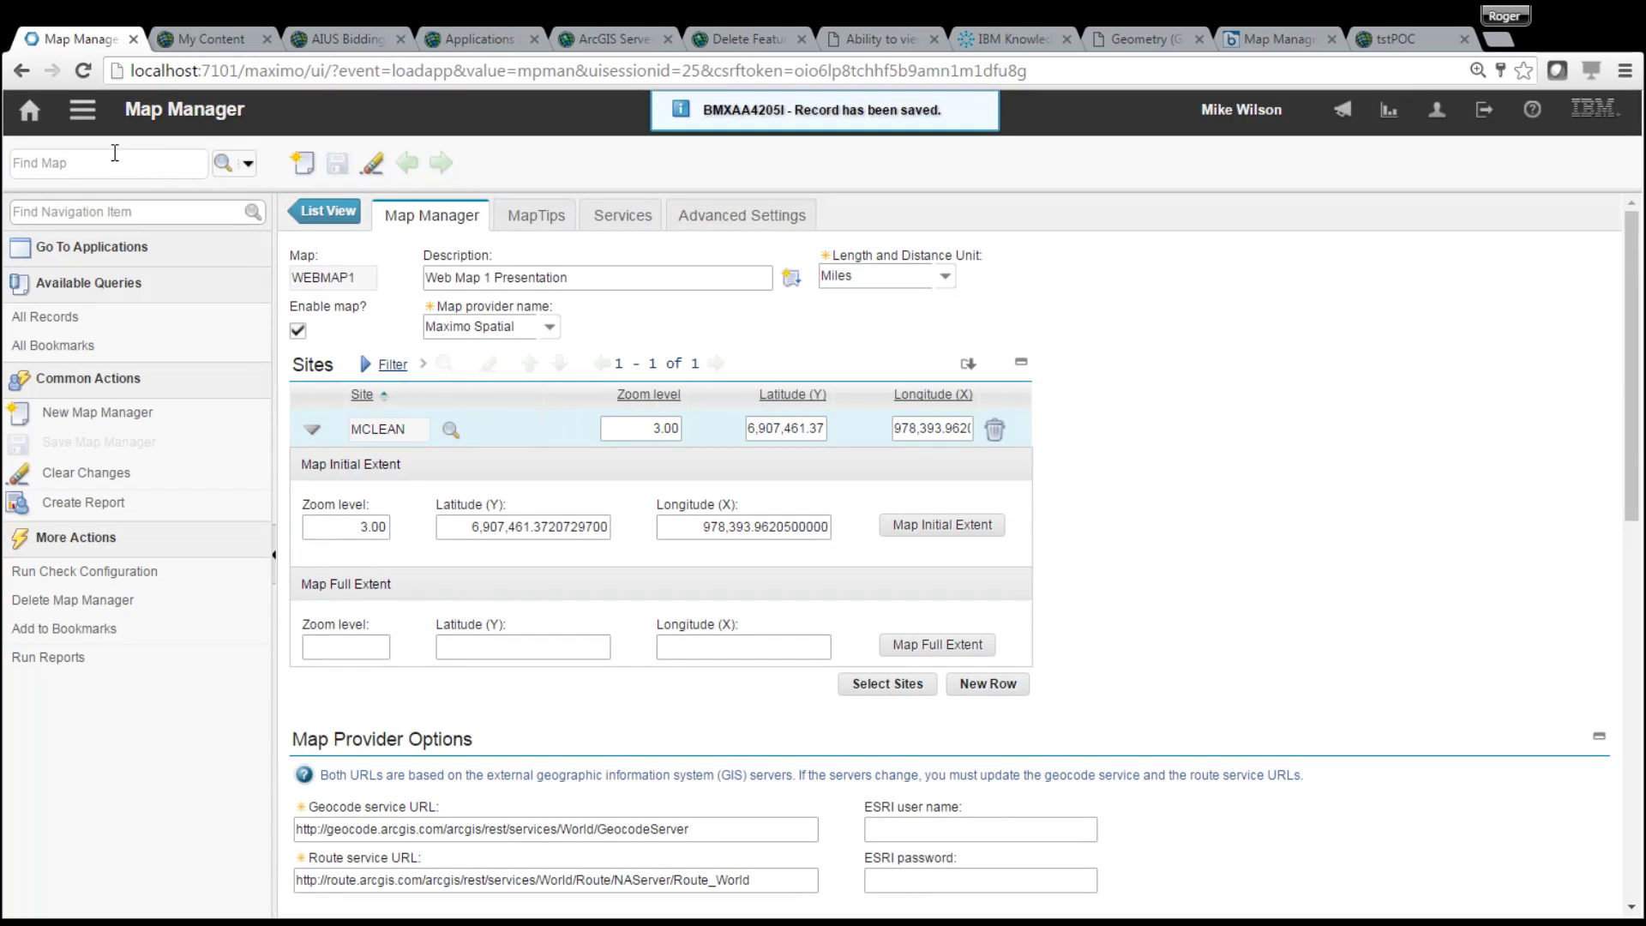
Open location OFF-5-12 in the Locations application and examine the web map displayed for it
click(83, 109)
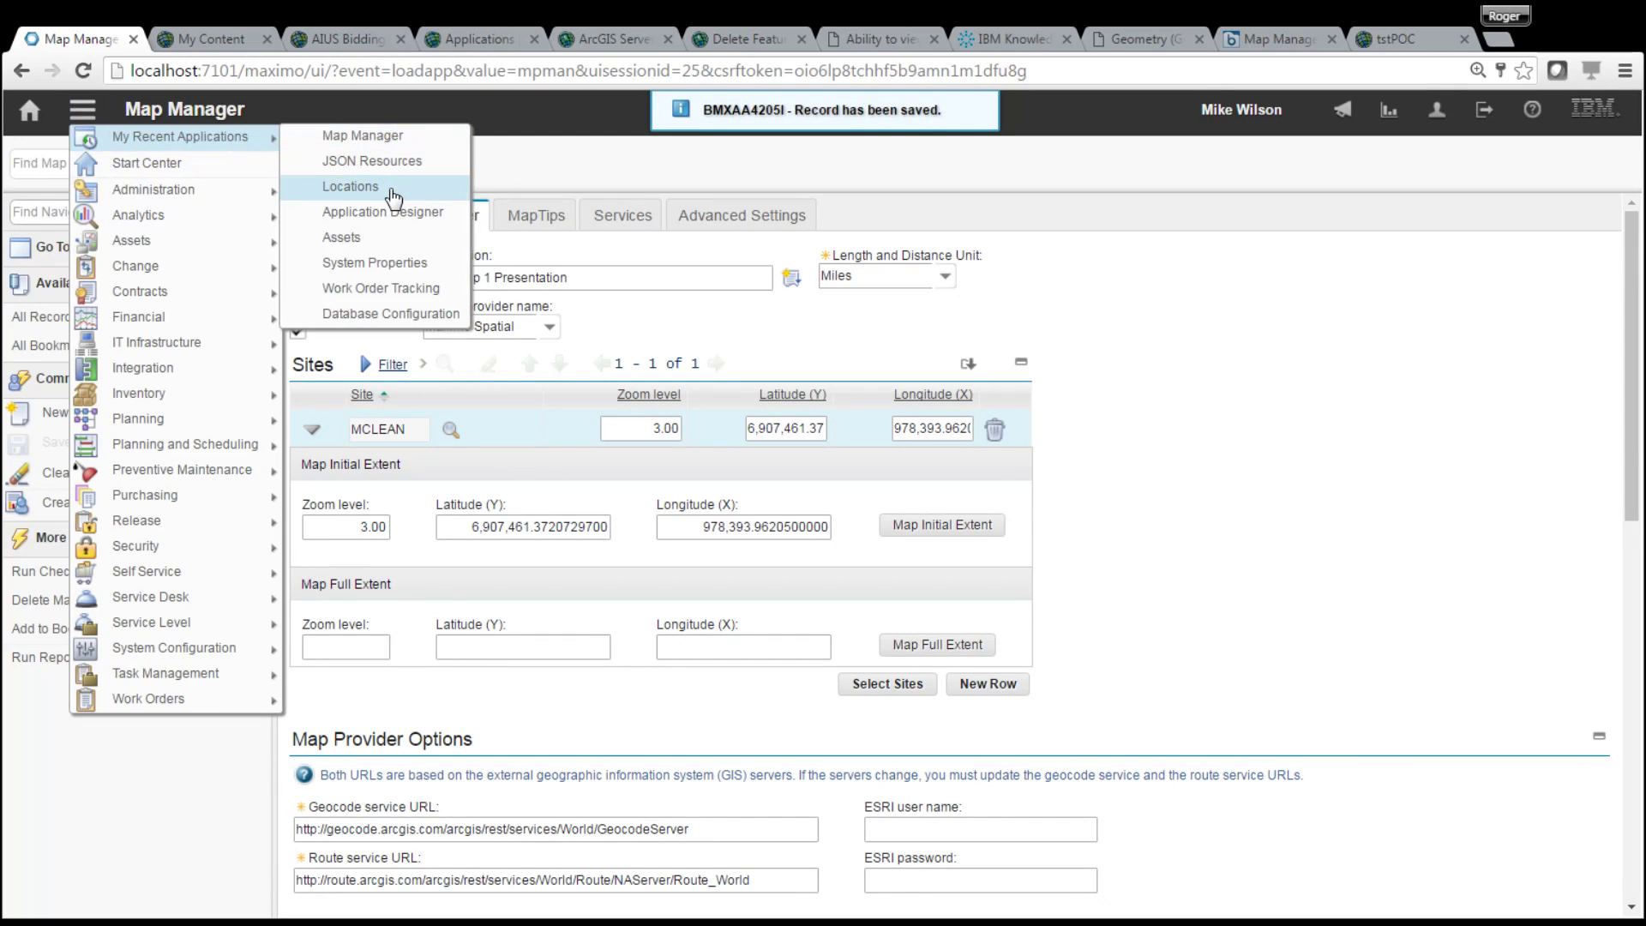
click(347, 186)
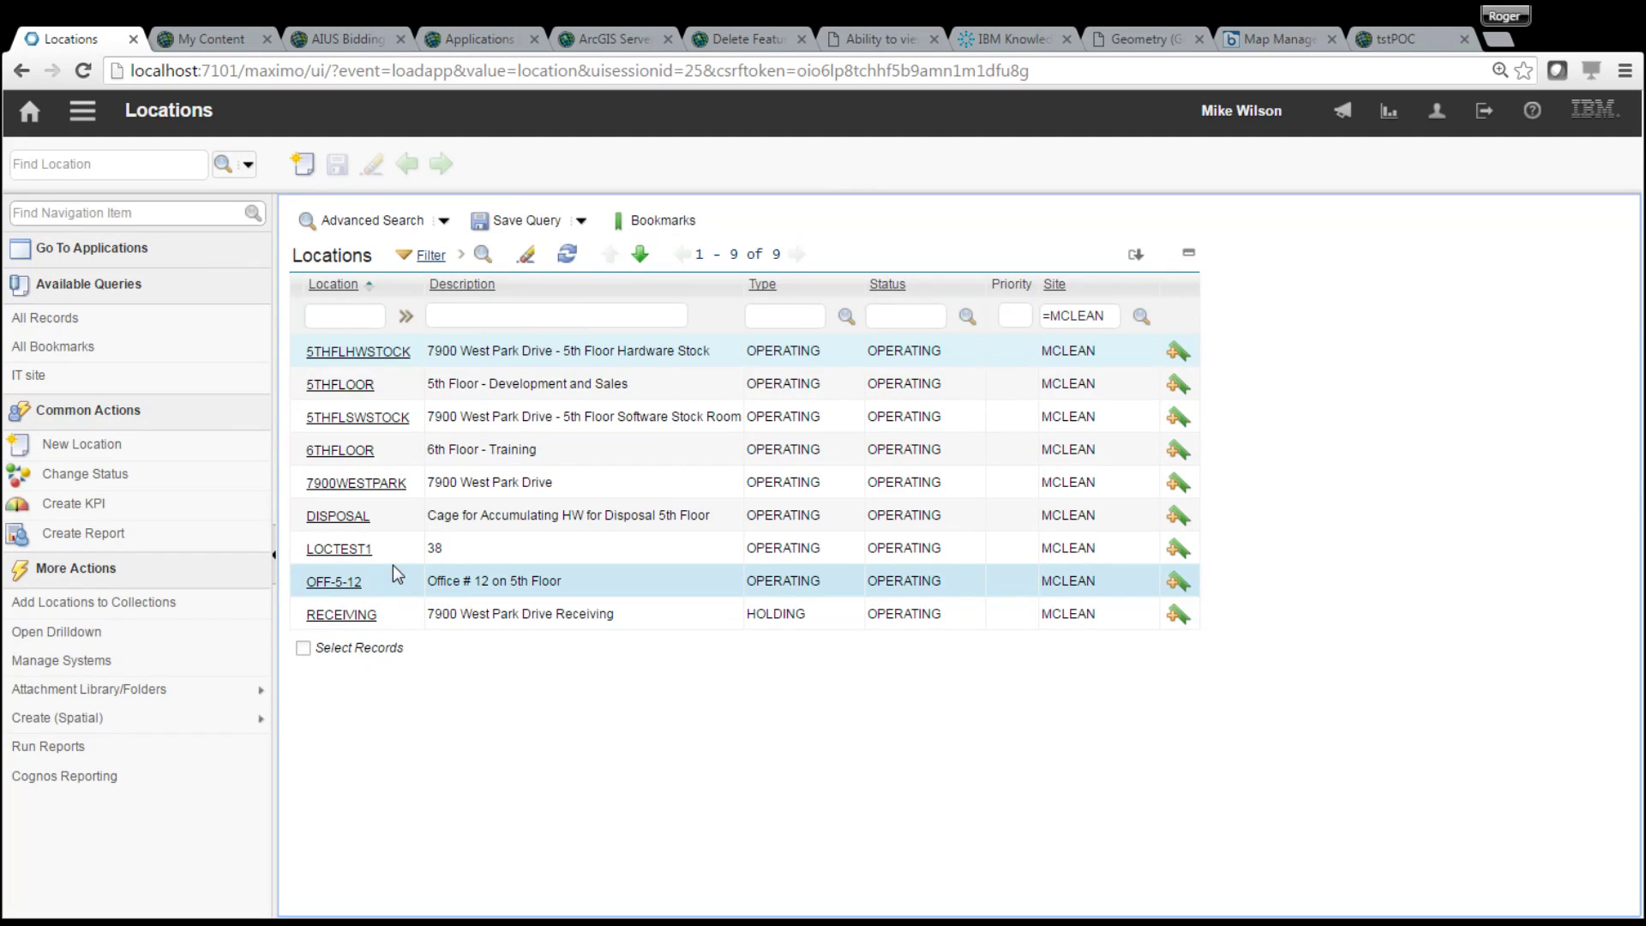
click(327, 582)
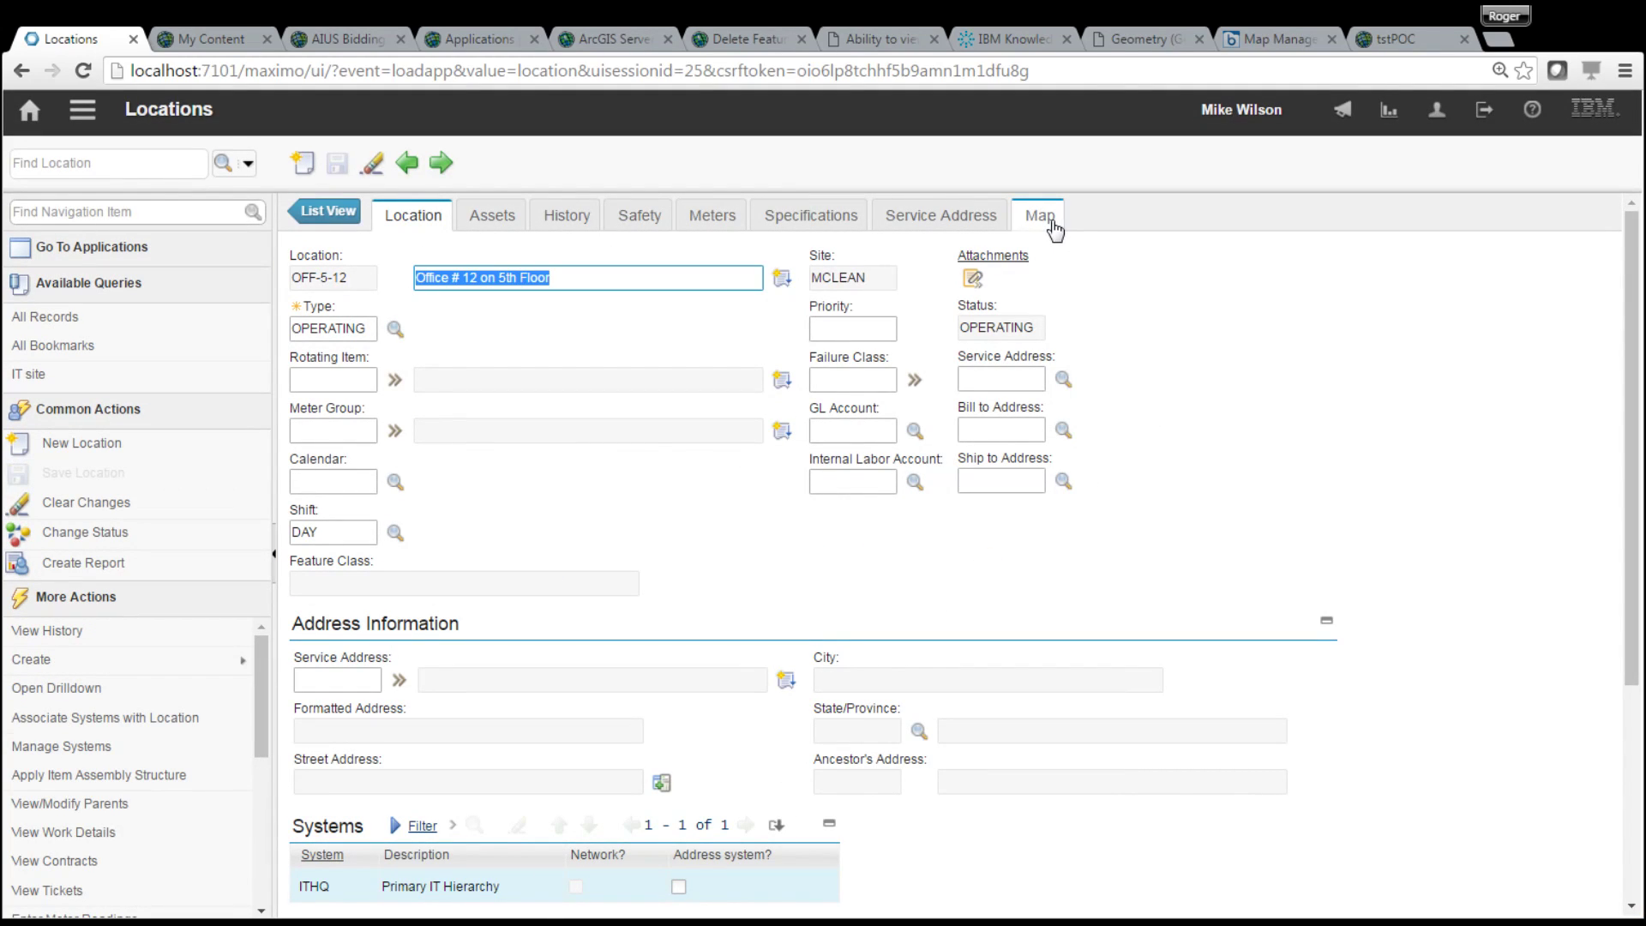
click(1053, 223)
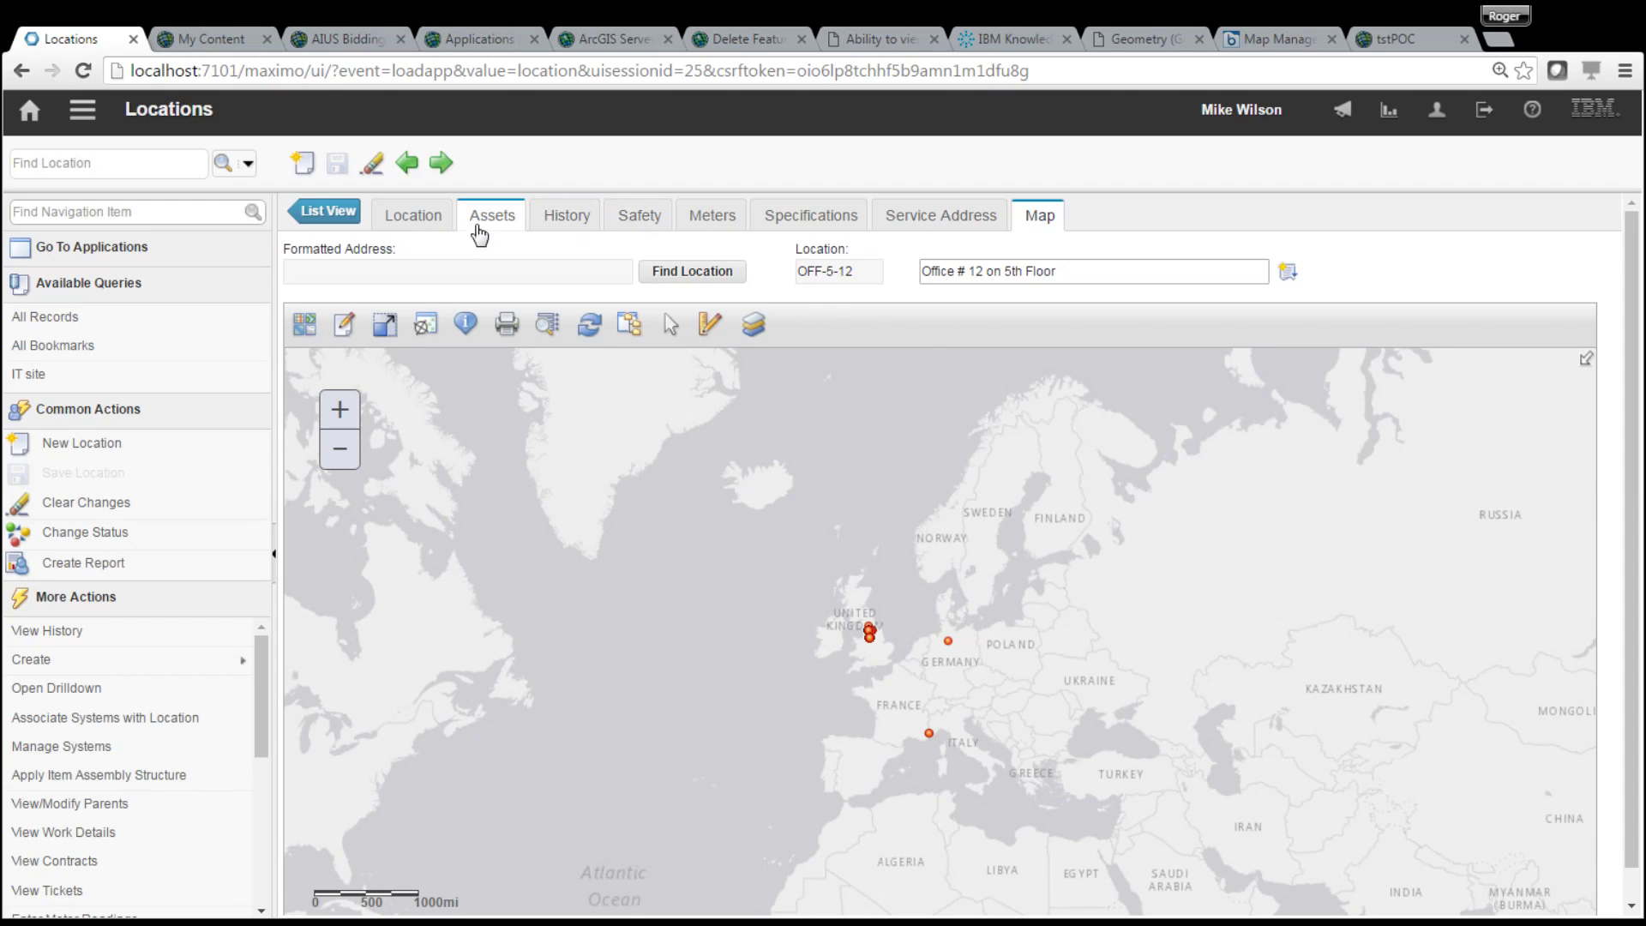
Delete the LOCTEST1 location record and refresh the locations list
click(321, 211)
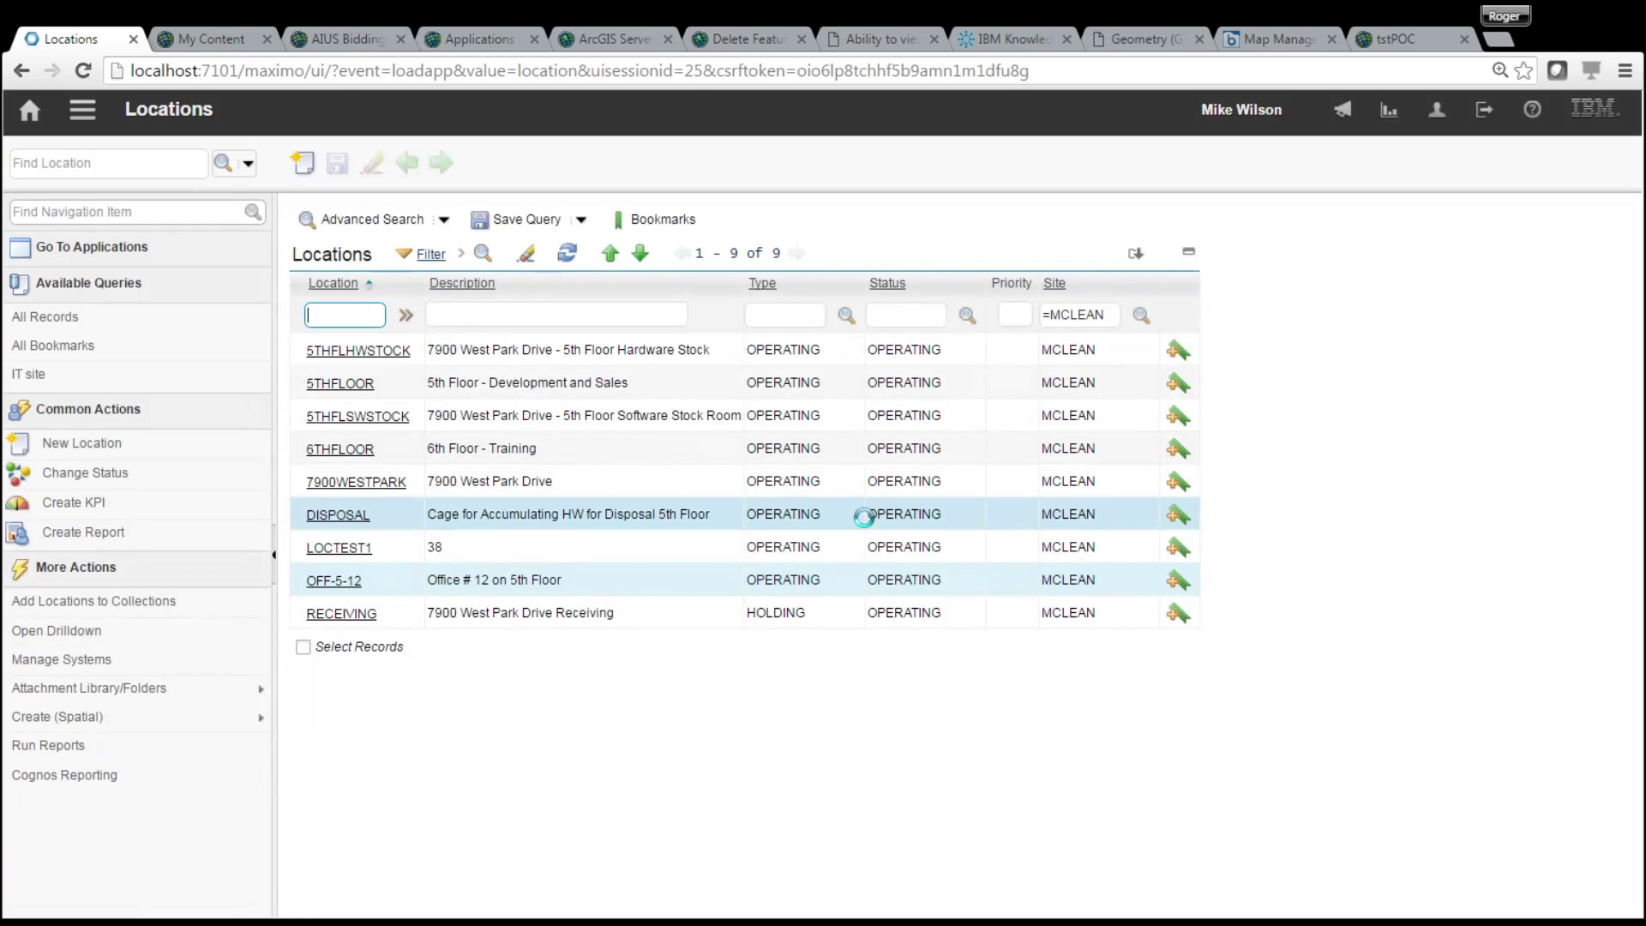
click(351, 553)
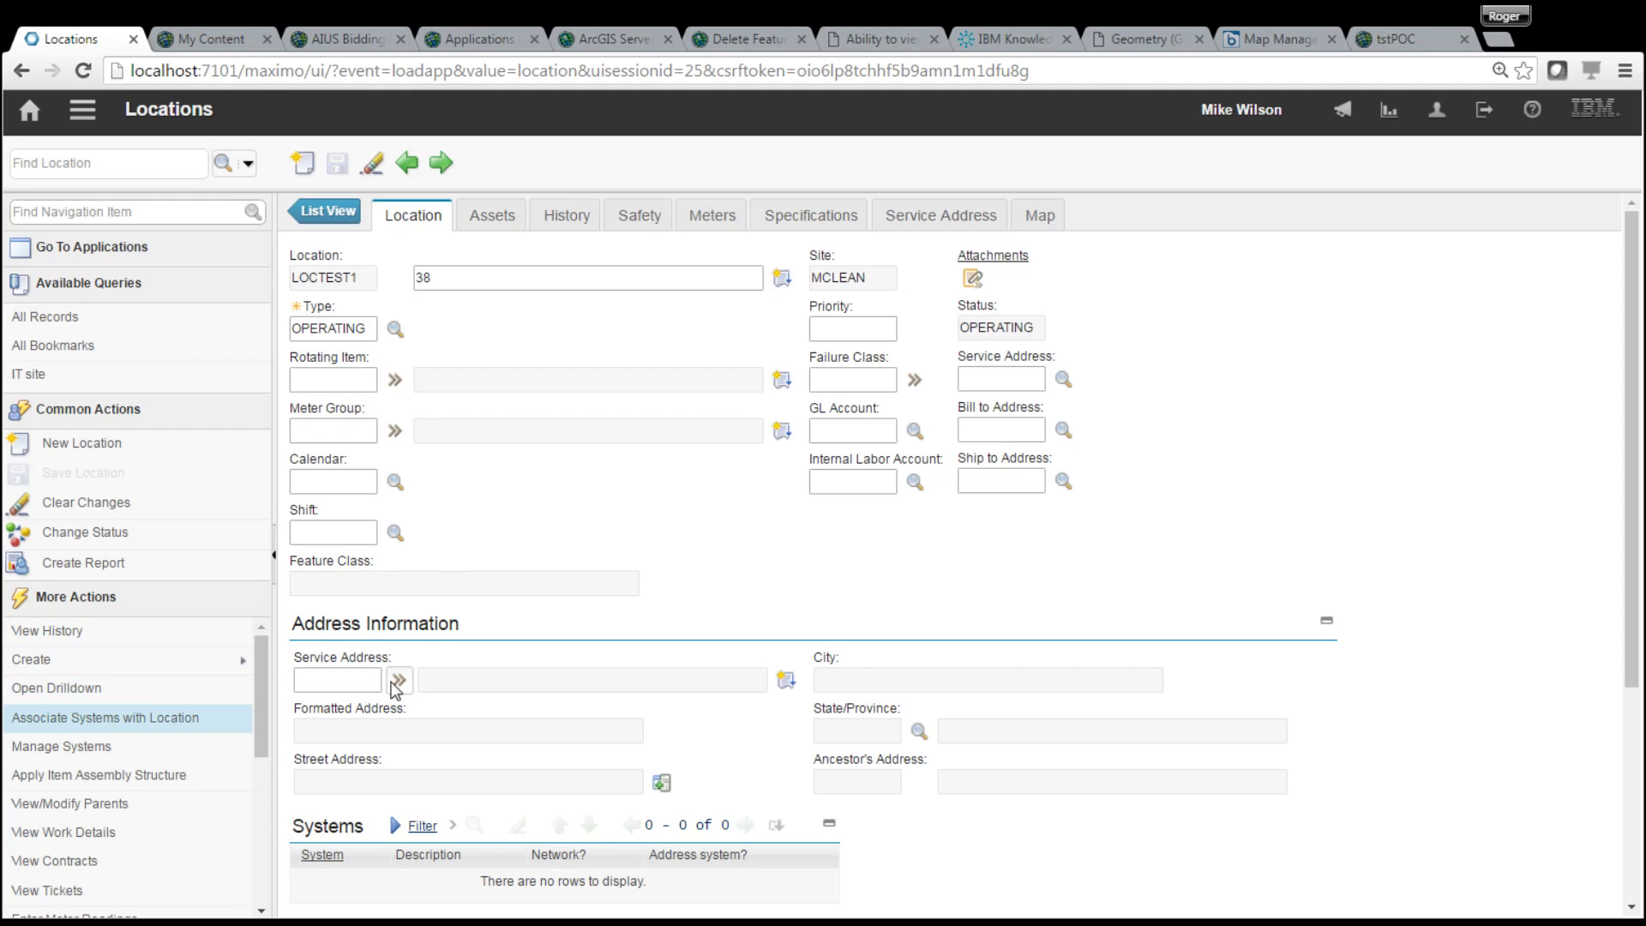
drag(266, 722, 259, 855)
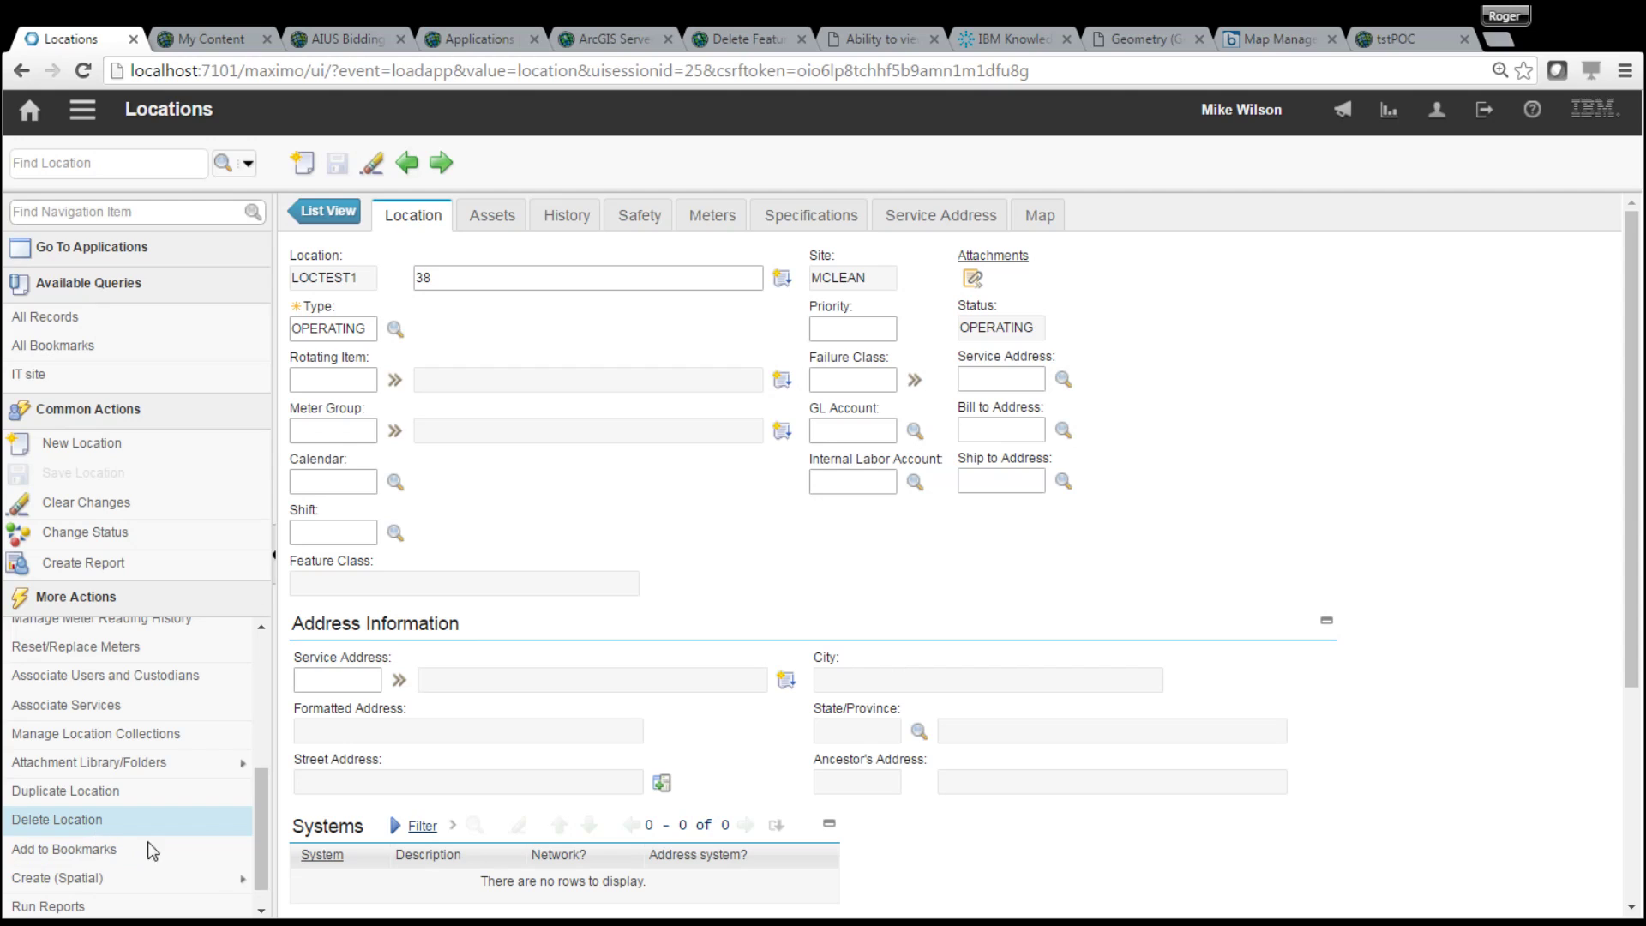
click(77, 820)
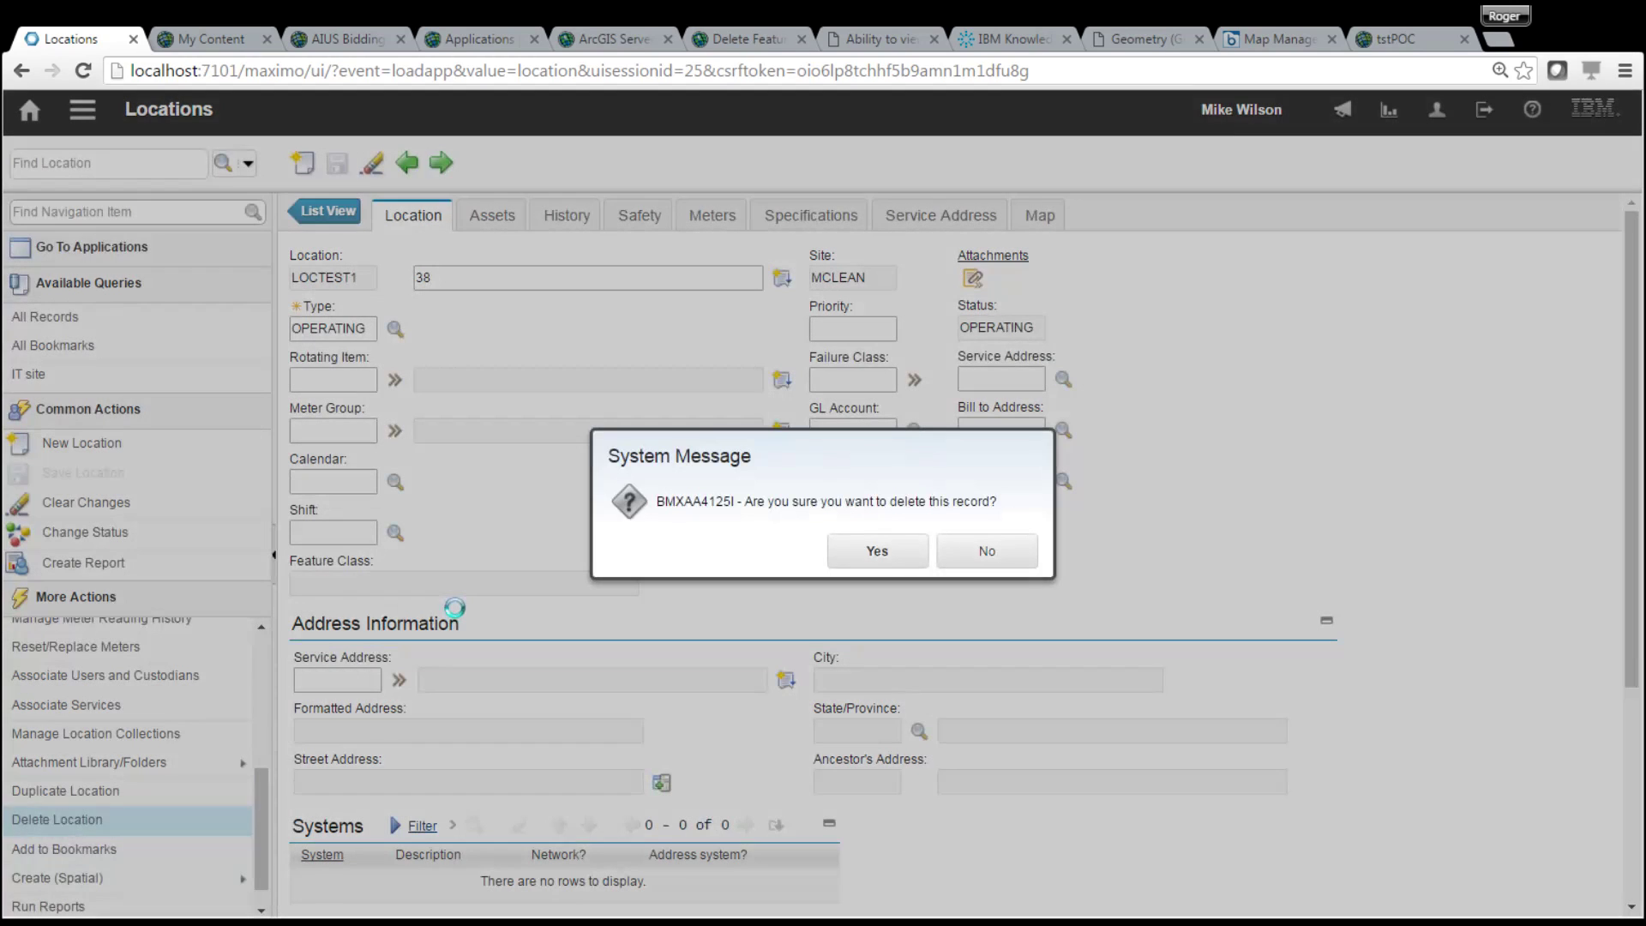
click(878, 569)
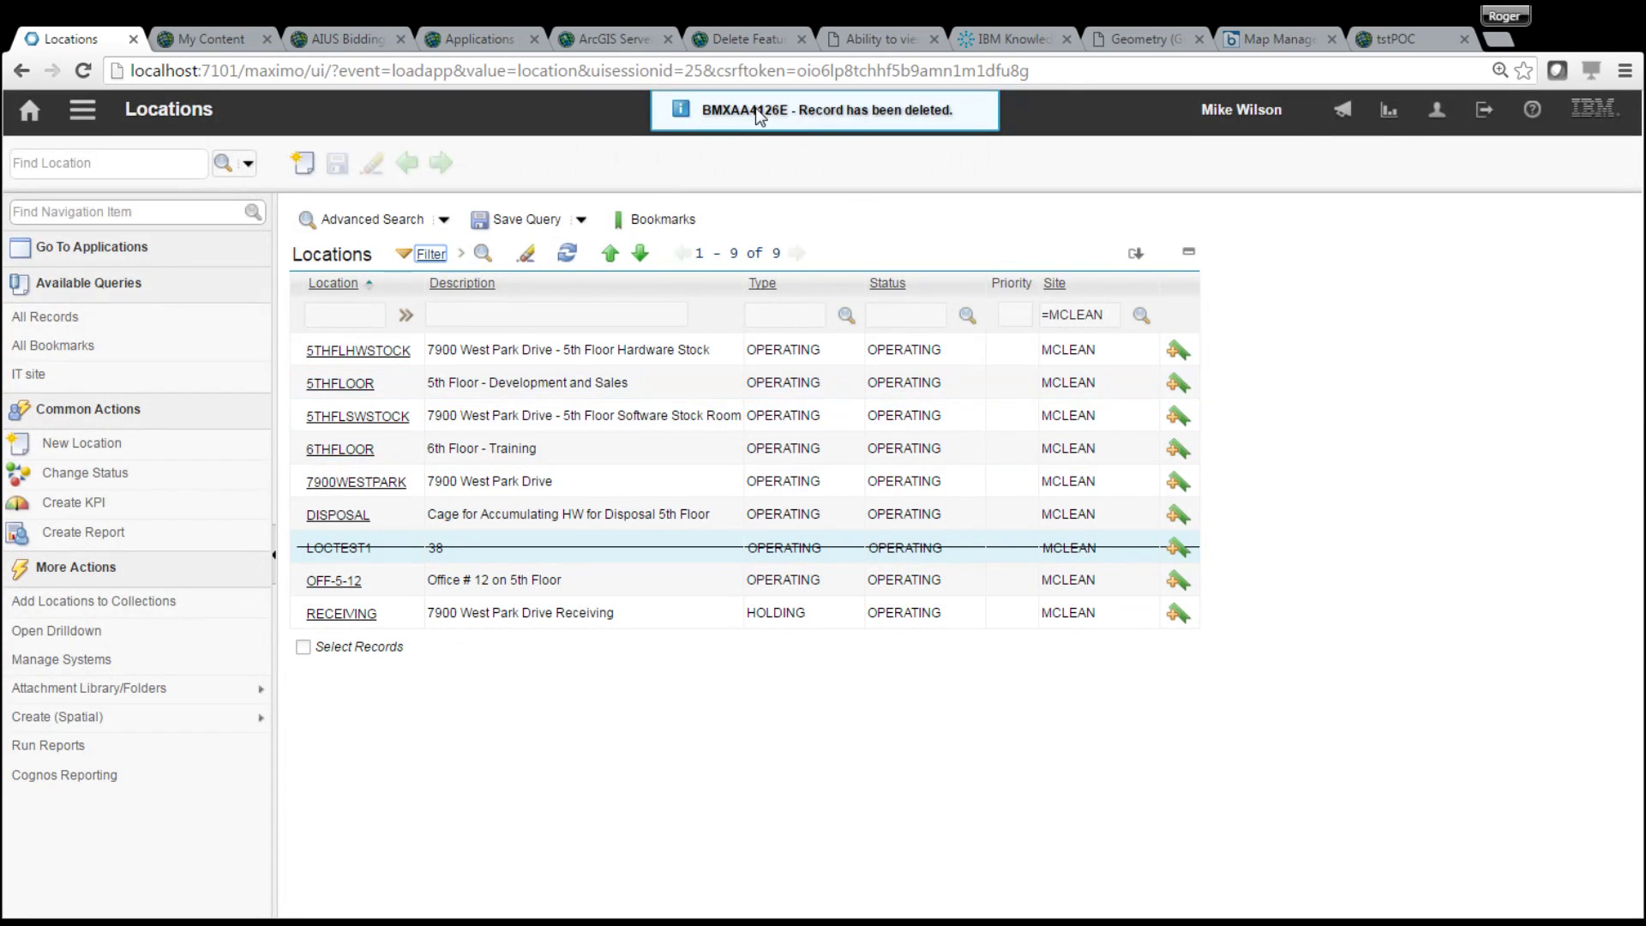
click(567, 253)
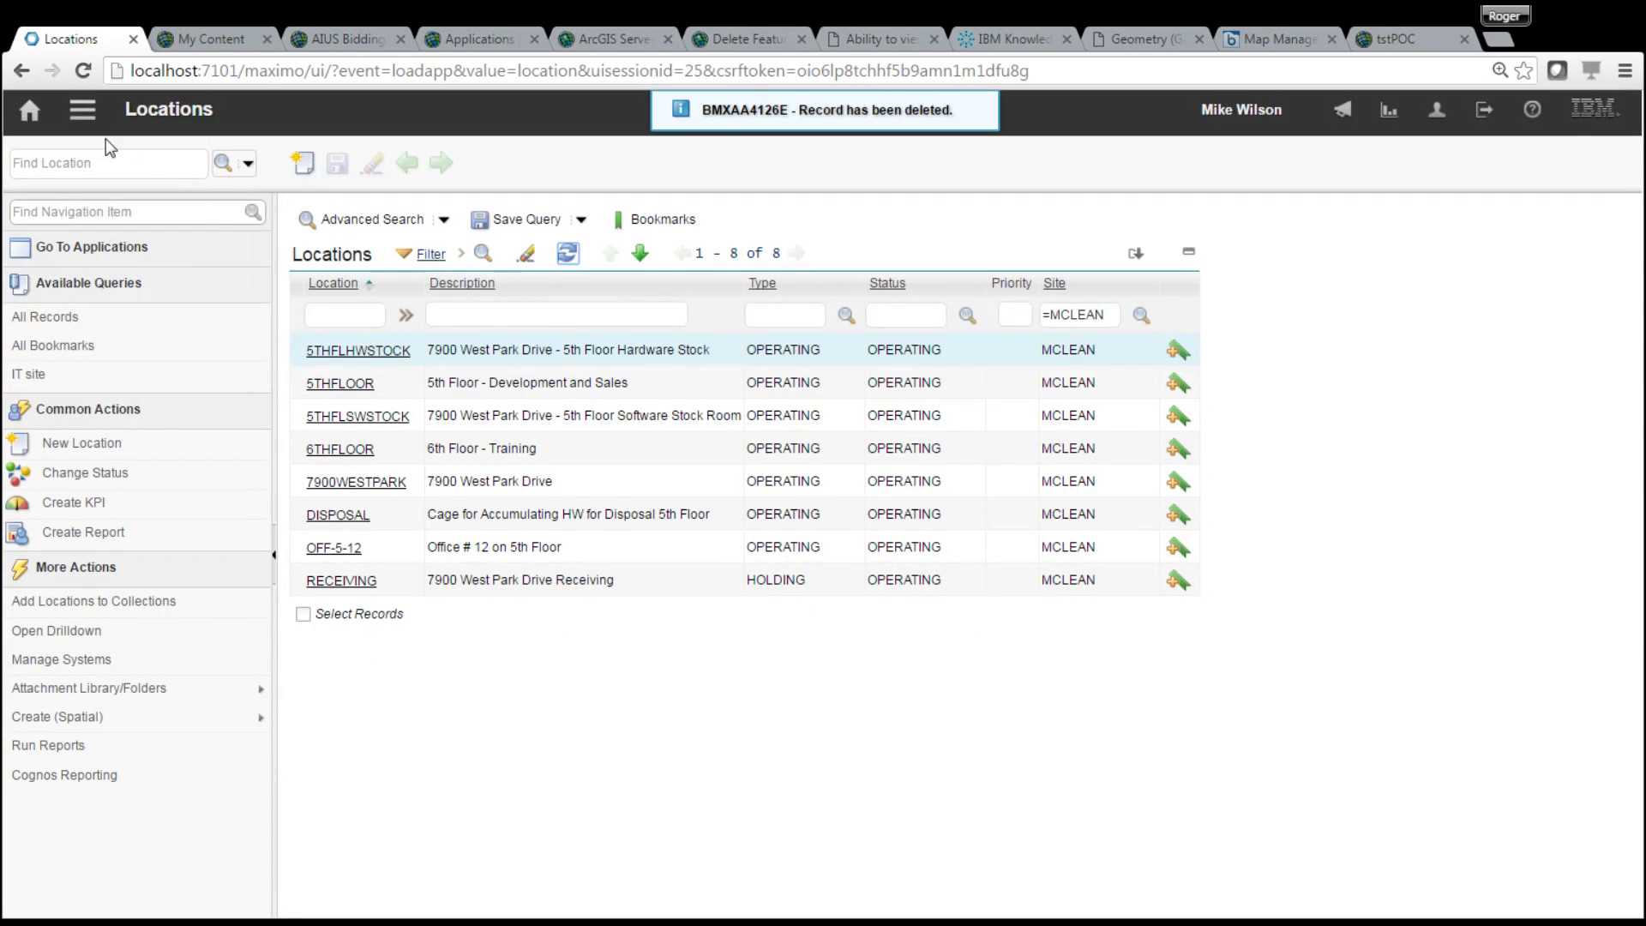
Reopen the WEBMAP1 record in Map Manager and expand its Web Map Configuration section
click(82, 109)
mouse_move(153, 144)
click(365, 162)
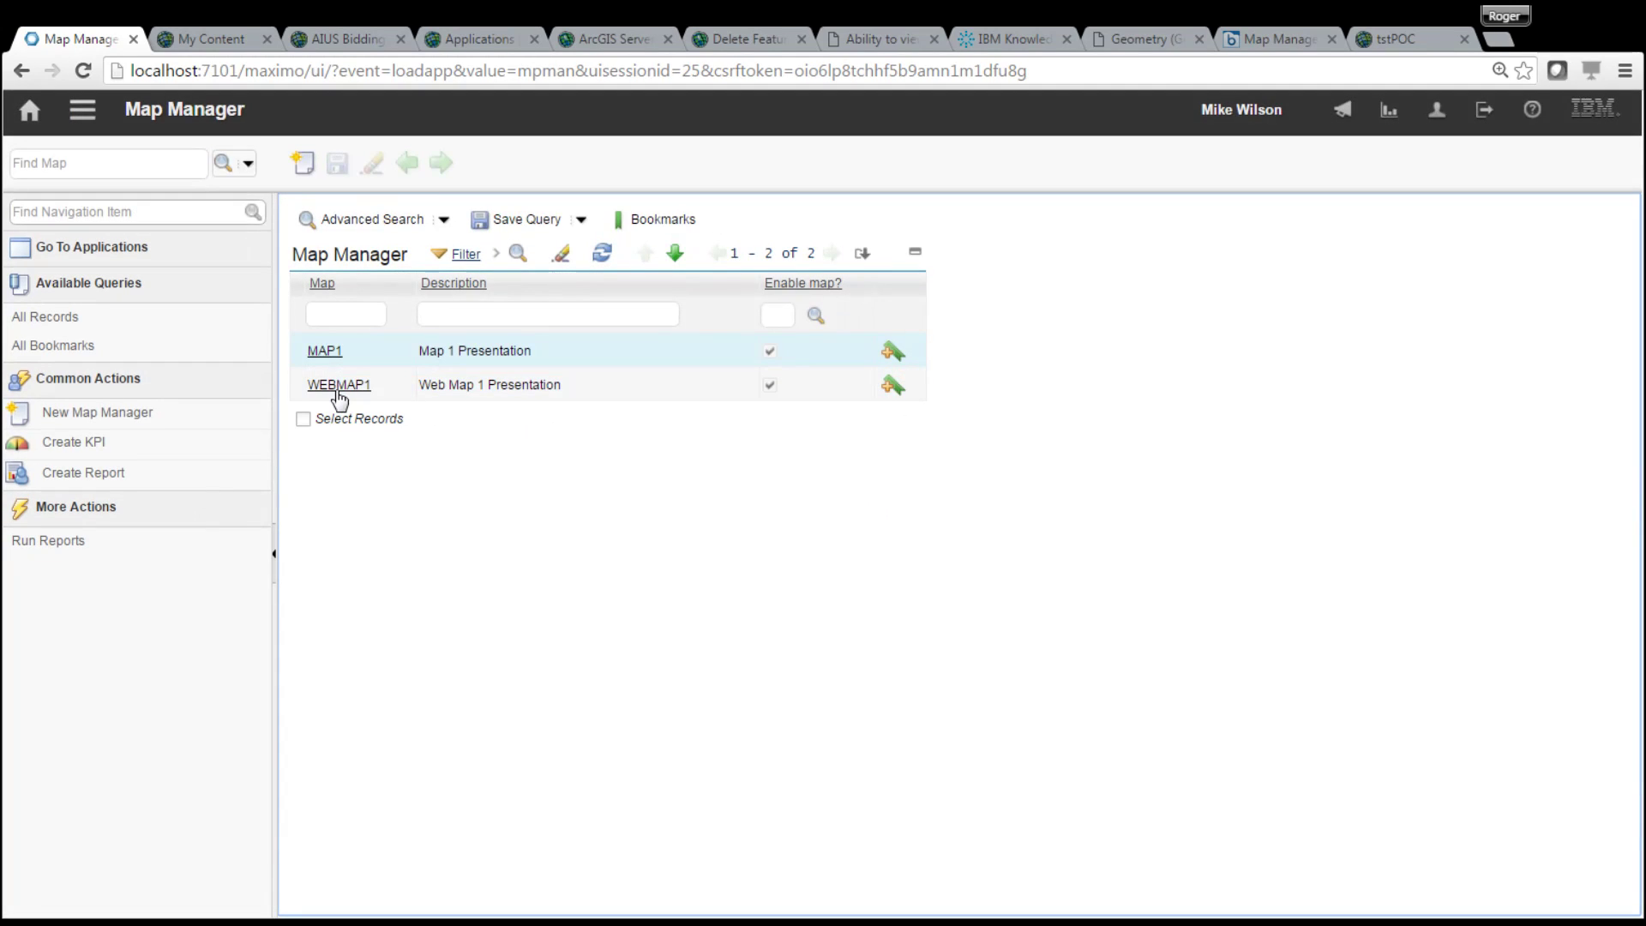
click(338, 386)
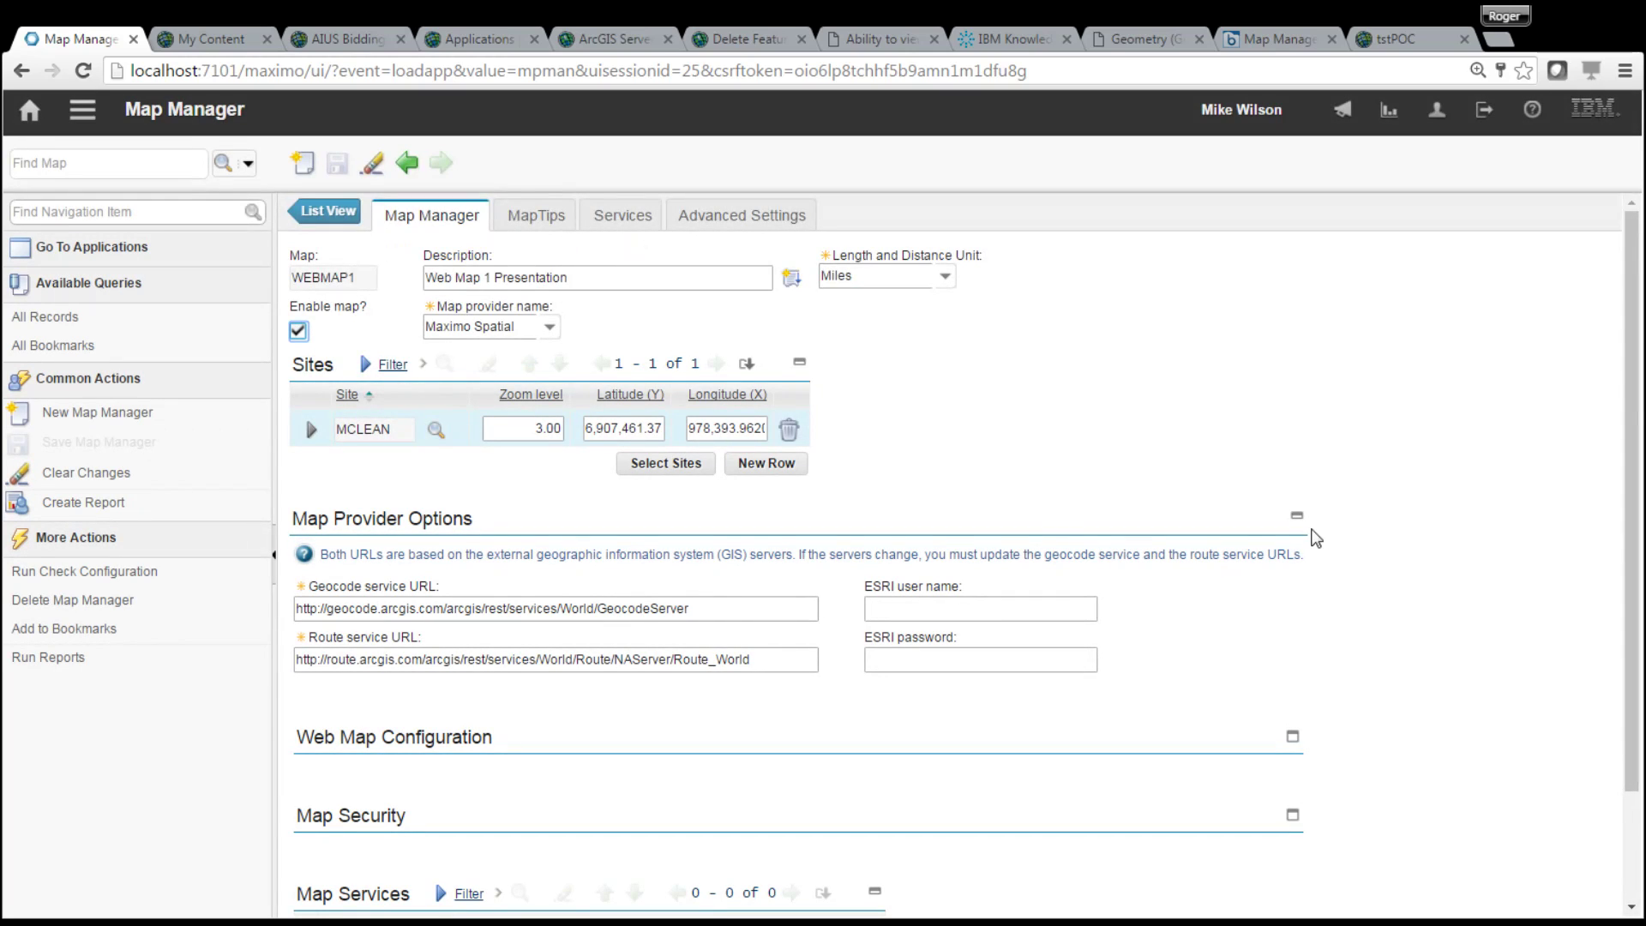
scroll(1619, 408, down, 2)
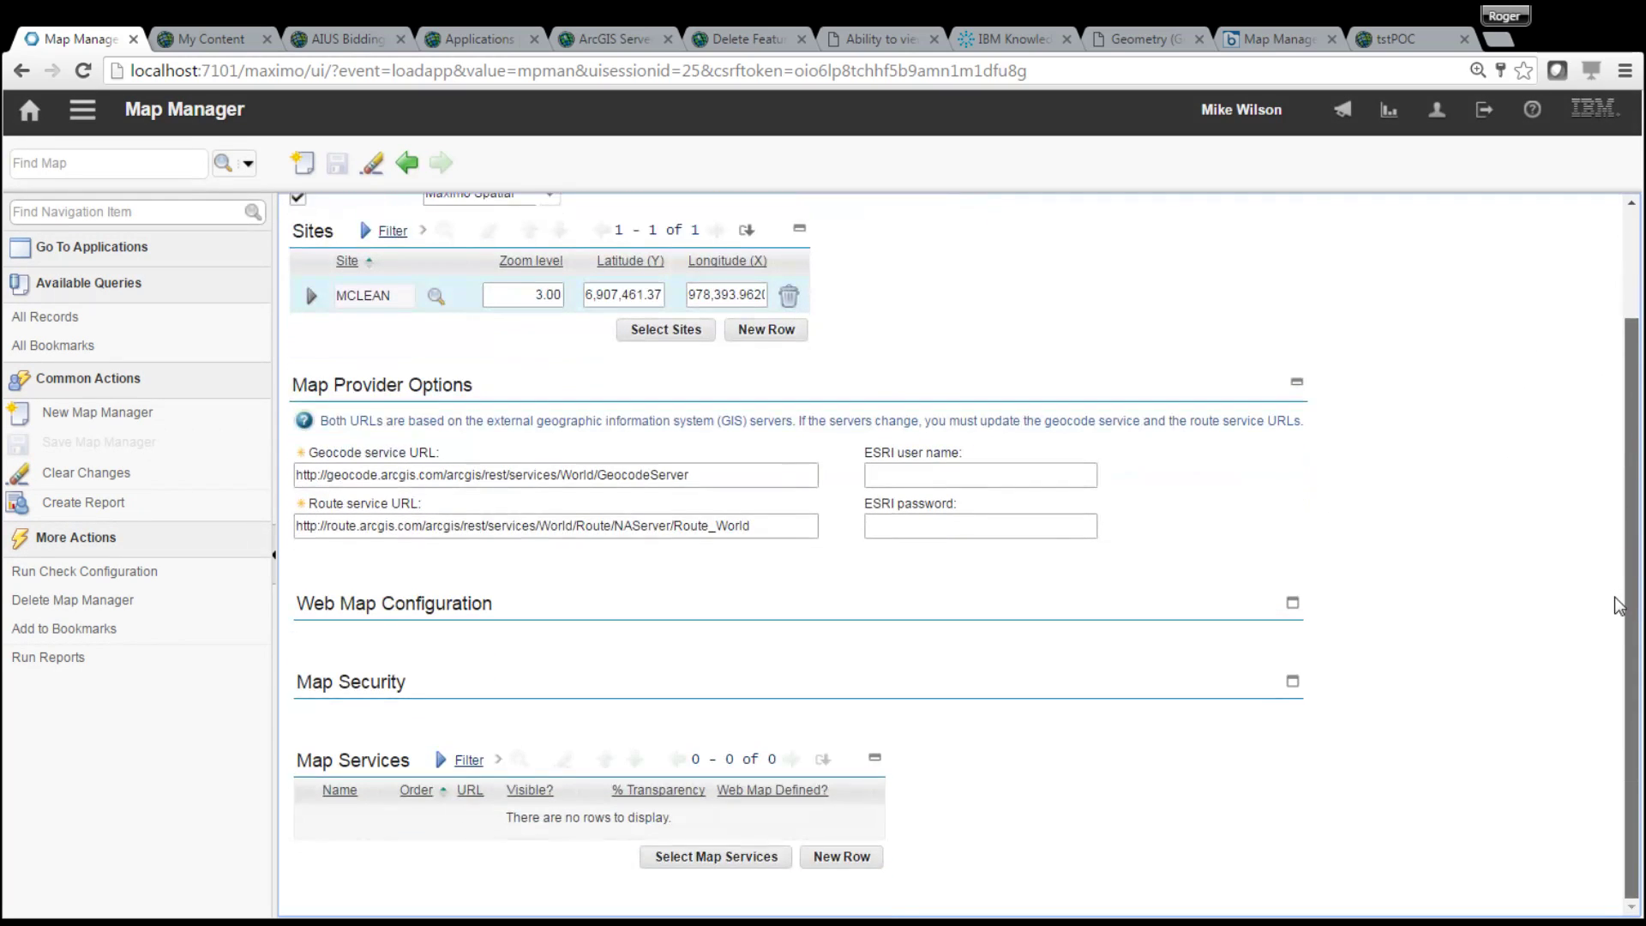
click(1290, 614)
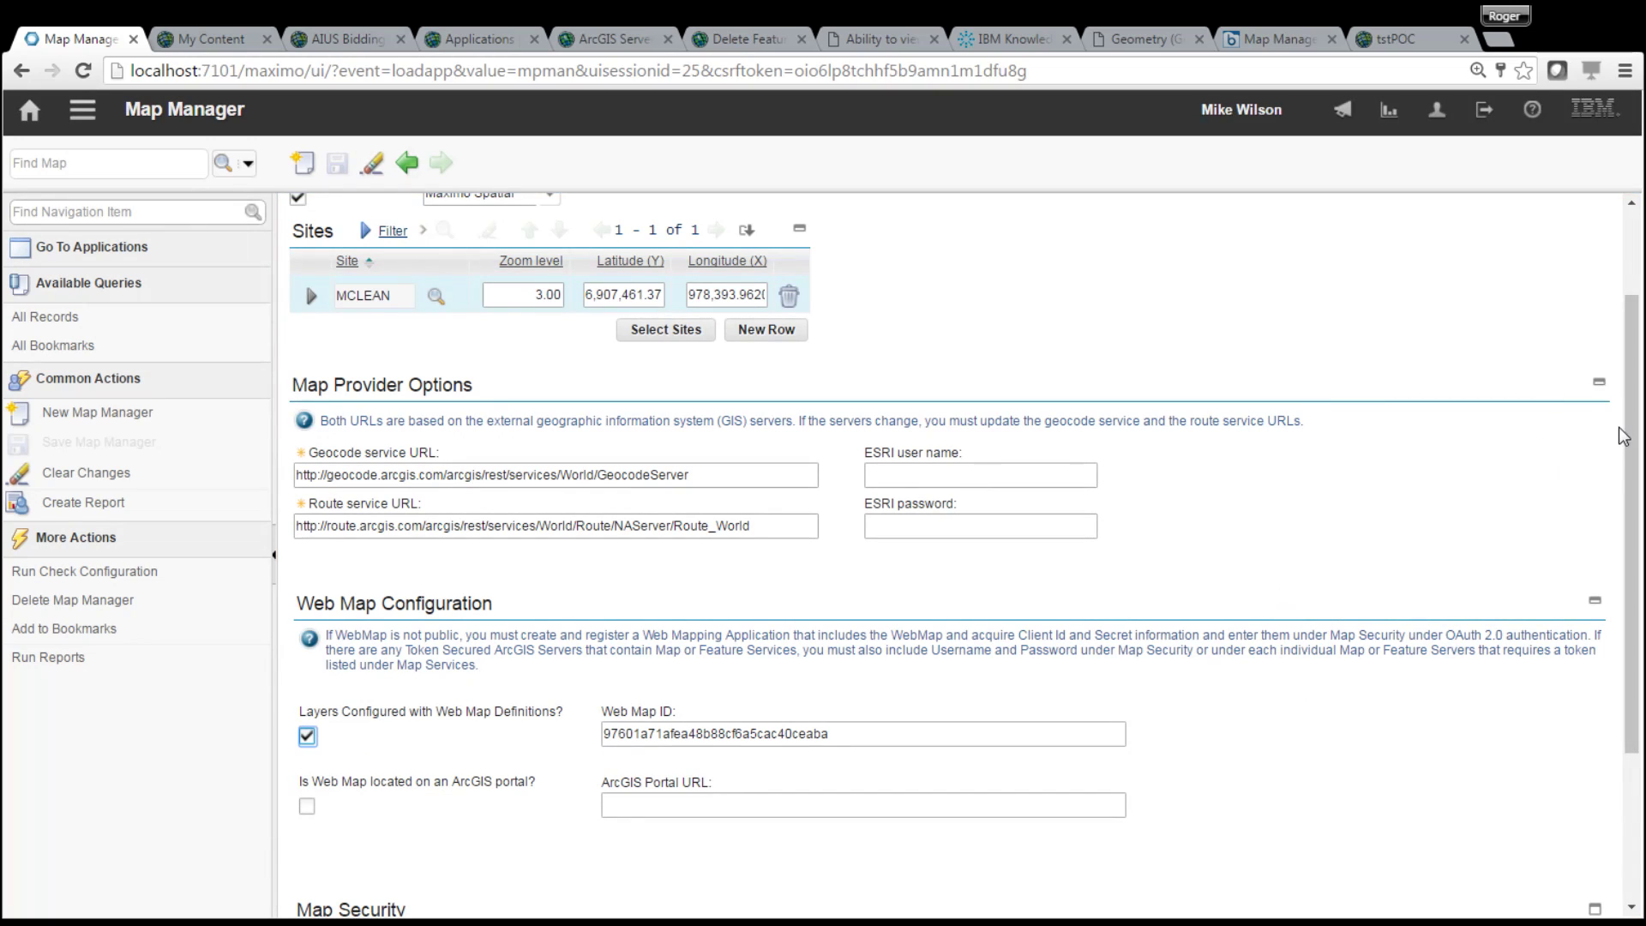
drag(1632, 476, 1631, 683)
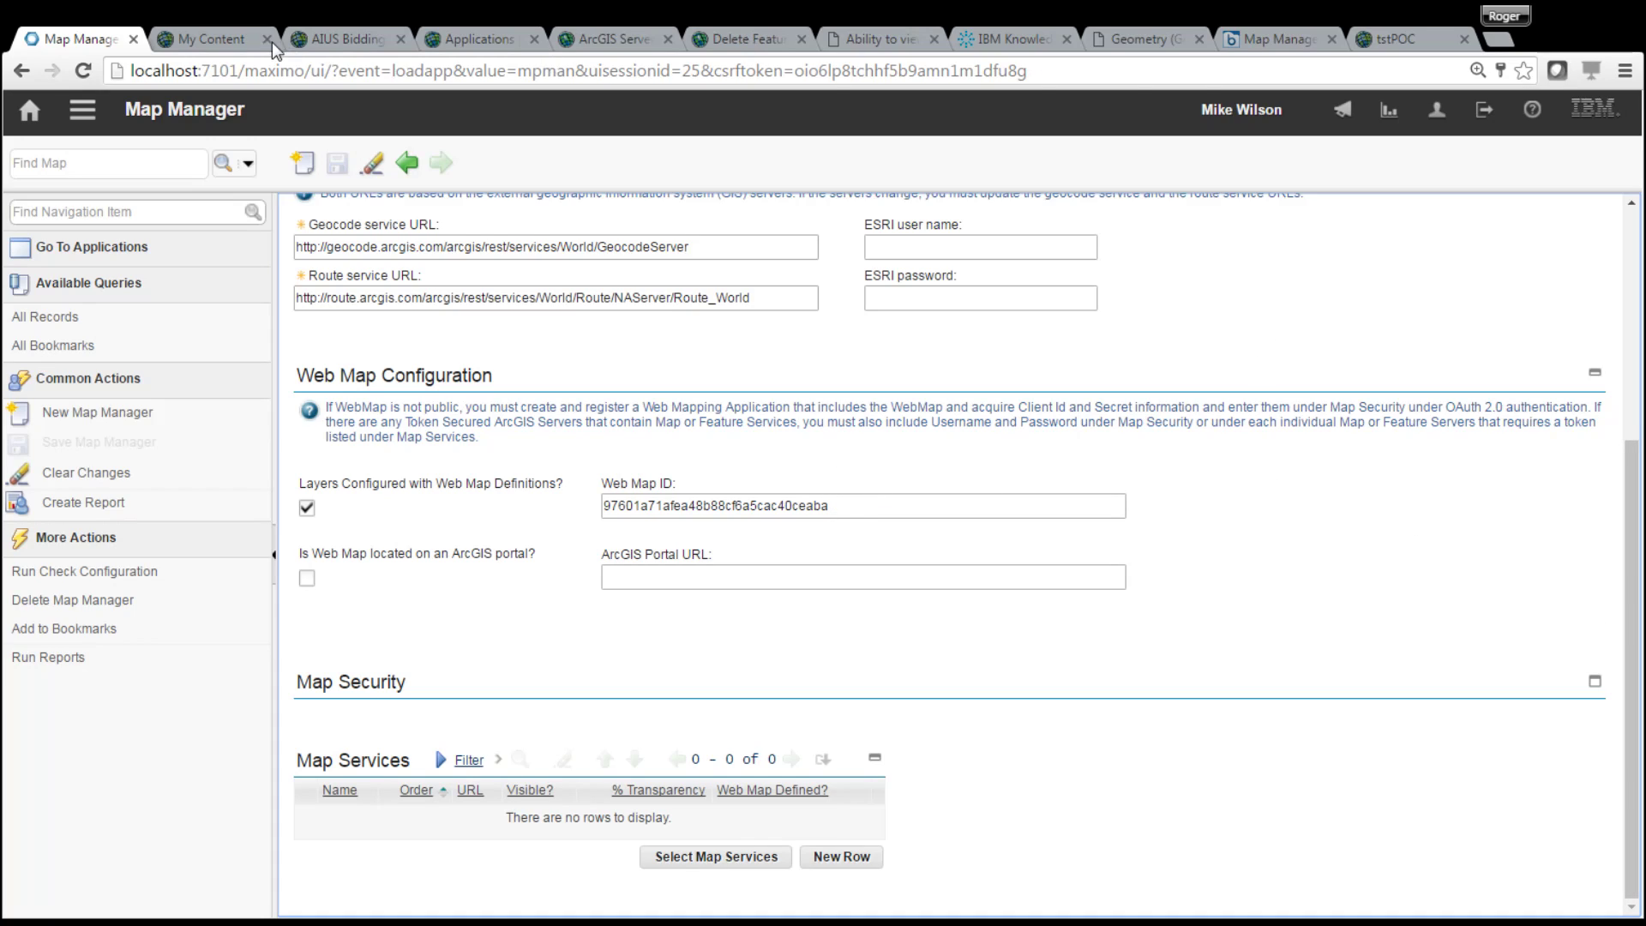
Copy the AIUS Bidding Locations Map item ID from ArcGIS Online, set the Web Map ID to 5d06c503f62c45a08692ae73d5b83fda, and save the map record
click(223, 39)
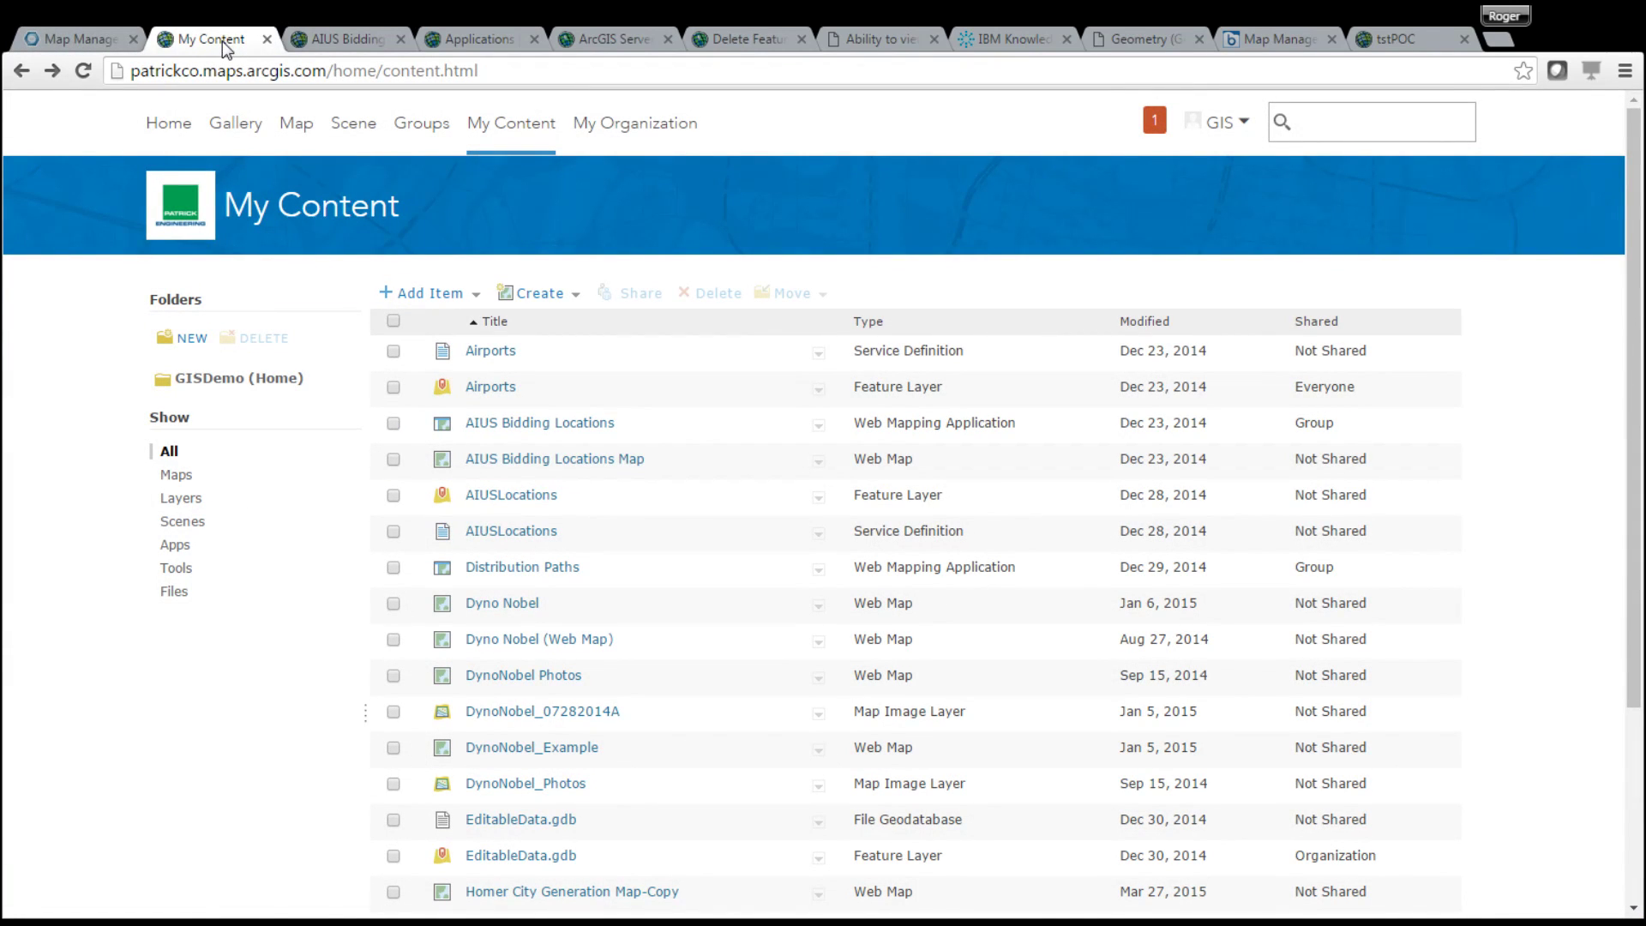
click(348, 41)
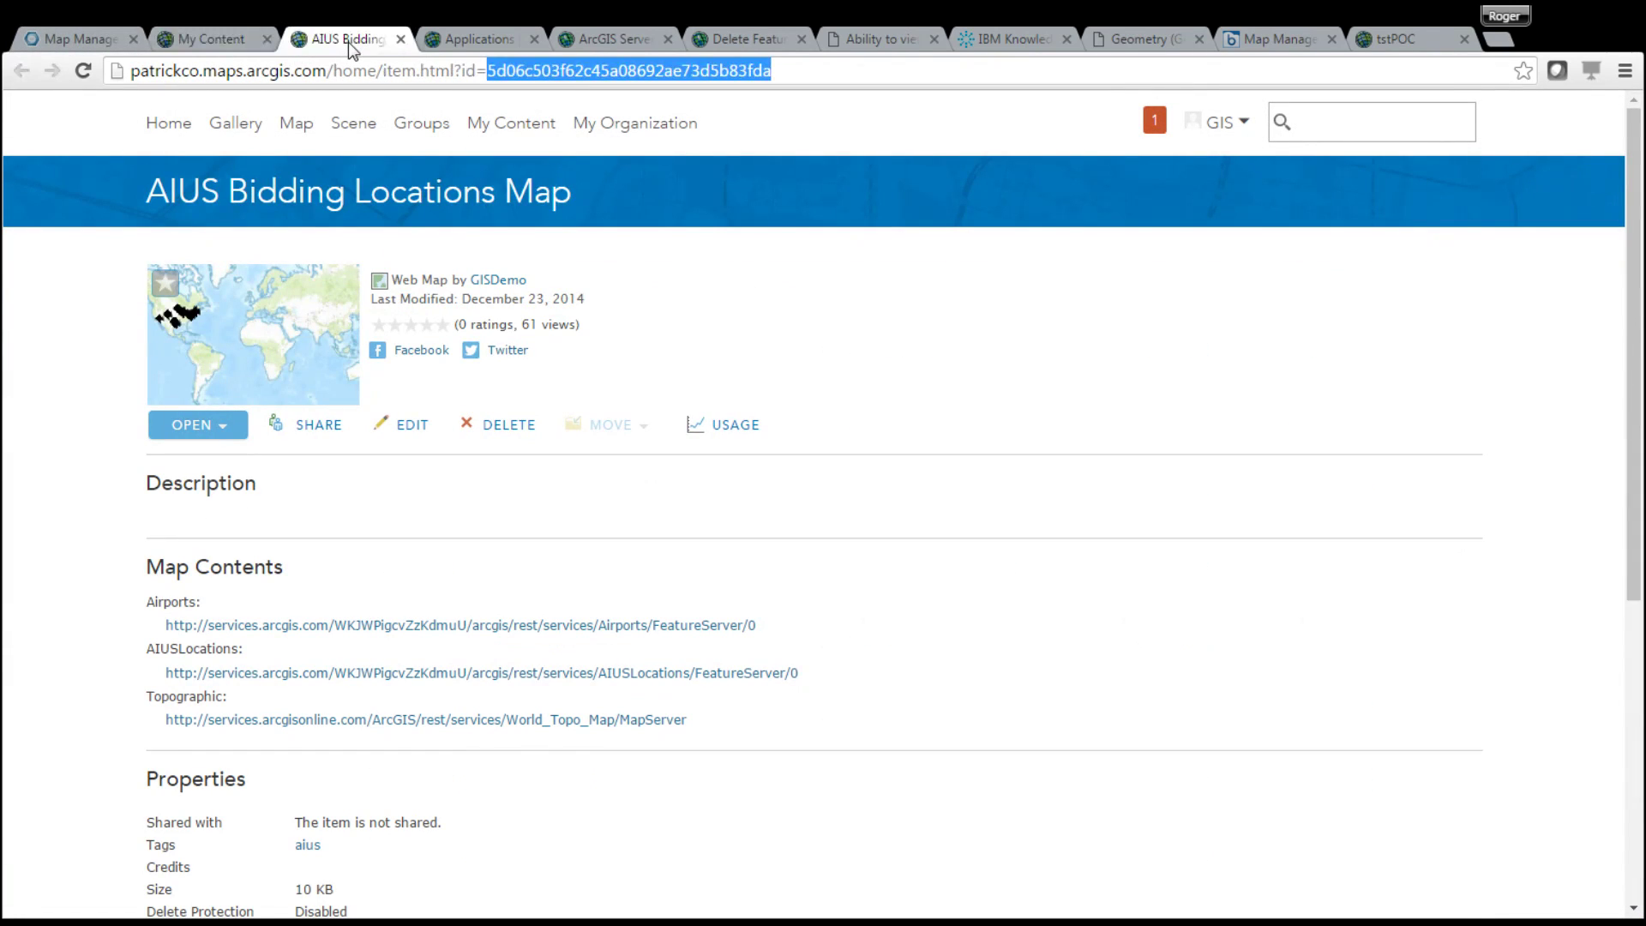
double_click(554, 71)
key(ctrl+c)
click(76, 29)
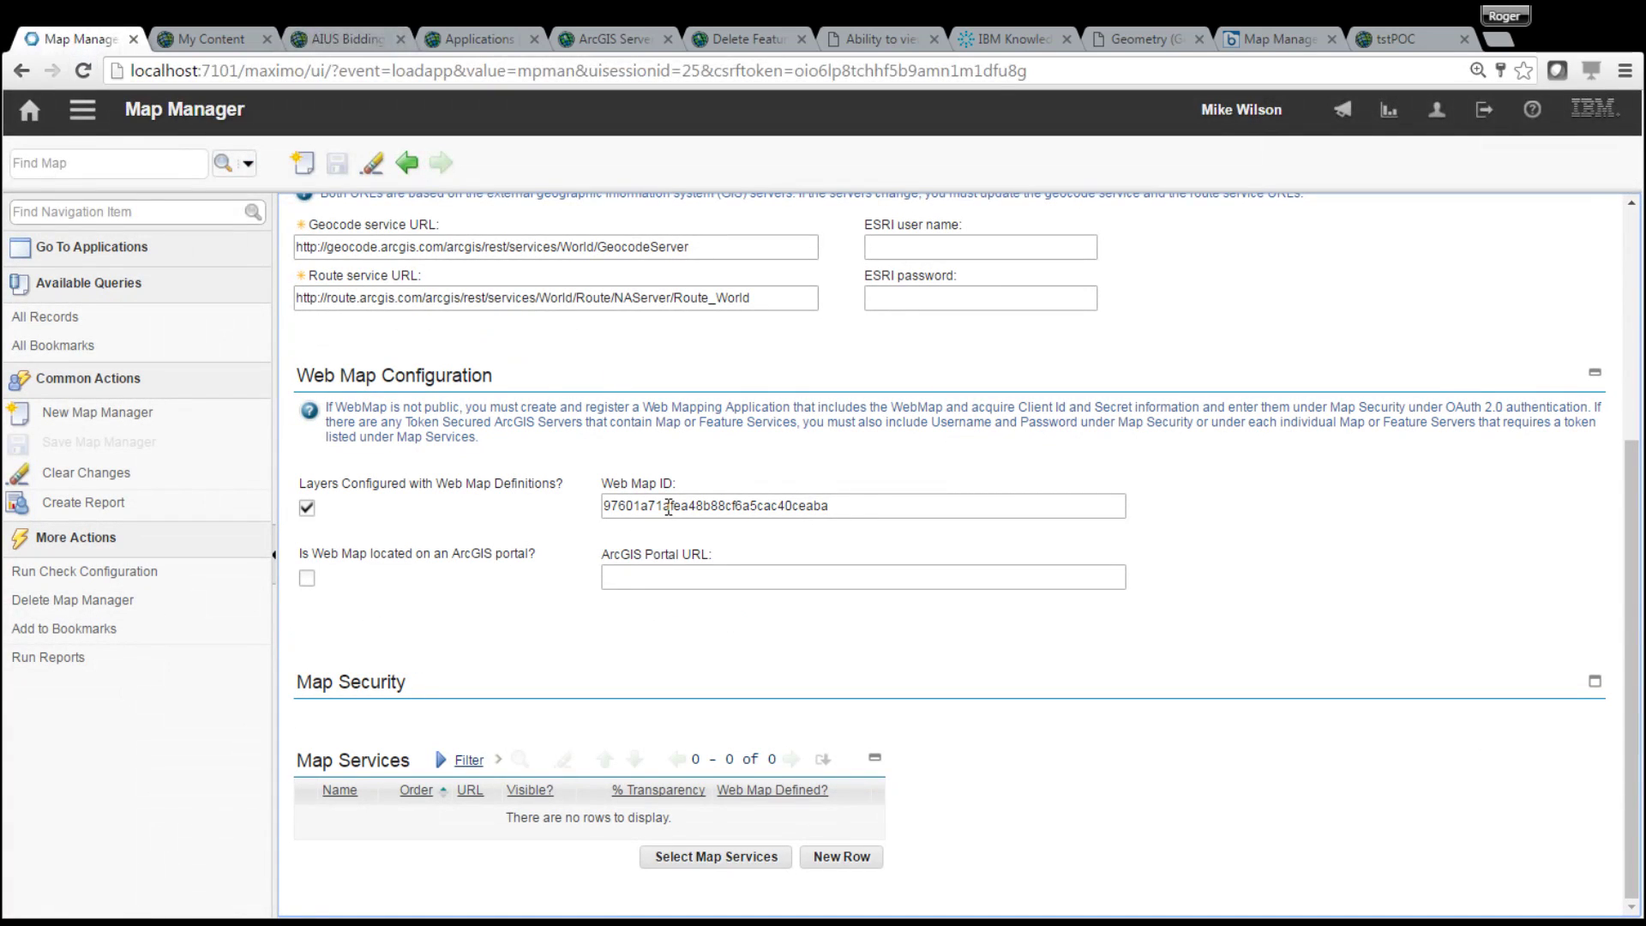
double_click(668, 506)
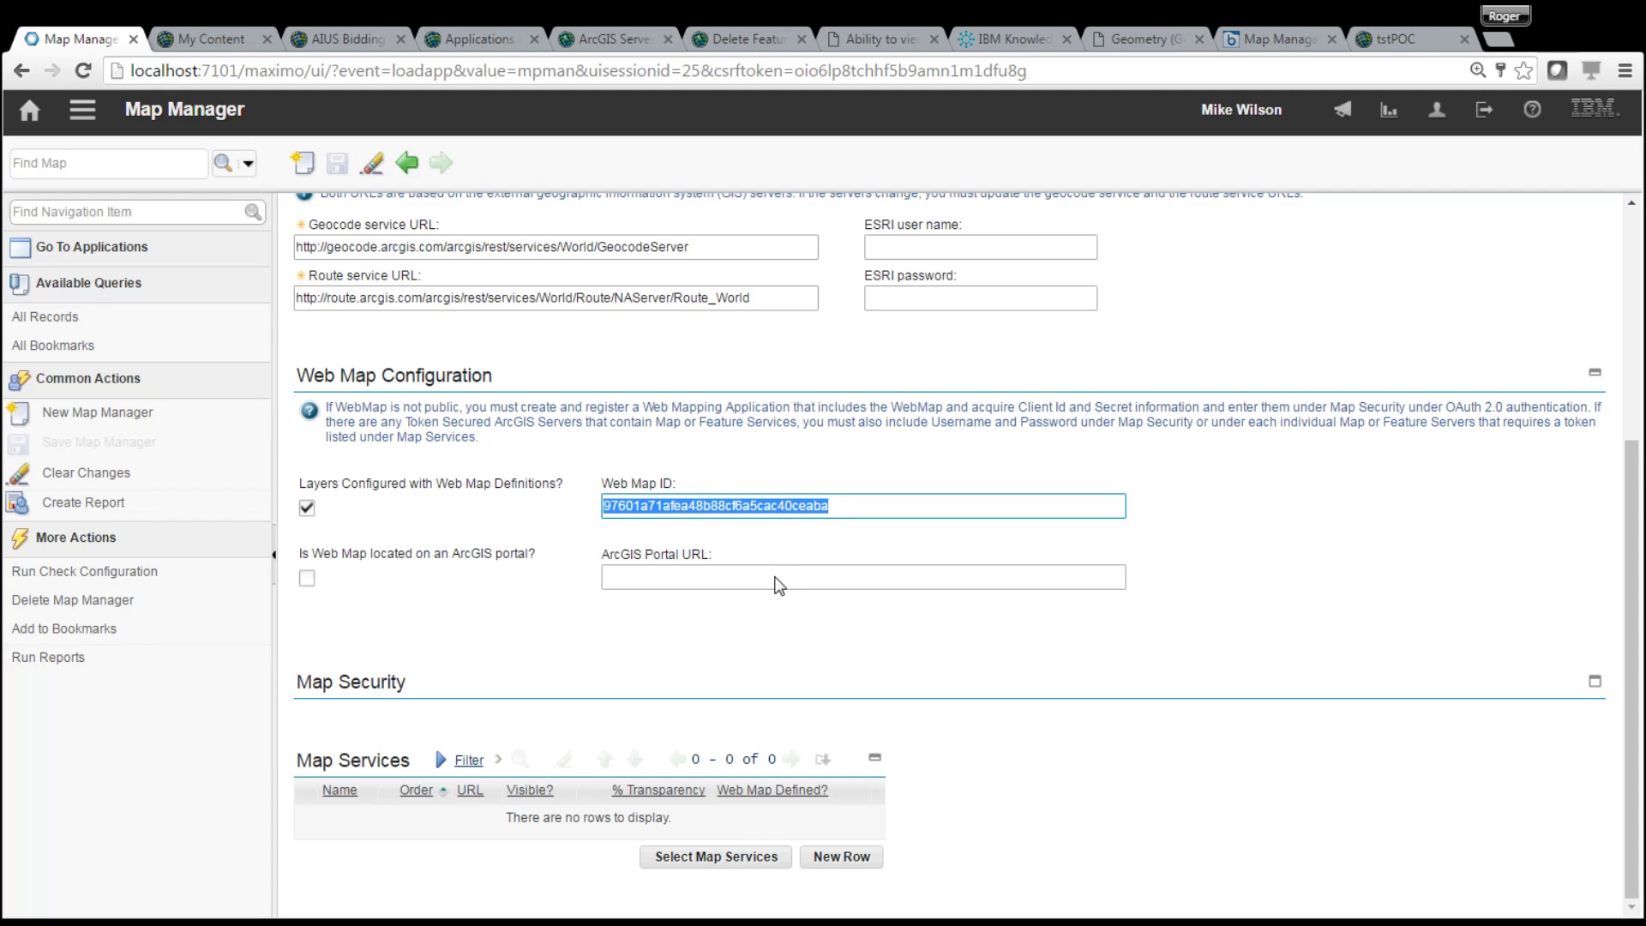
key(ctrl+v)
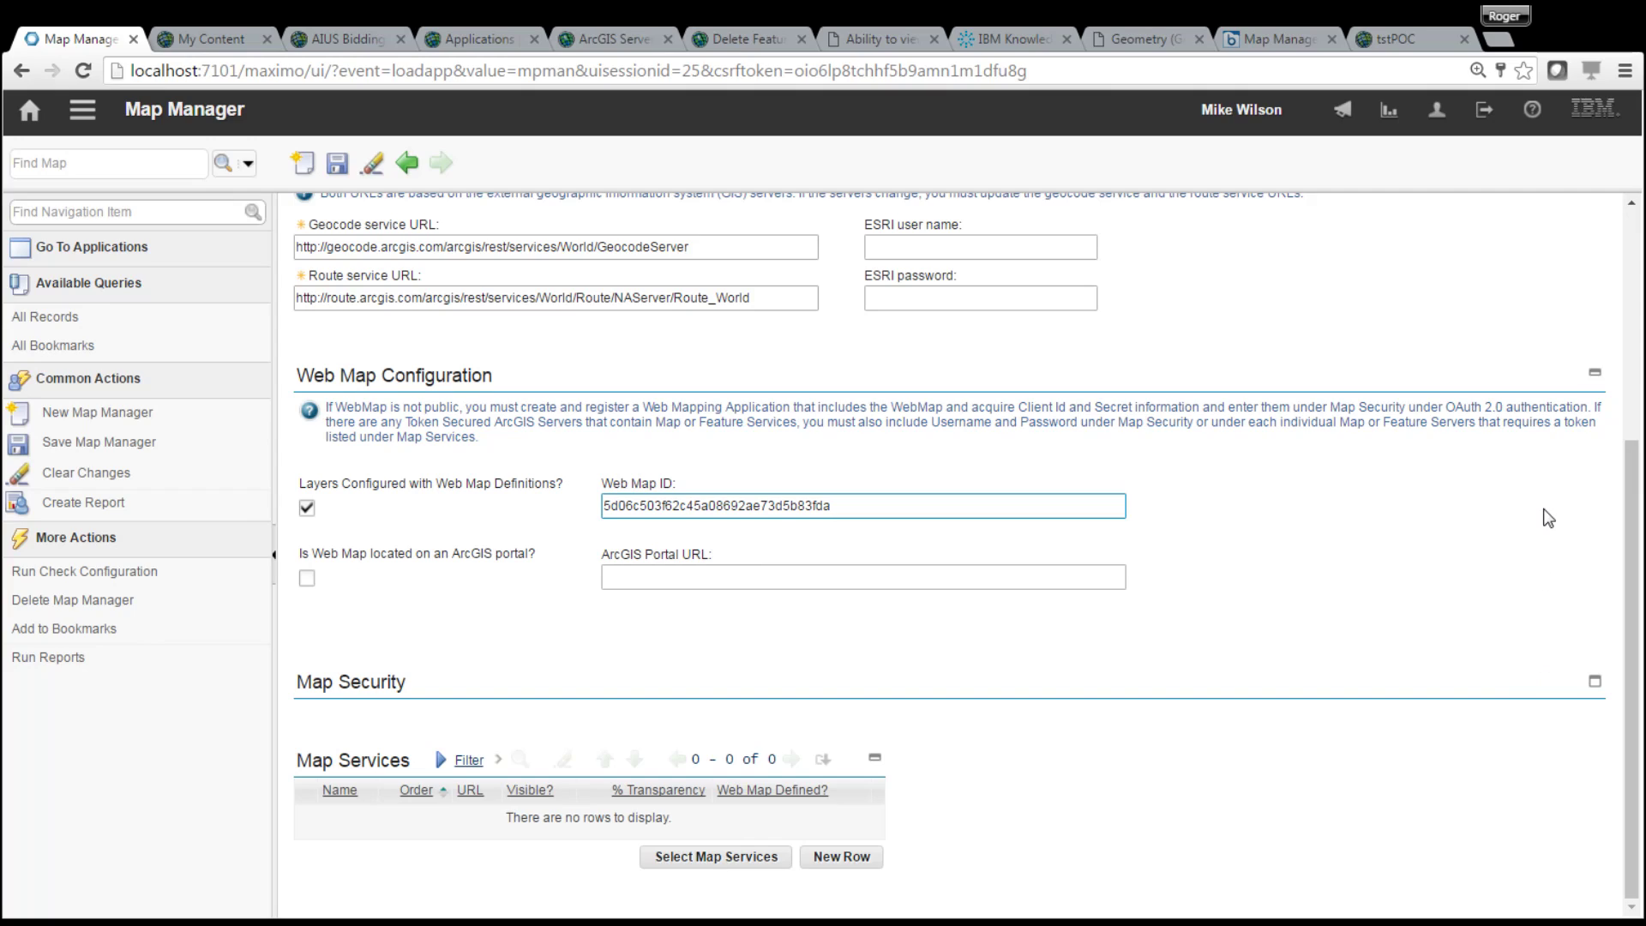
click(339, 163)
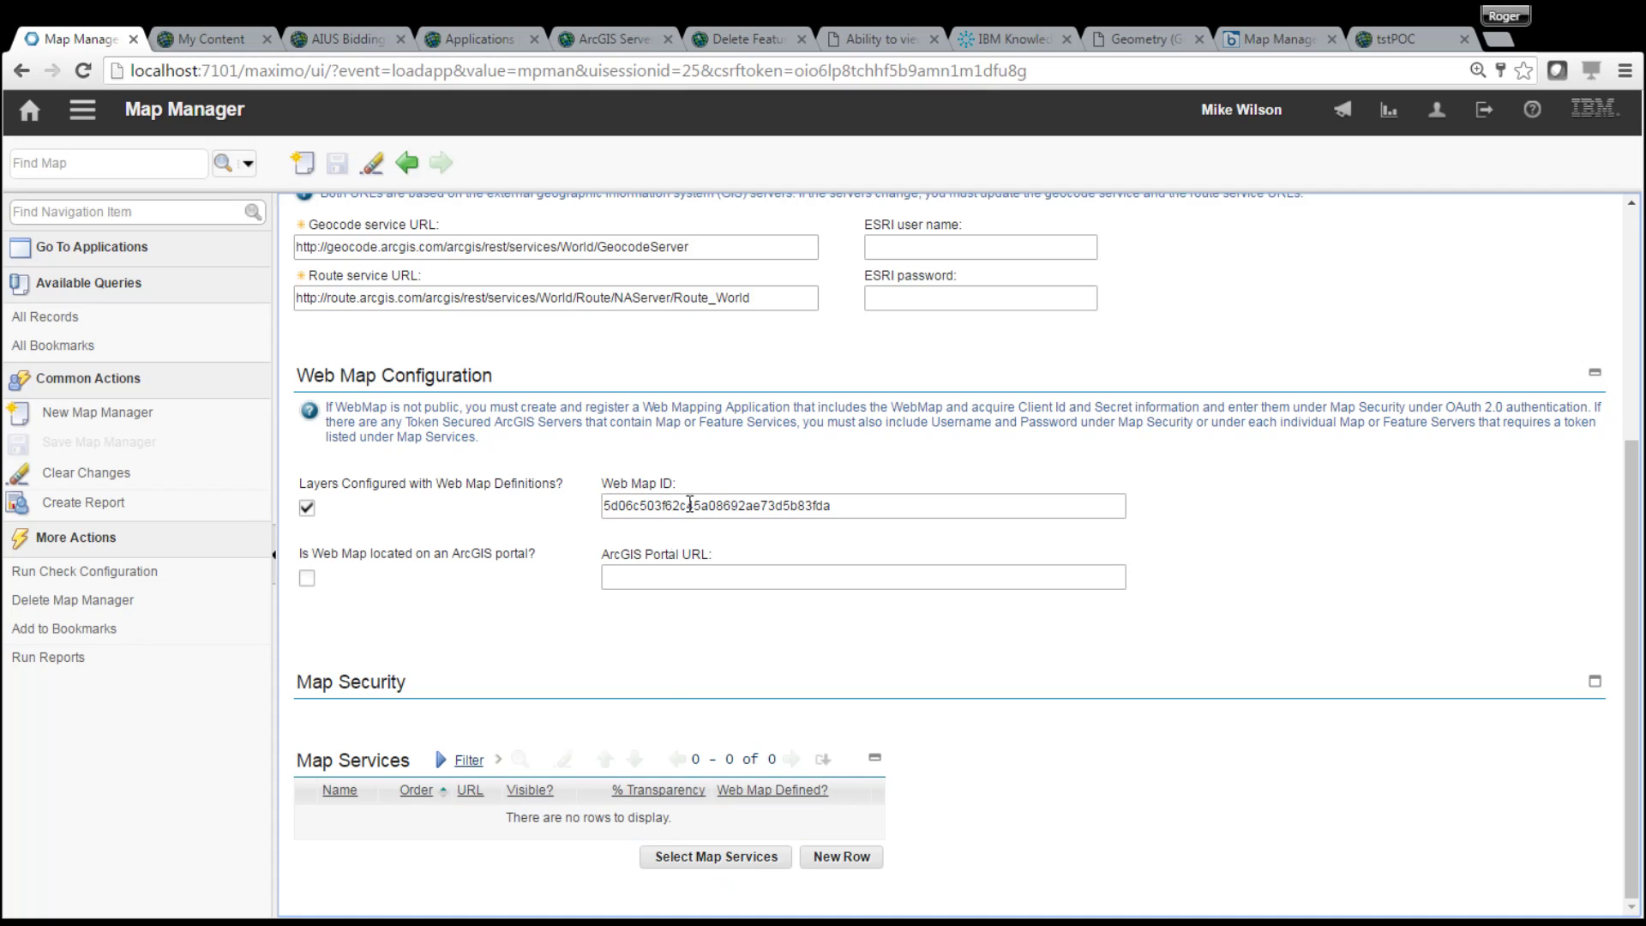
Save the map with tstPOC's Web Map ID 97601a71afea48b88cf6a5cac40ceaba and view its selectable map services without adding any
click(1405, 39)
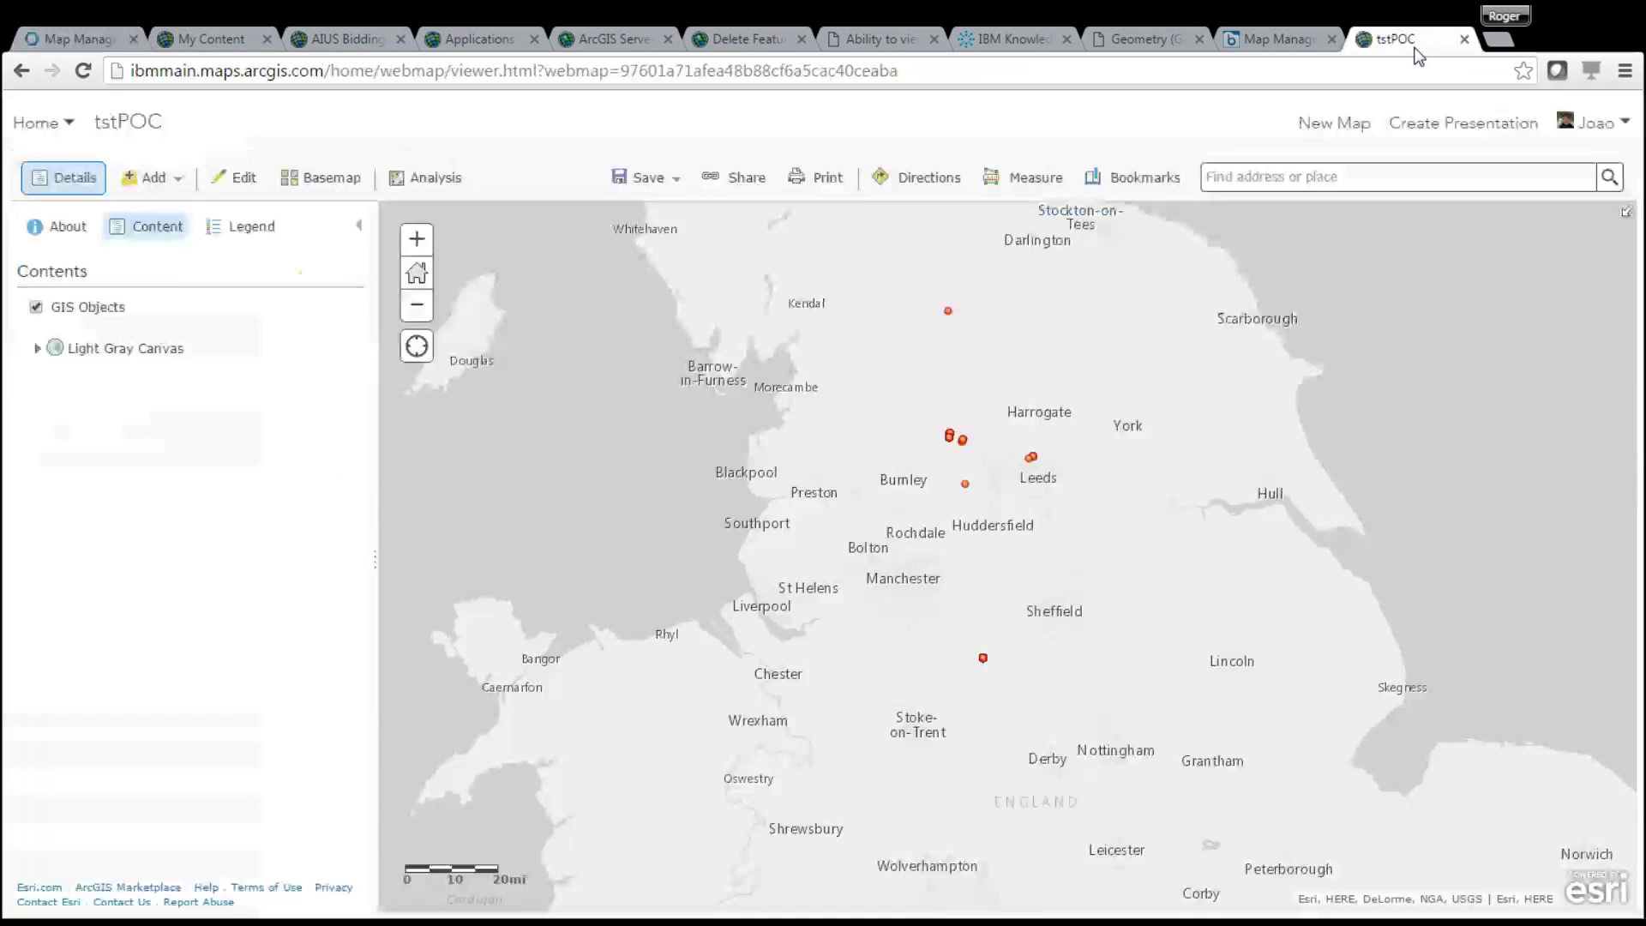
double_click(794, 72)
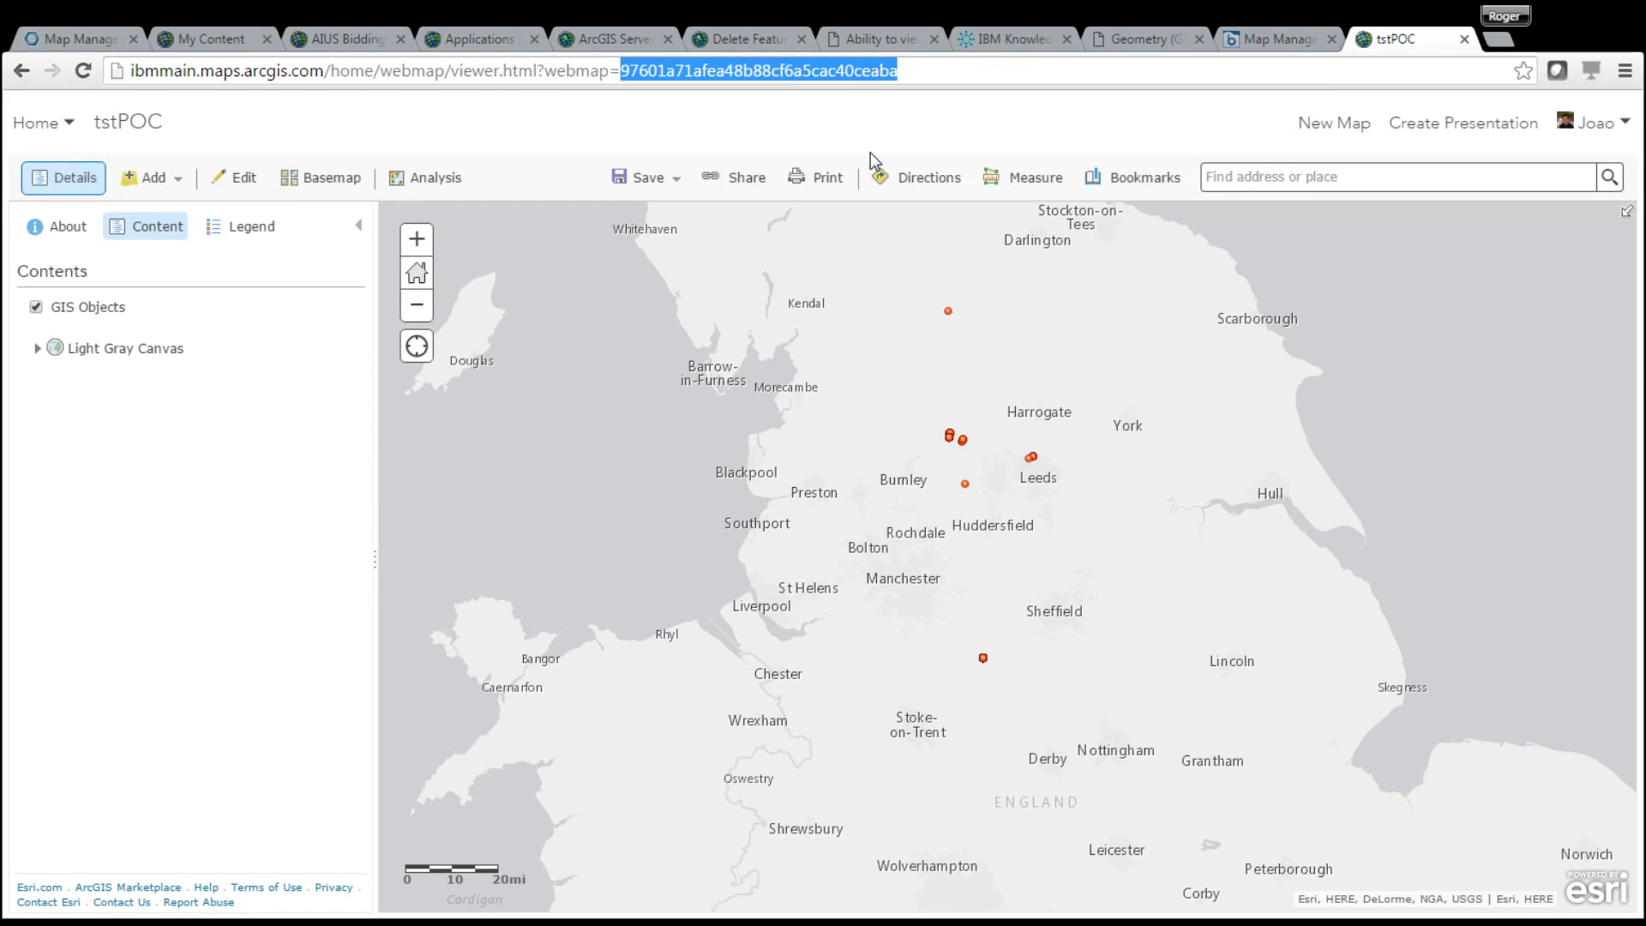
click(75, 41)
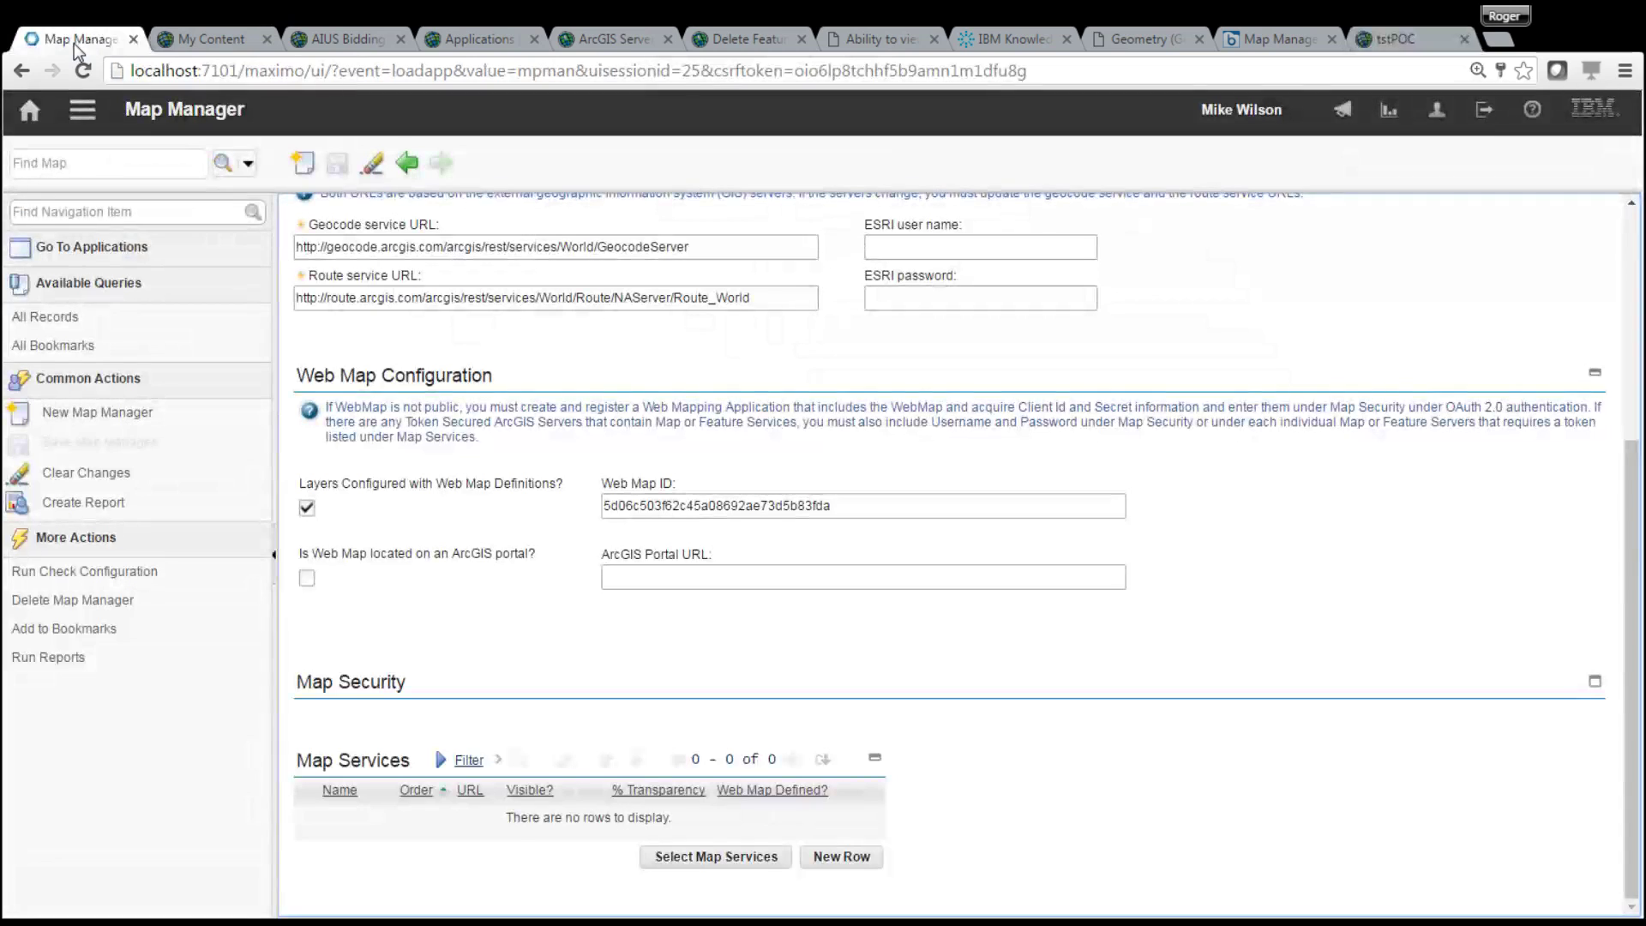
double_click(790, 508)
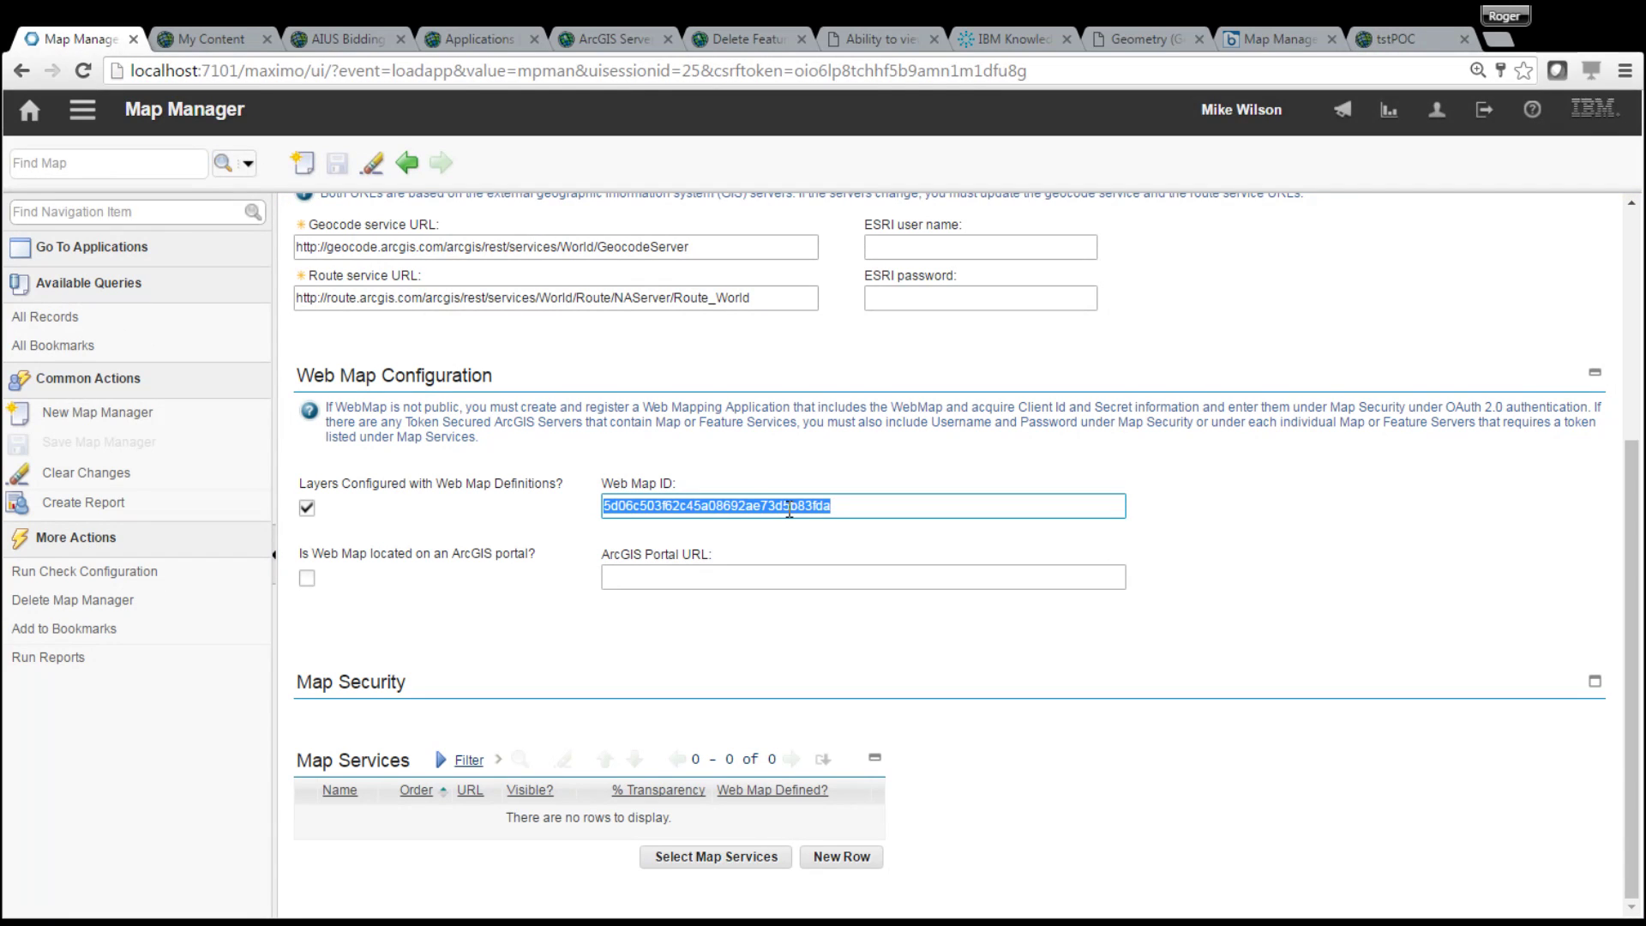
text(97601a71afea48b88cf6a5cac4fceaba)
click(336, 162)
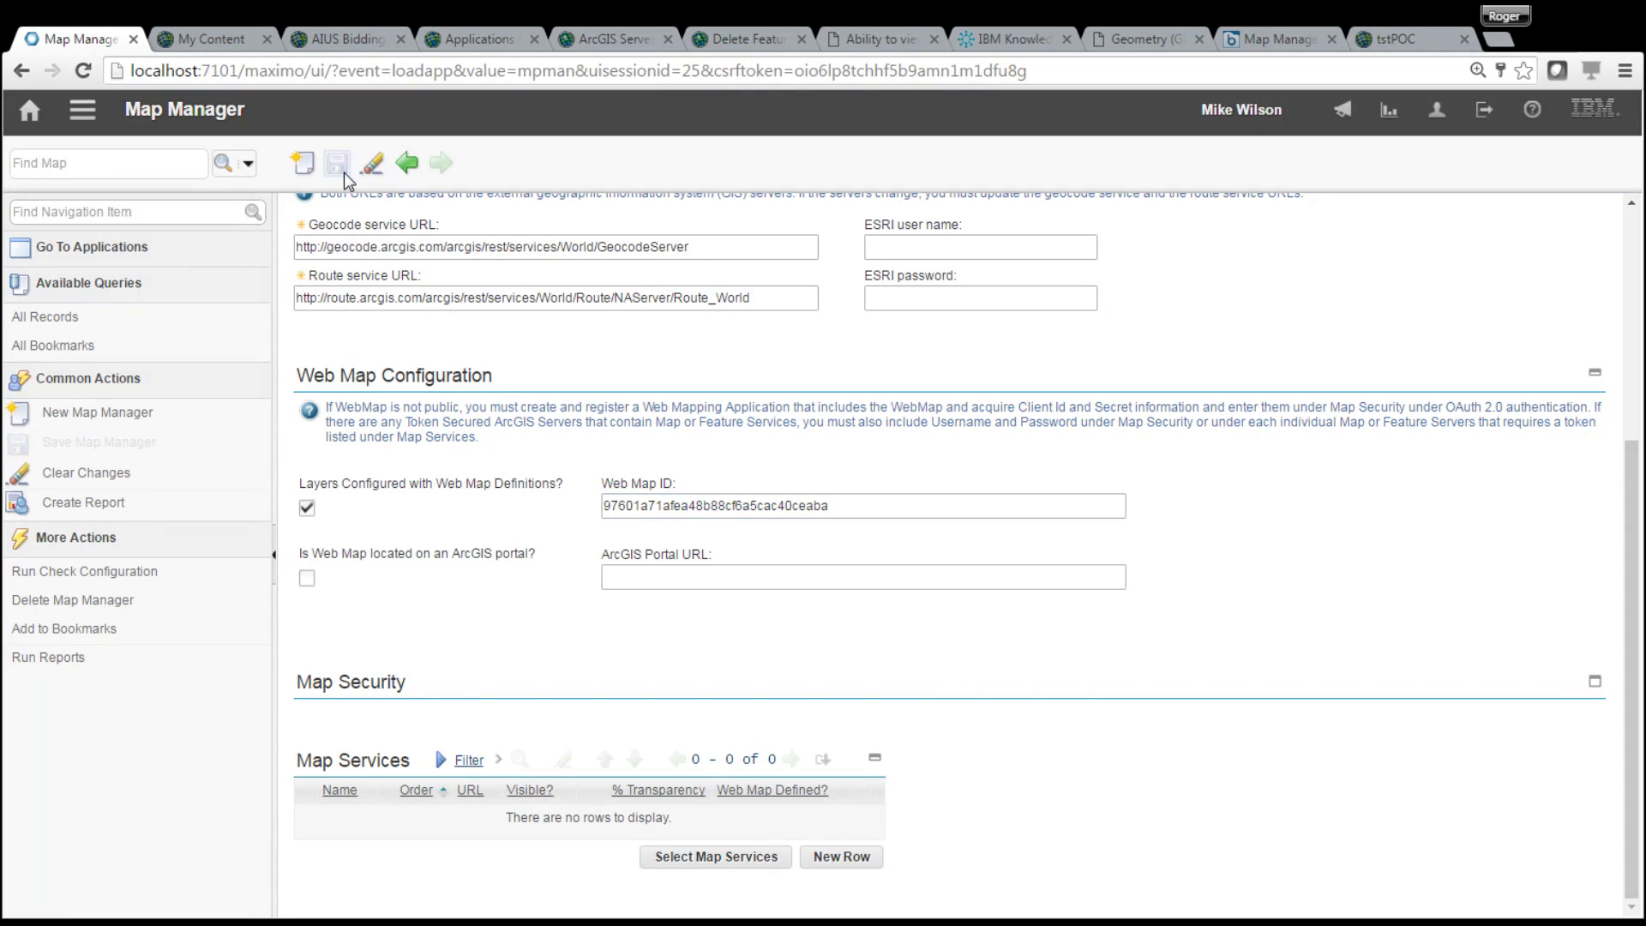
click(767, 855)
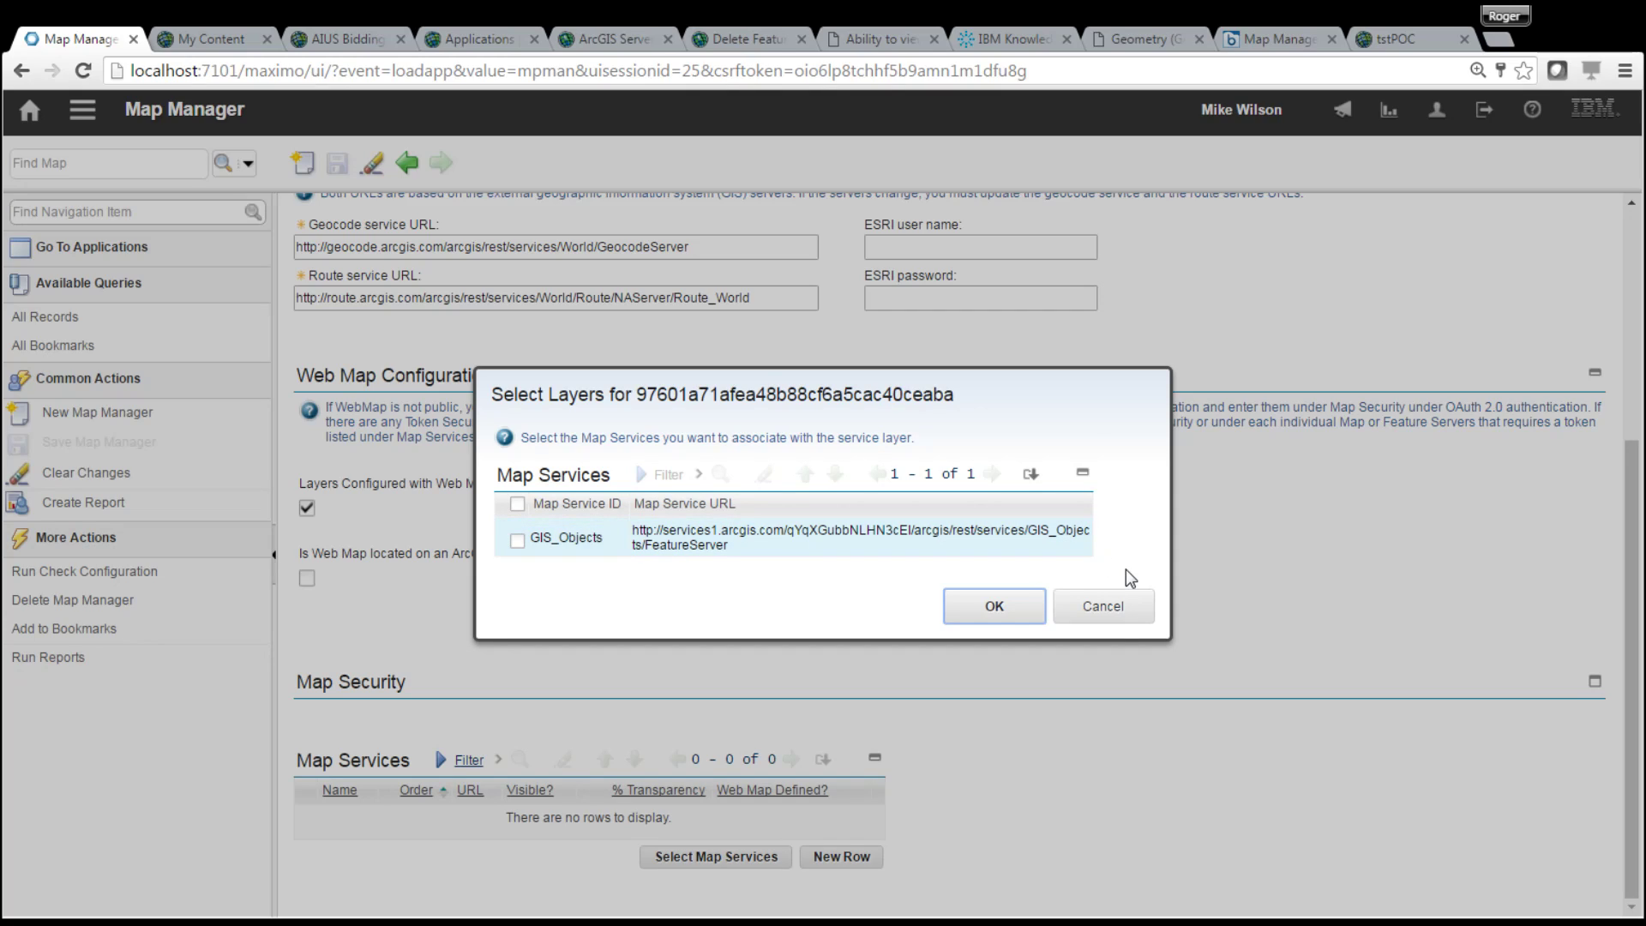
click(1114, 613)
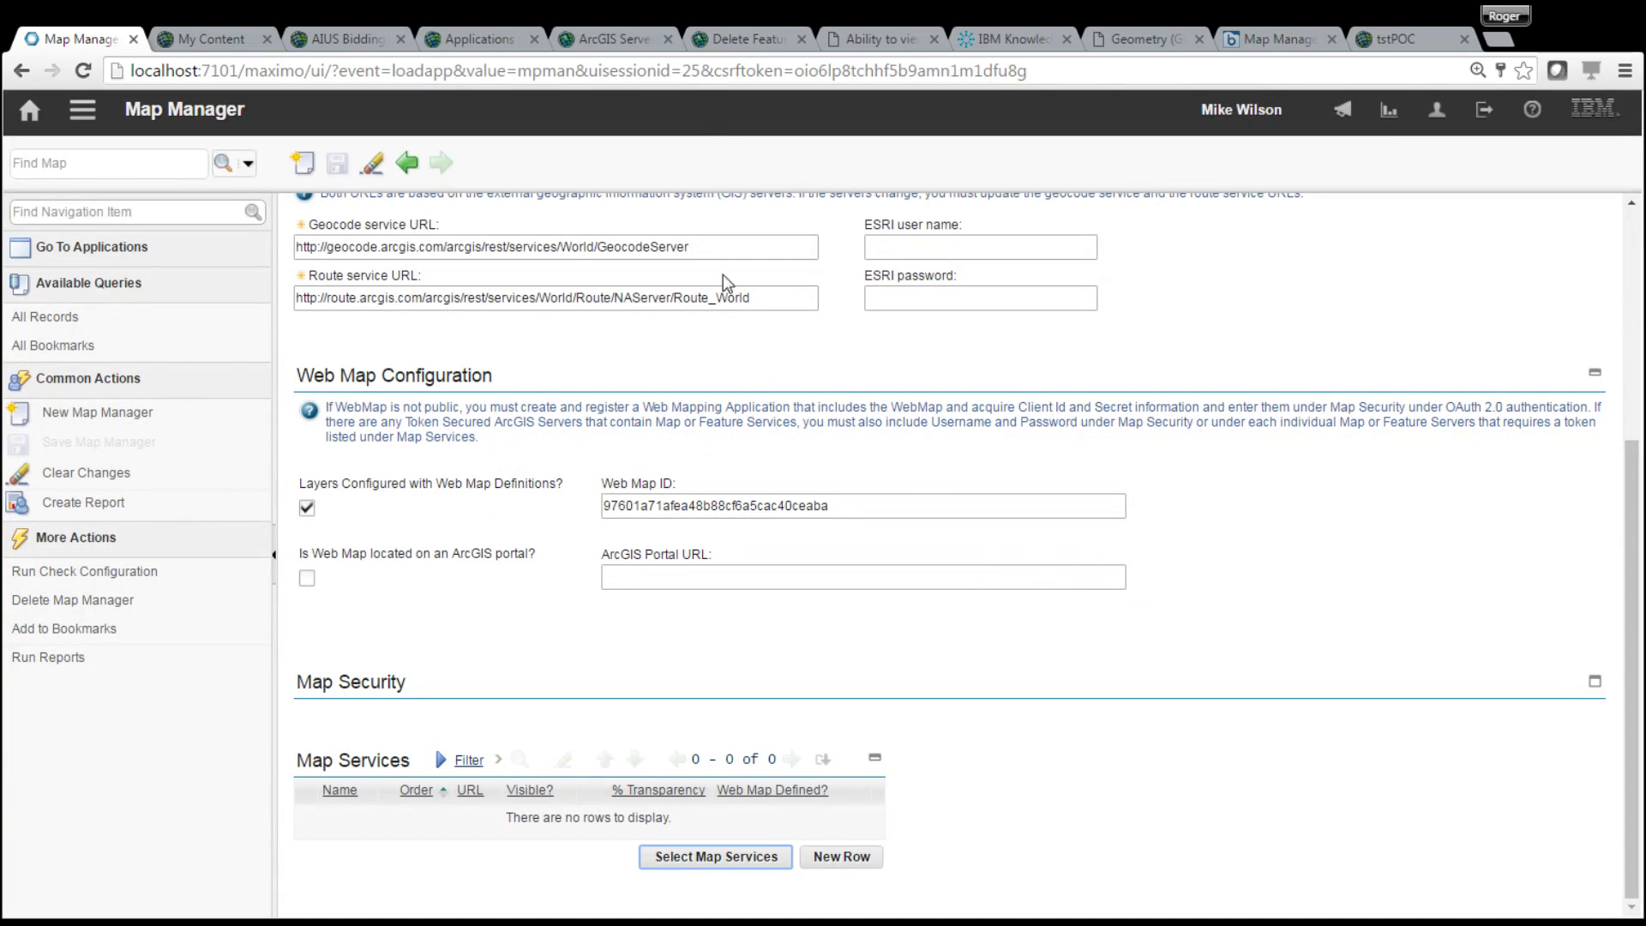
Save the map with the AIUS Bidding Locations Web Map ID 5d06c503f62c45a08692ae73d5b83fda and try to select its map services
click(330, 47)
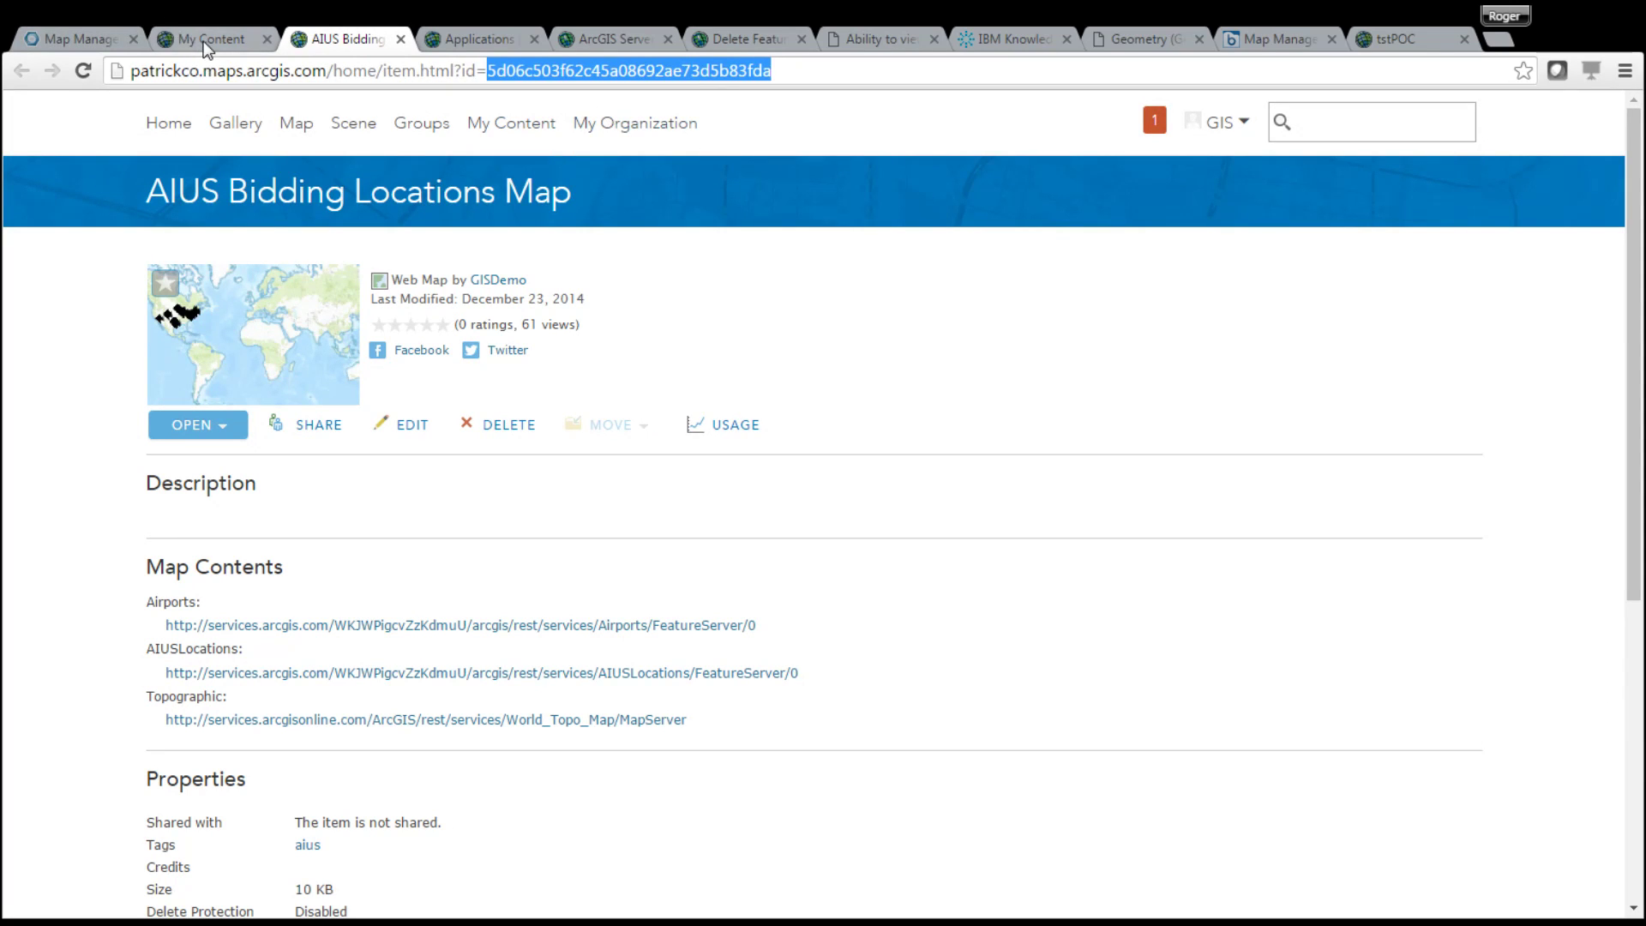
click(79, 39)
double_click(683, 506)
key(ctrl+v)
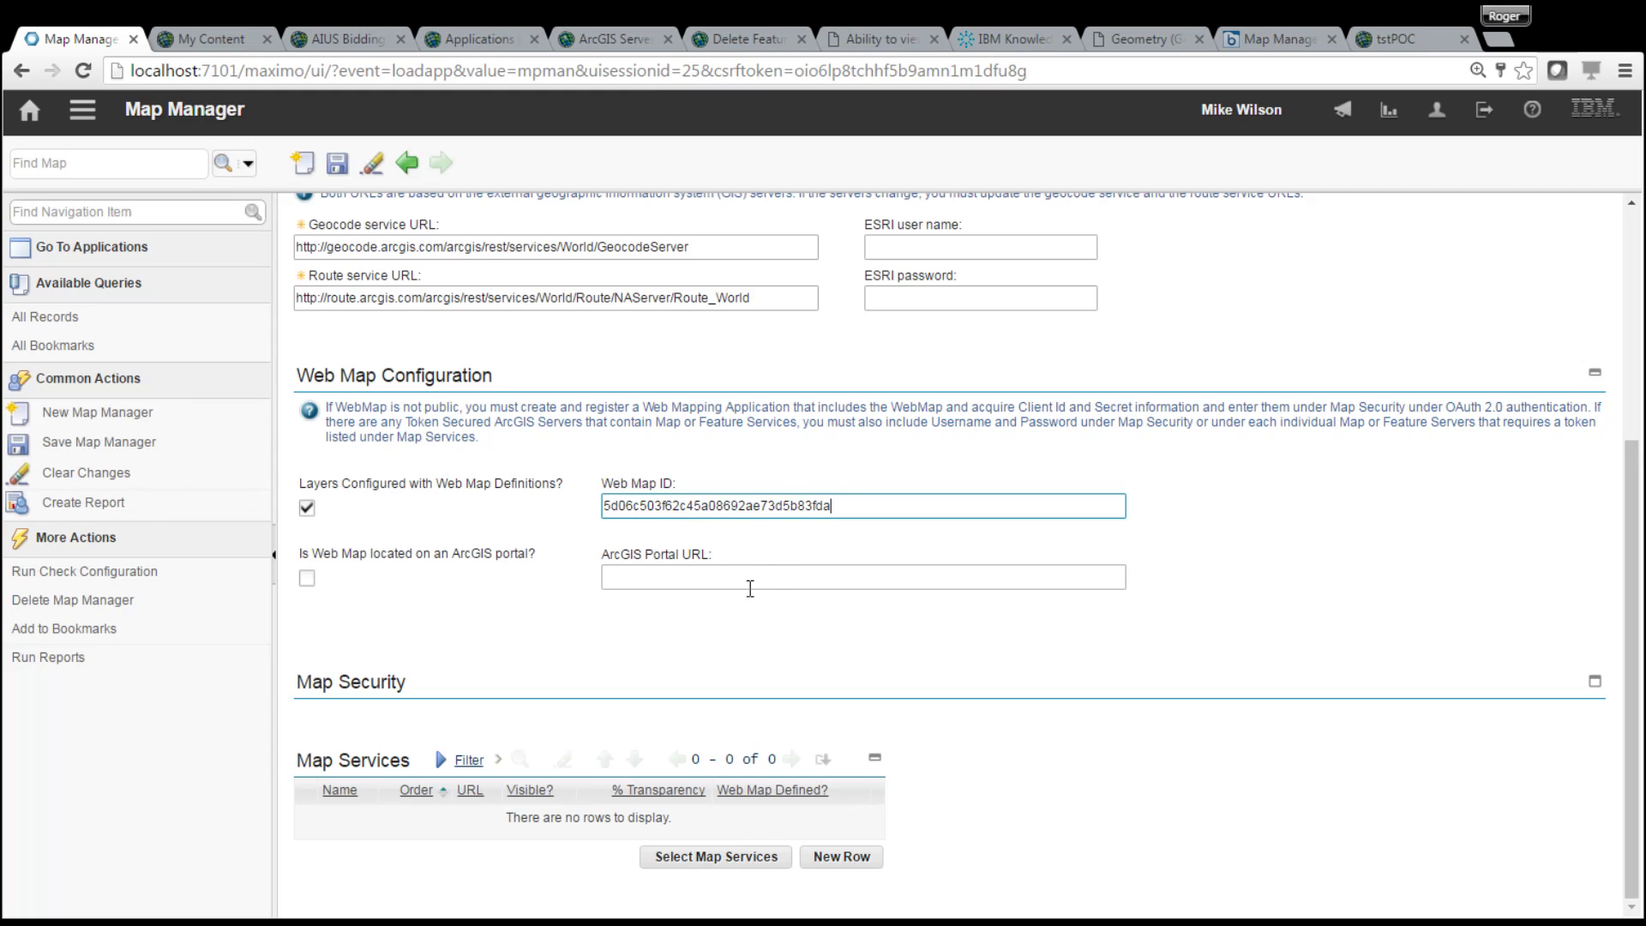
click(337, 163)
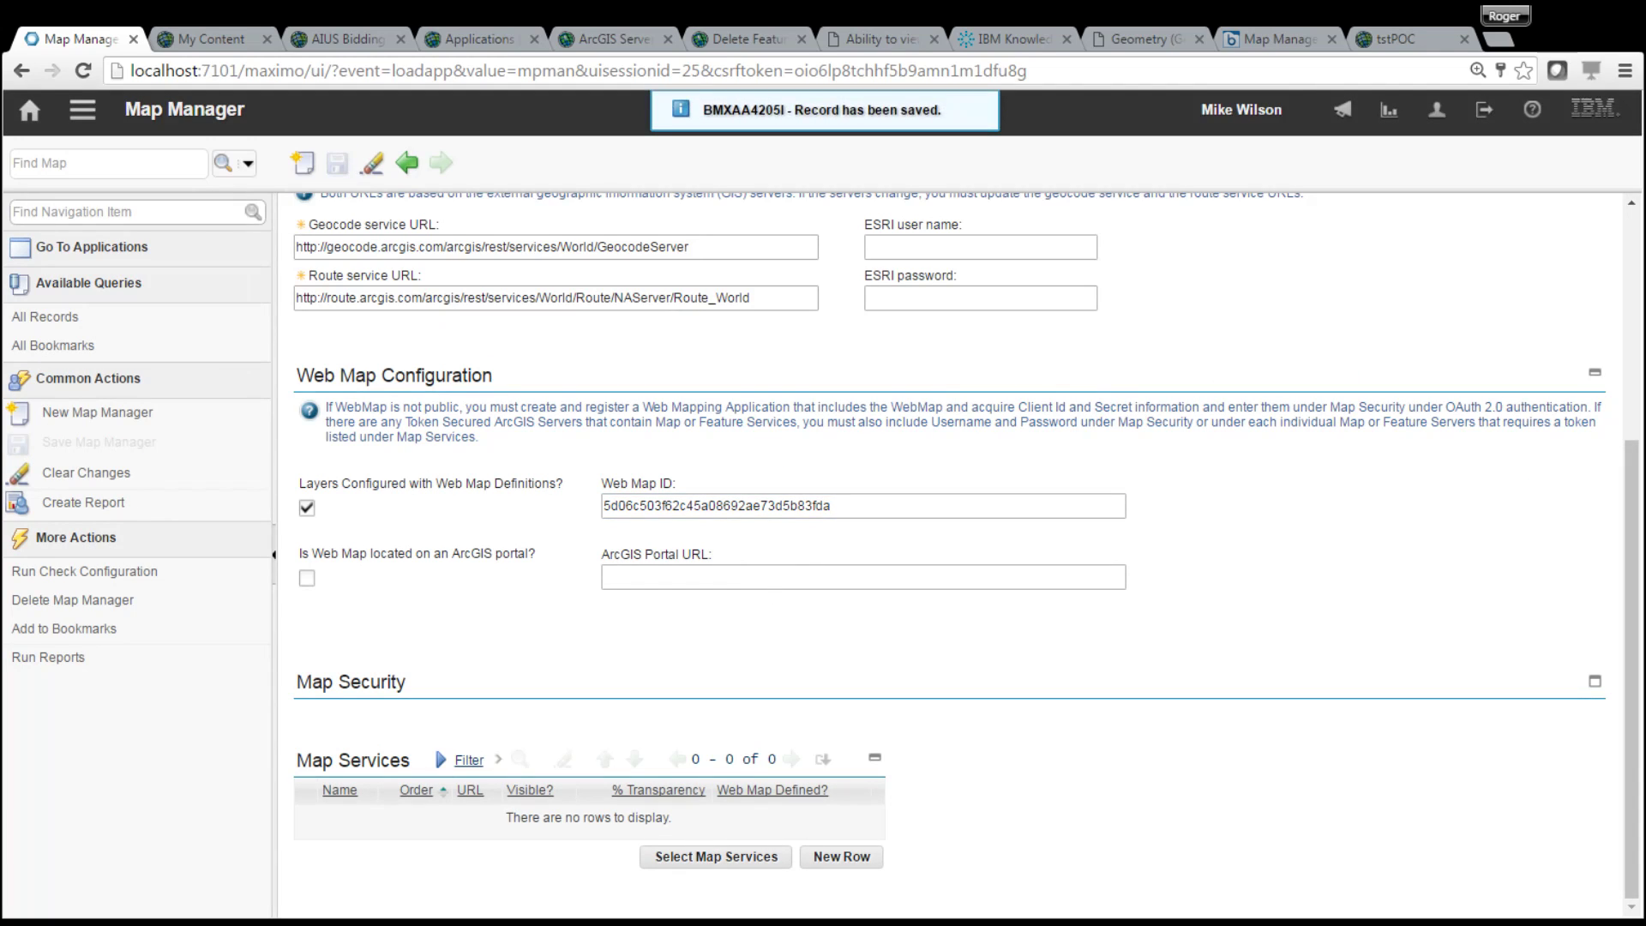
click(724, 856)
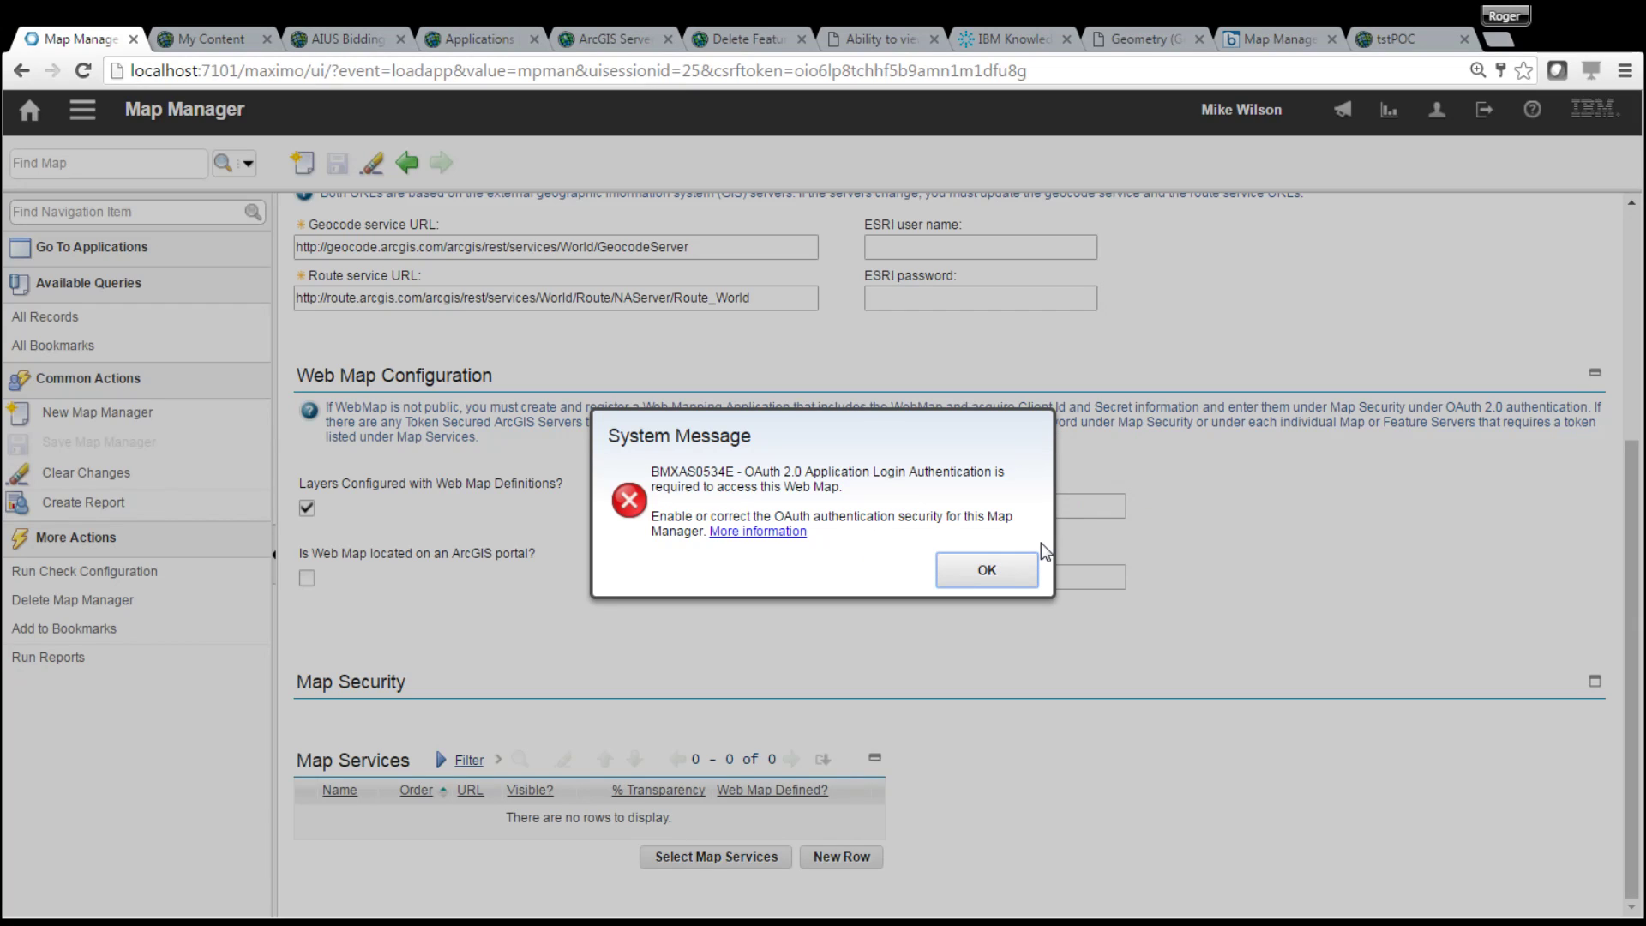
click(993, 573)
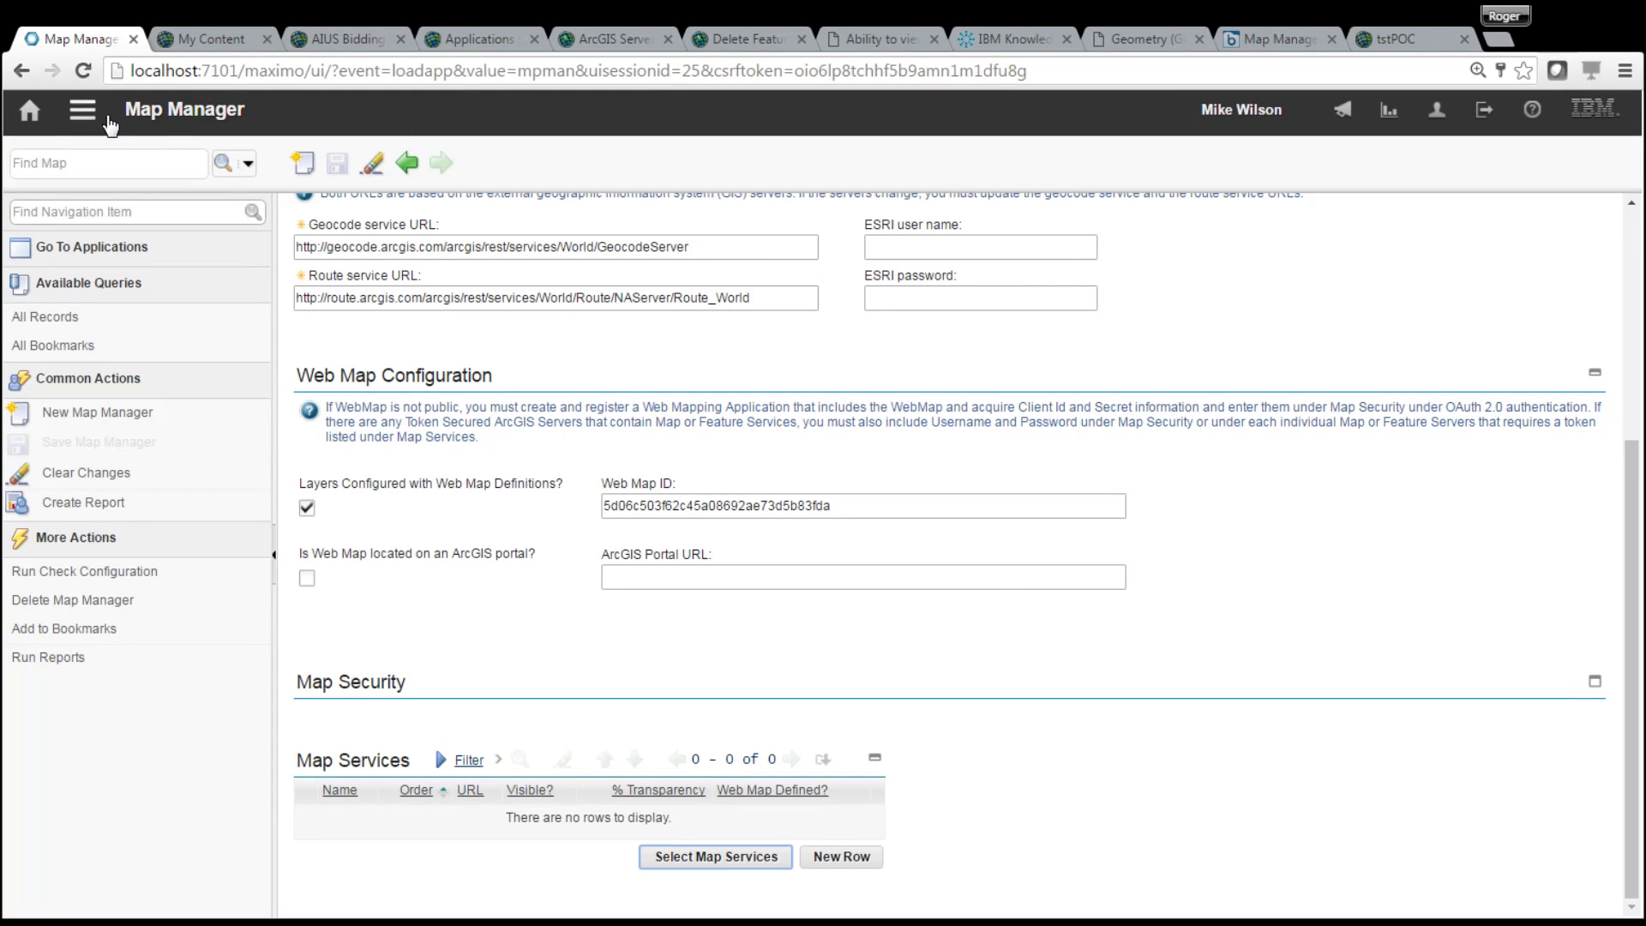
Open location OFF-5-12 in the Locations application and try to display its web map
click(89, 114)
mouse_move(180, 137)
click(343, 163)
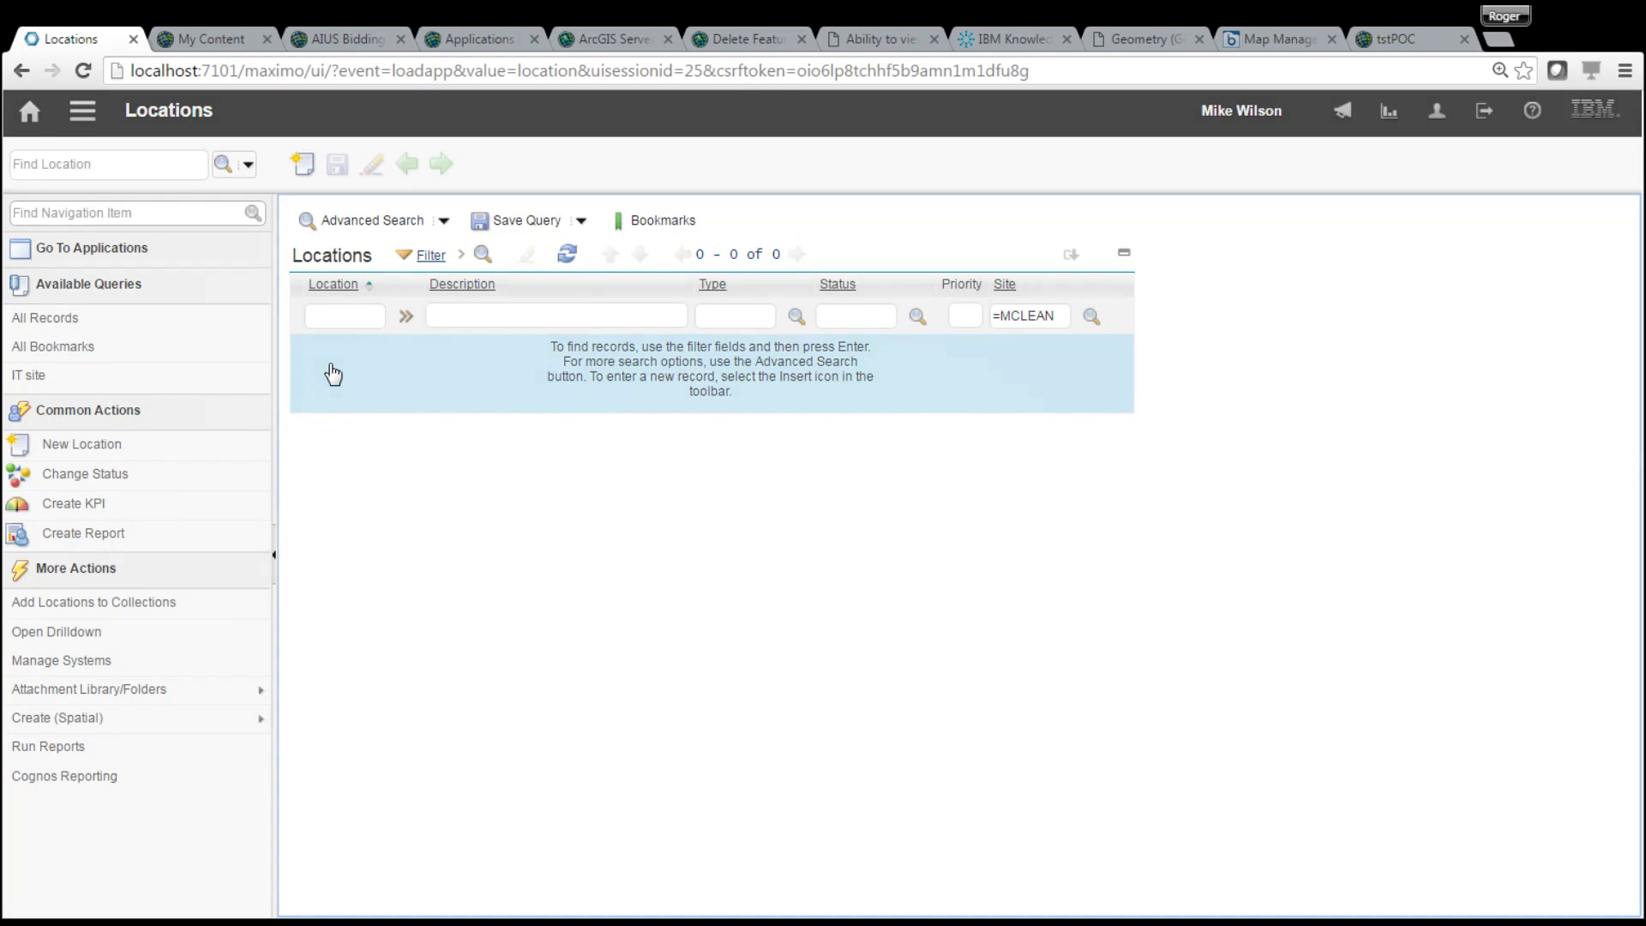
click(335, 548)
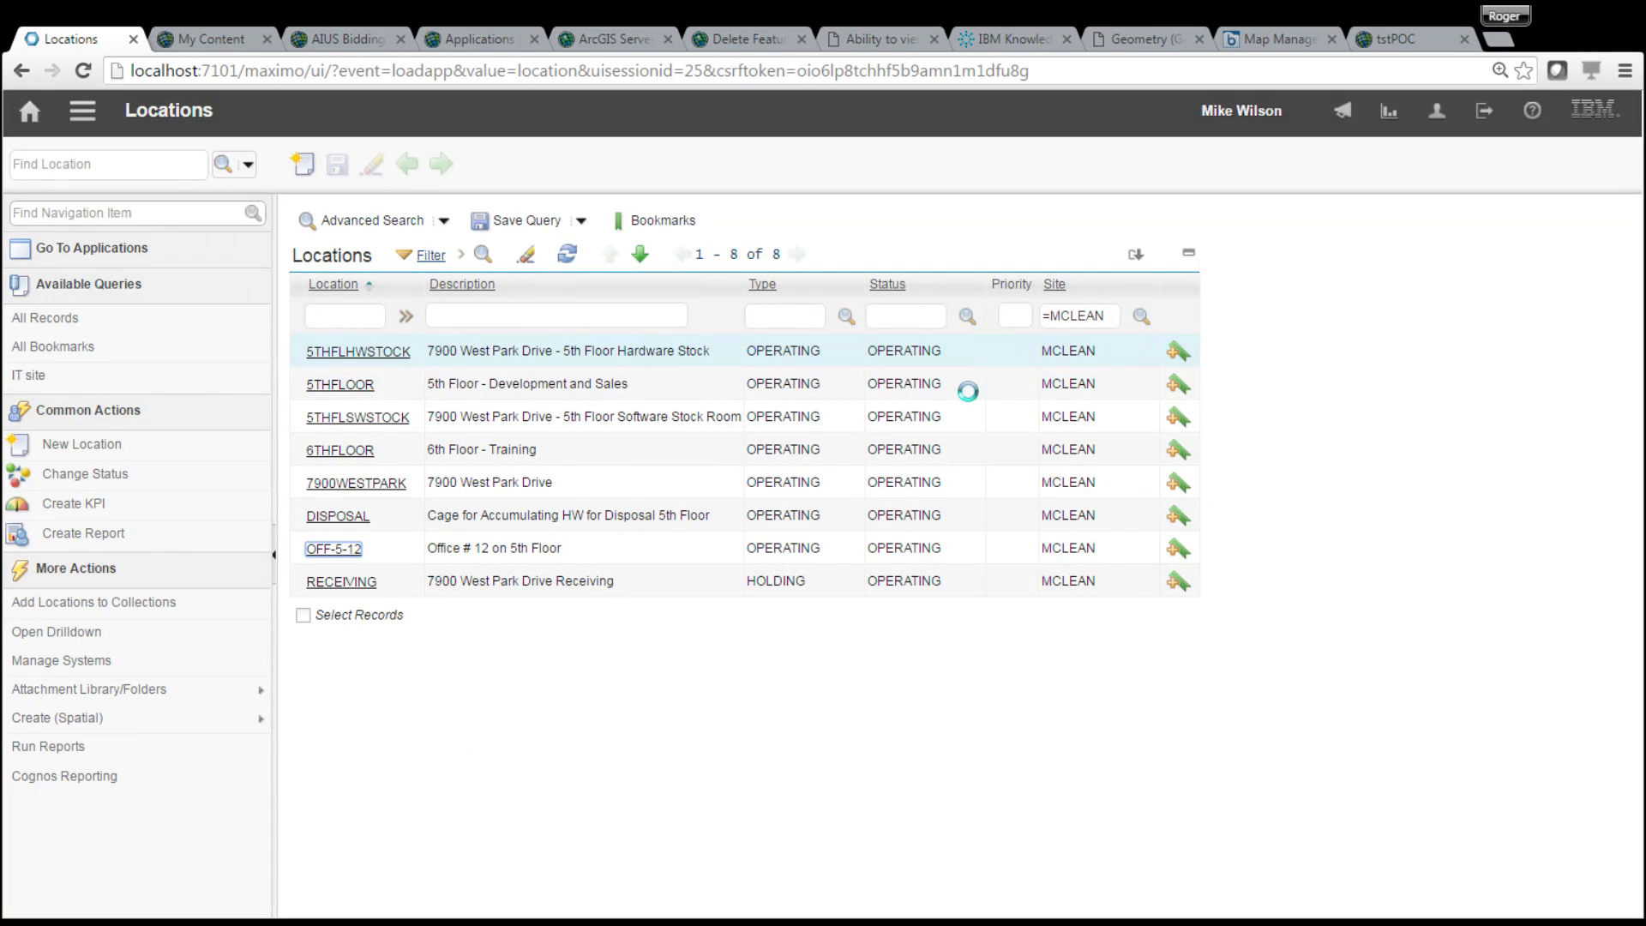
click(1058, 217)
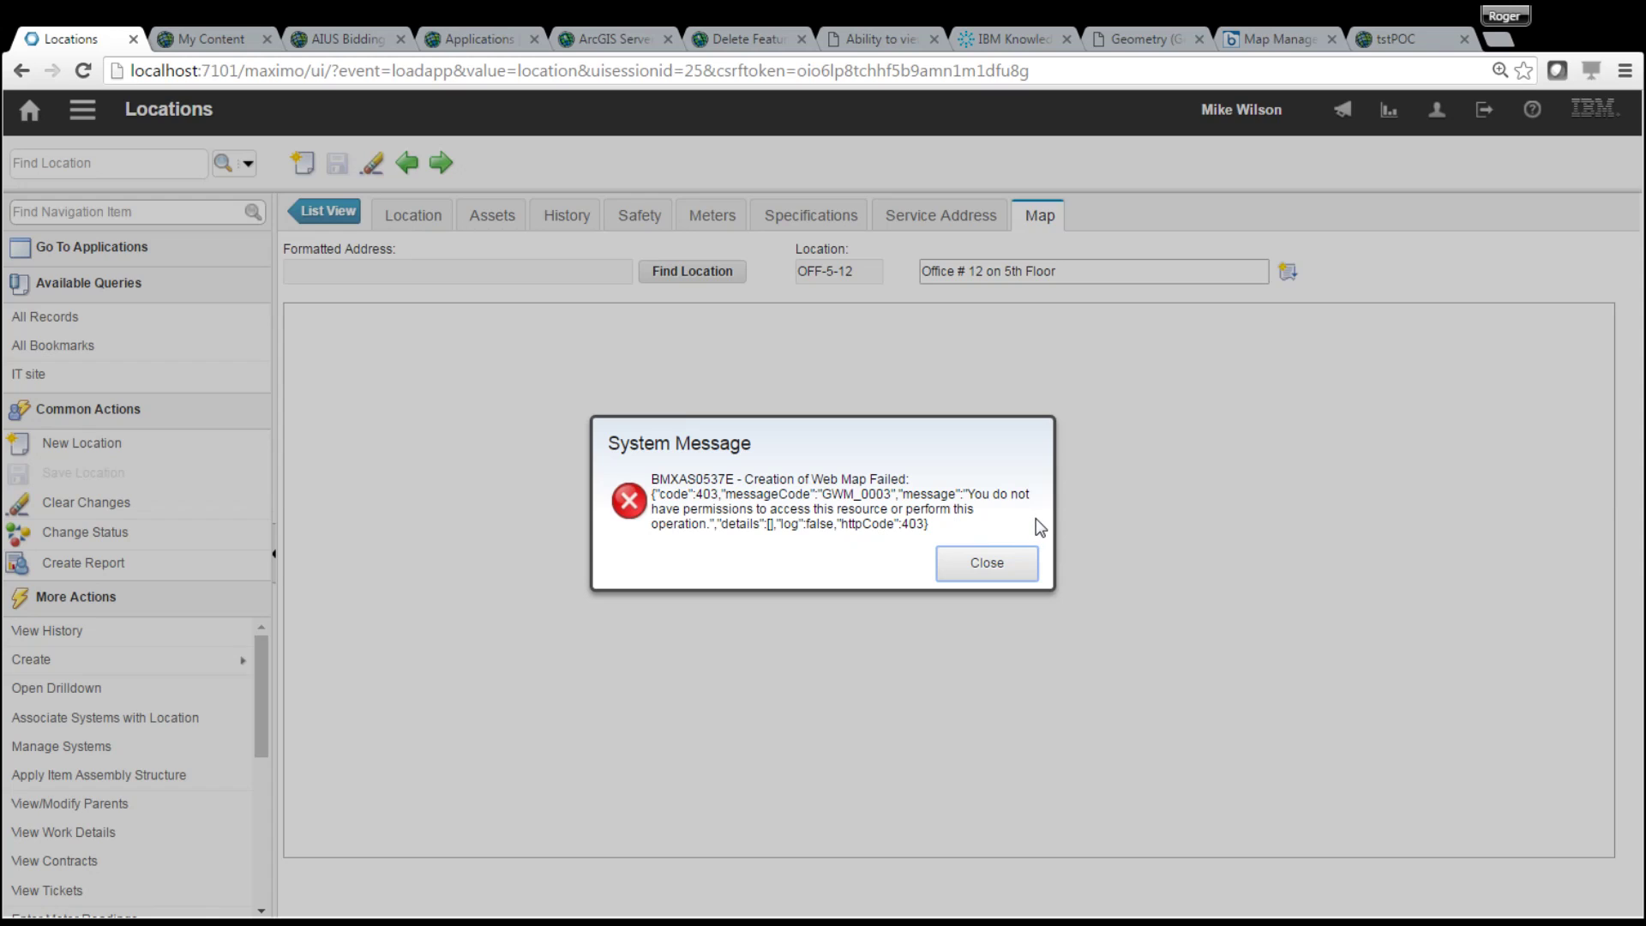
click(990, 564)
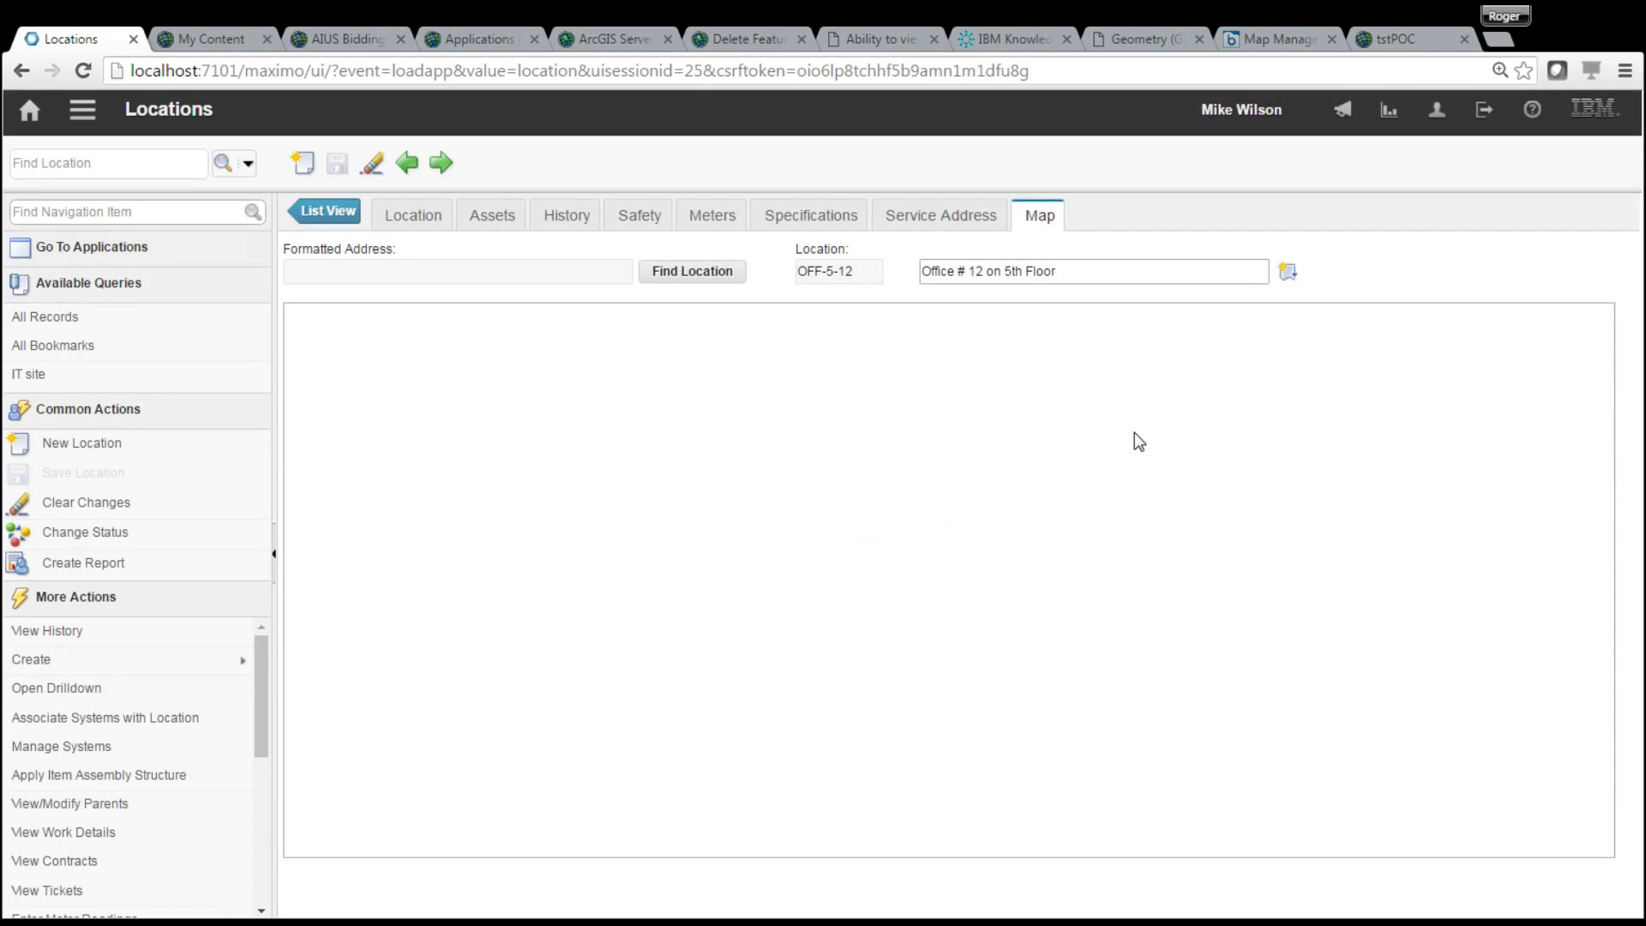
Return to Map Manager, open the WEBMAP1 record and expand its Web Map Configuration section
click(82, 109)
mouse_move(227, 136)
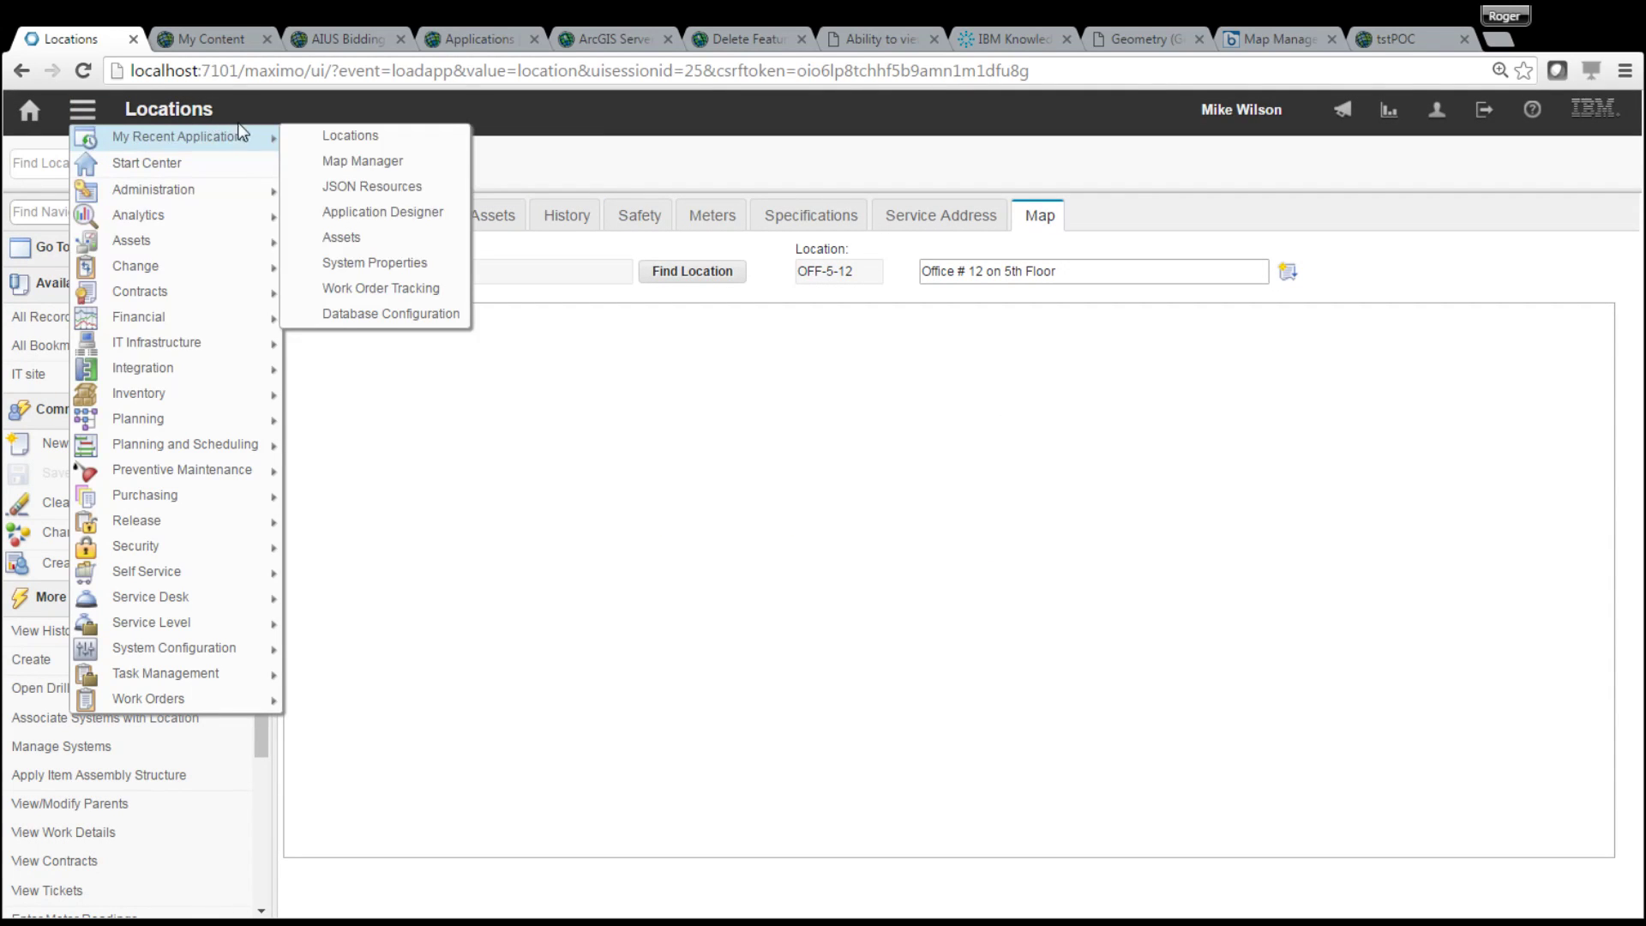
click(383, 163)
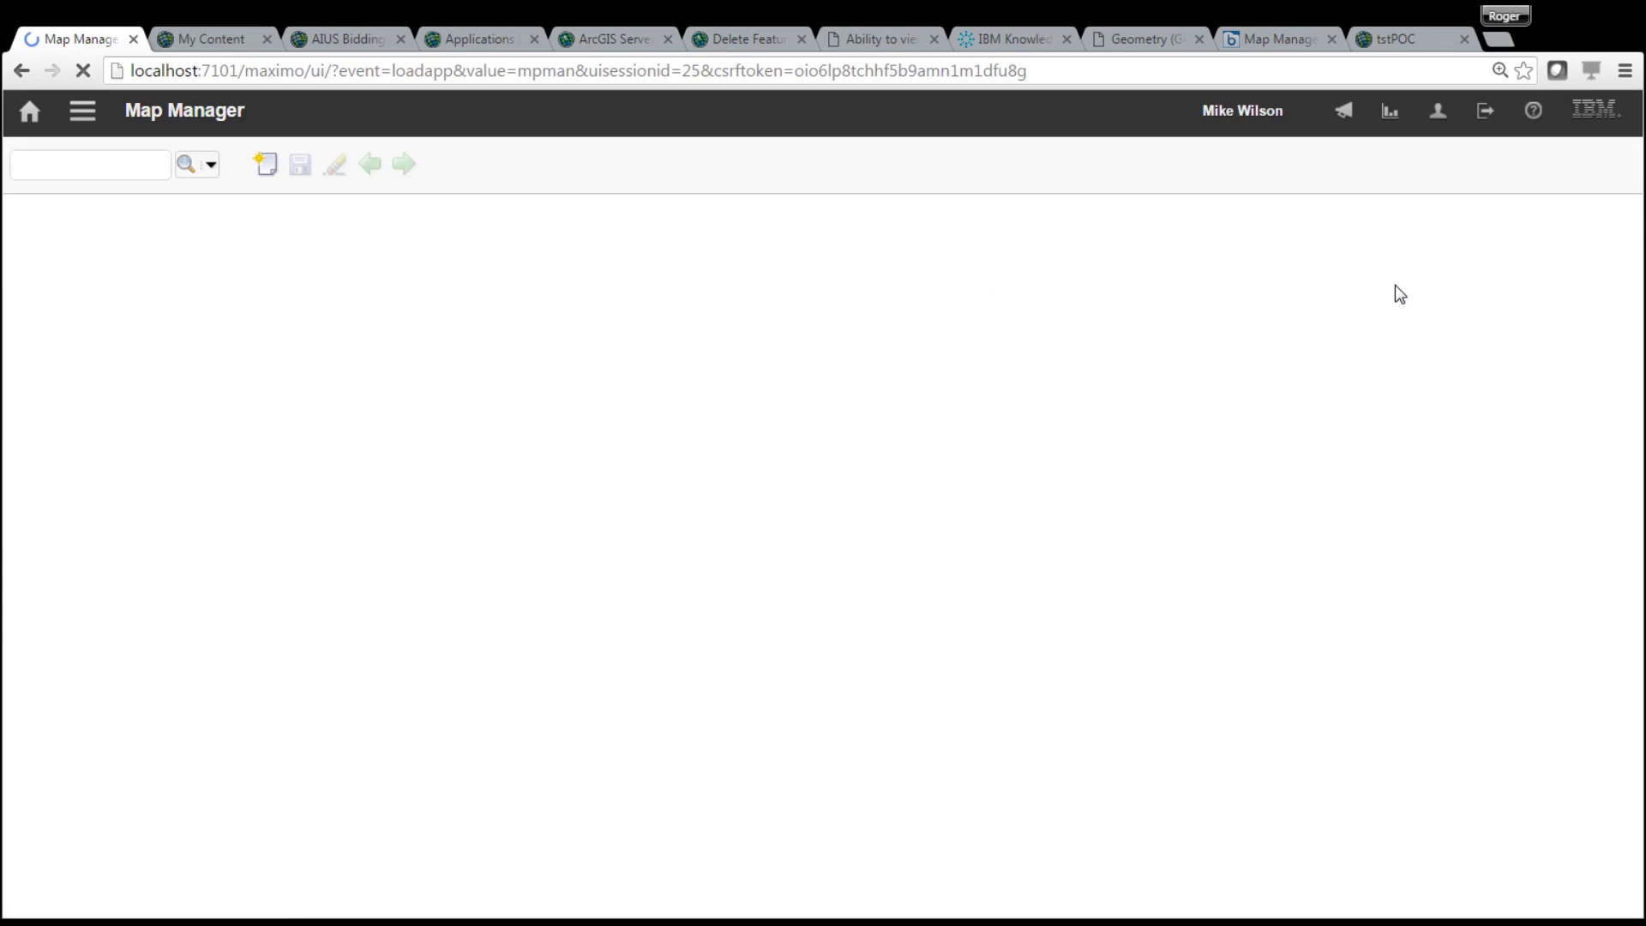
key(Return)
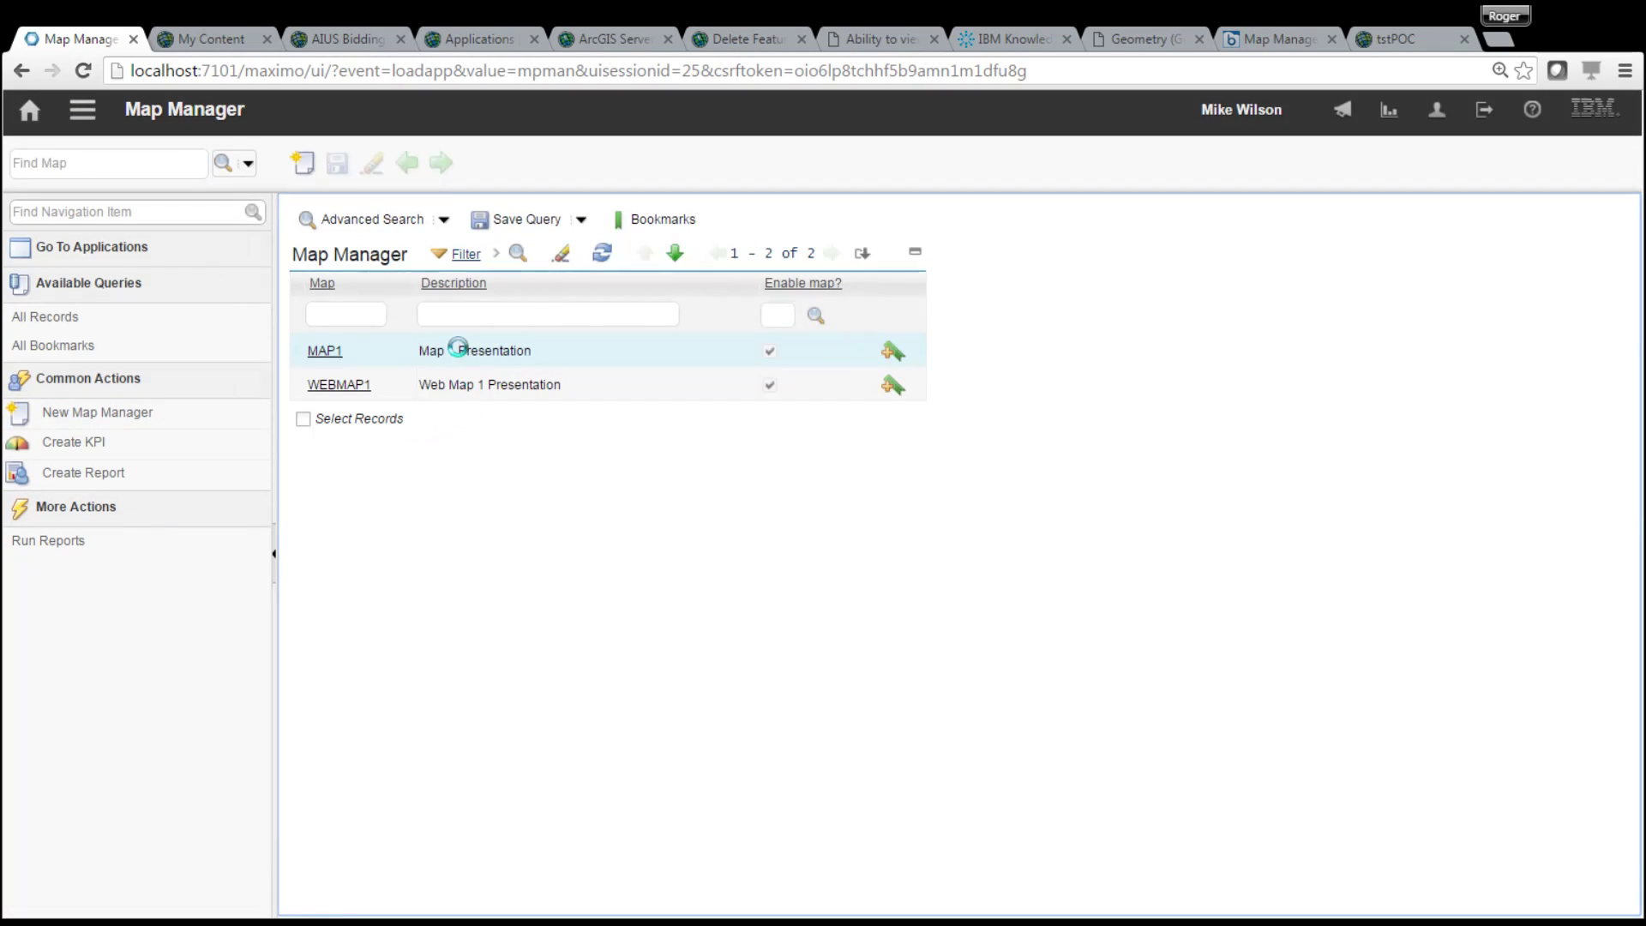
click(338, 385)
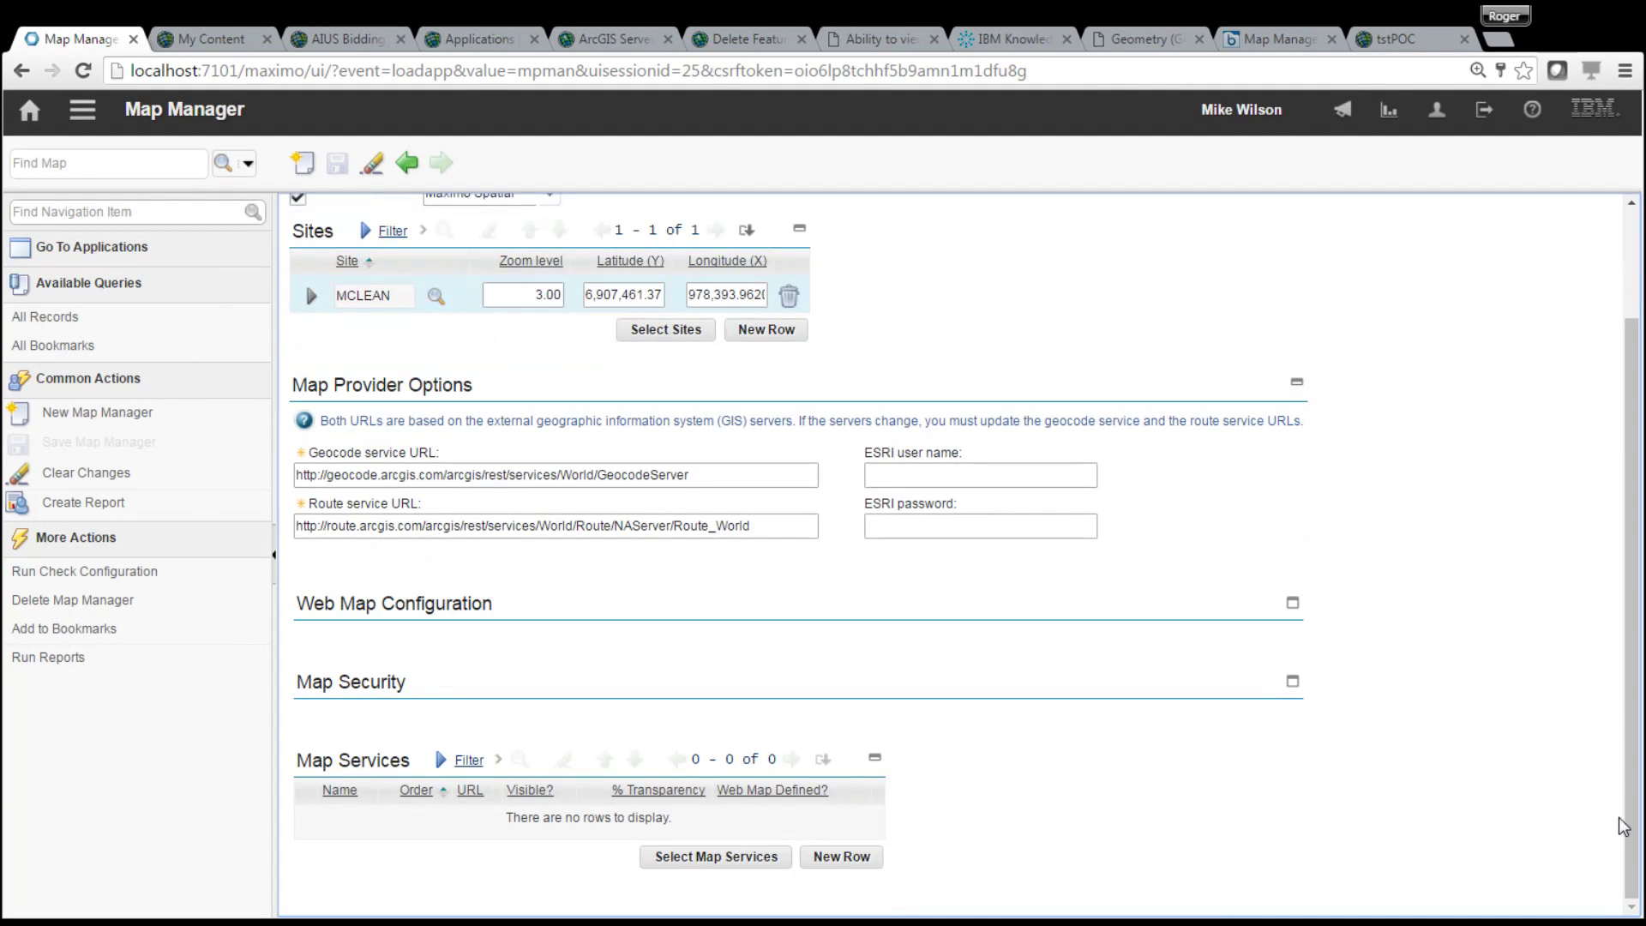
click(1295, 602)
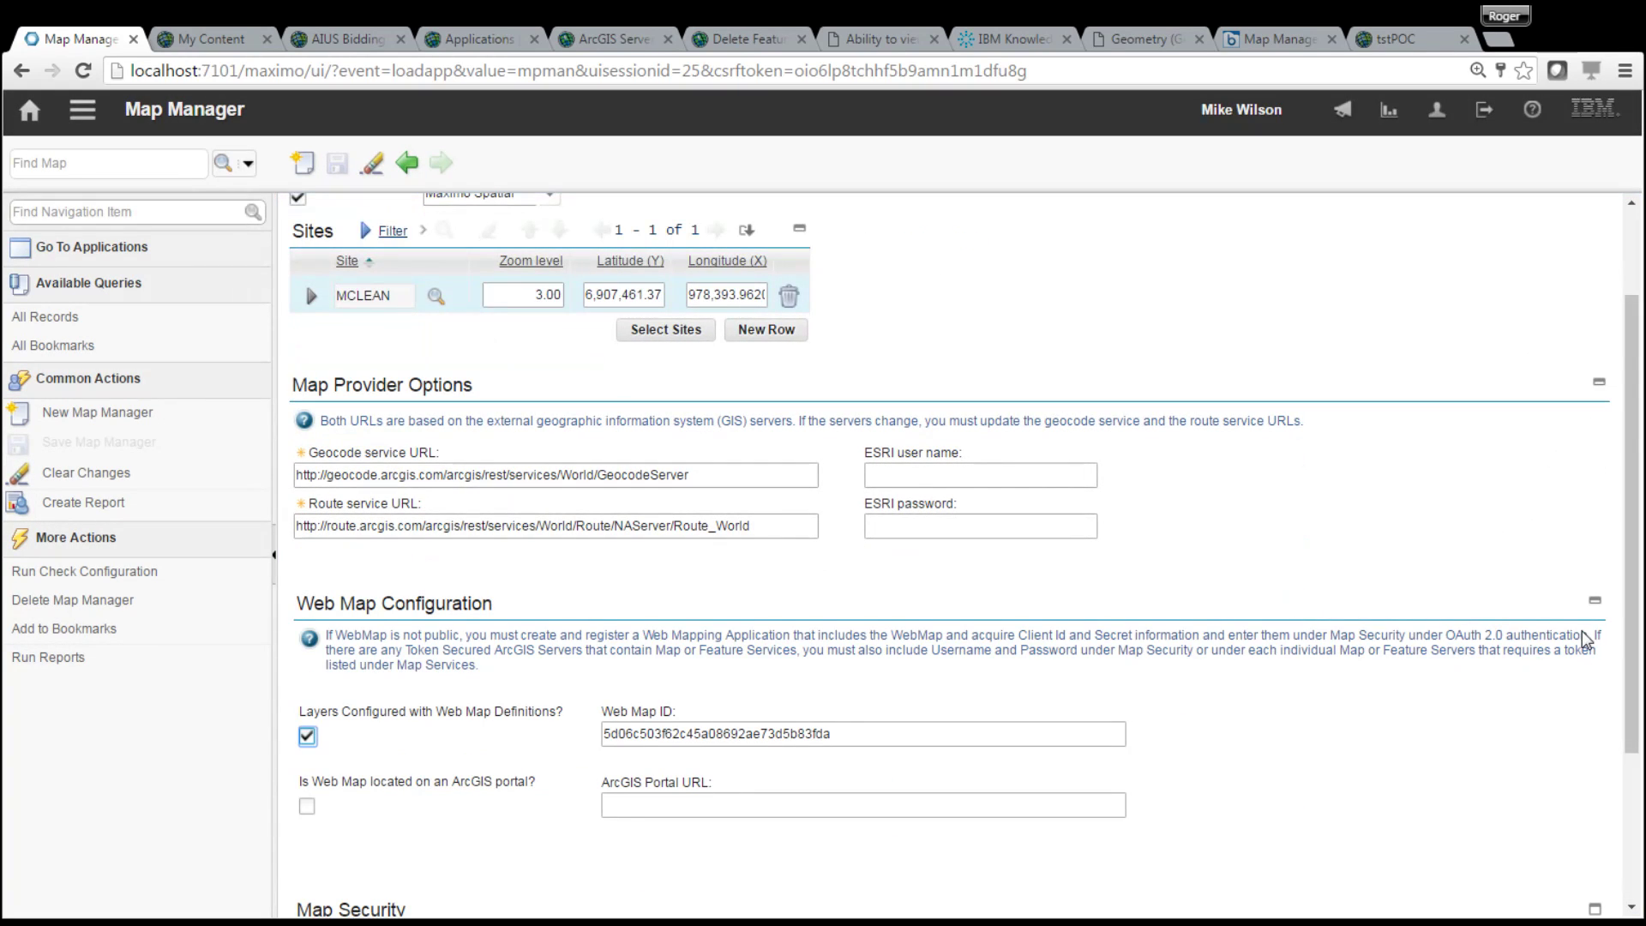
Expand the Map Security section and review the ArcGIS Server token-based and OAuth 2.0 authentication settings
drag(1630, 634, 1626, 857)
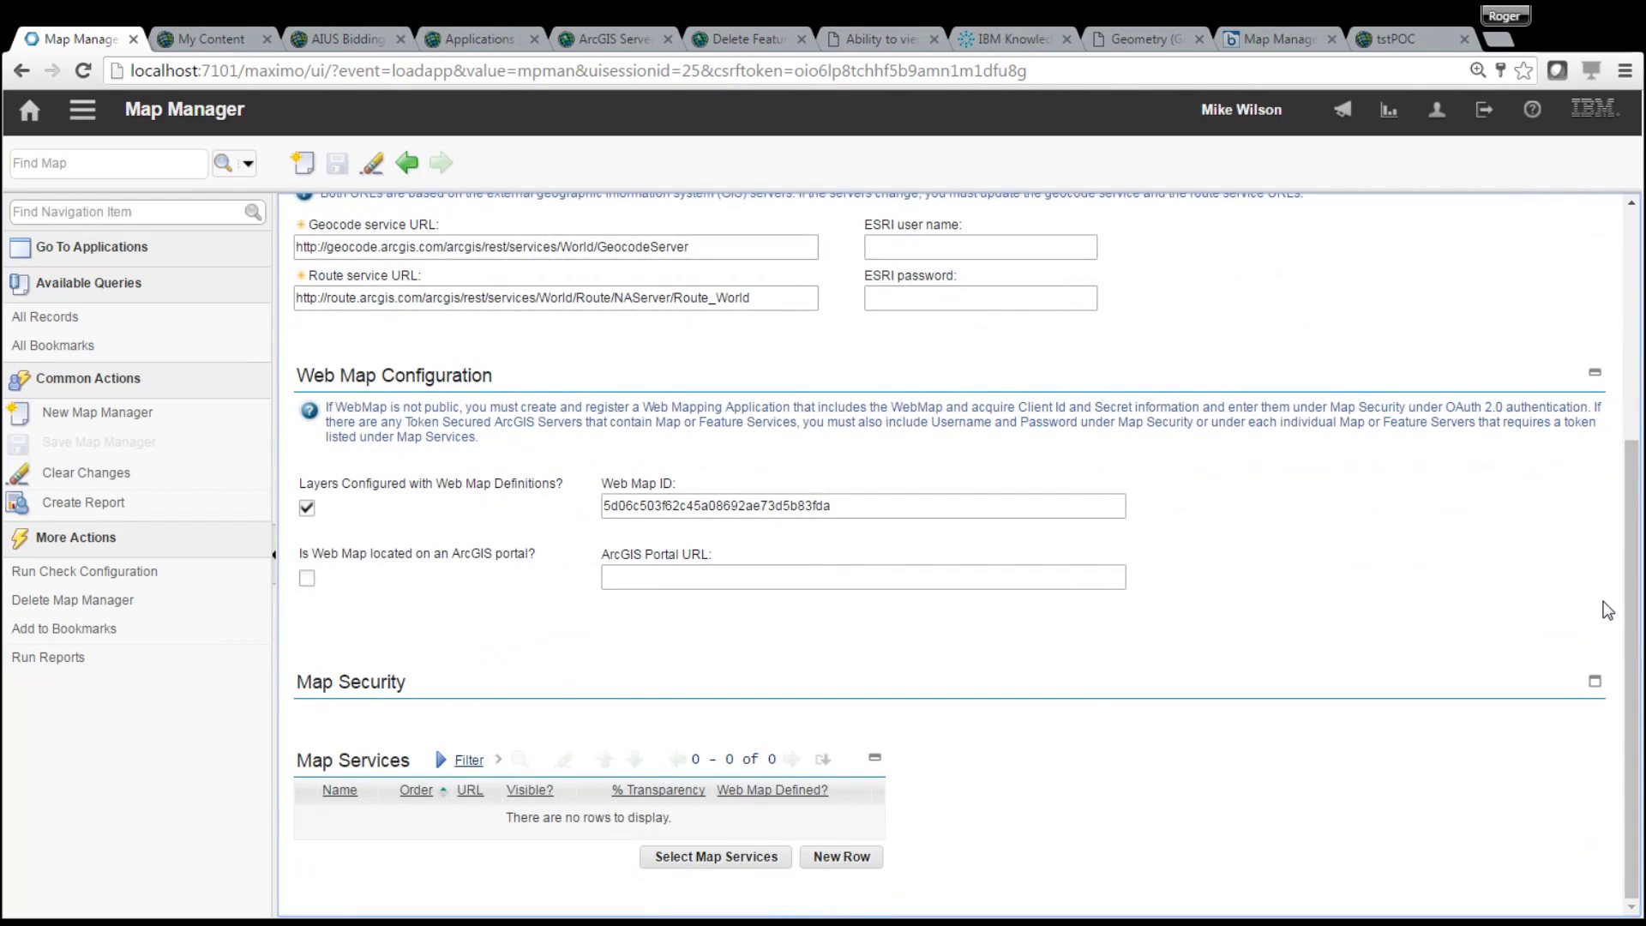
click(1595, 683)
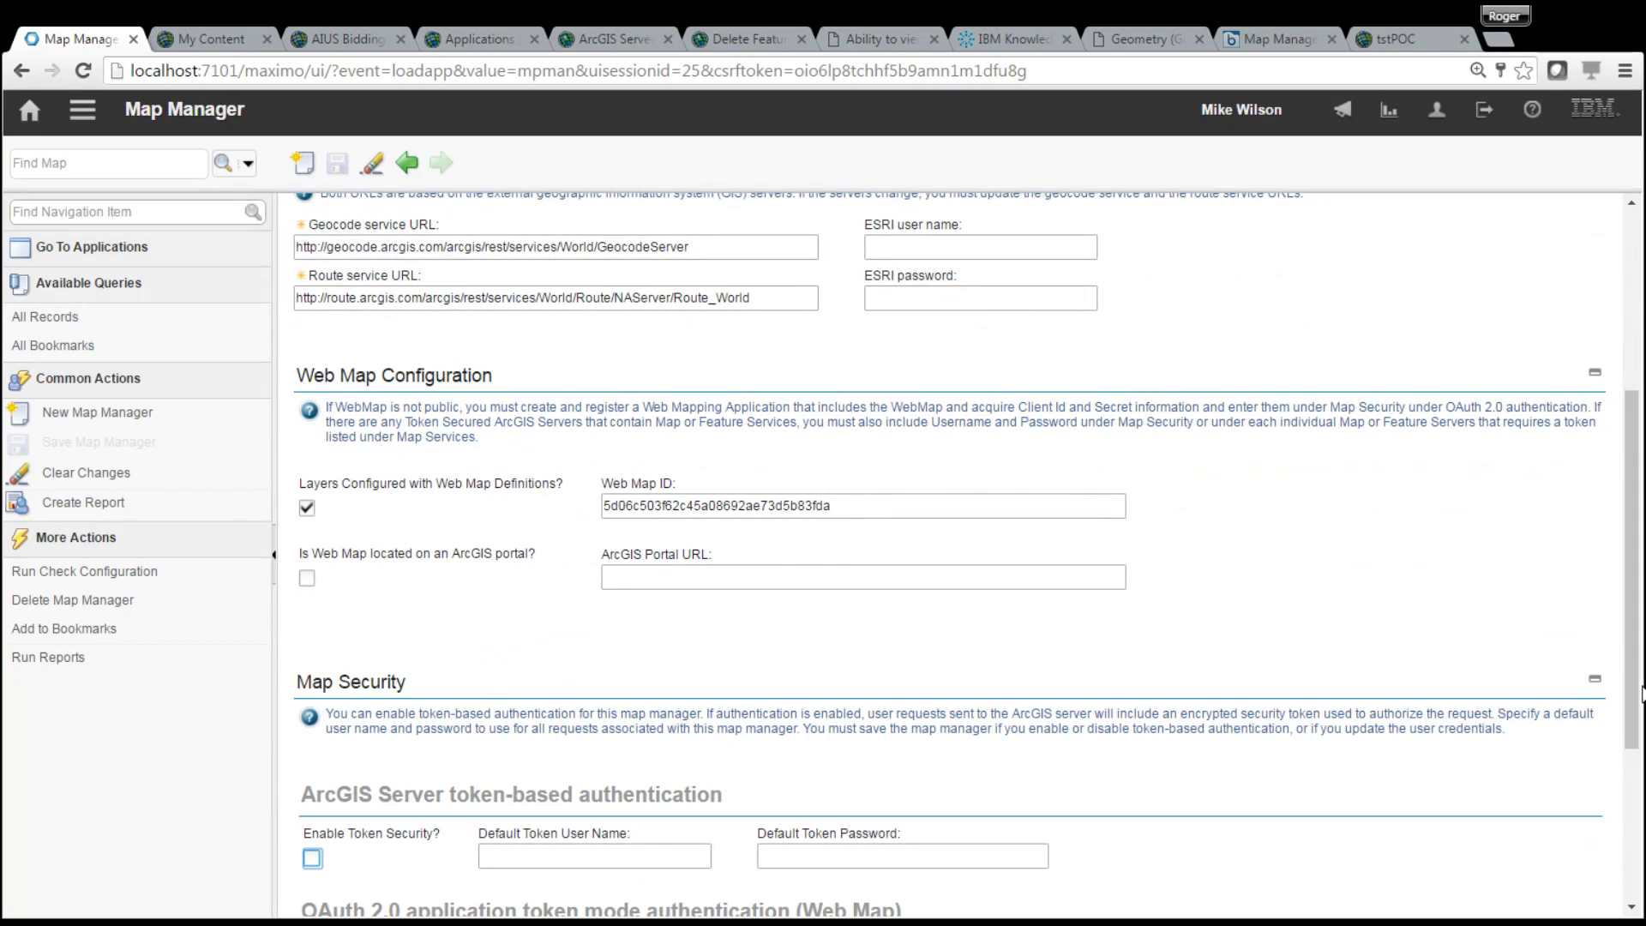
drag(1637, 718, 1618, 890)
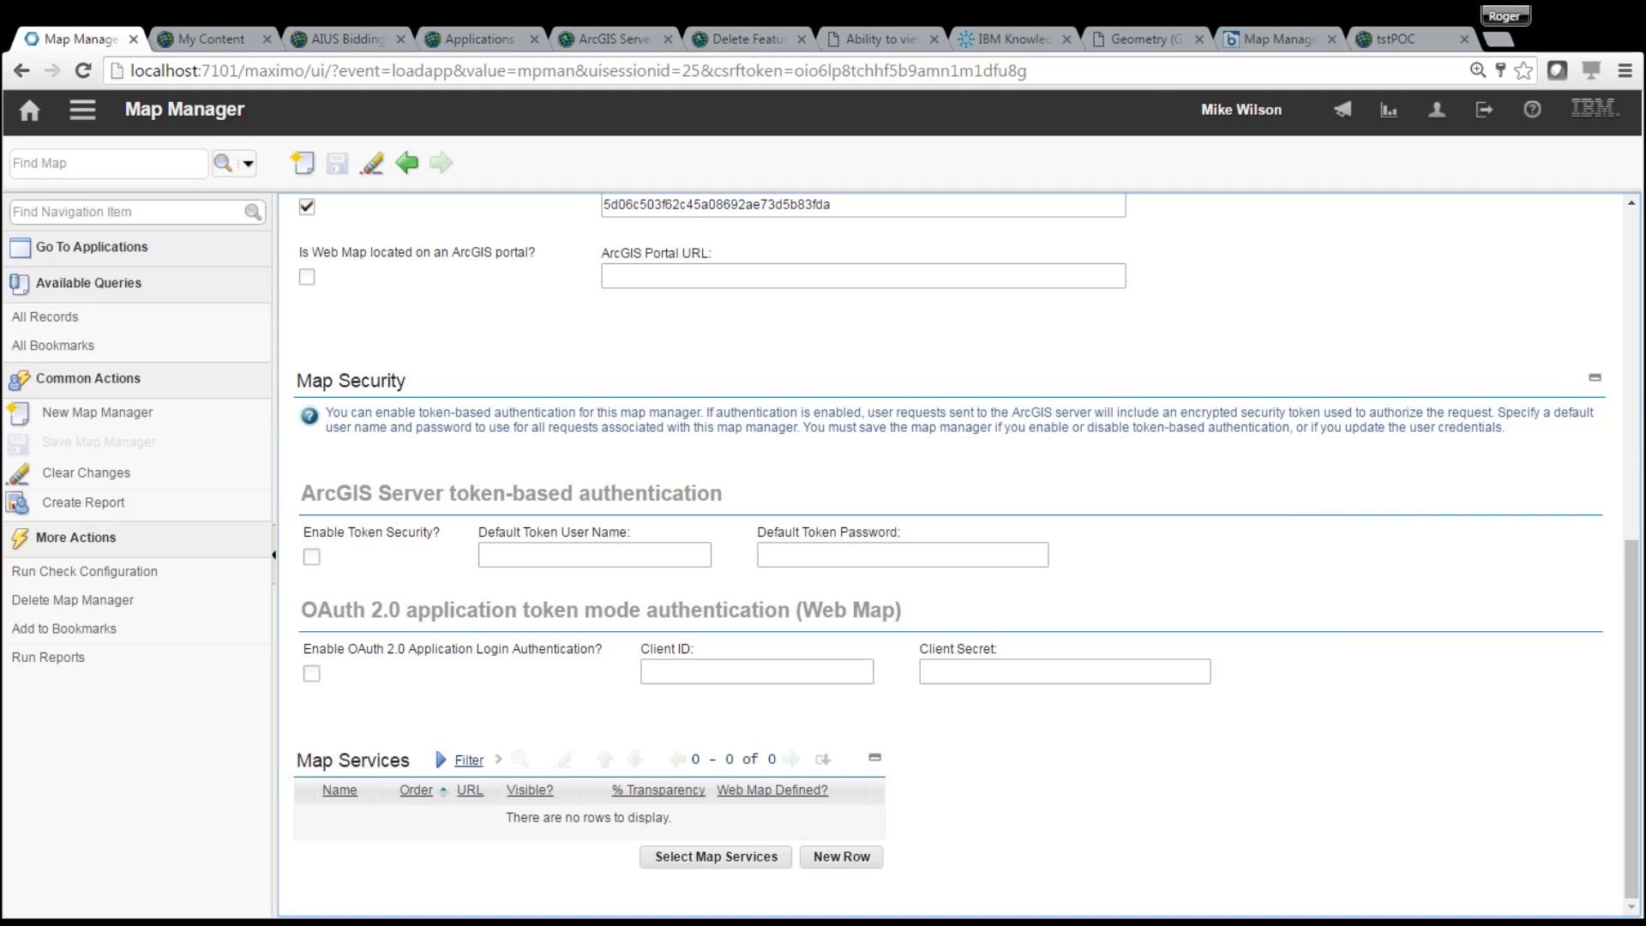
mouse_move(1629, 598)
mouse_down()
mouse_move(1629, 526)
mouse_move(1629, 588)
mouse_up()
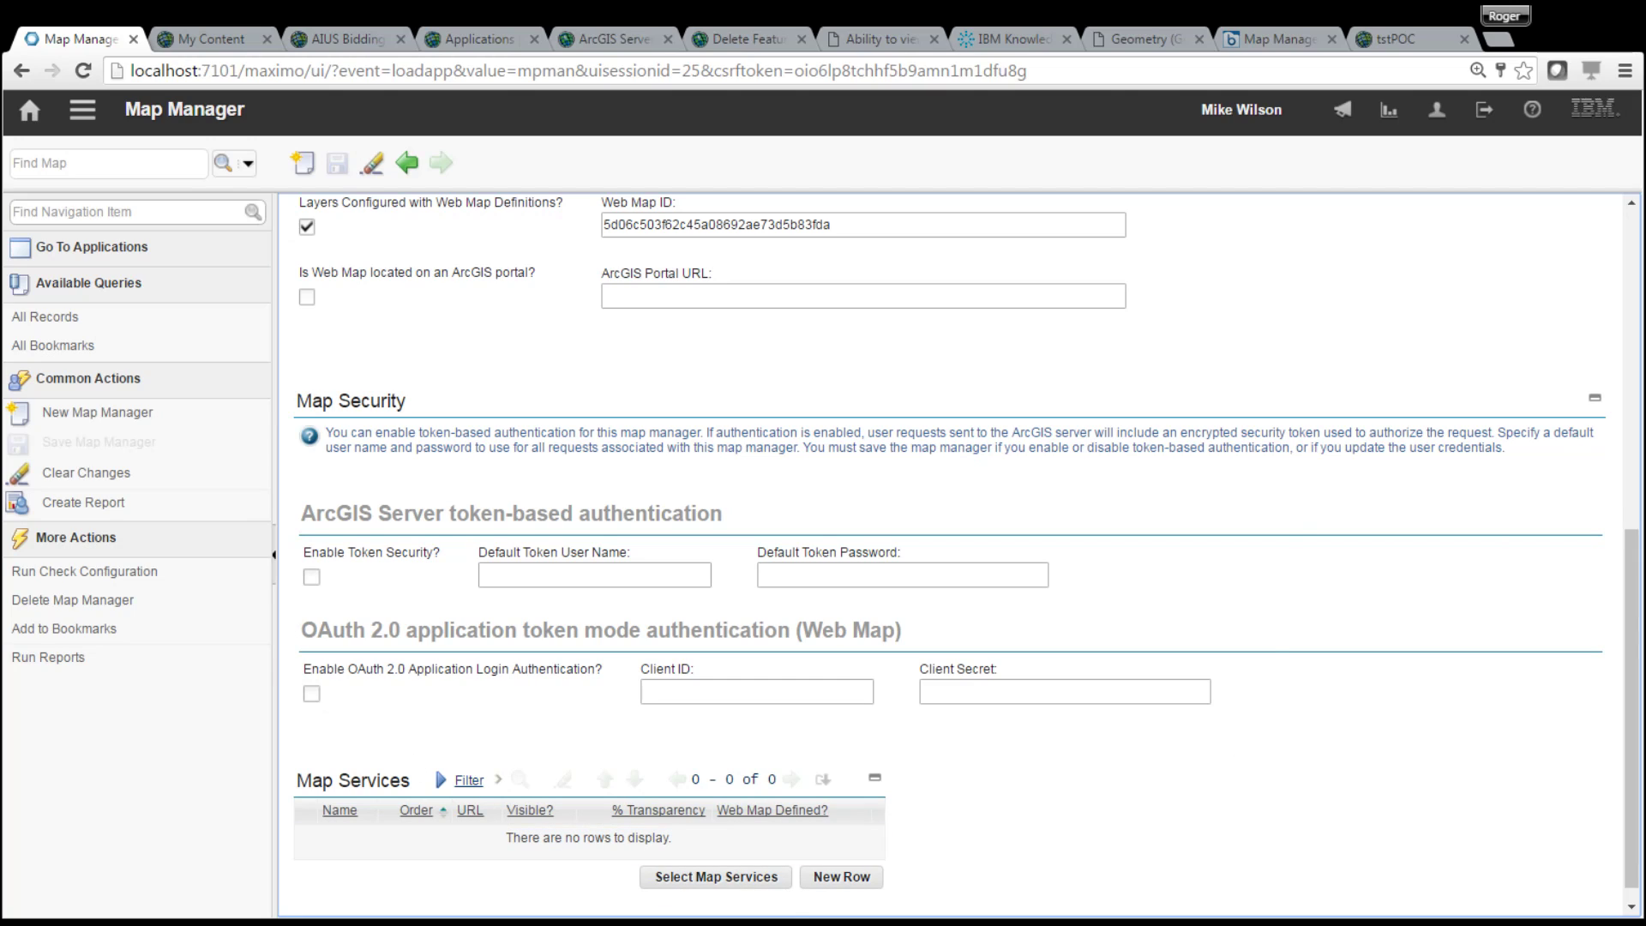
mouse_move(1636, 632)
mouse_down()
mouse_move(1636, 544)
mouse_move(1636, 616)
mouse_up()
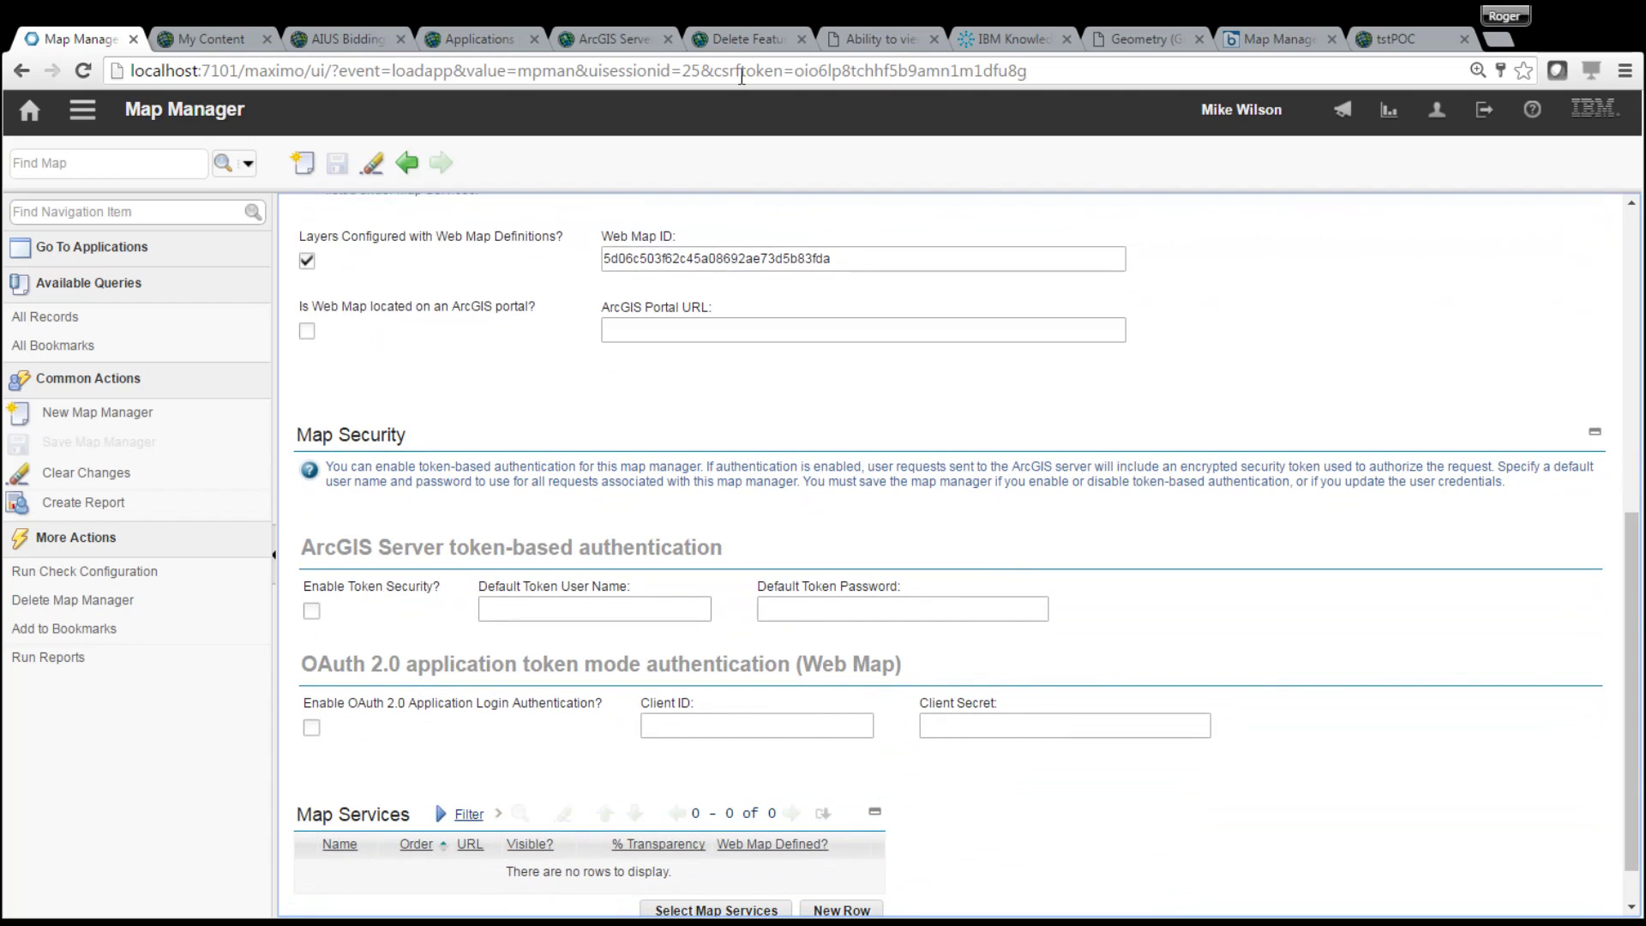
Copy the AIUS Bidding Locations application's Client ID from ArcGIS for Developers into the map record's OAuth 2.0 Client ID
click(472, 38)
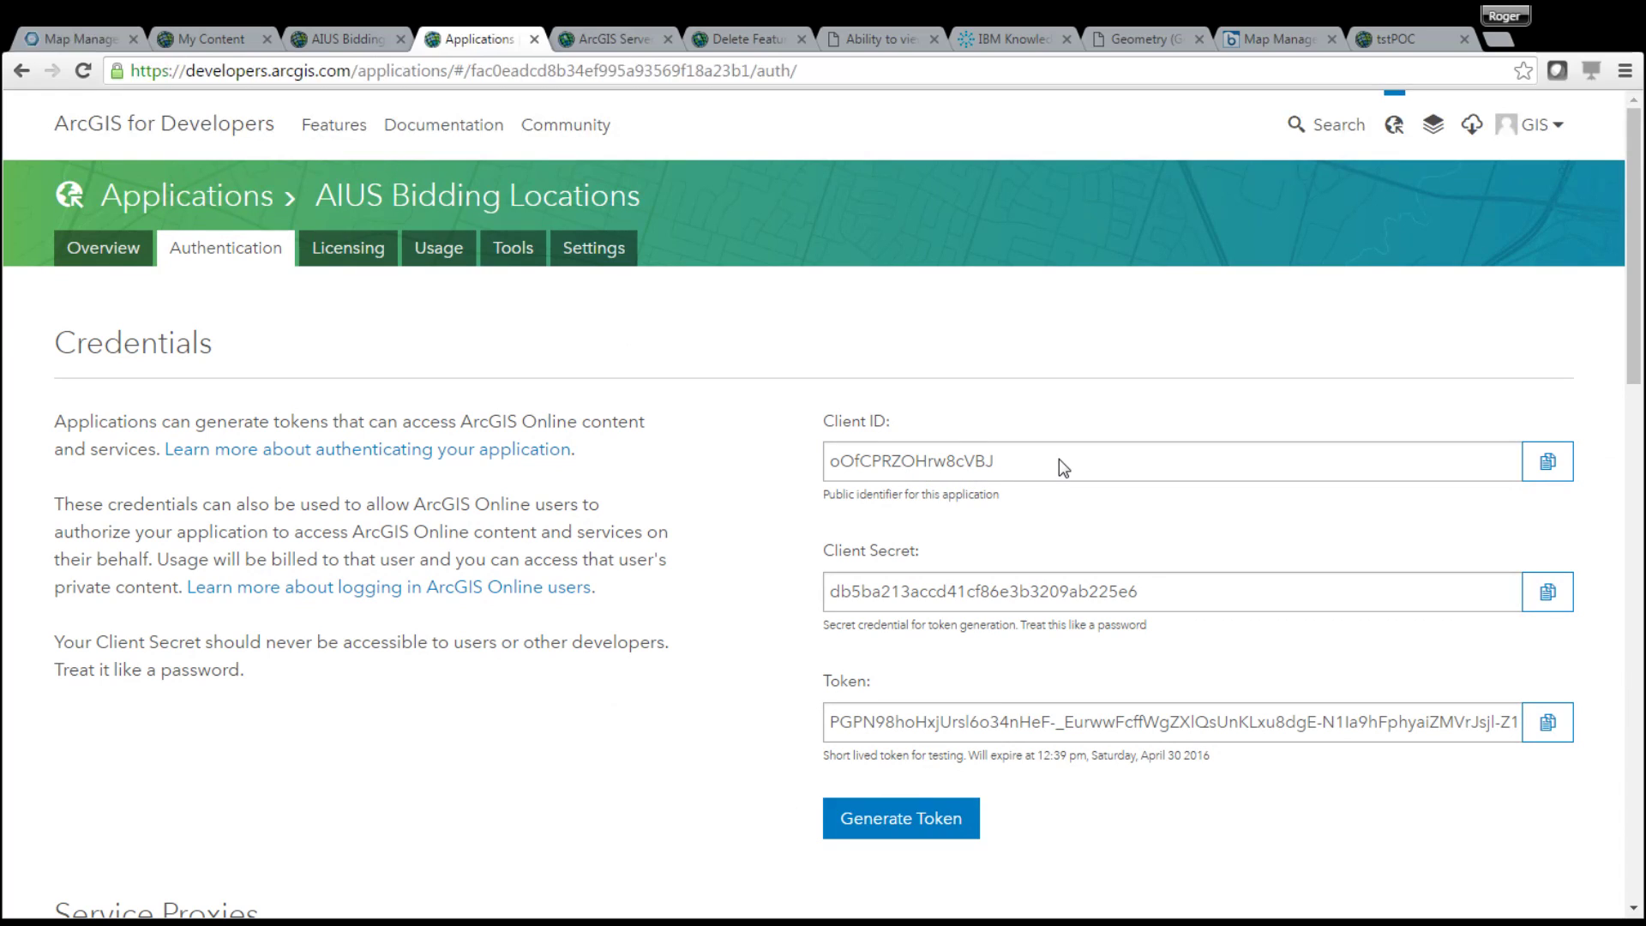
double_click(953, 464)
key(ctrl+c)
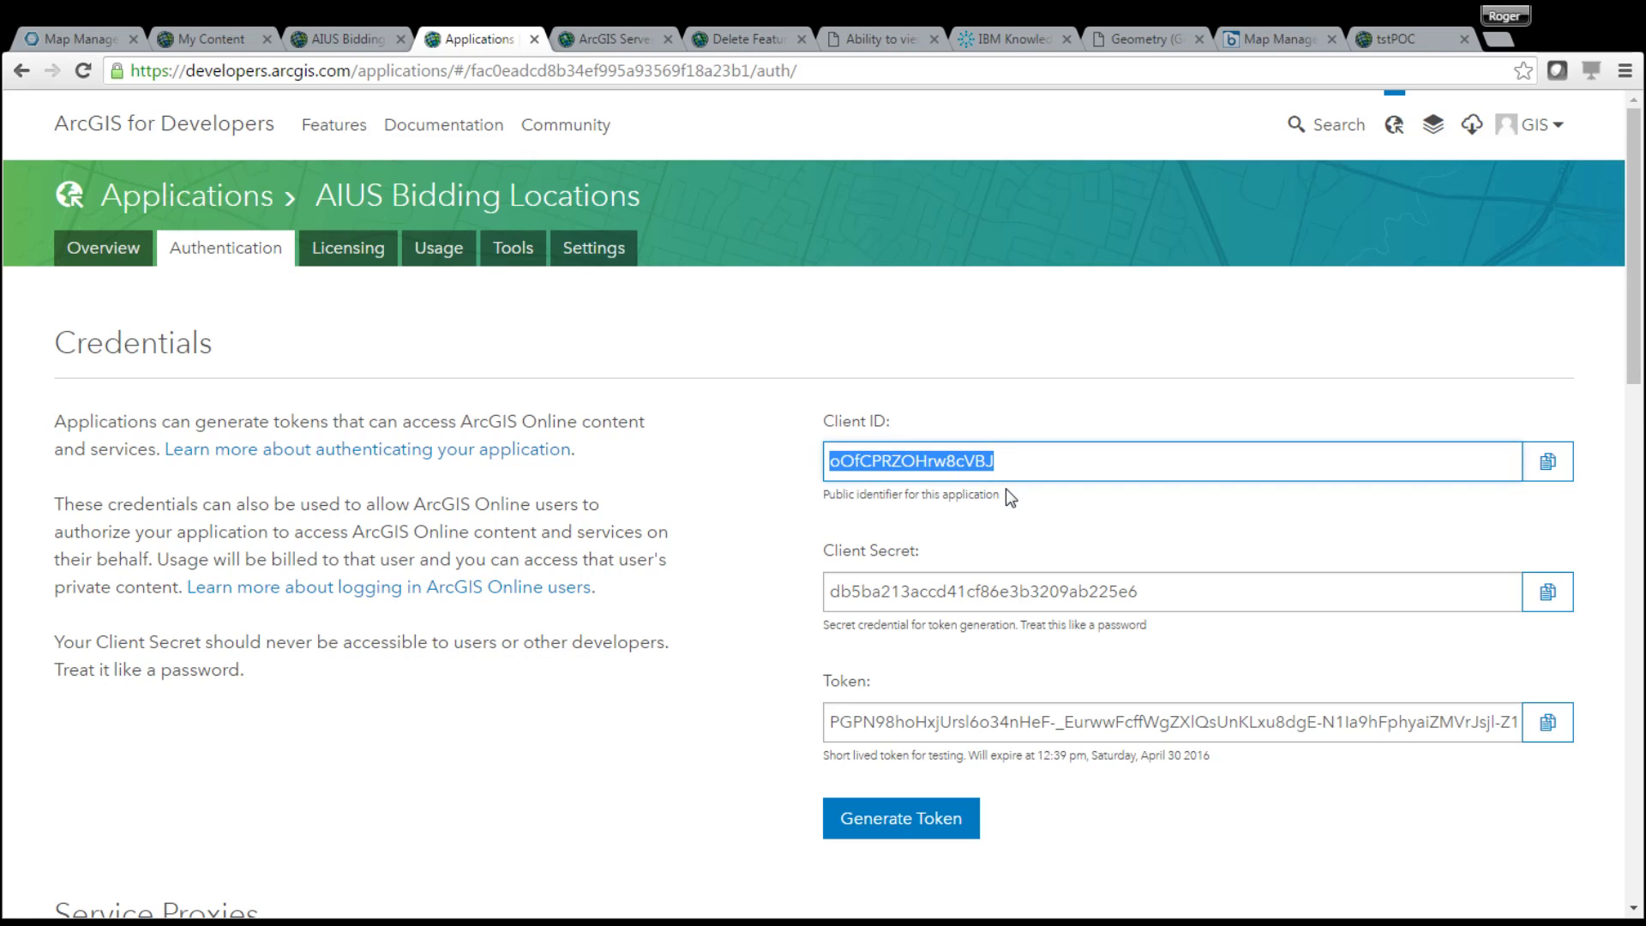
click(68, 42)
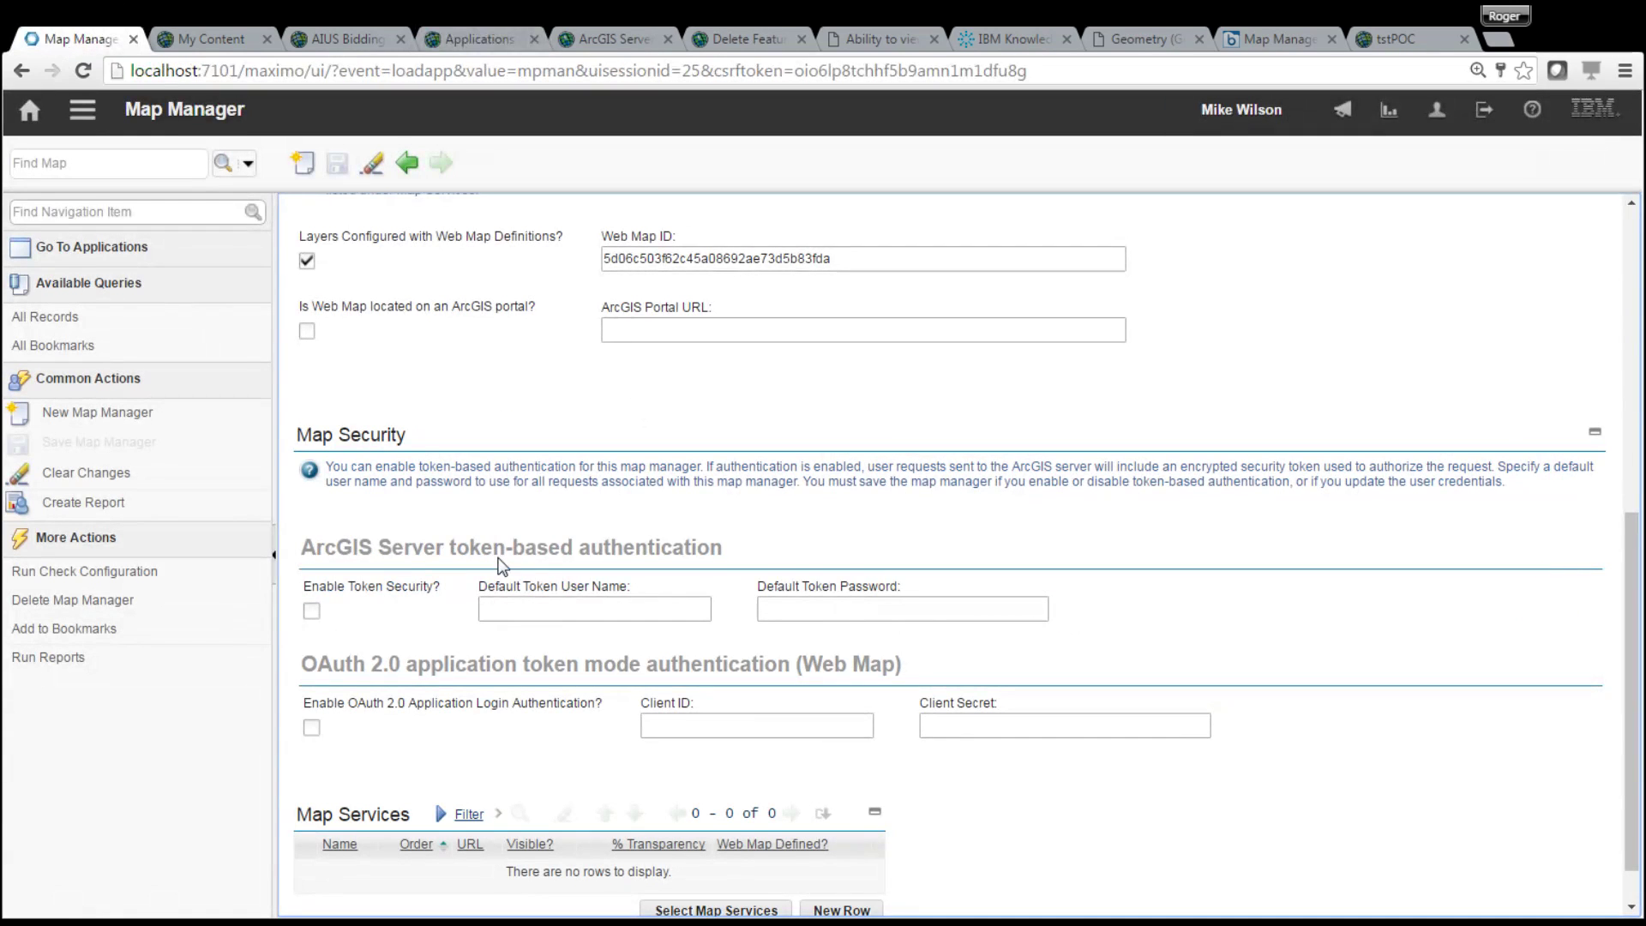
click(684, 722)
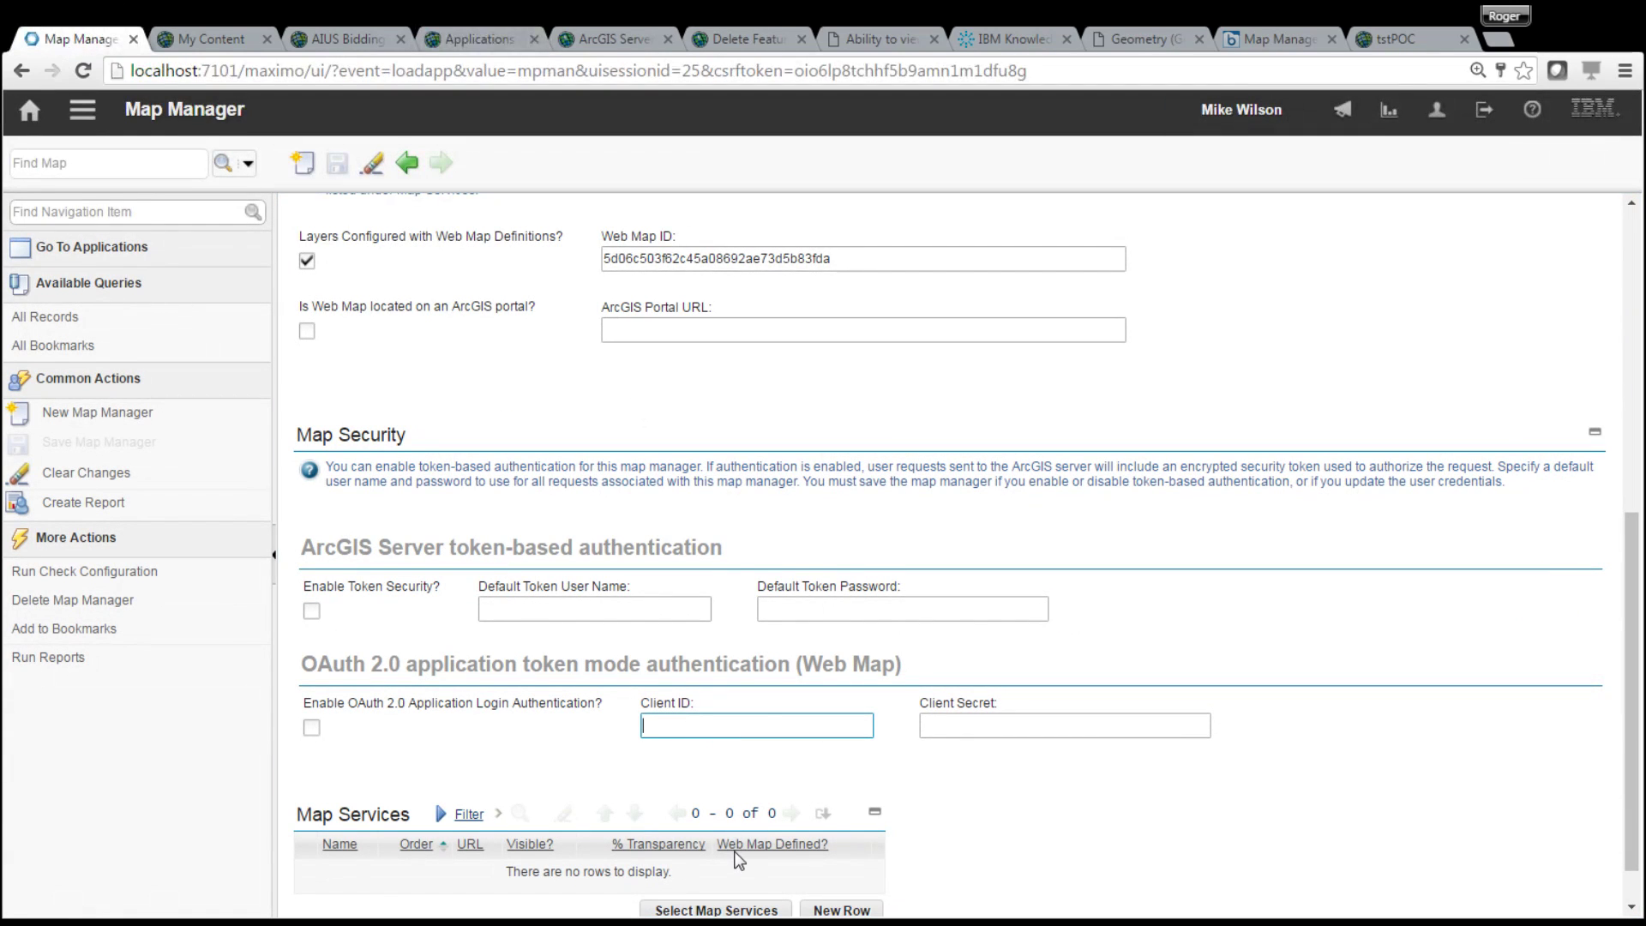
key(ctrl+v)
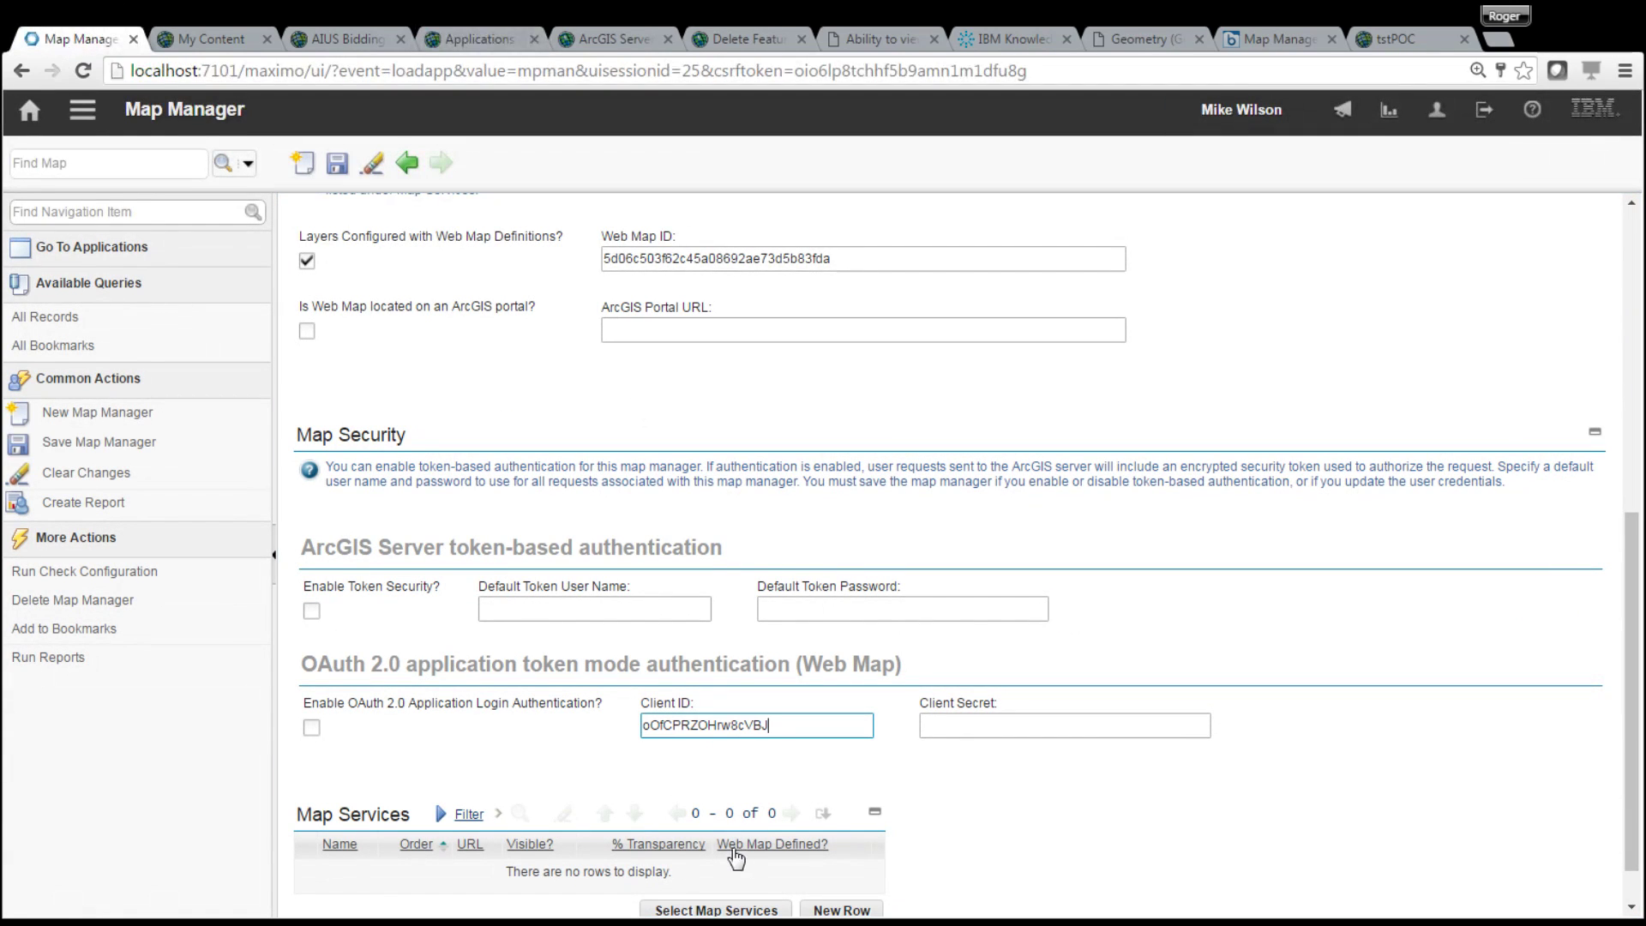
Copy the AIUS Bidding Locations application's Client Secret from ArcGIS for Developers into the map record's OAuth 2.0 Client Secret
click(333, 41)
click(467, 40)
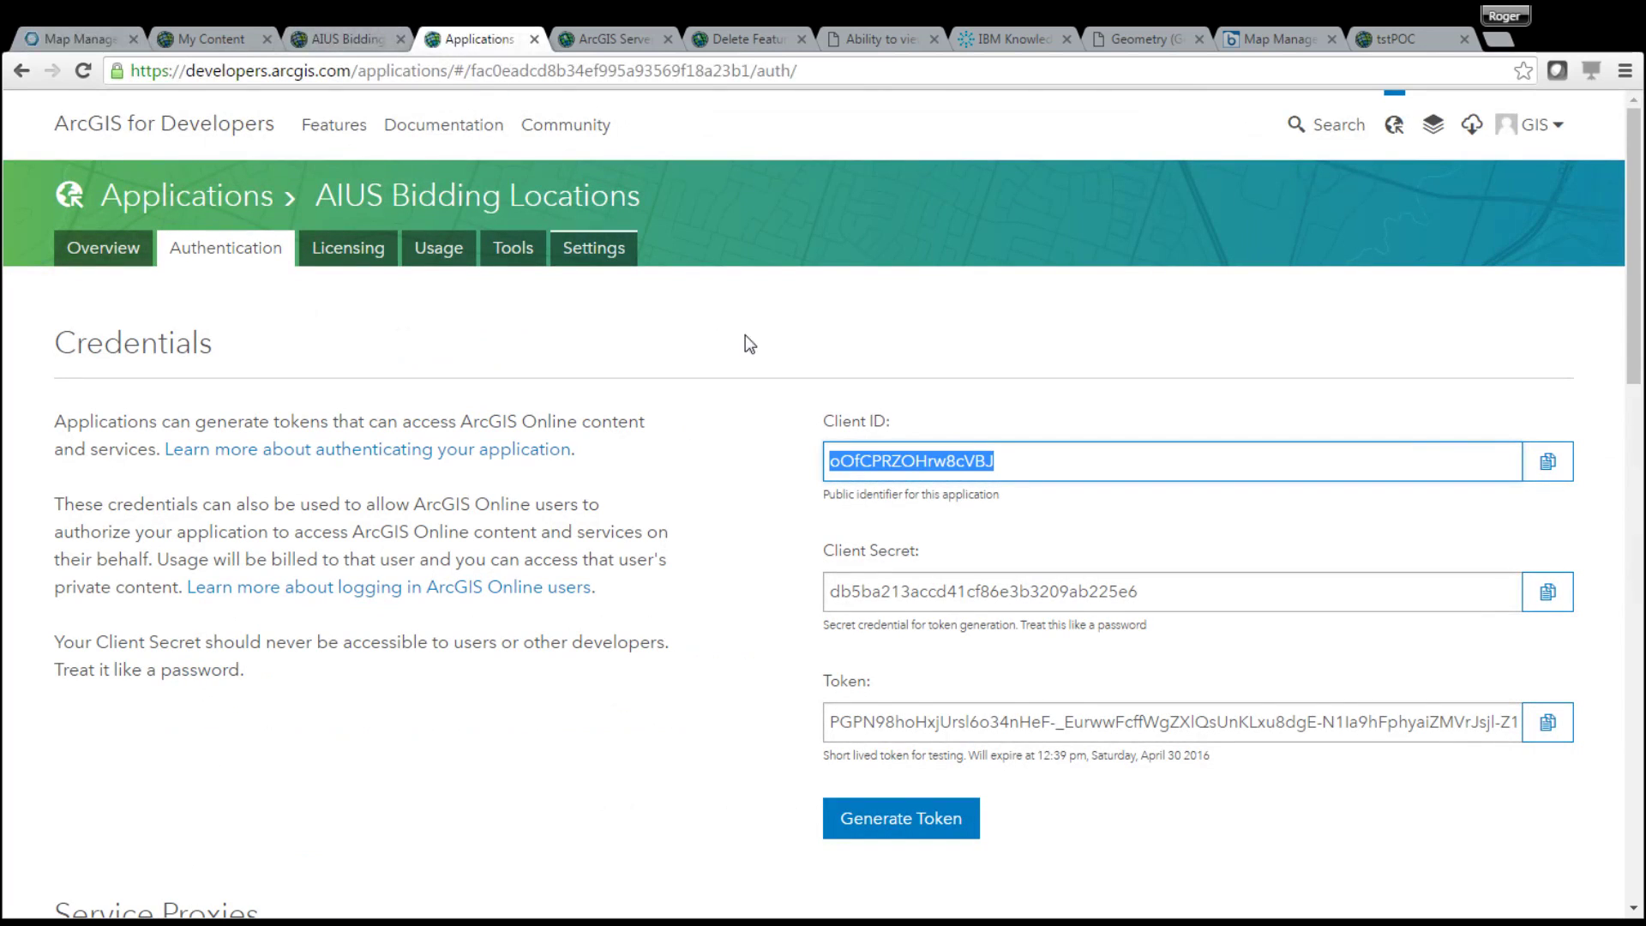
click(921, 594)
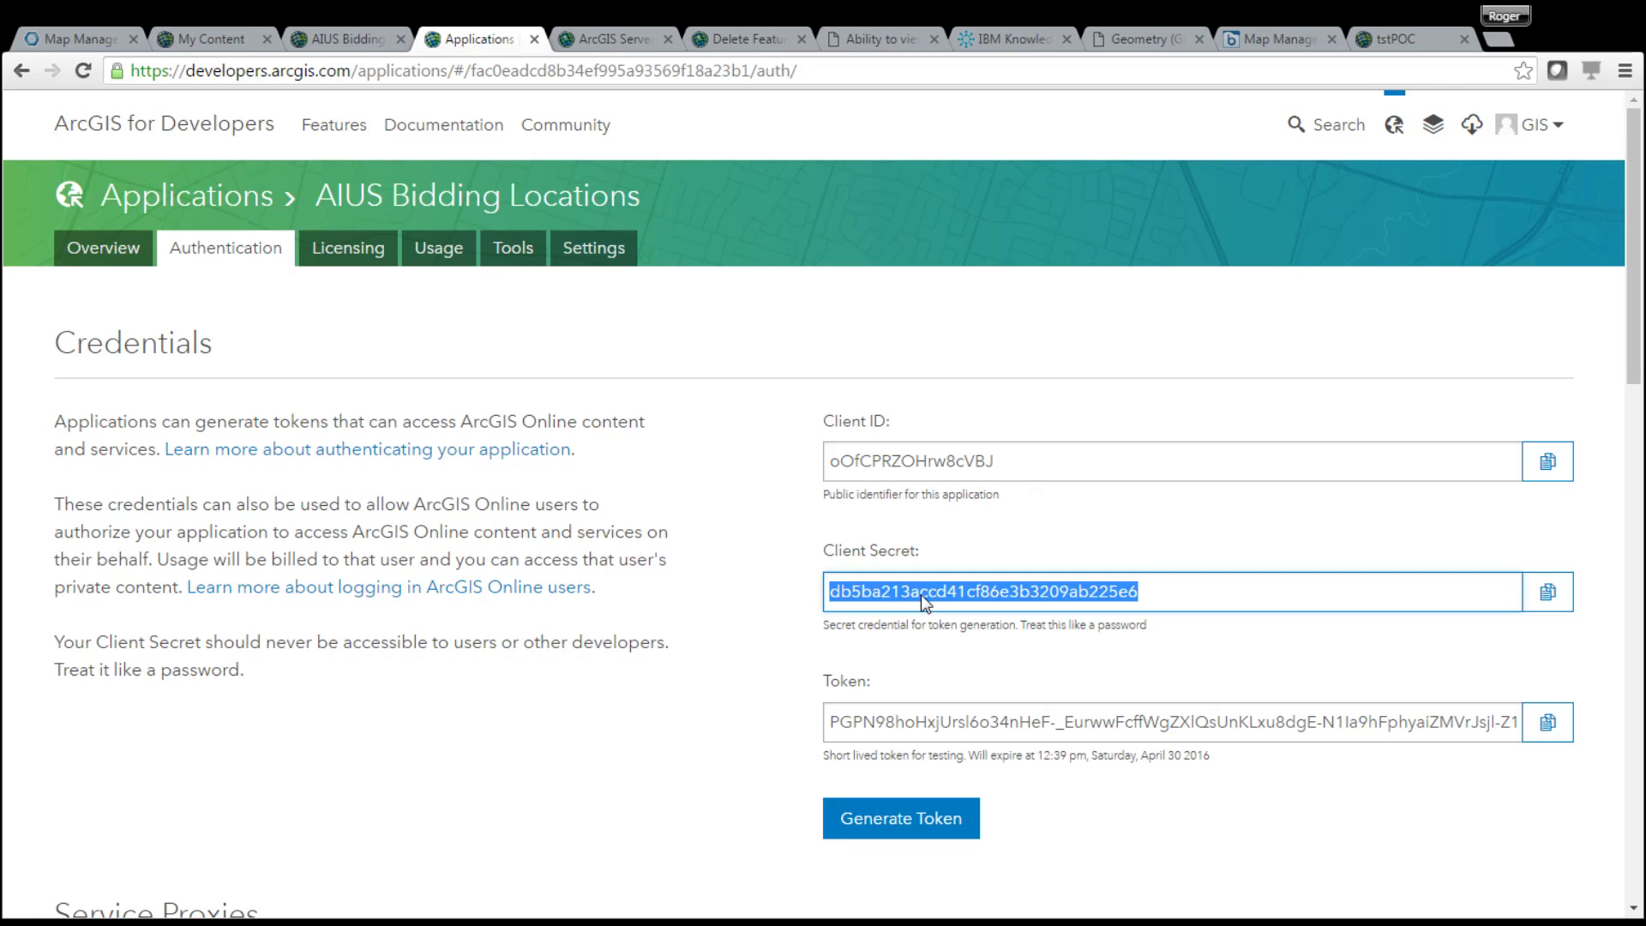
click(75, 43)
click(1008, 725)
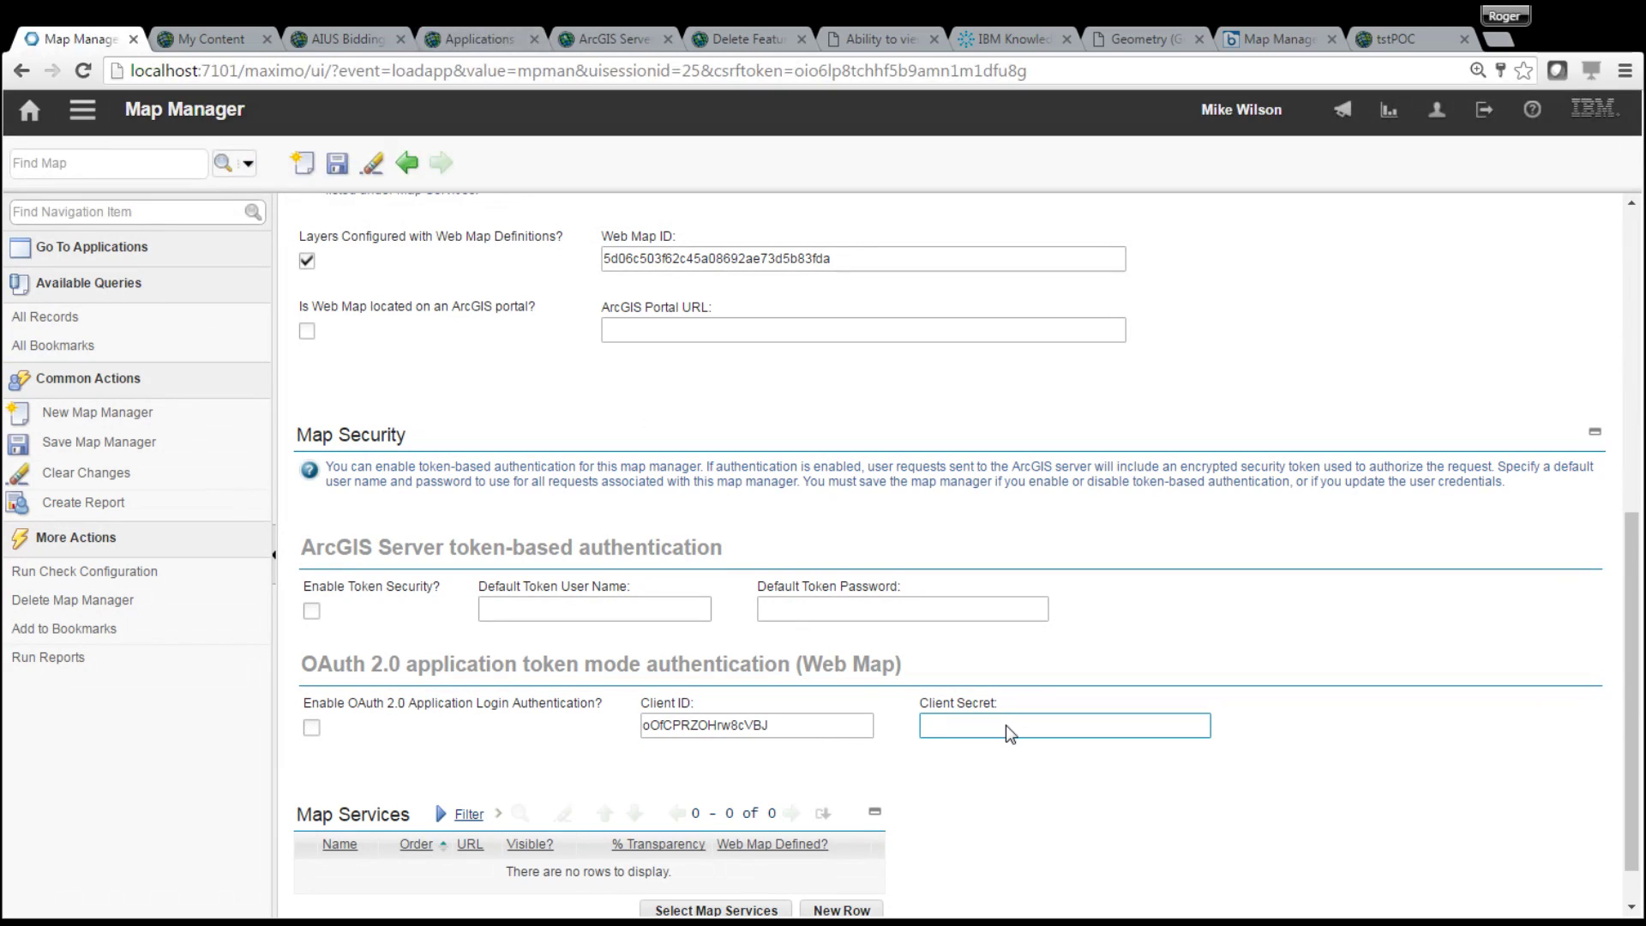
key(ctrl+v)
Enable OAuth 2.0 Application Login Authentication for WEBMAP1 and save the map record
click(311, 727)
click(337, 163)
scroll(1631, 682, down, 1)
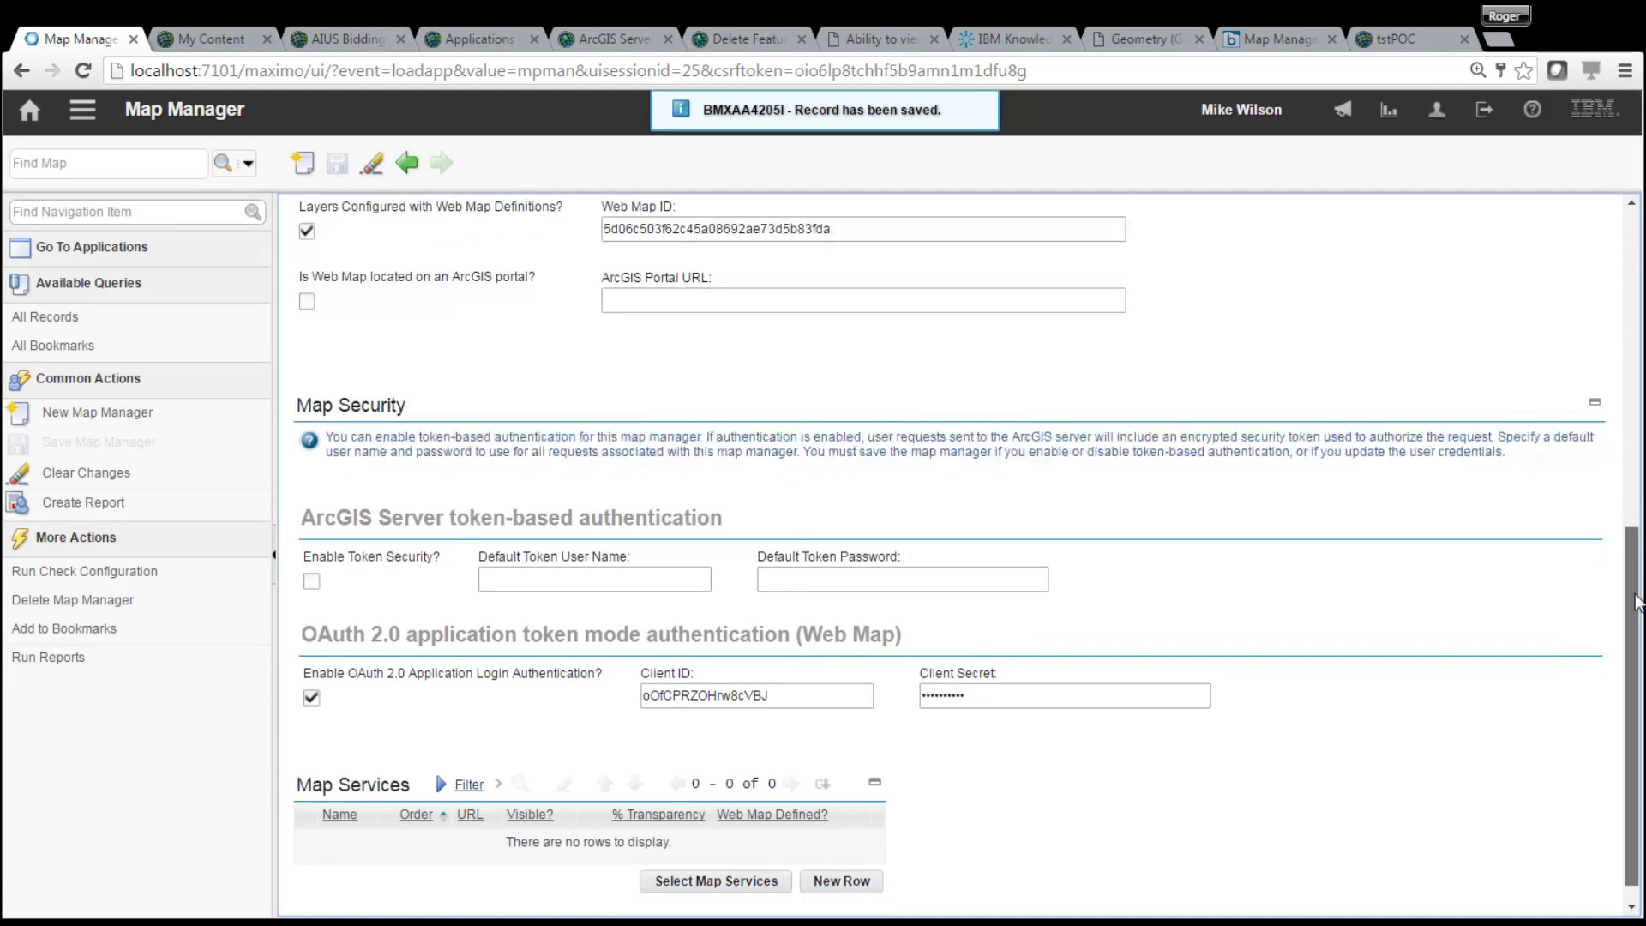
Add the Airports map service from the configured web map to WEBMAP1's map services
click(756, 858)
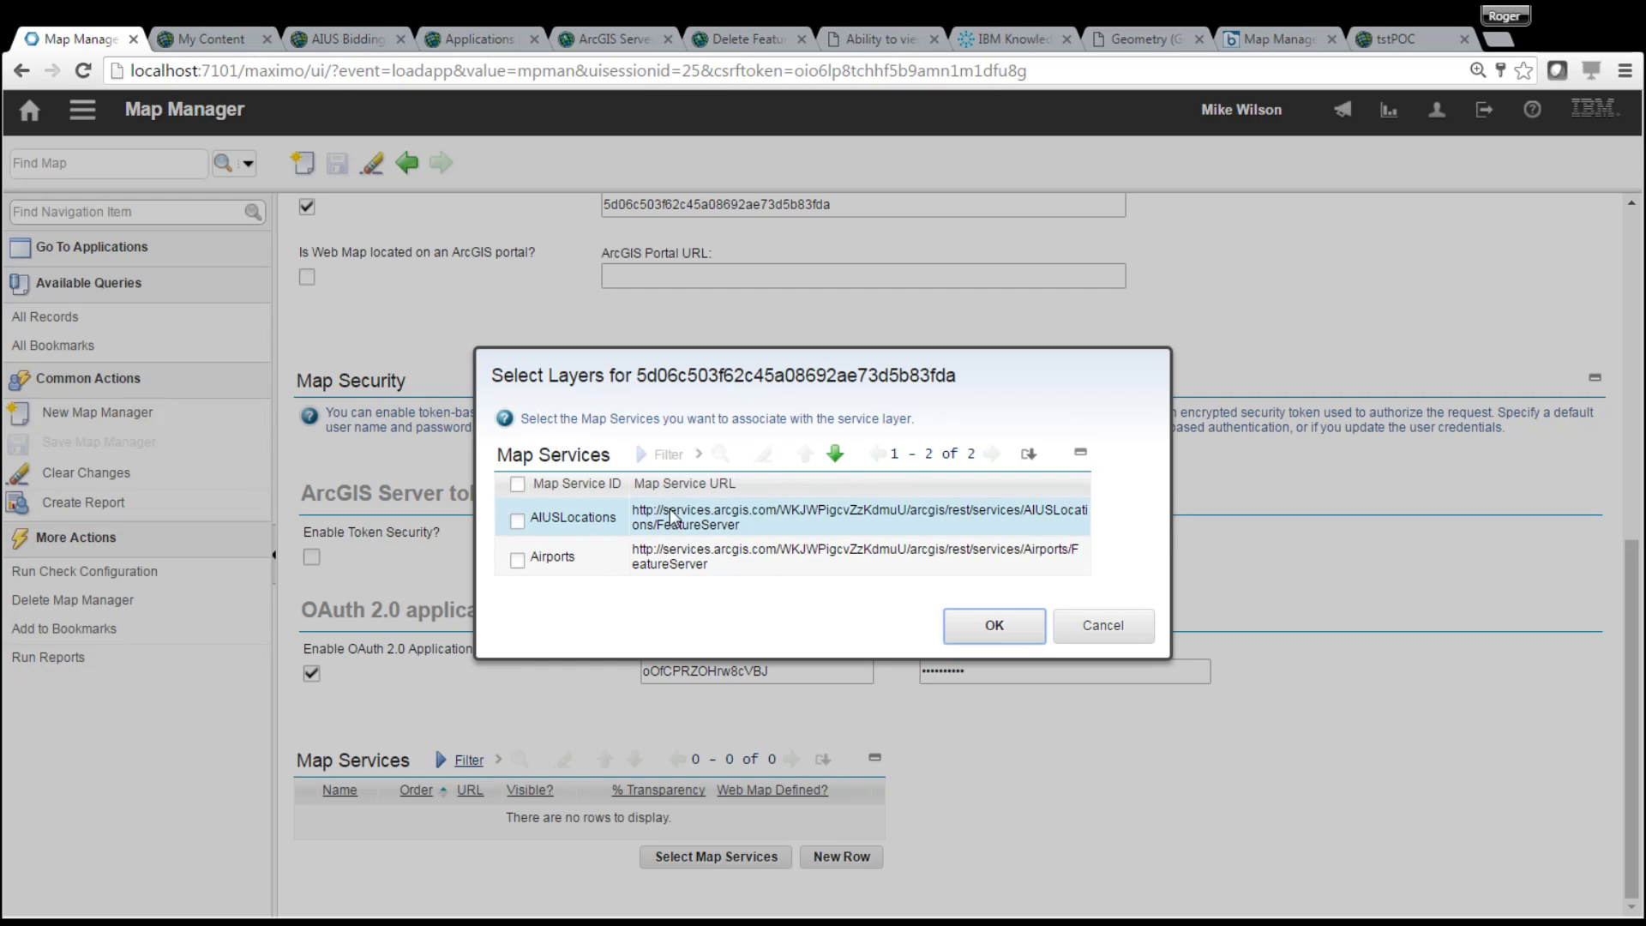
click(517, 560)
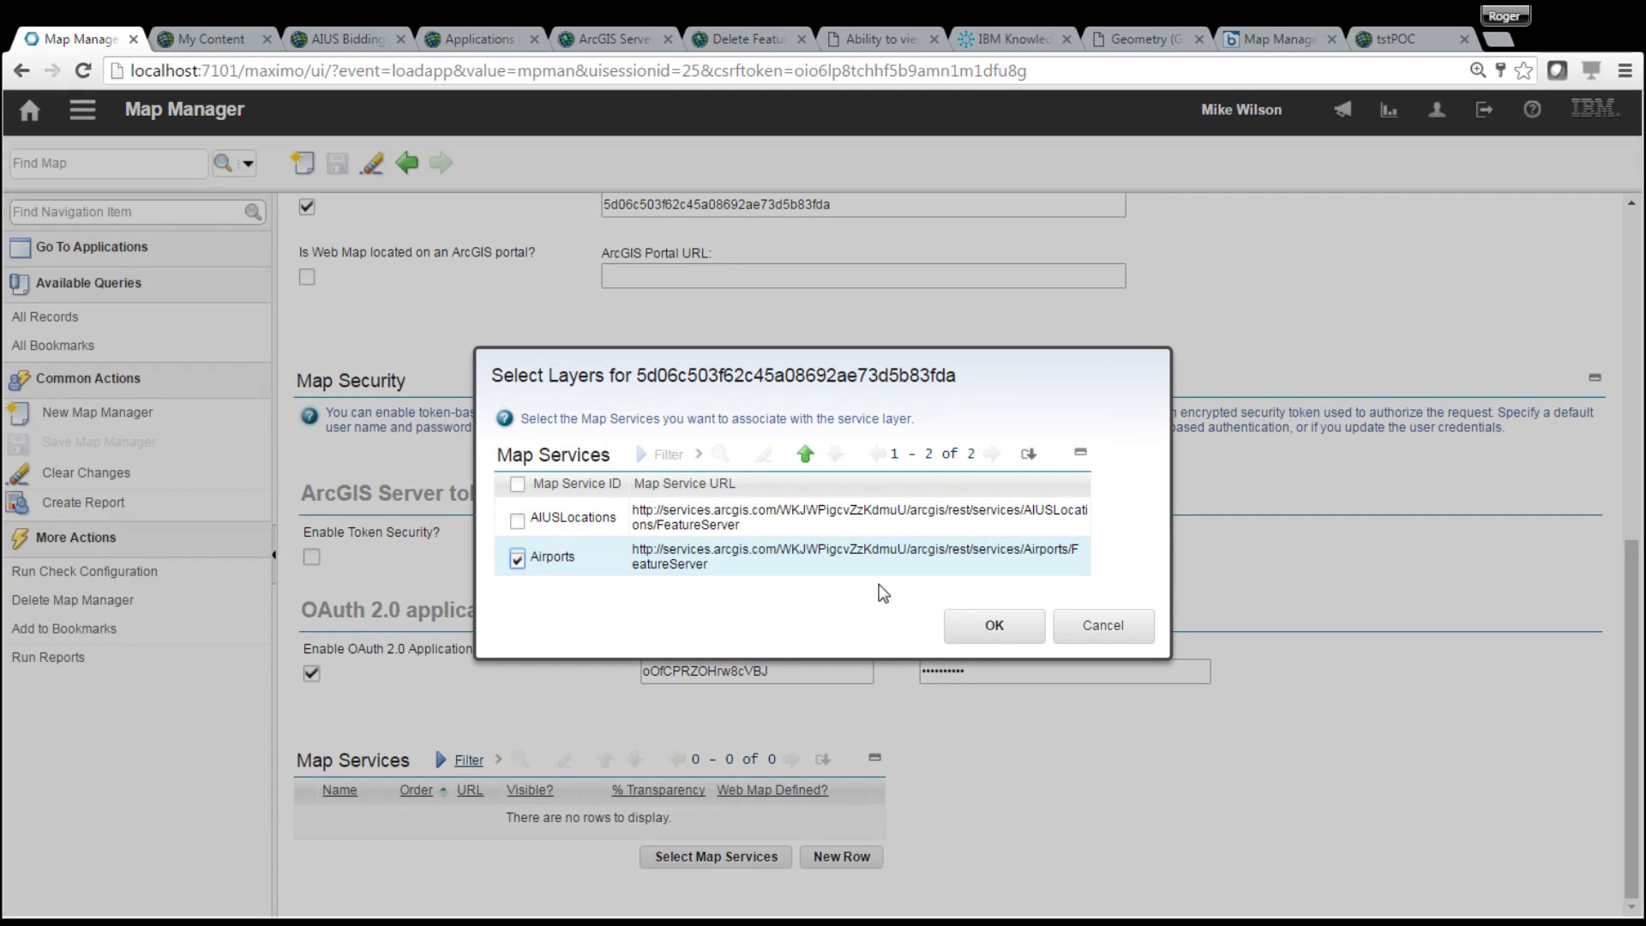
click(984, 624)
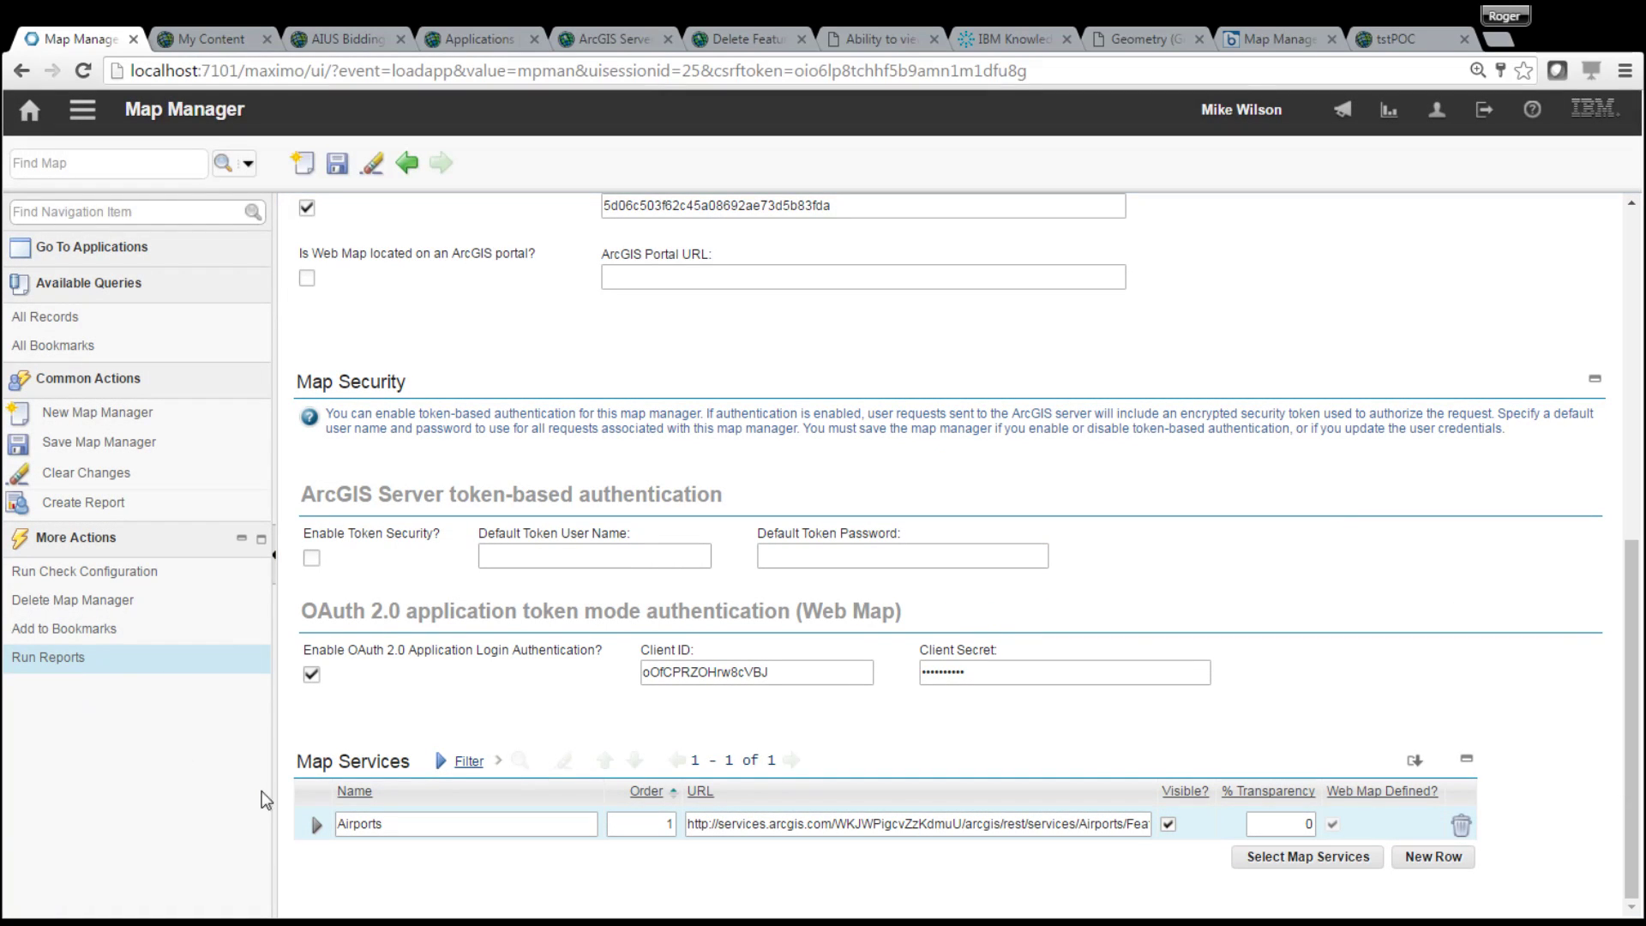
Expand the Airports map service details and view its selectable layers without adding any
click(317, 825)
drag(1630, 579, 1630, 787)
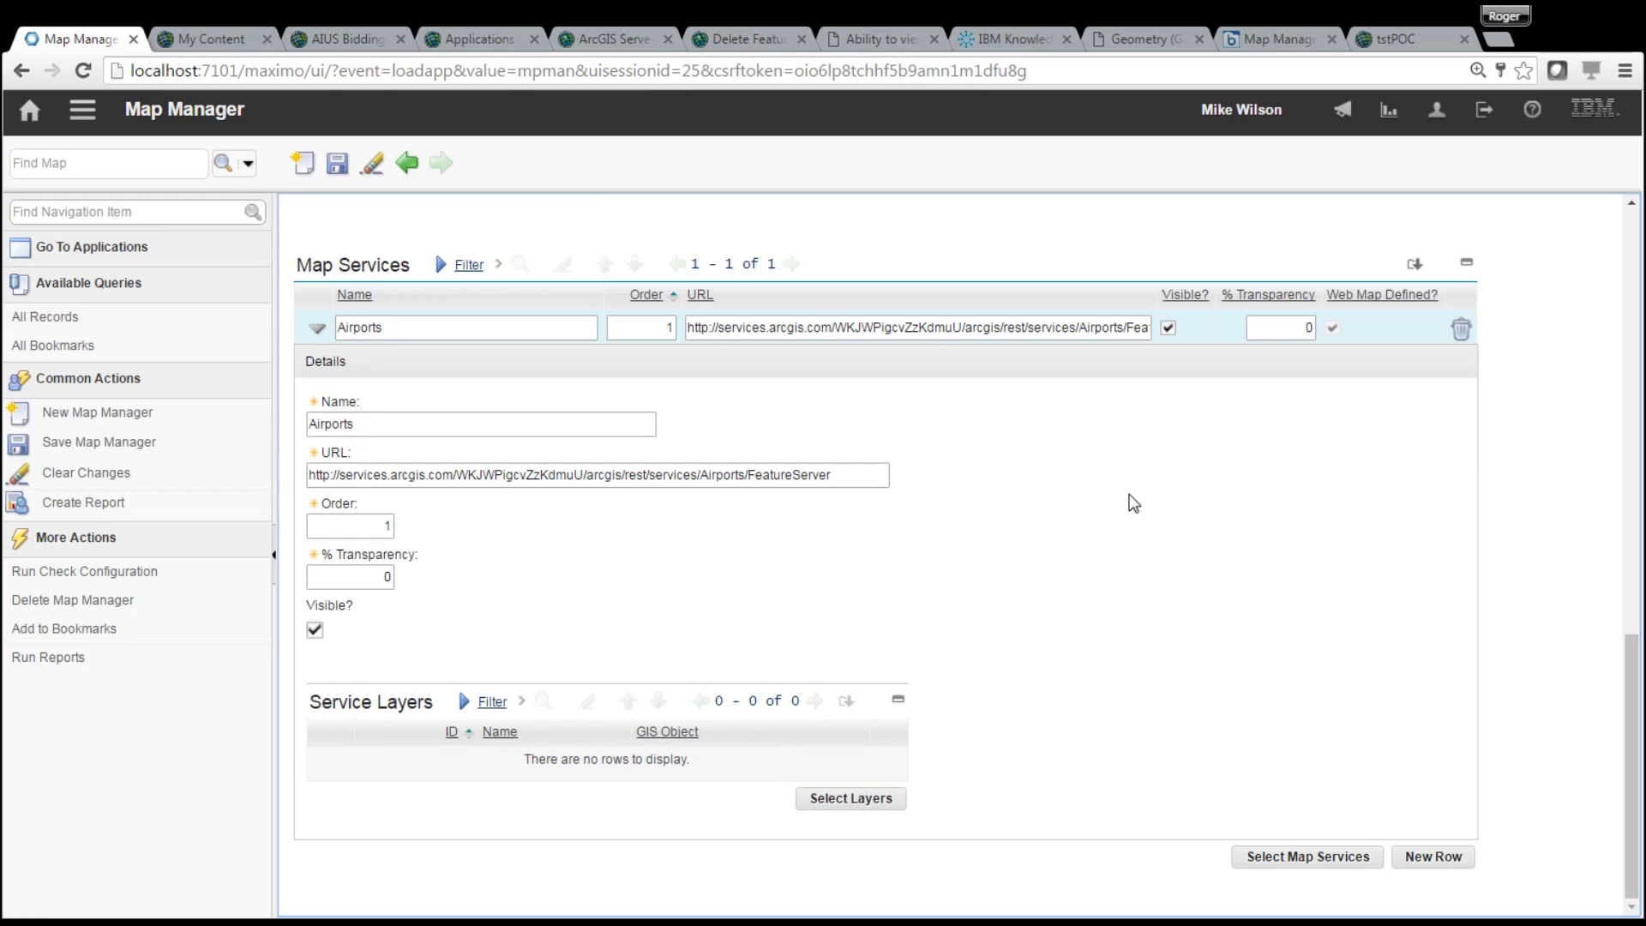
click(873, 802)
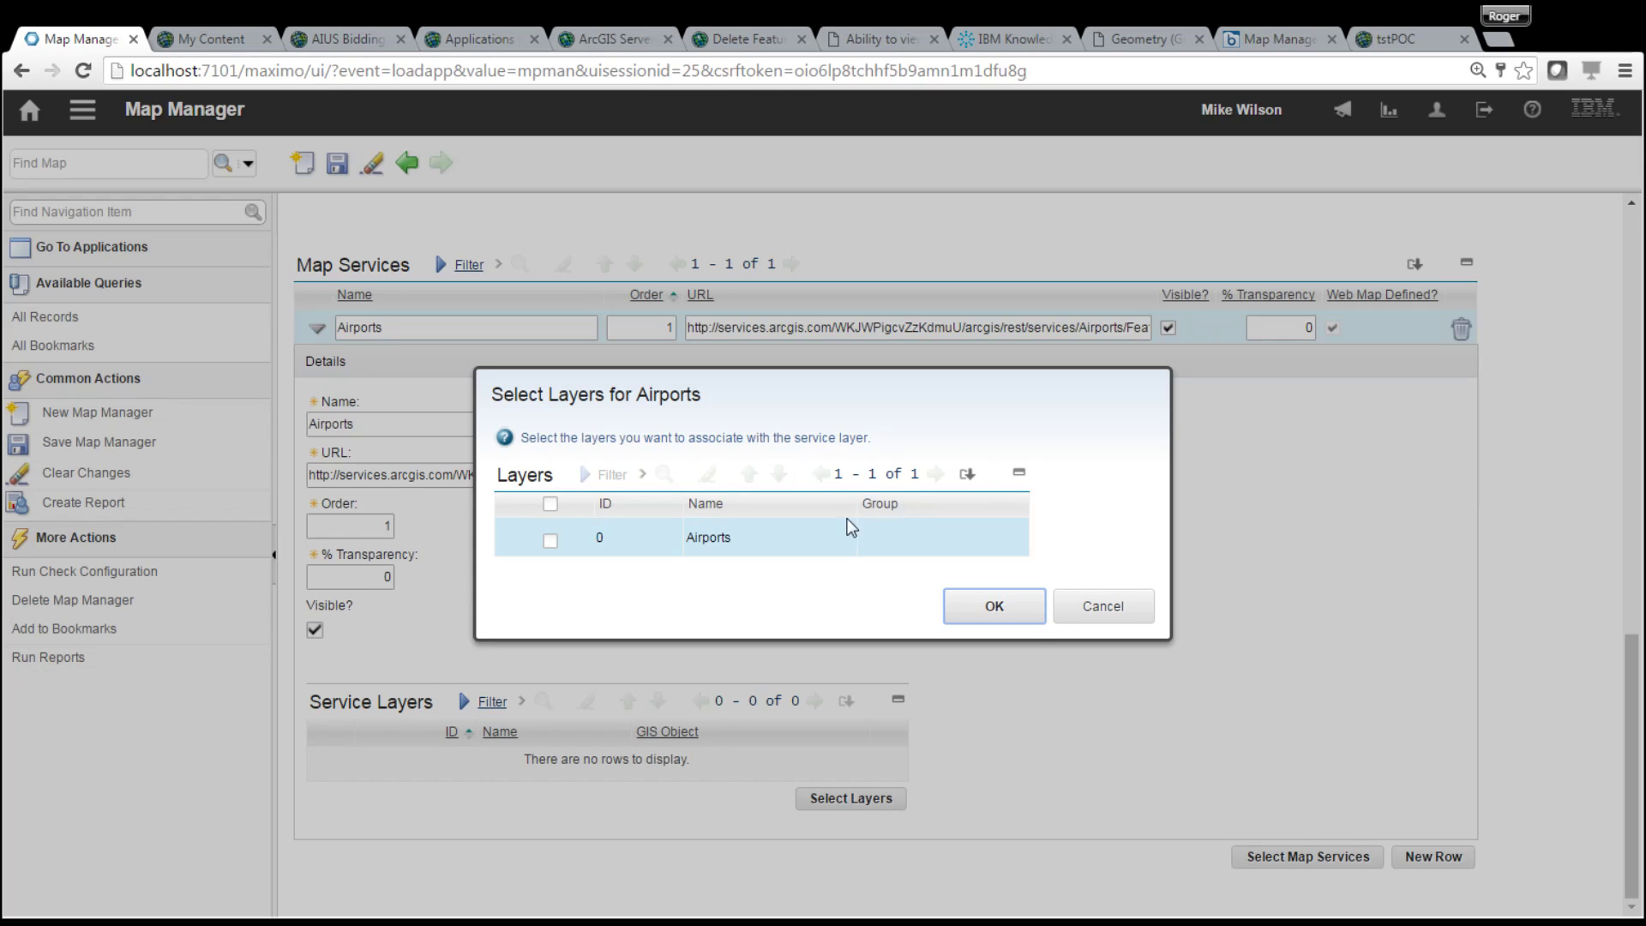
click(1101, 610)
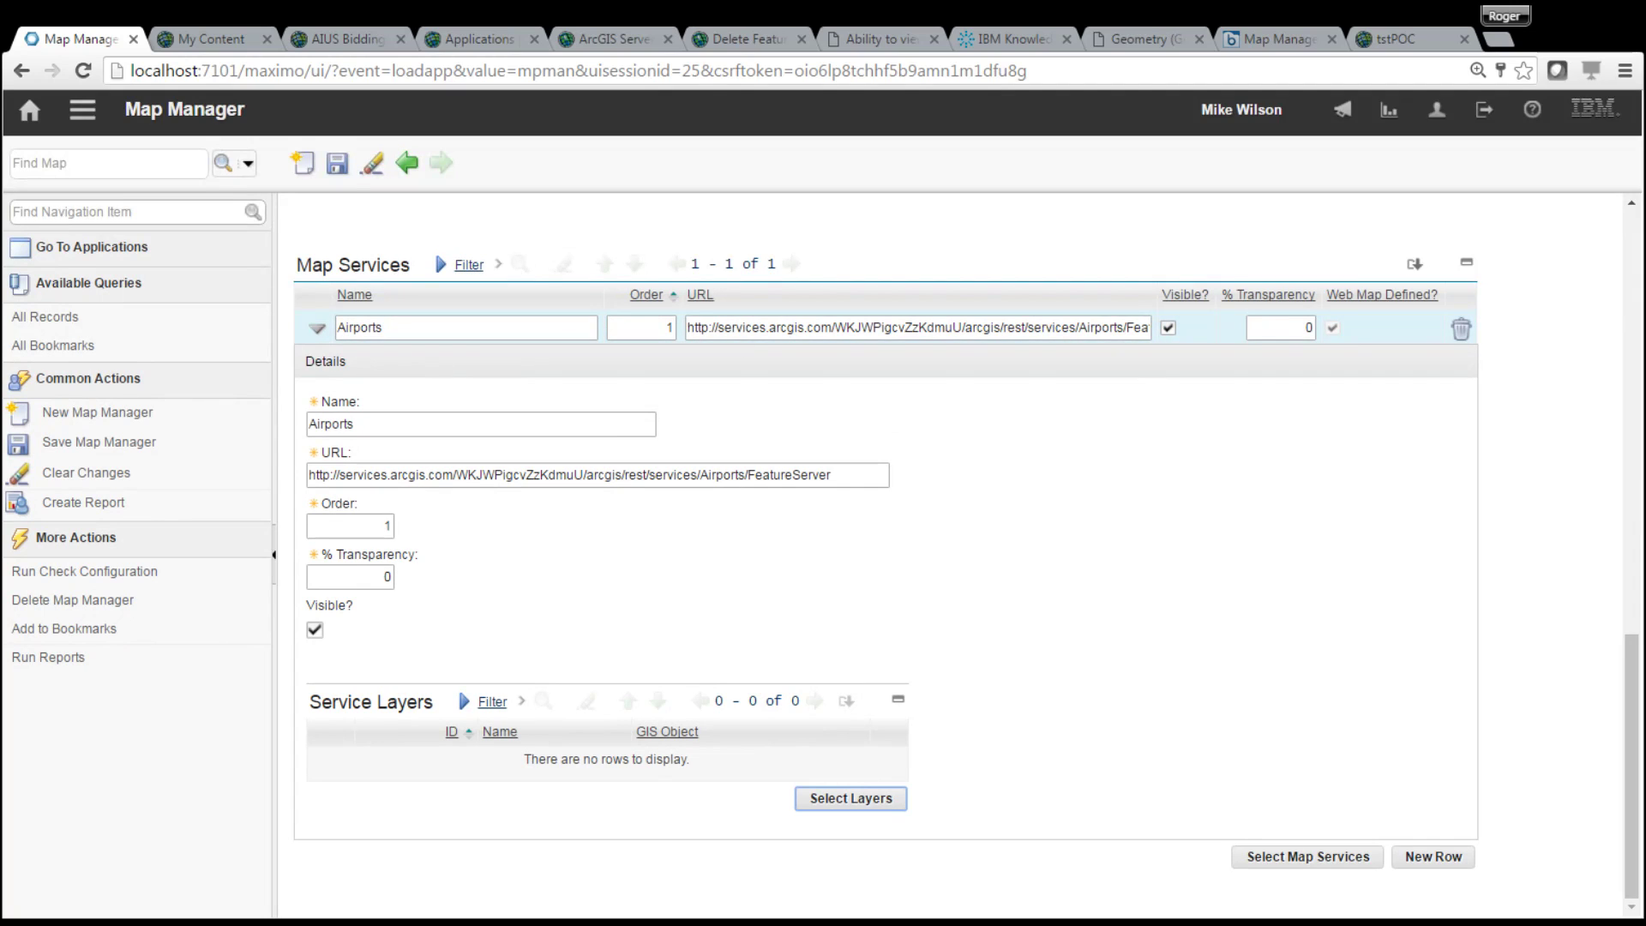
drag(1631, 685, 1632, 546)
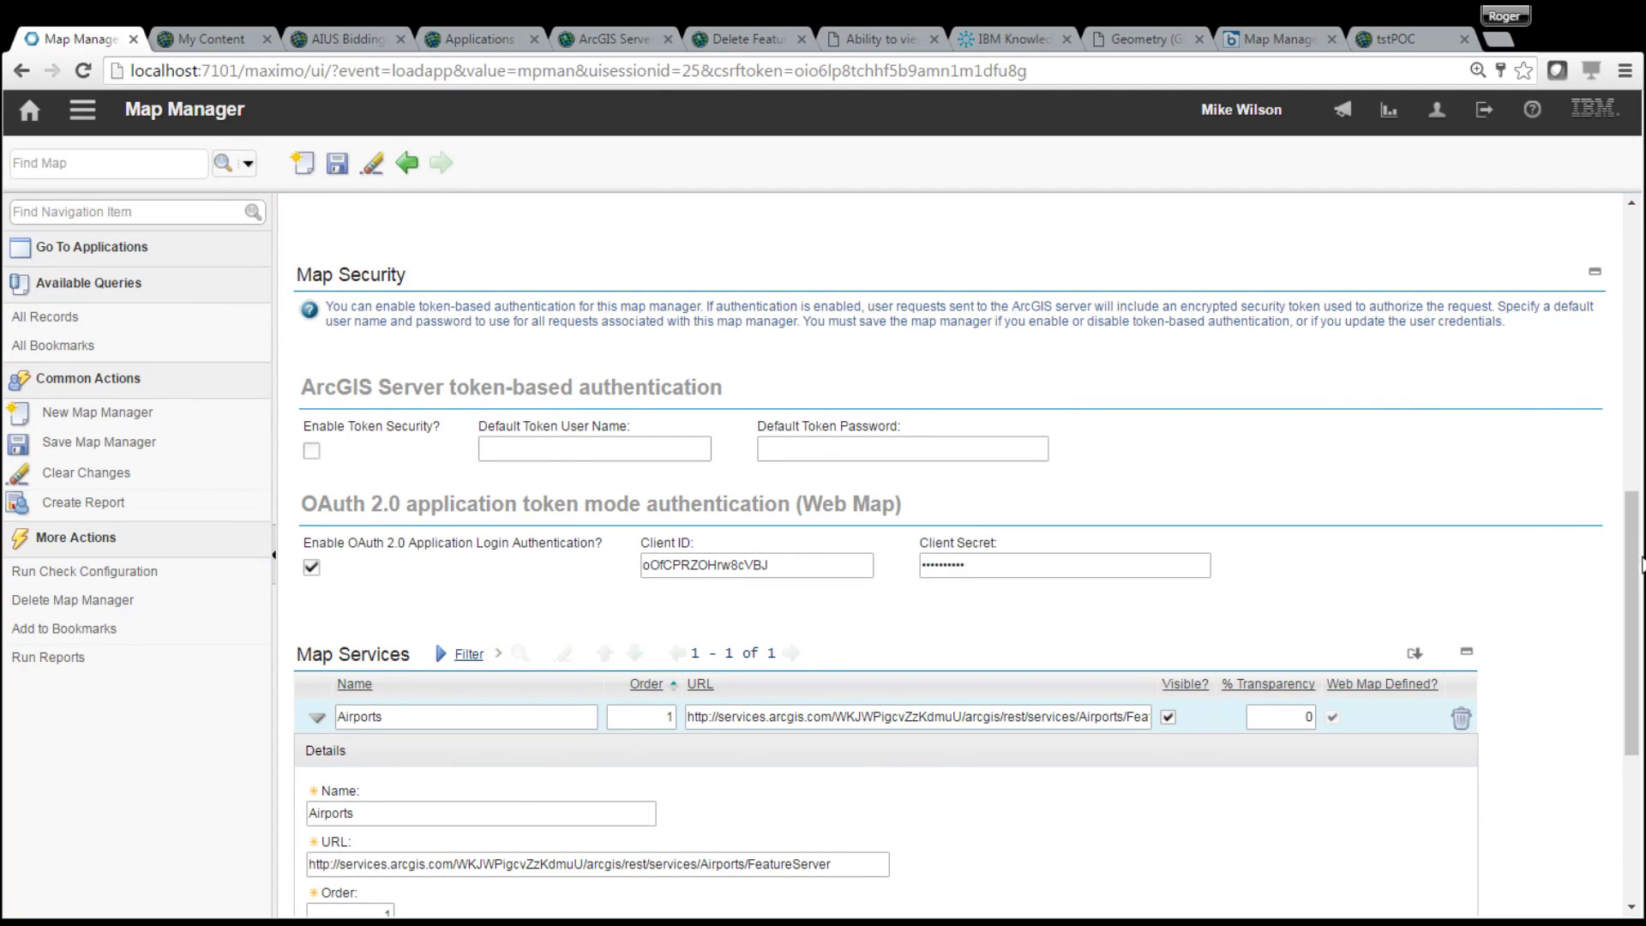
drag(1631, 592, 1605, 709)
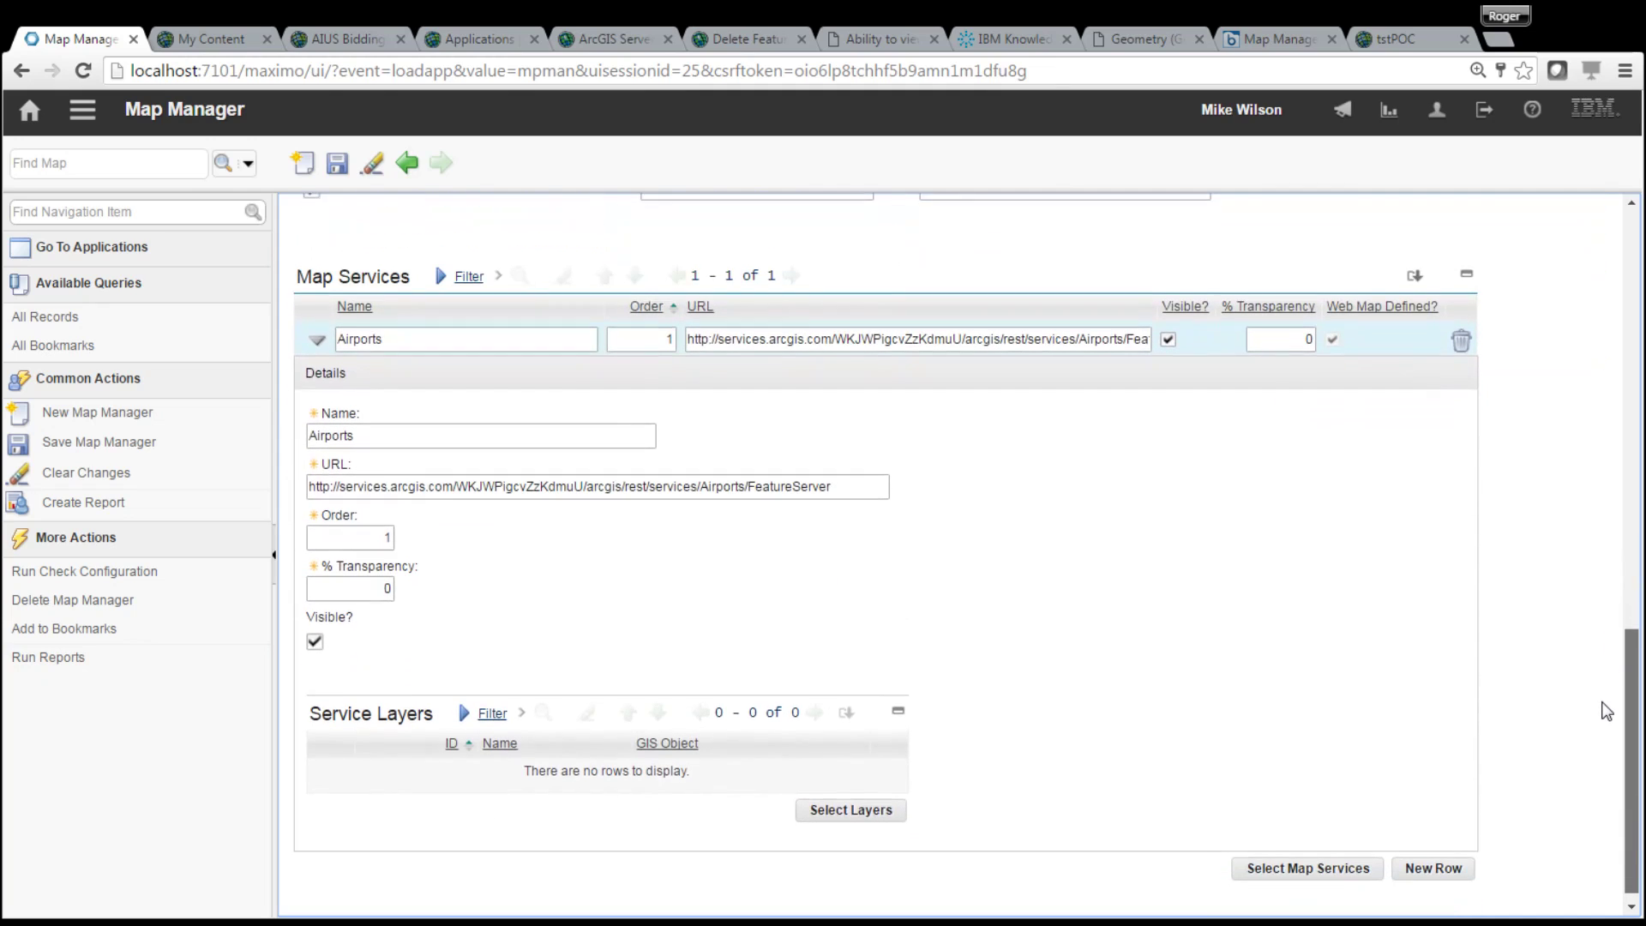
click(883, 824)
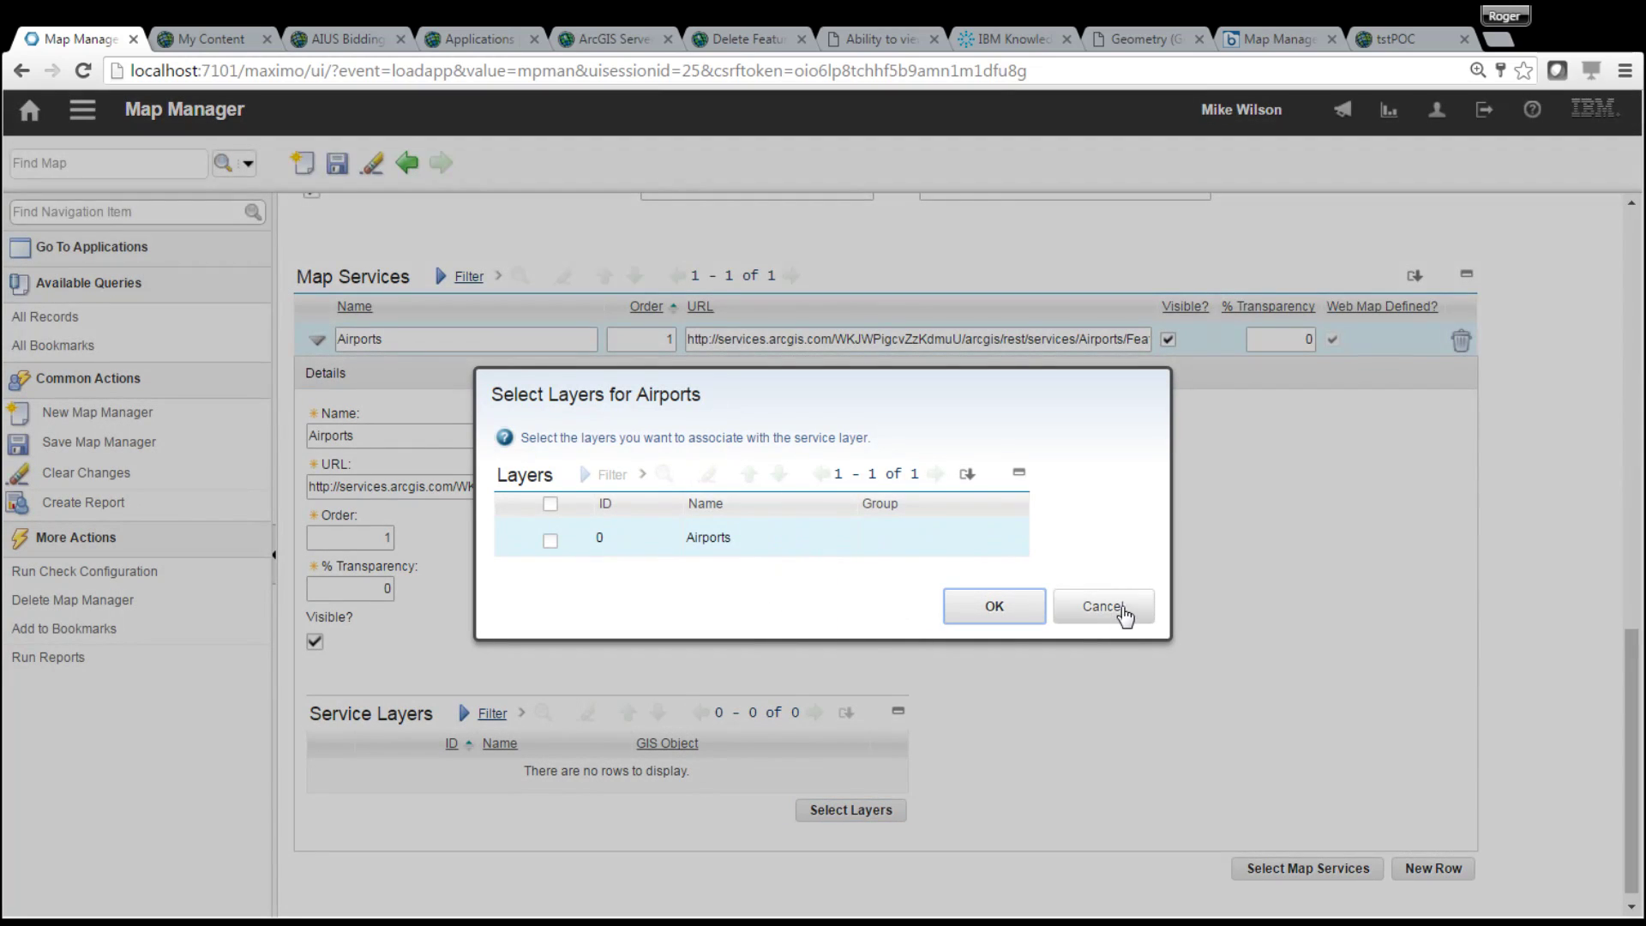
click(1119, 616)
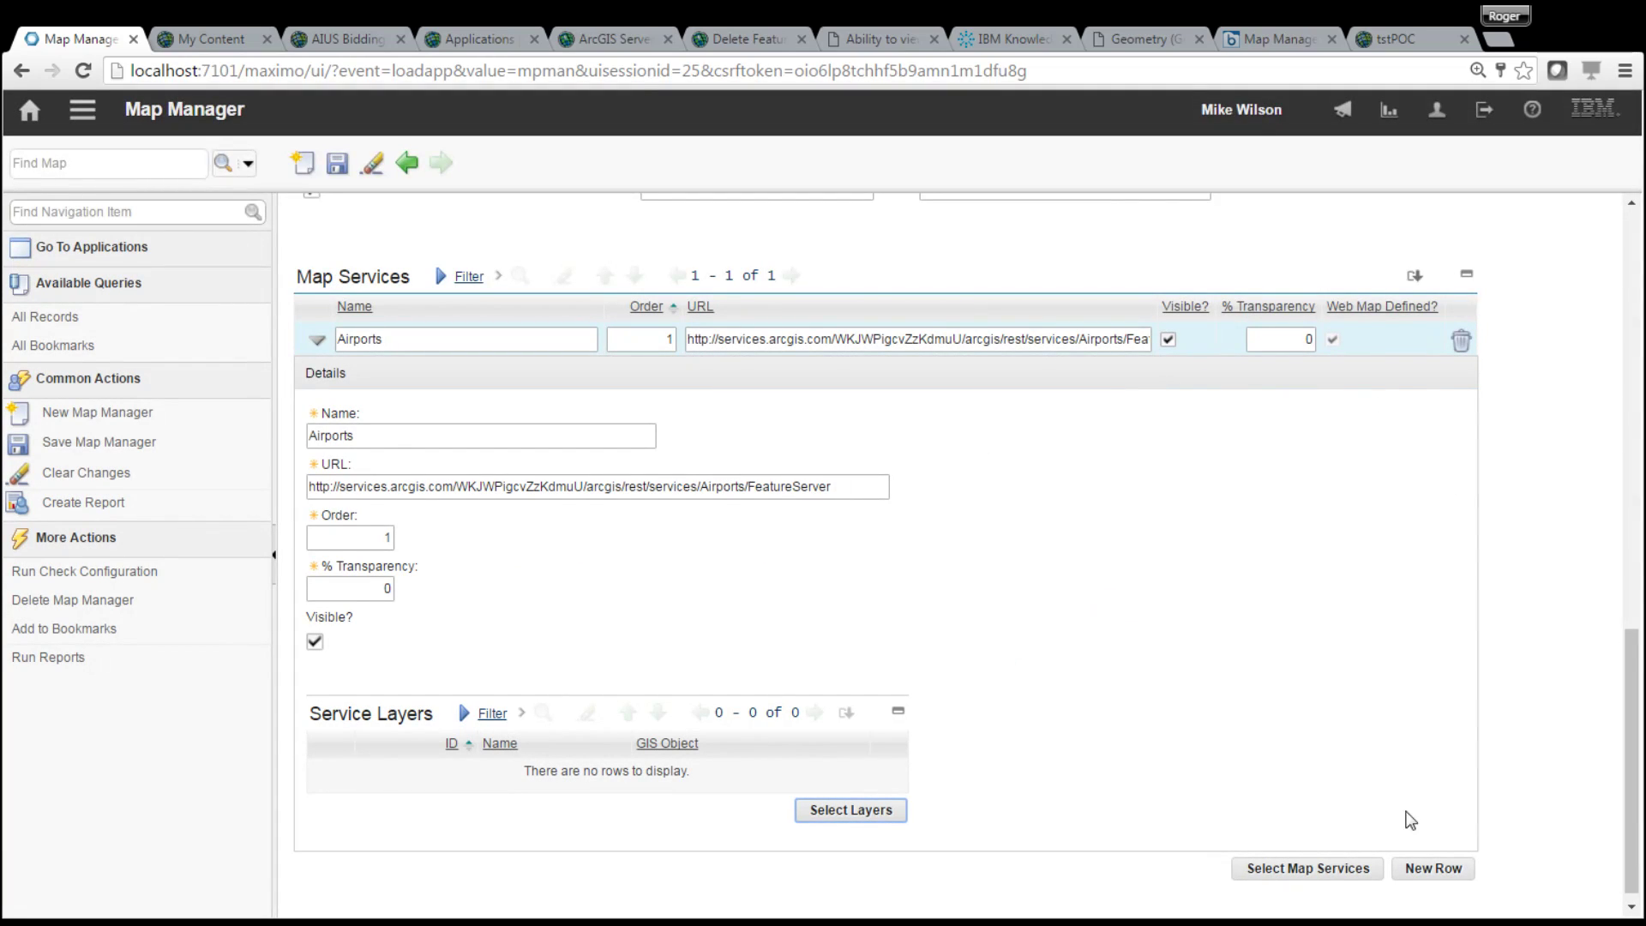
Add the AIUSLocations map service from the configured web map to WEBMAP1's map services
click(1358, 878)
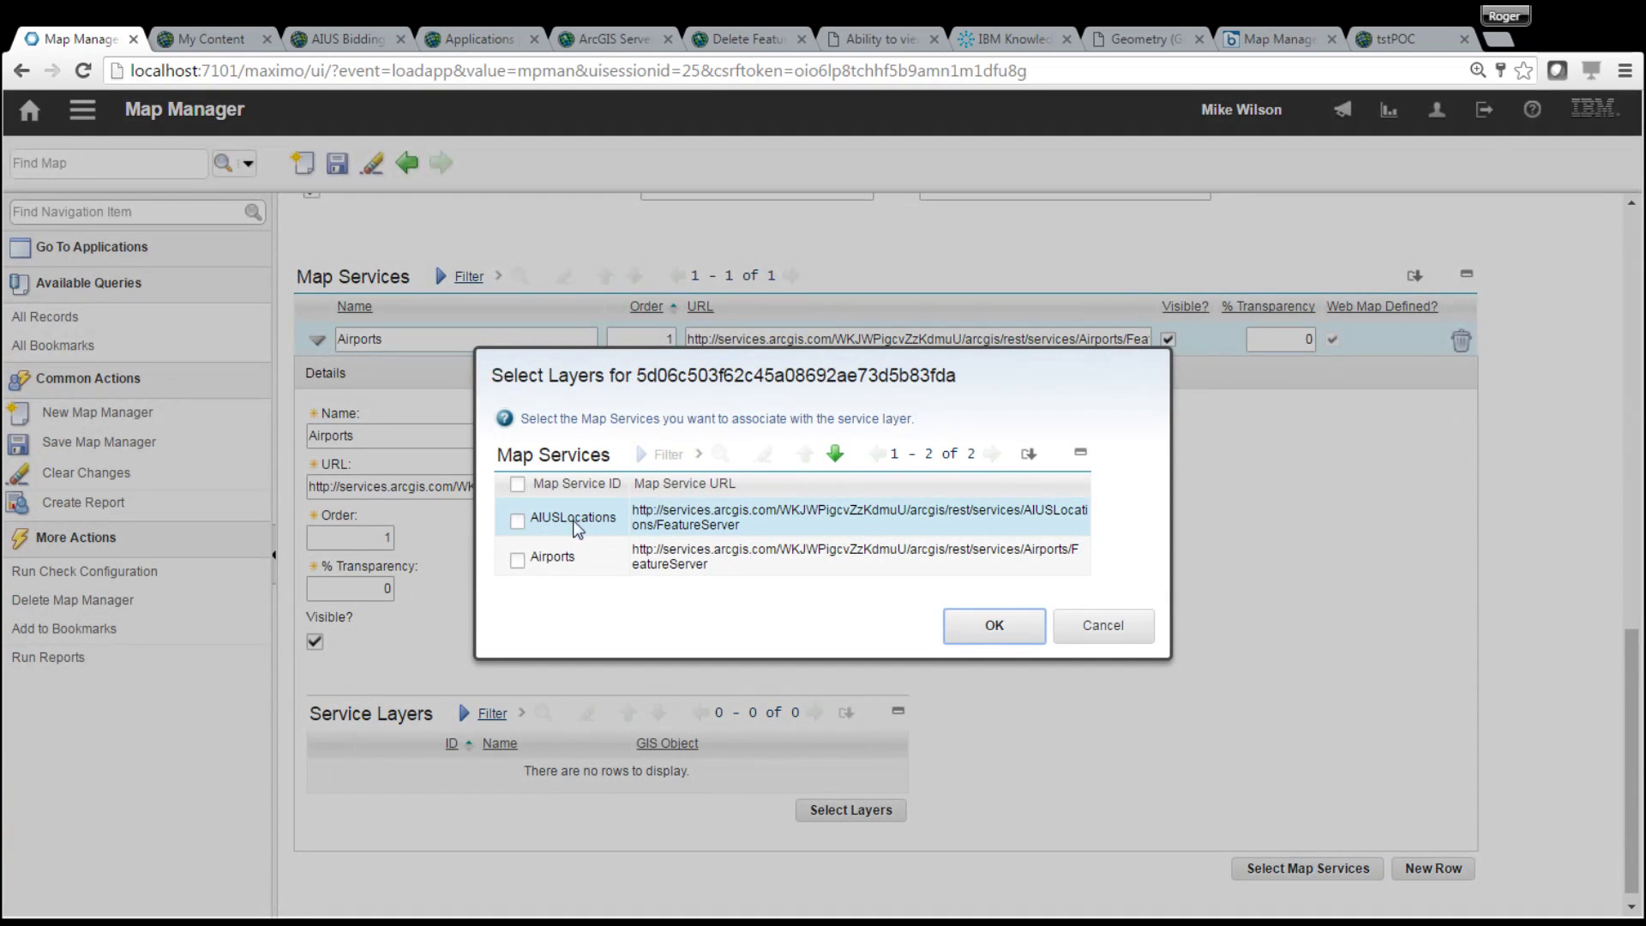
click(518, 521)
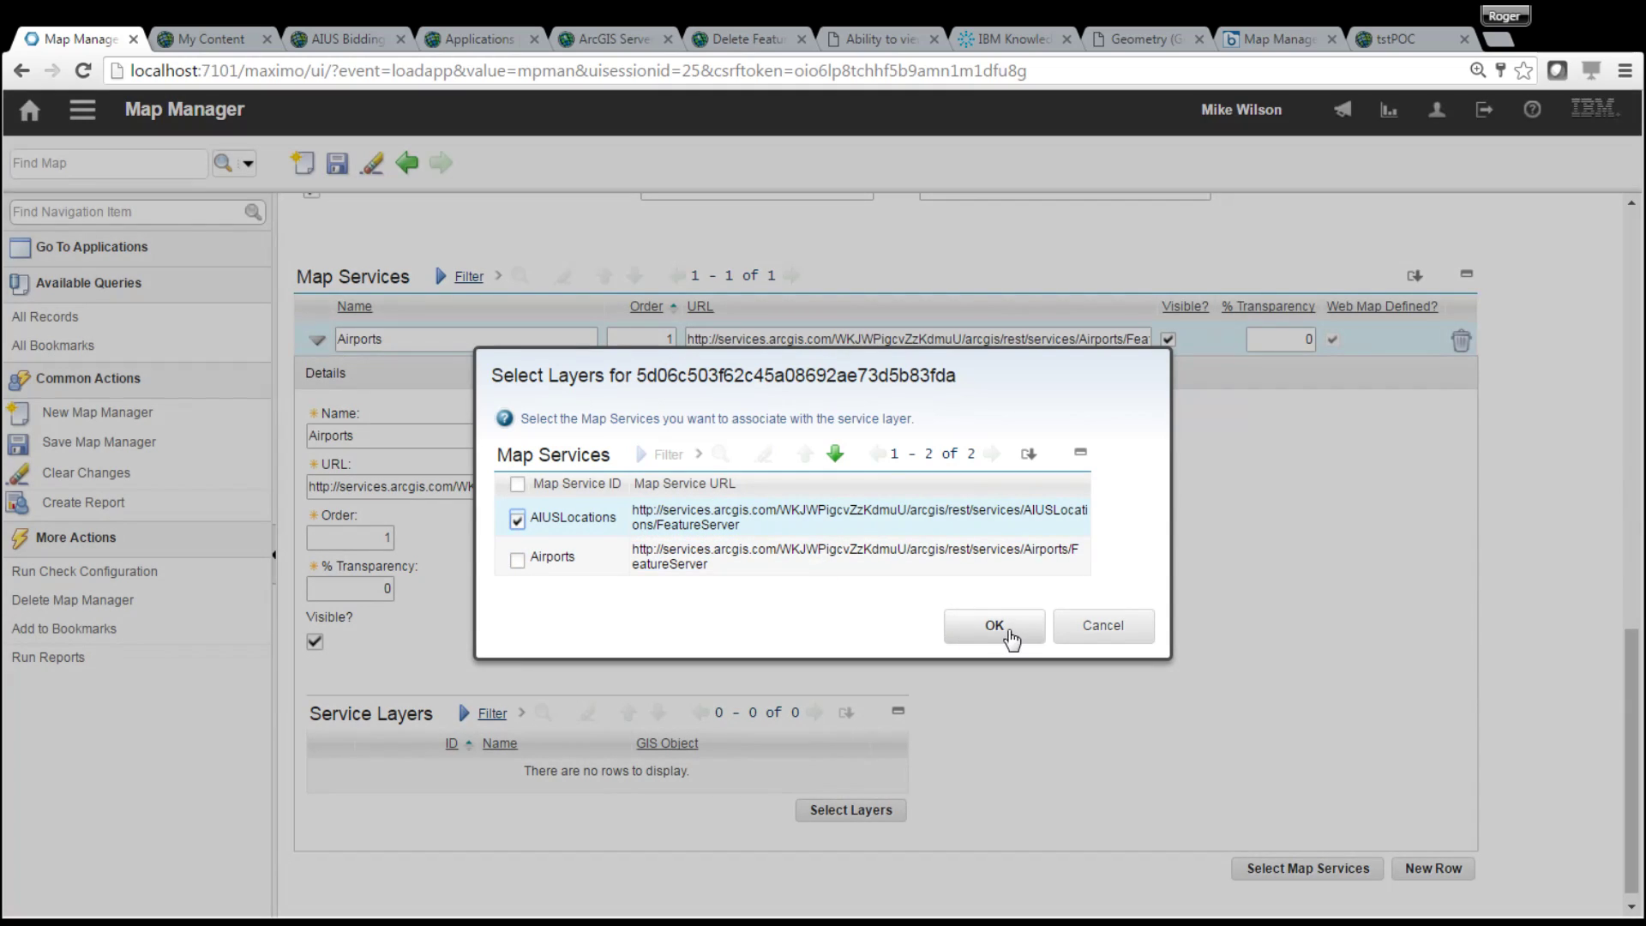
click(998, 630)
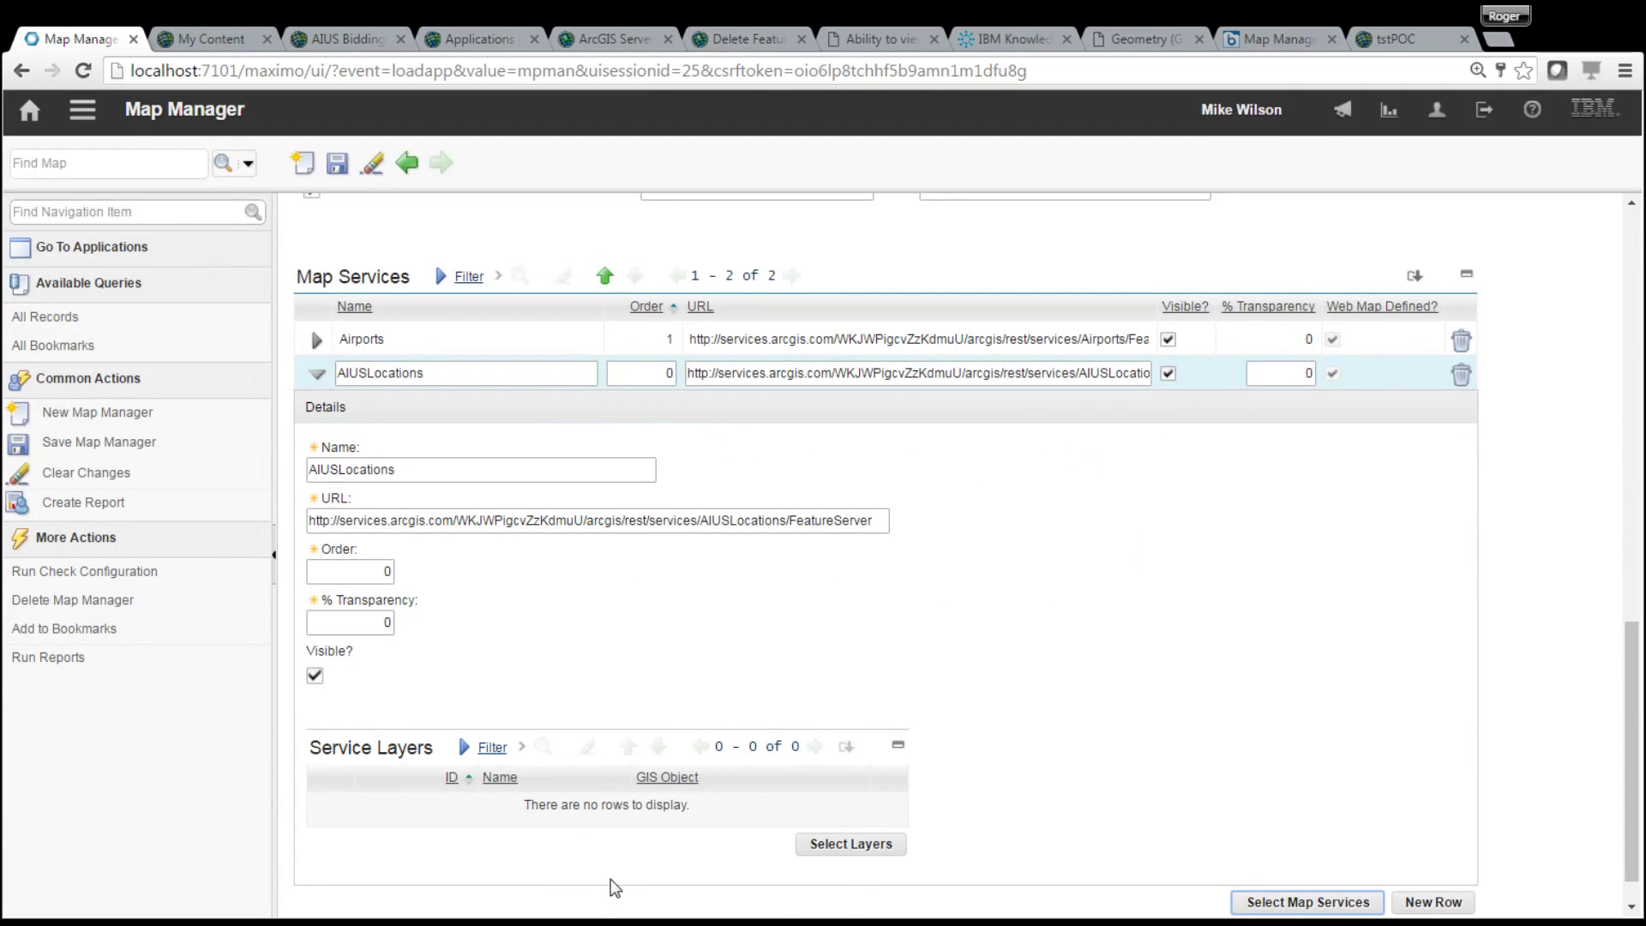
Try to open the layer selection for the AIUSLocations map service, and save the map record
click(858, 844)
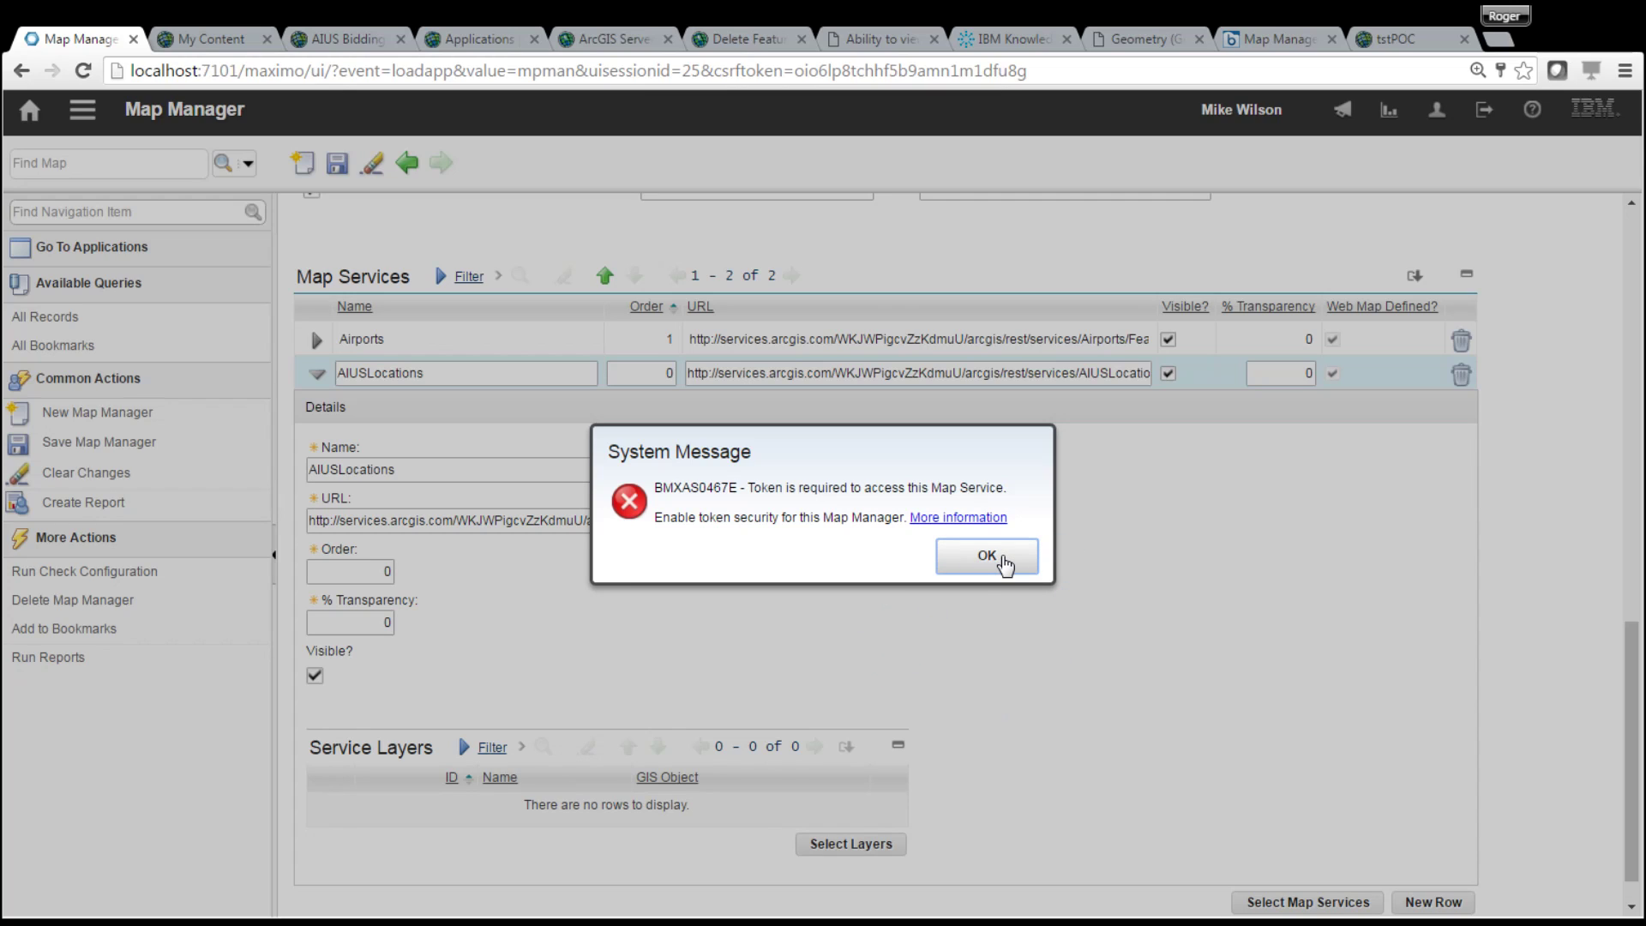
click(1003, 559)
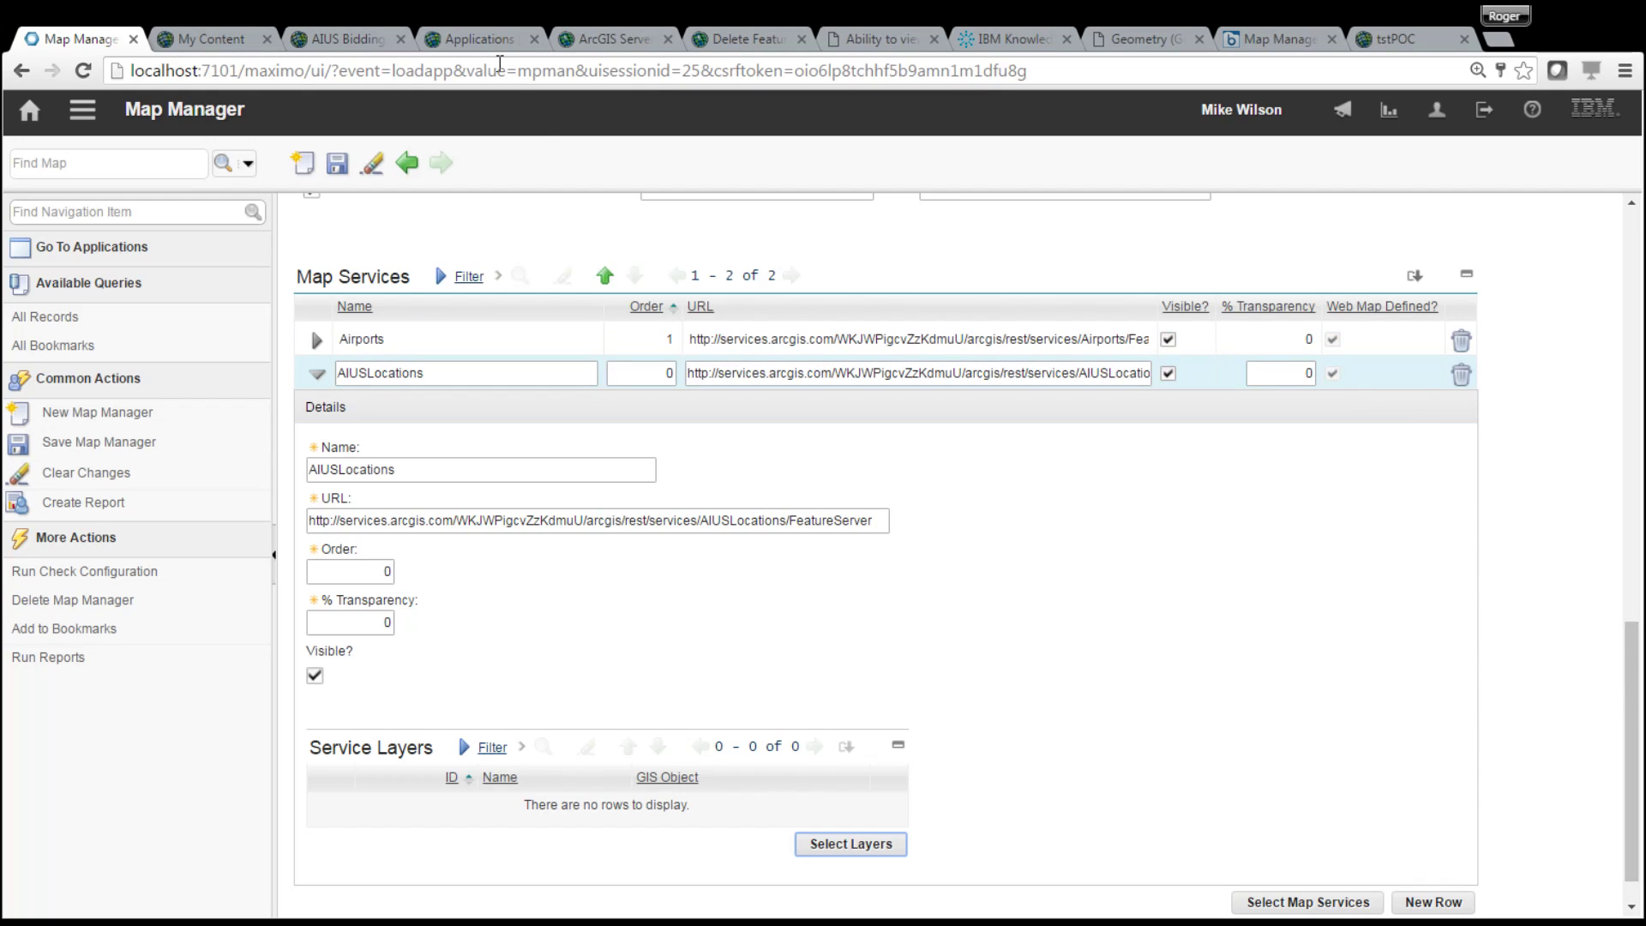
click(336, 164)
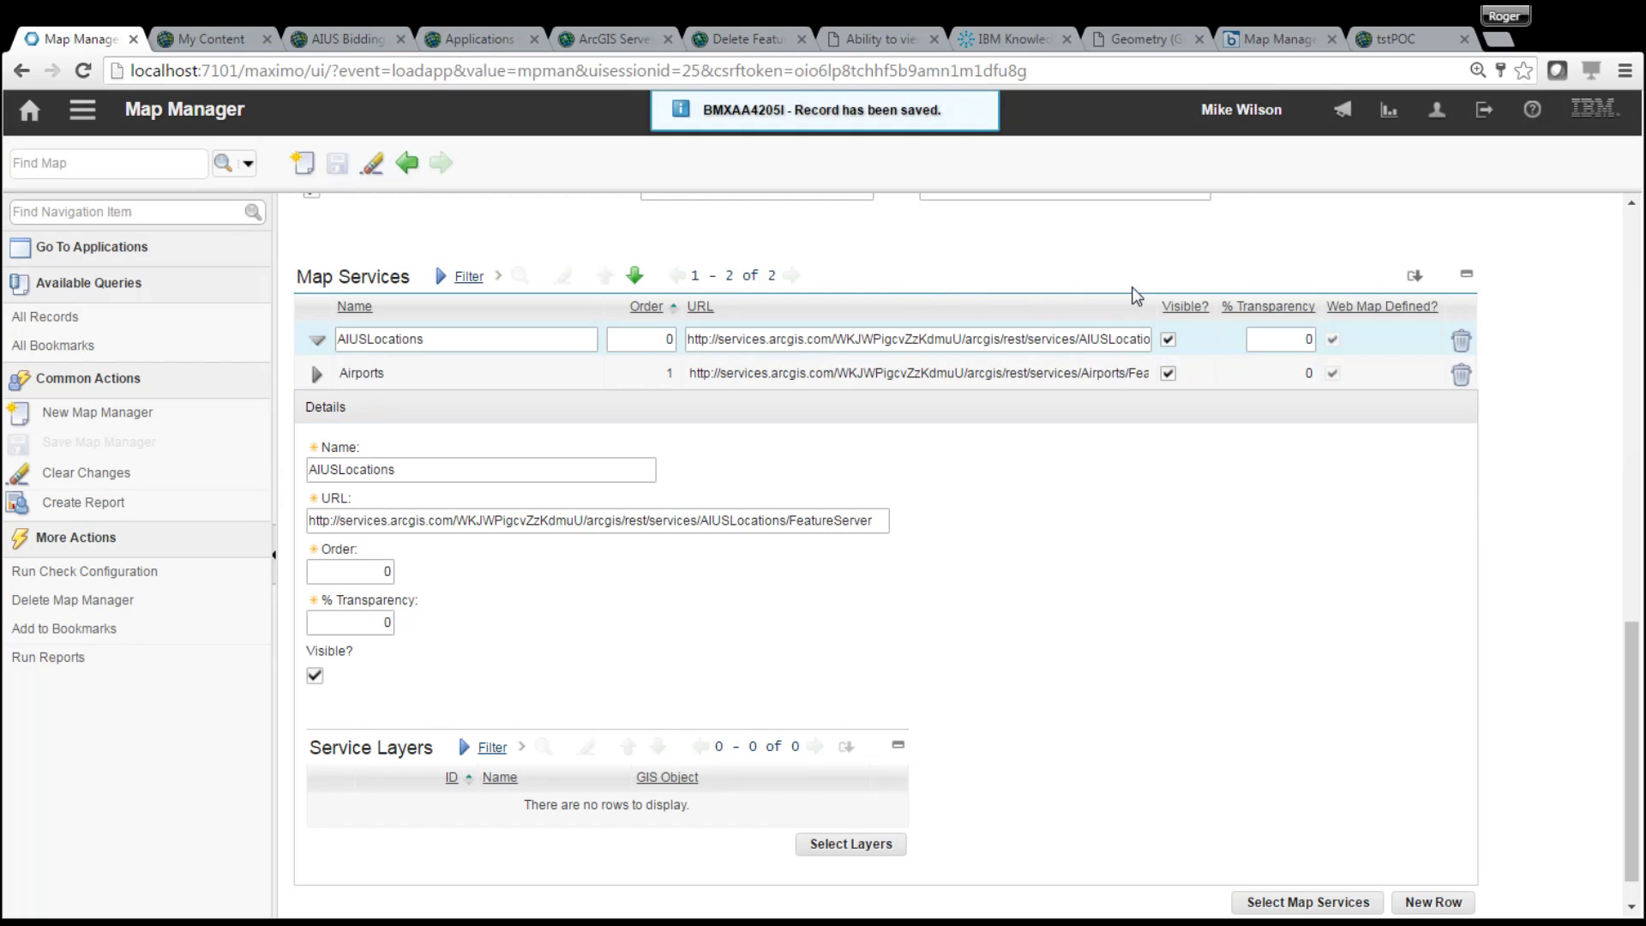
Switch to the Locations application and open the location record OFF-5-12
drag(1634, 745, 1634, 635)
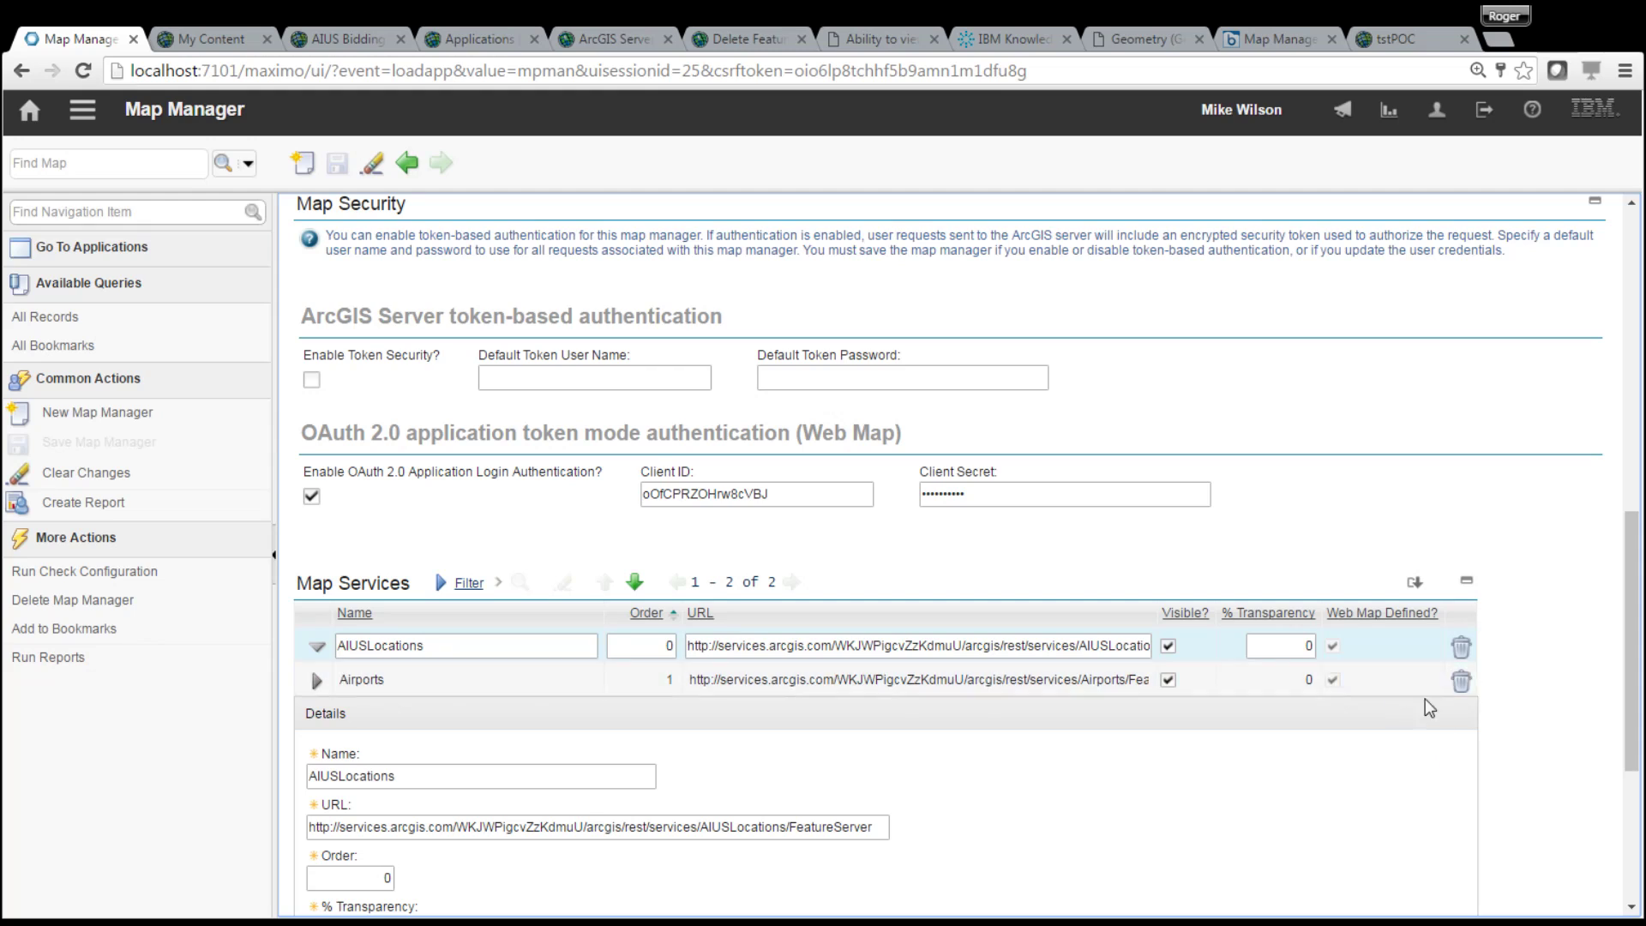
drag(1637, 630, 1619, 270)
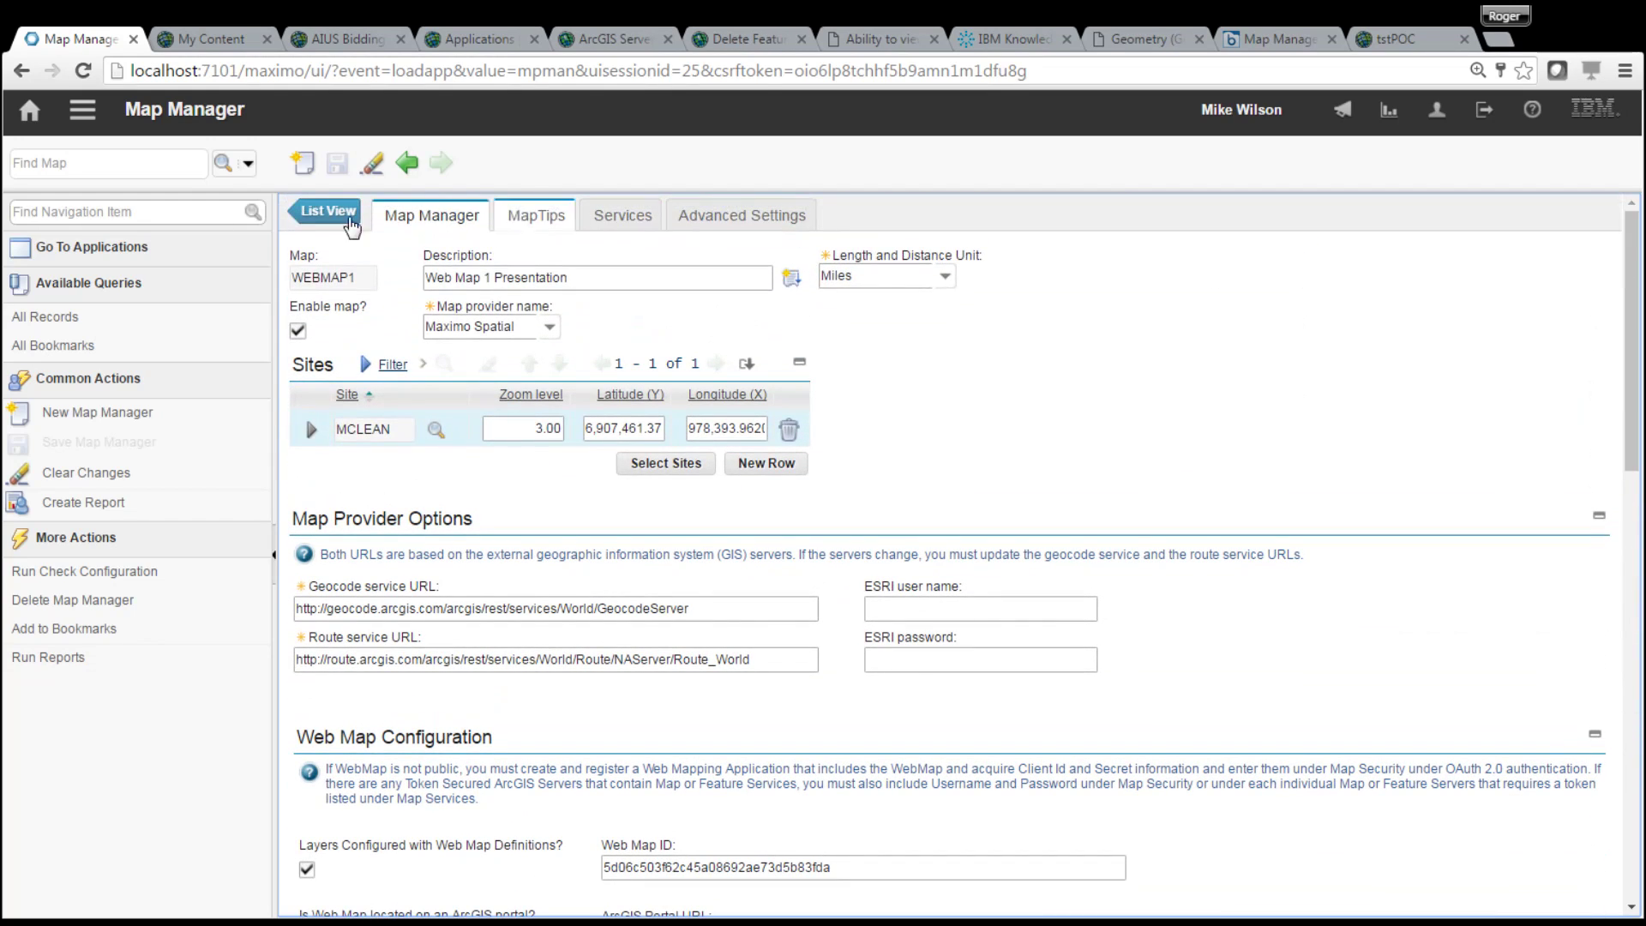
click(82, 109)
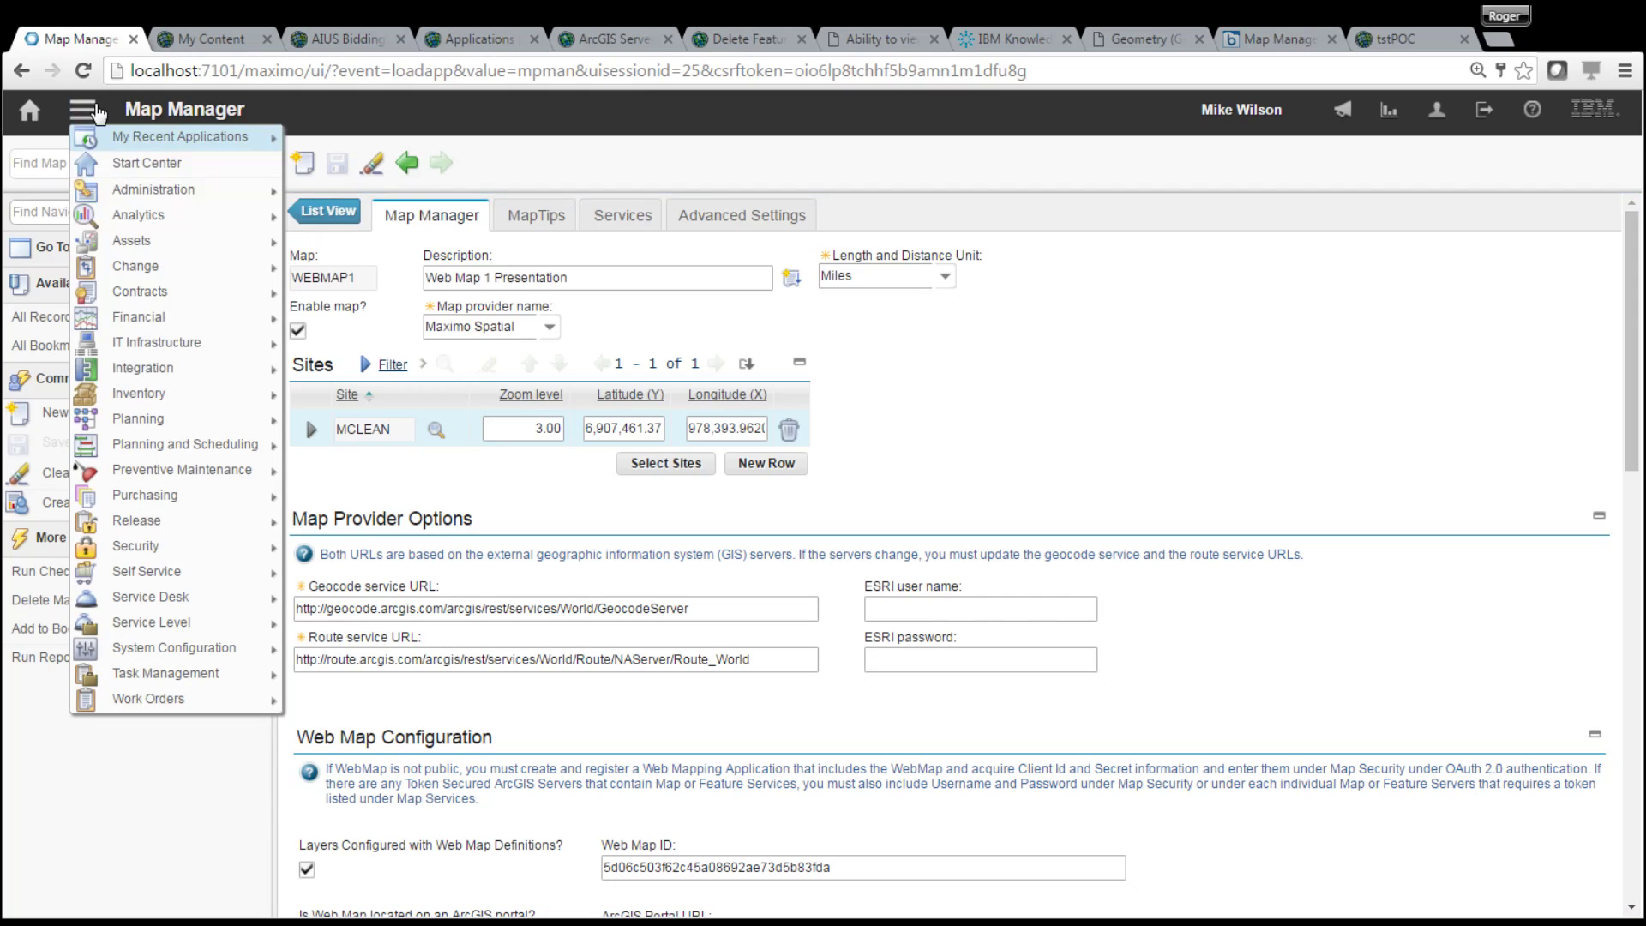
mouse_move(214, 136)
click(358, 161)
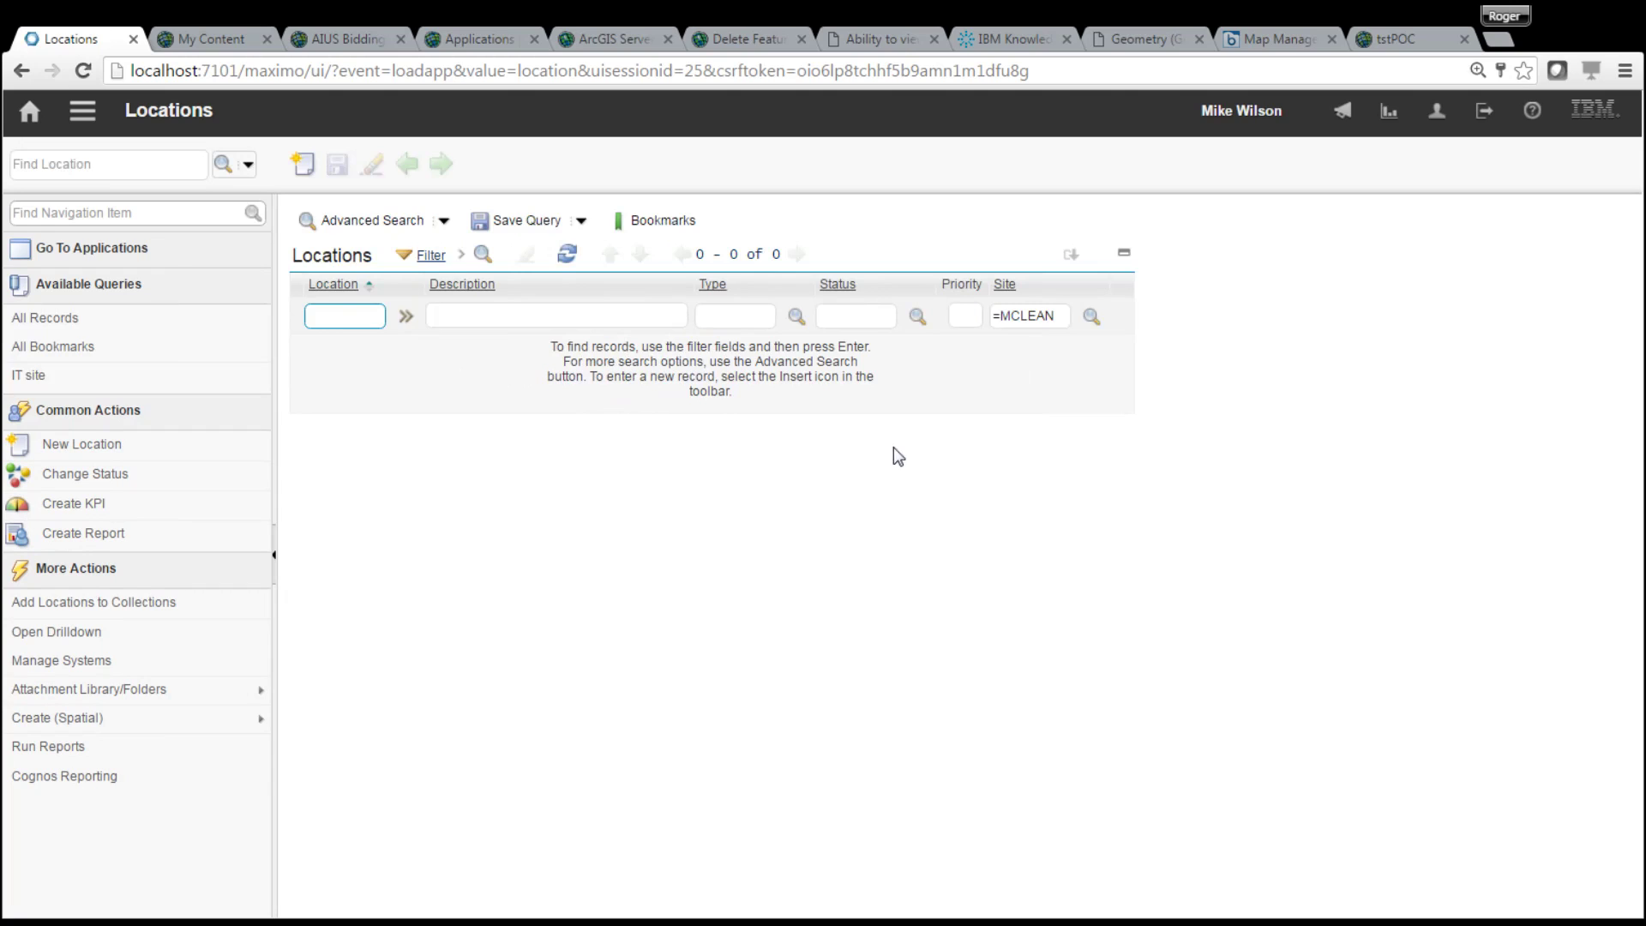
click(342, 379)
click(334, 548)
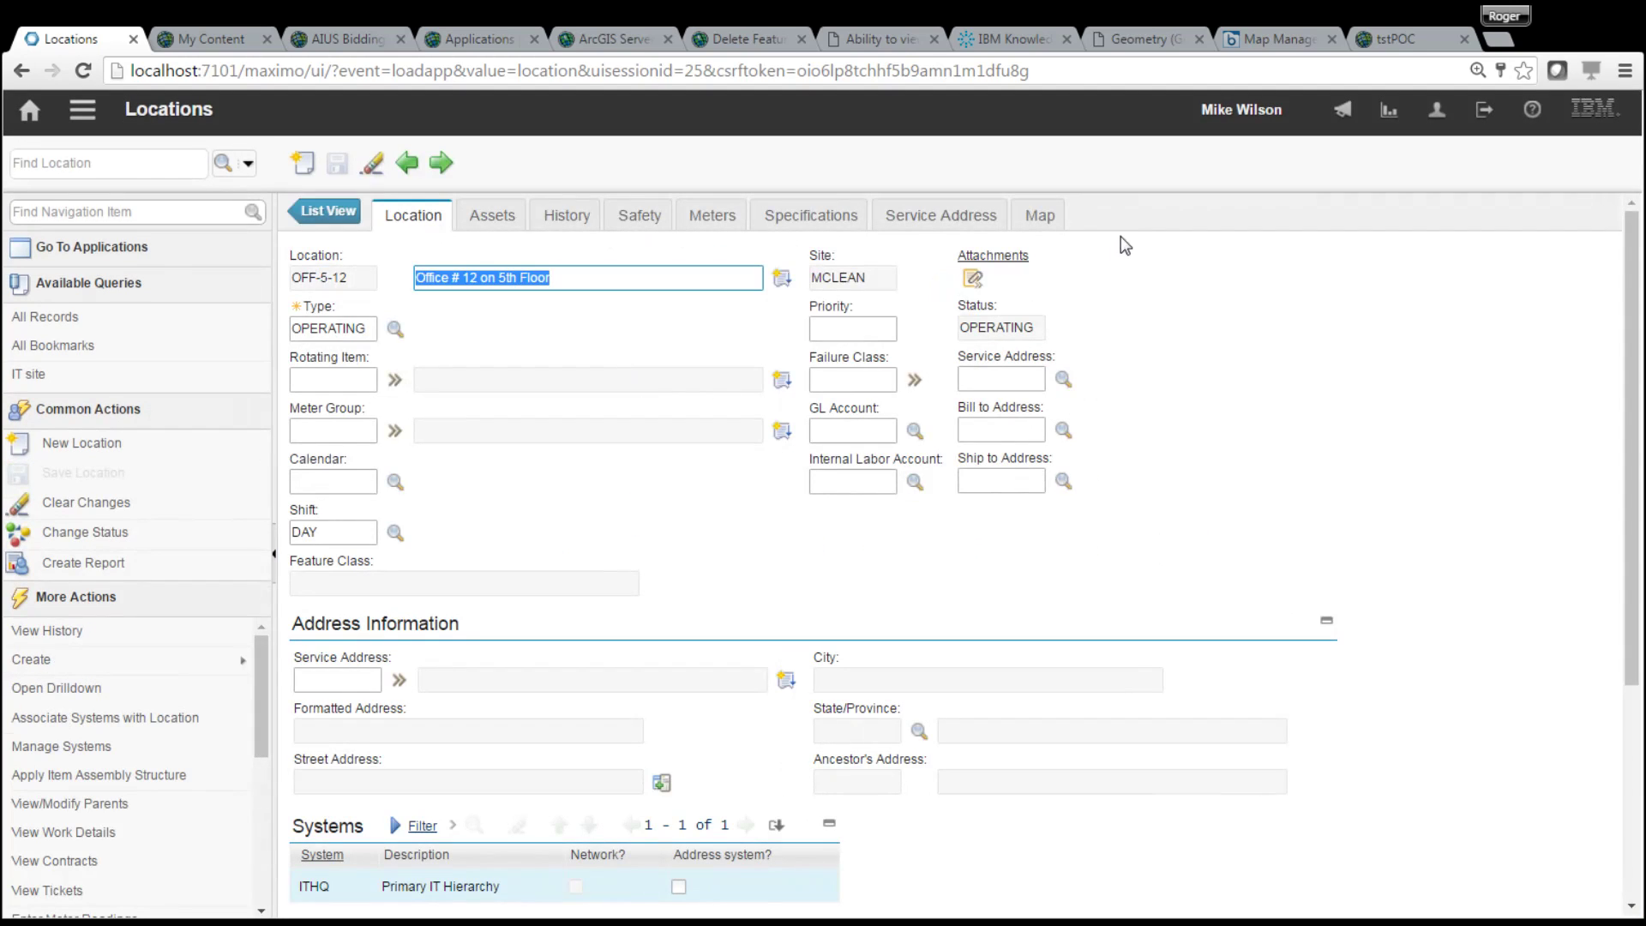
Display the location's map and examine the web map features plotted across the United States and around Washington
click(1039, 215)
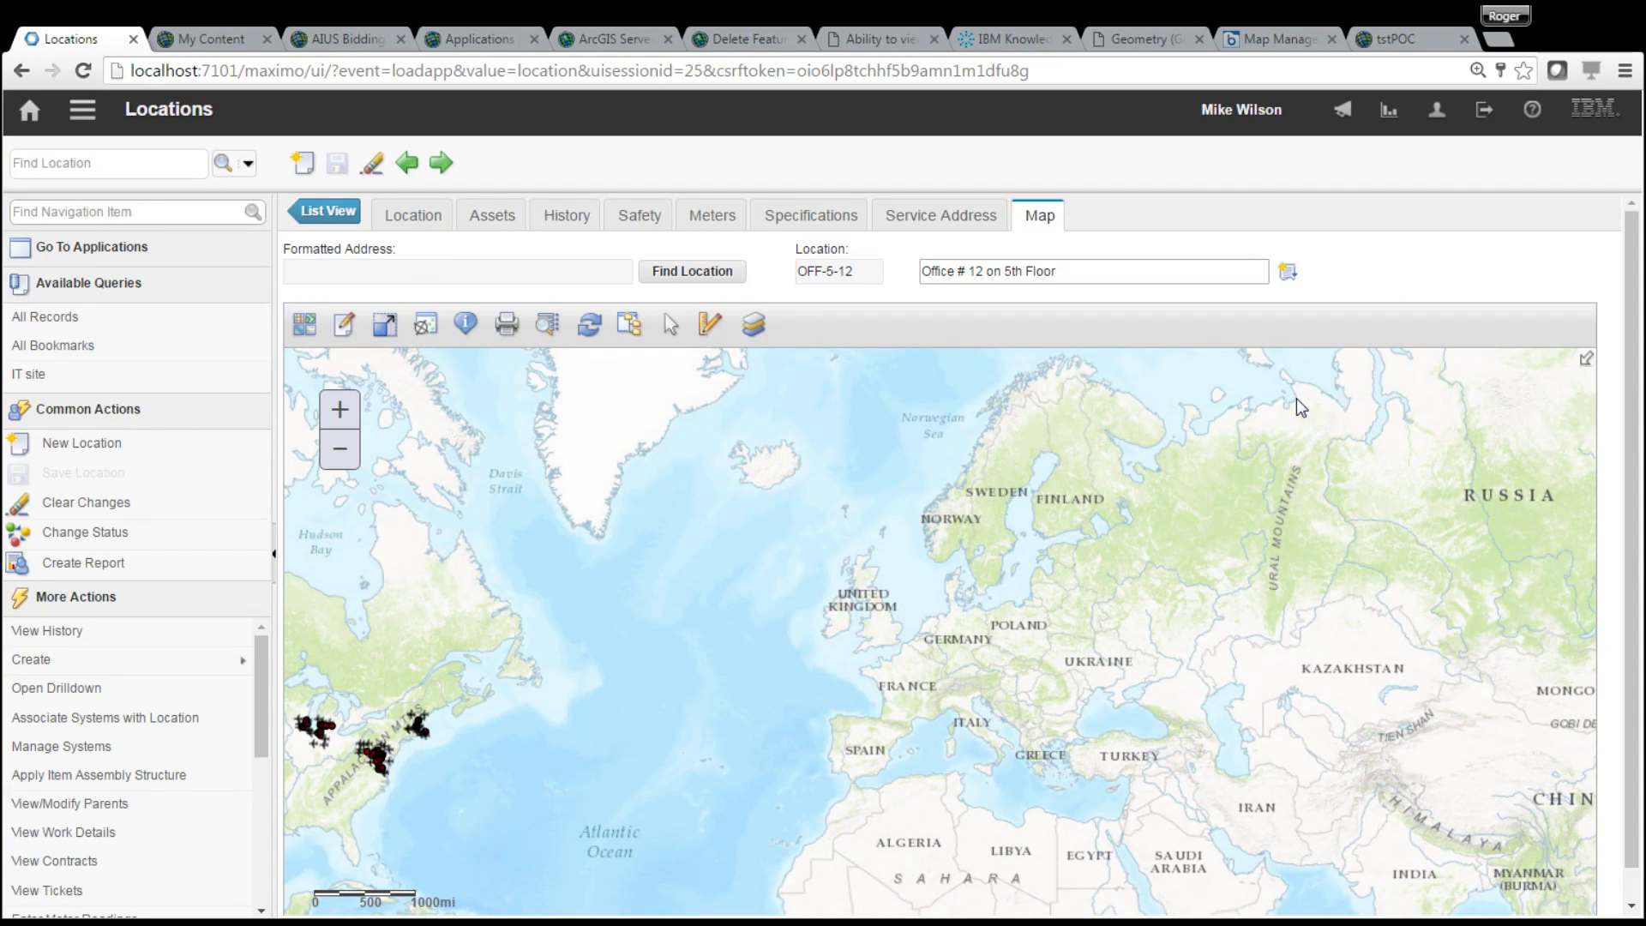
drag(445, 574, 821, 507)
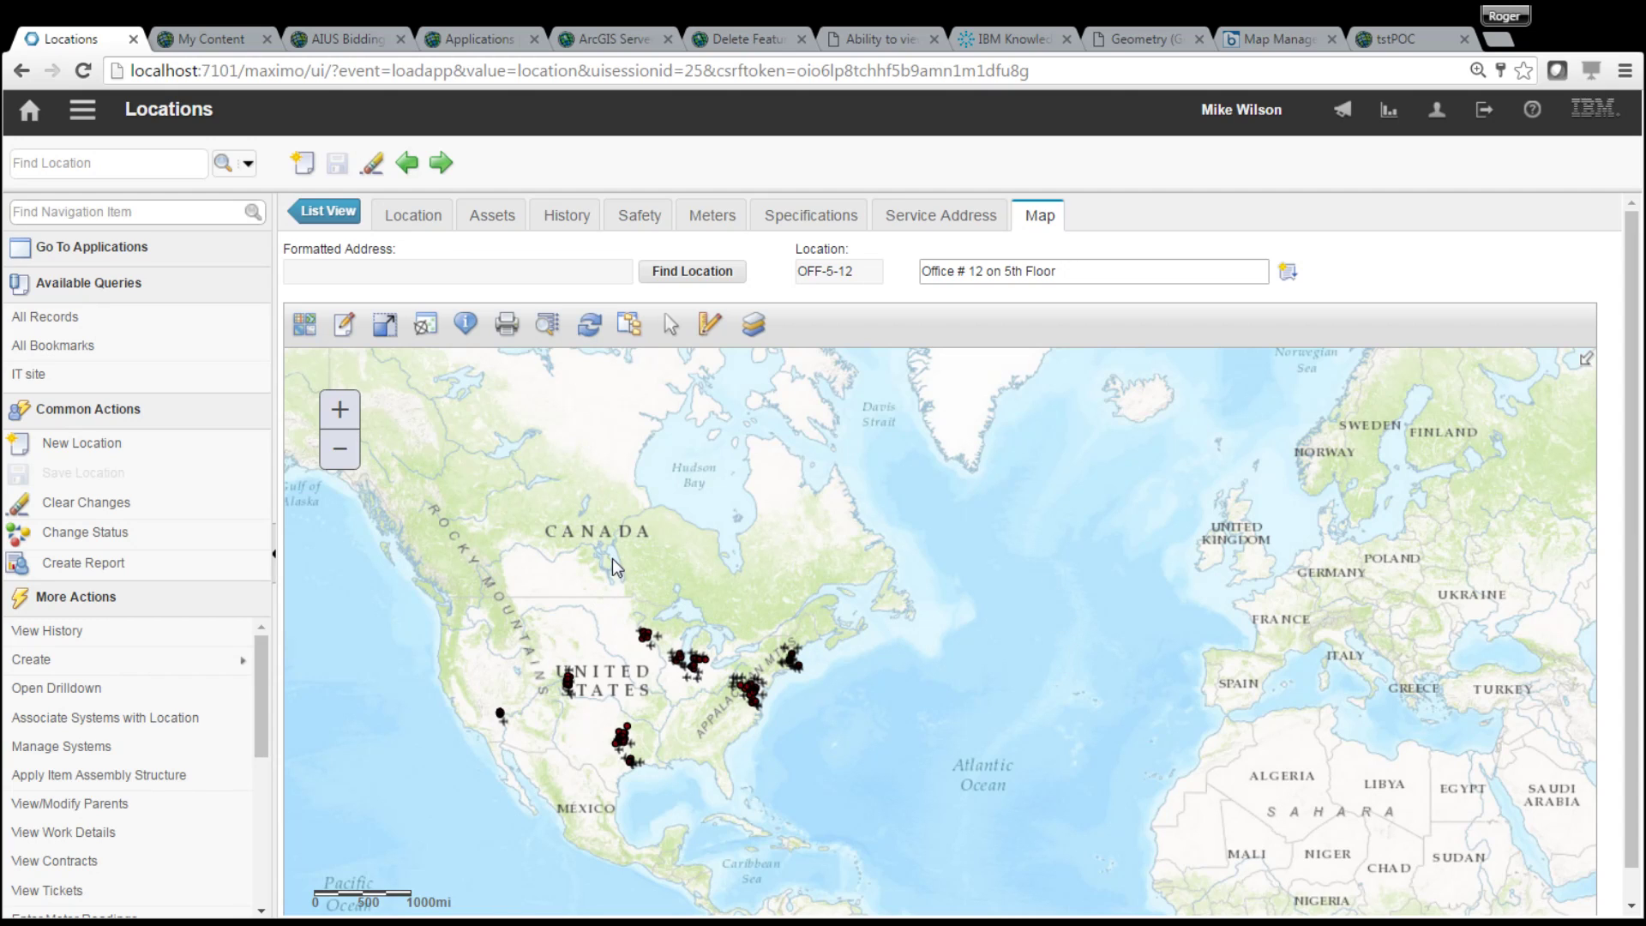
drag(619, 574, 869, 735)
drag(912, 666, 1071, 871)
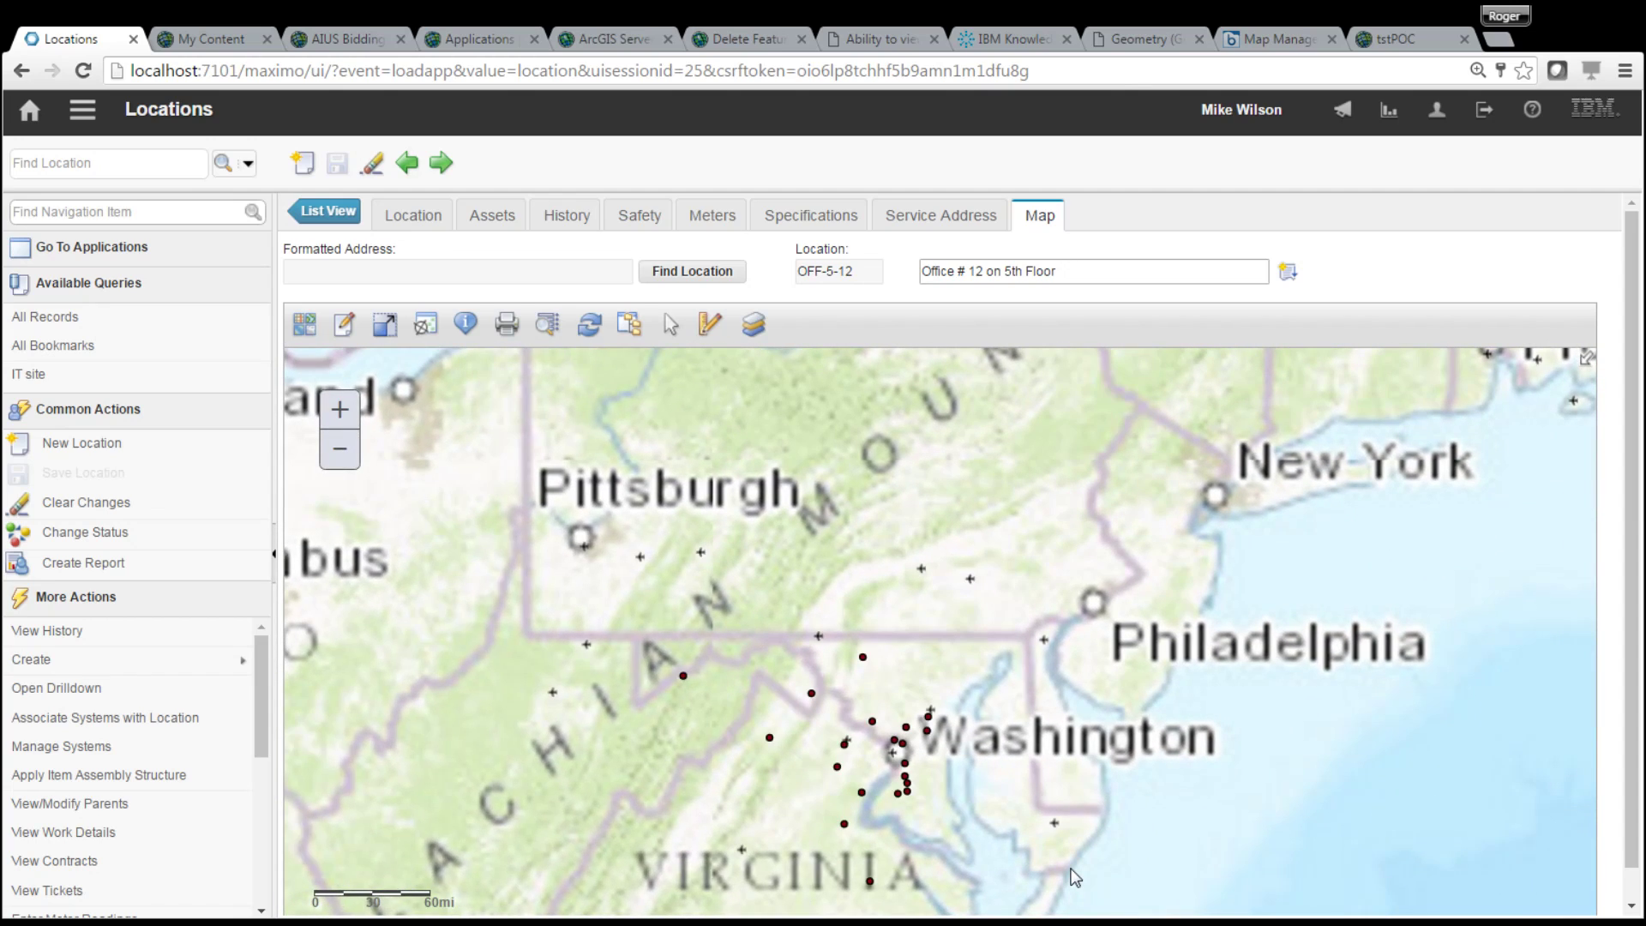
drag(1068, 758, 1024, 599)
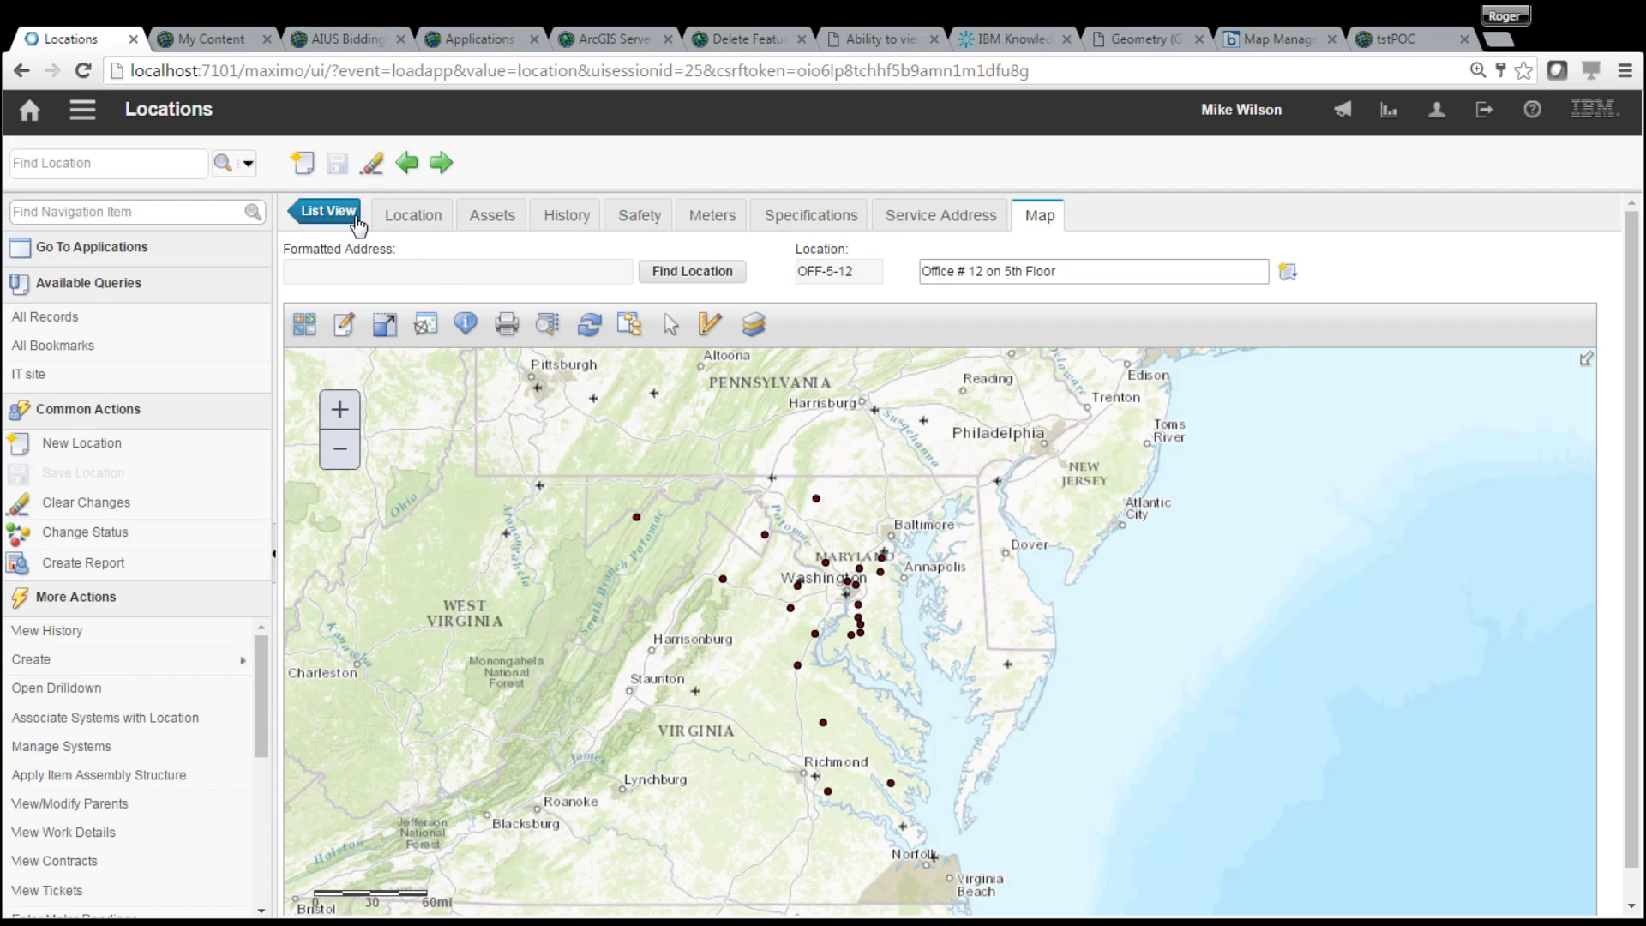
Return to the Map Manager application, list all map records and open WEBMAP1
click(82, 108)
mouse_move(202, 136)
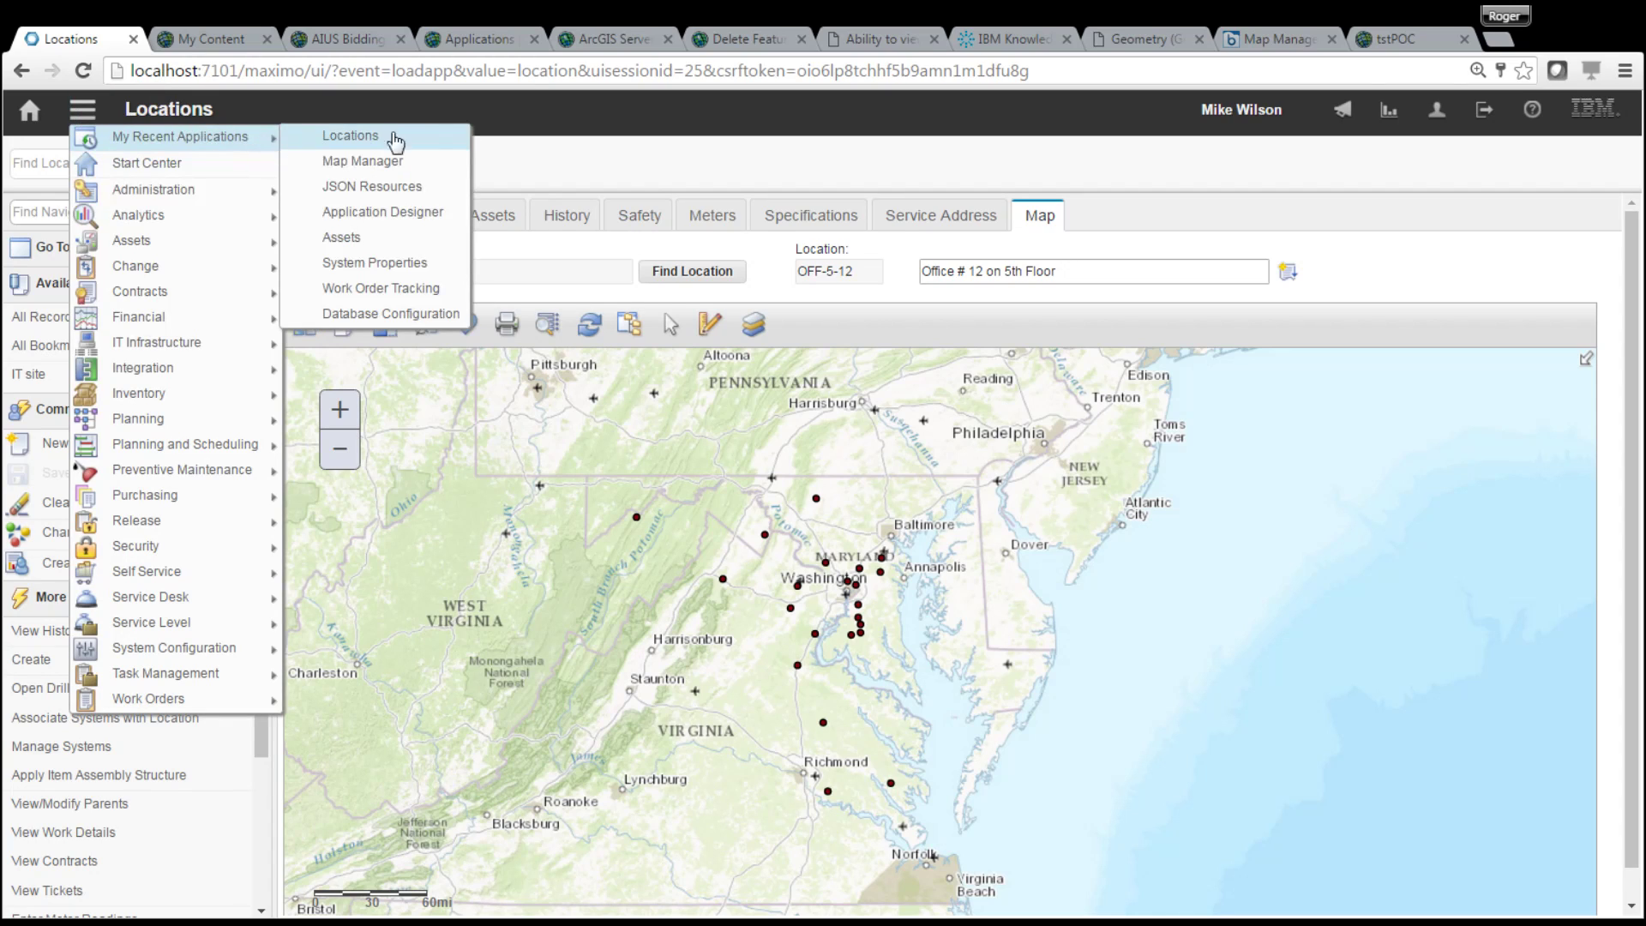
click(399, 163)
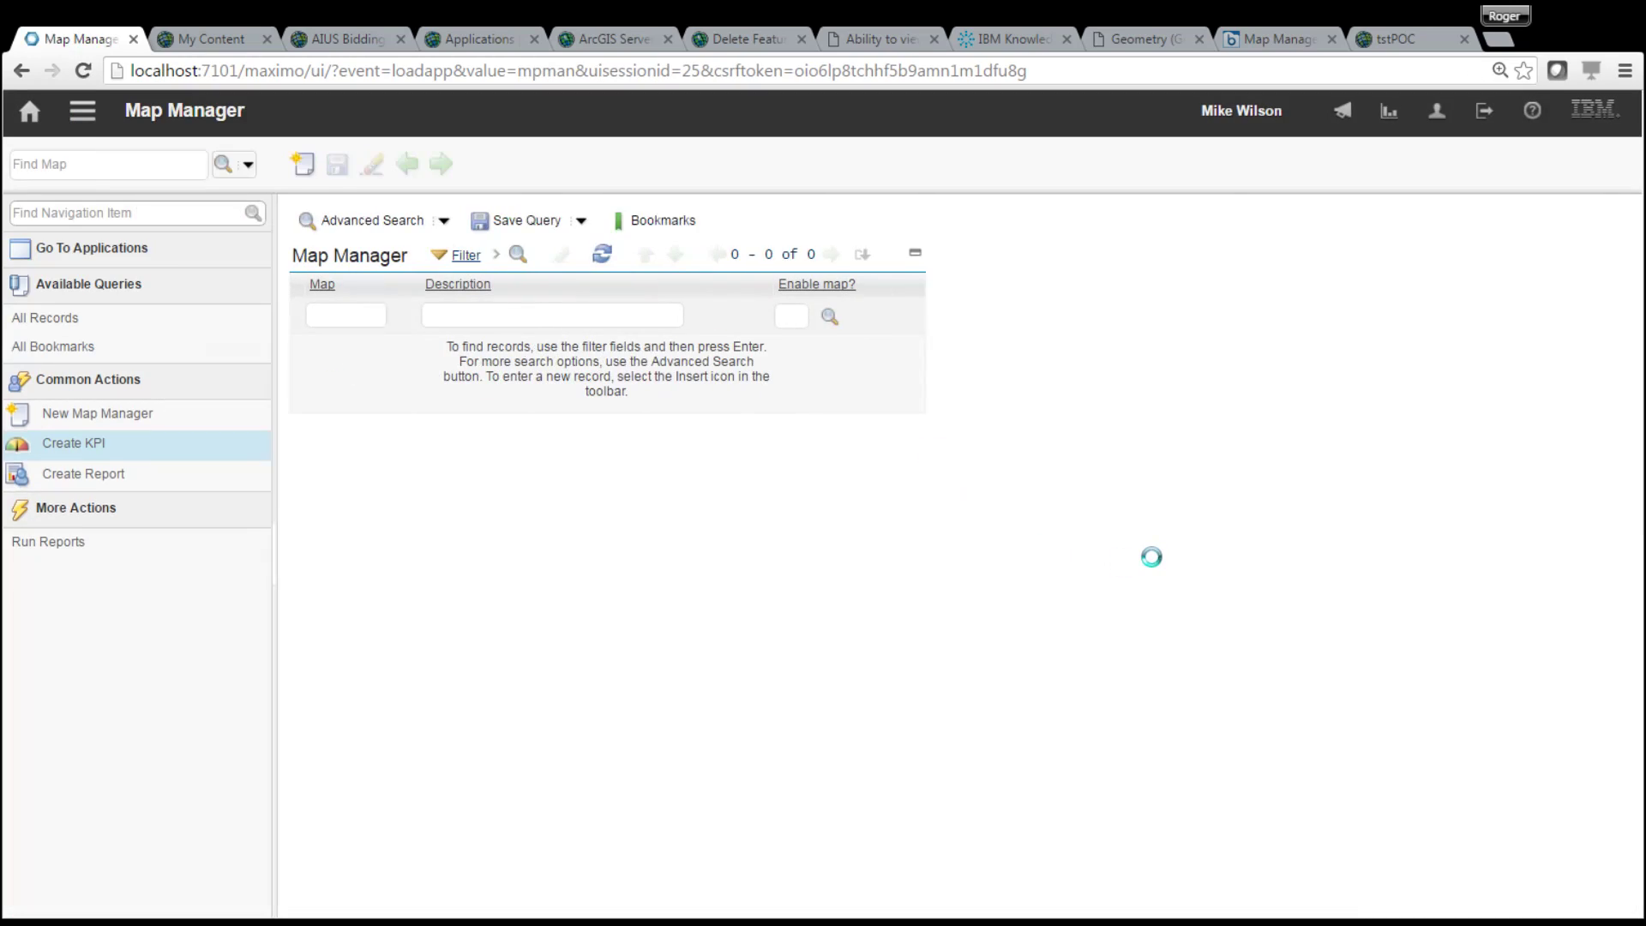
key(Return)
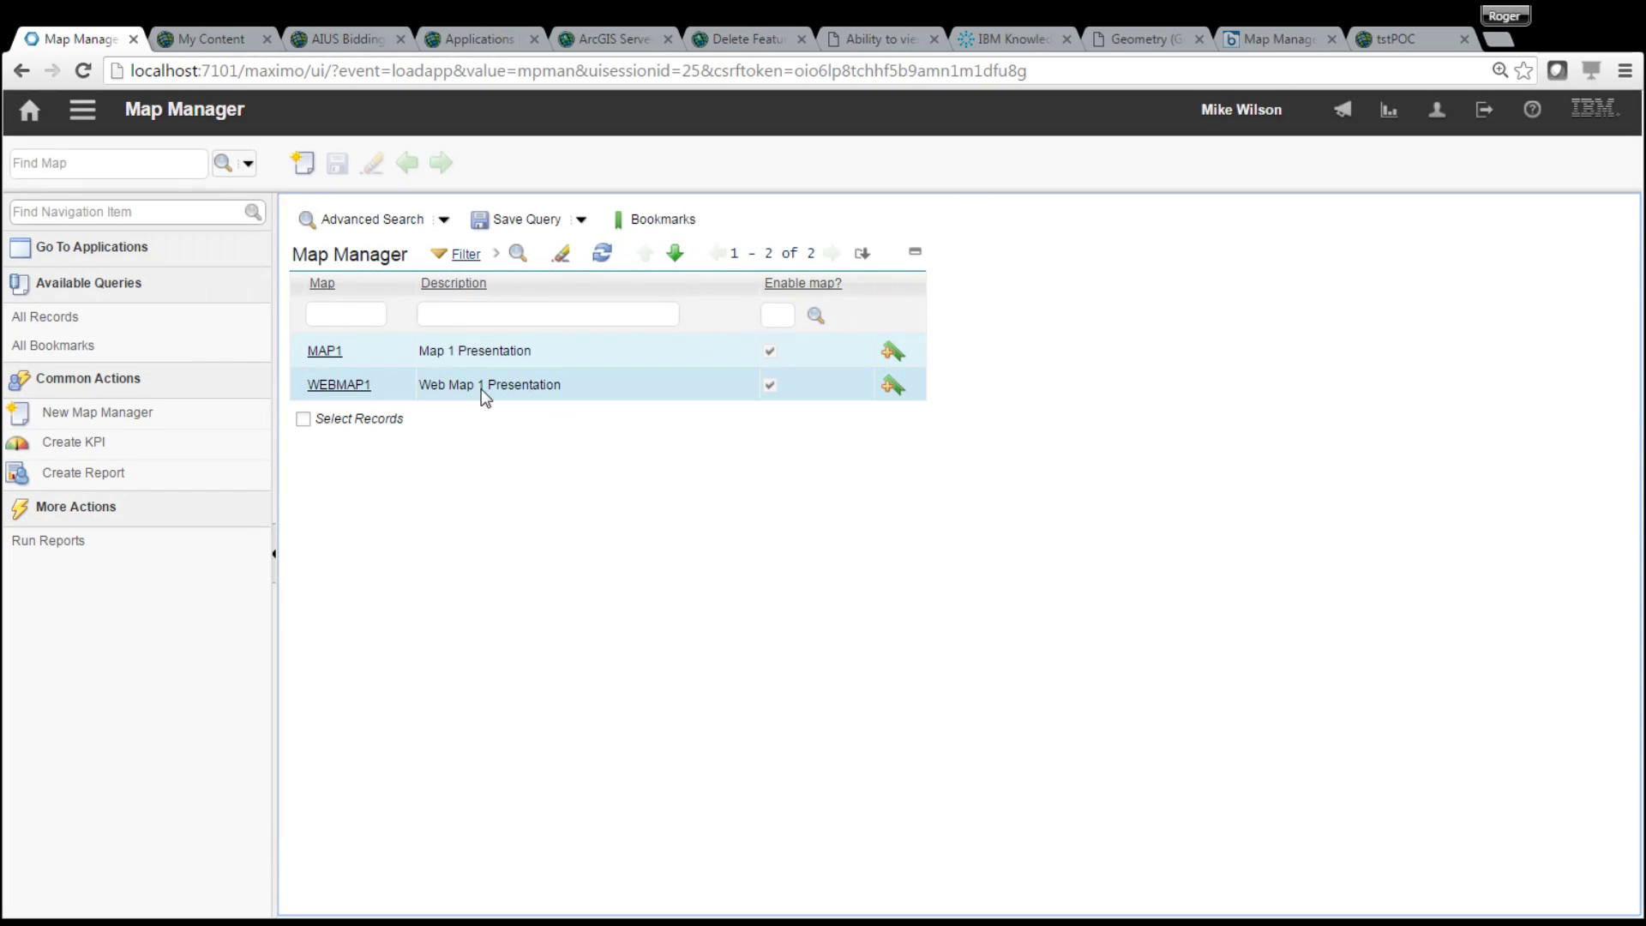
click(340, 385)
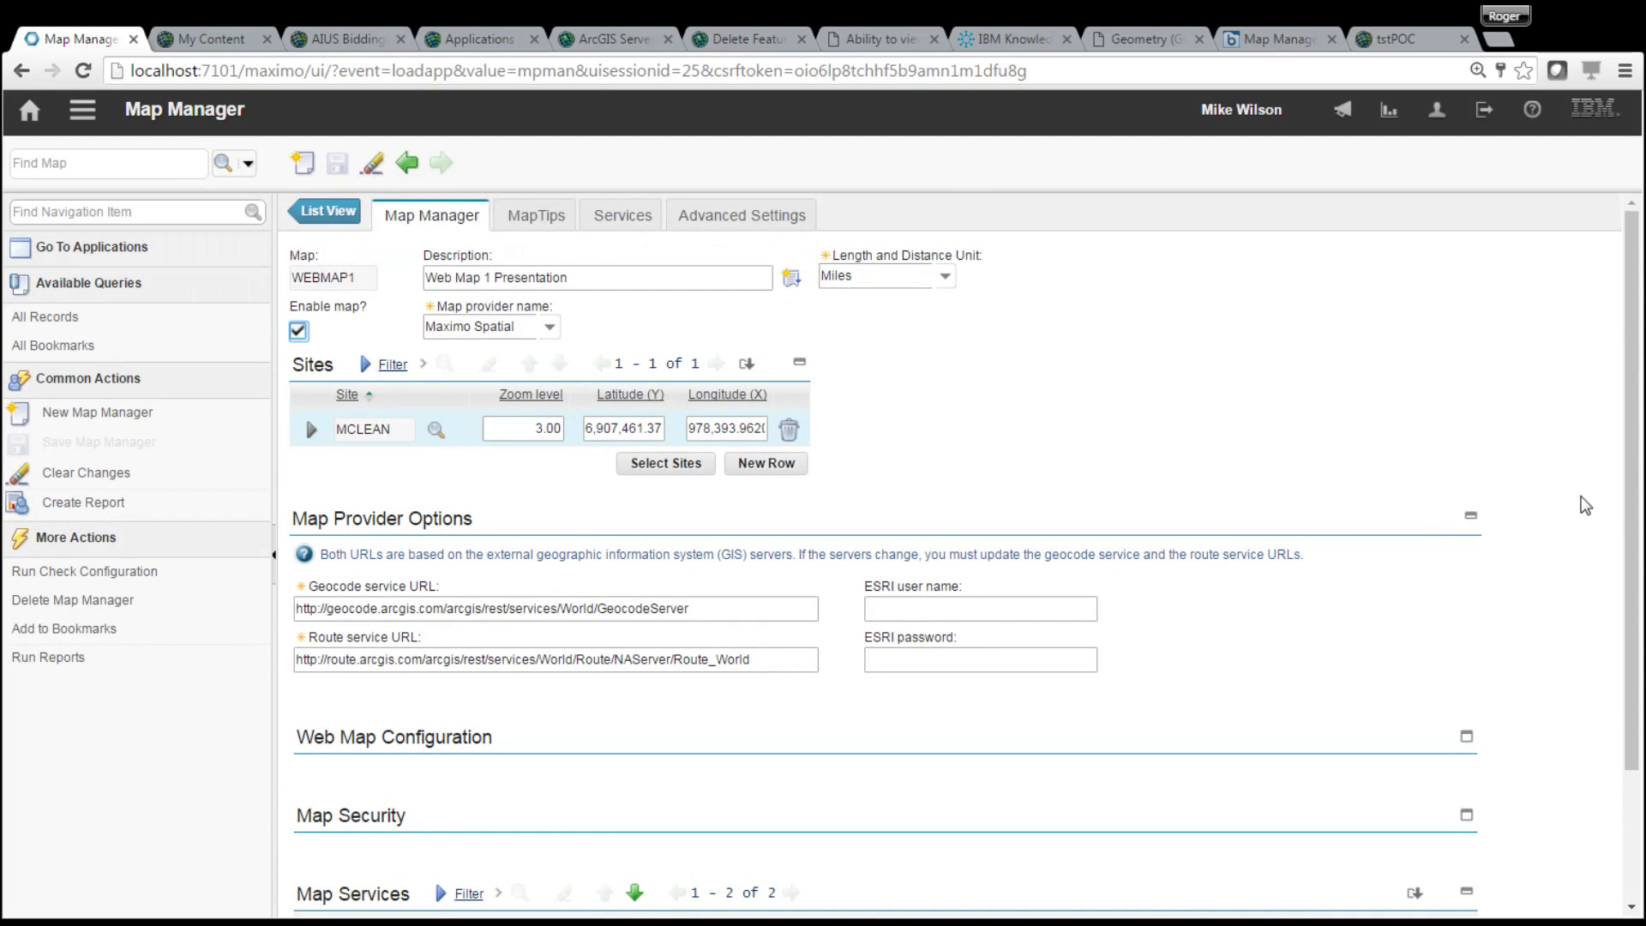
Expand WEBMAP1's Map Security section and review its token and OAuth 2.0 authentication settings
scroll(1636, 603, down, 2)
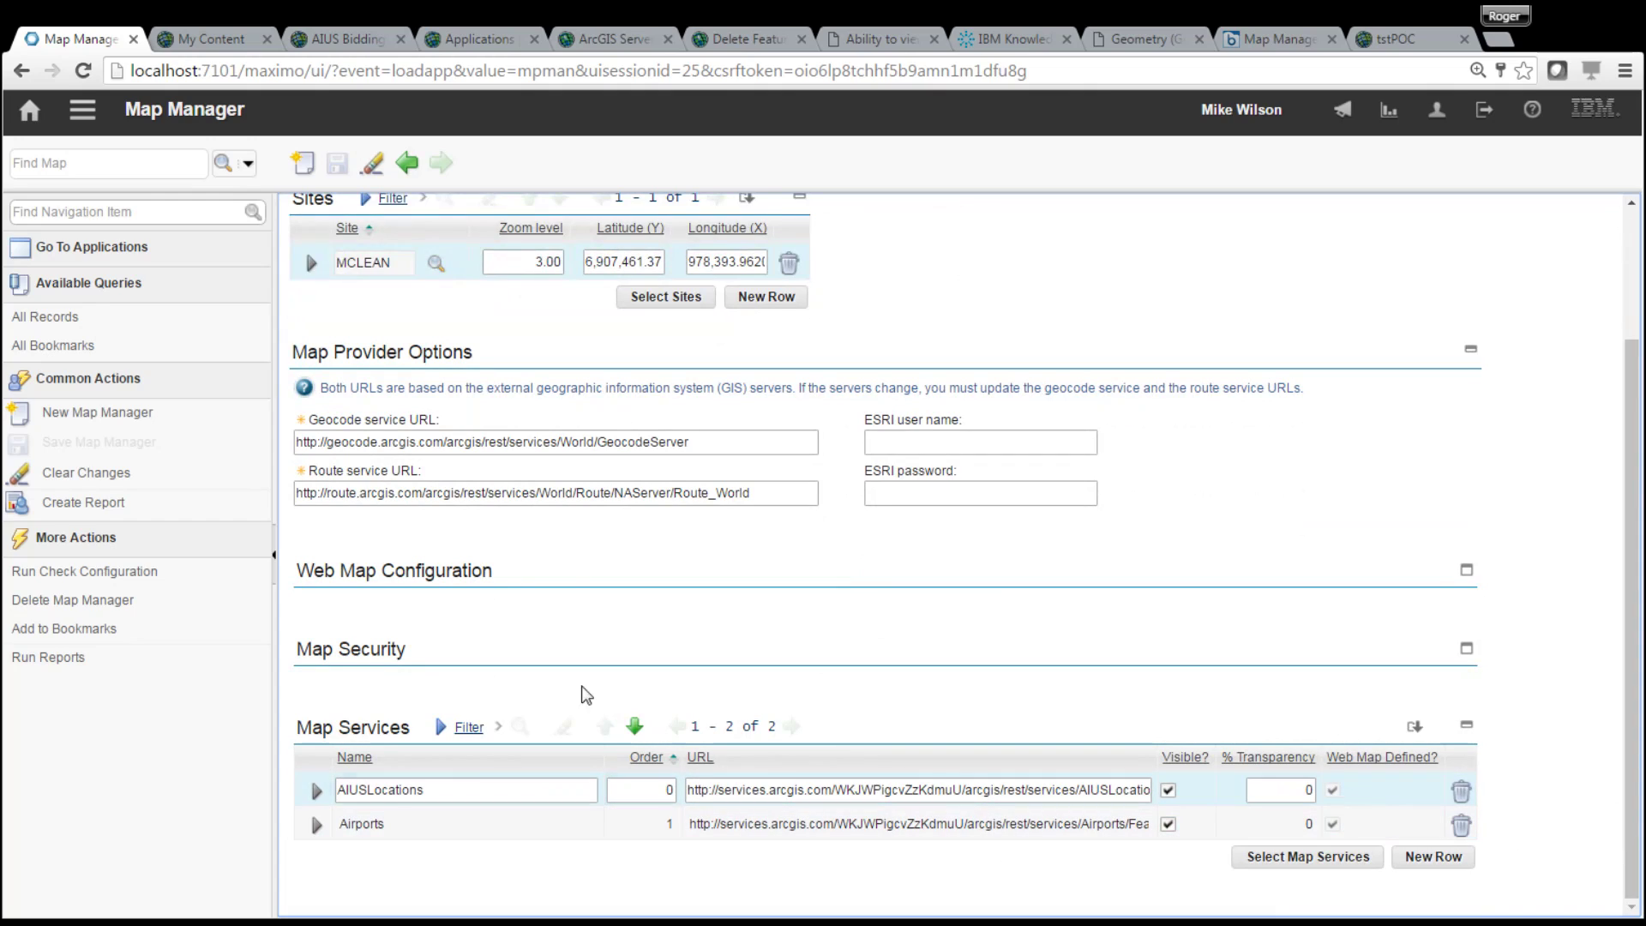
click(1466, 648)
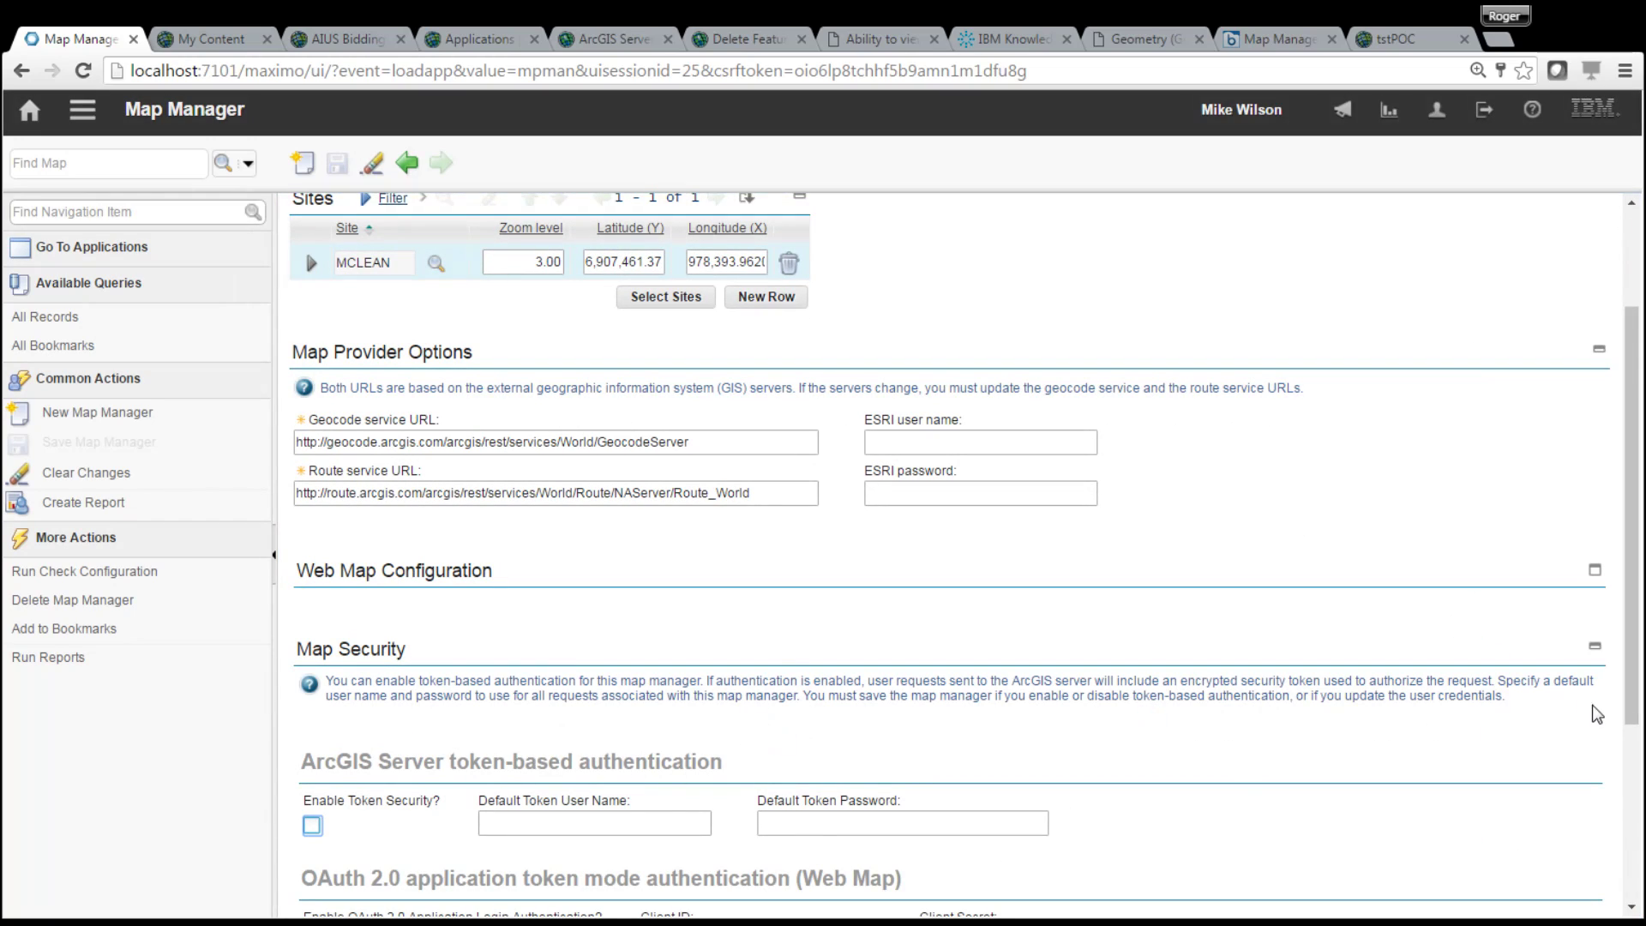
drag(1633, 702, 1632, 877)
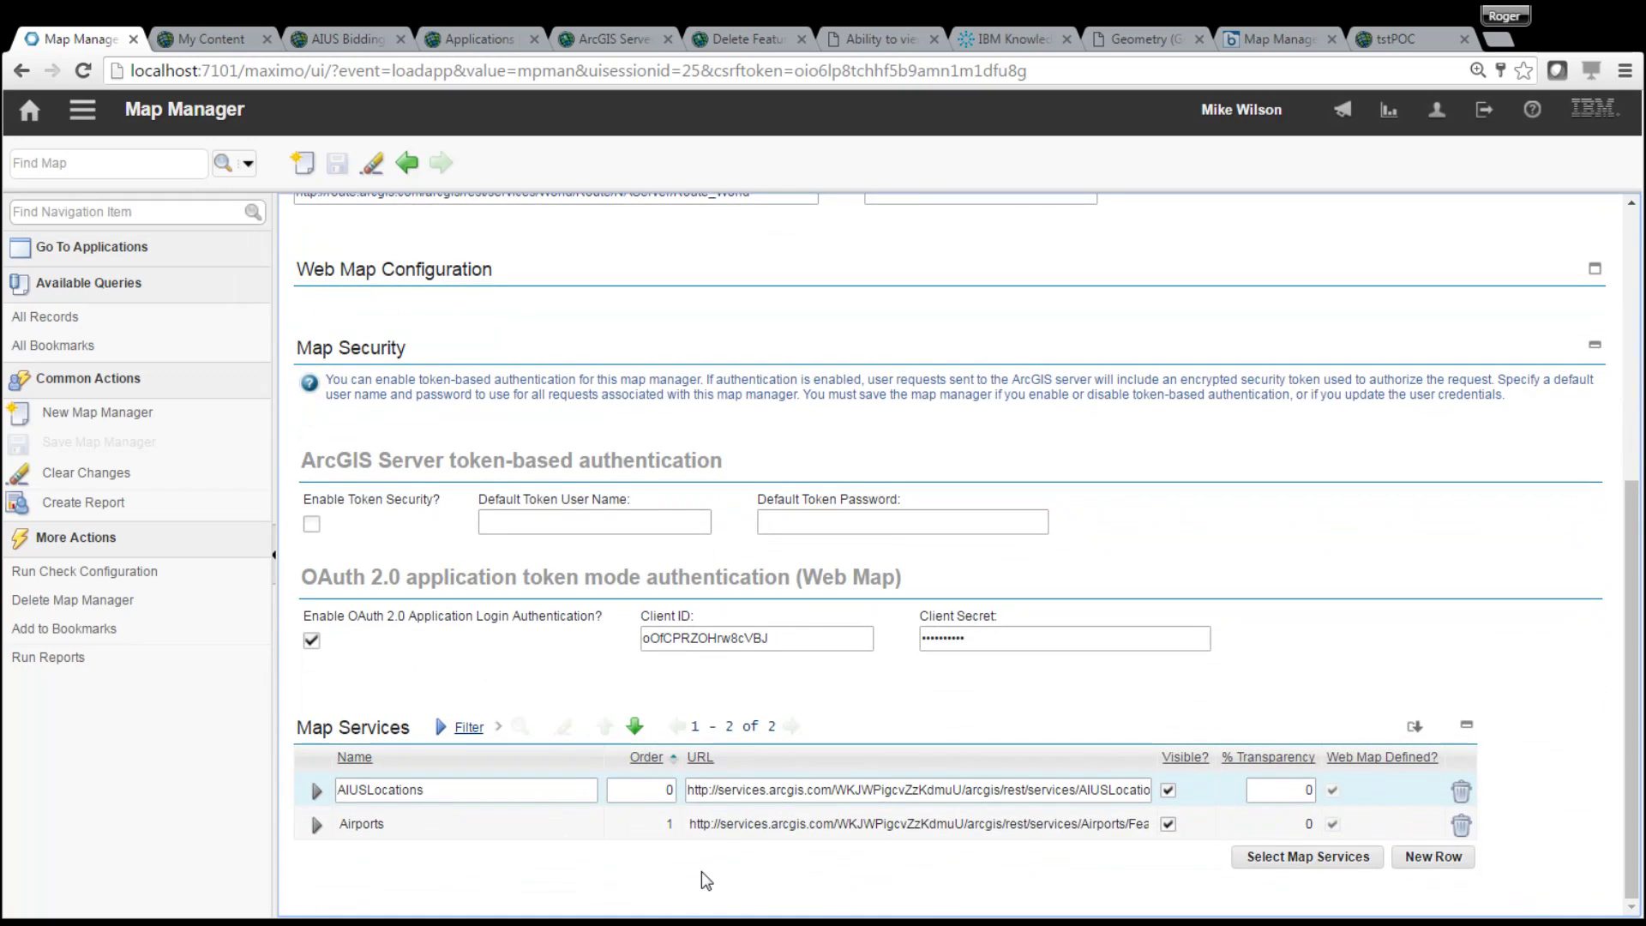
Expand the AIUSLocations map service details and try again to open its layer selection
click(316, 793)
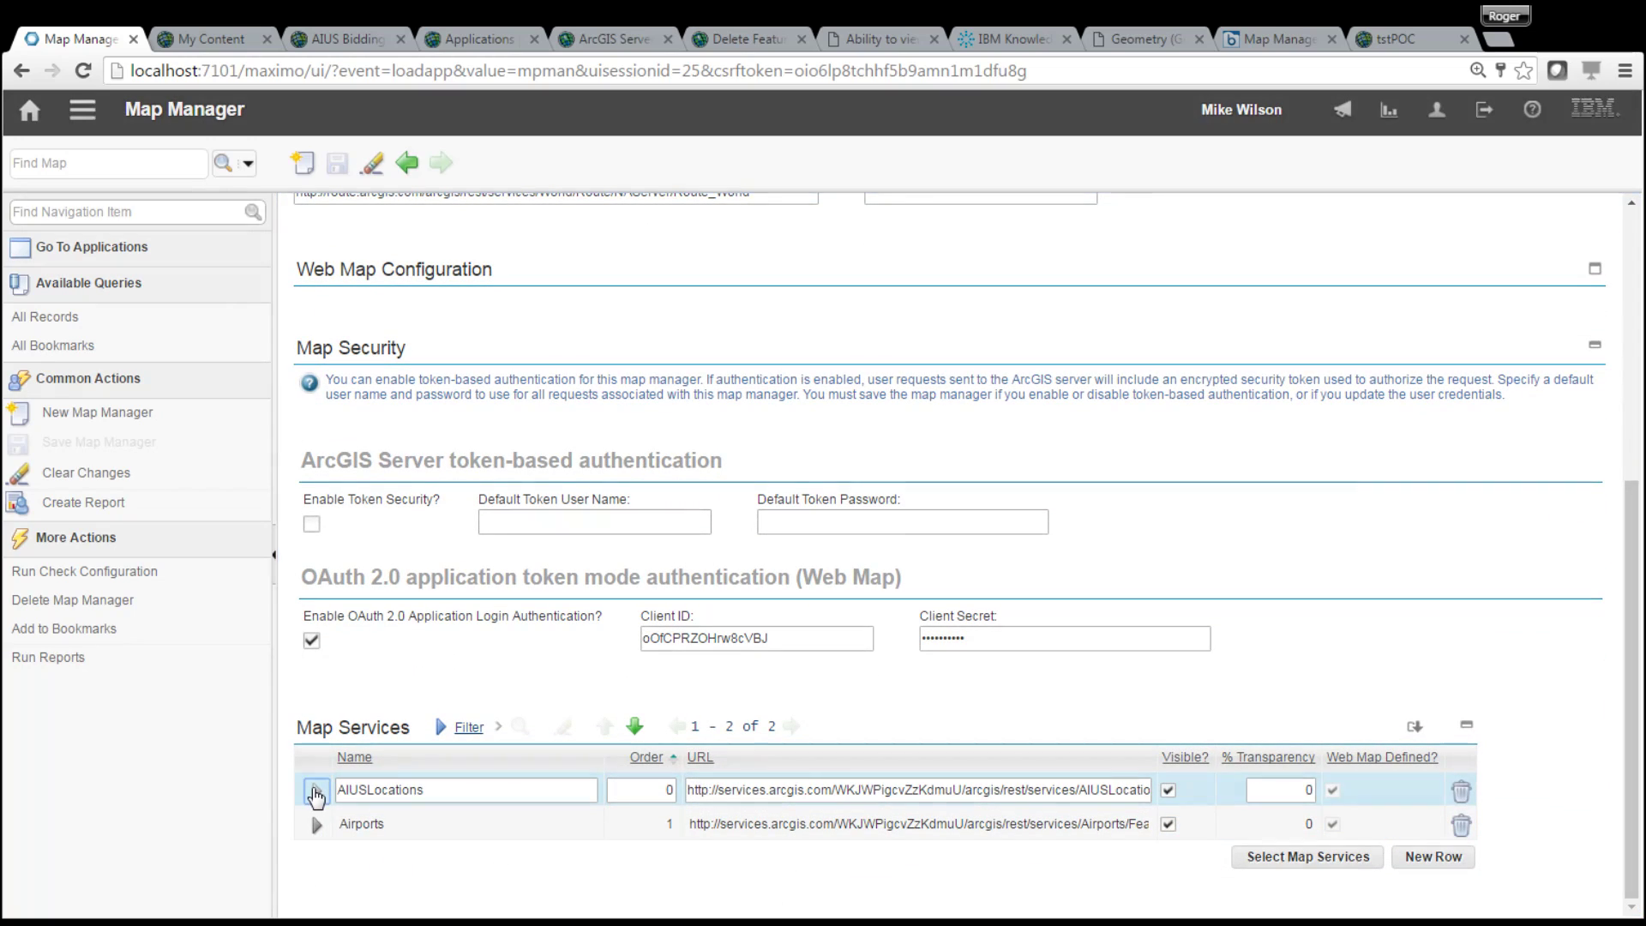
drag(1635, 681, 1637, 873)
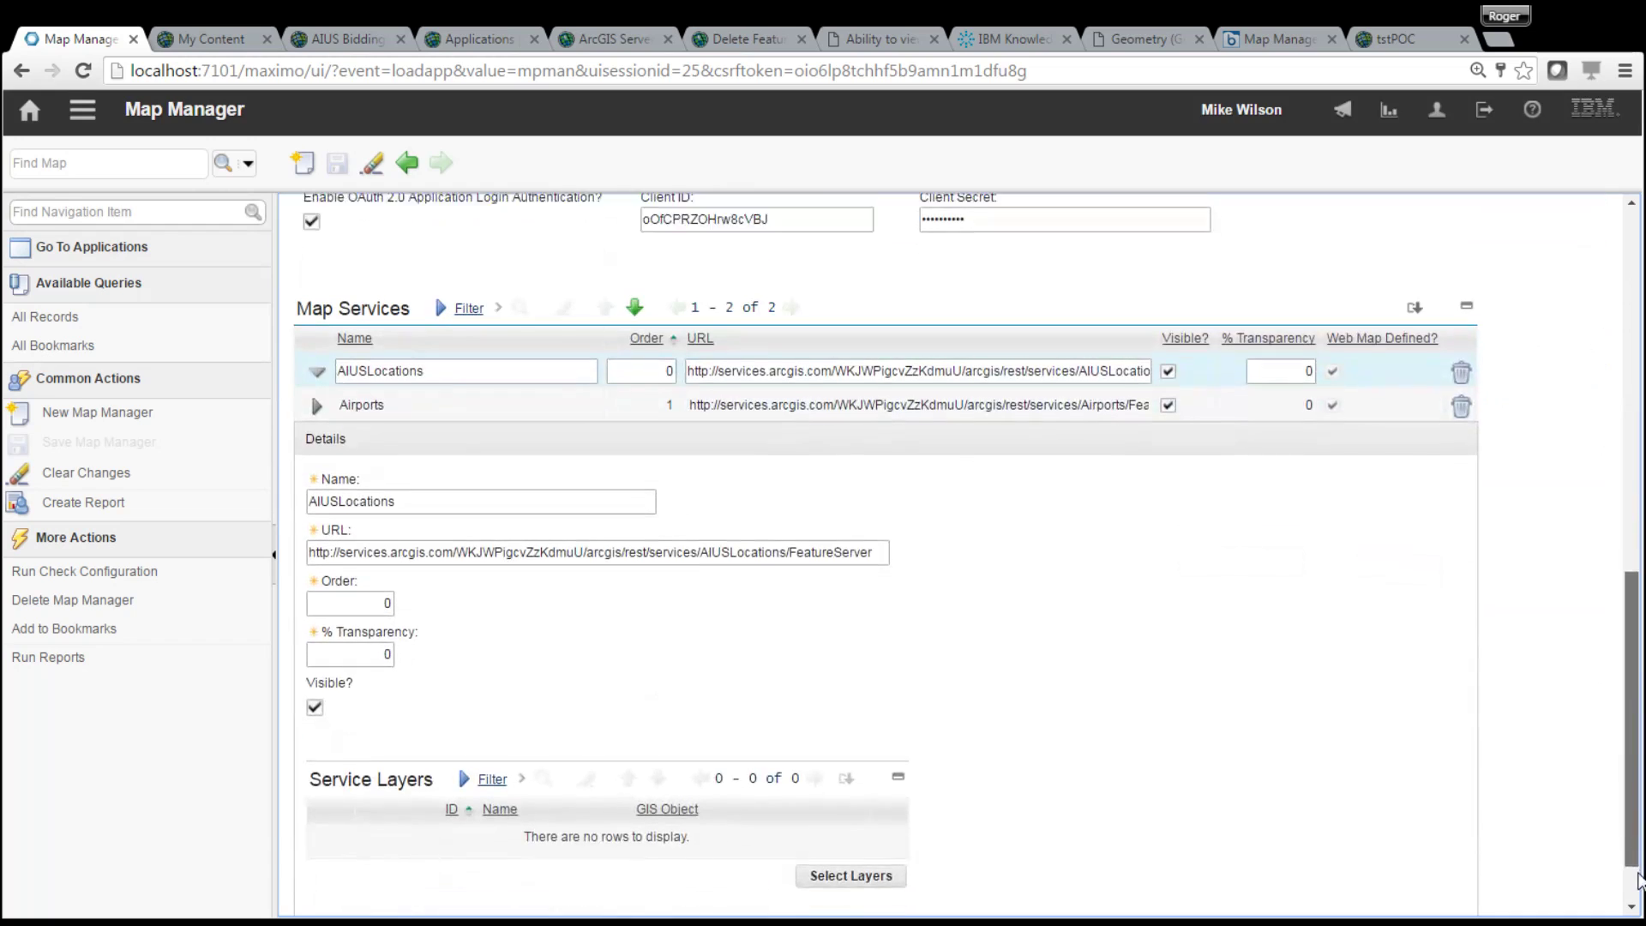
click(871, 814)
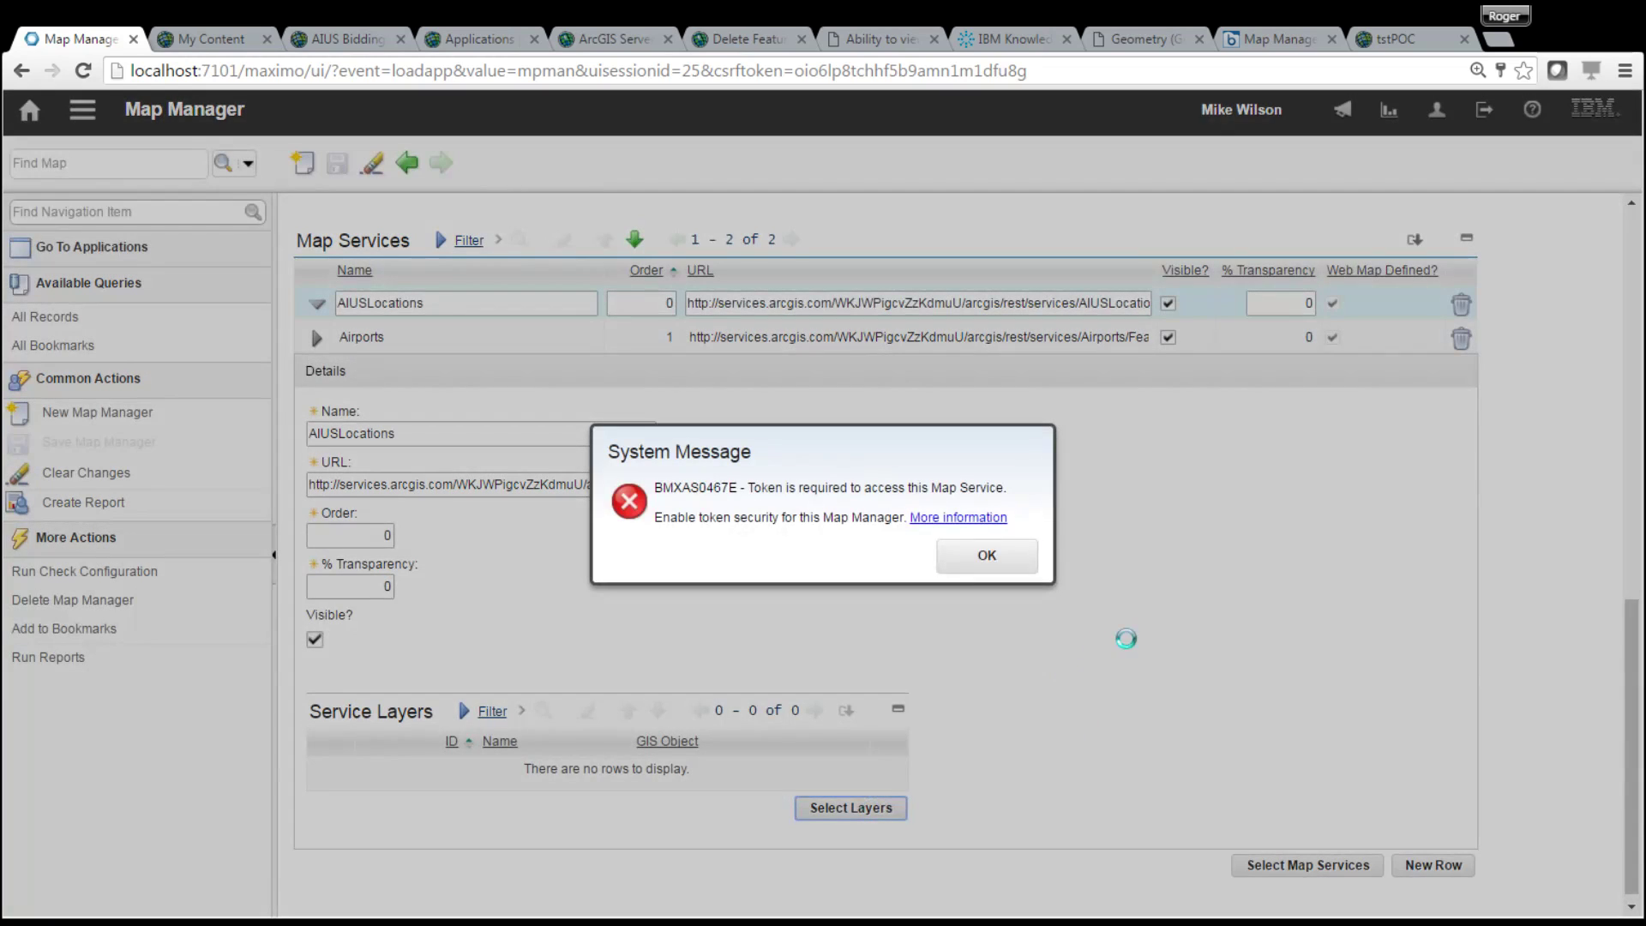
Enable ArcGIS Server token security for the map record, enter the default token user name and password, and save the record
click(986, 557)
drag(1633, 701, 1633, 559)
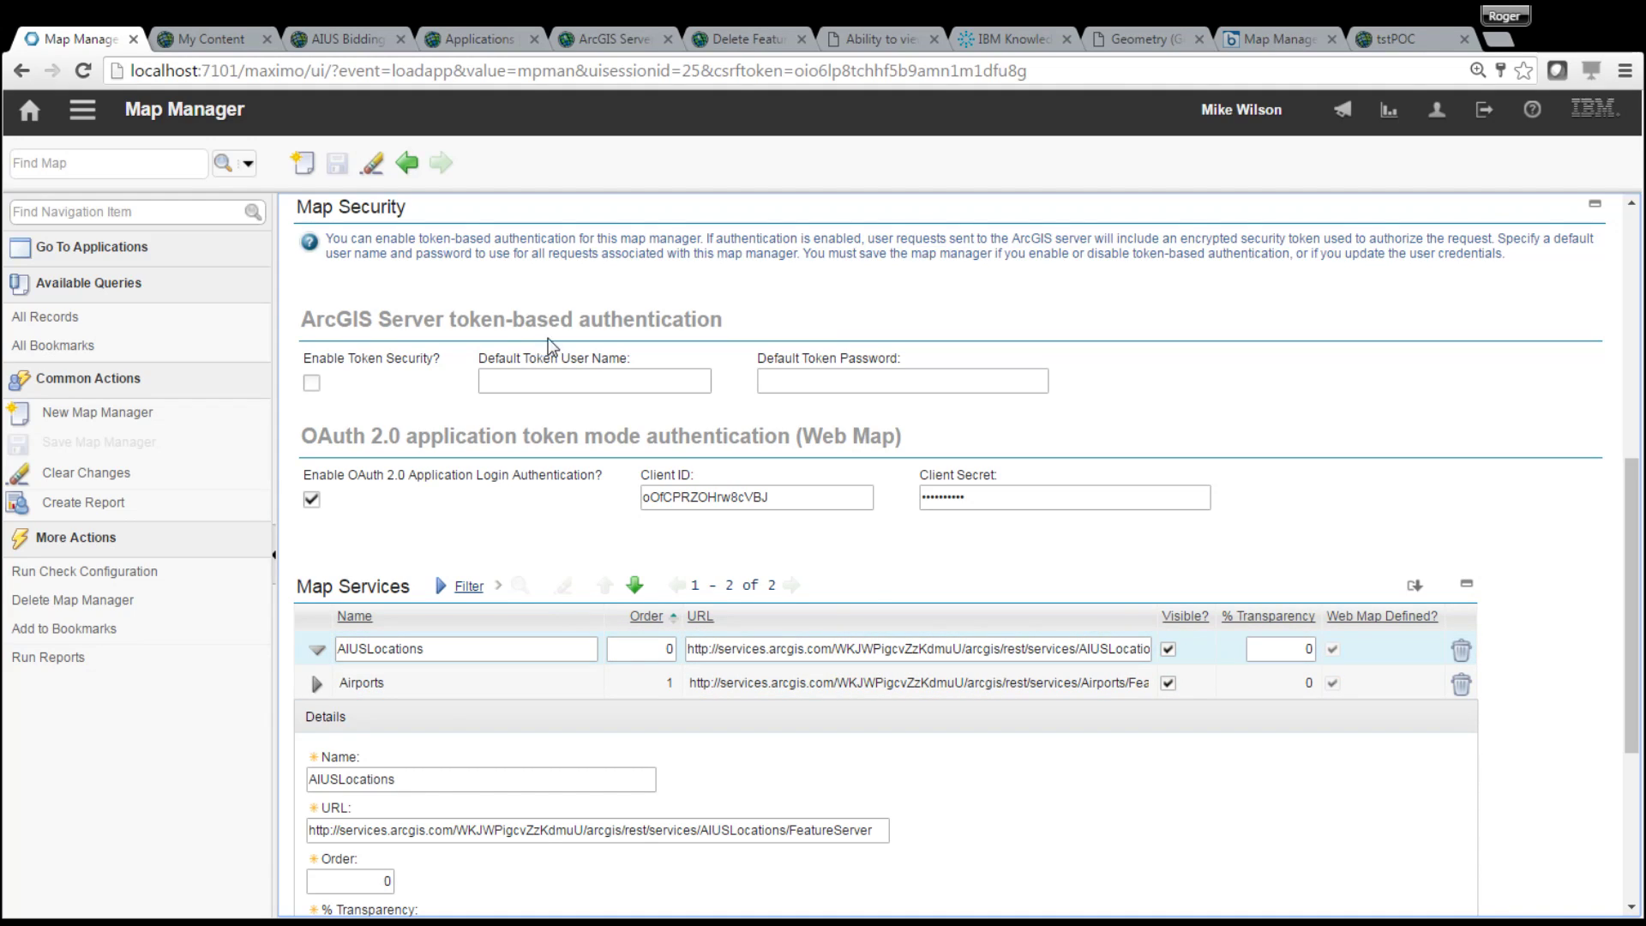
click(312, 383)
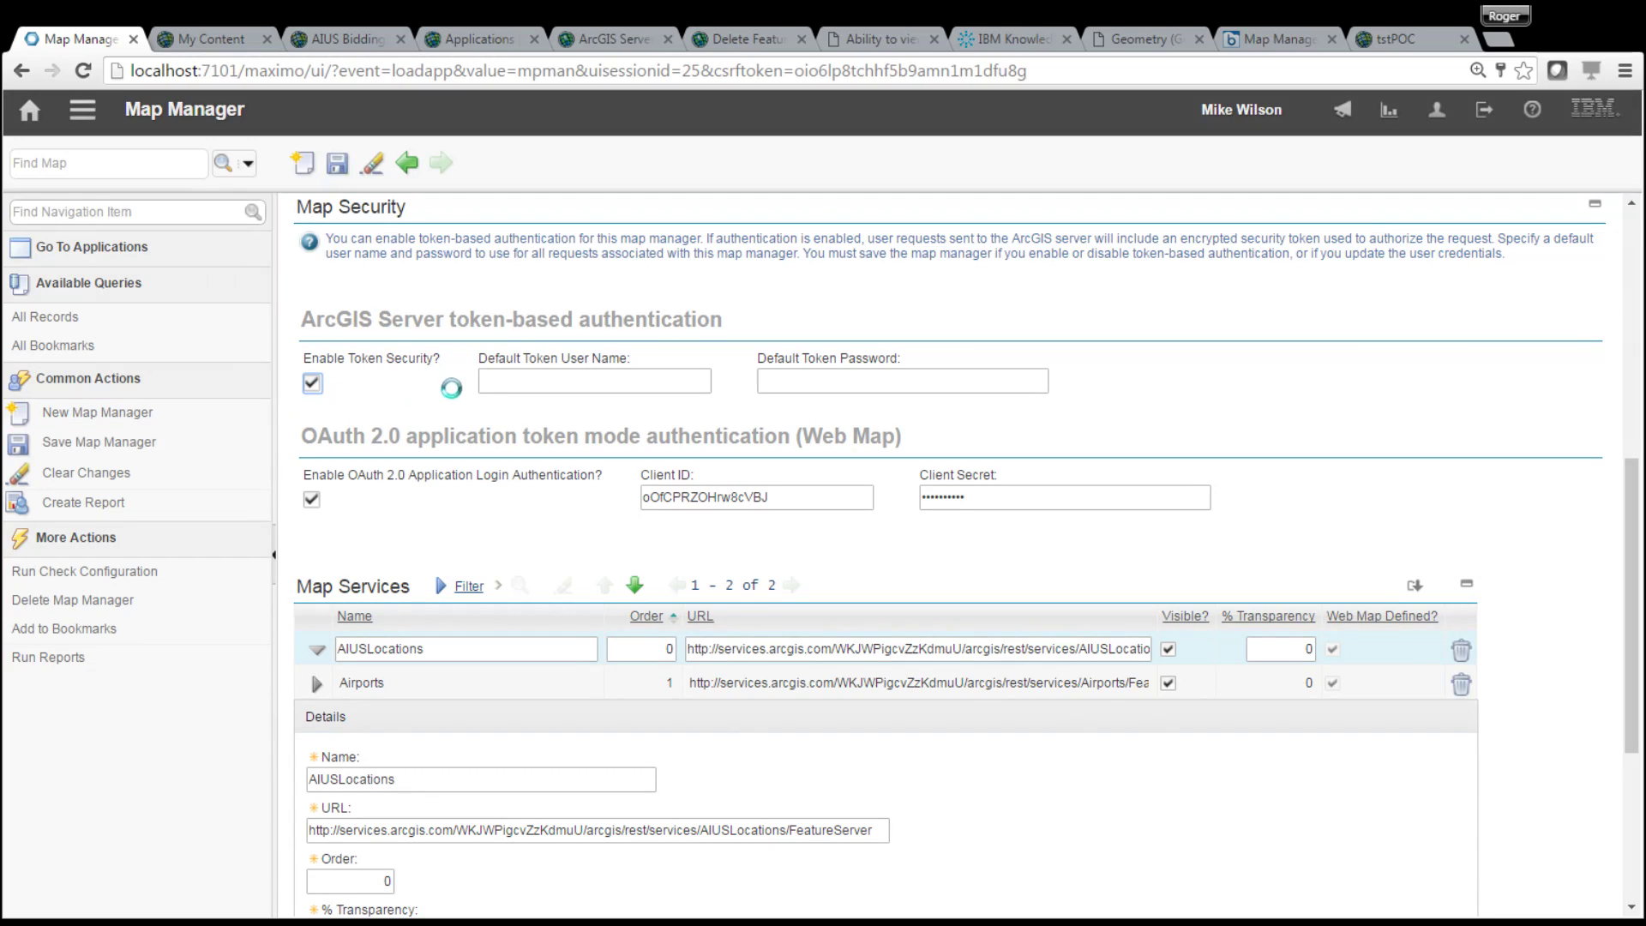
click(583, 379)
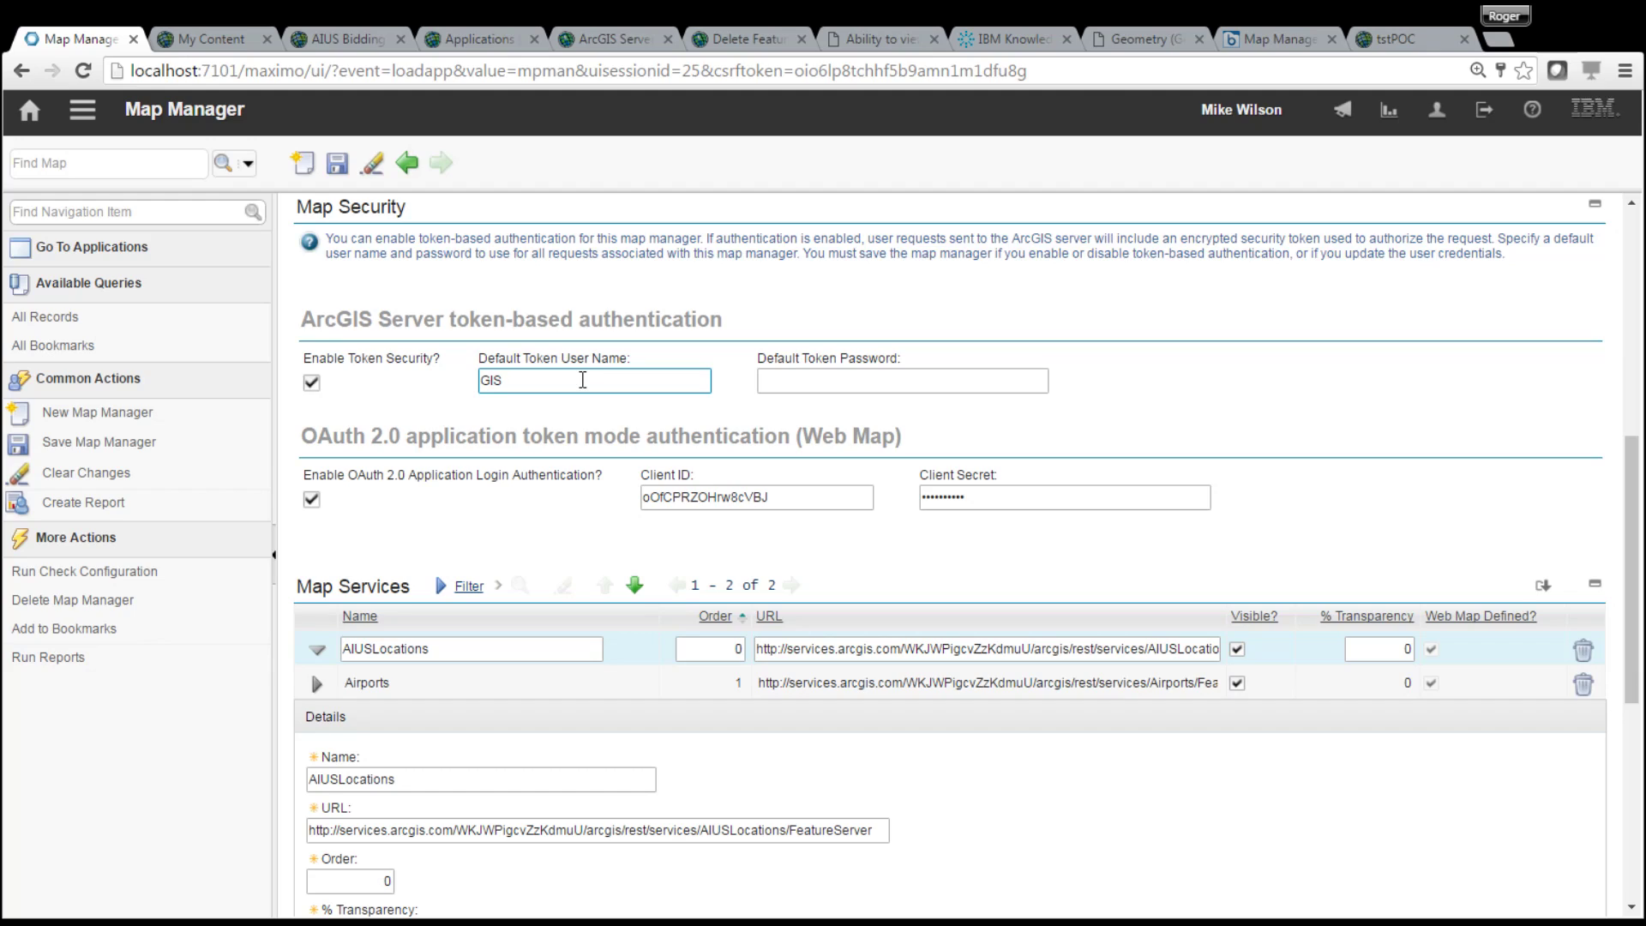
click(873, 384)
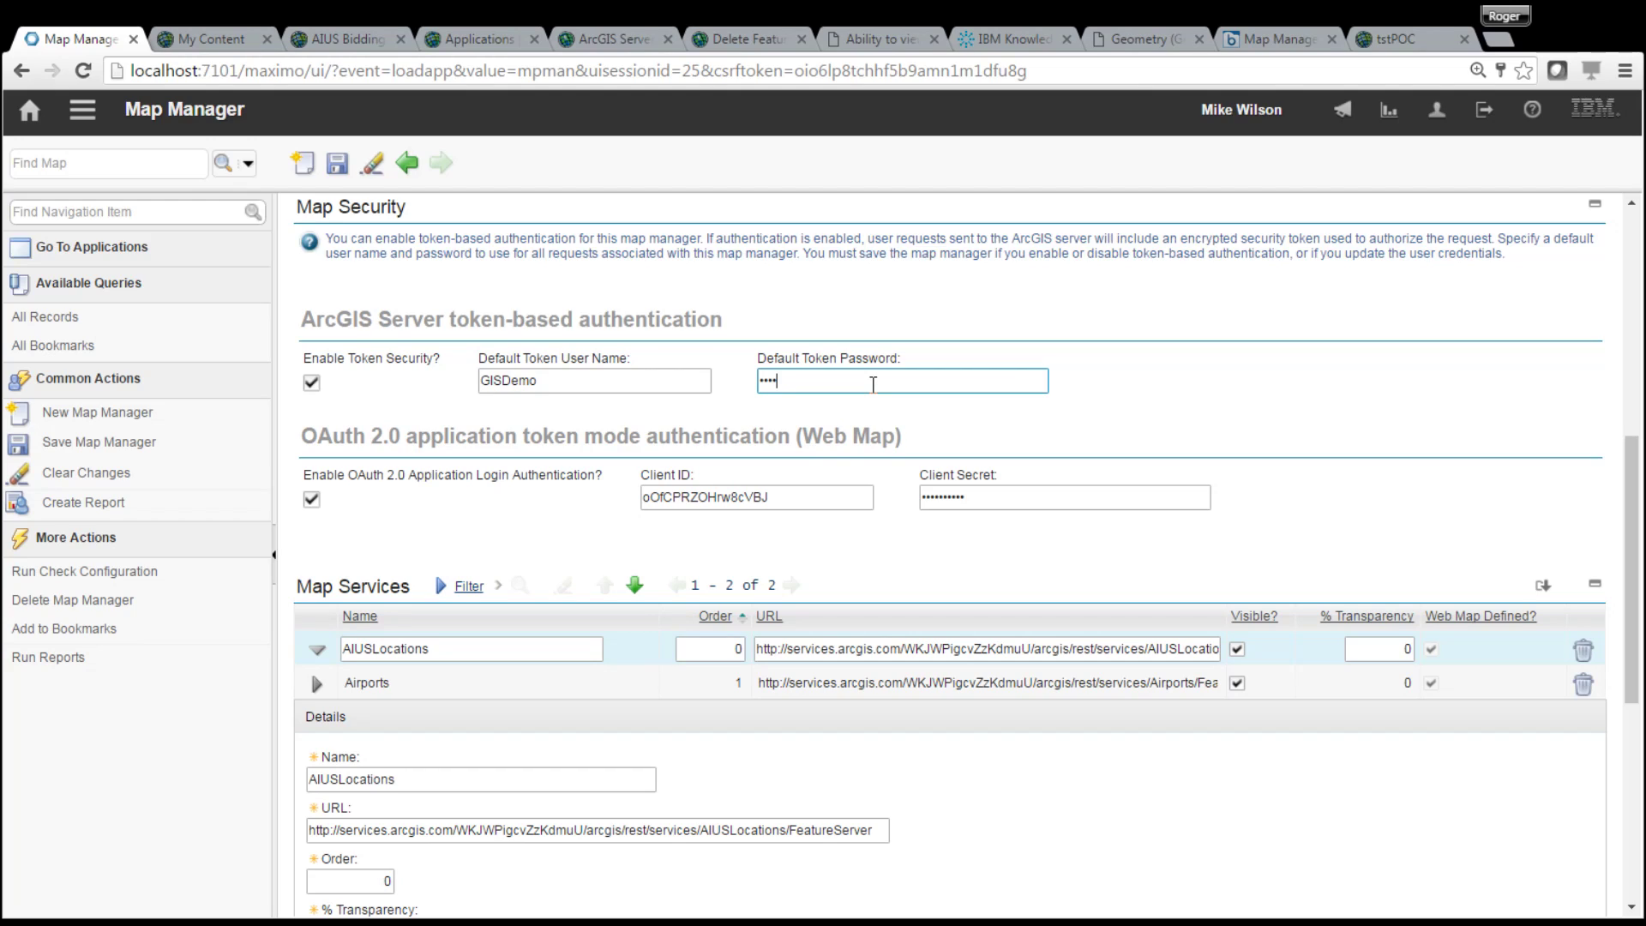
click(337, 163)
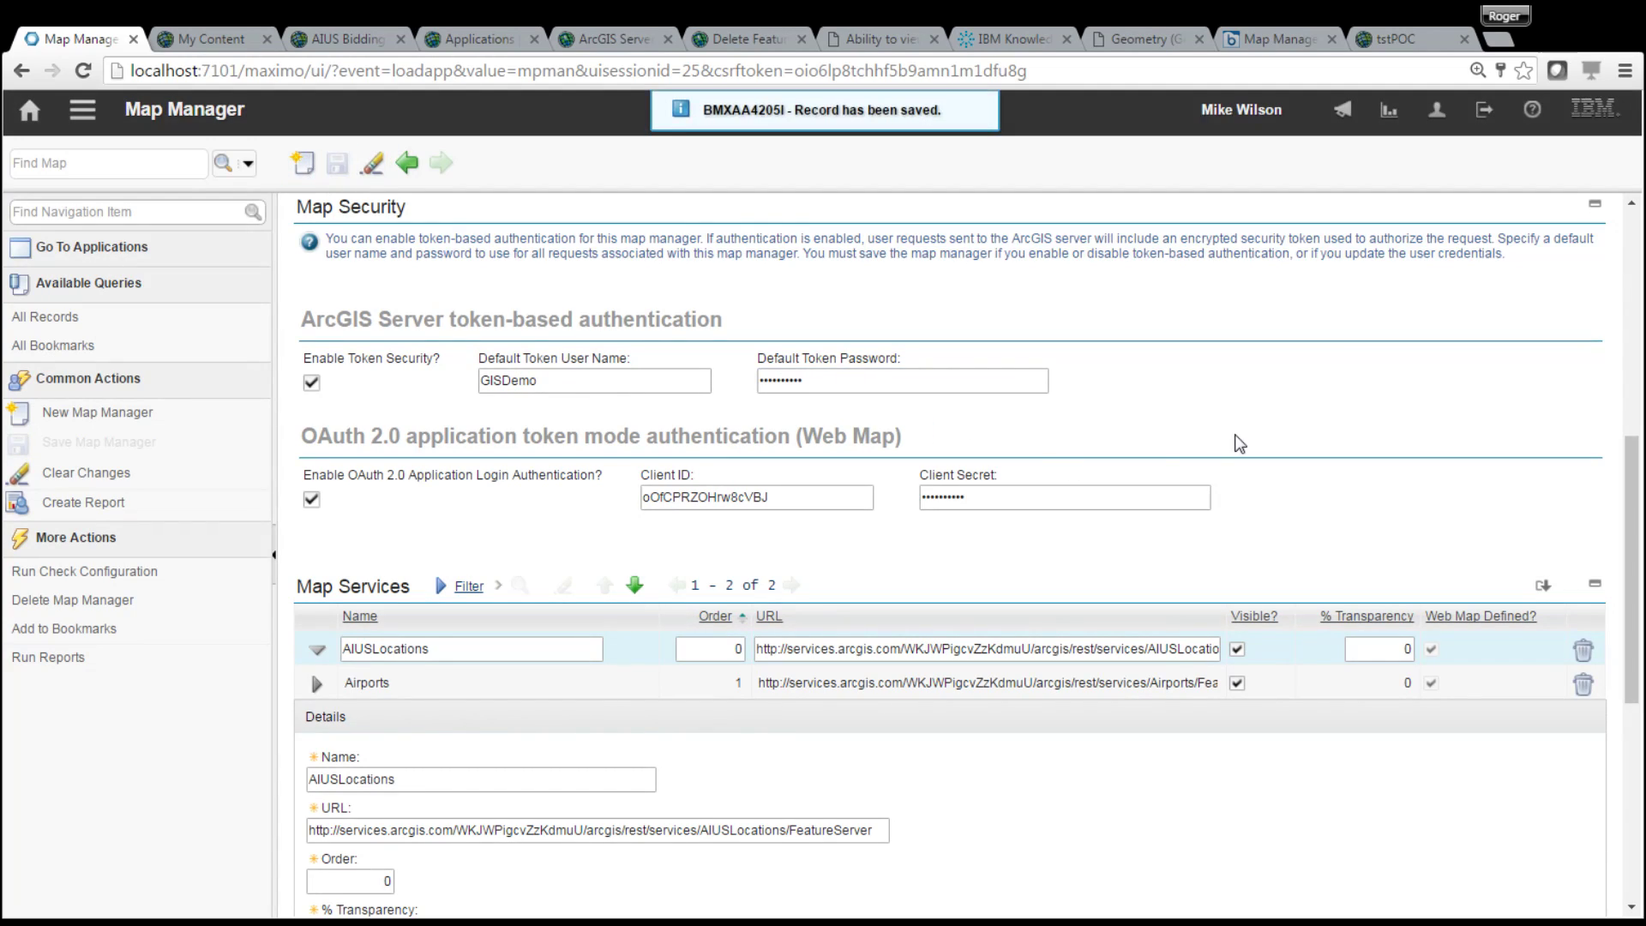
Open the layer selection for the AIUSLocations map service, review the available layers, and close it without selecting any
drag(1632, 632, 1587, 829)
click(887, 843)
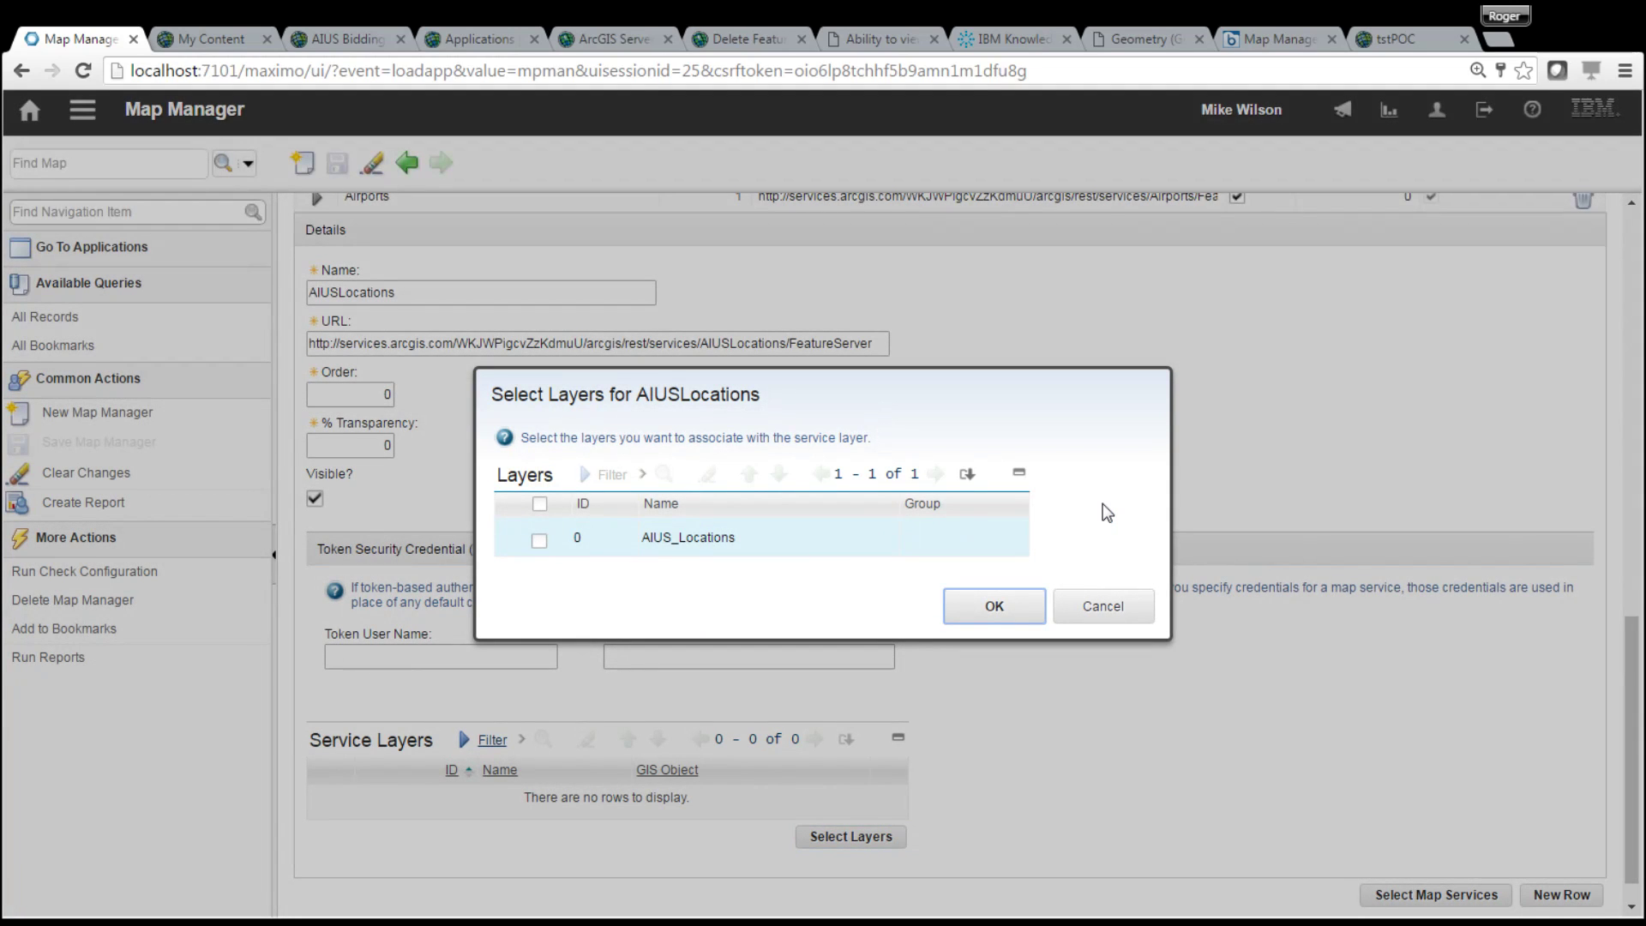
click(1130, 624)
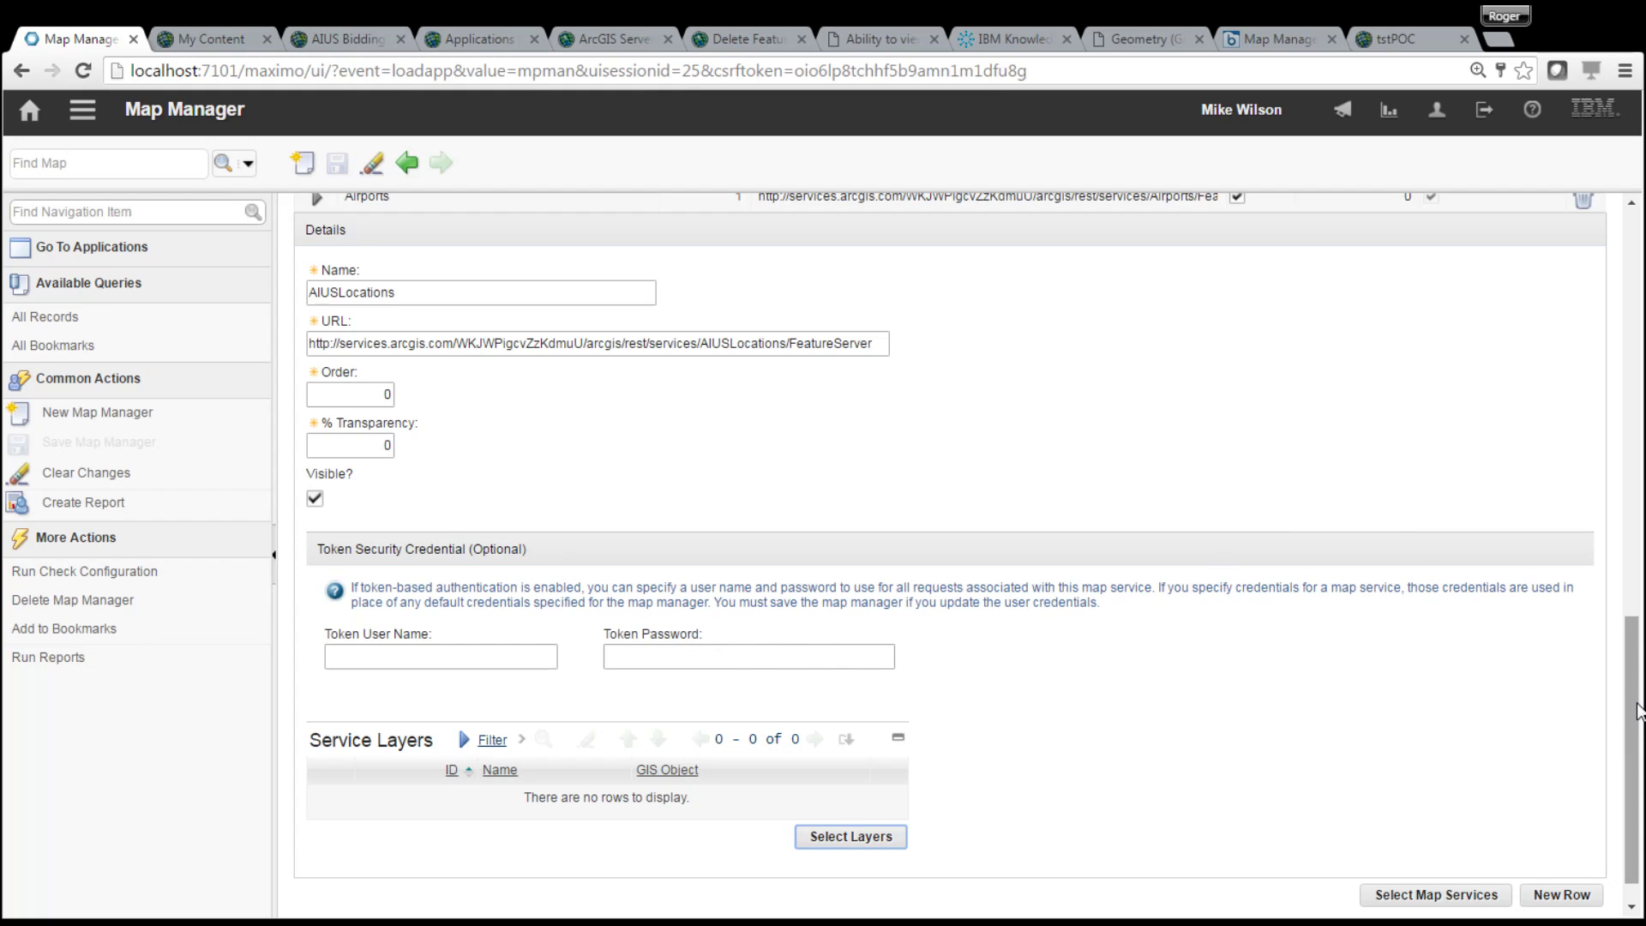
scroll(1626, 701, up, 5)
scroll(1625, 701, up, 1)
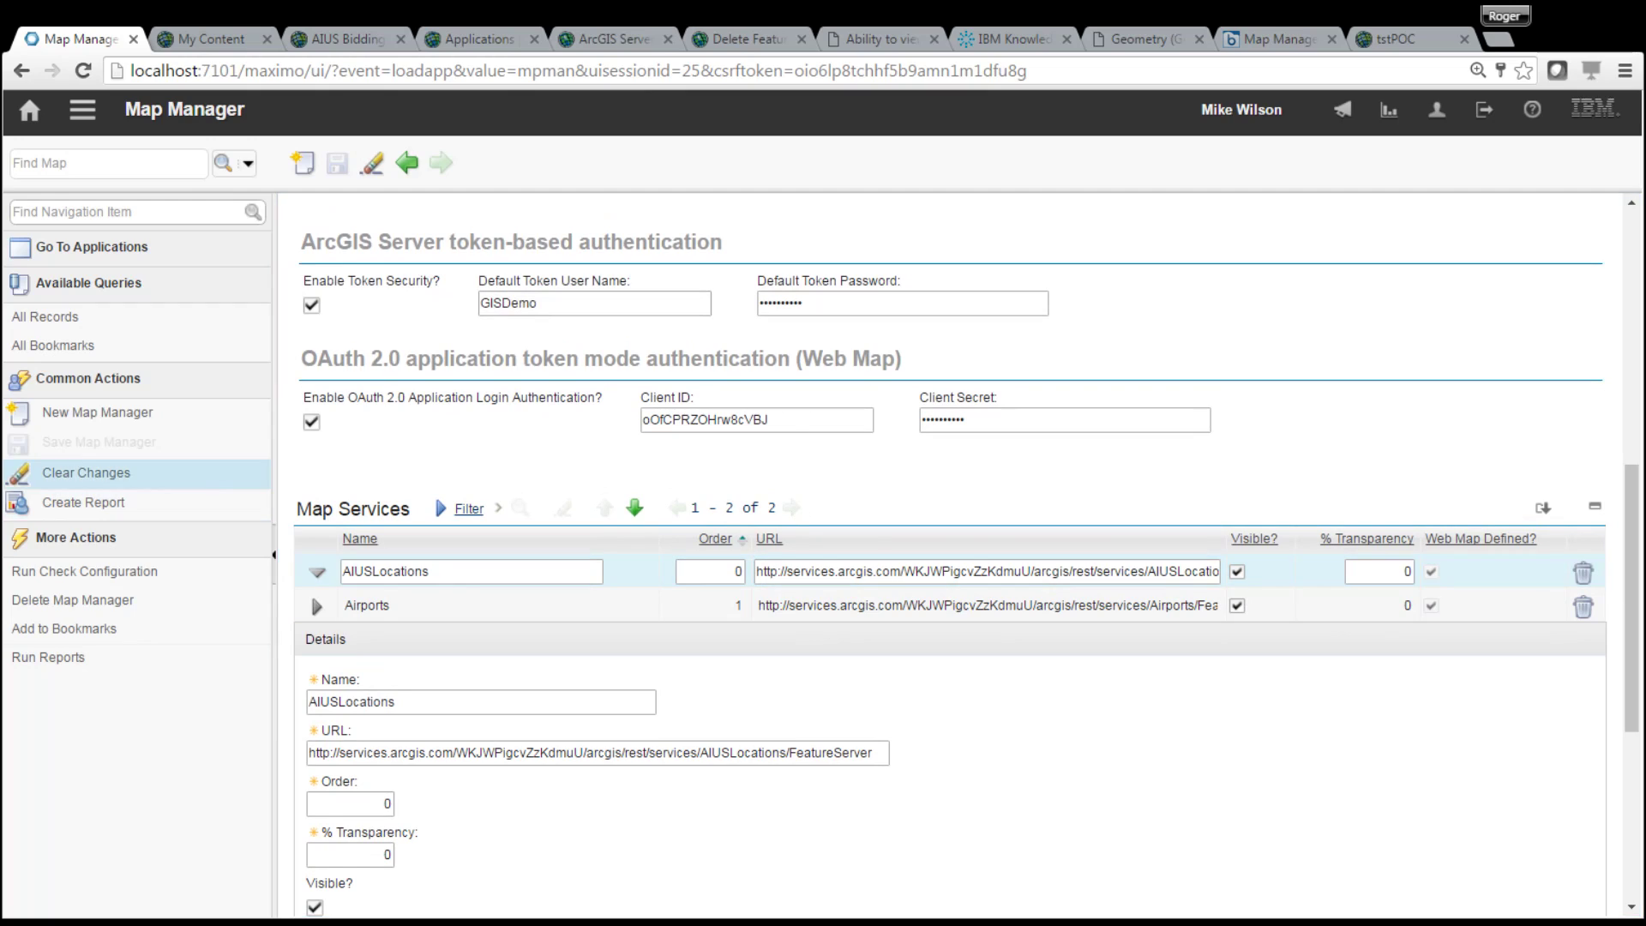
Expand the Airports map service details and add its Airports layer as a service layer
click(316, 605)
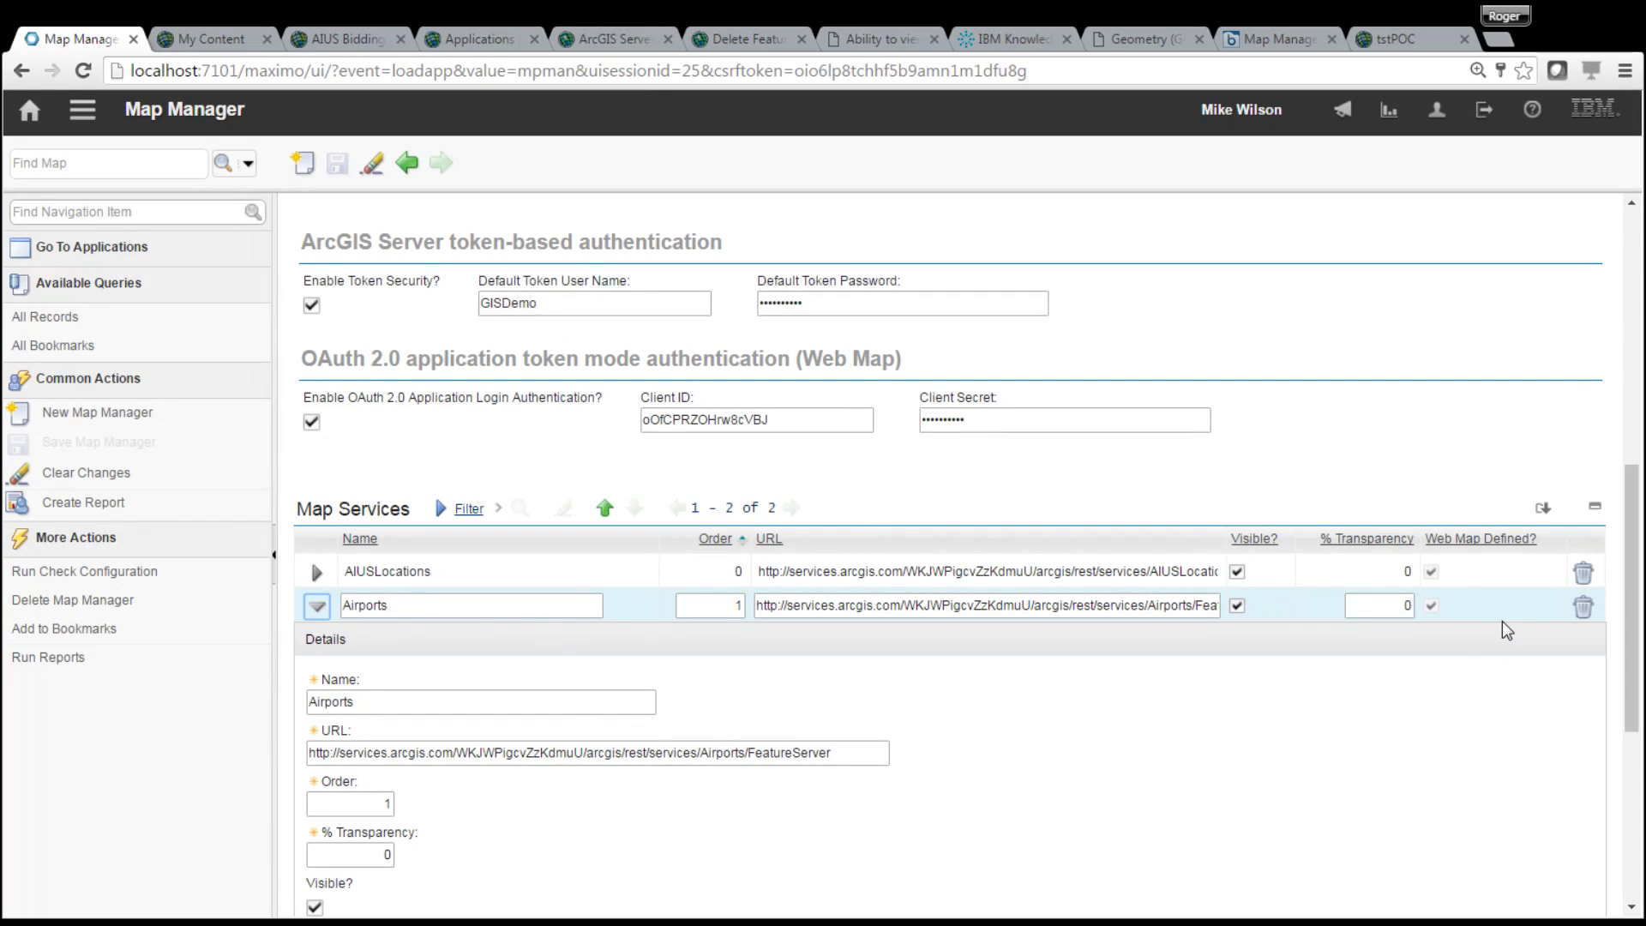
scroll(1633, 696, down, 5)
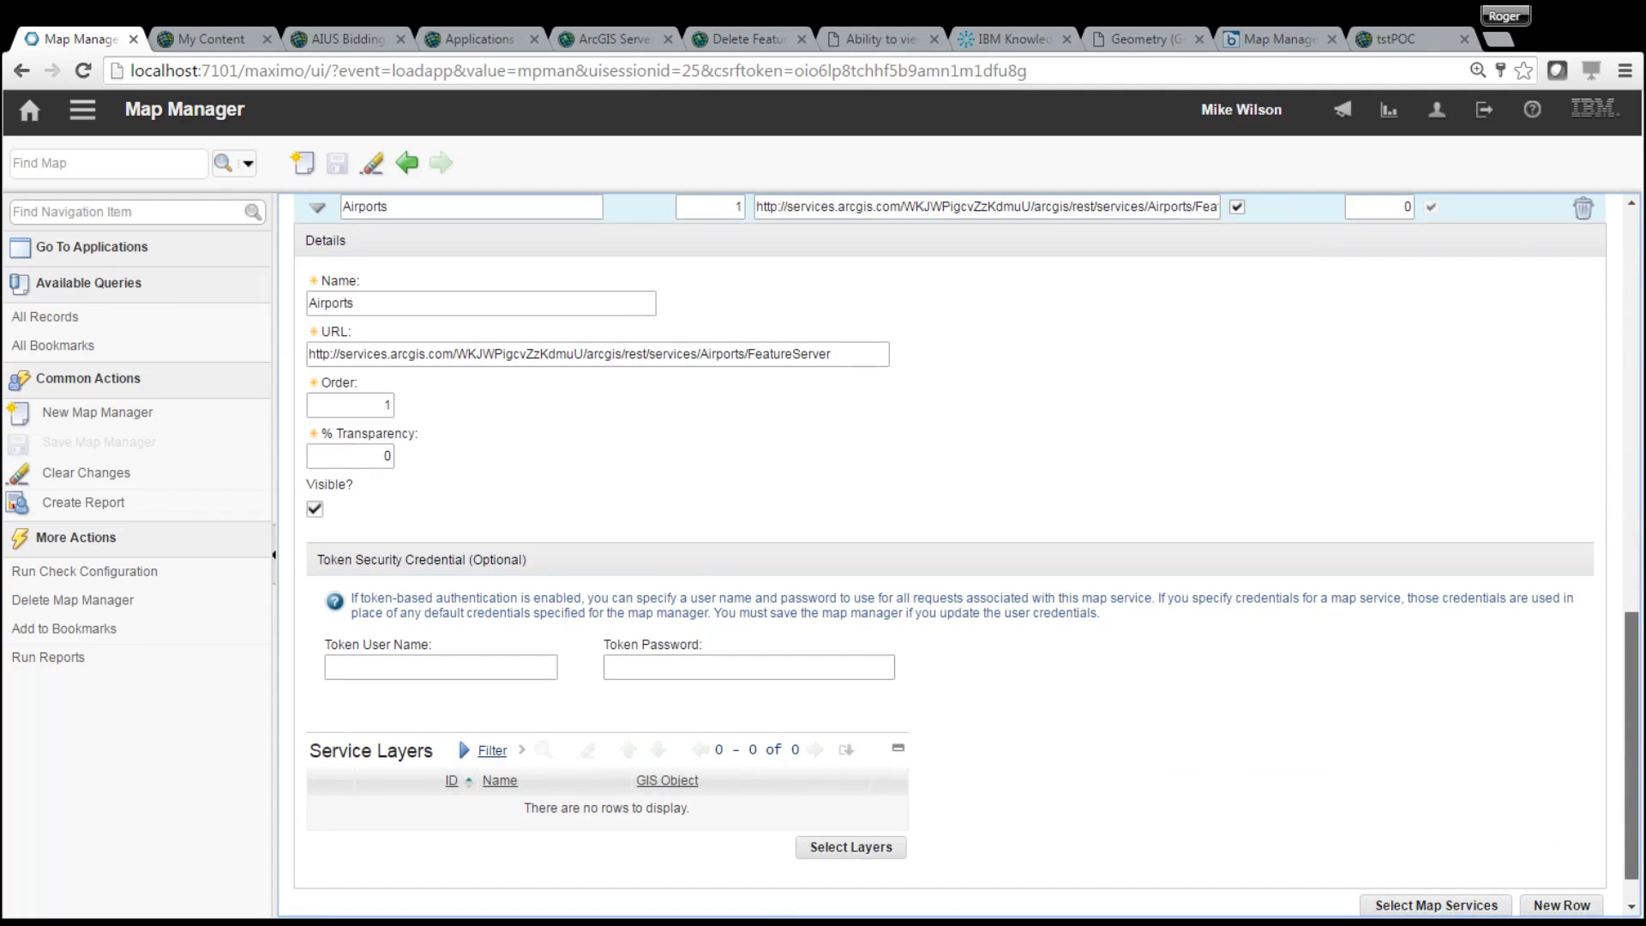
click(850, 798)
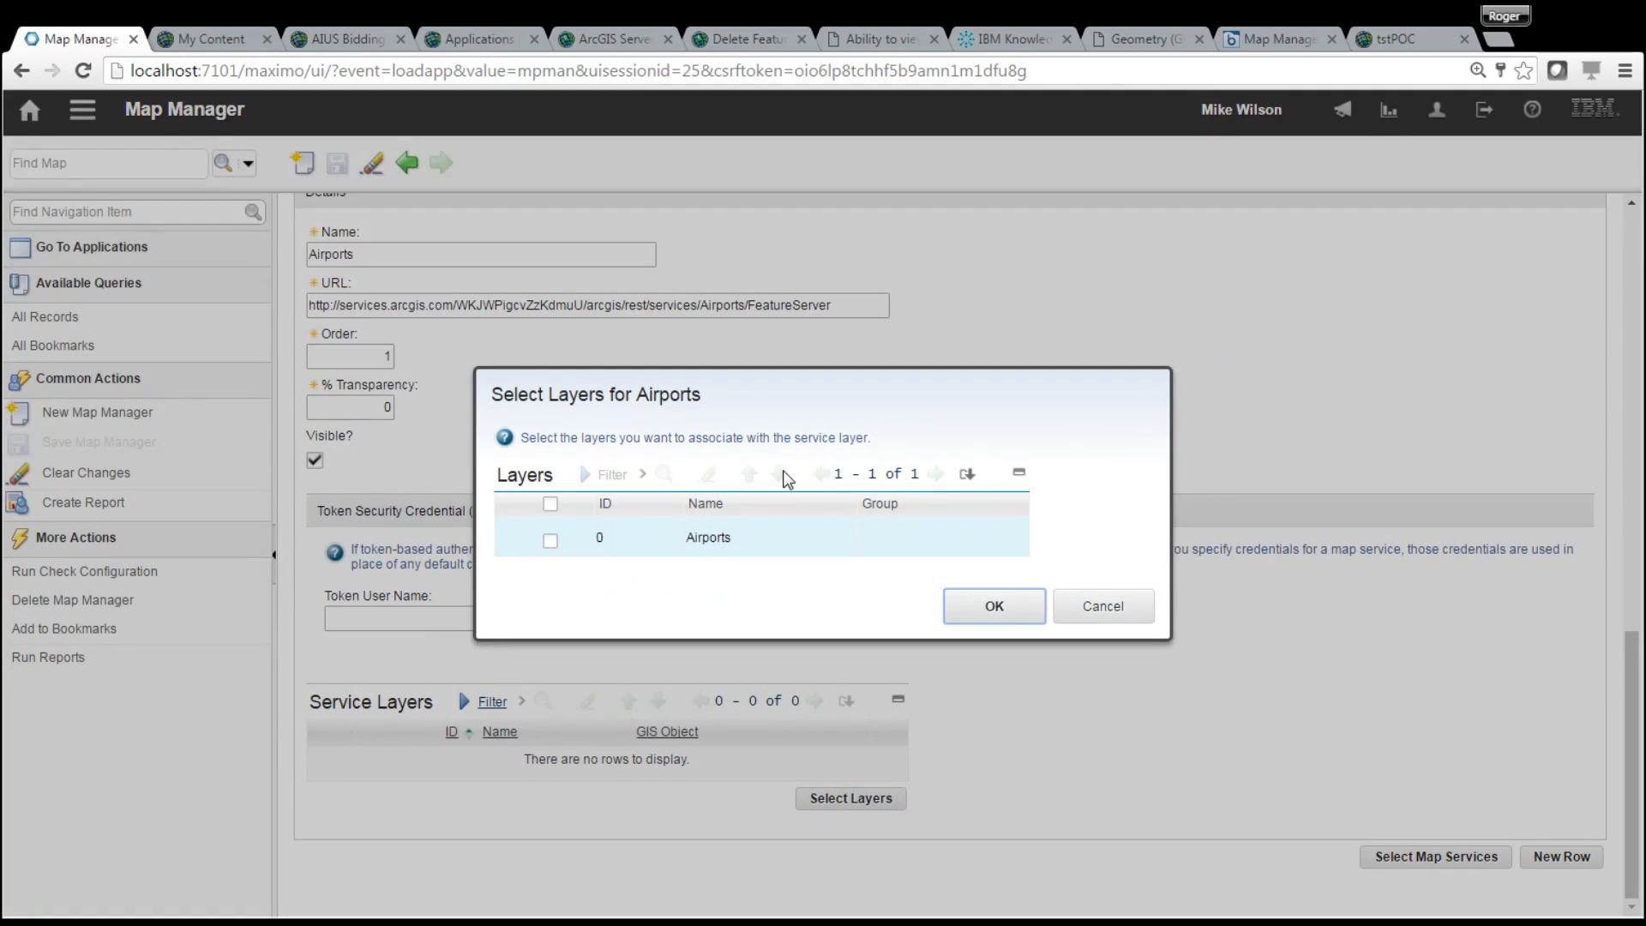
click(550, 540)
click(1026, 622)
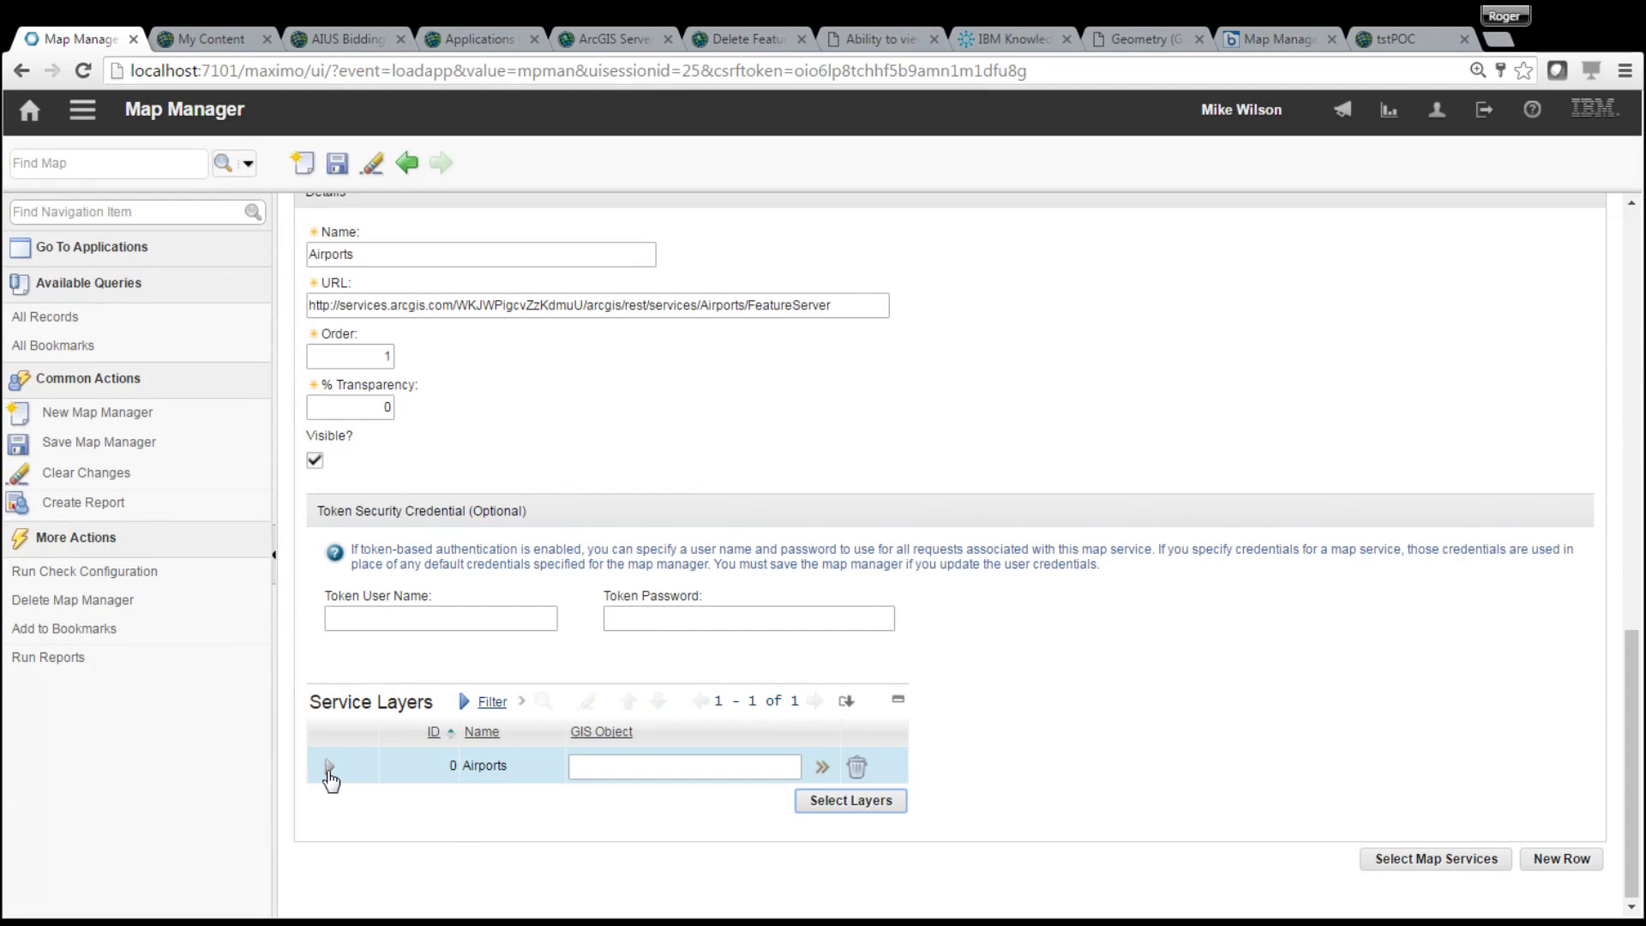
Execute the Airports layer's GIS configuration with object name GISAIRP1, parent MBO LOCATIONS, ArcGIS as system of record, and all attributes selected
click(329, 766)
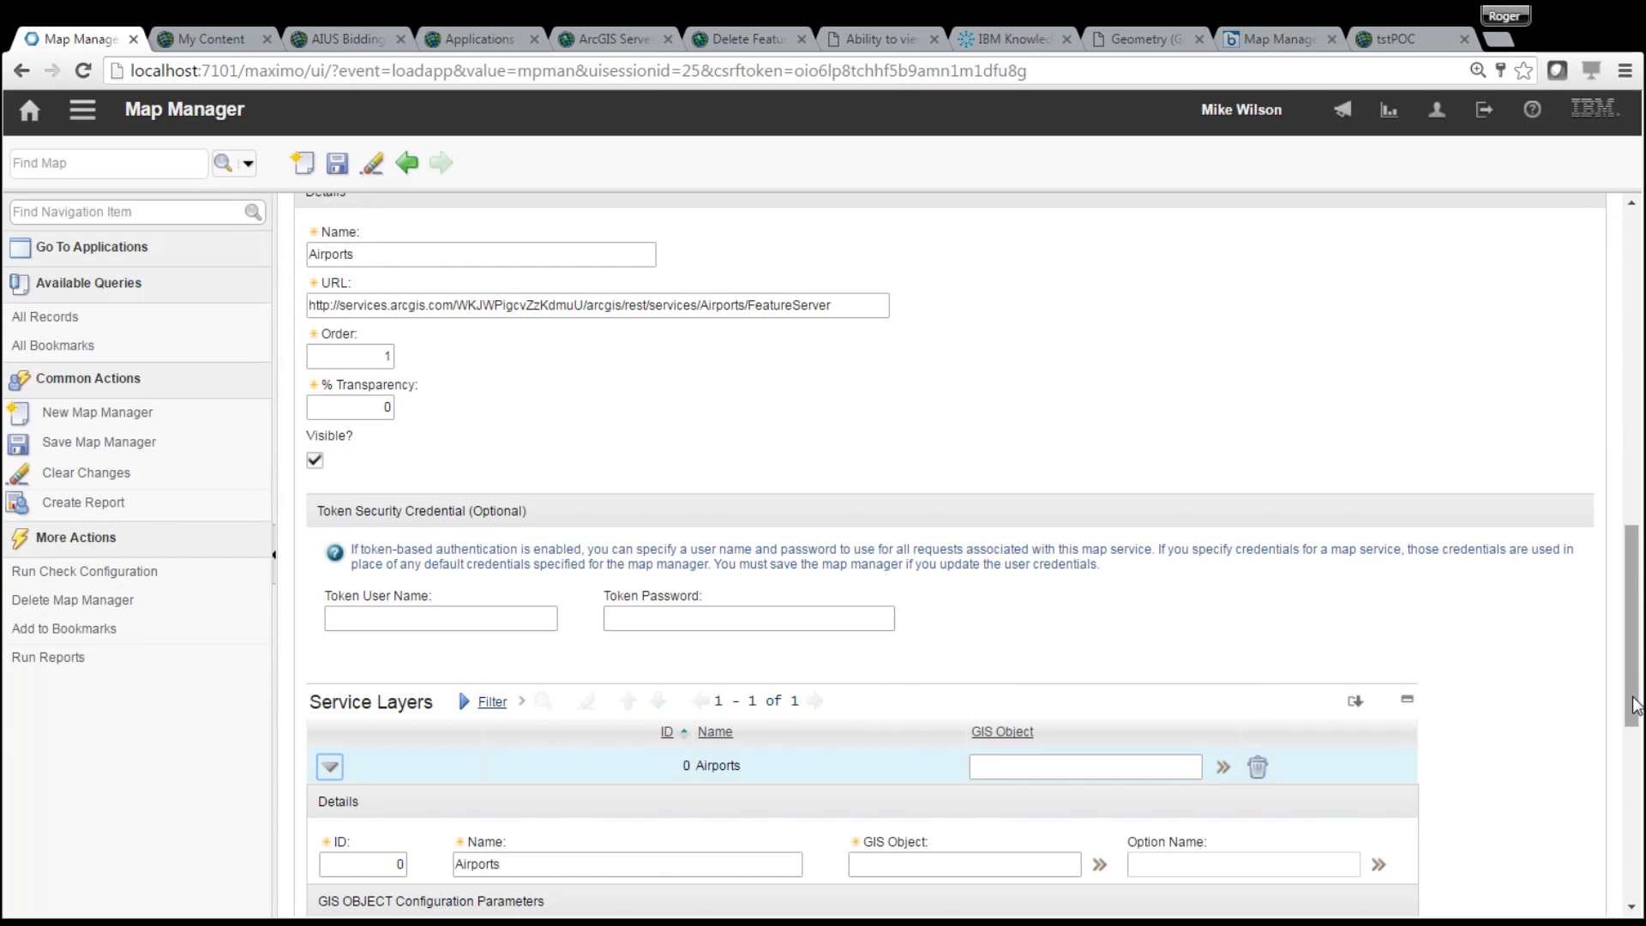
drag(1631, 711, 1628, 836)
click(342, 504)
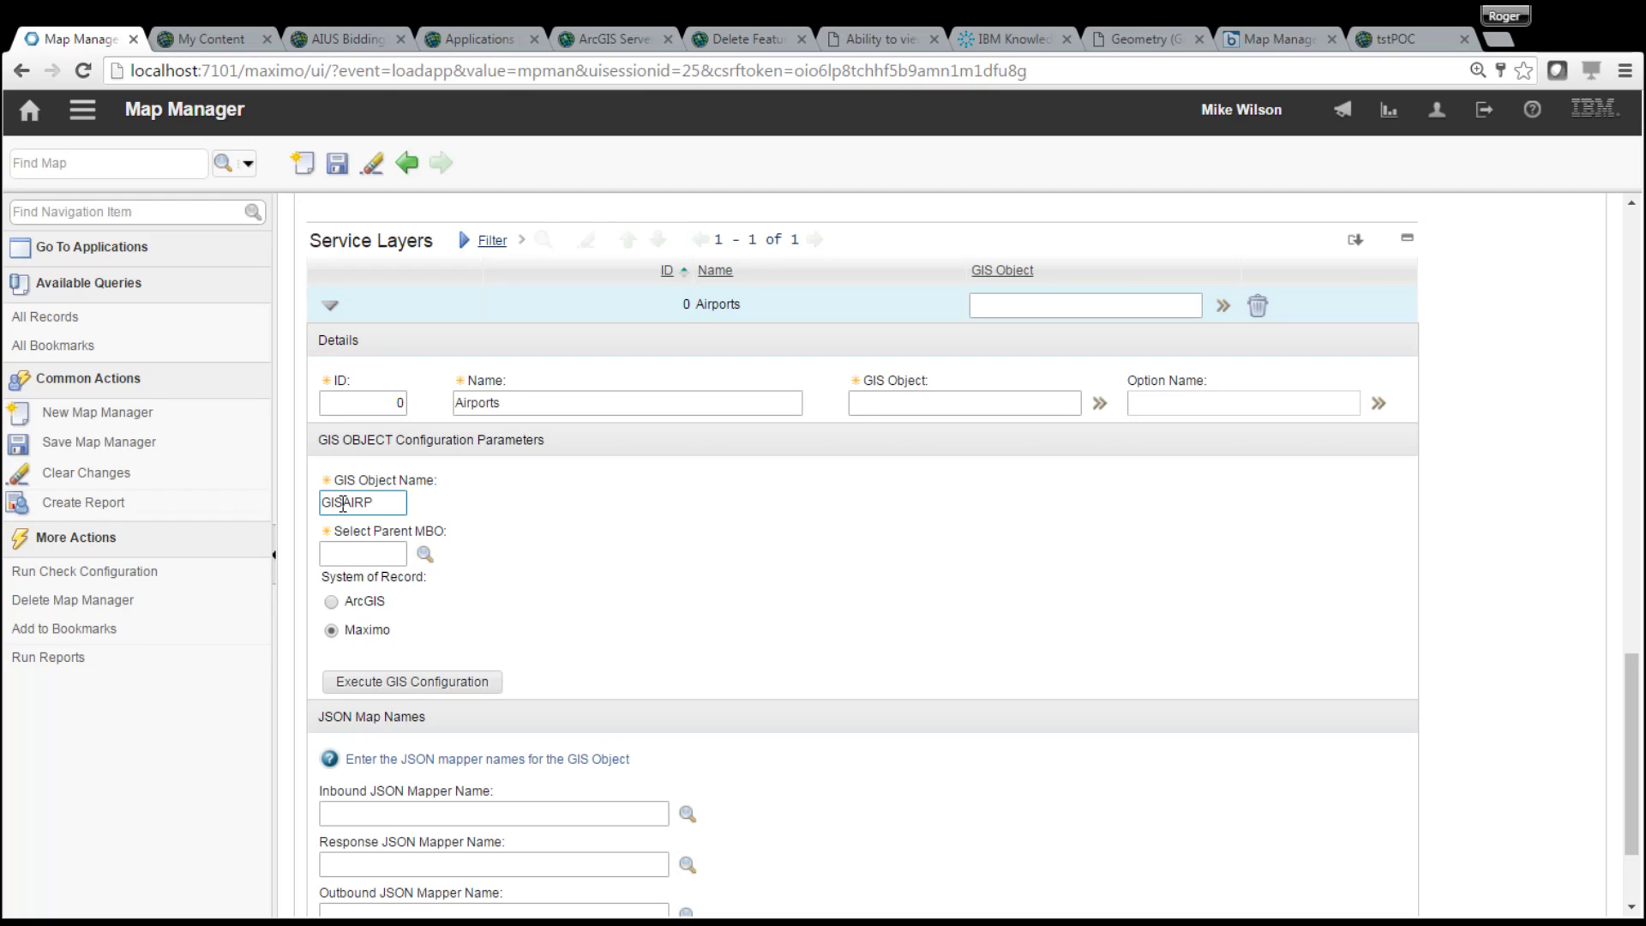
click(421, 555)
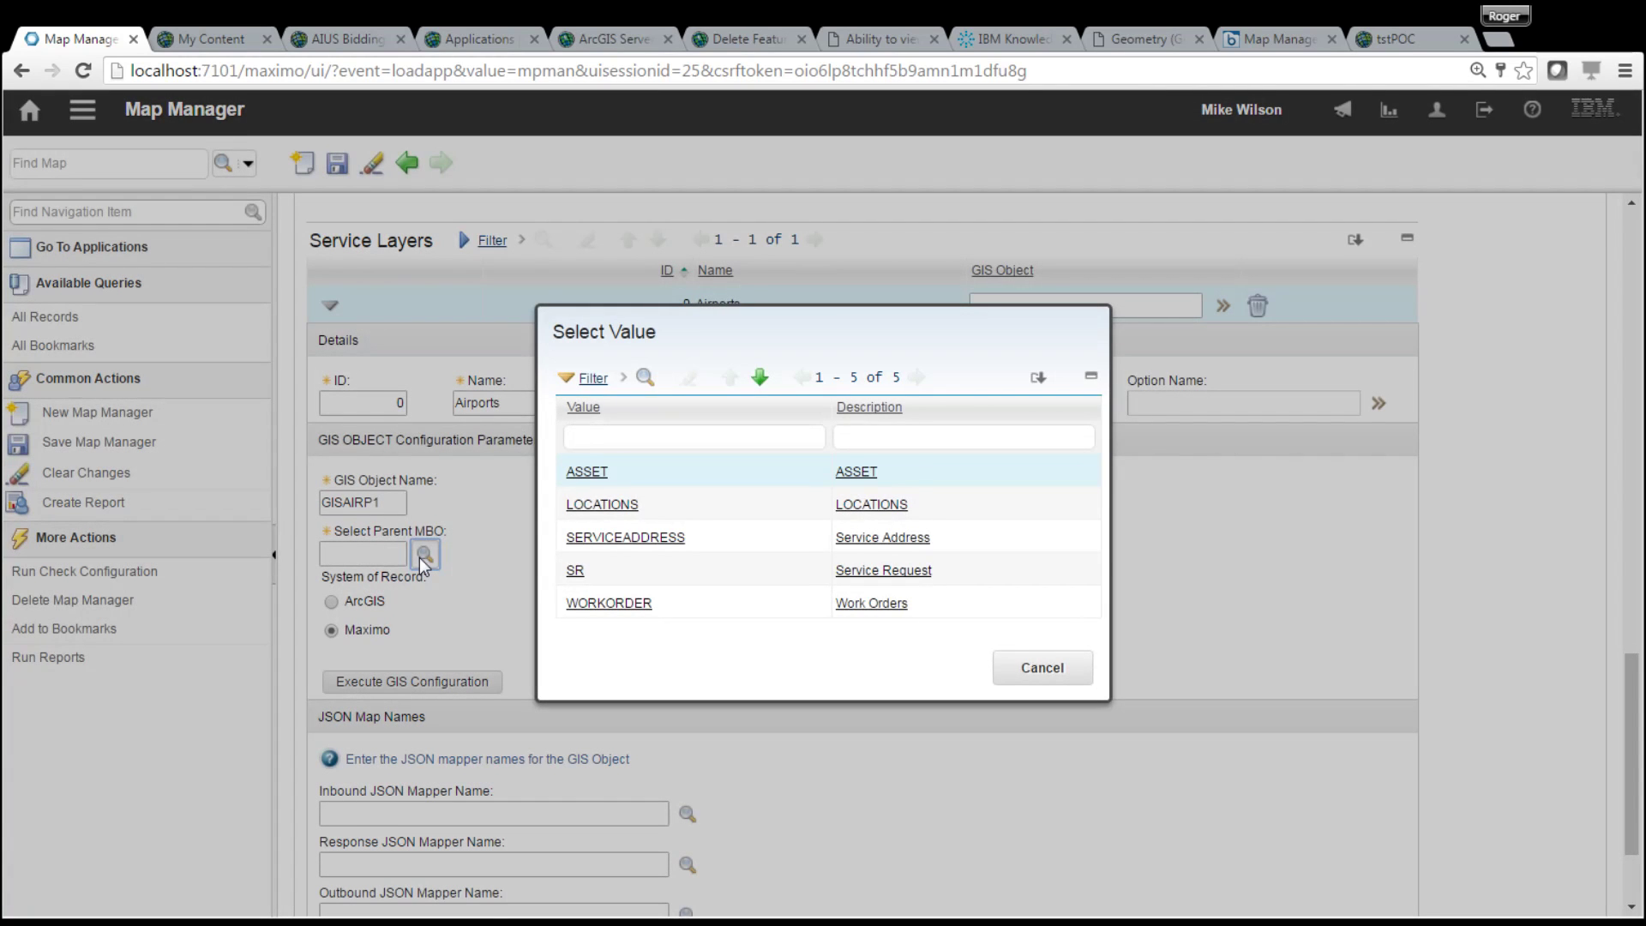
click(602, 505)
click(364, 604)
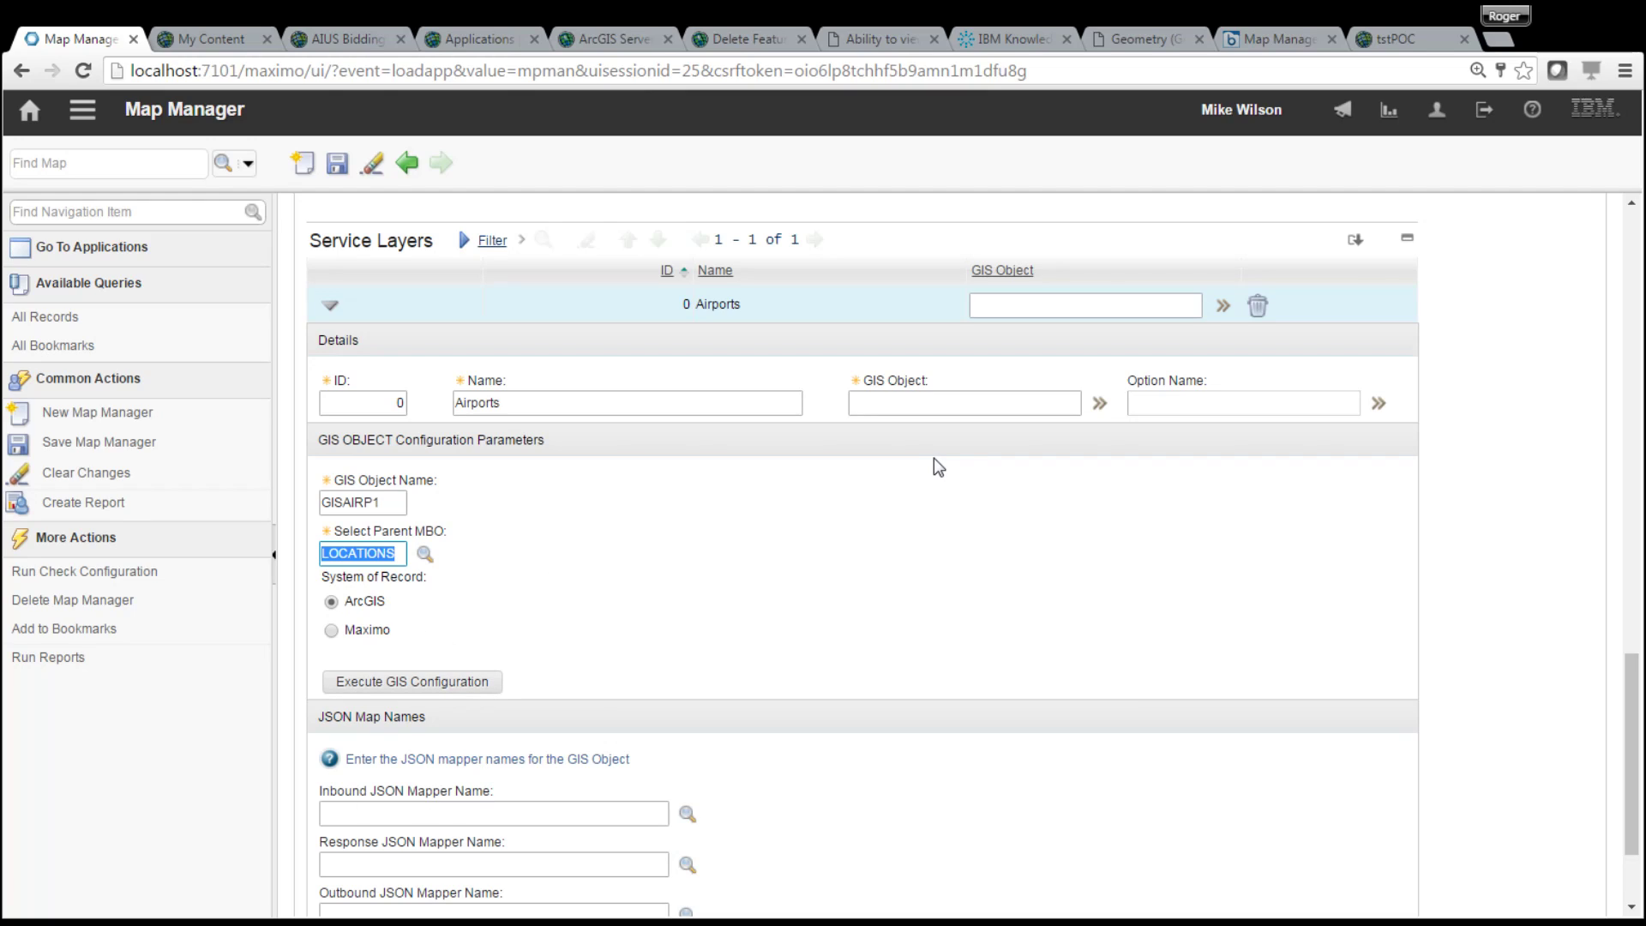
click(448, 685)
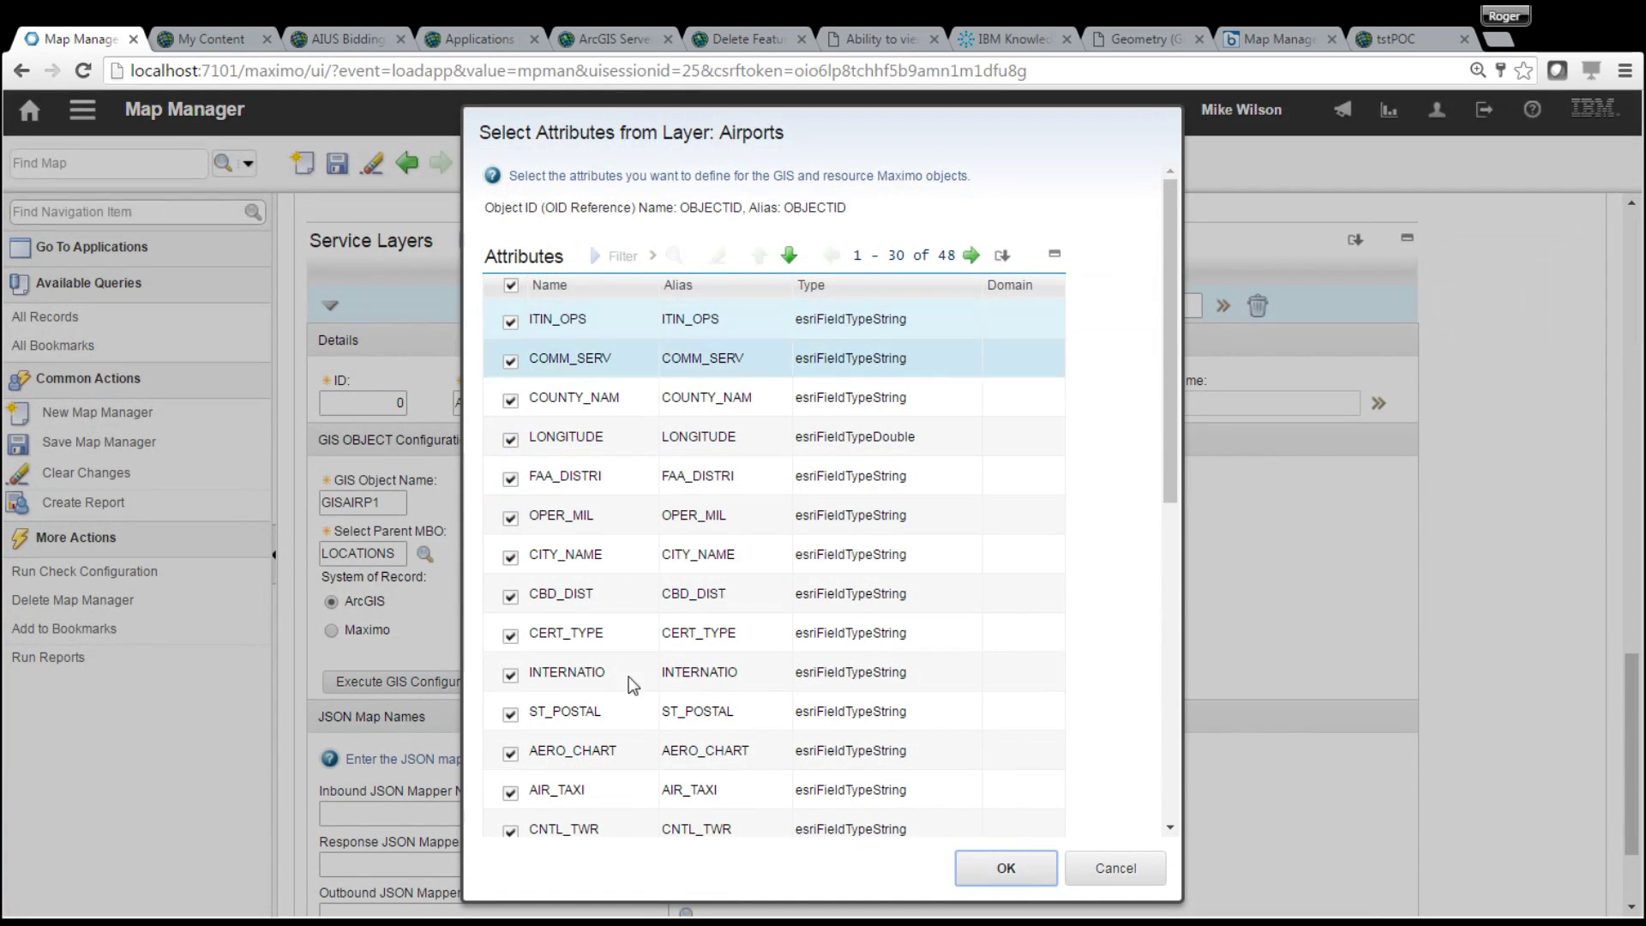
click(1008, 867)
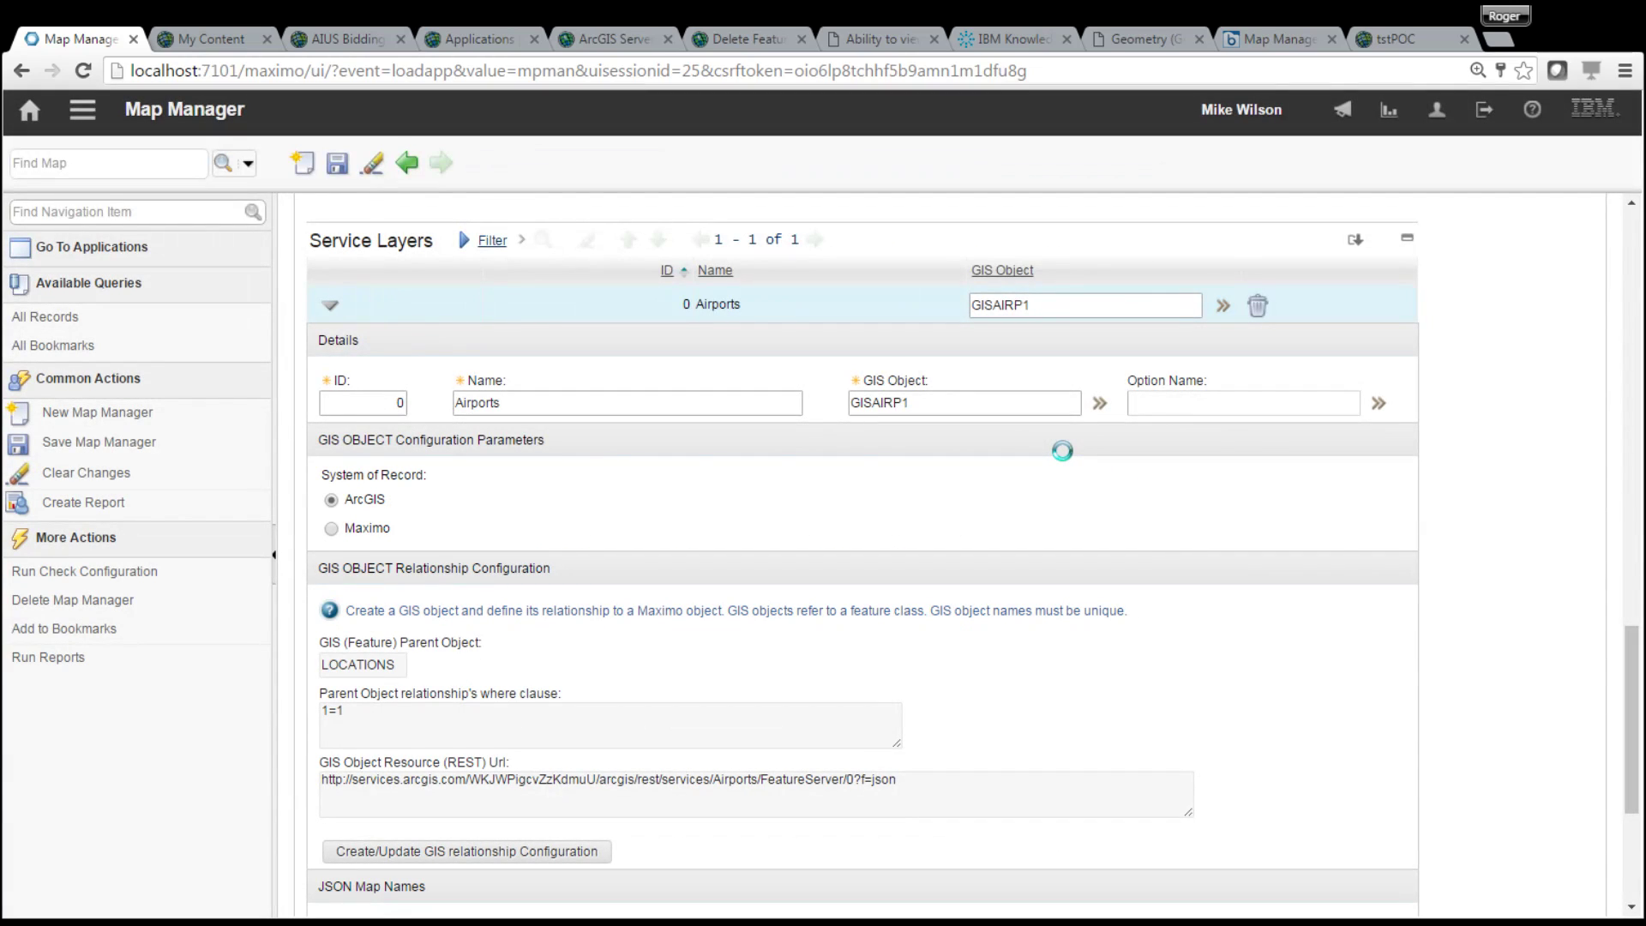
Add a row to the GISAIRP1 relationship configuration and choose DESCRIPTION as its parent MBO attribute after browsing the attribute list
click(504, 854)
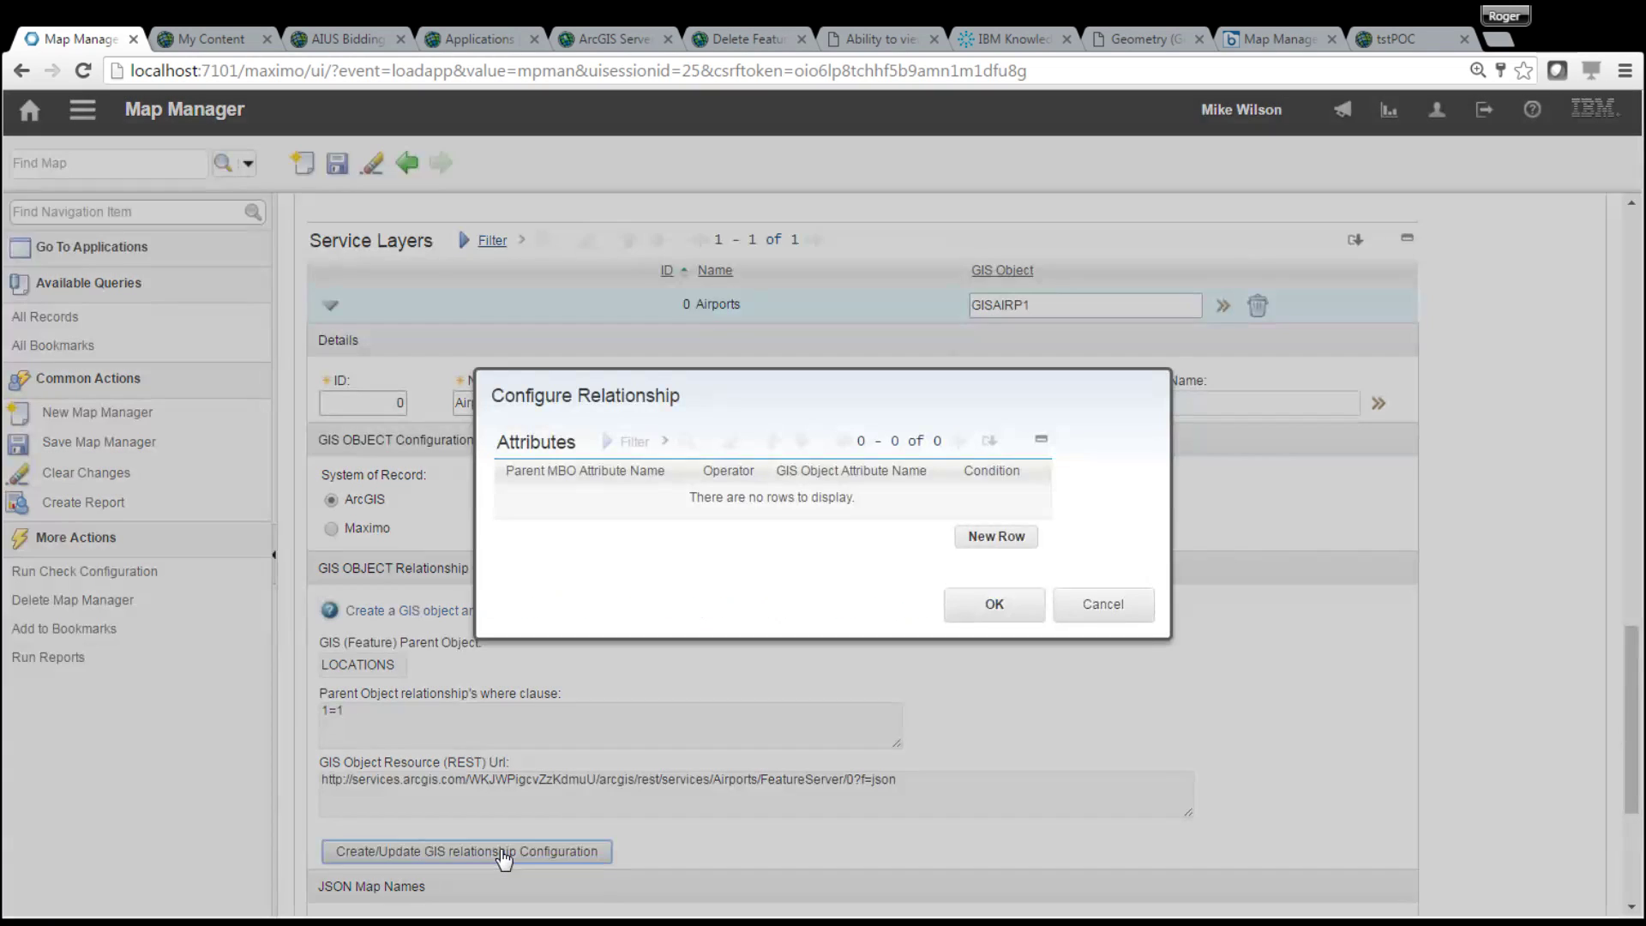
click(996, 536)
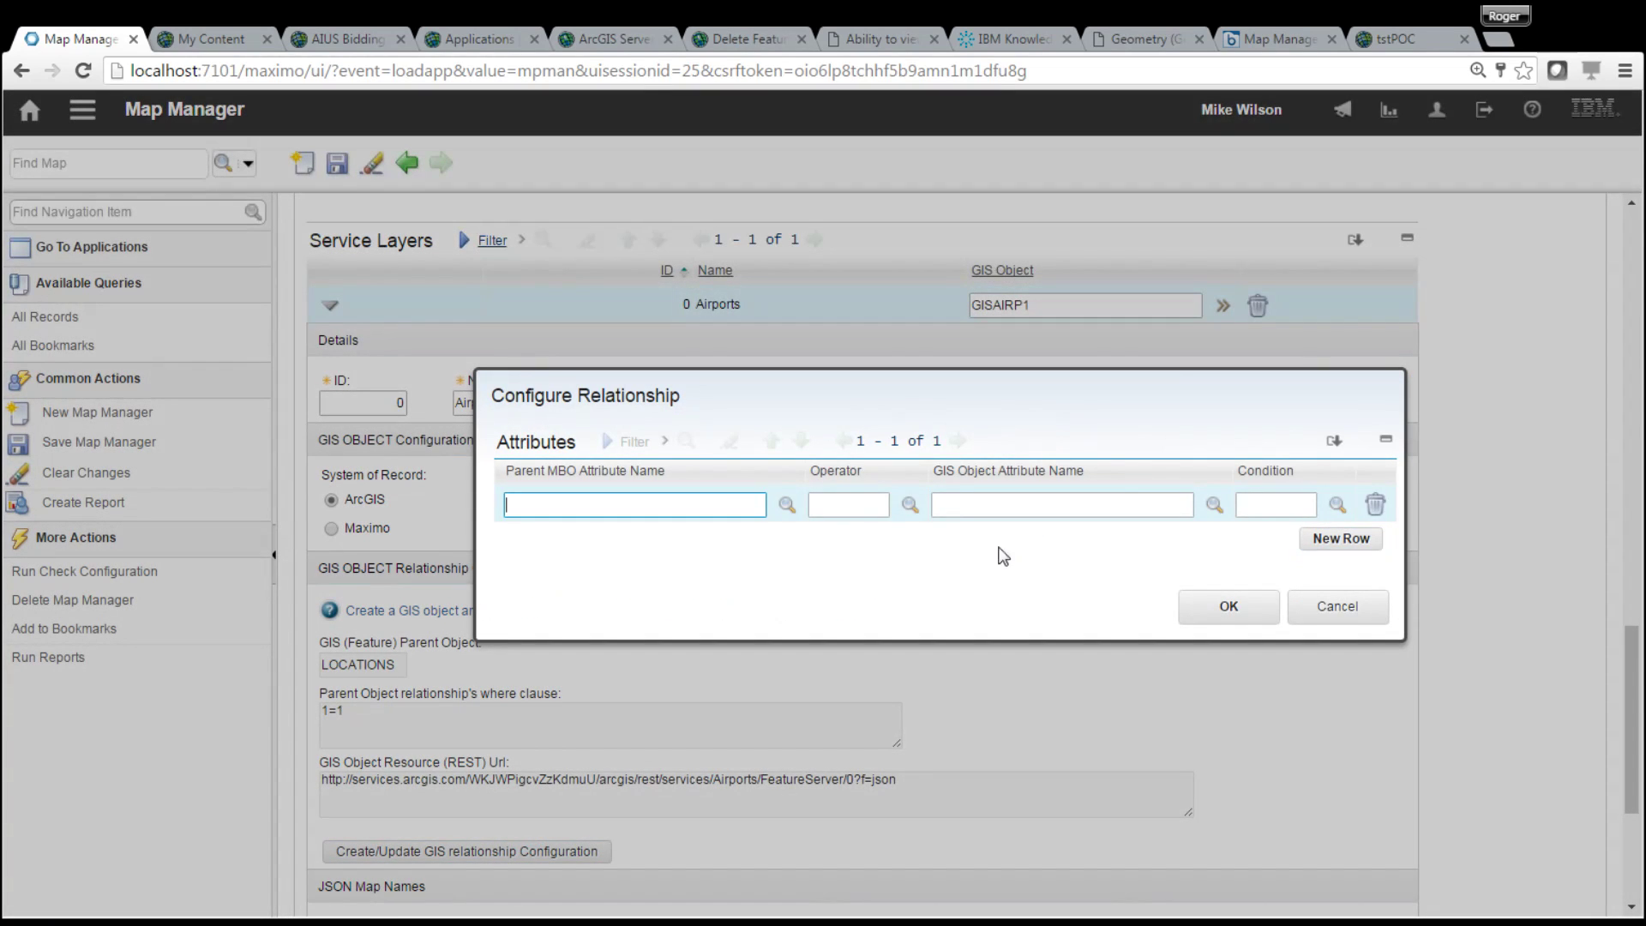
click(786, 505)
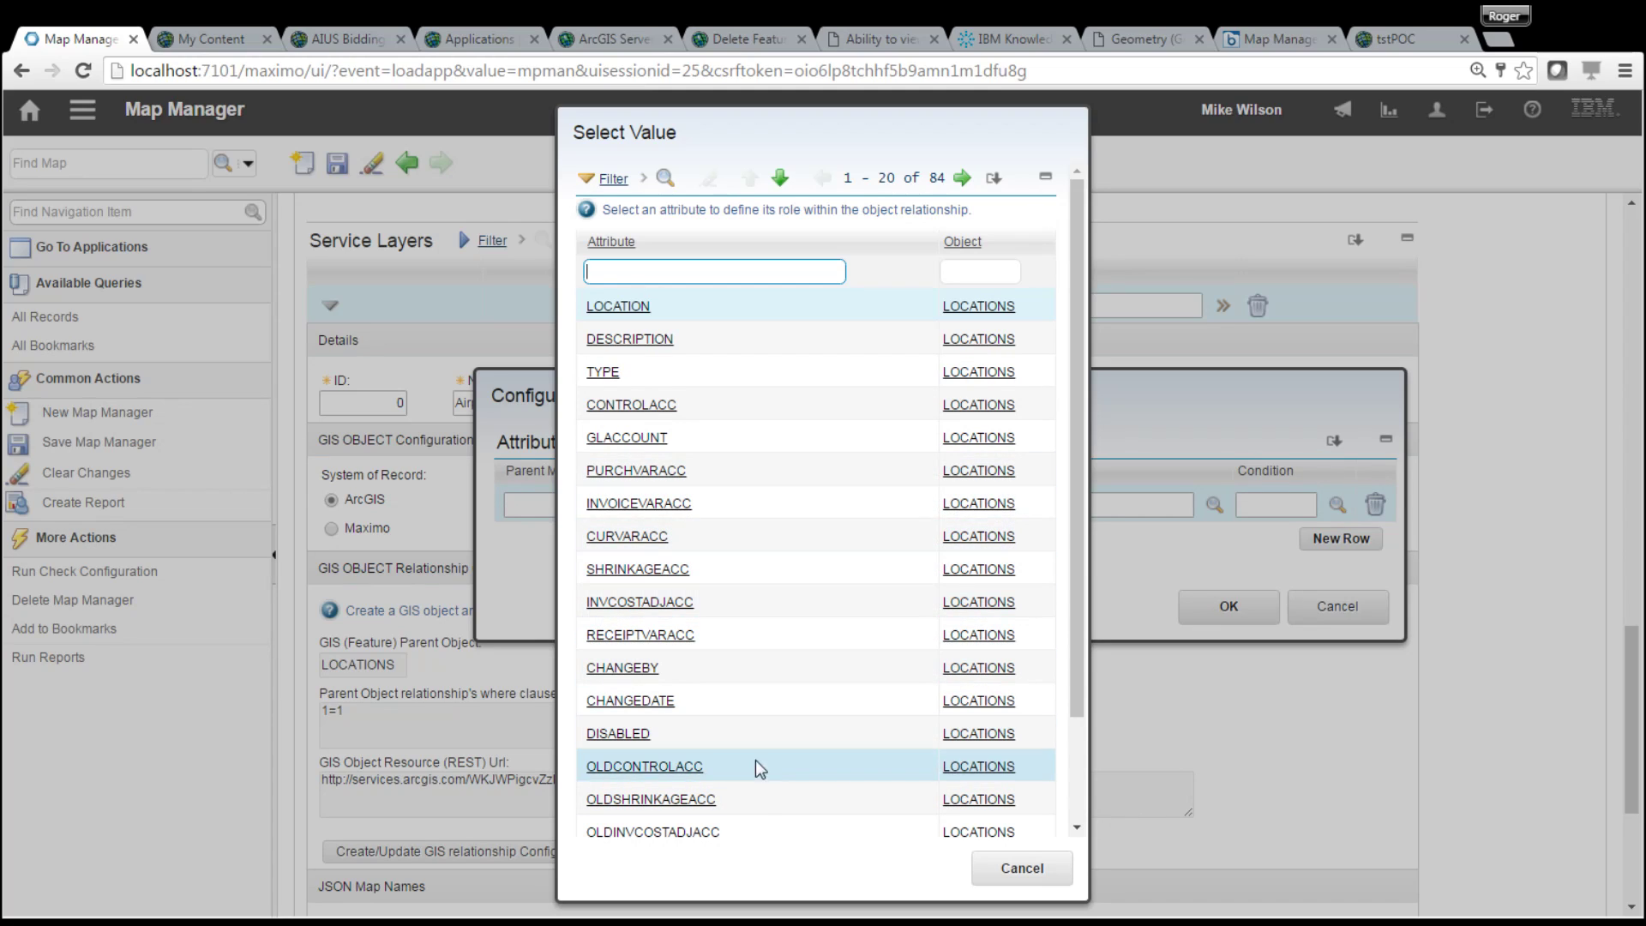
drag(1080, 691, 1107, 658)
click(962, 178)
click(961, 177)
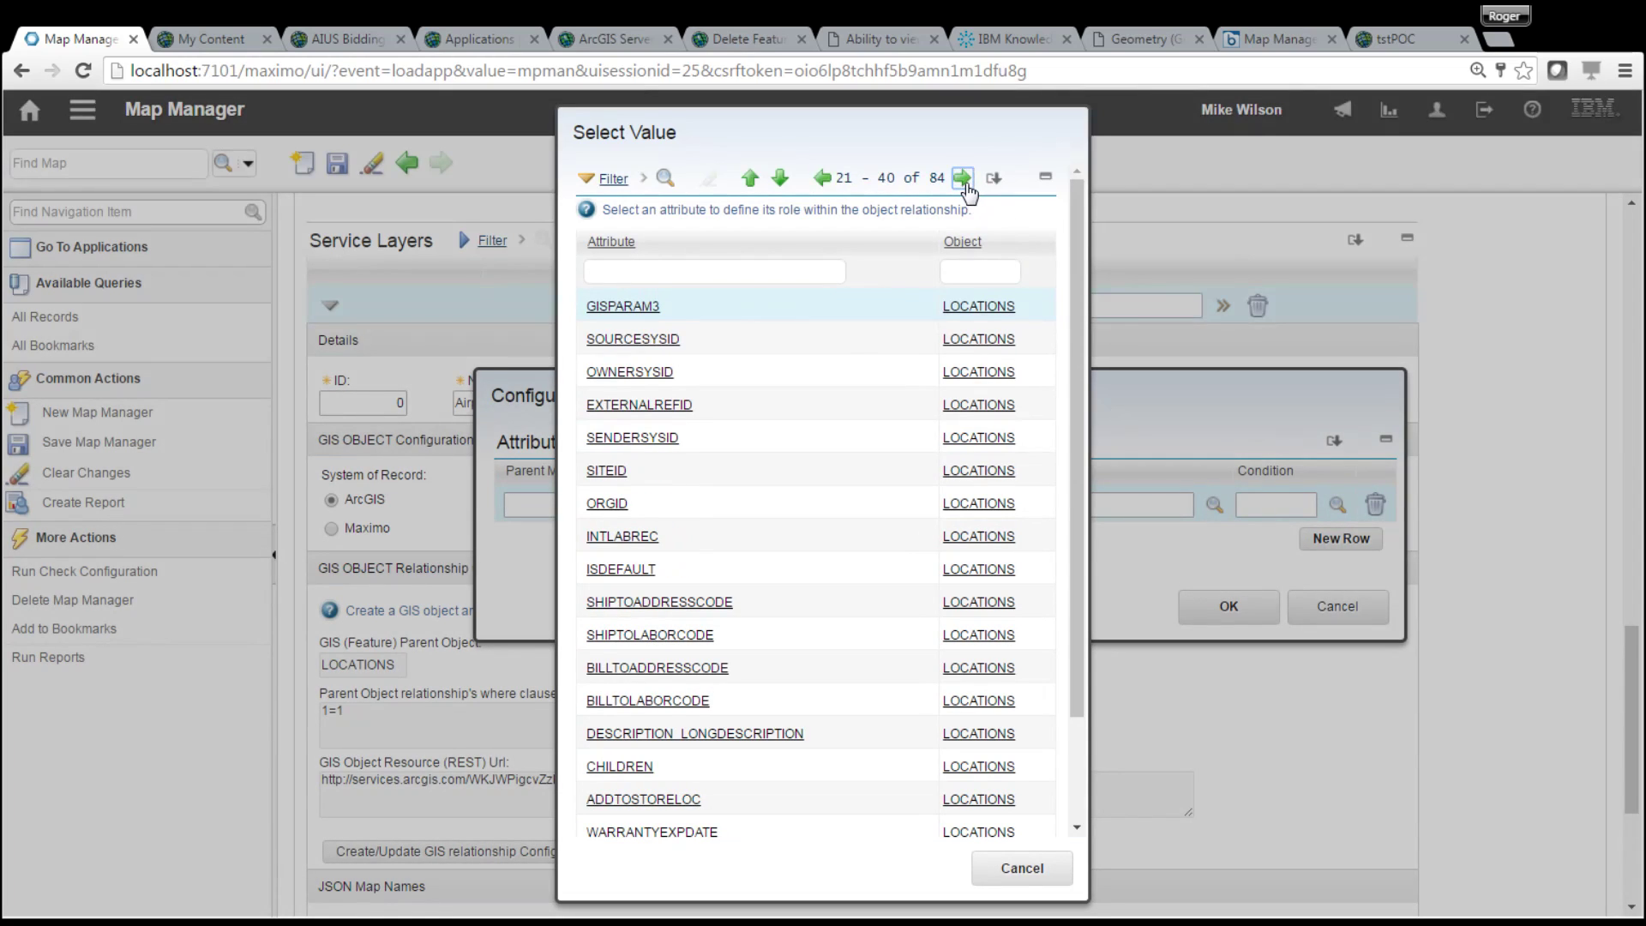
click(962, 178)
click(962, 178)
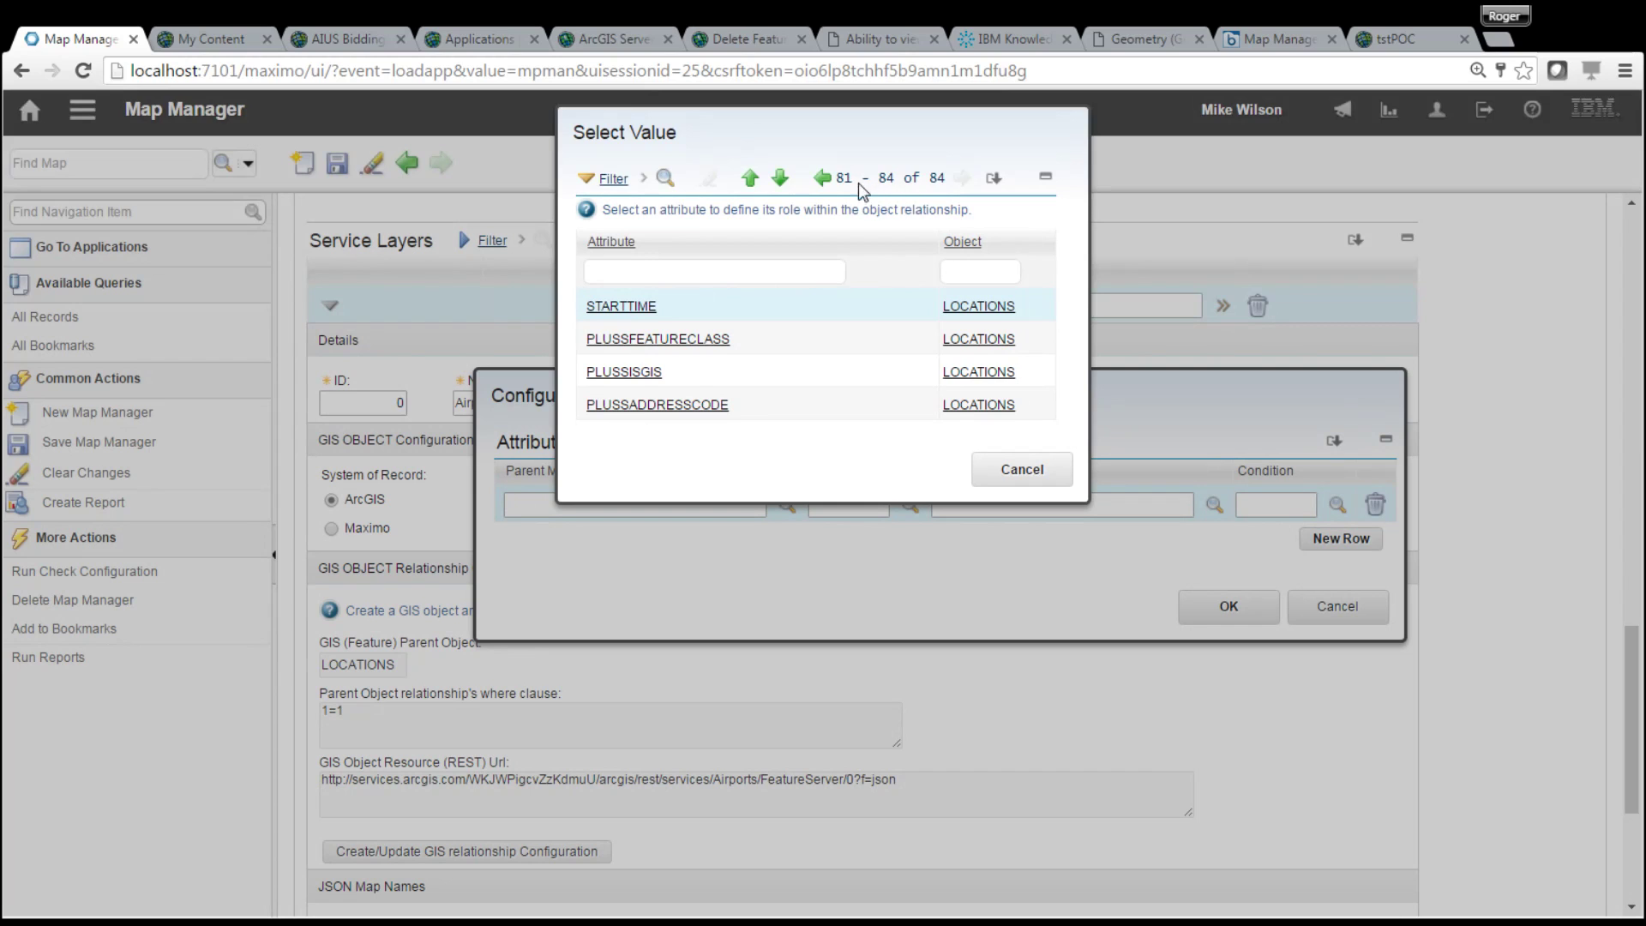
click(823, 177)
click(824, 175)
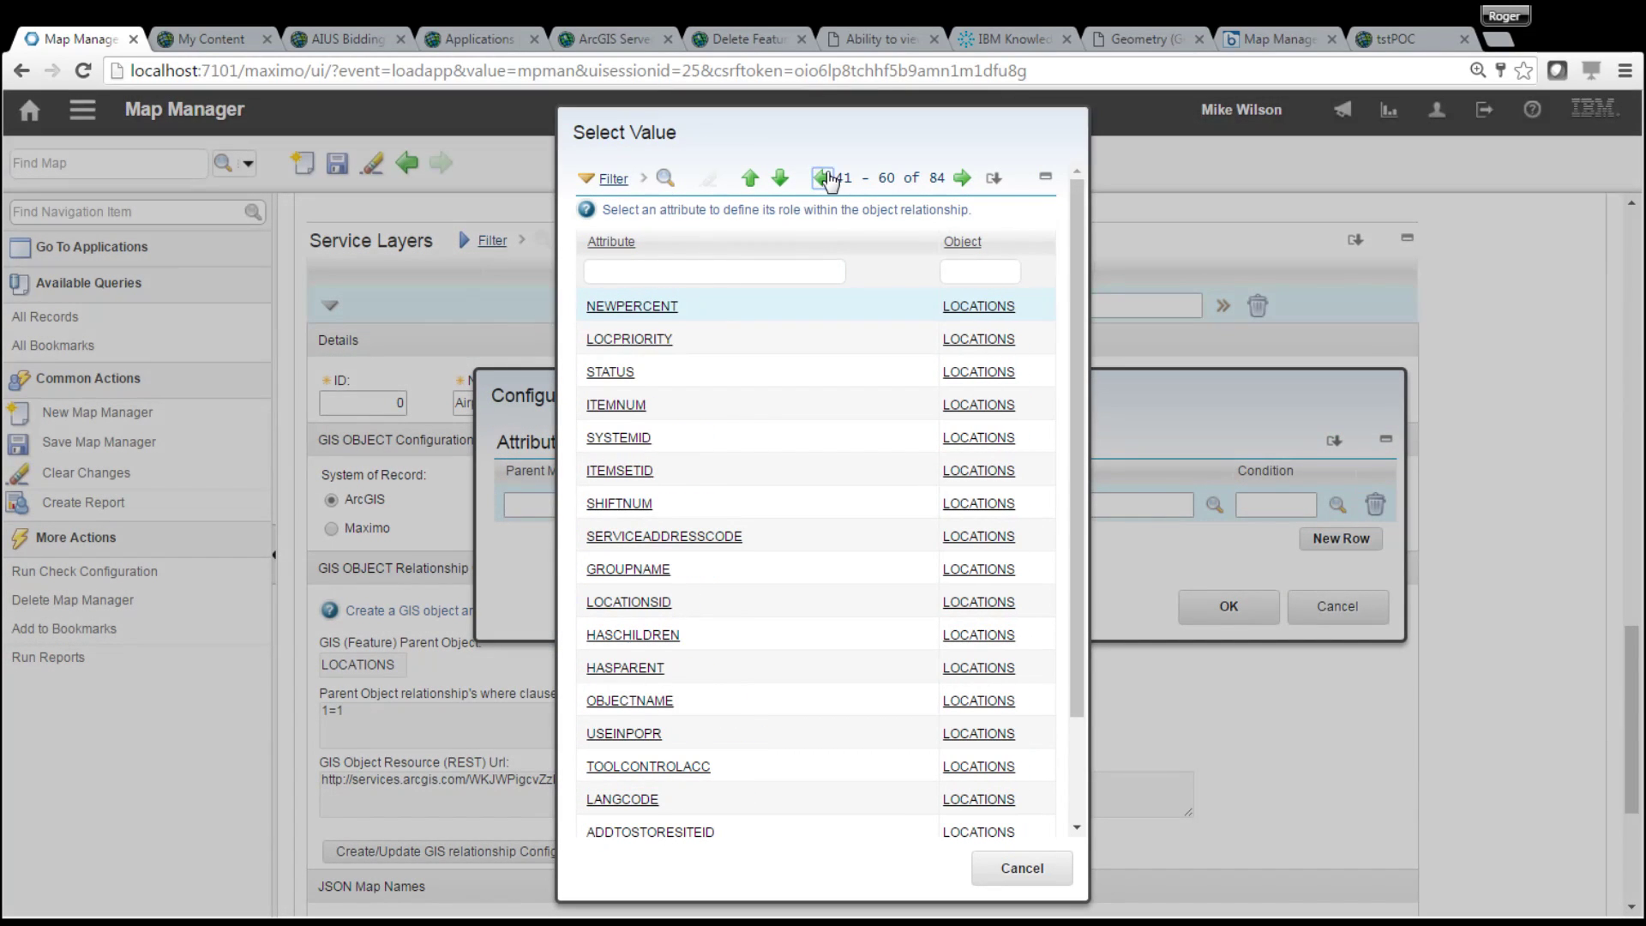
click(824, 176)
click(825, 176)
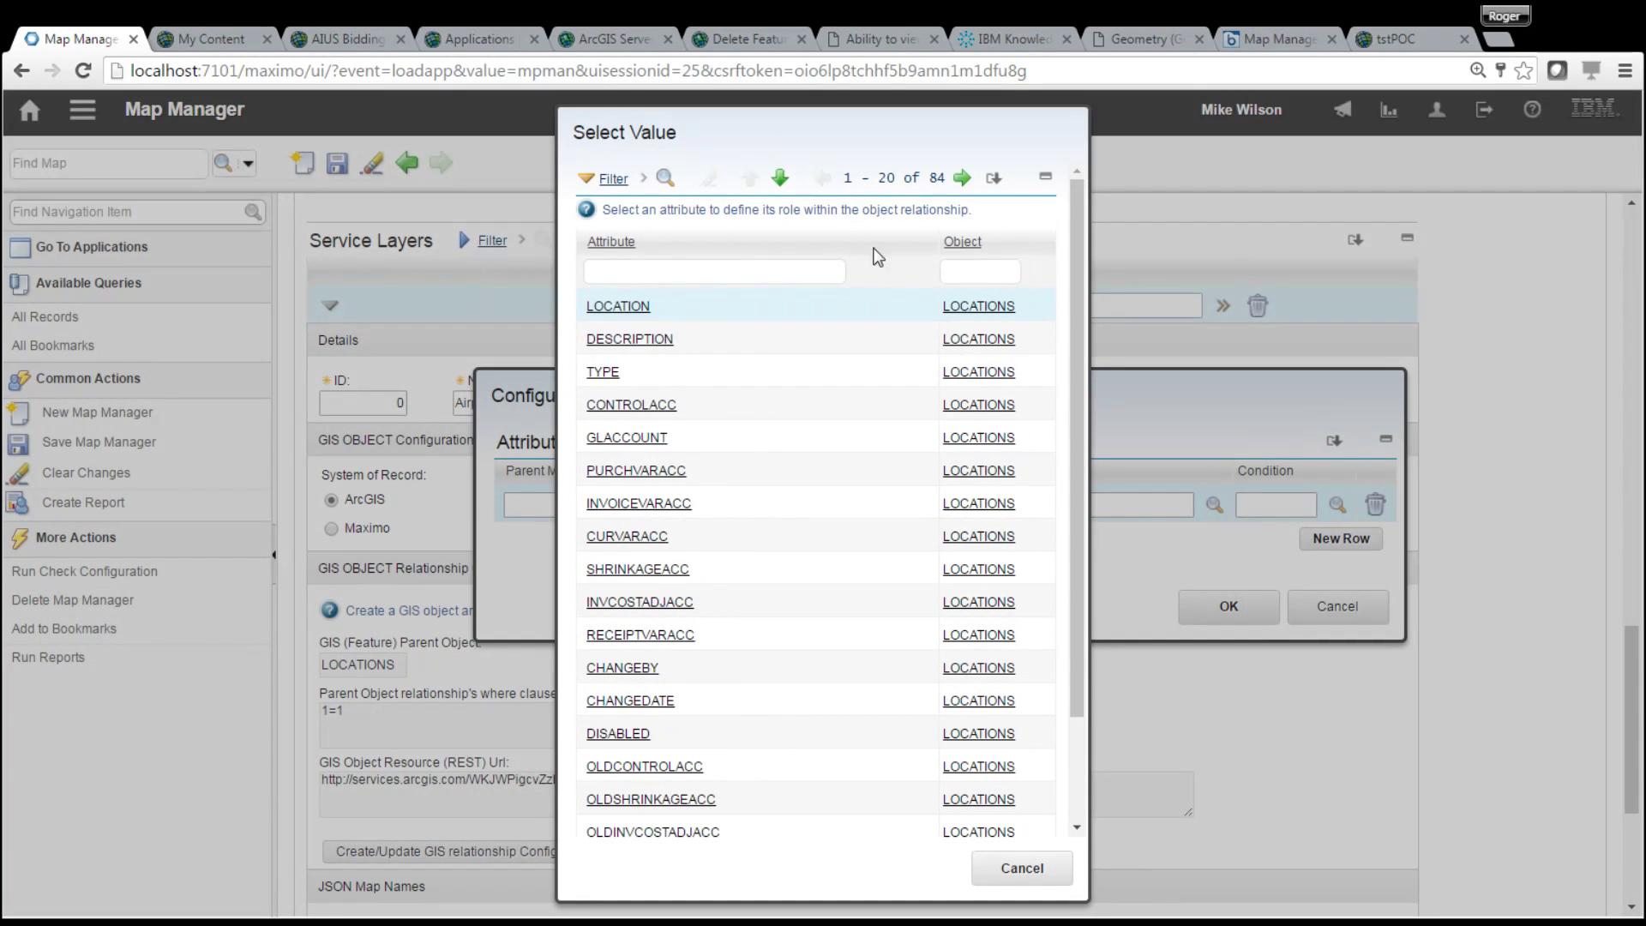
click(641, 343)
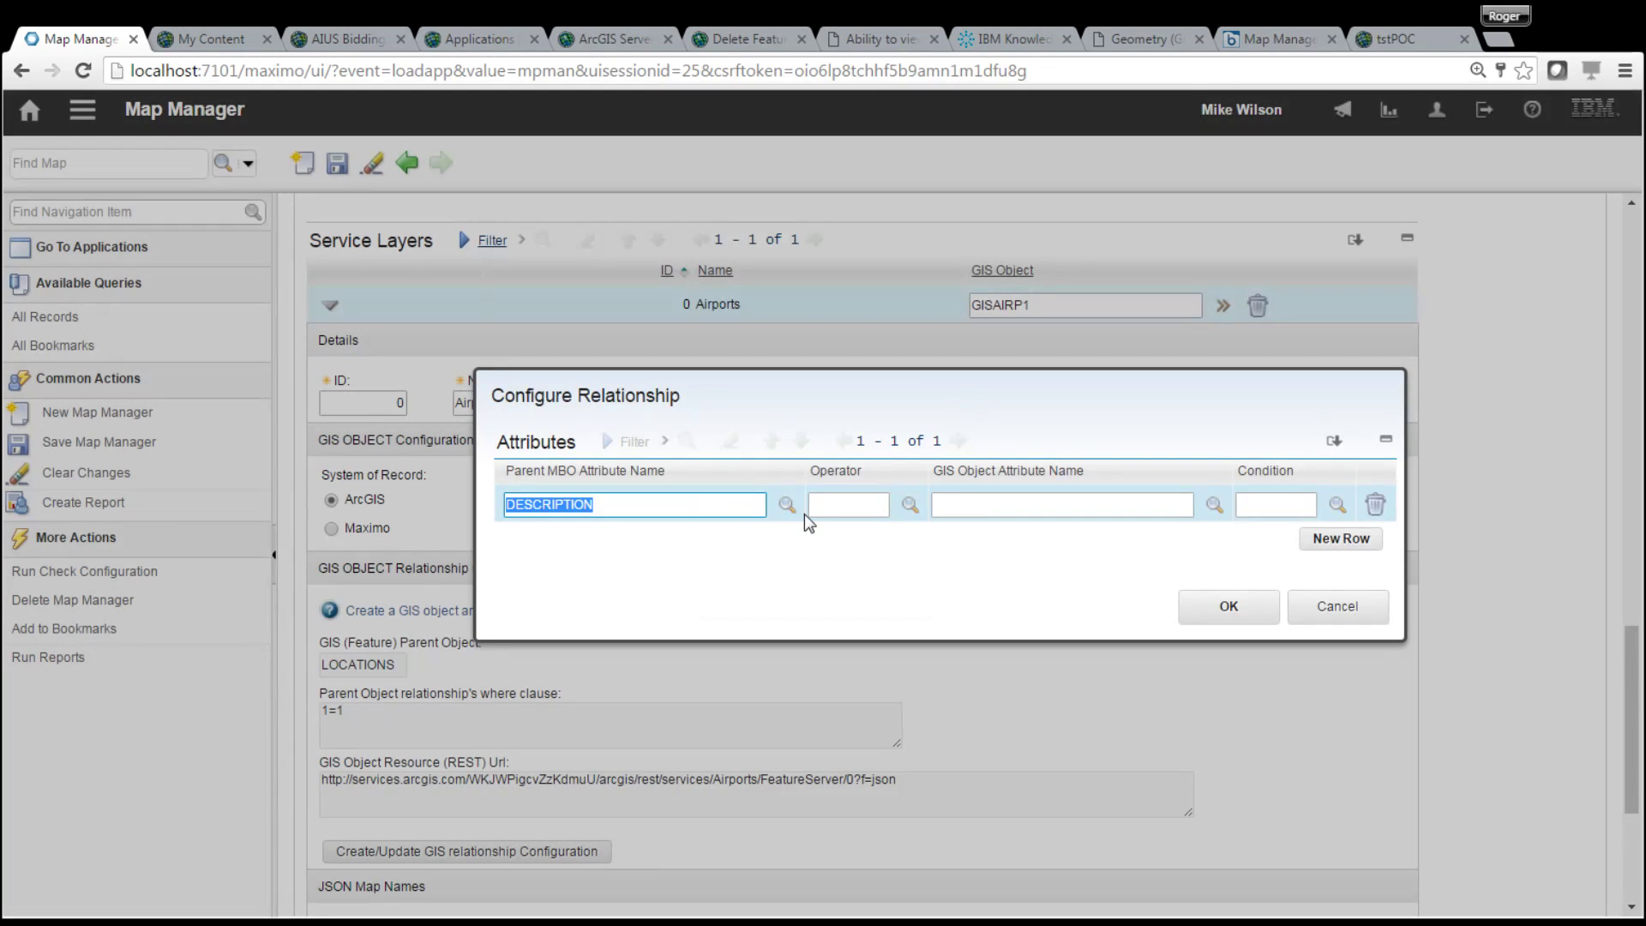
Complete the relationship row with operator = and GIS object attribute OBJECTID, accept it, and save the map record
click(910, 504)
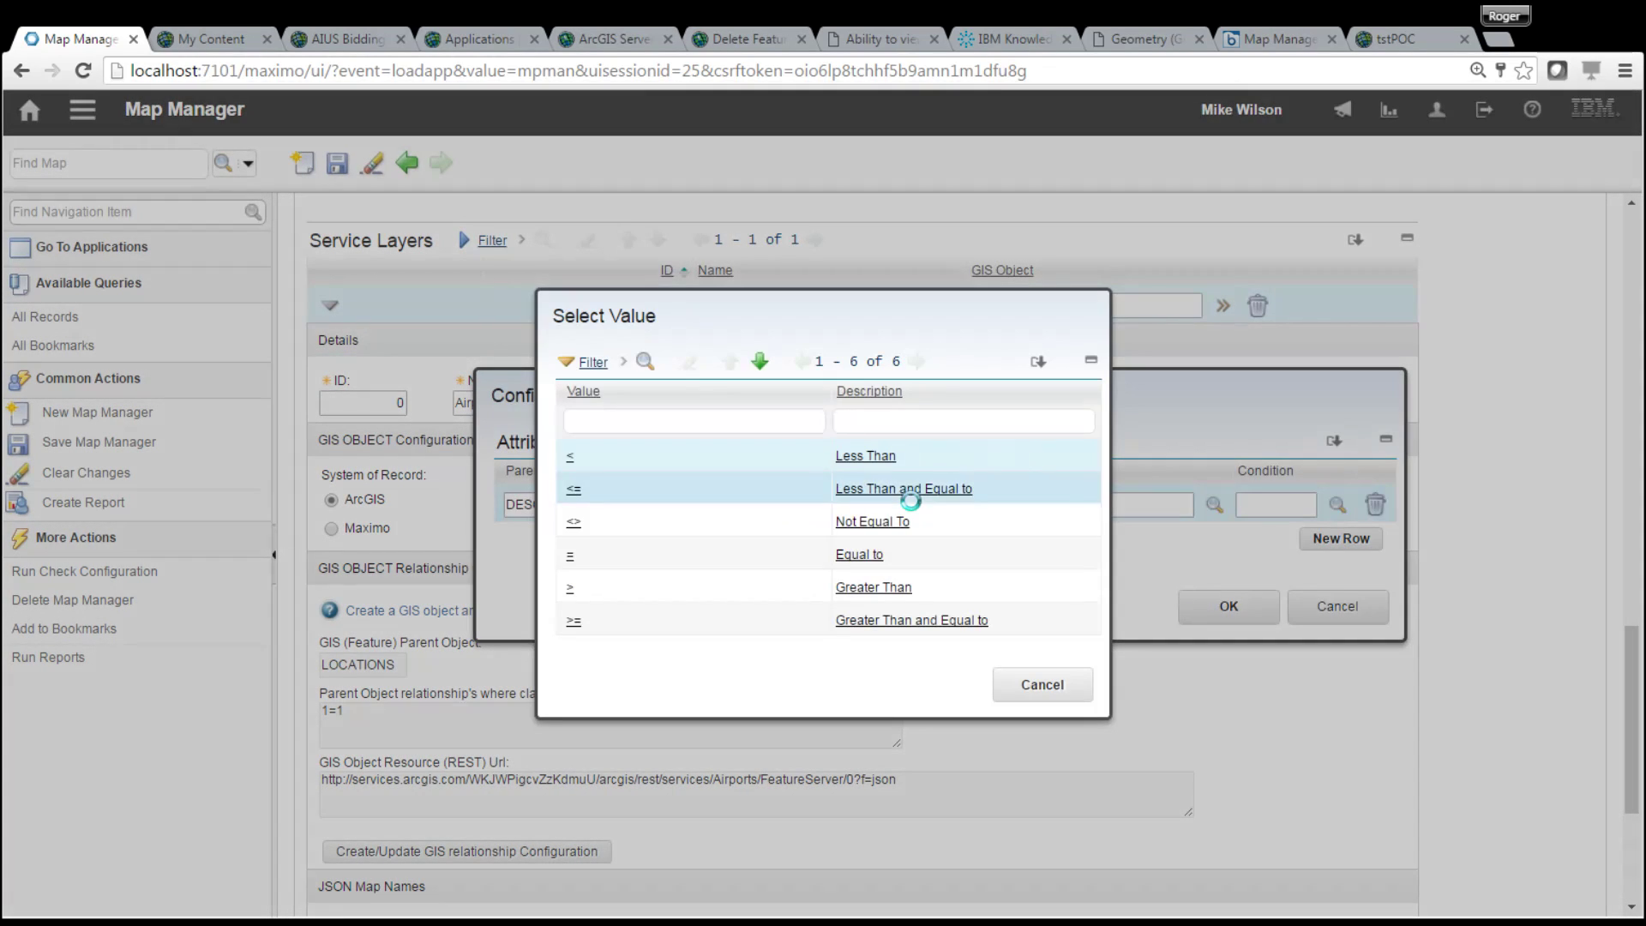
click(570, 557)
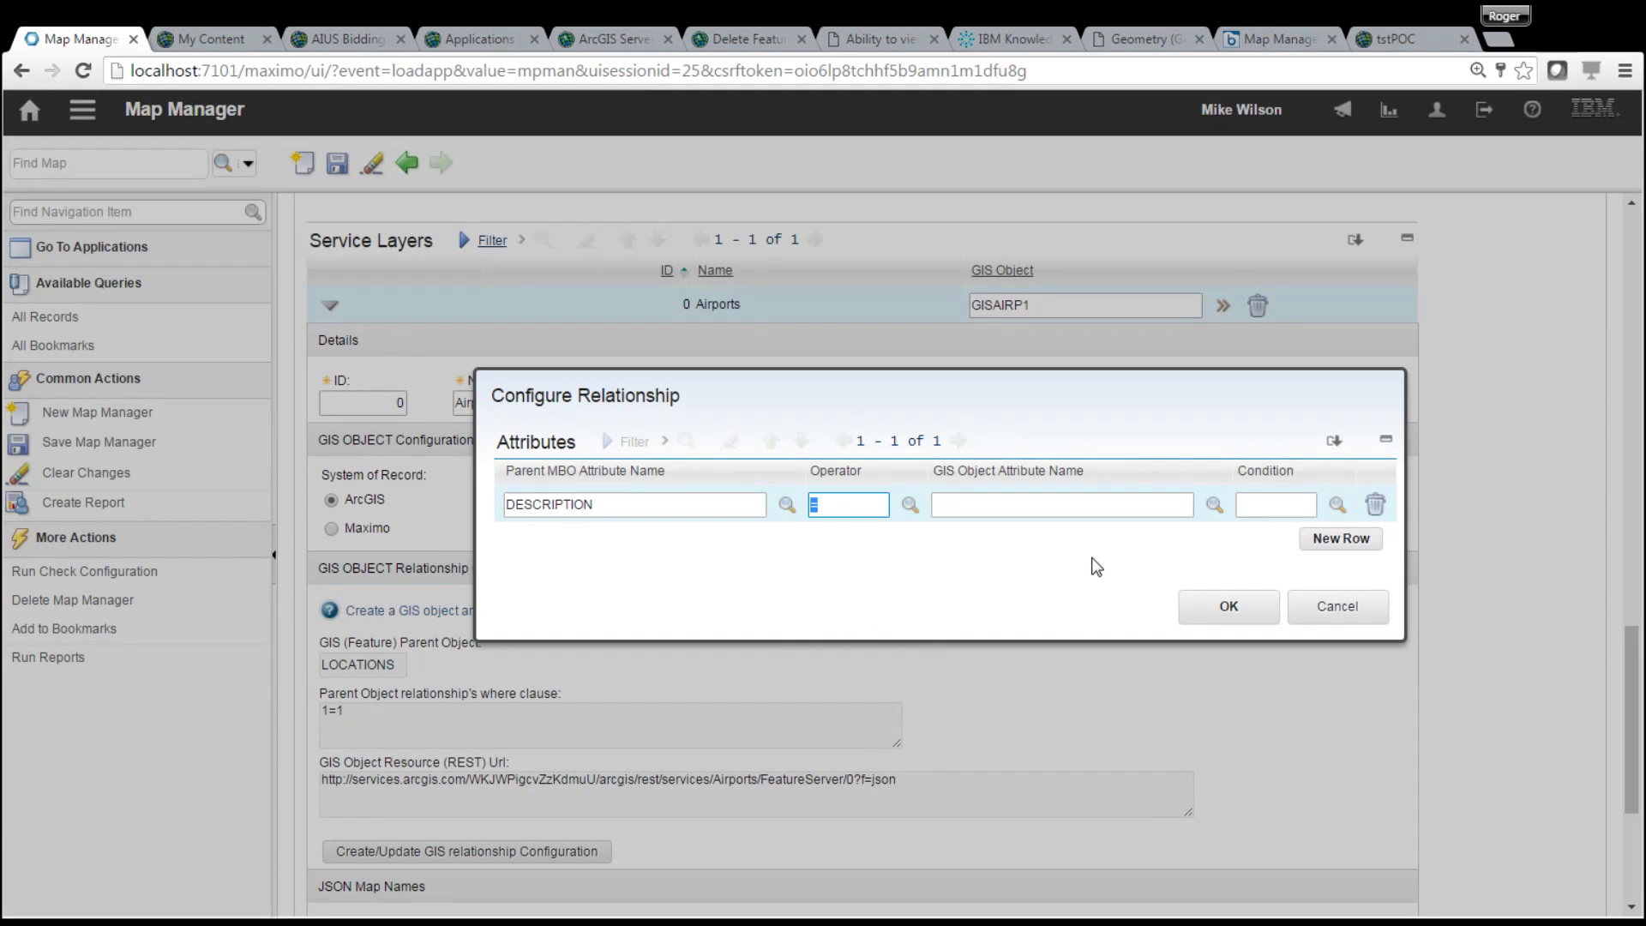
click(1214, 504)
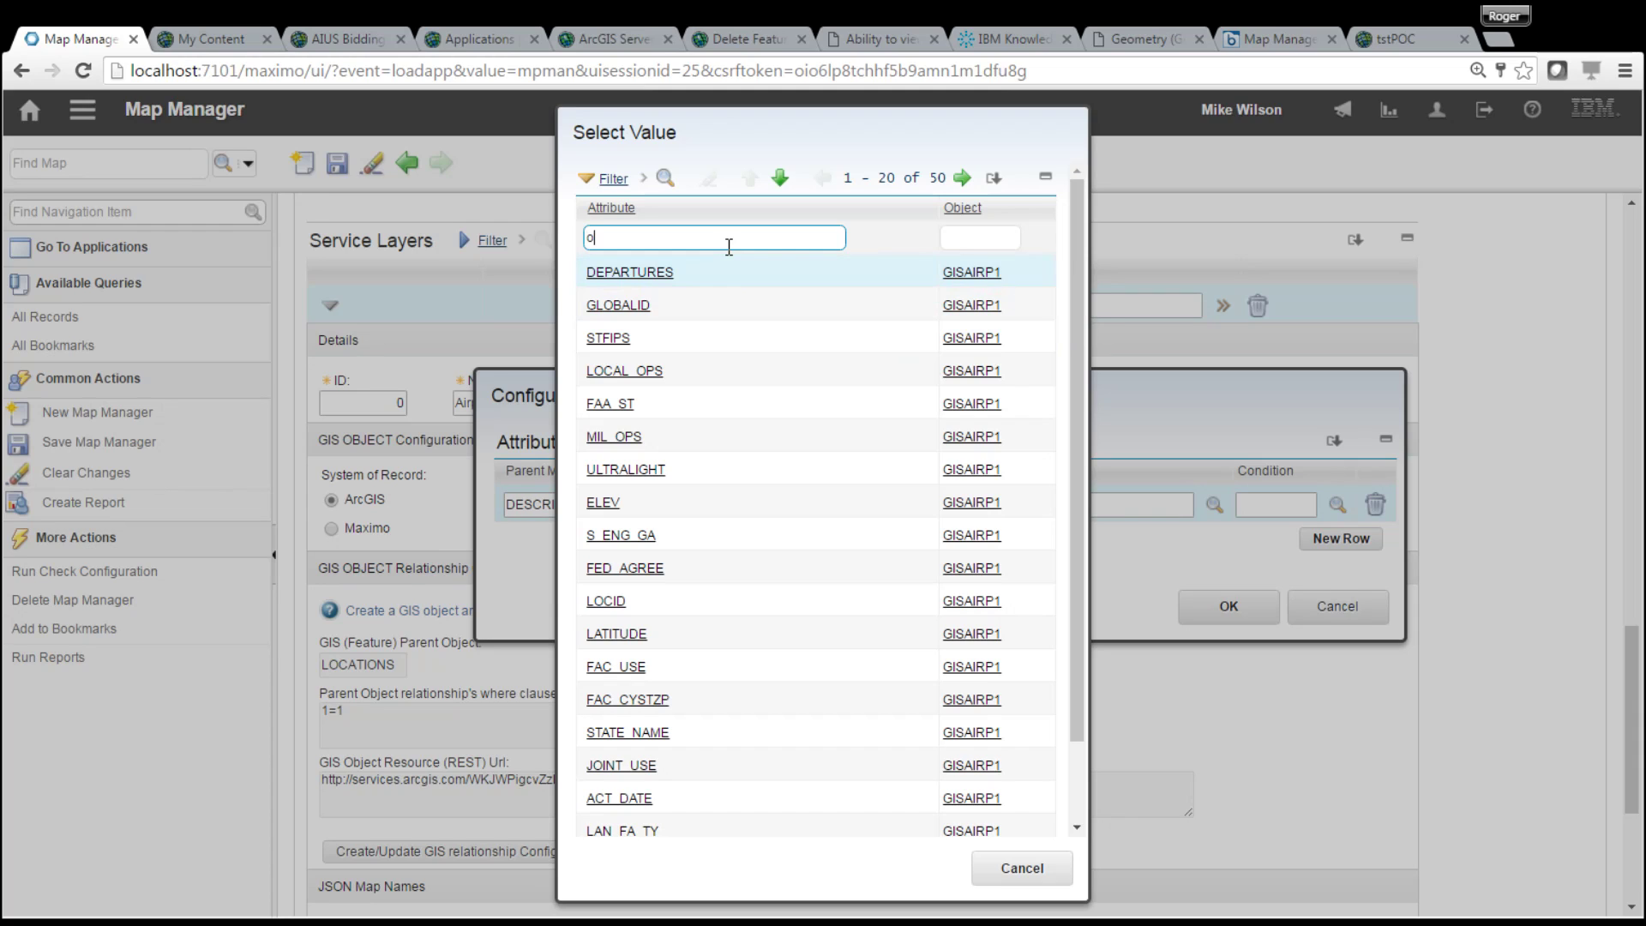
text(objectid)
key(Return)
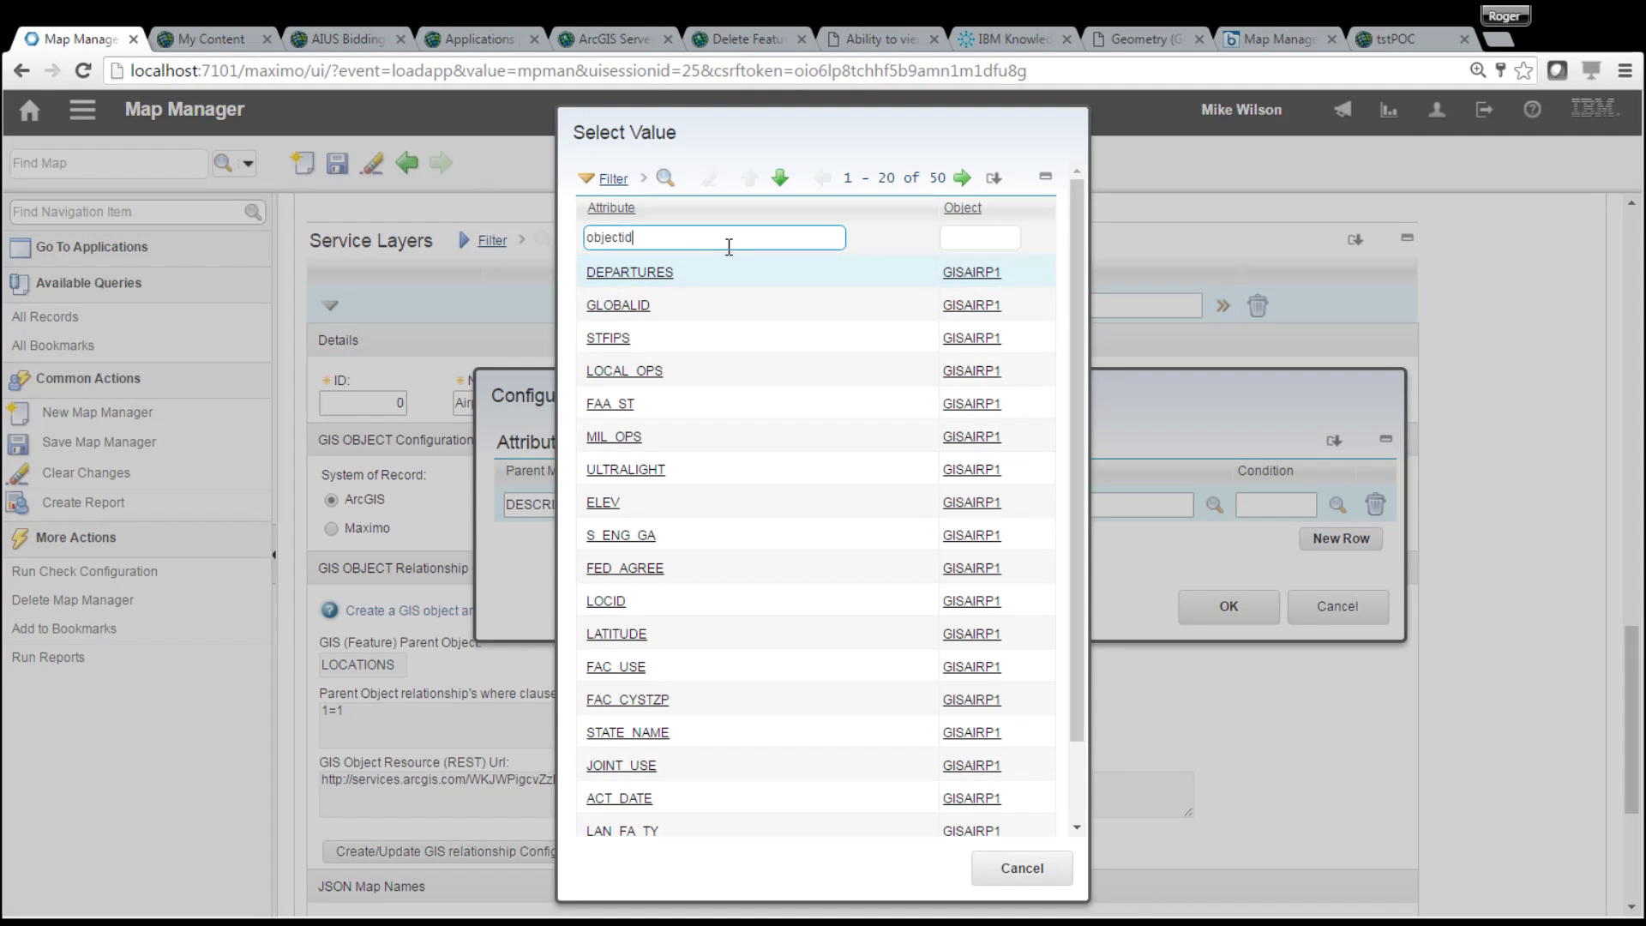
click(610, 273)
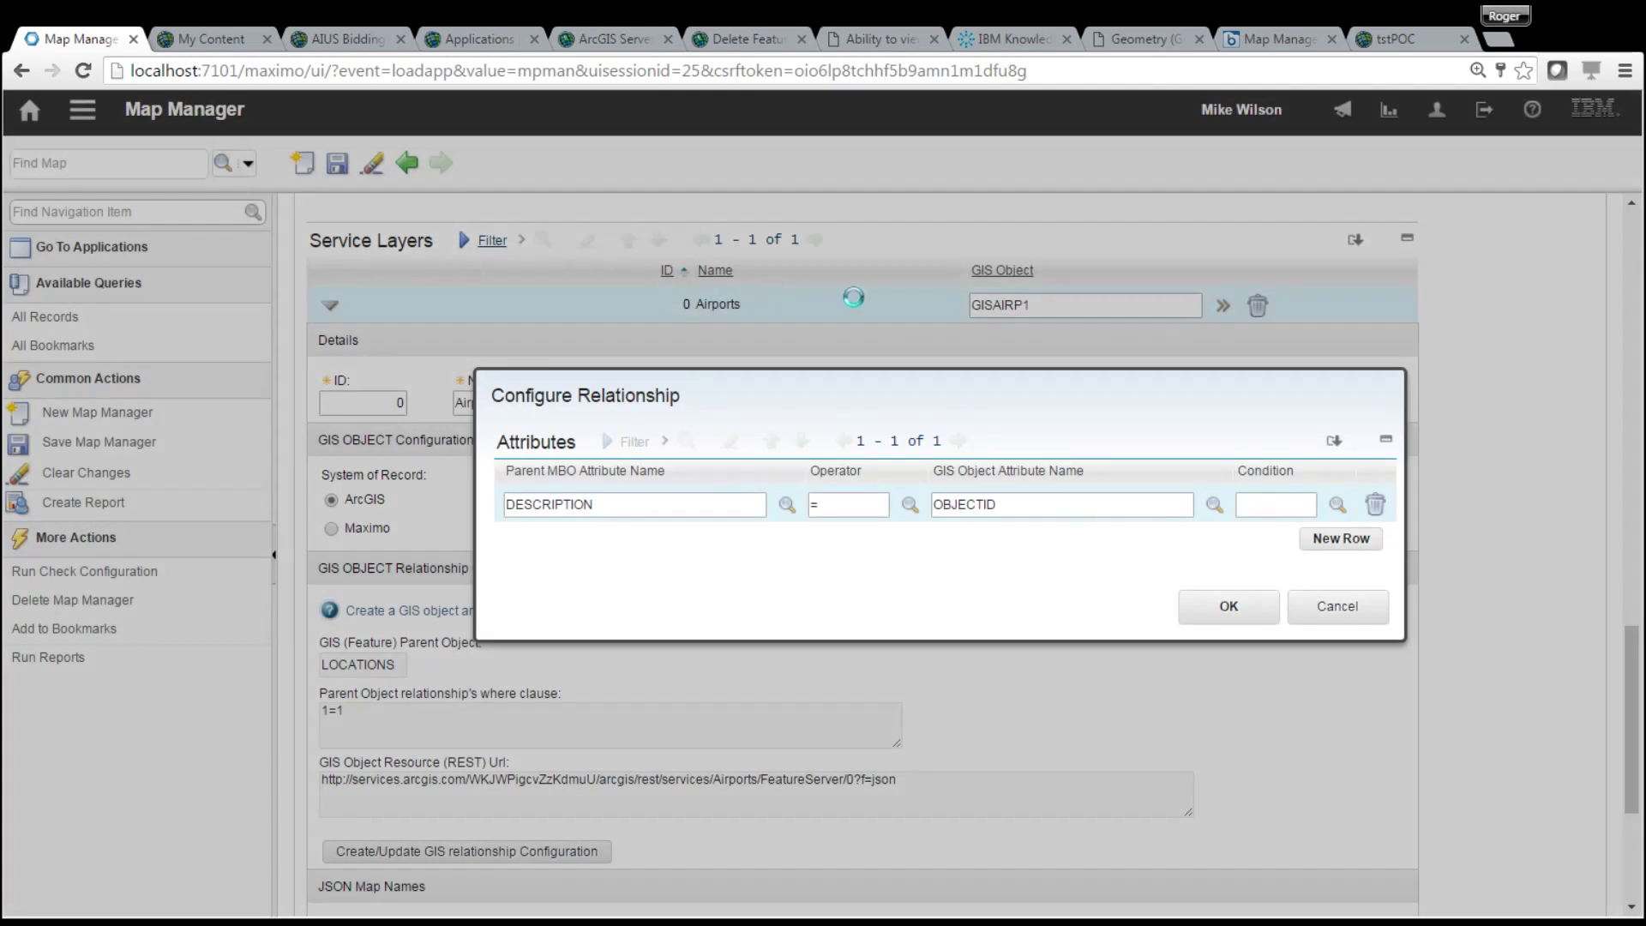
click(1234, 606)
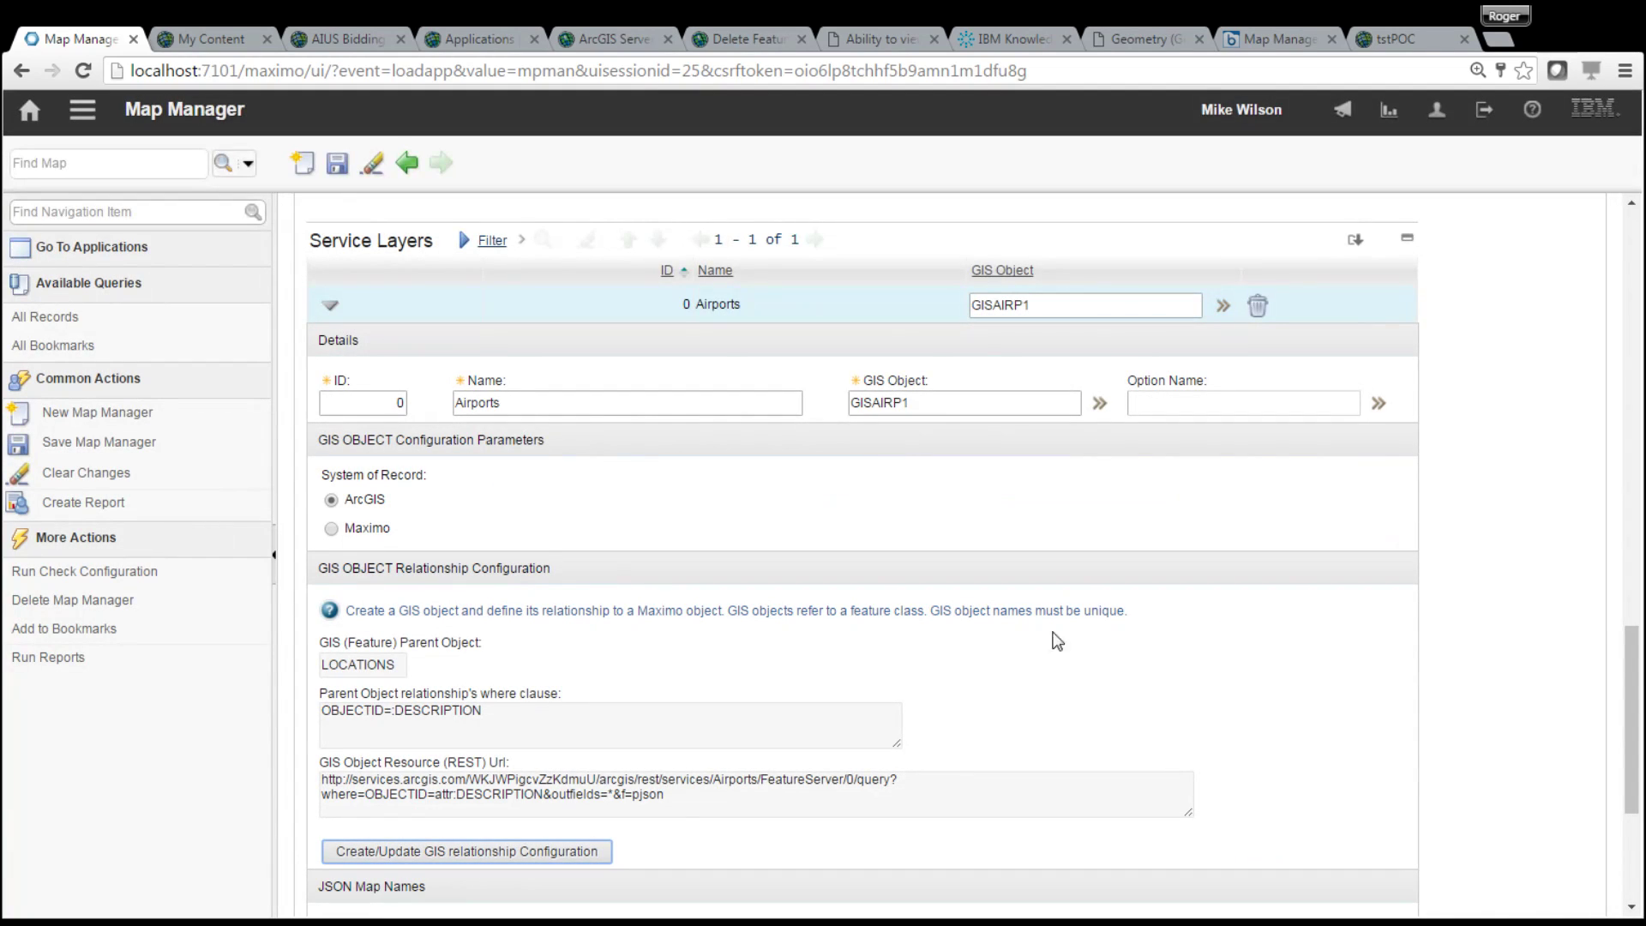
drag(1629, 721, 1615, 689)
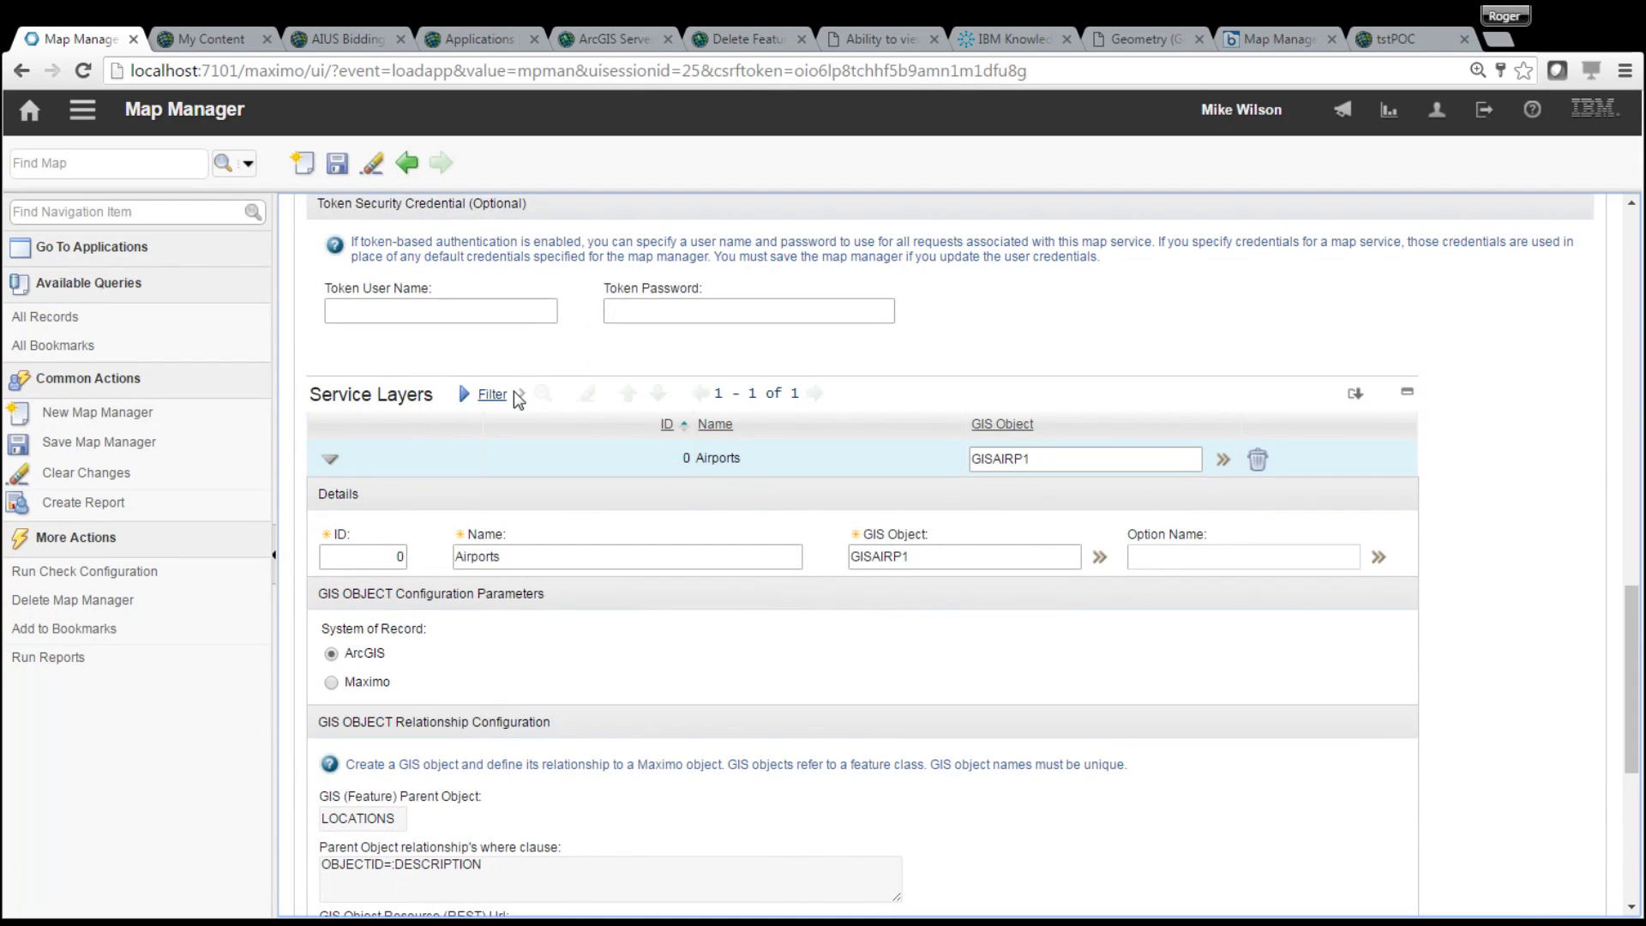
click(337, 163)
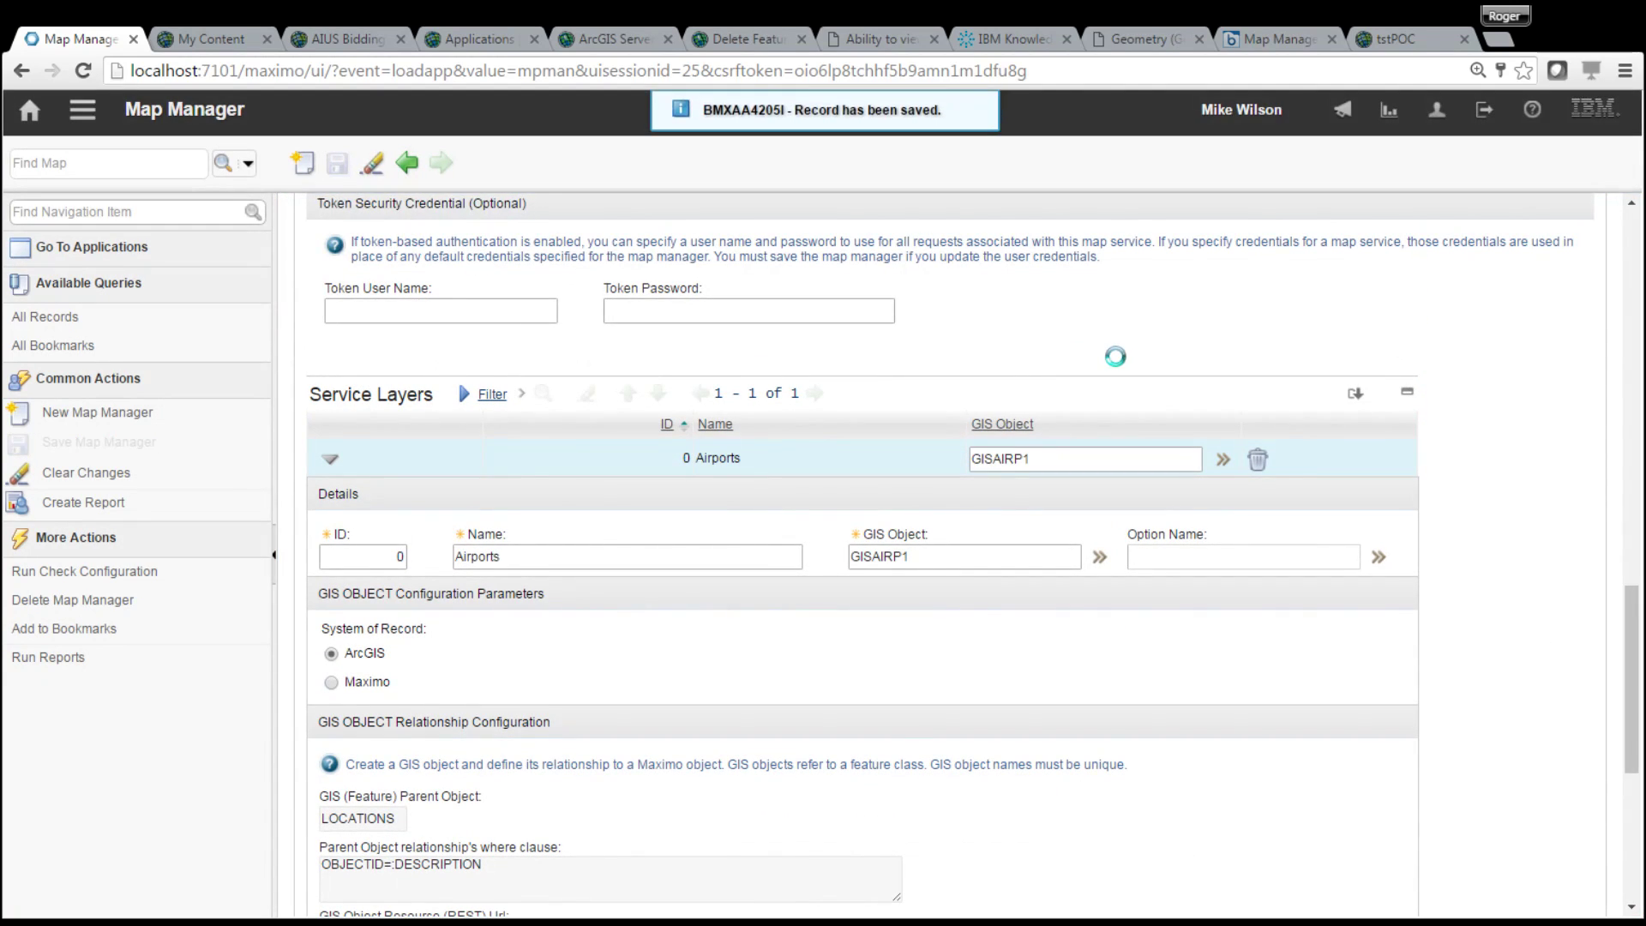
Open the Locations application and start a new location record with the identifier LOCTEST1
click(82, 109)
mouse_move(163, 141)
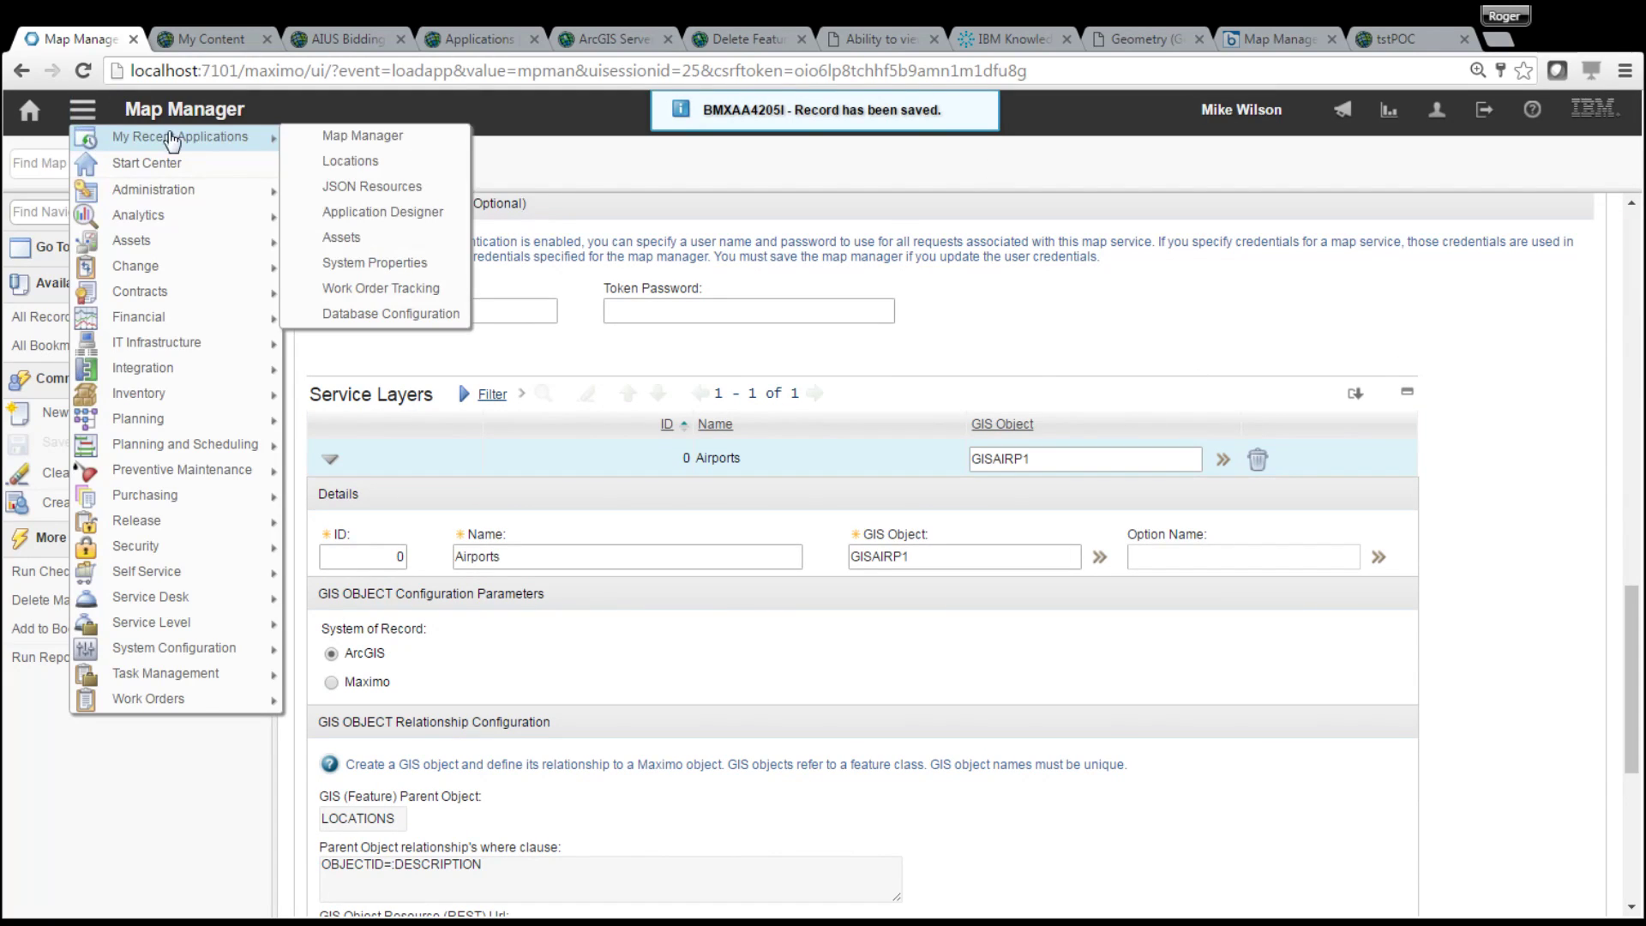
click(390, 161)
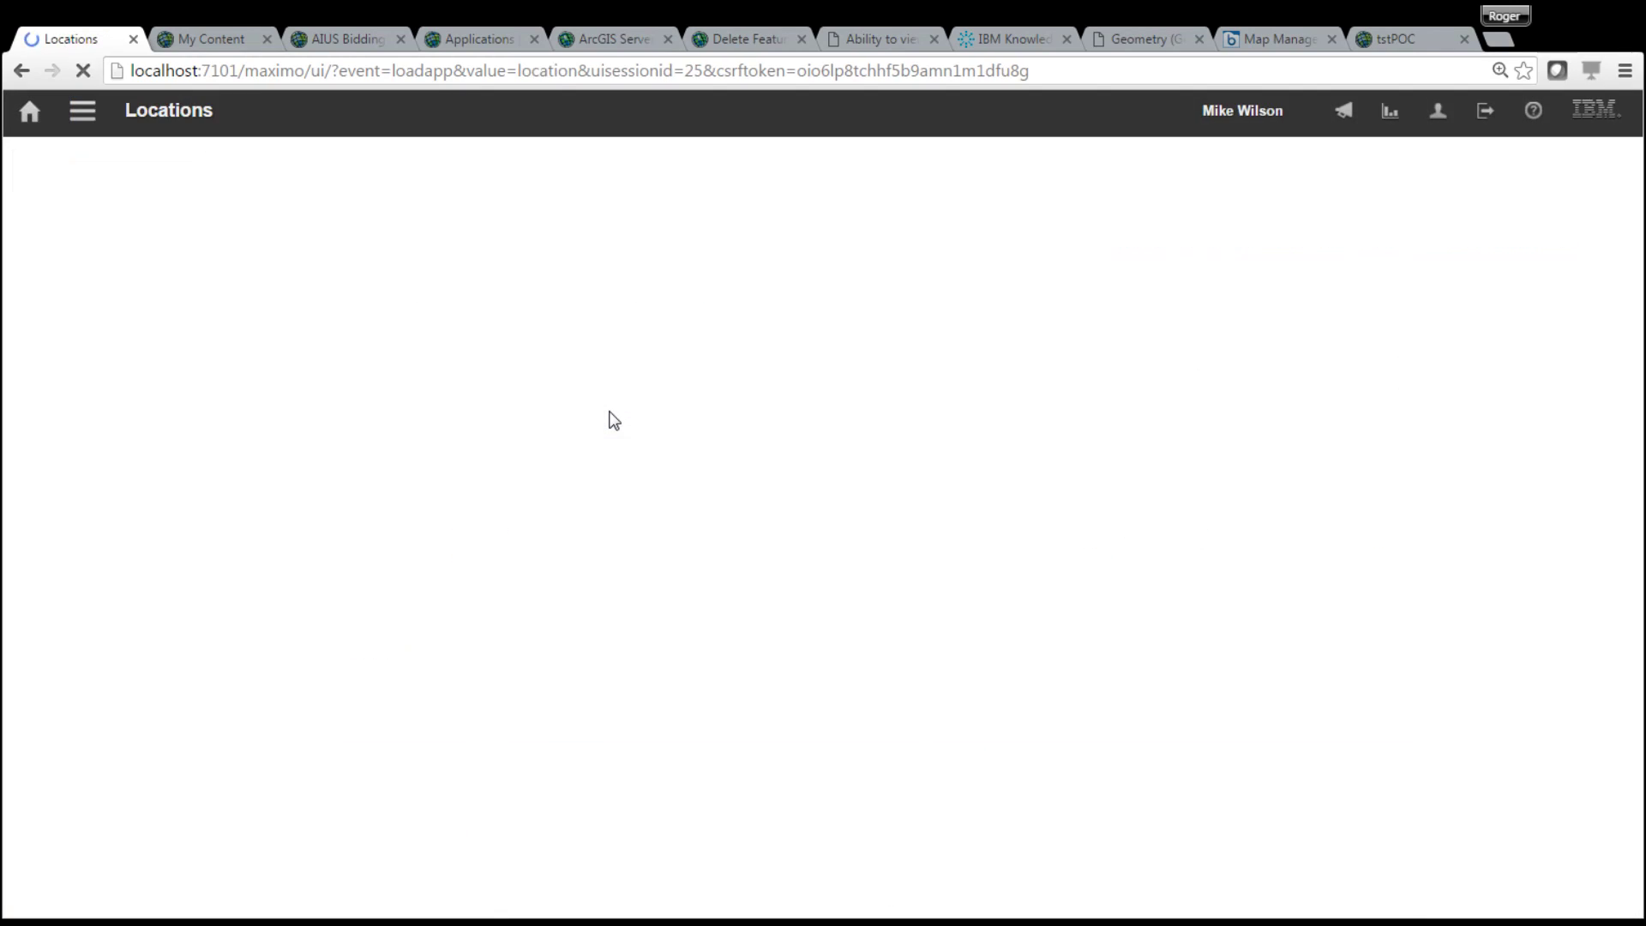
click(302, 164)
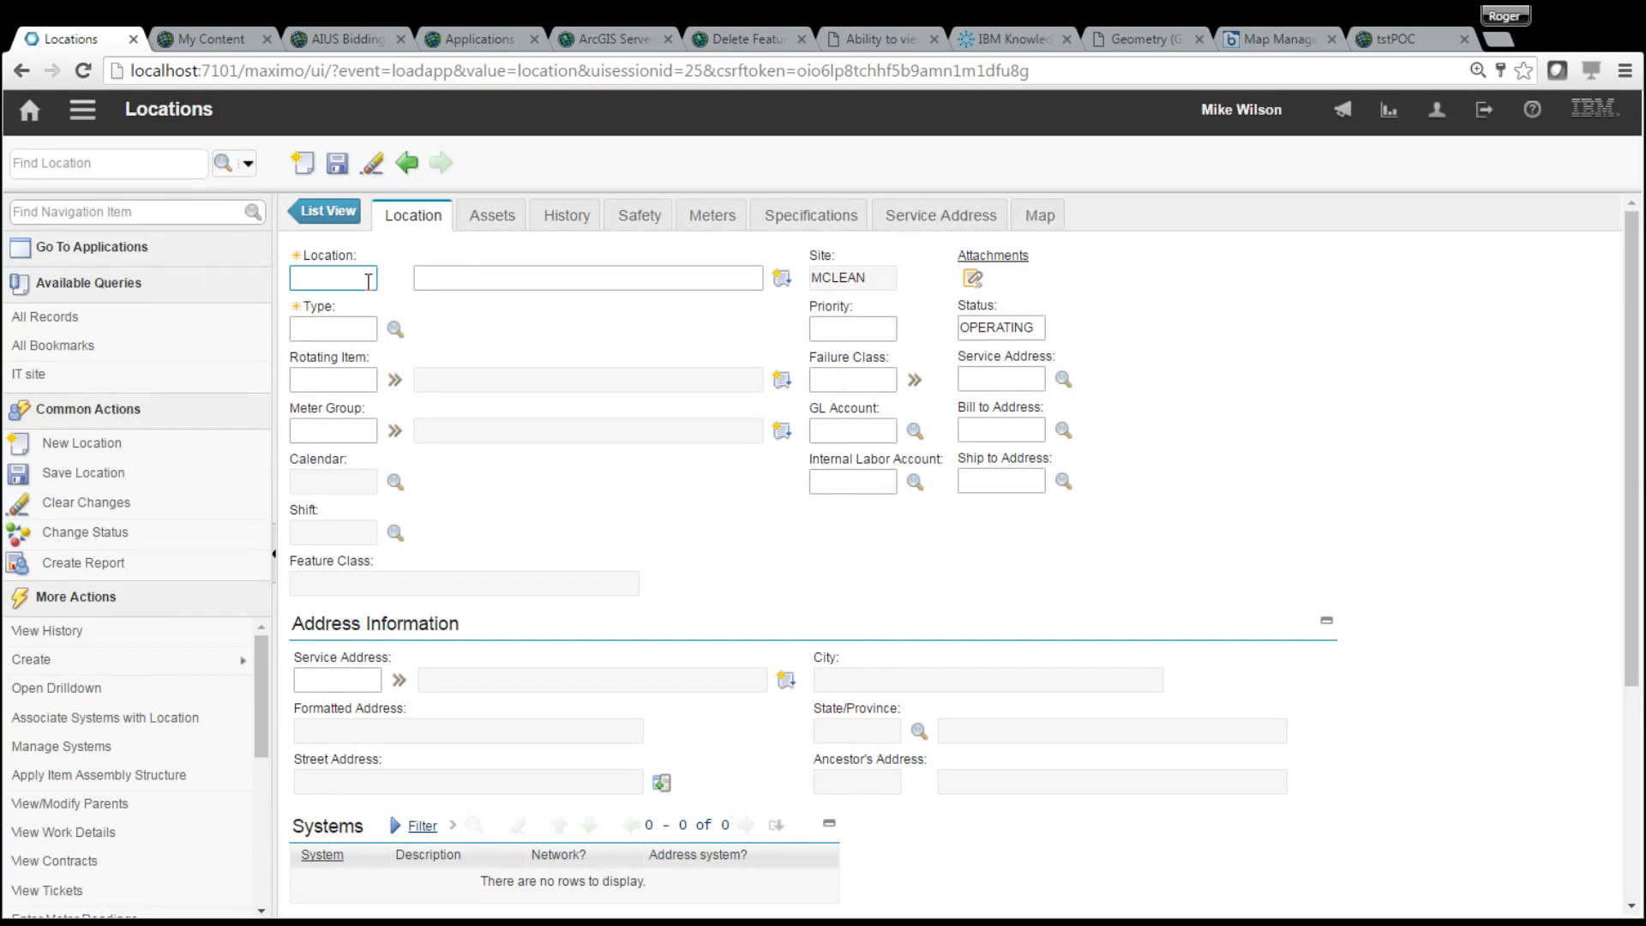
text(LOCTEST1)
click(518, 276)
text(LOCation Tes)
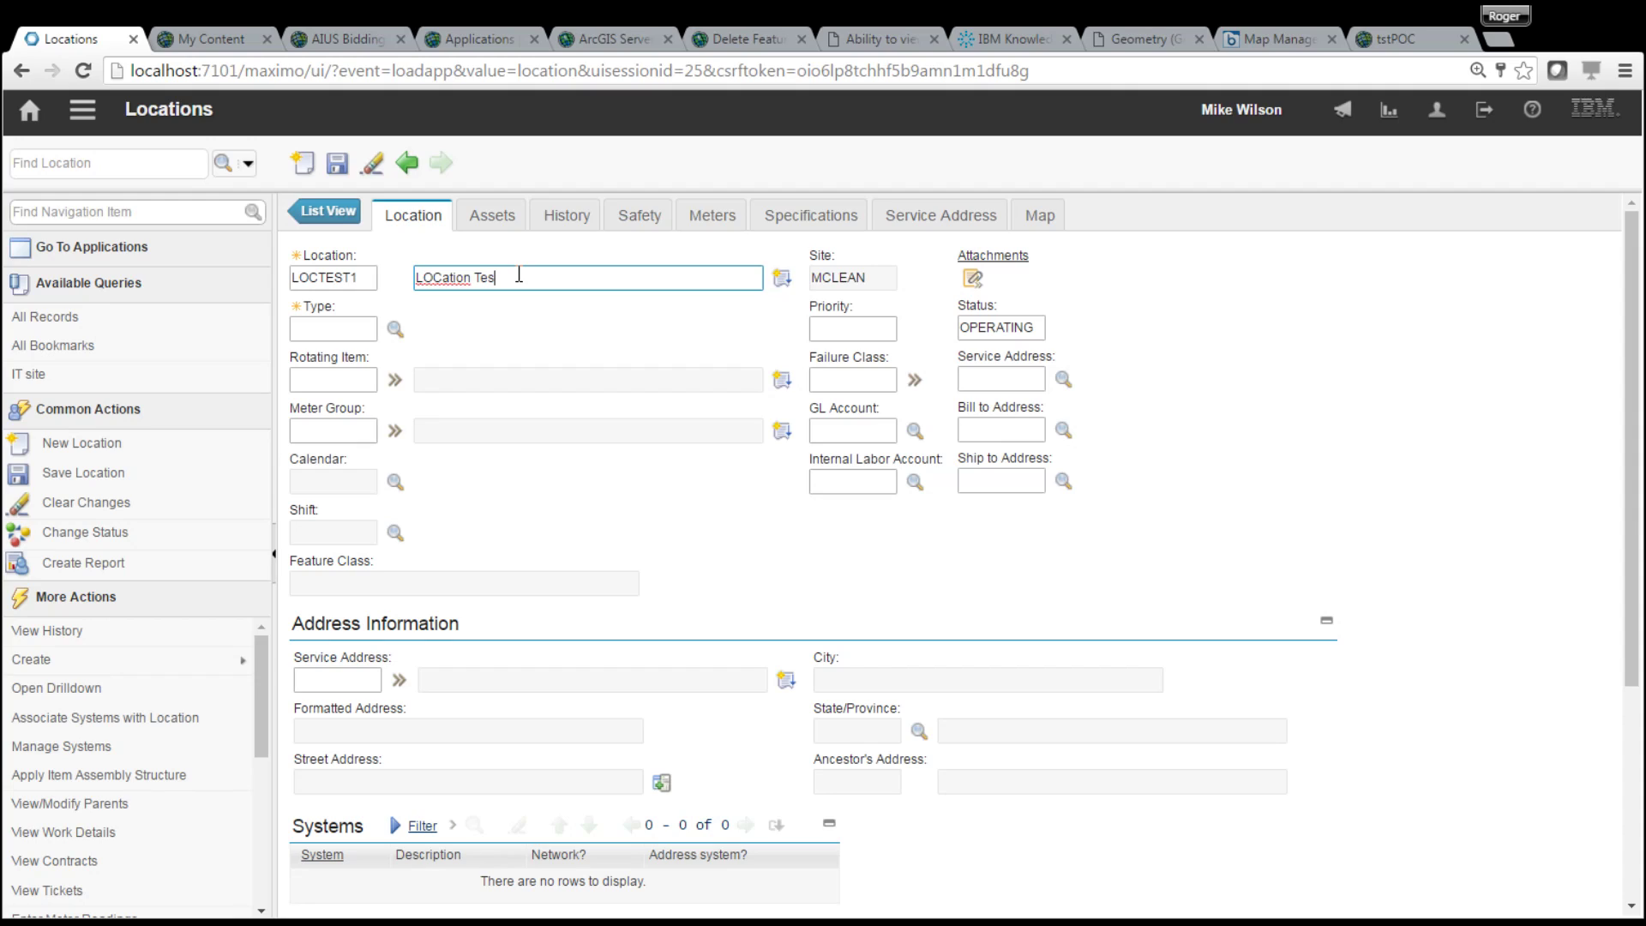
key(BackSpace)
key(BackSpace)
key(BackSpace)
key(BackSpace)
key(BackSpace)
key(BackSpace)
key(BackSpace)
key(BackSpace)
key(BackSpace)
Set the location's type to OPERATING and save the record
click(396, 330)
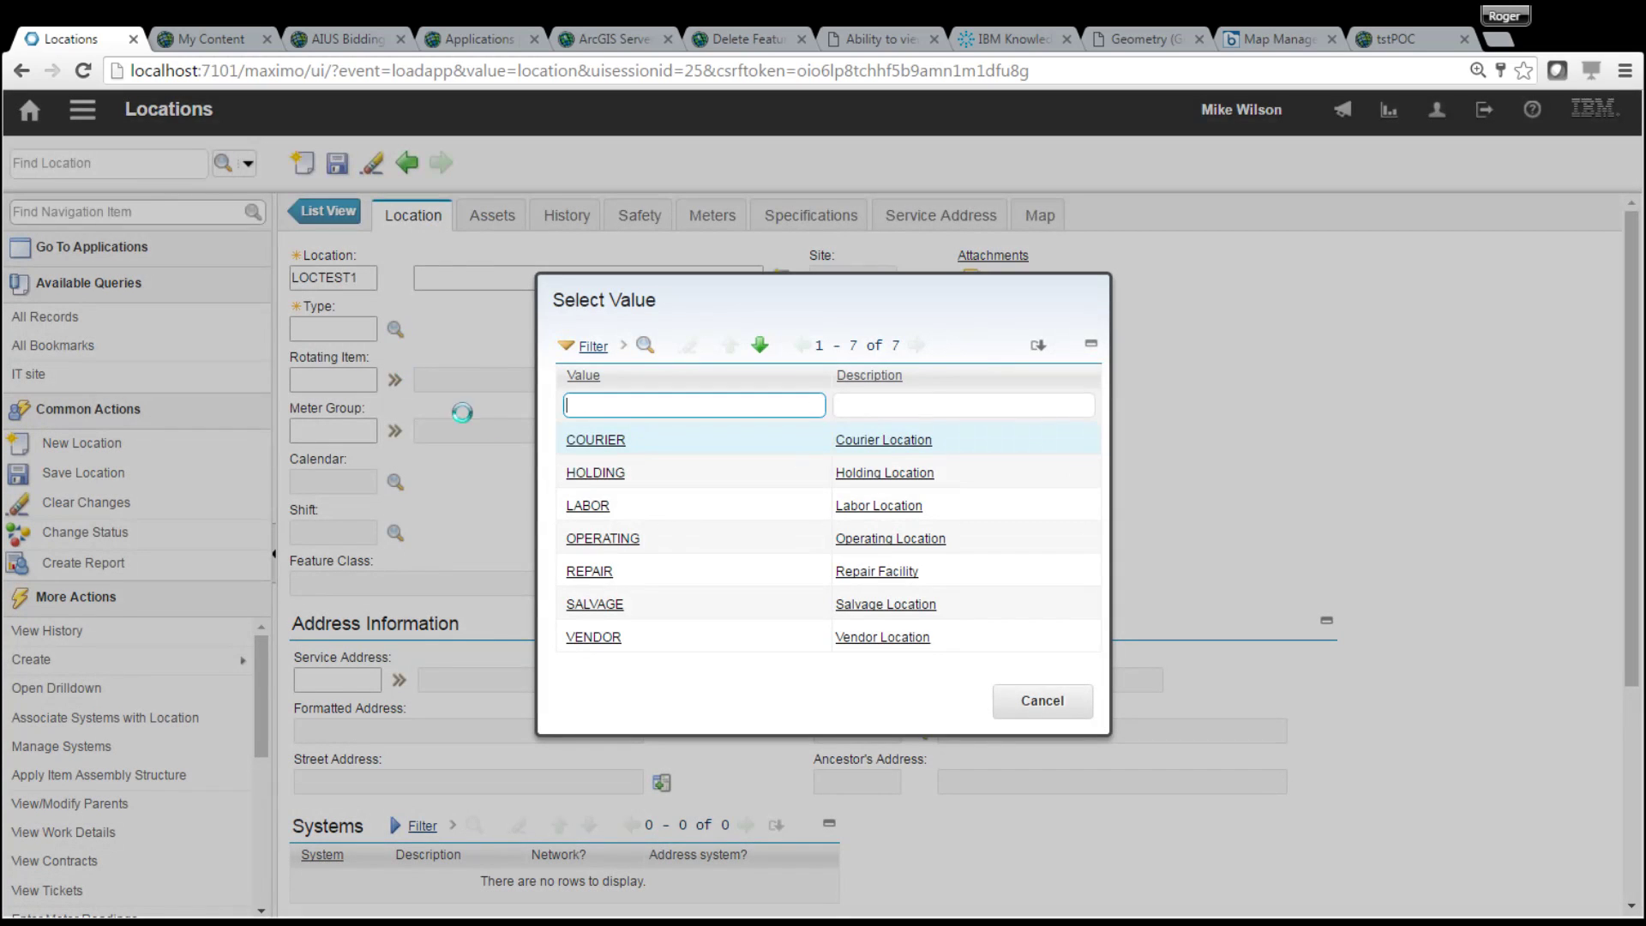
click(603, 543)
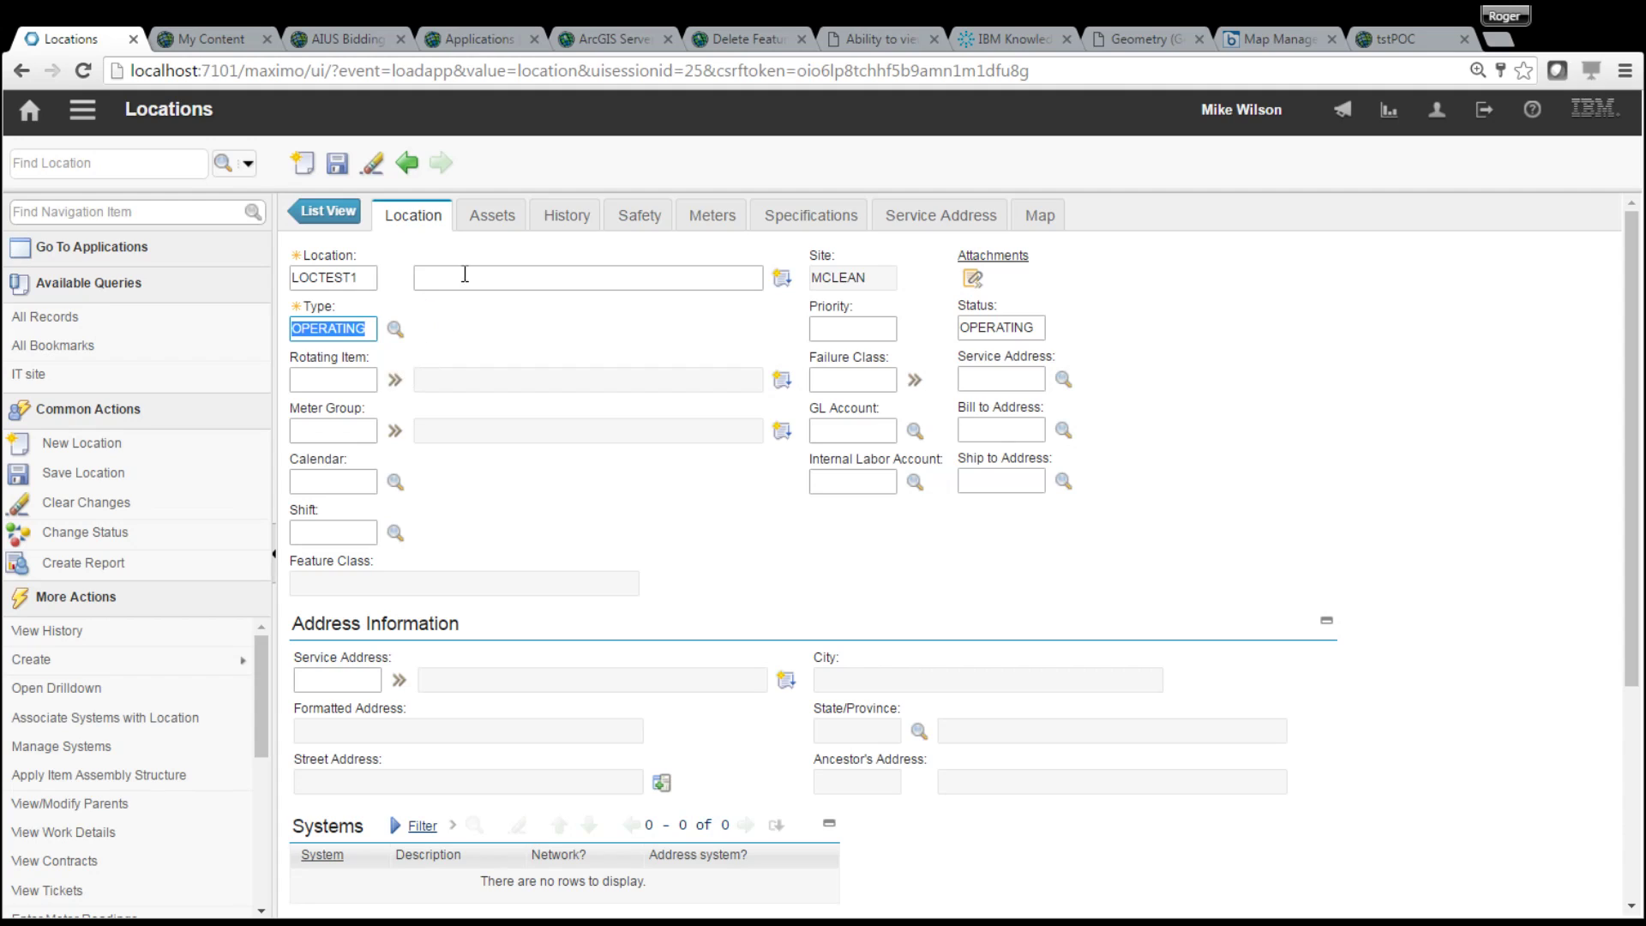
click(347, 170)
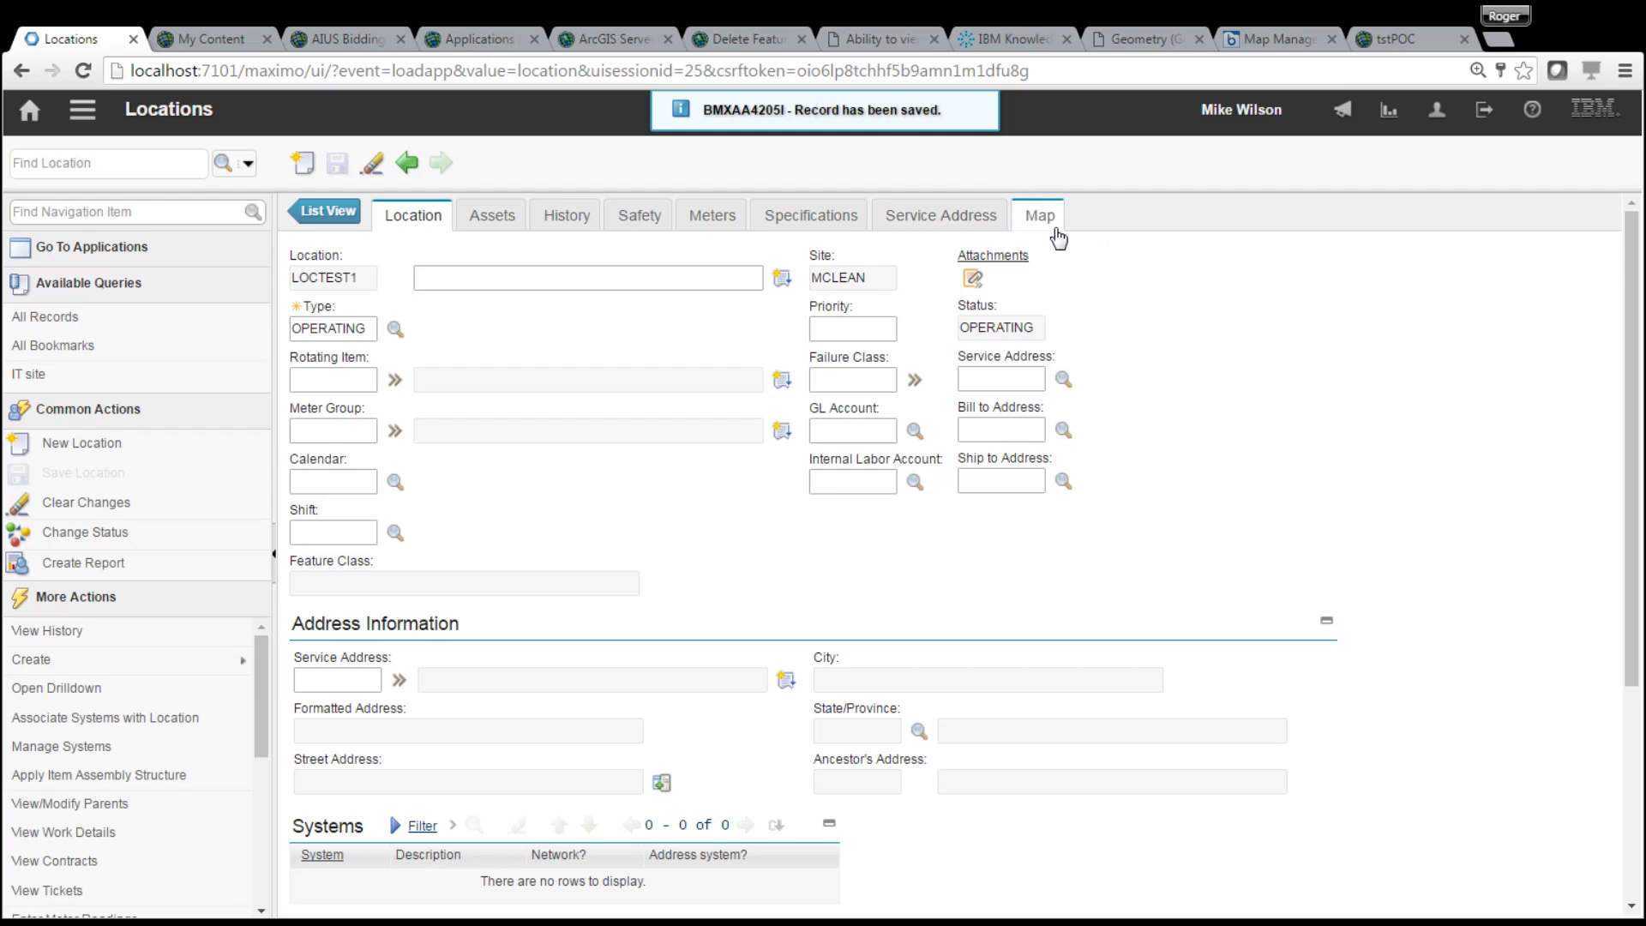
View LOCTEST1's map and identify the airport southeast of Salisbury, enlarging its attribute popup before dismissing it
click(1057, 223)
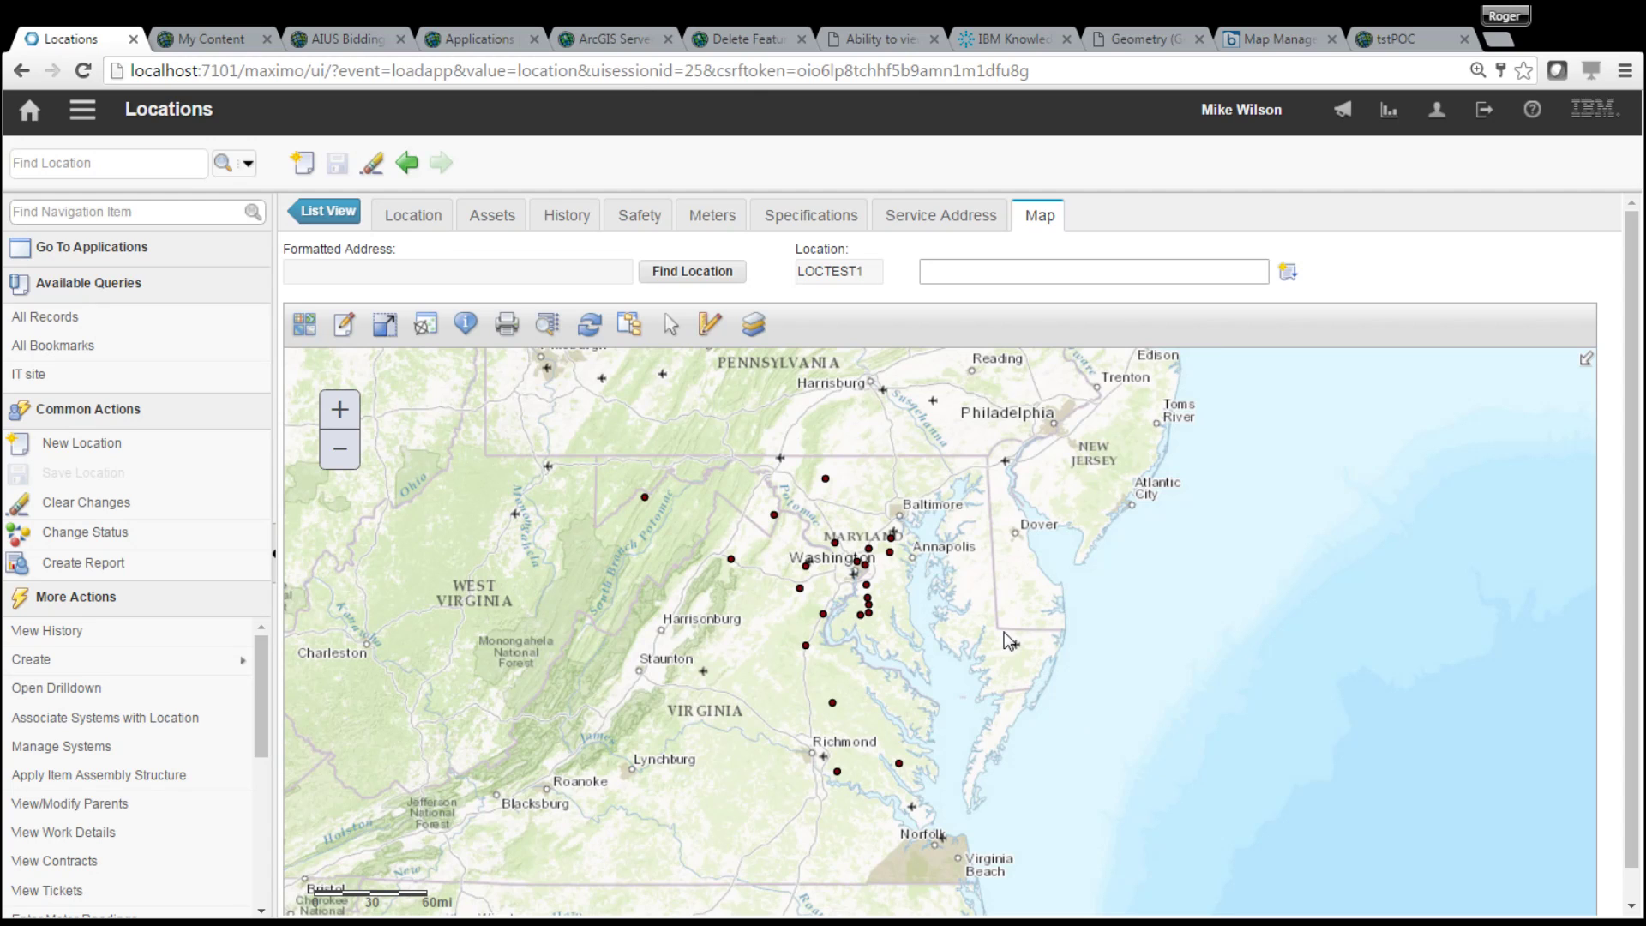
drag(1004, 630, 1038, 665)
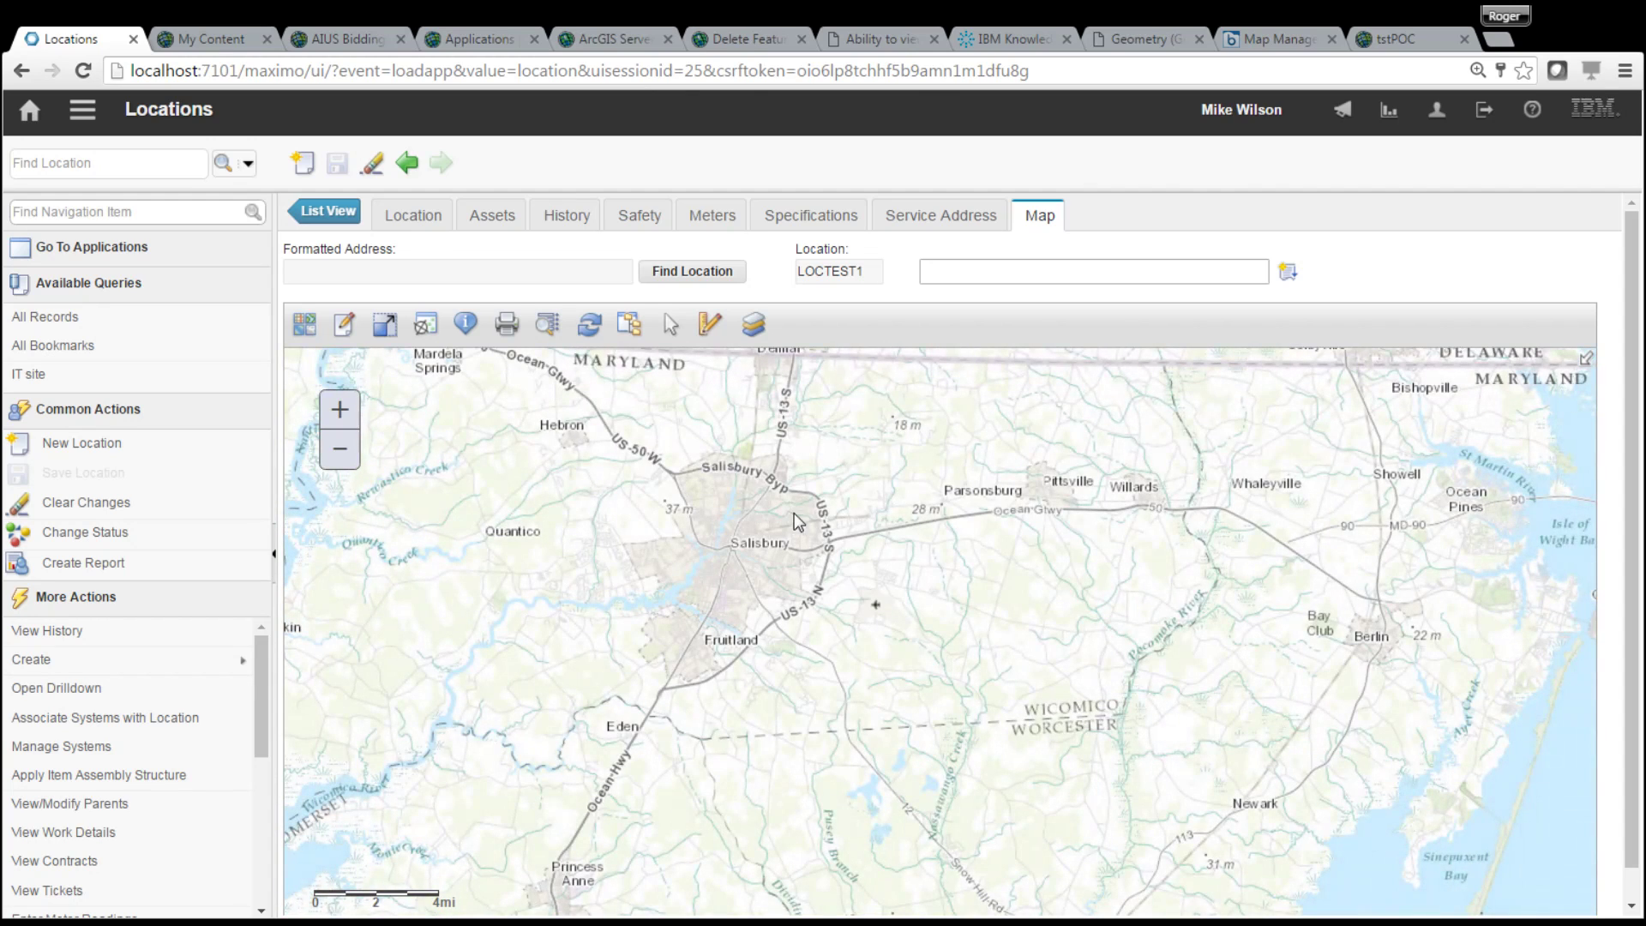
click(468, 338)
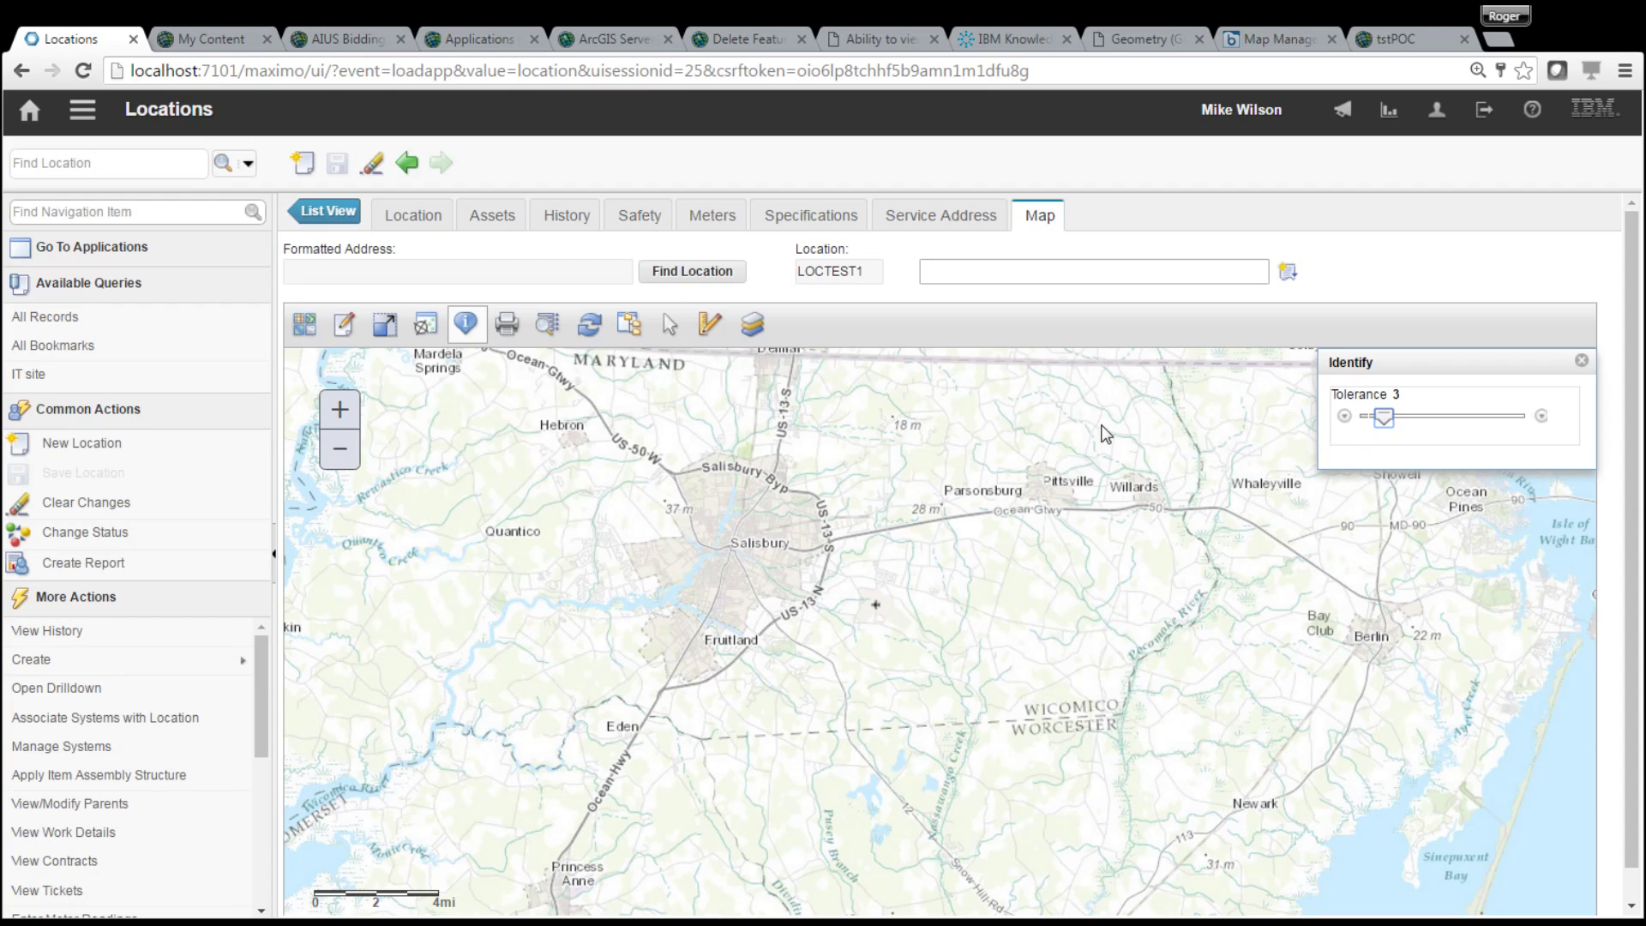
click(876, 605)
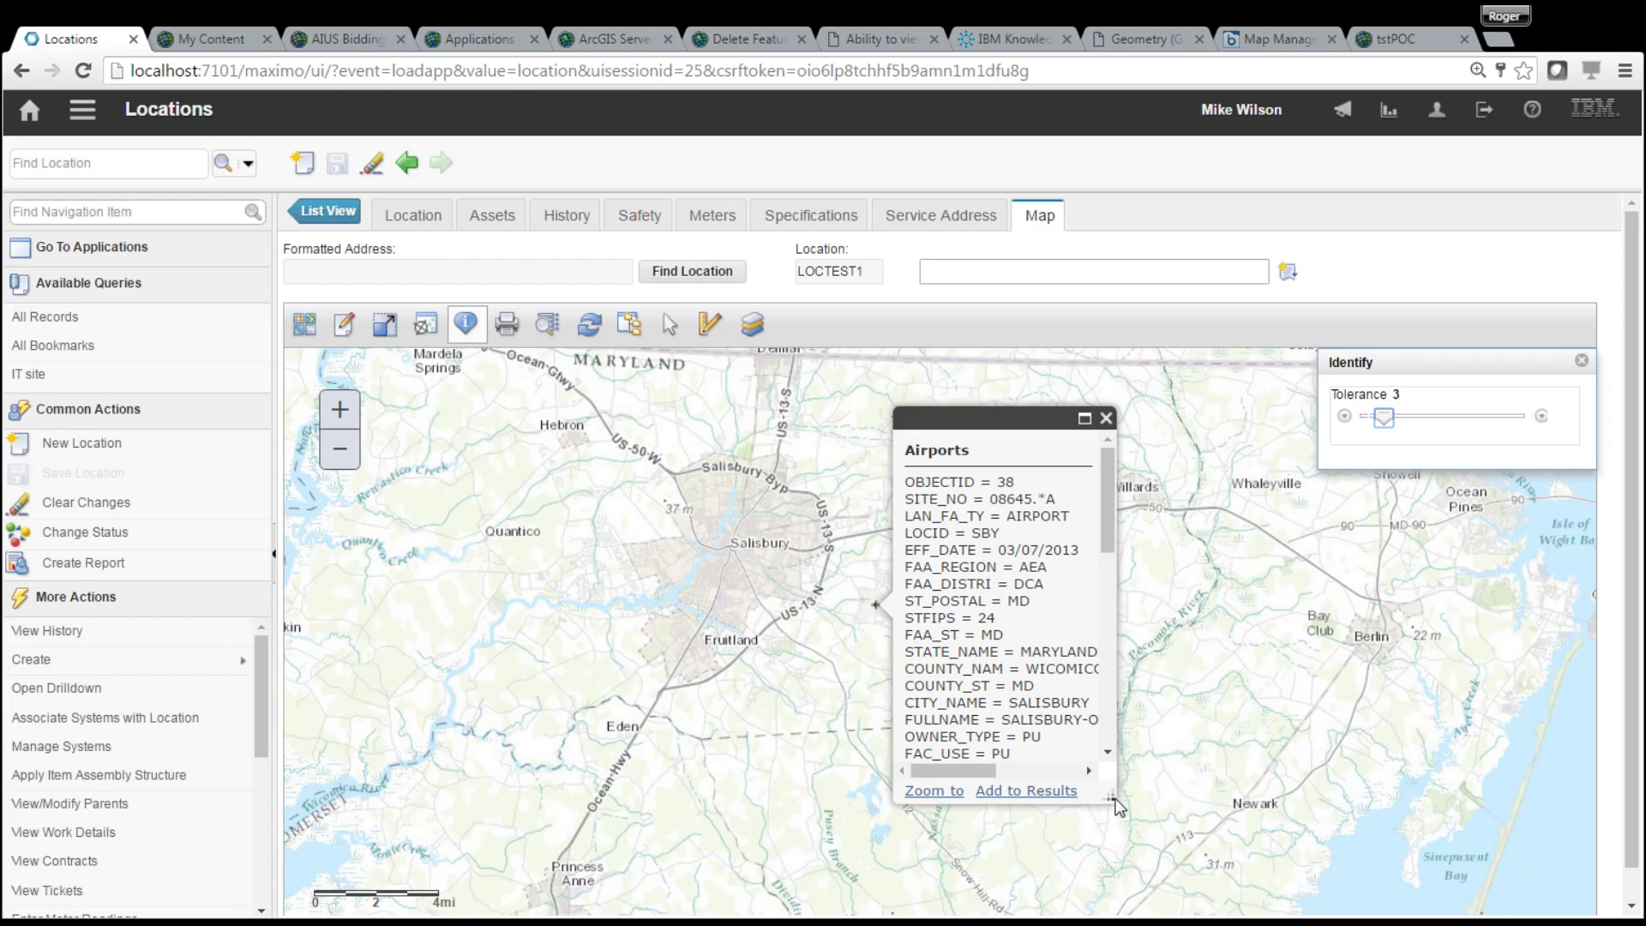
drag(1112, 798, 1253, 825)
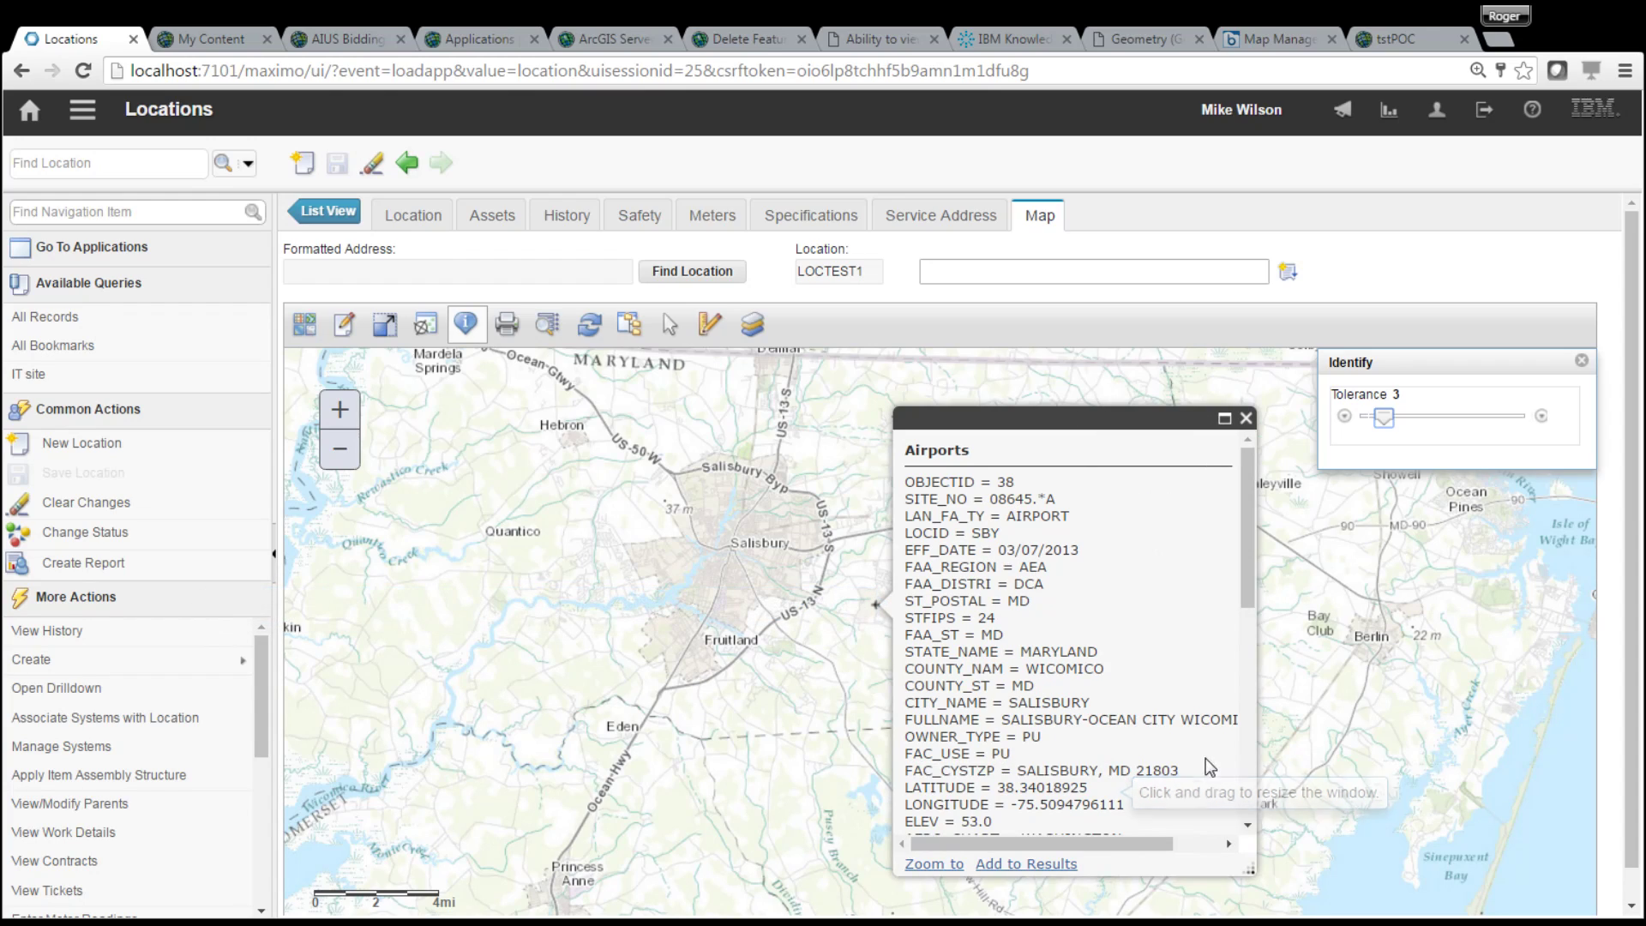
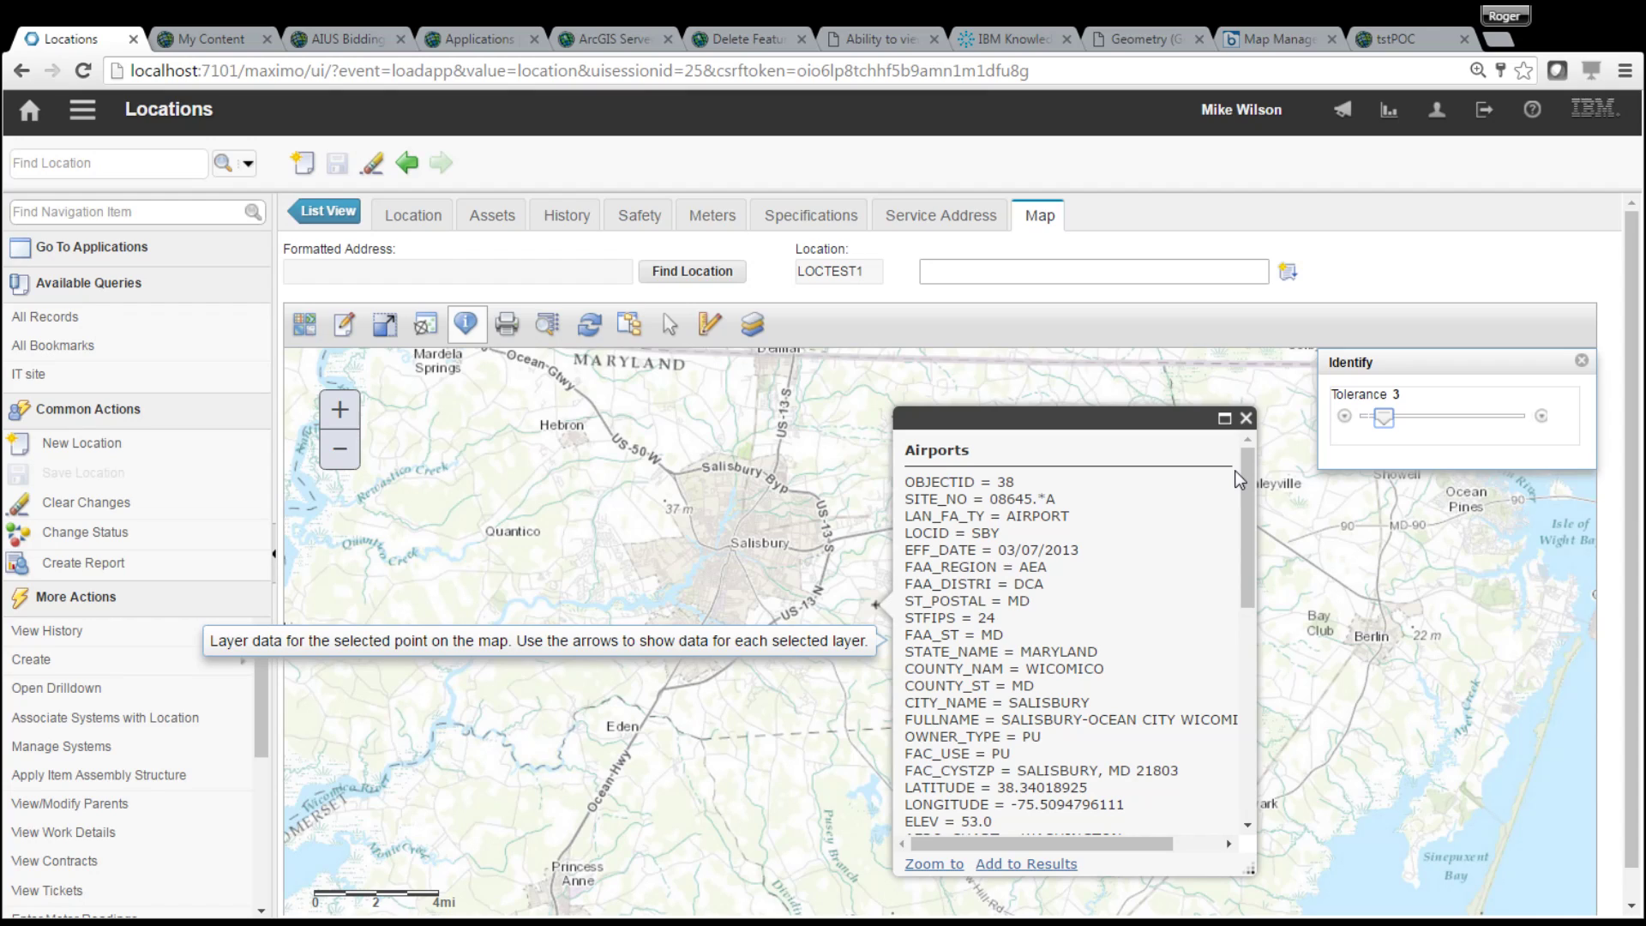
click(1245, 418)
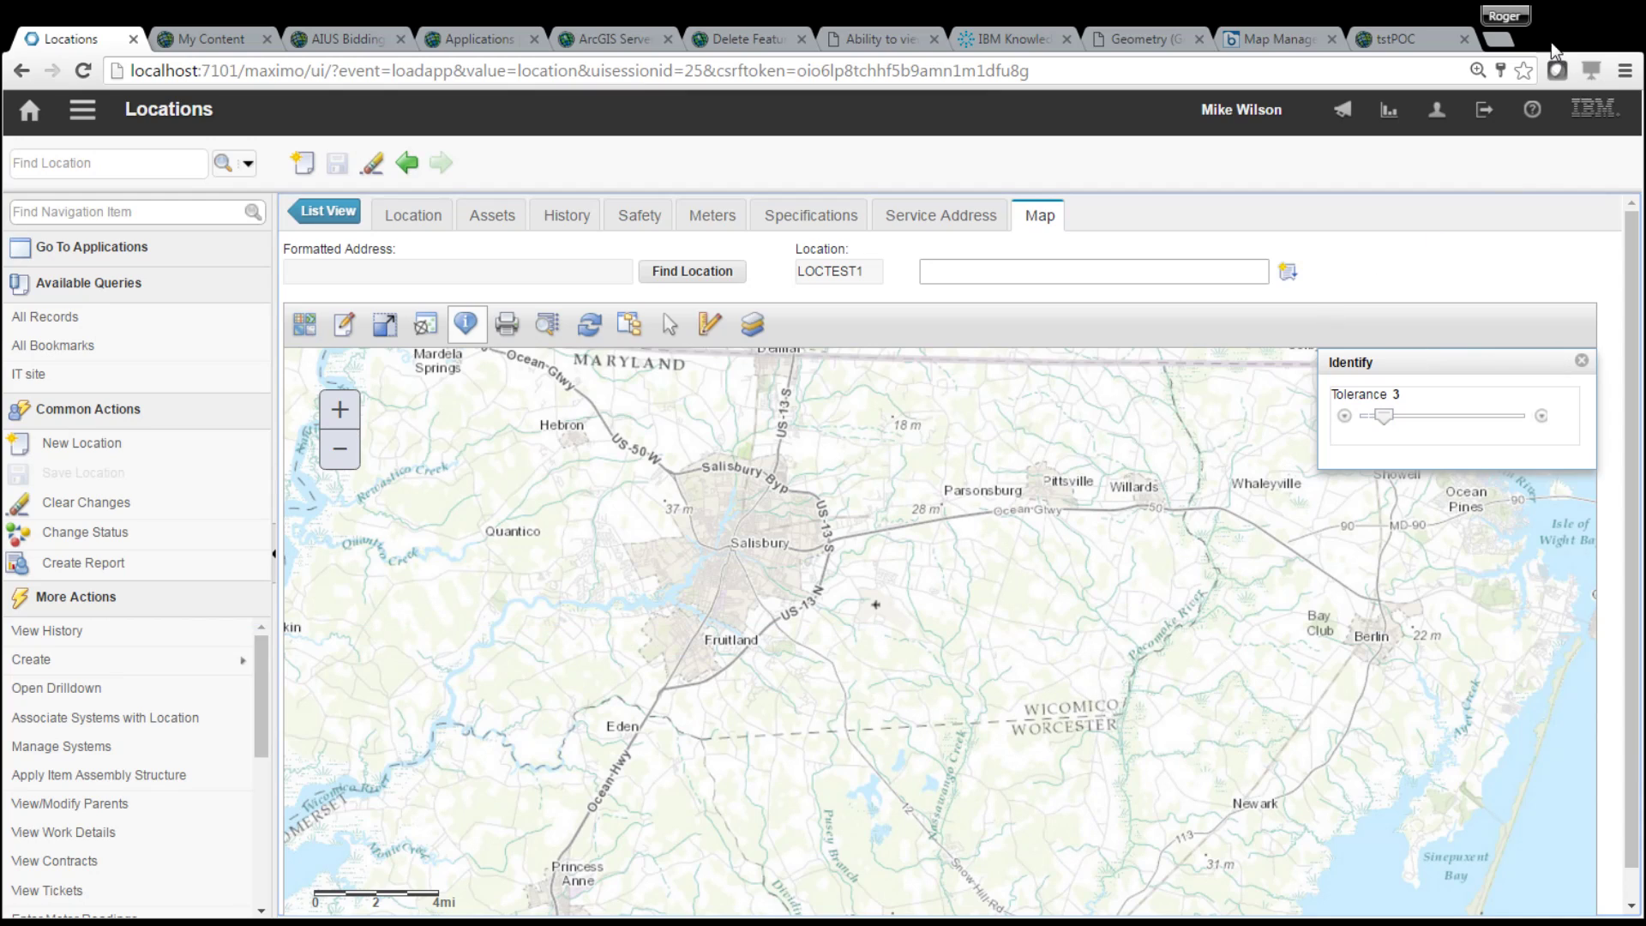
Sign out and back in, and reopen the Locations application
click(1486, 111)
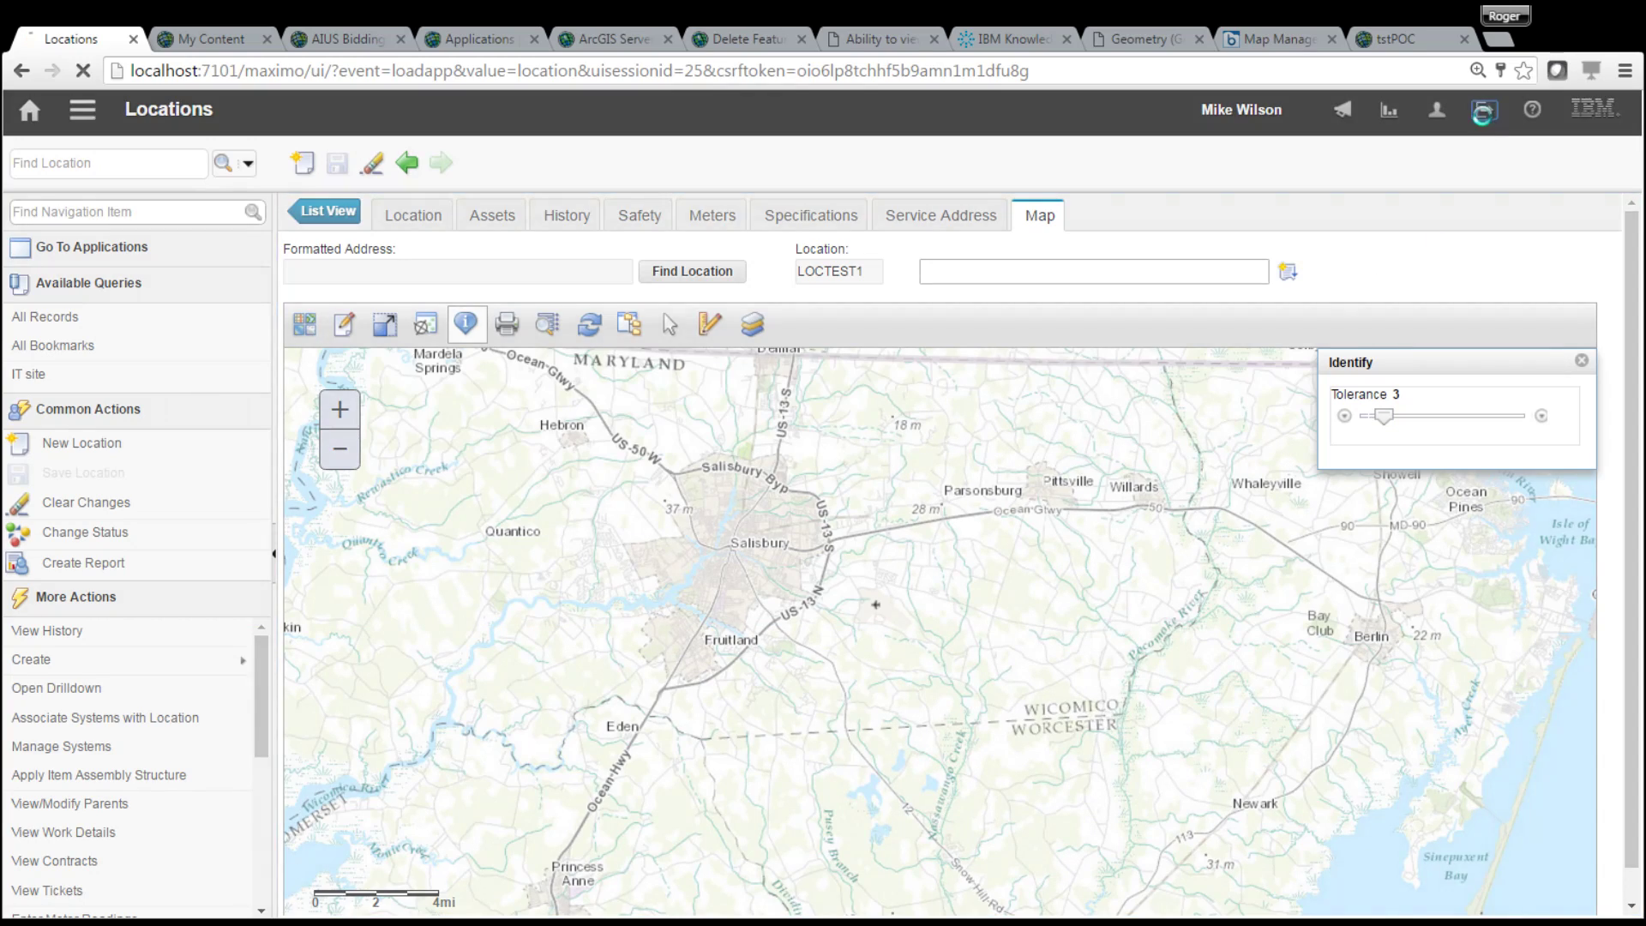
click(990, 406)
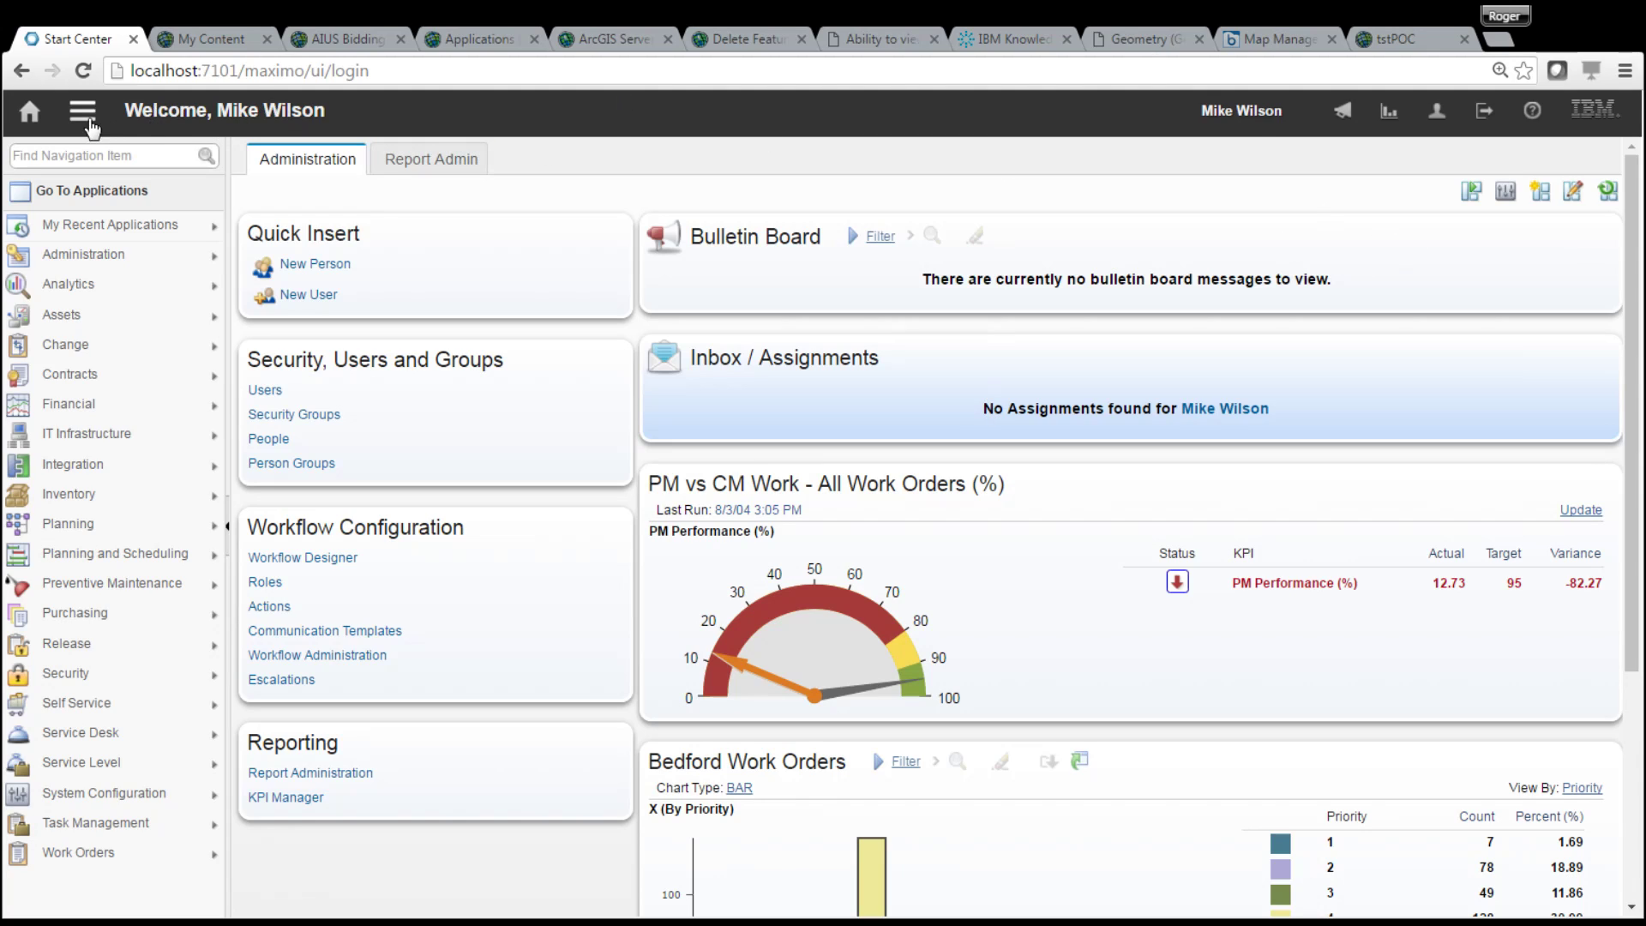
click(92, 127)
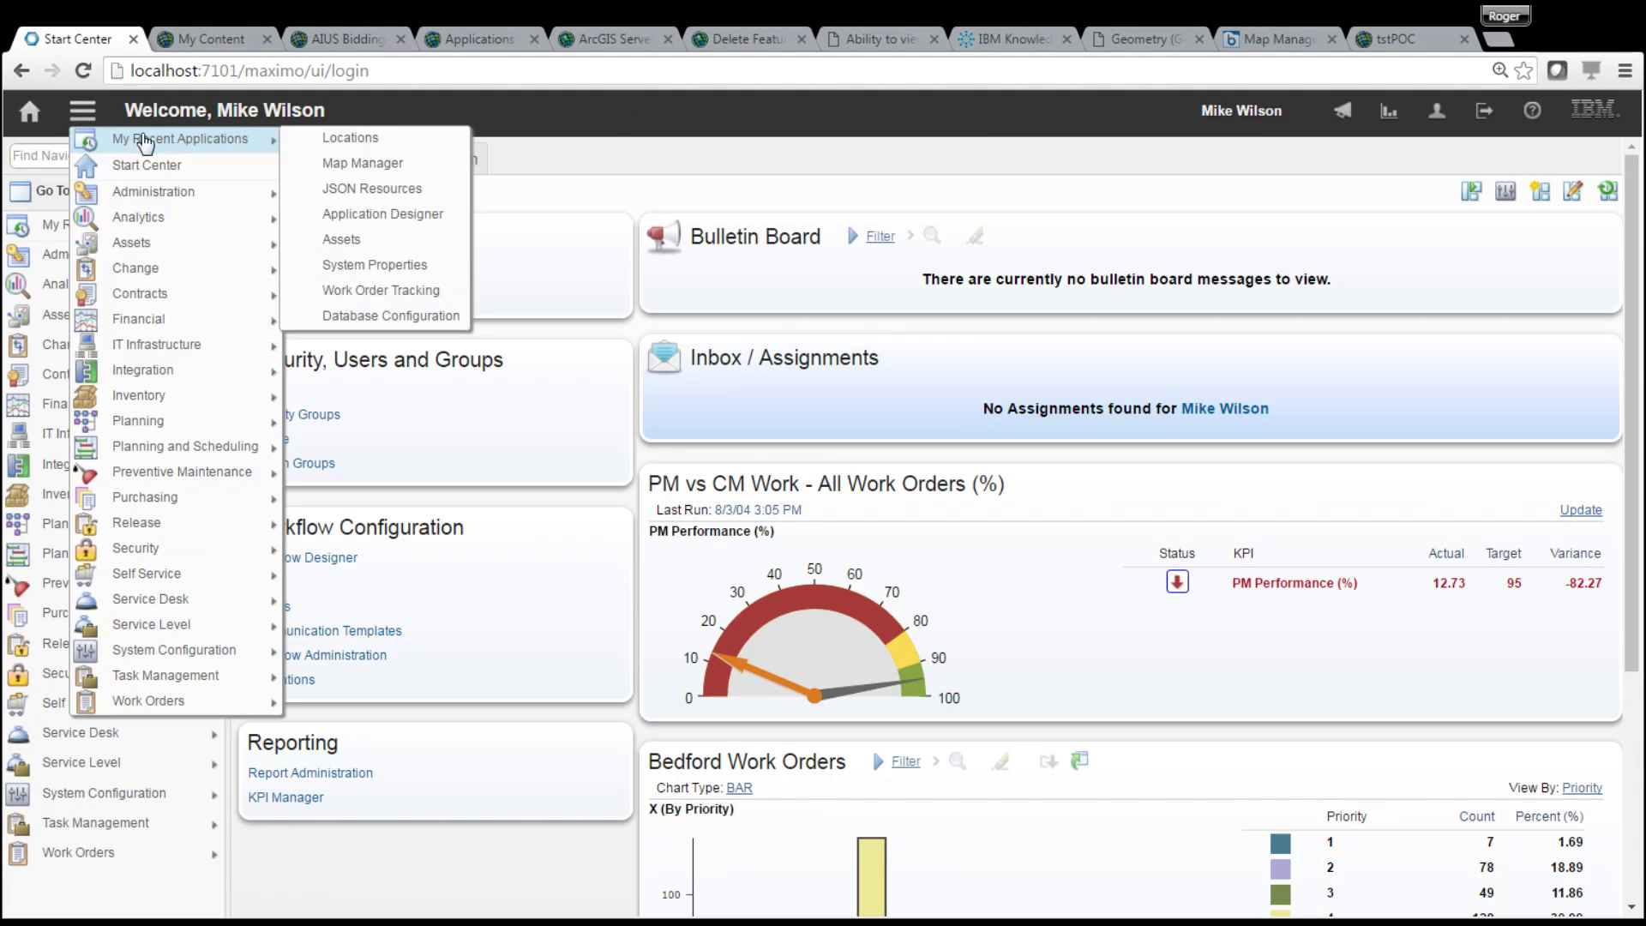
click(352, 135)
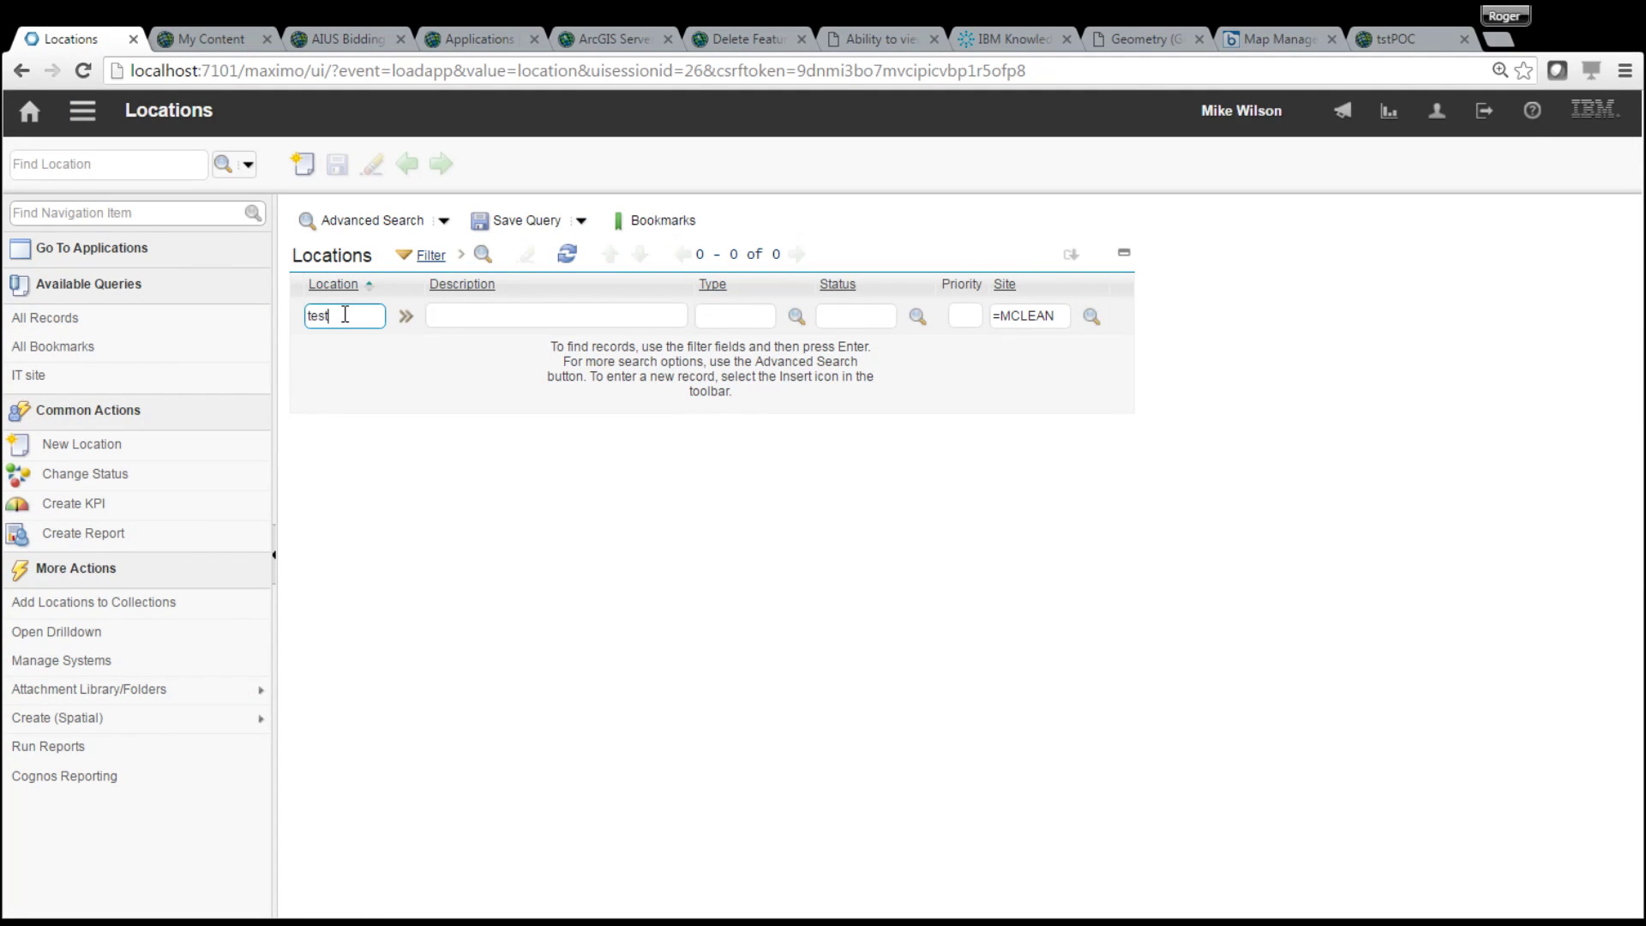
Filter the locations by "test" and display the map of record LOCTEST1
key(Return)
click(360, 352)
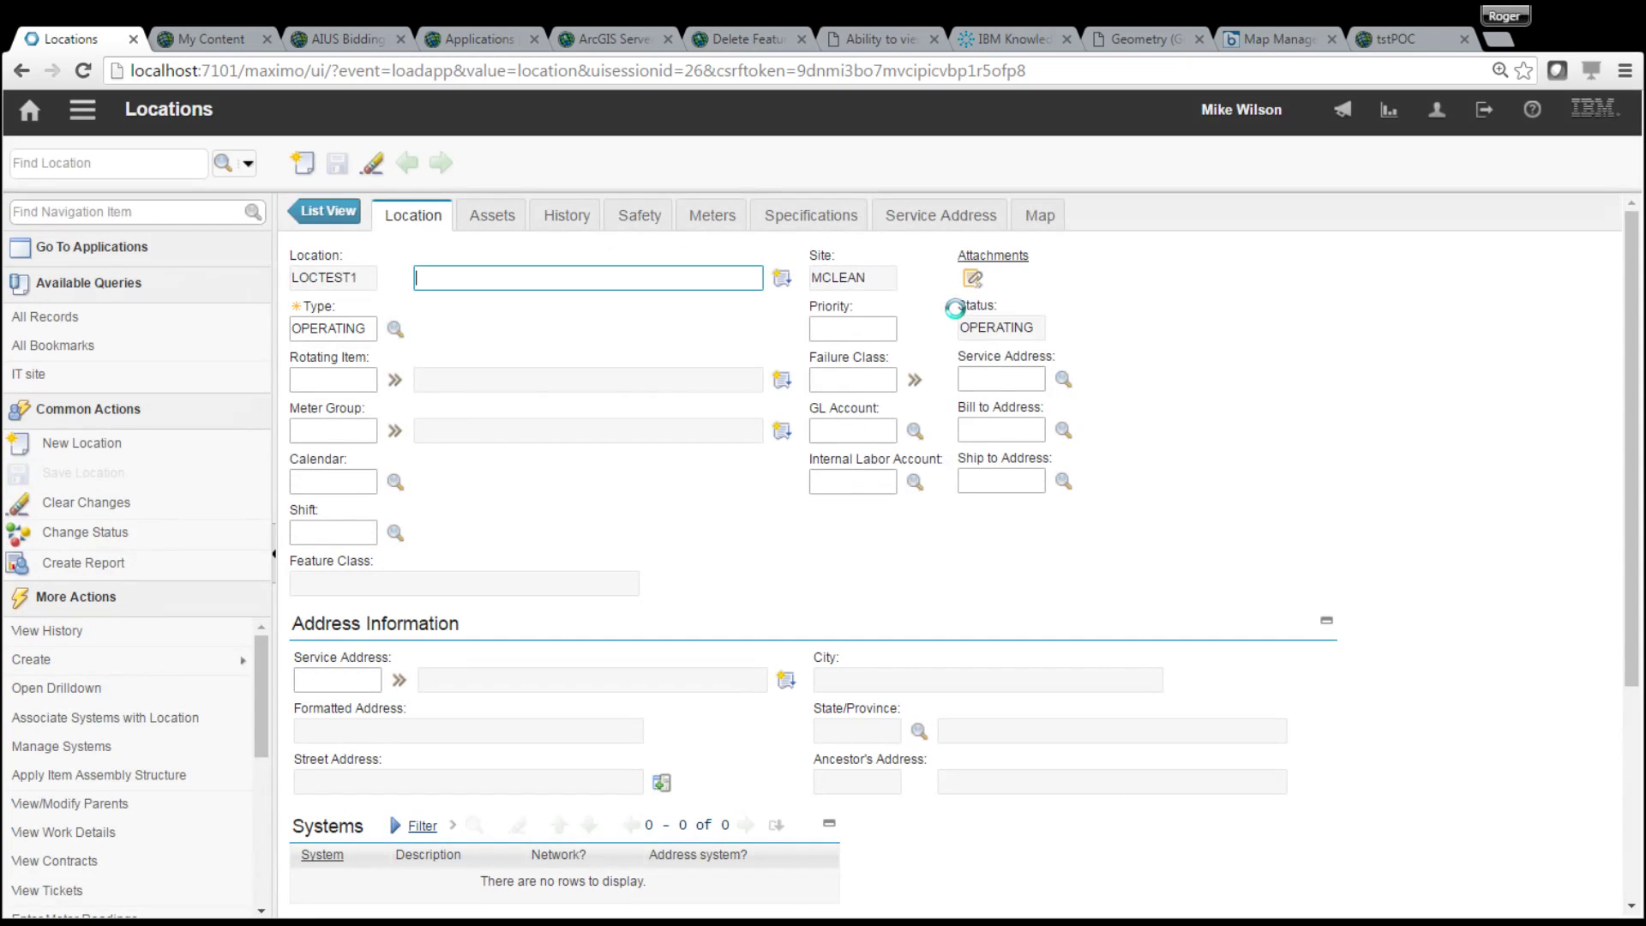
click(1040, 215)
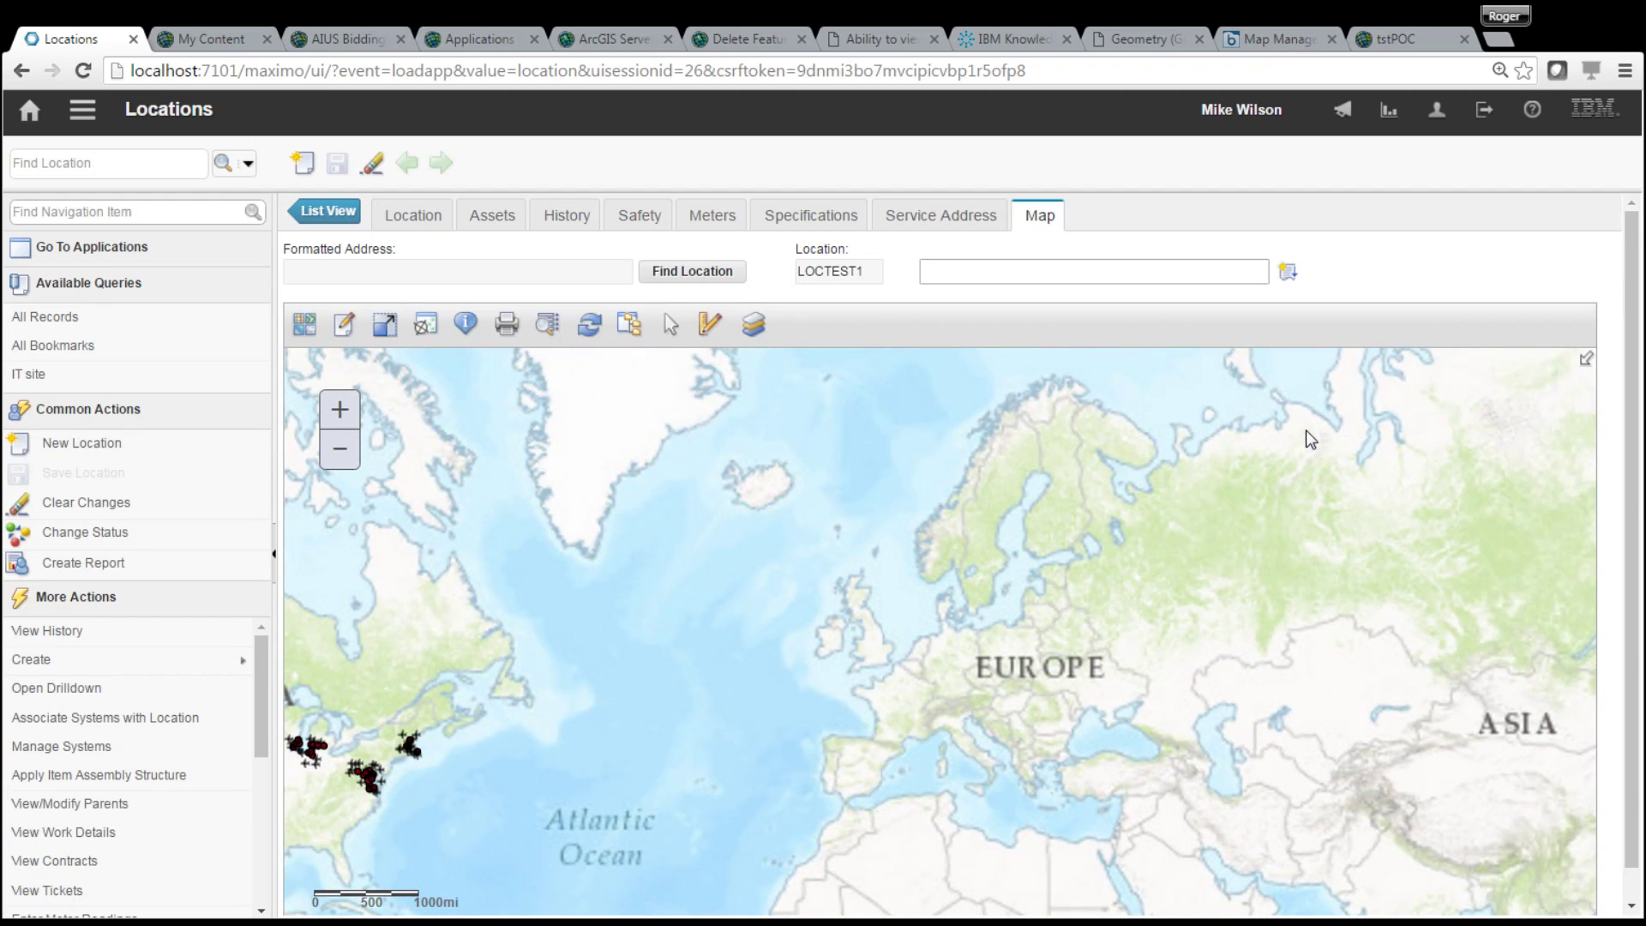
Identify the airport on Nantucket Island and read its Airports layer attributes in the enlarged popup
drag(379, 719, 692, 545)
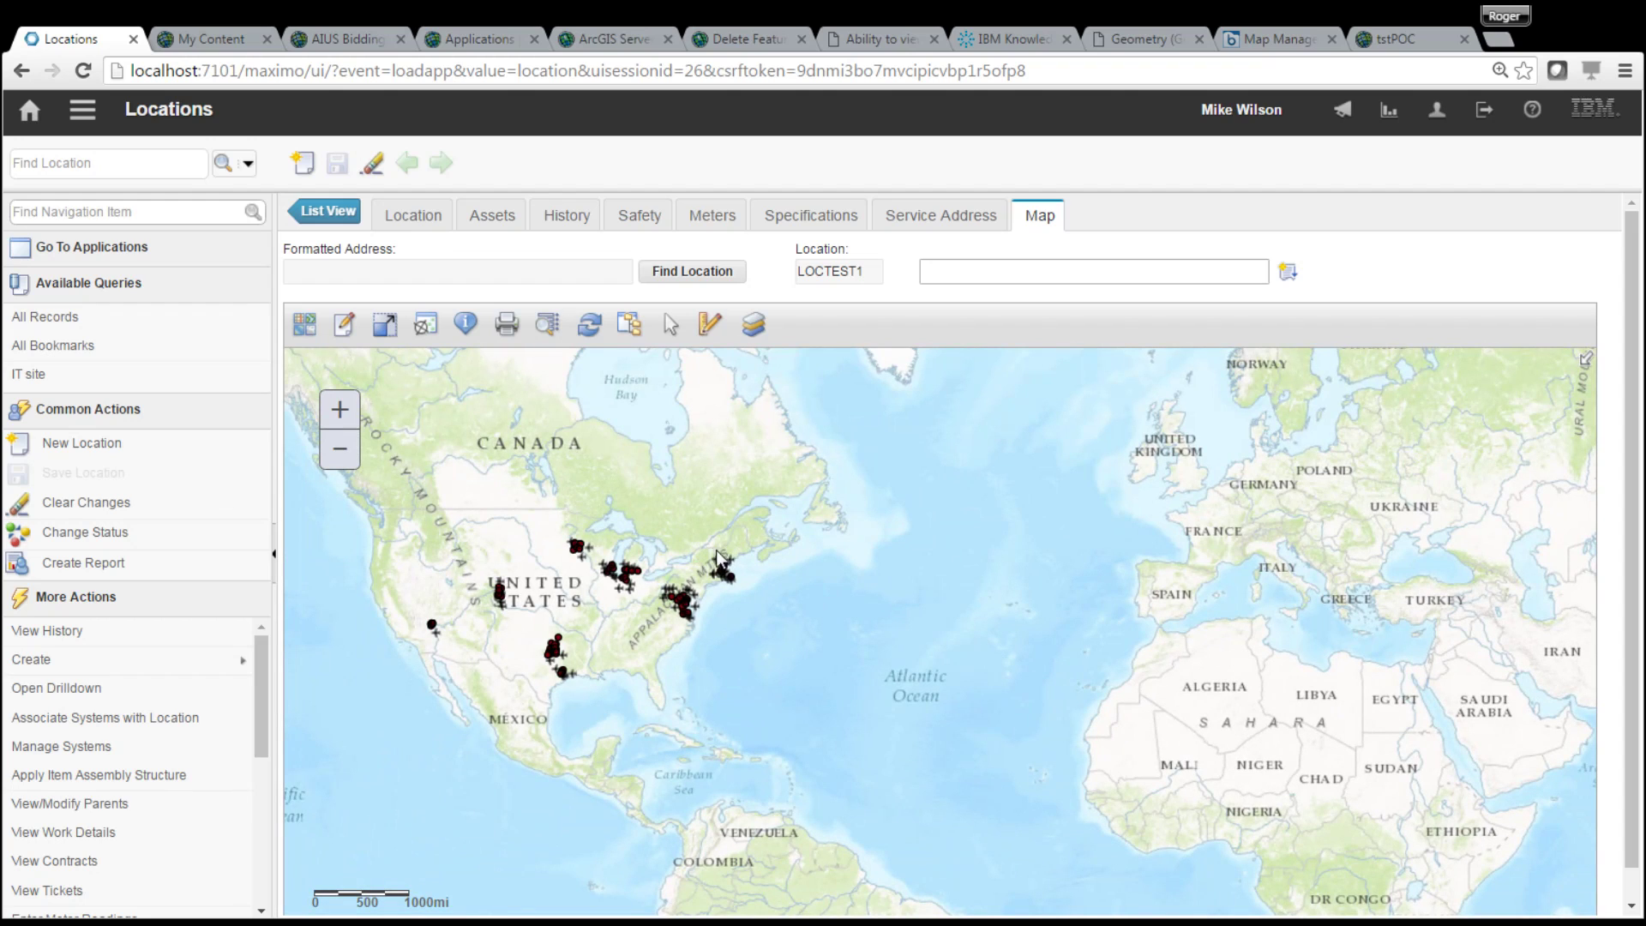
drag(737, 598, 749, 595)
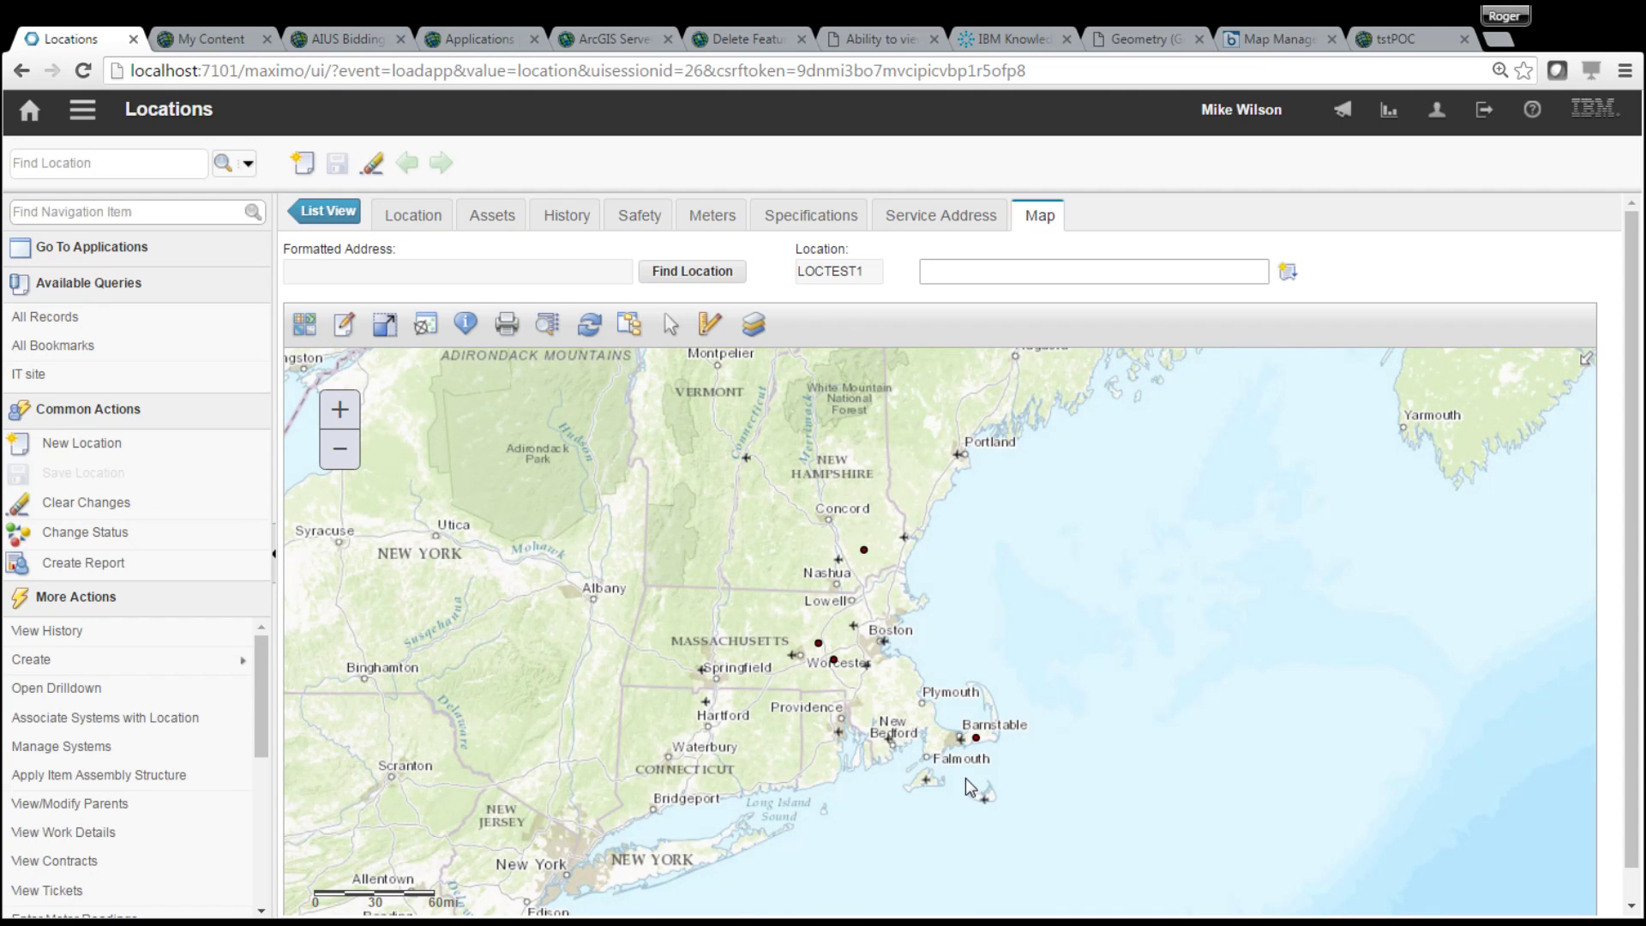
drag(1021, 832, 1020, 831)
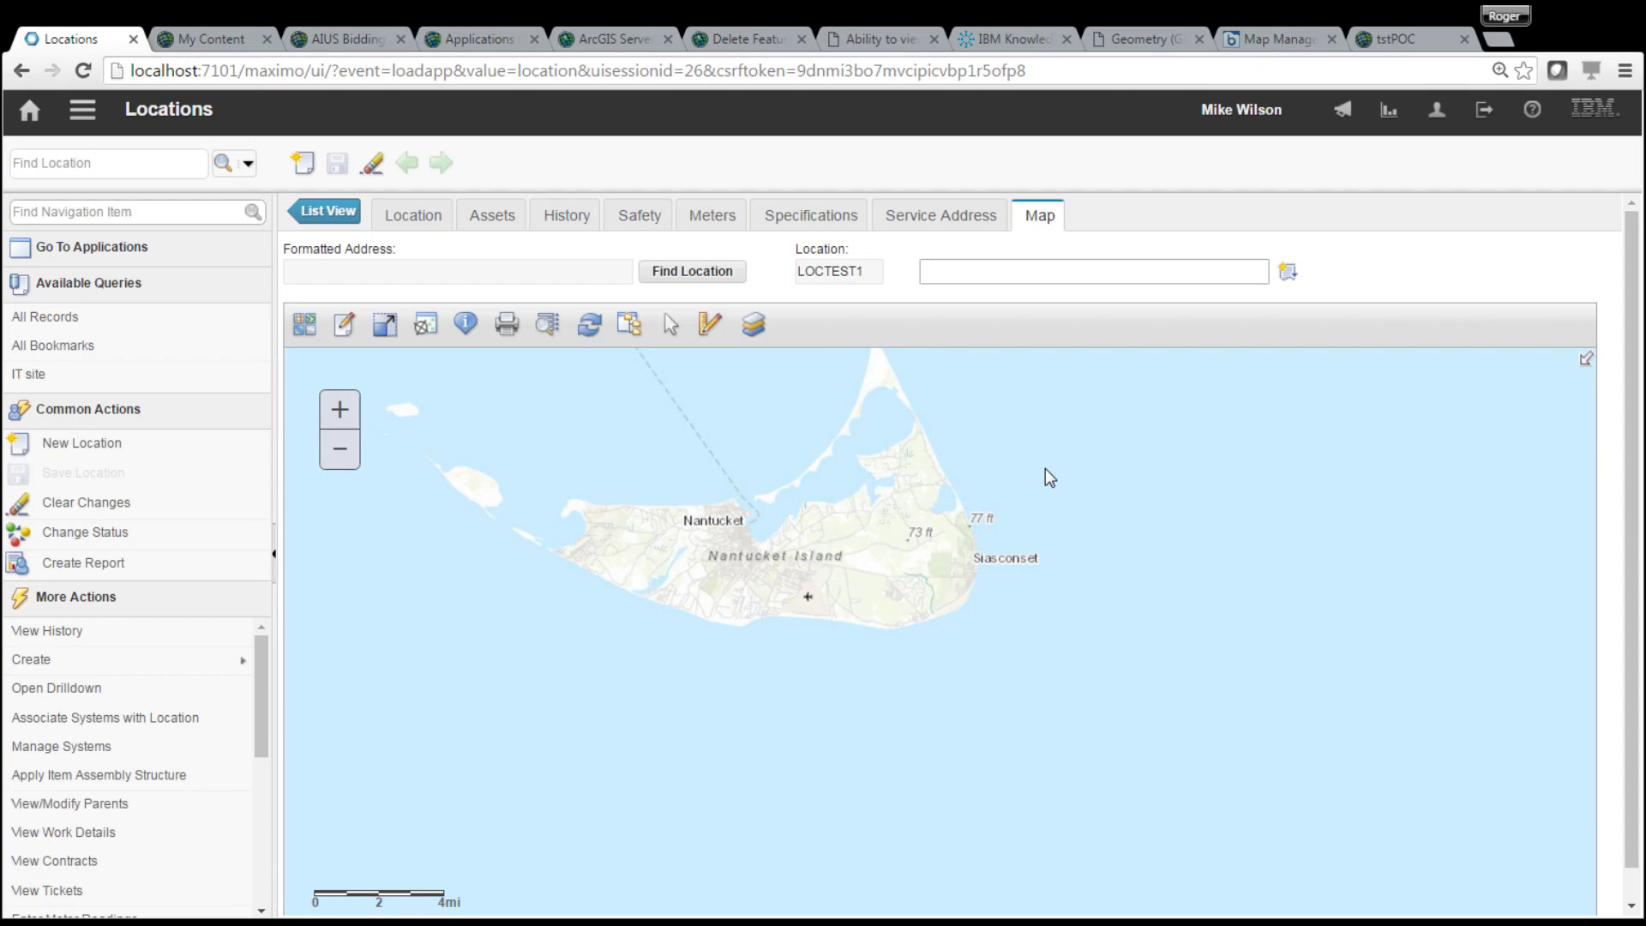
click(467, 325)
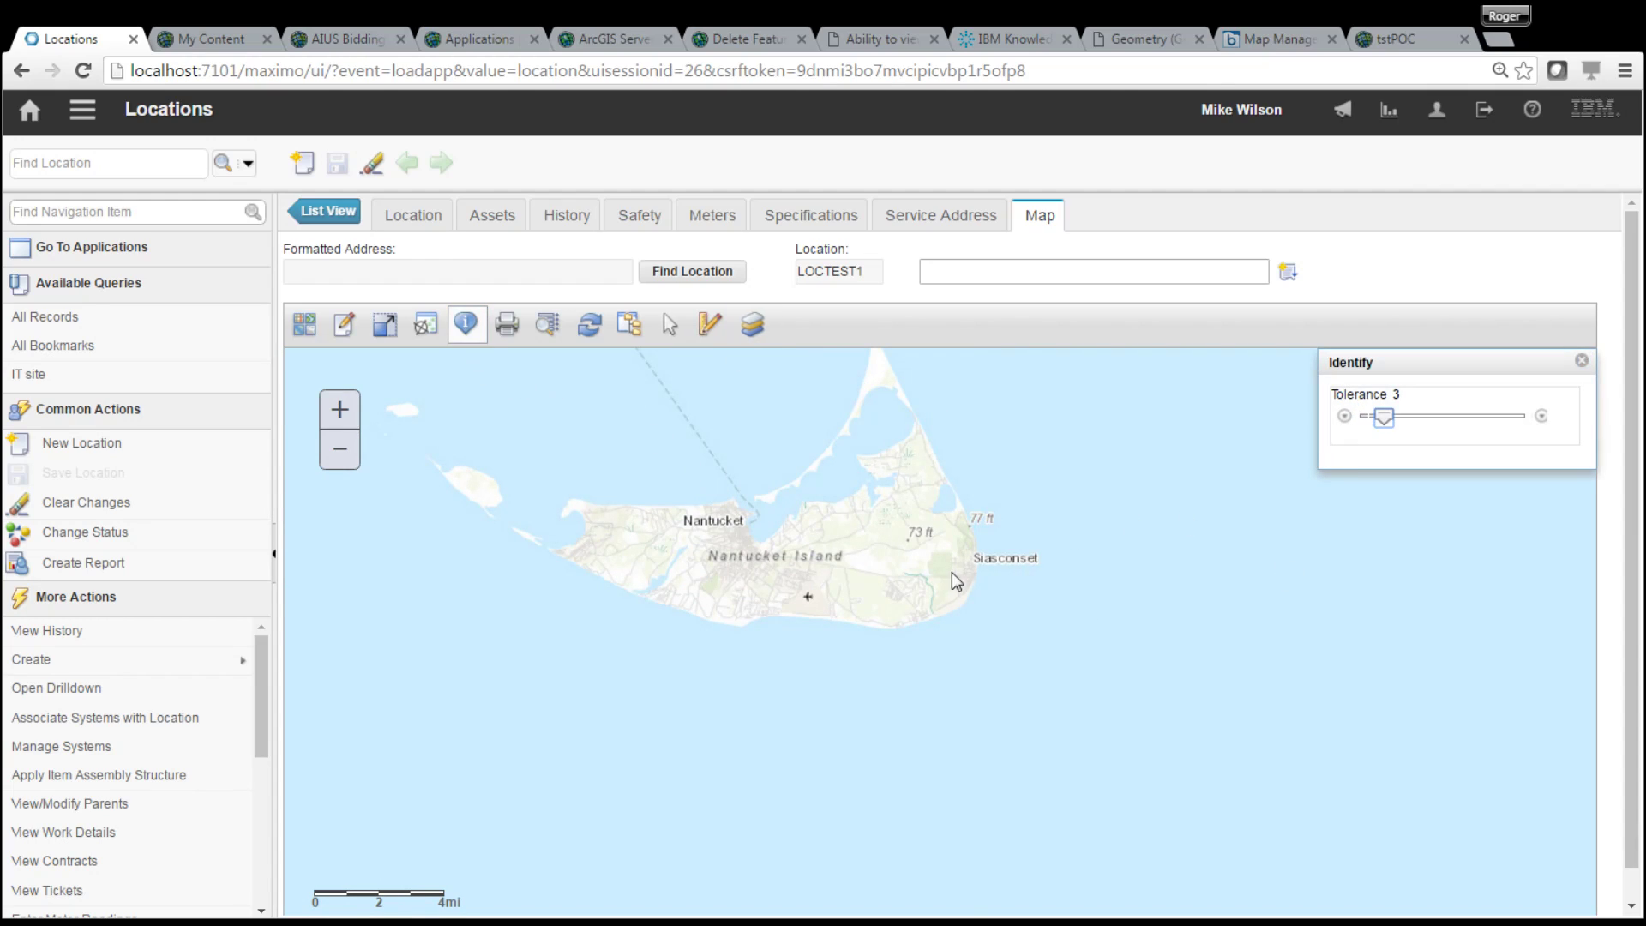
click(809, 598)
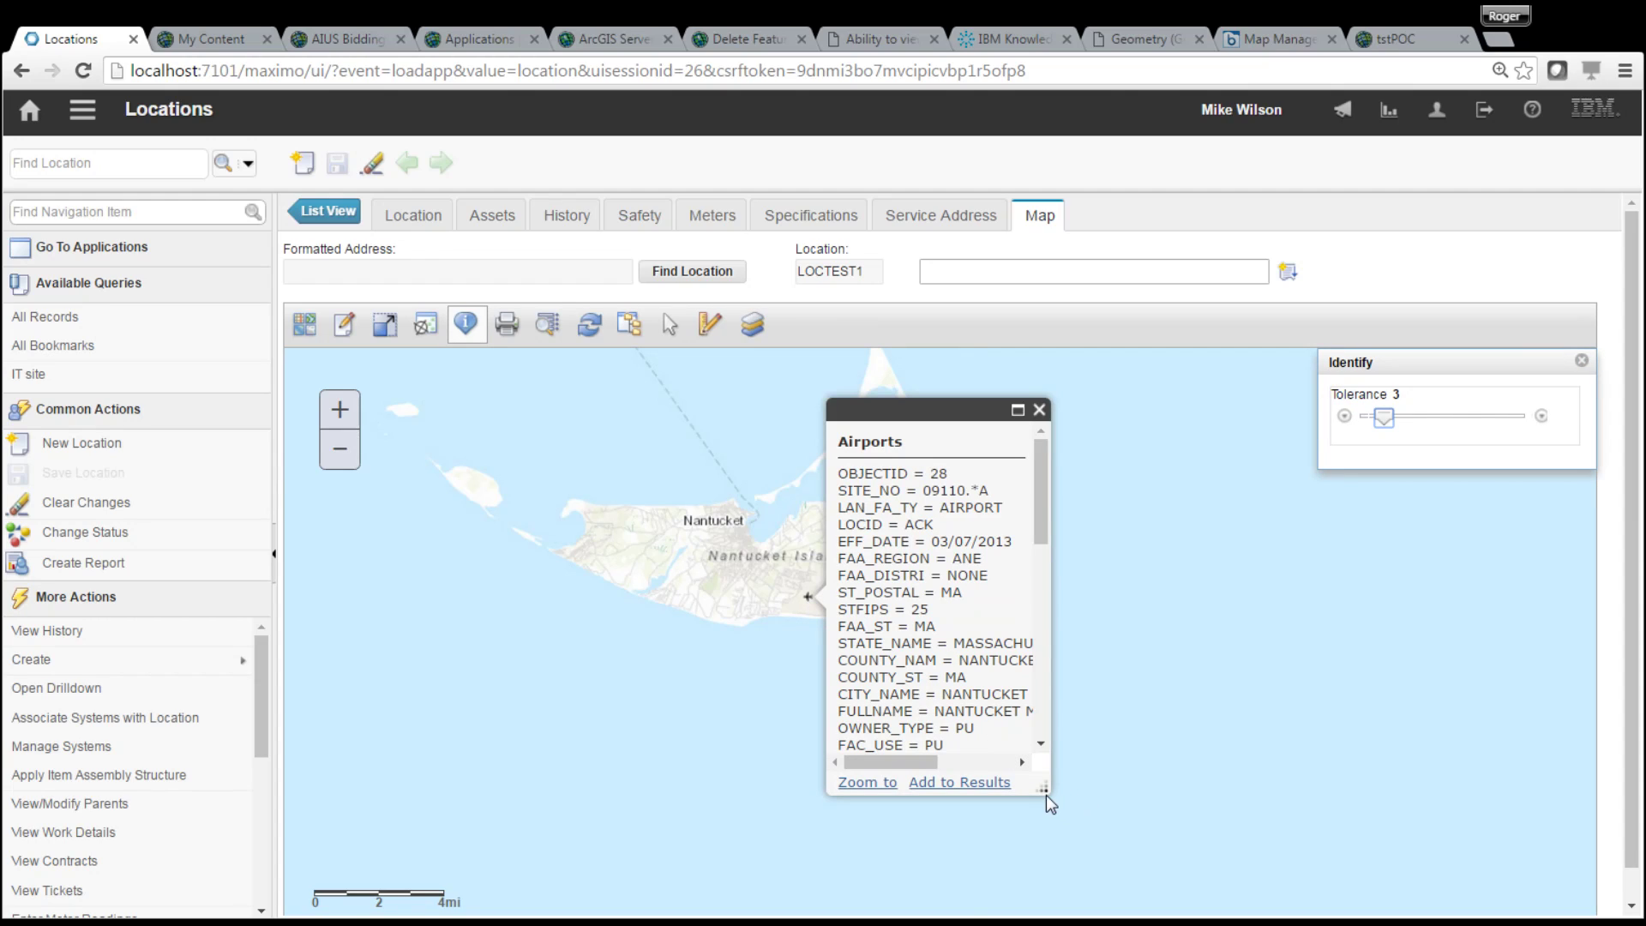
drag(1043, 787, 1214, 819)
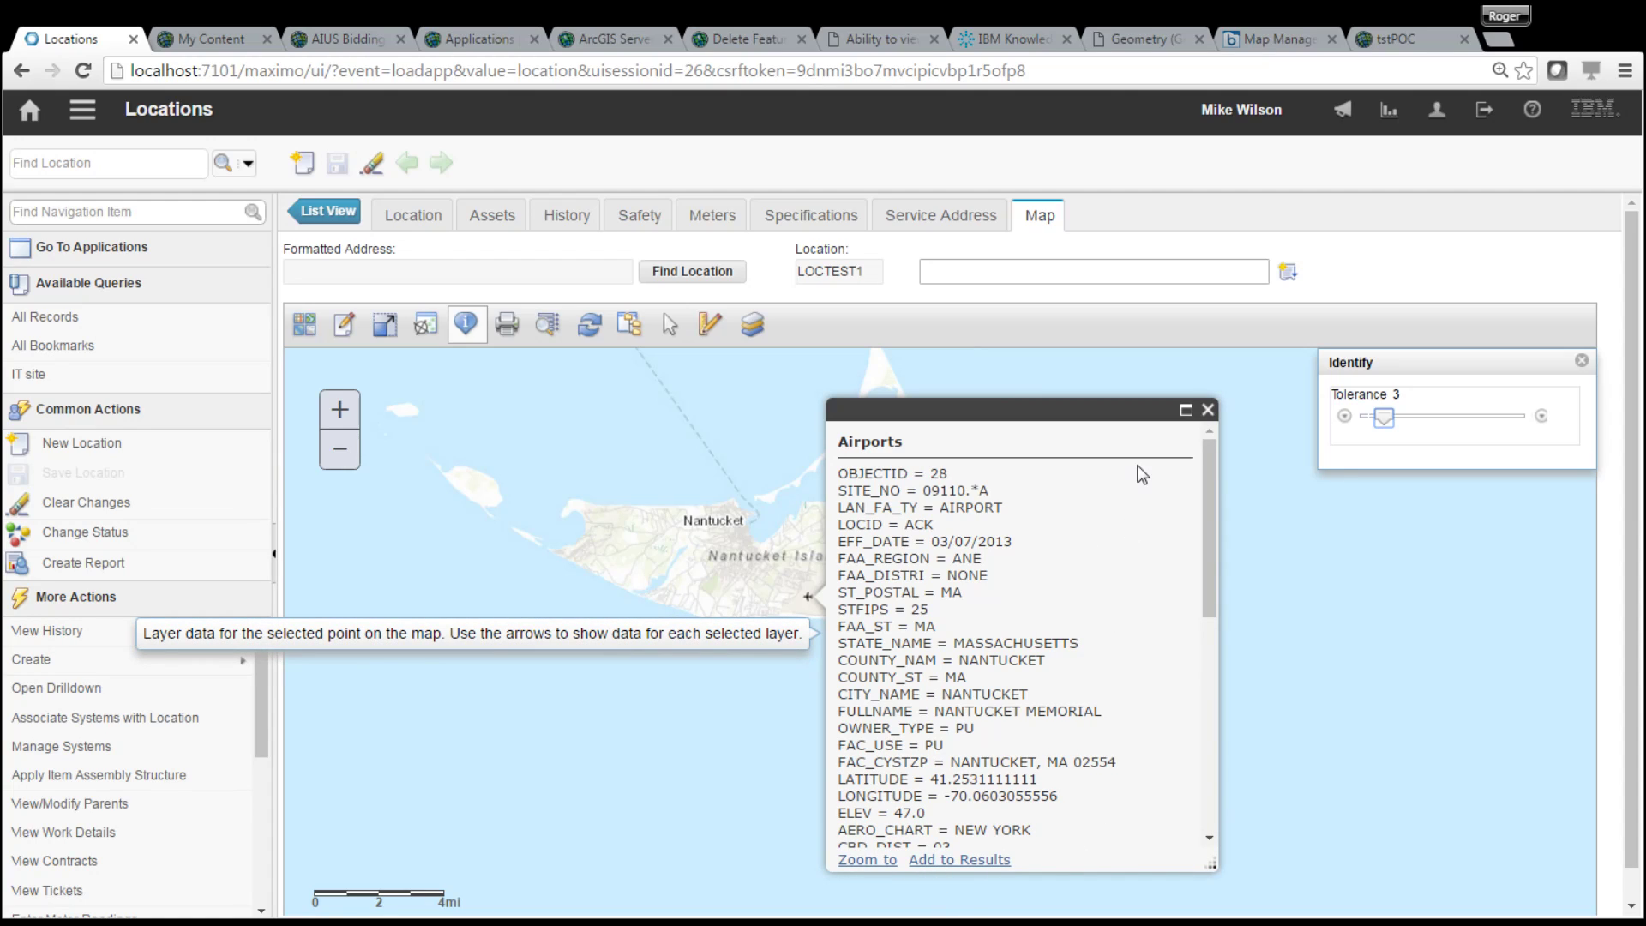
click(1207, 414)
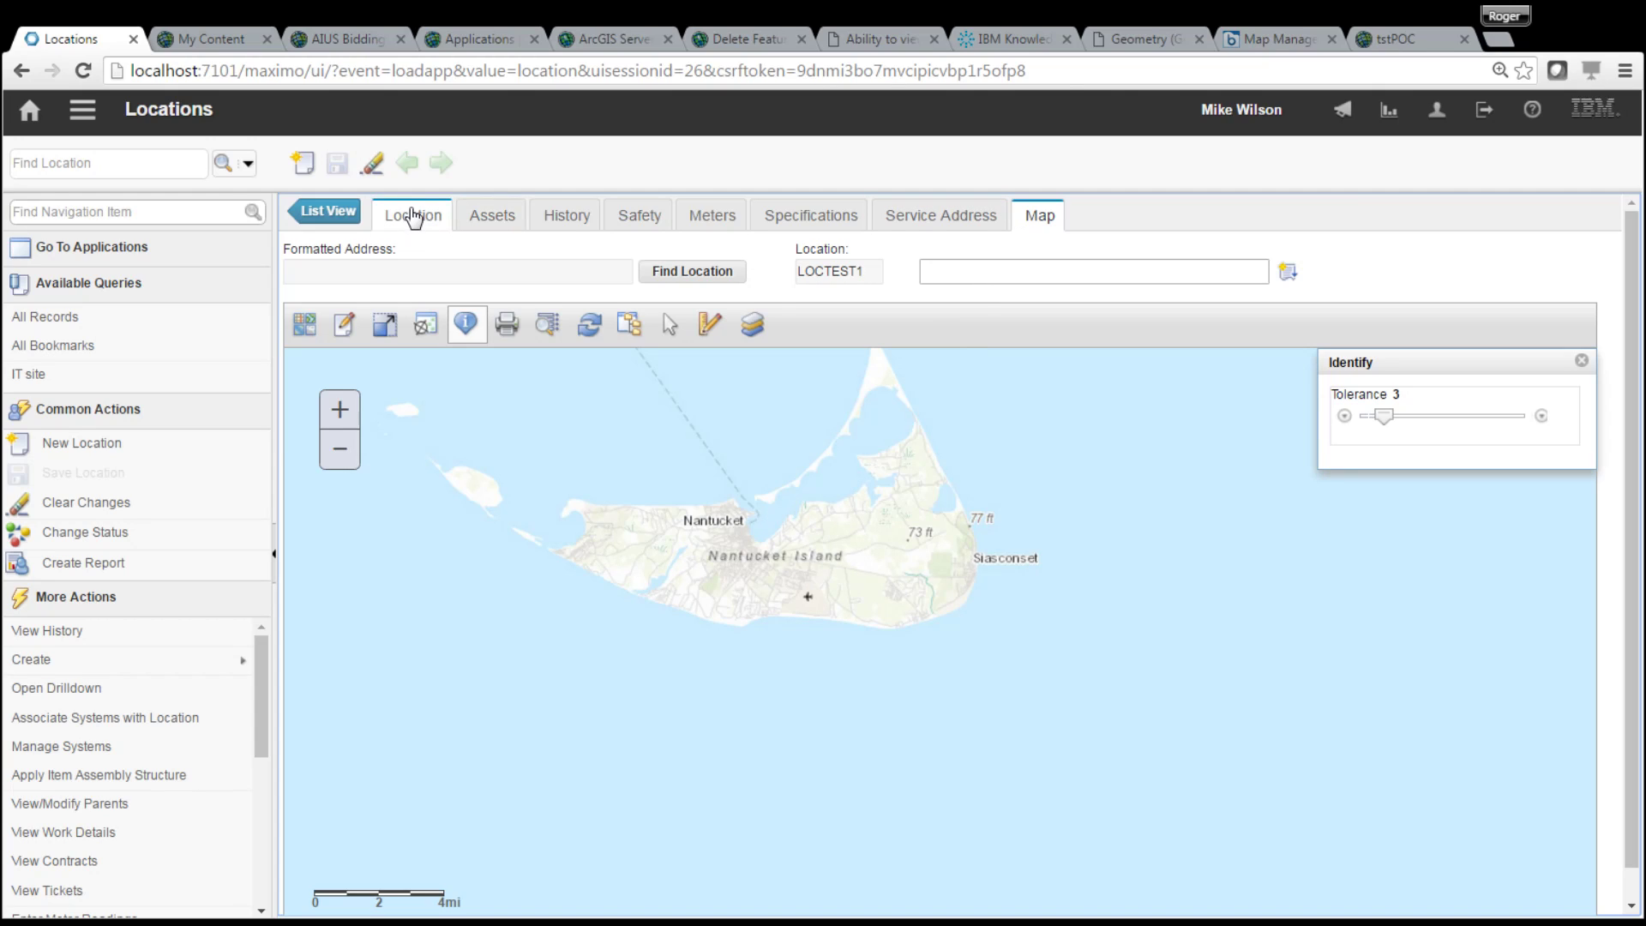
Examine the map's layer list, expanding the Airports and defaultBasemap entries, and close it
click(752, 337)
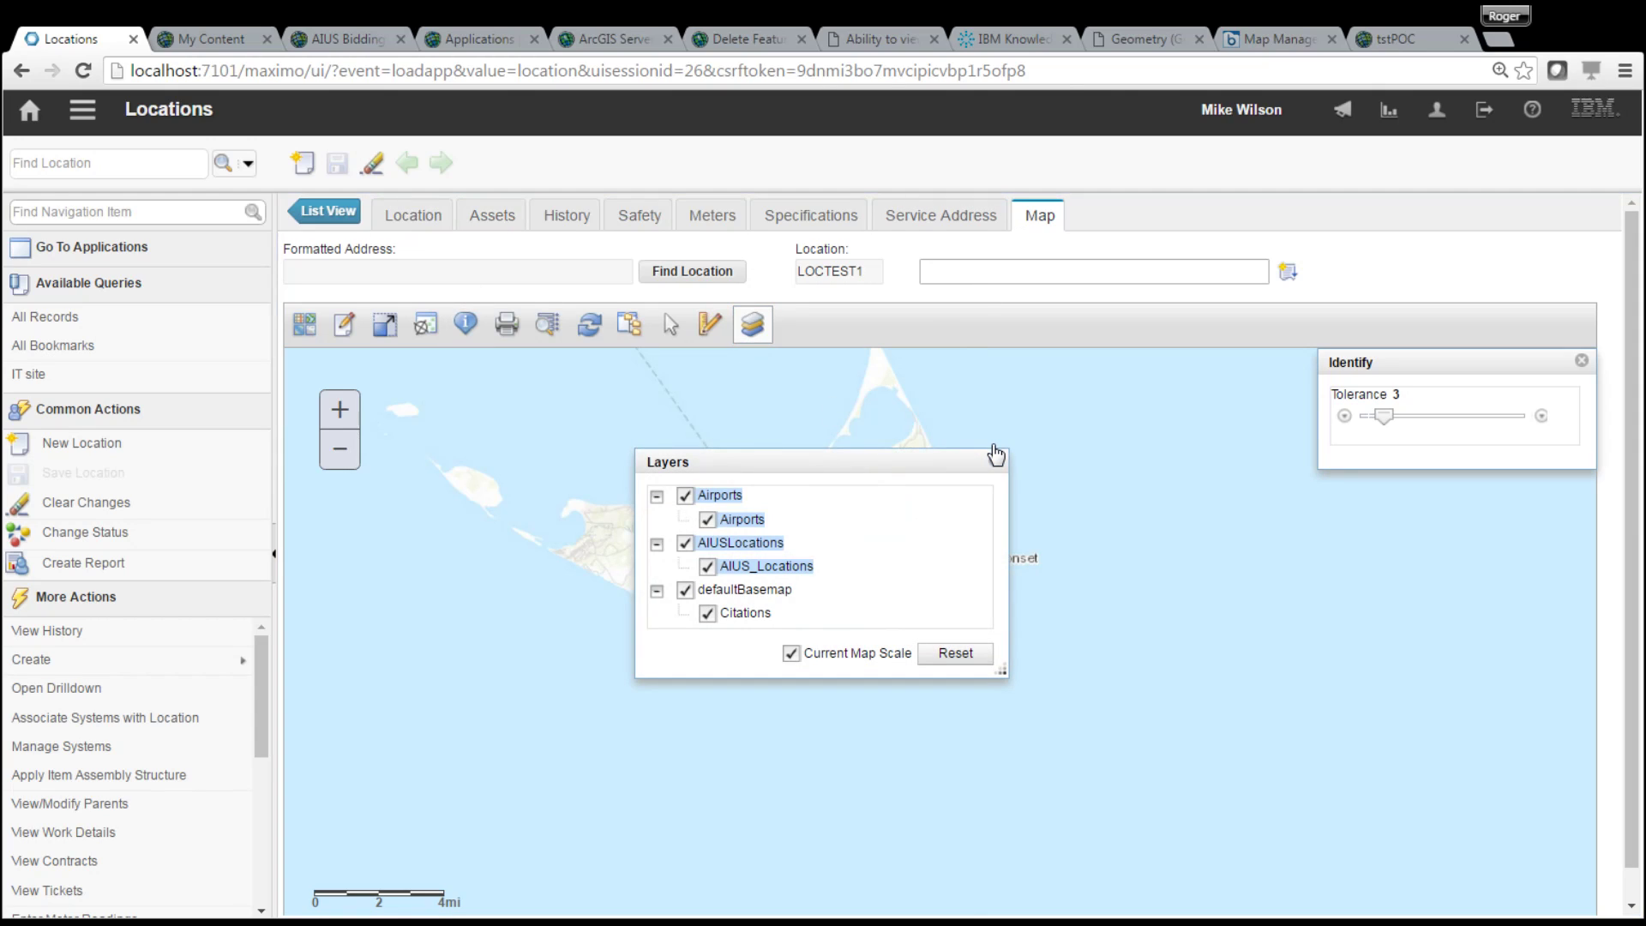
click(657, 495)
click(657, 592)
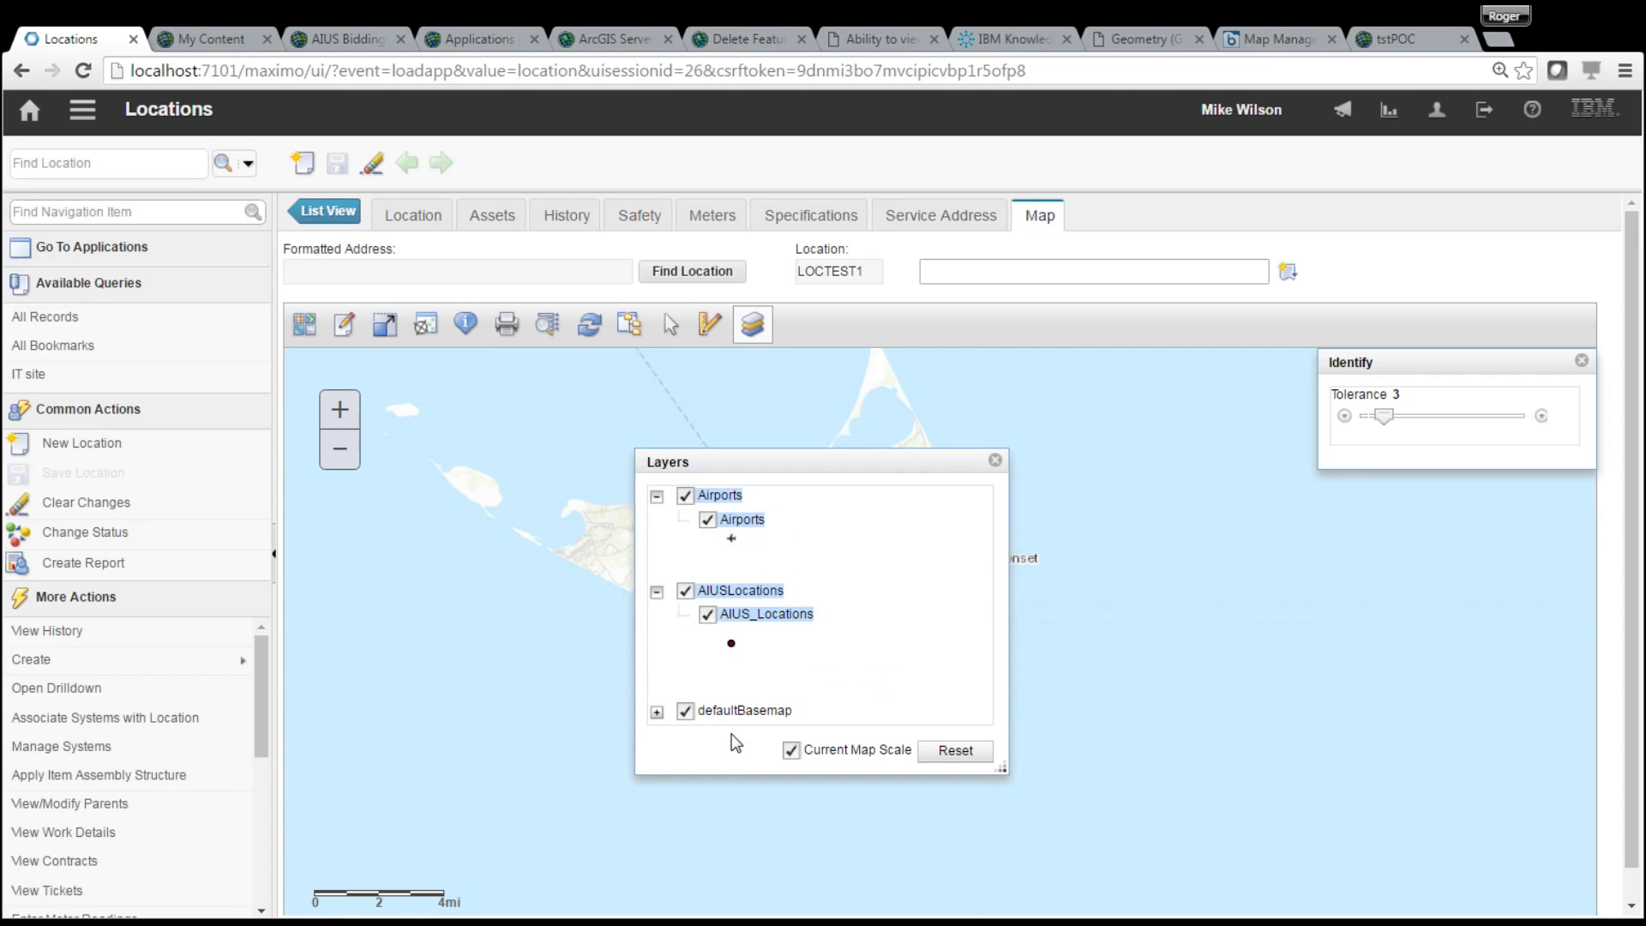
click(657, 713)
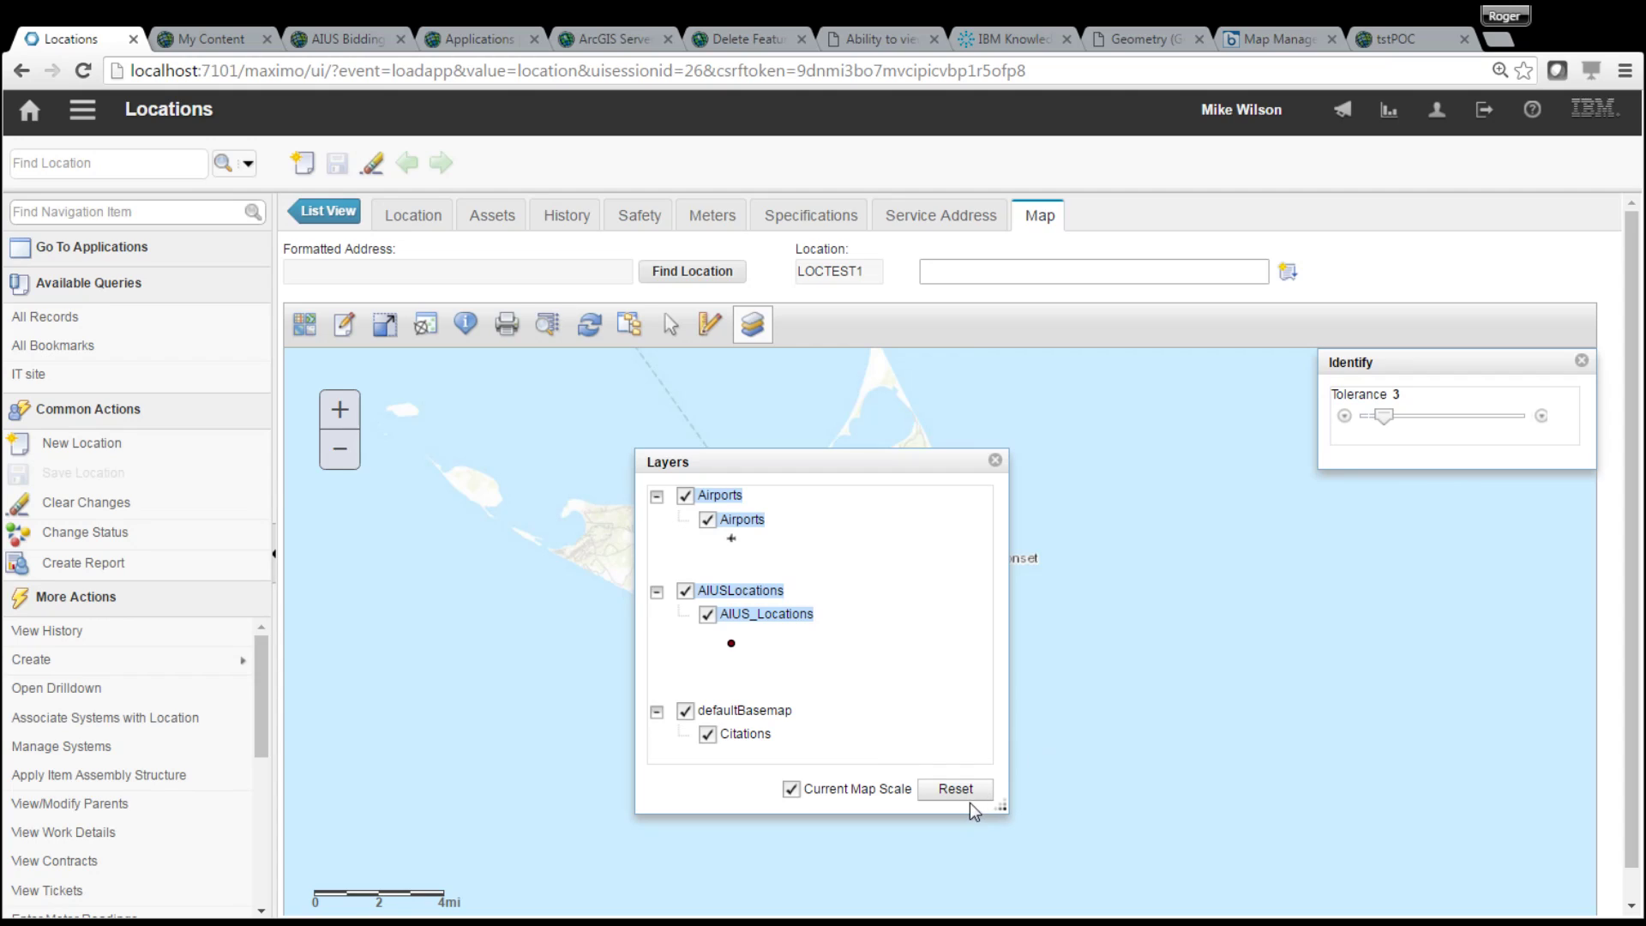
click(995, 461)
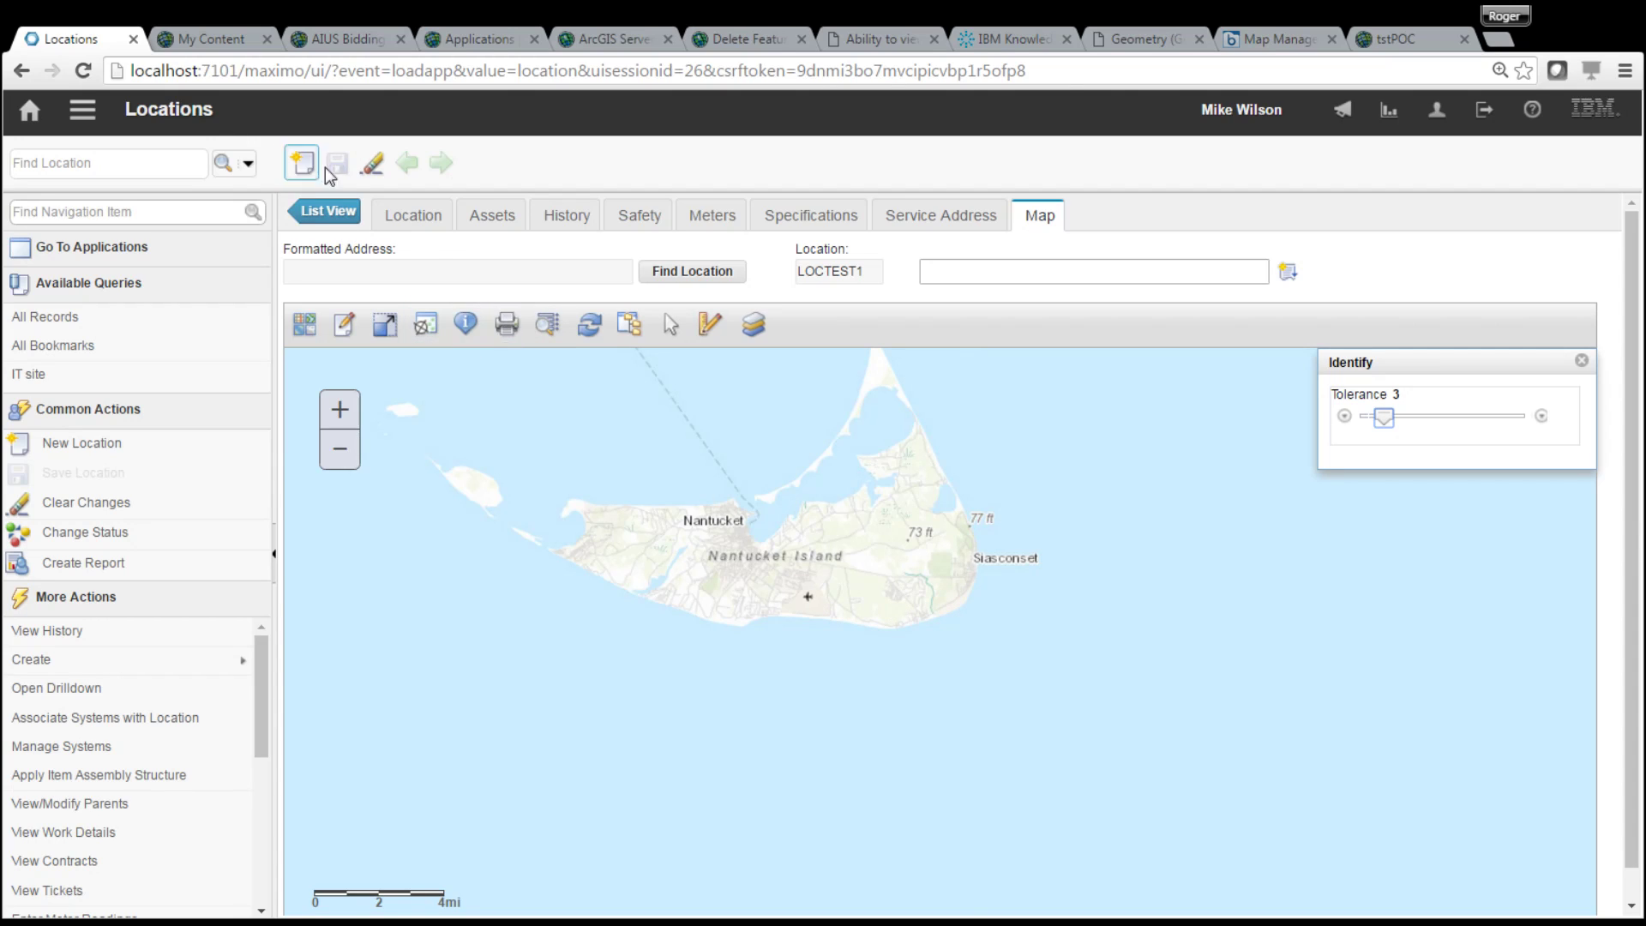
Return to LOCTEST1's main location details and switch to the Map Manager application
click(429, 219)
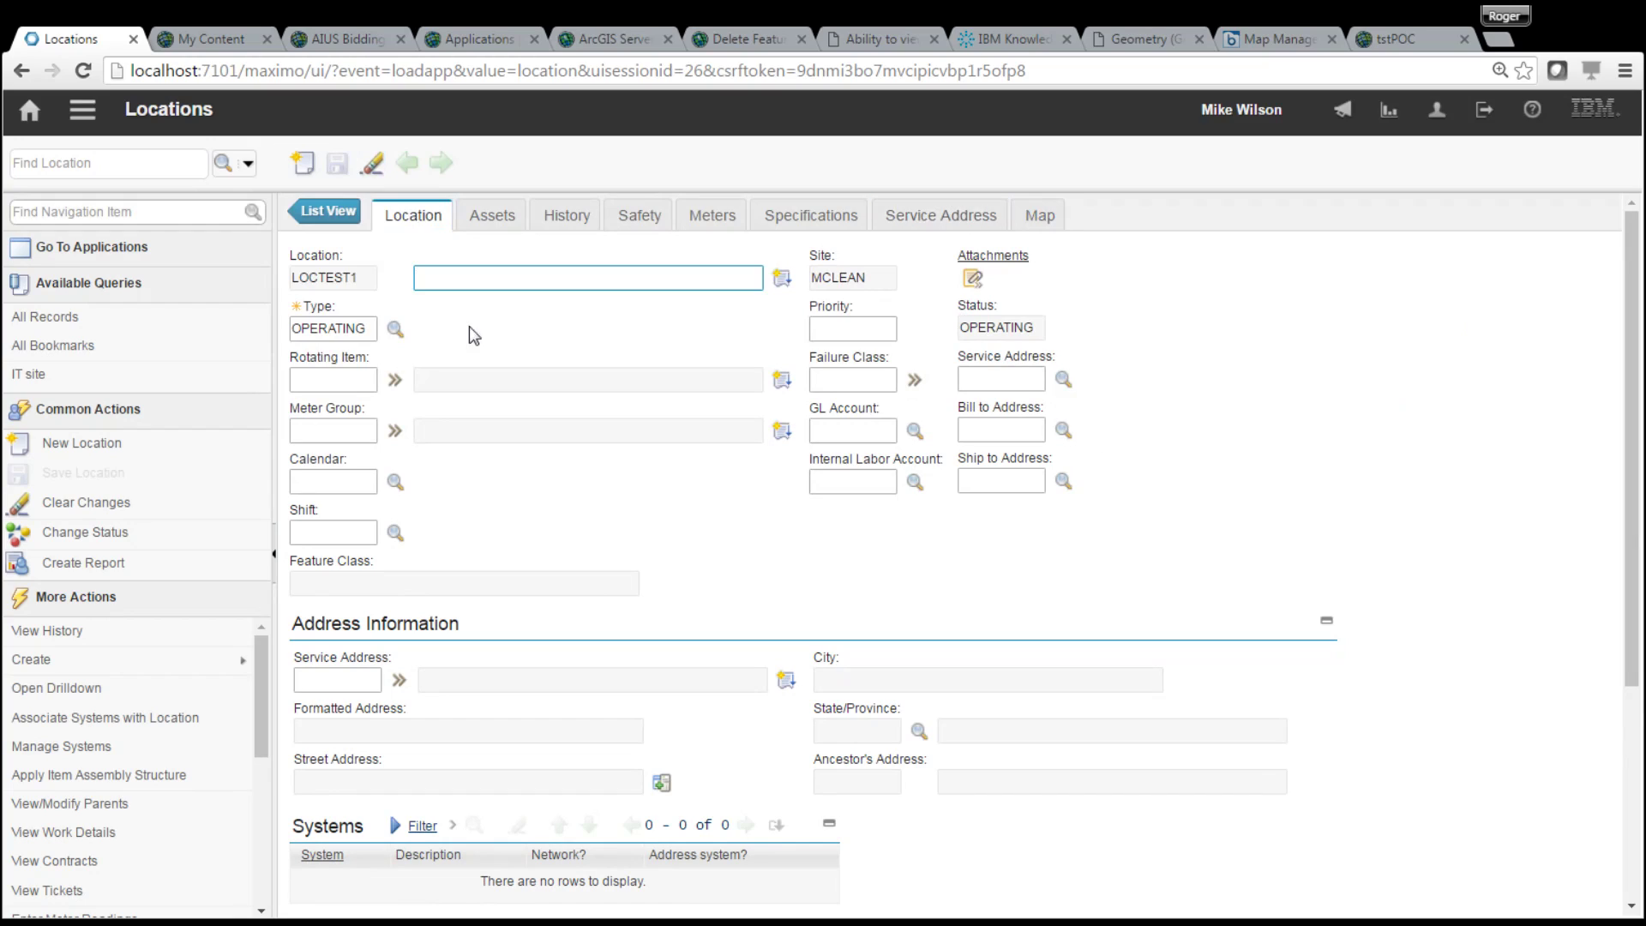
key(Tab)
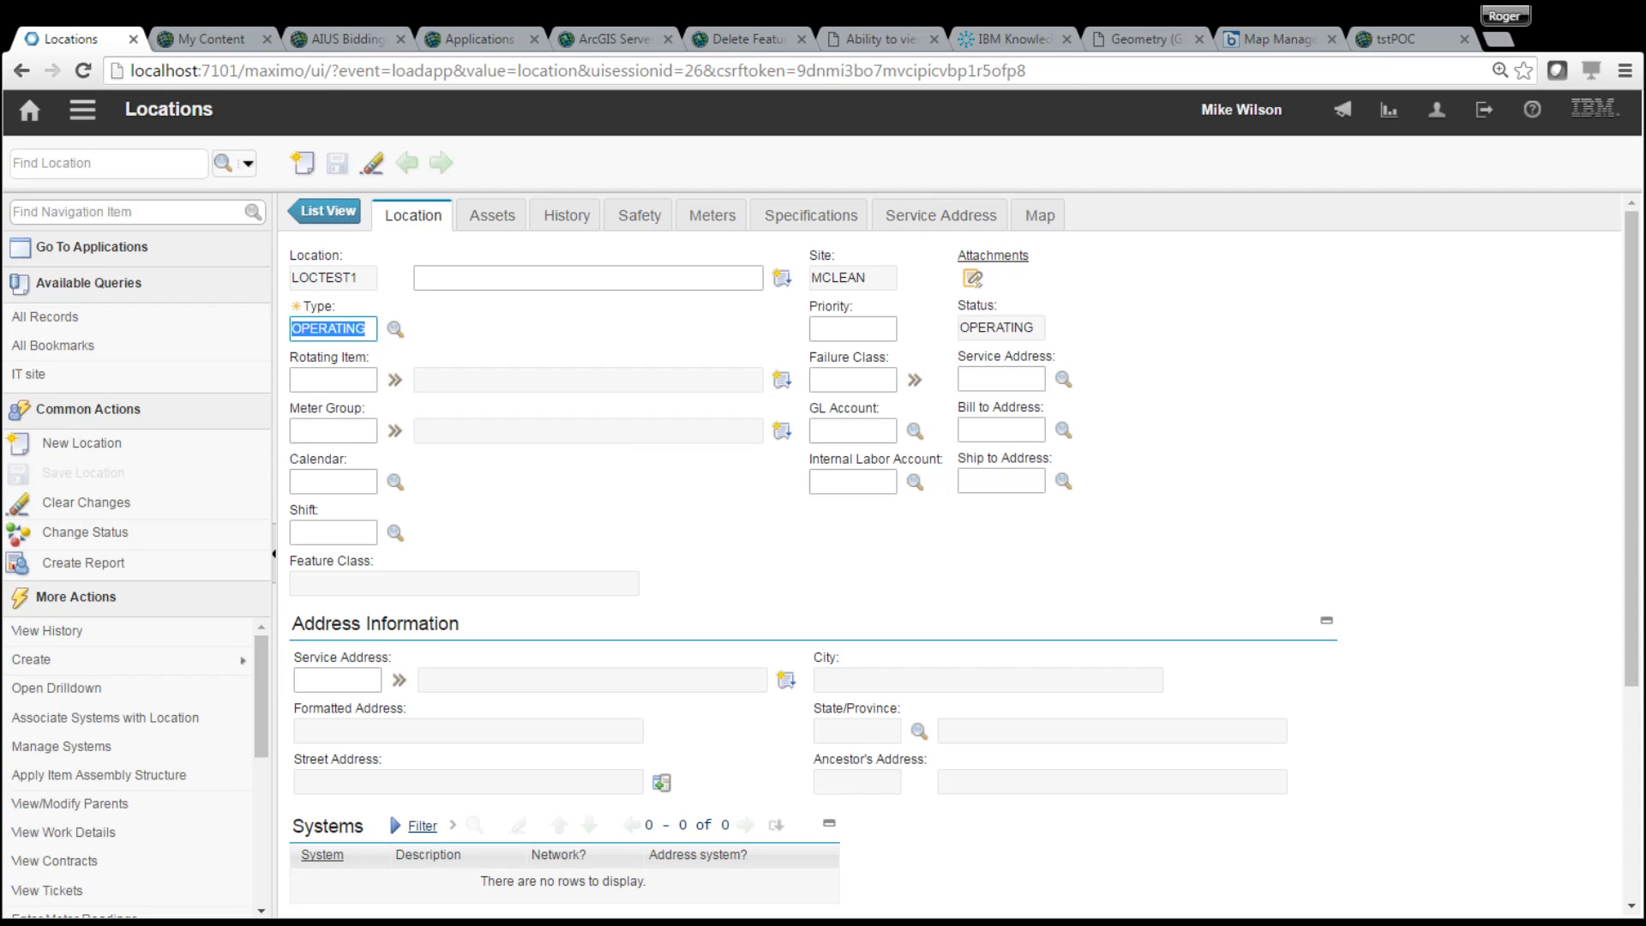
click(85, 129)
mouse_move(180, 136)
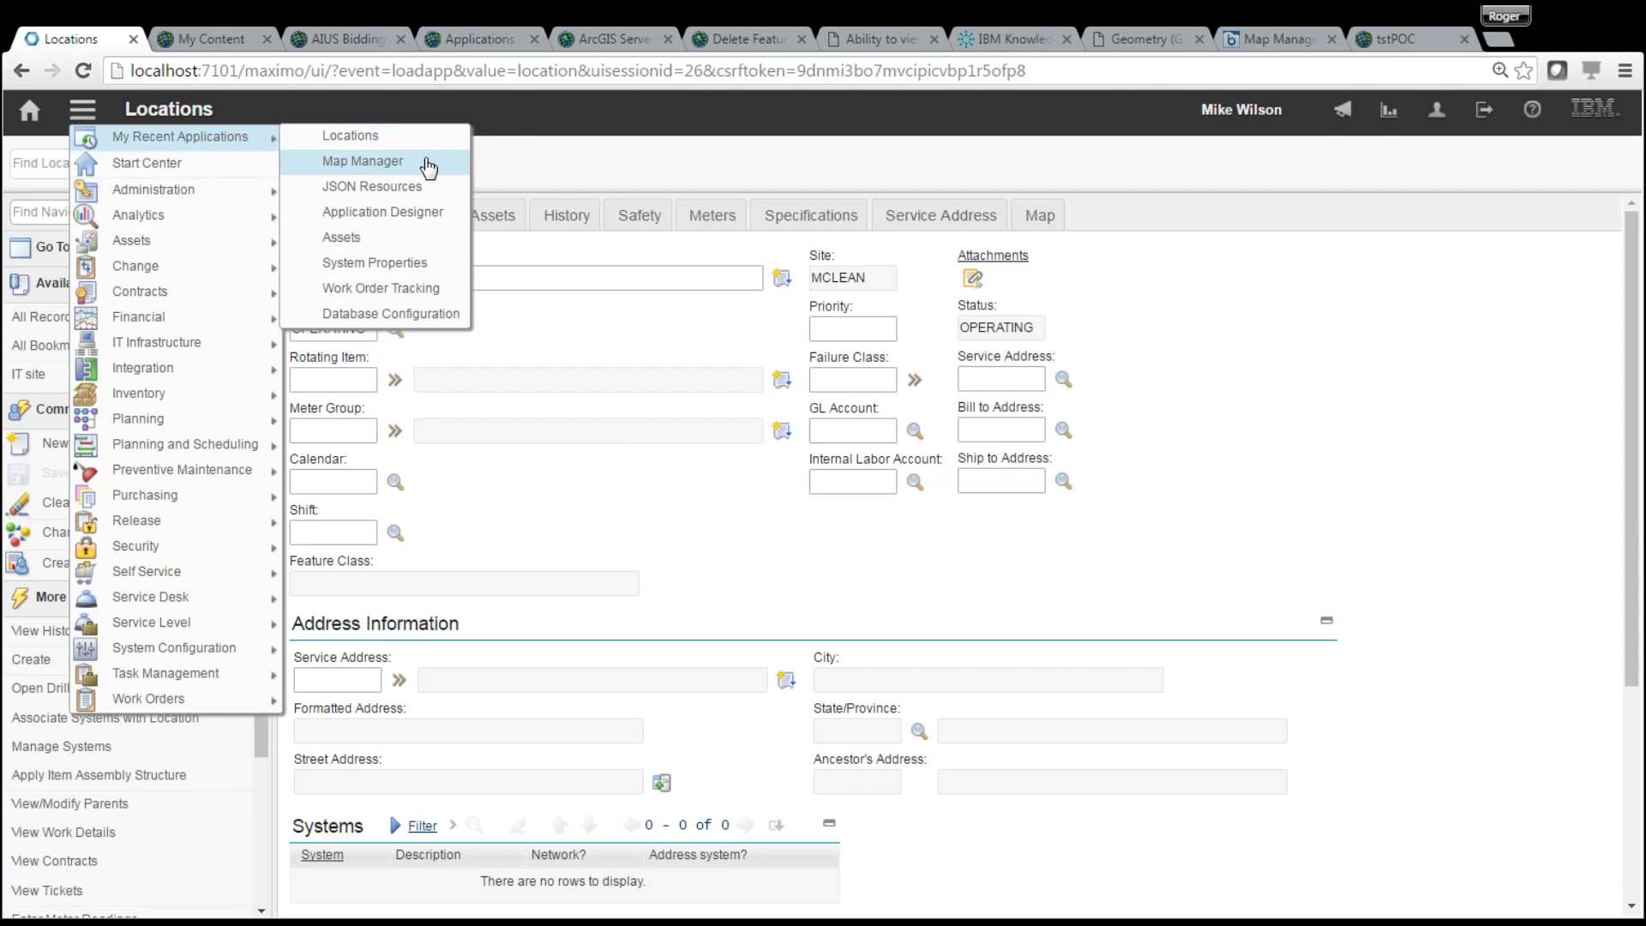
click(434, 162)
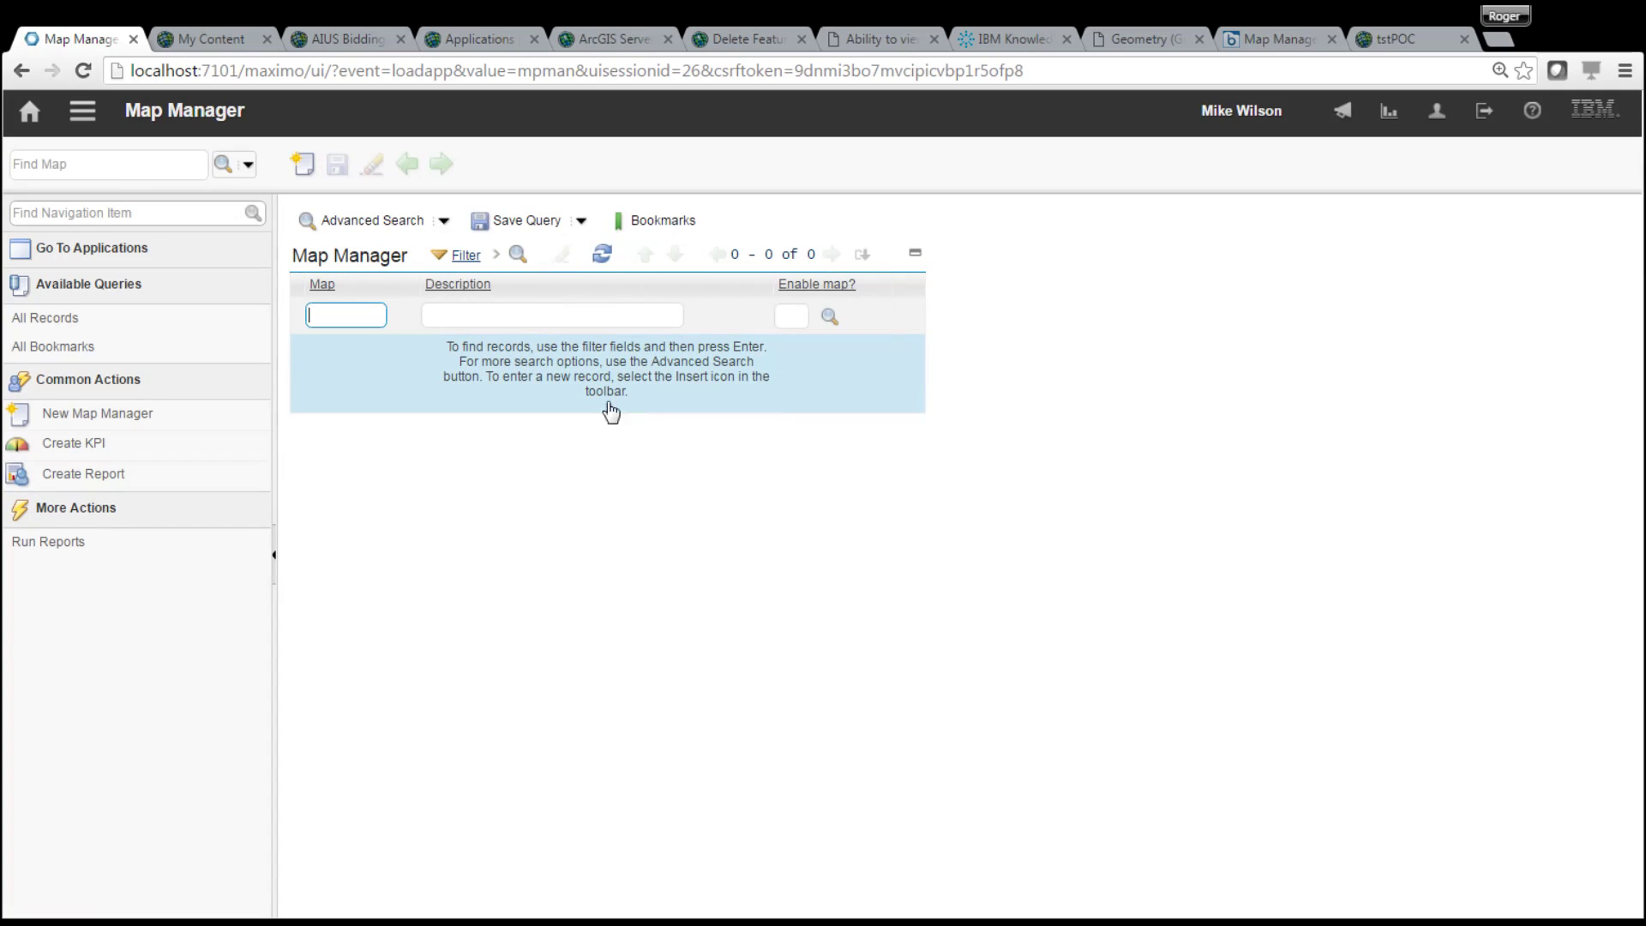
Open map WEBMAP1 and examine its Airports service, including the Airports layer's GIS object and relationship configuration
key(Return)
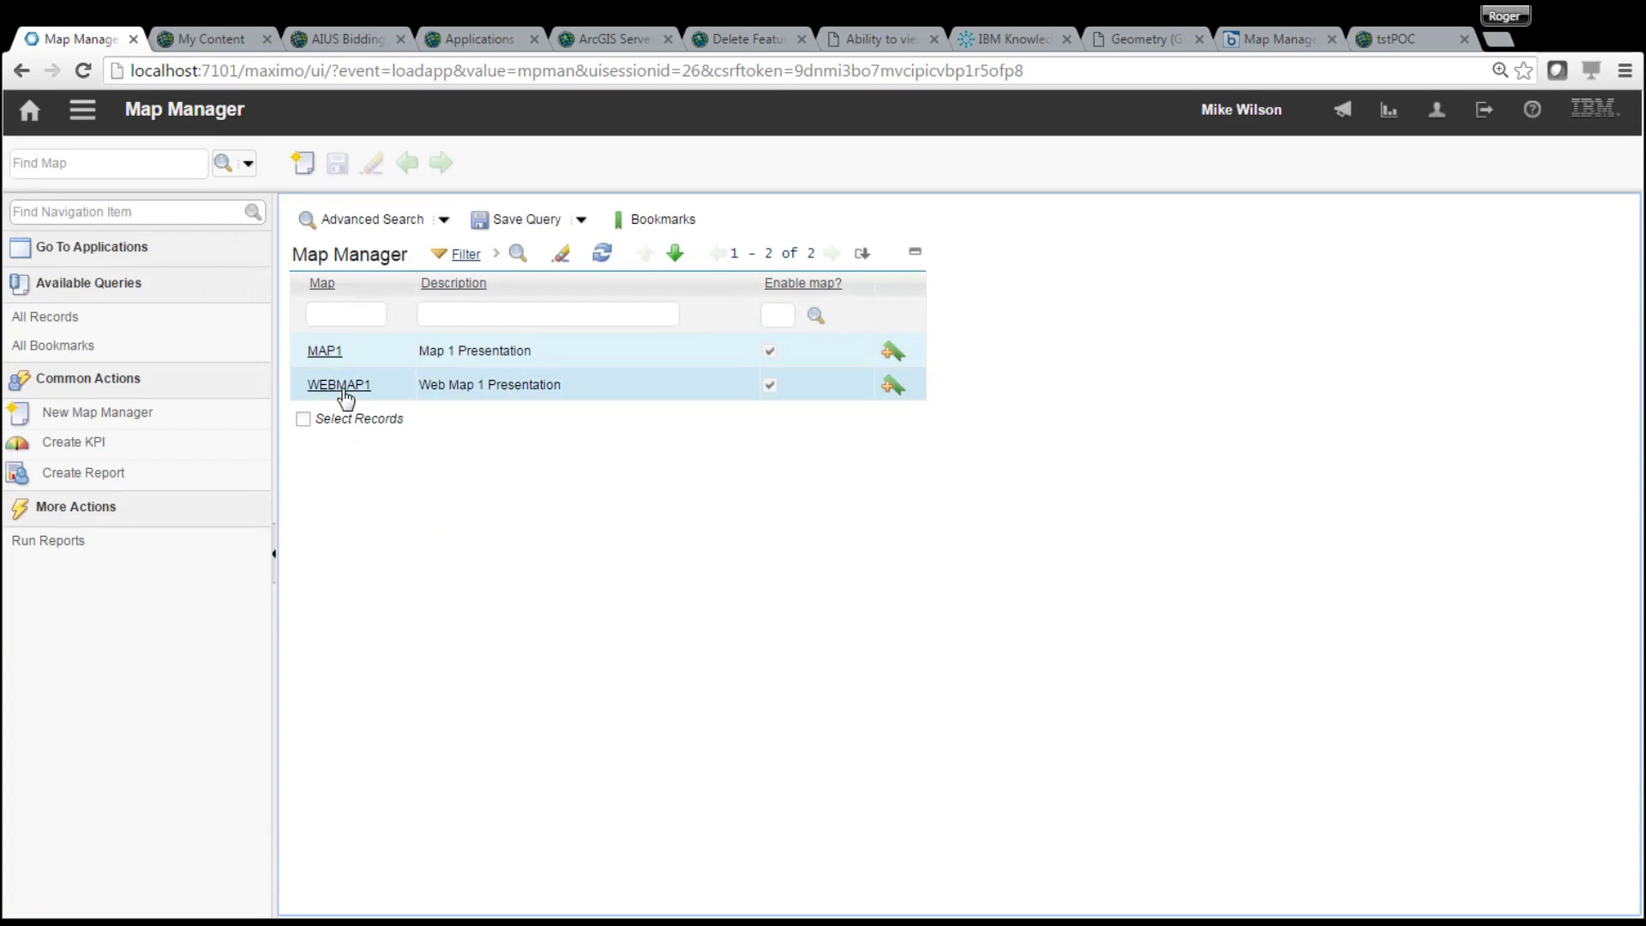
click(343, 386)
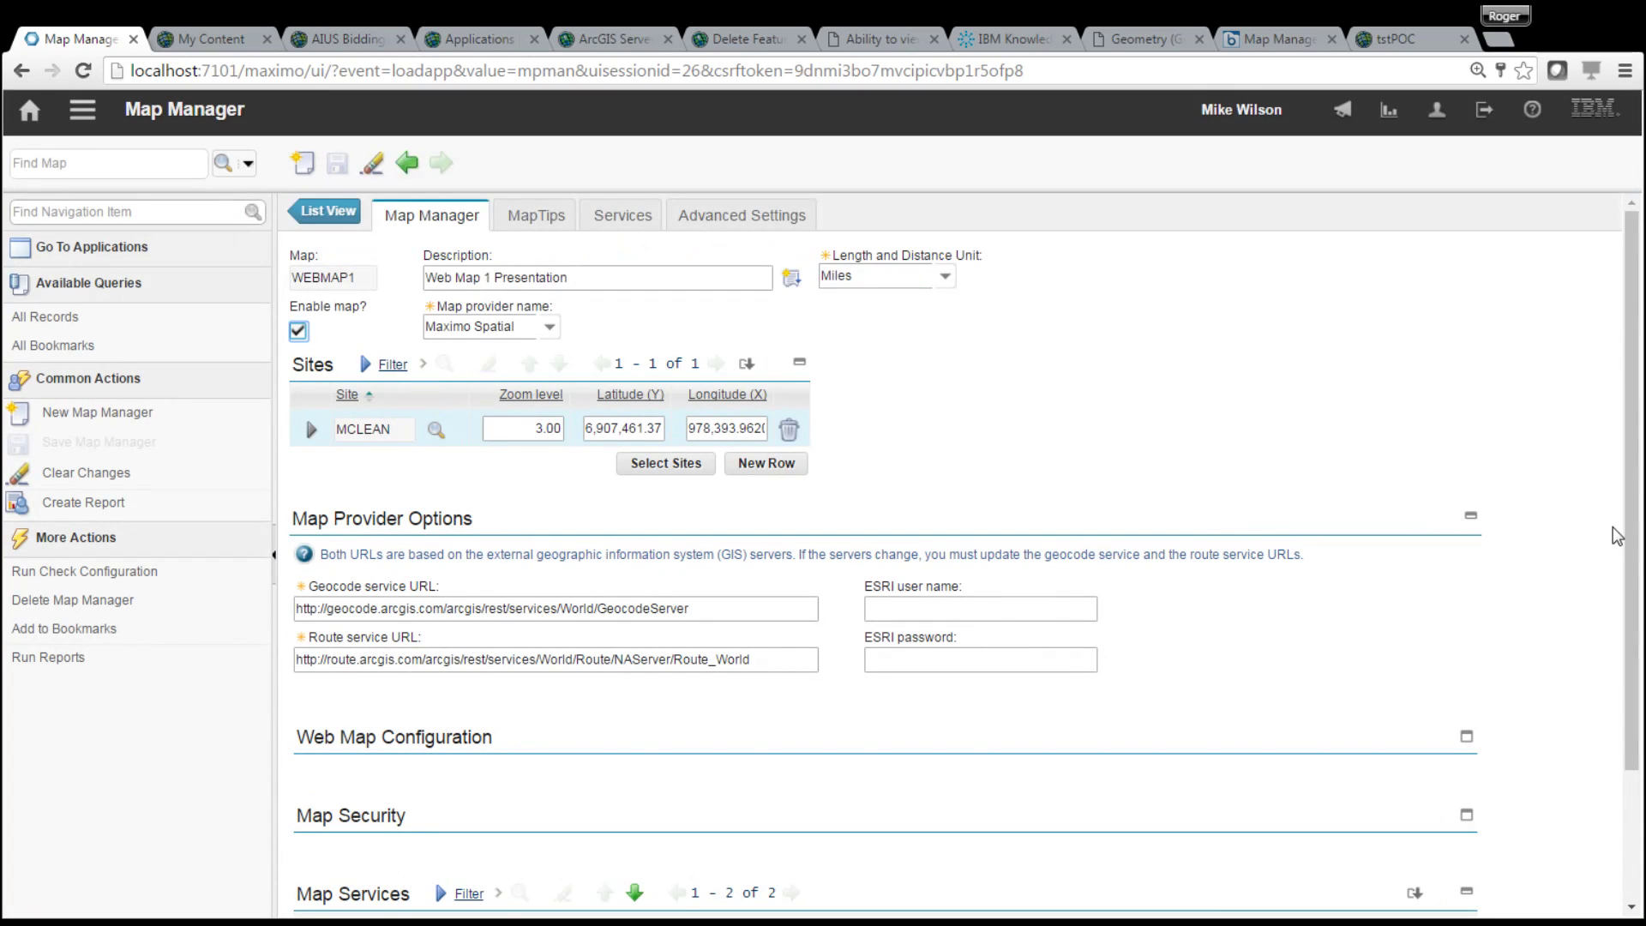
scroll(1633, 551, down, 2)
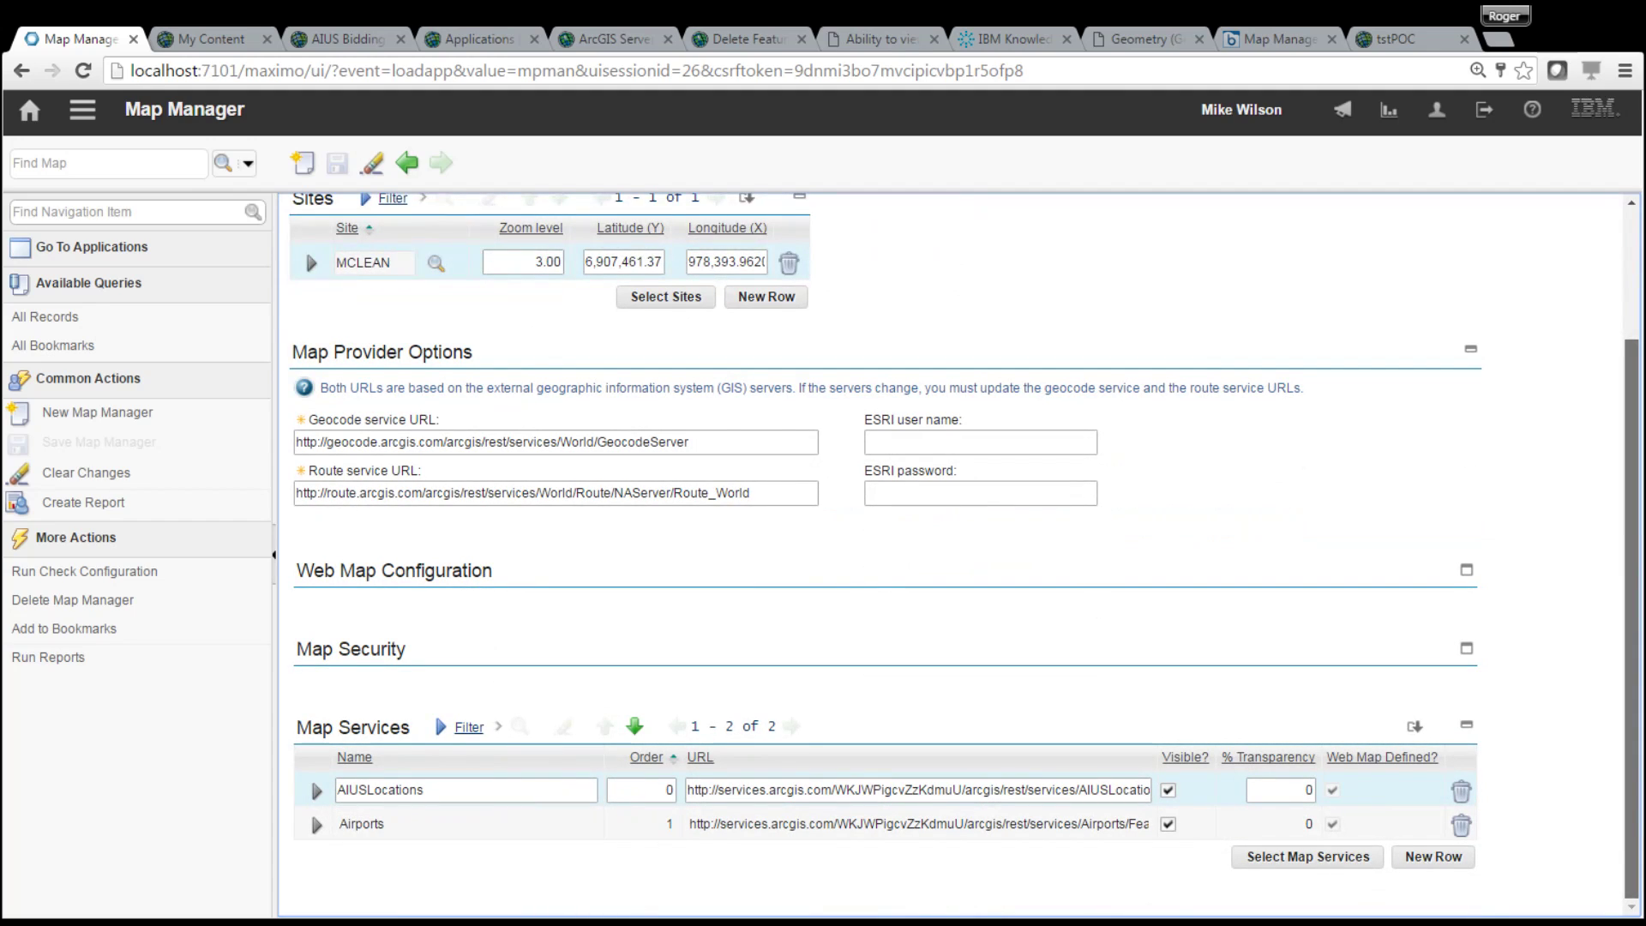
click(317, 825)
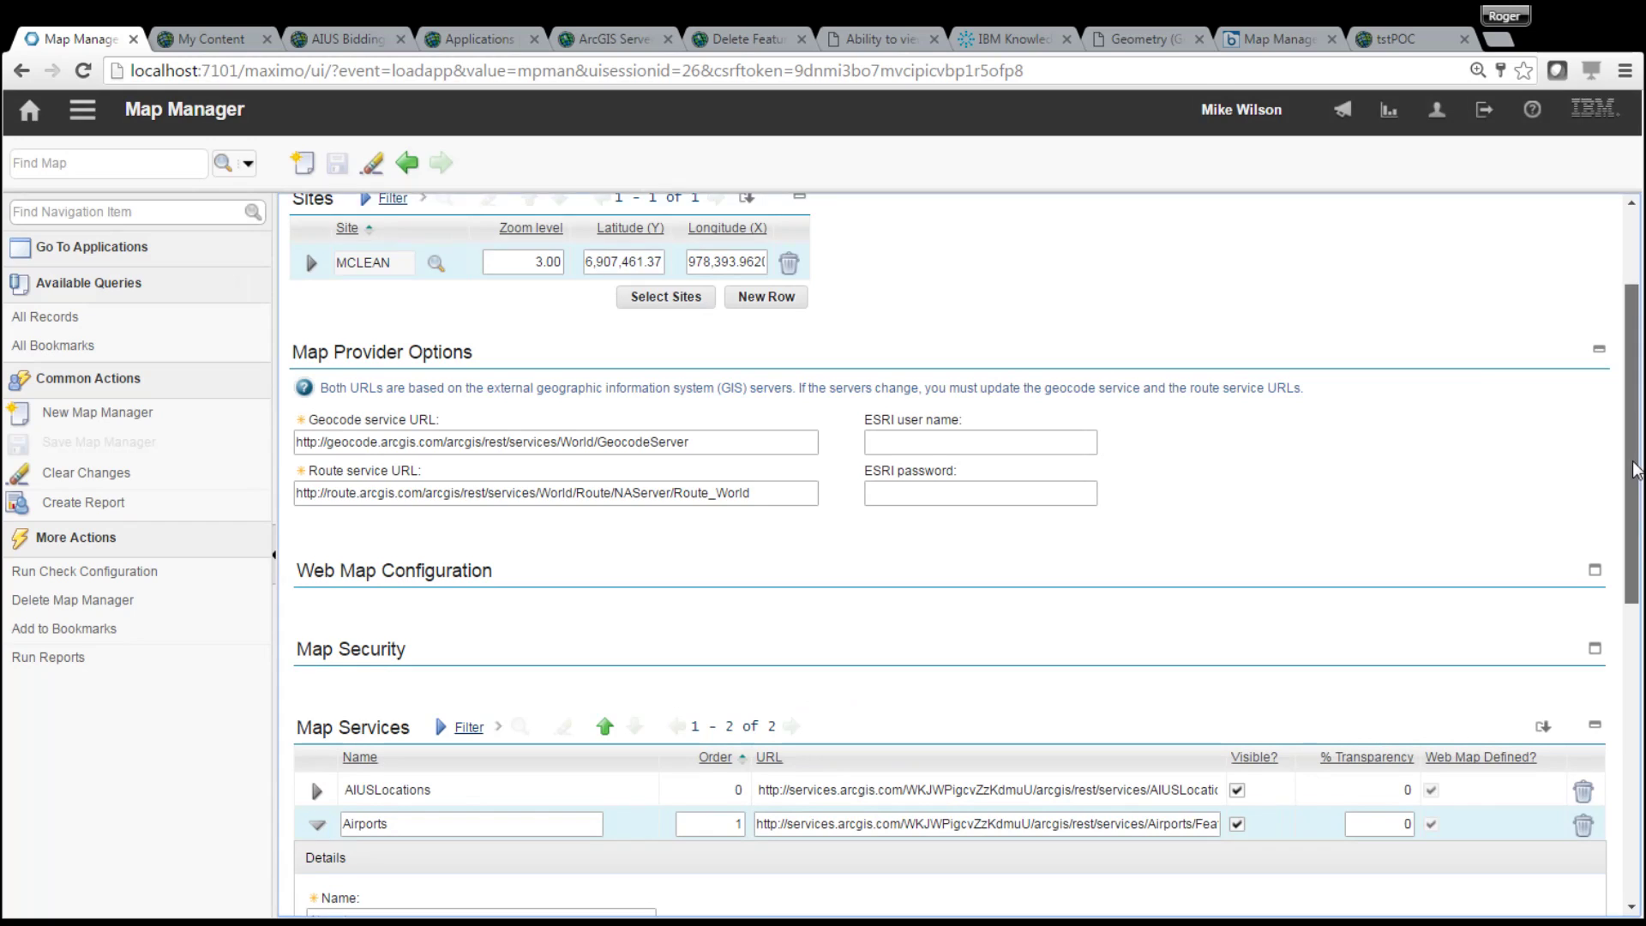
scroll(1637, 647, down, 5)
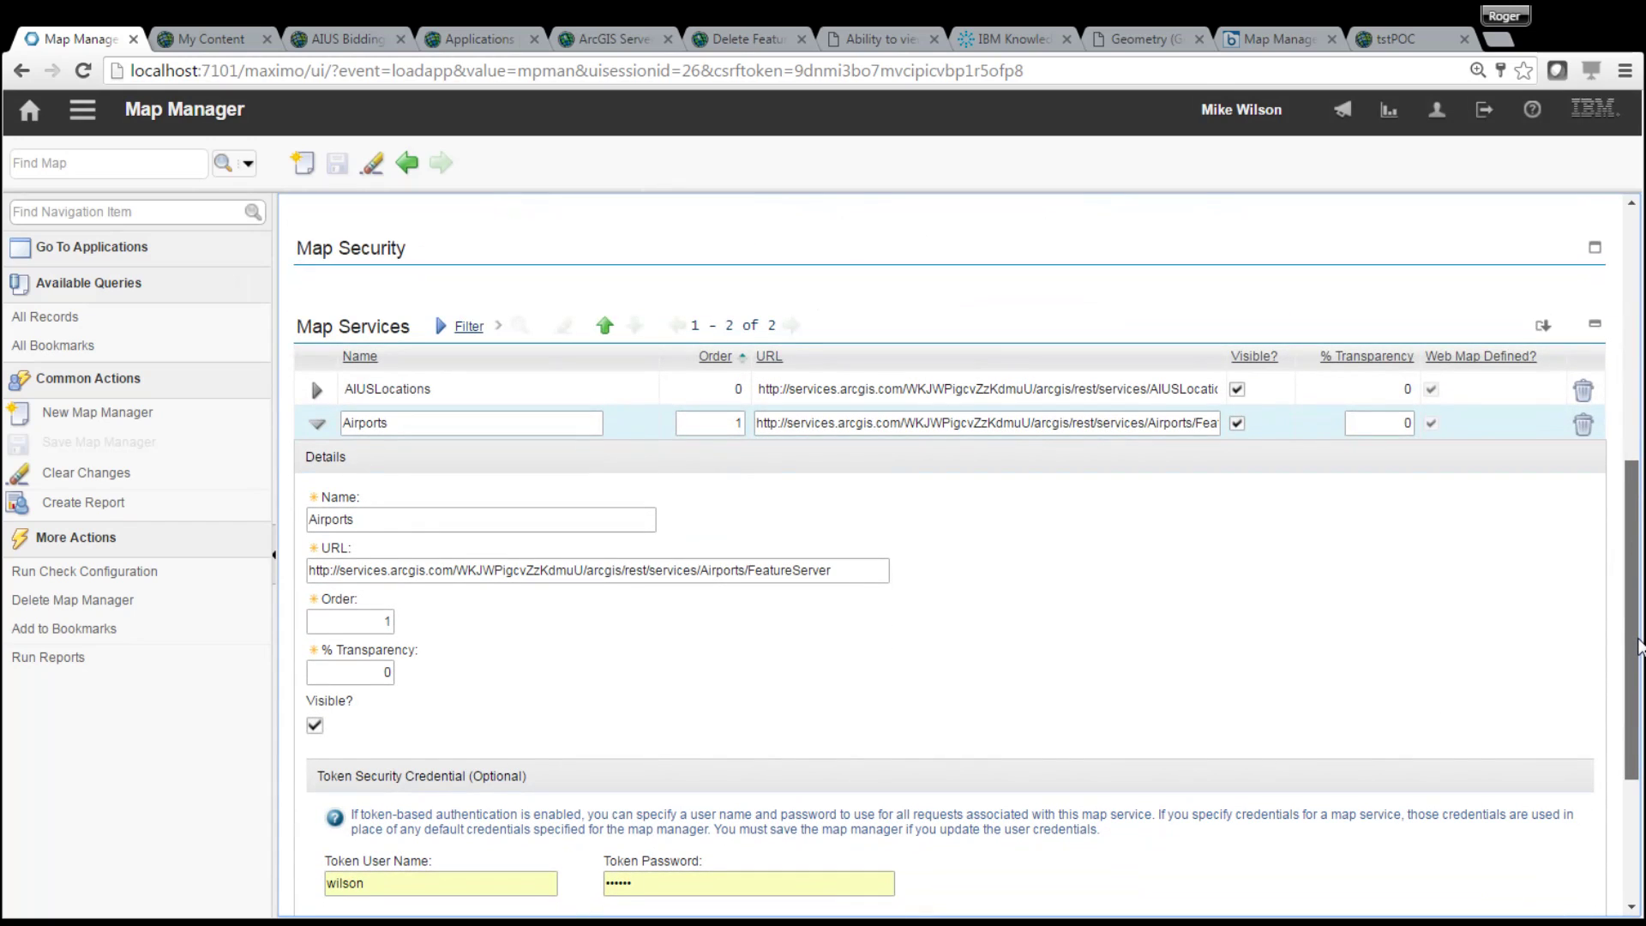
drag(1638, 640, 1619, 789)
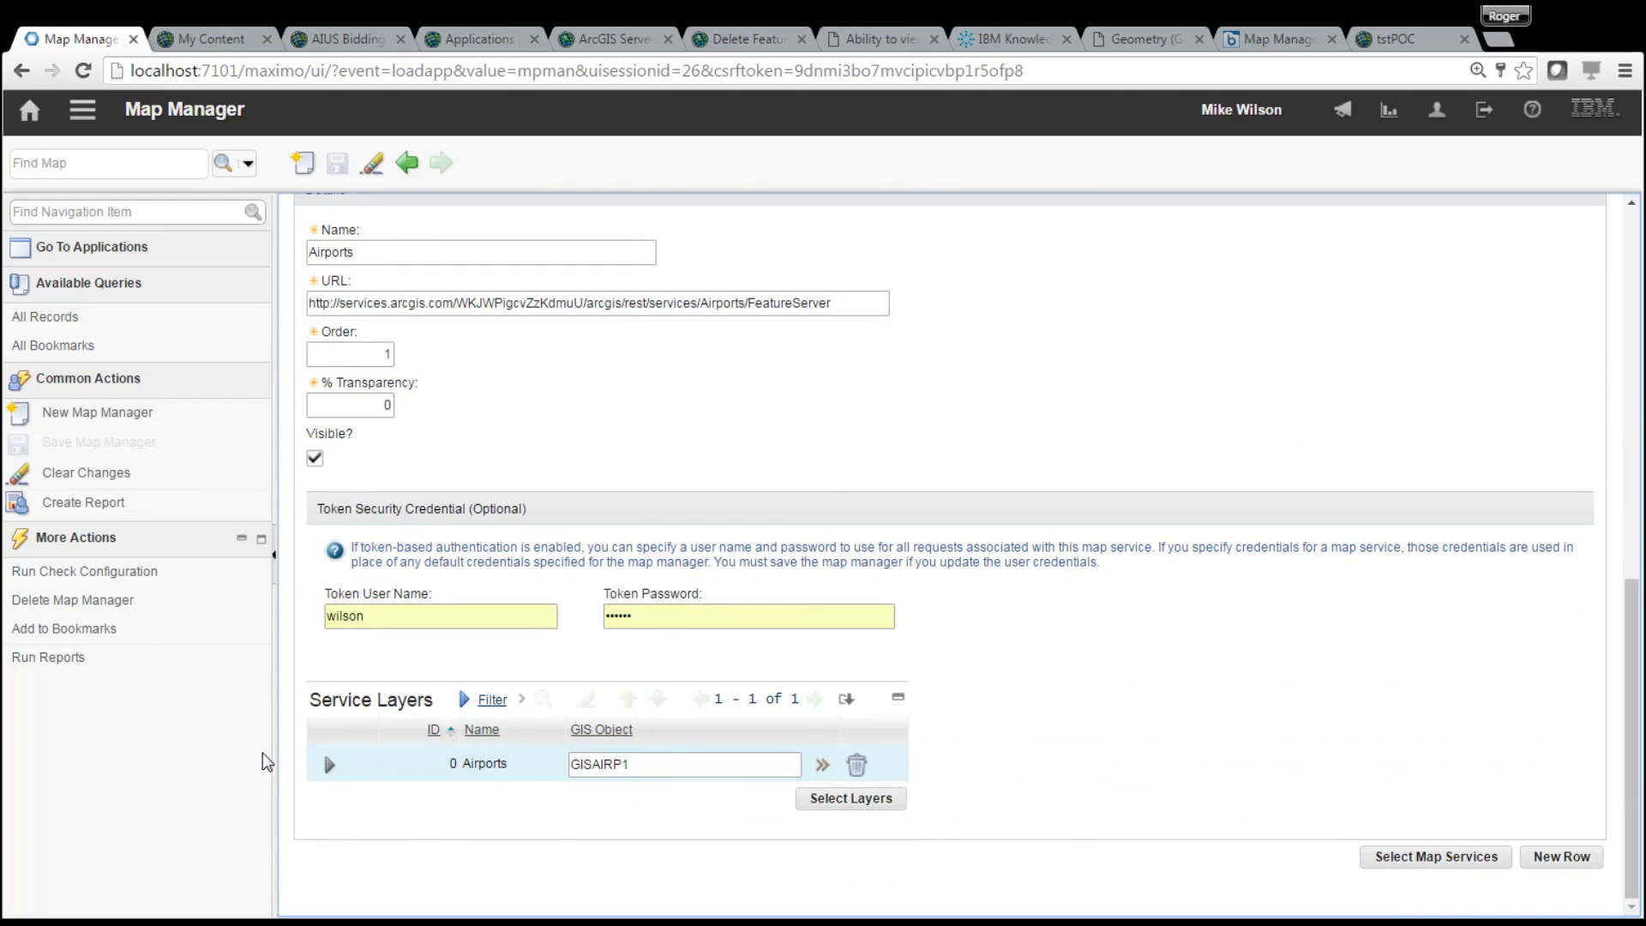
click(329, 764)
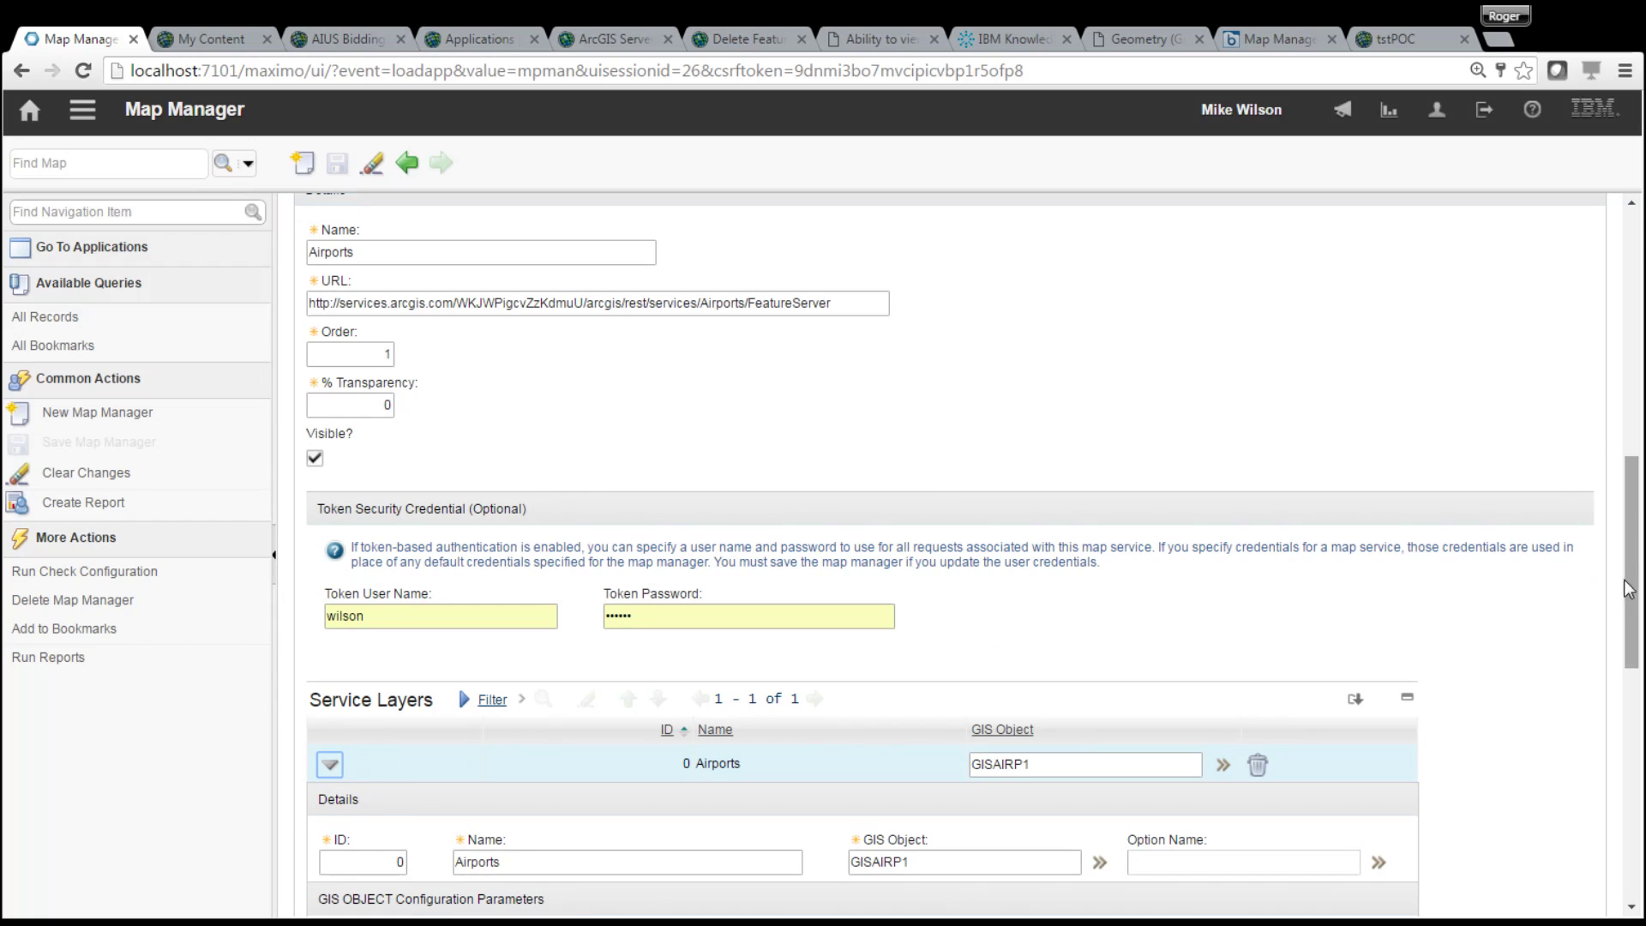
drag(1638, 605, 1633, 763)
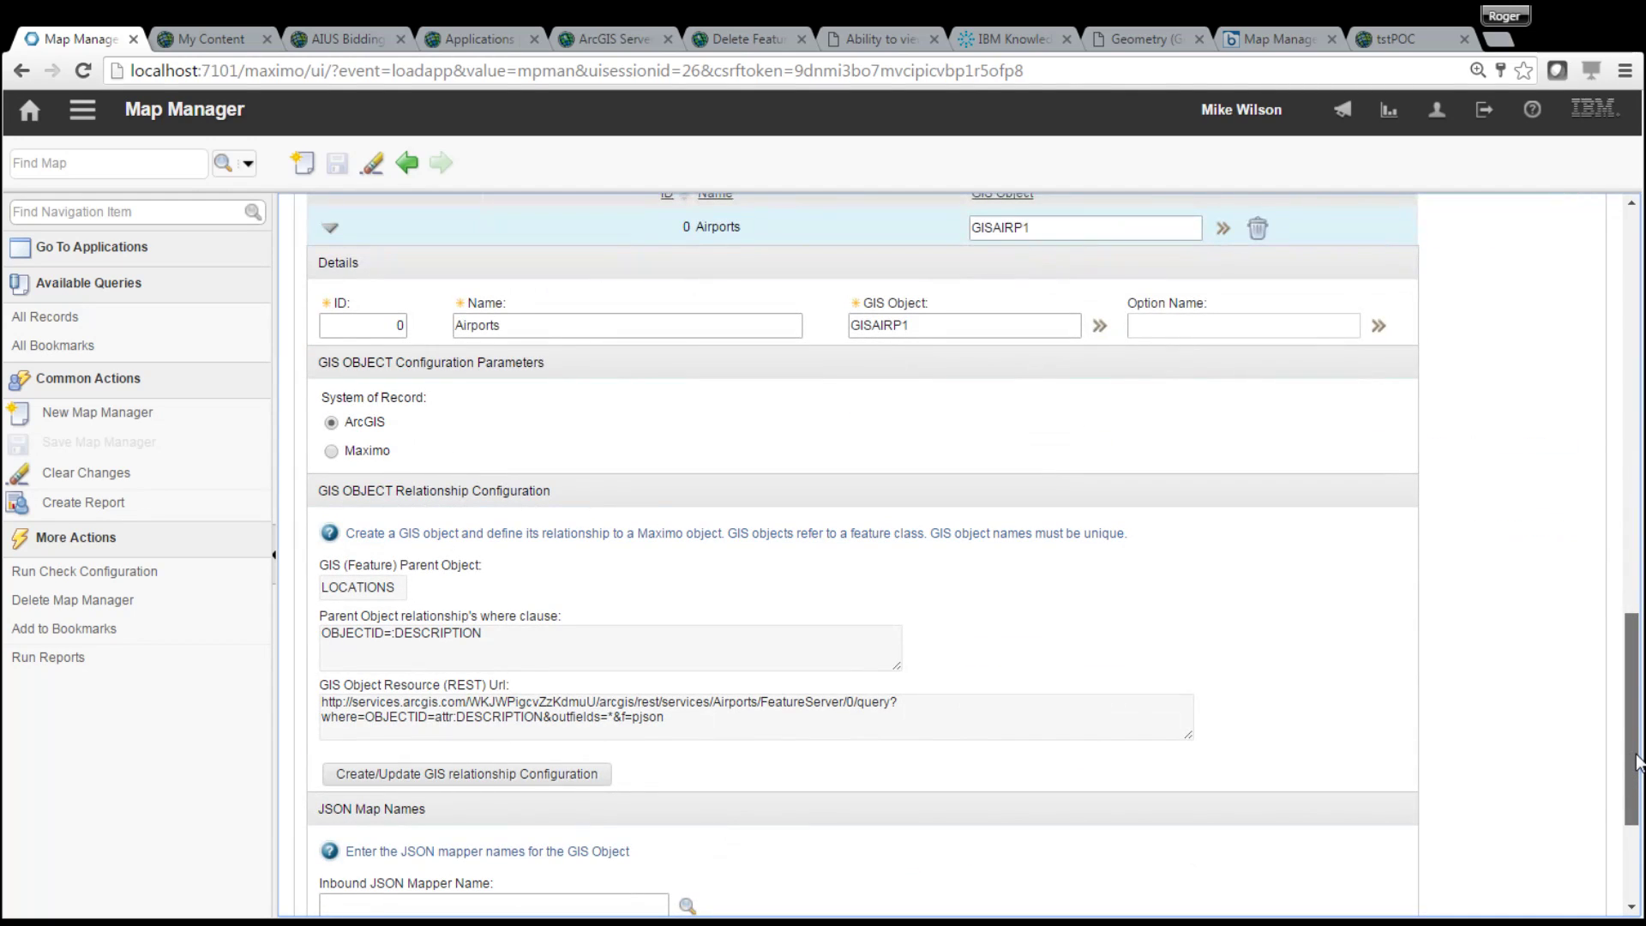
drag(1636, 760, 1635, 359)
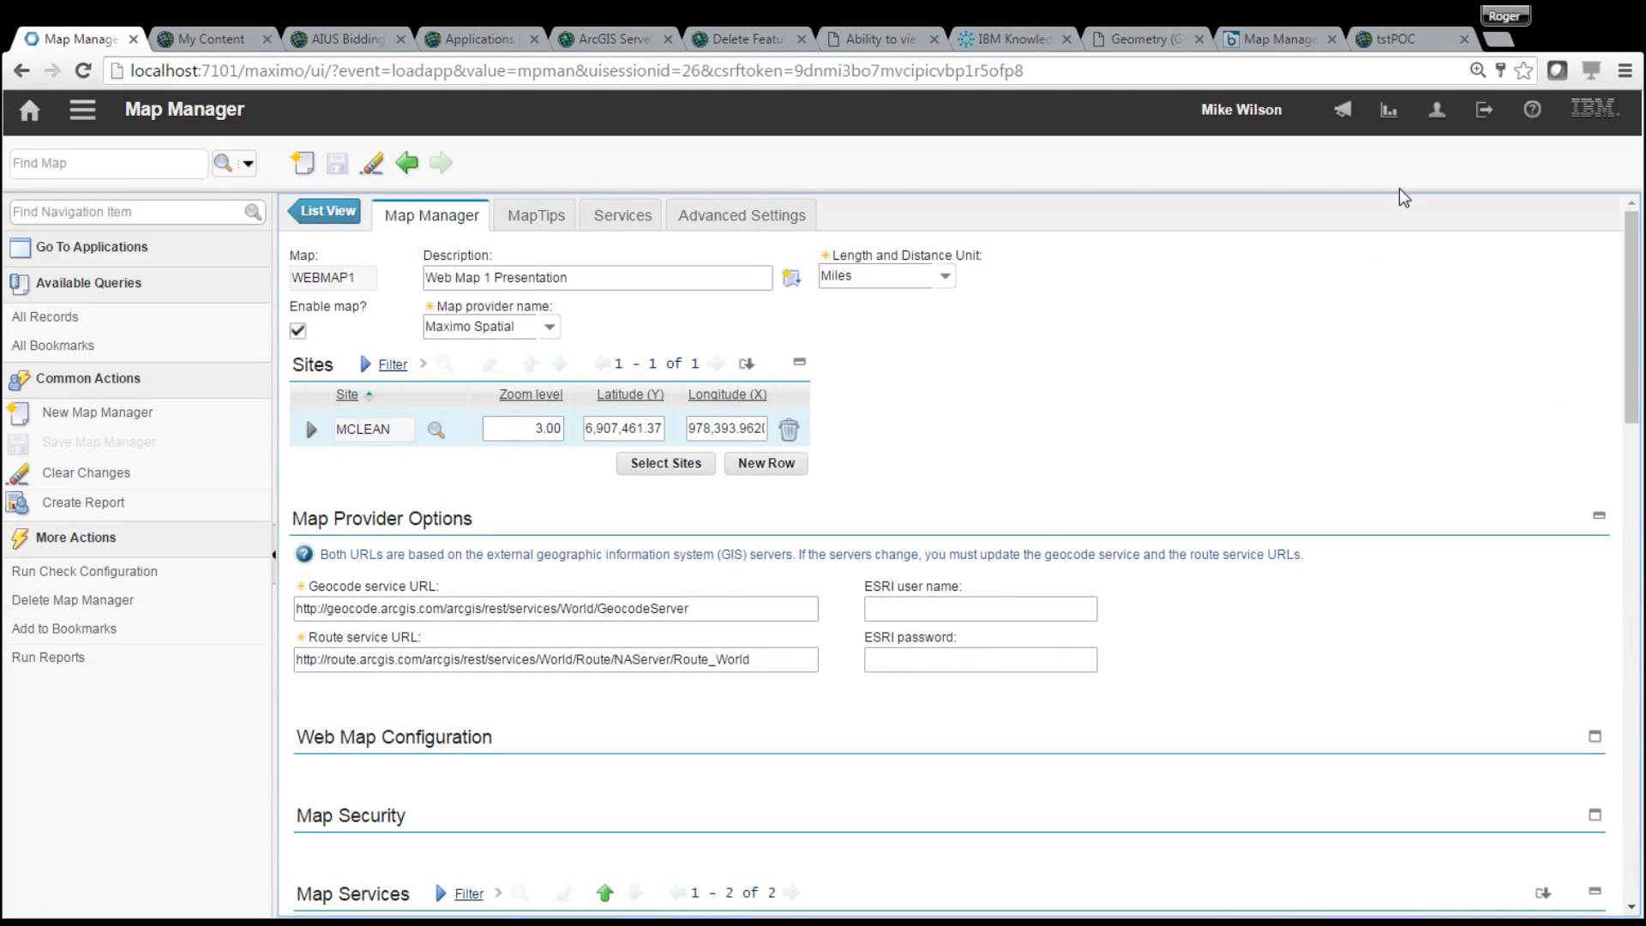
Sign out of Maximo and sign back in with the prefilled credentials
click(1483, 109)
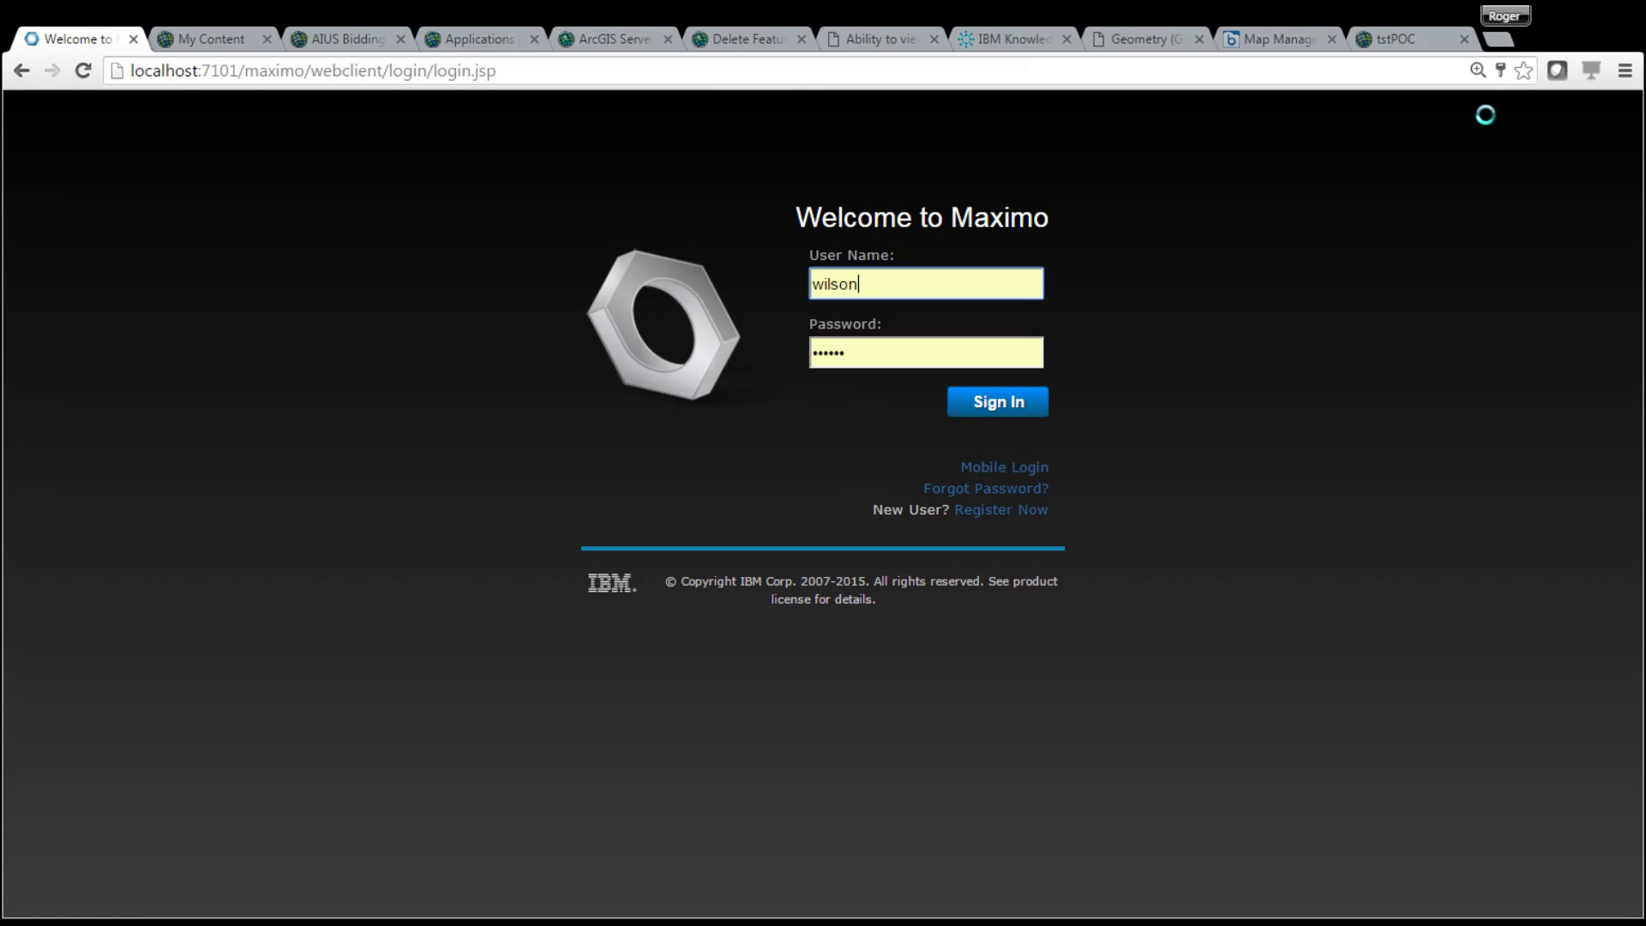
click(1000, 410)
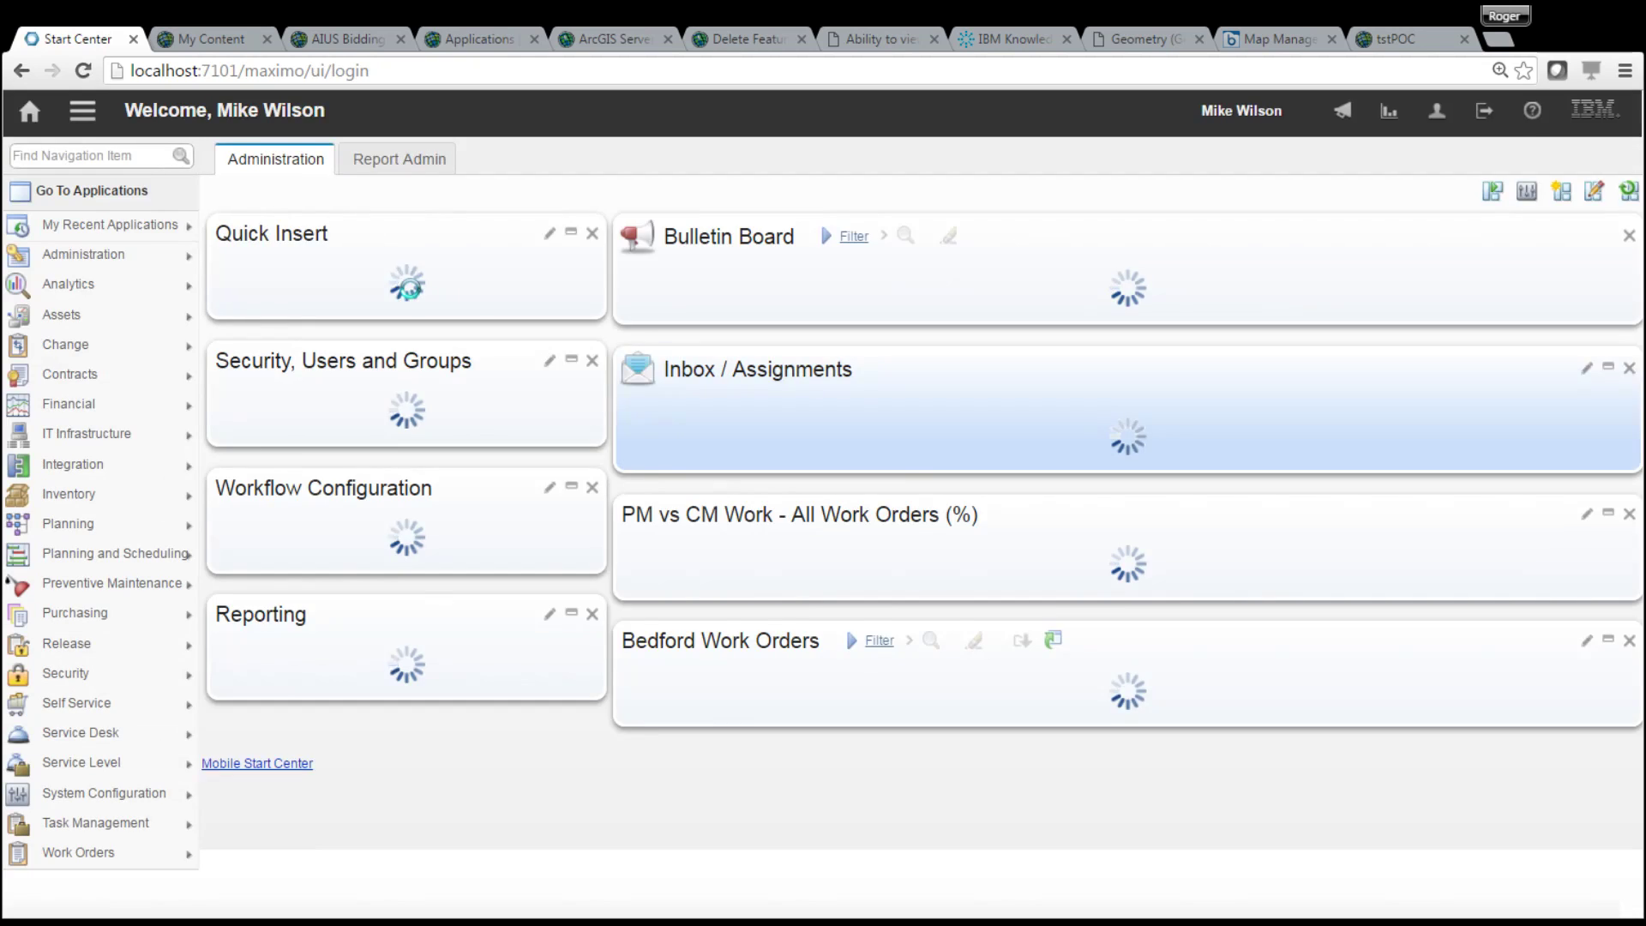
Open record LOCTEST1 in the Locations application and display its map
click(83, 109)
mouse_move(180, 139)
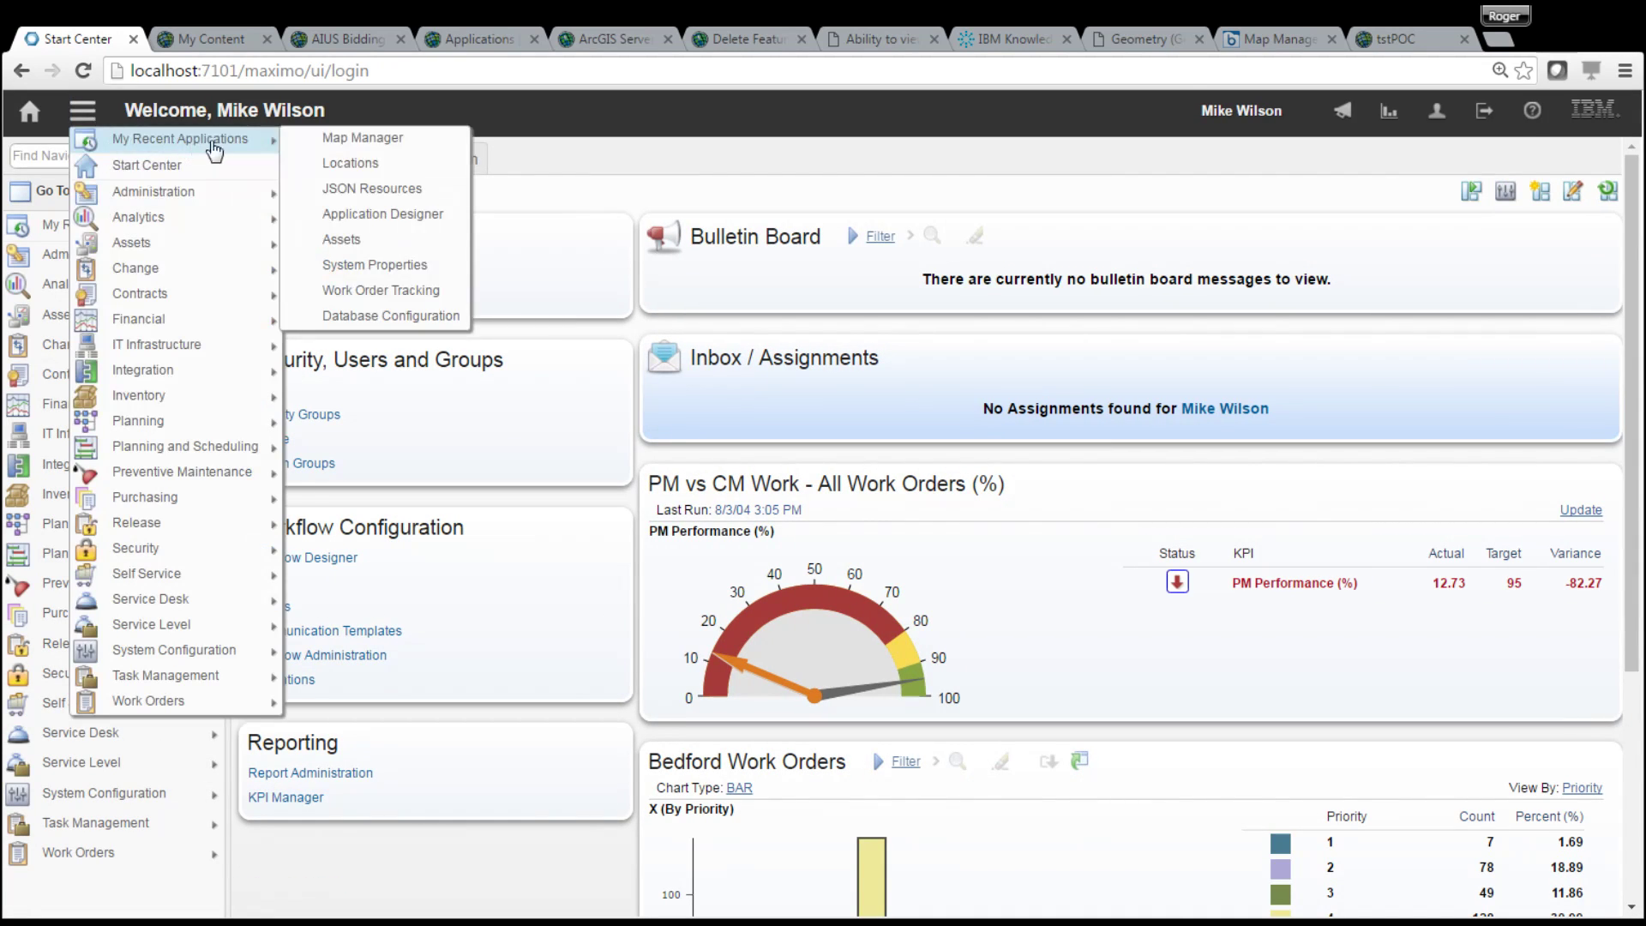
click(399, 165)
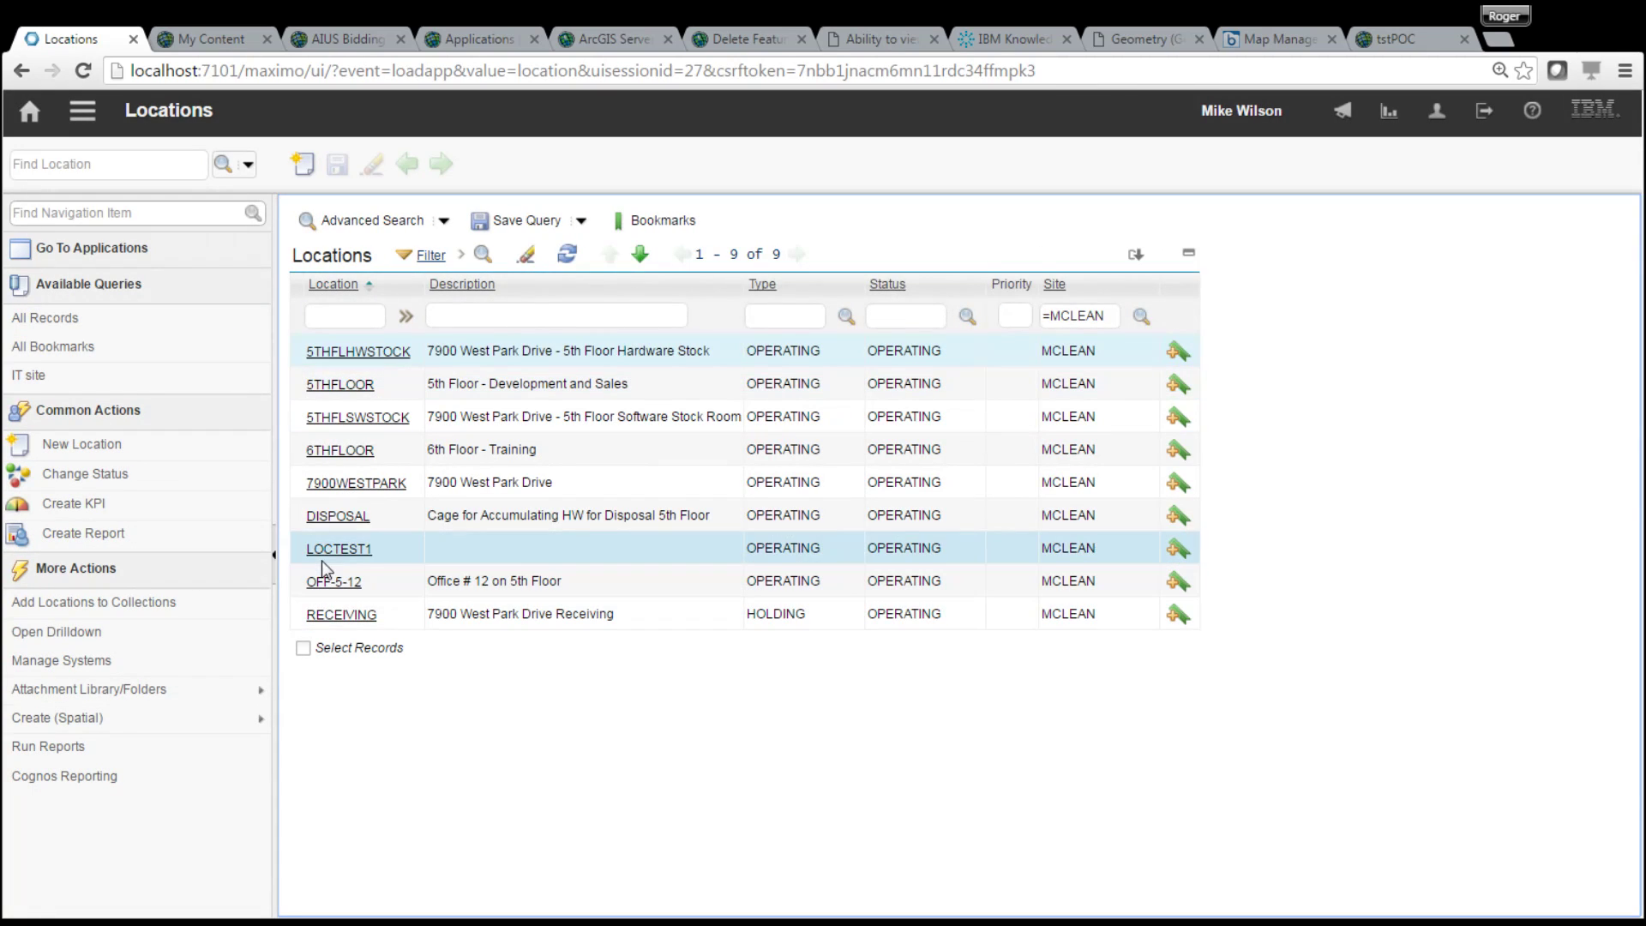
click(326, 553)
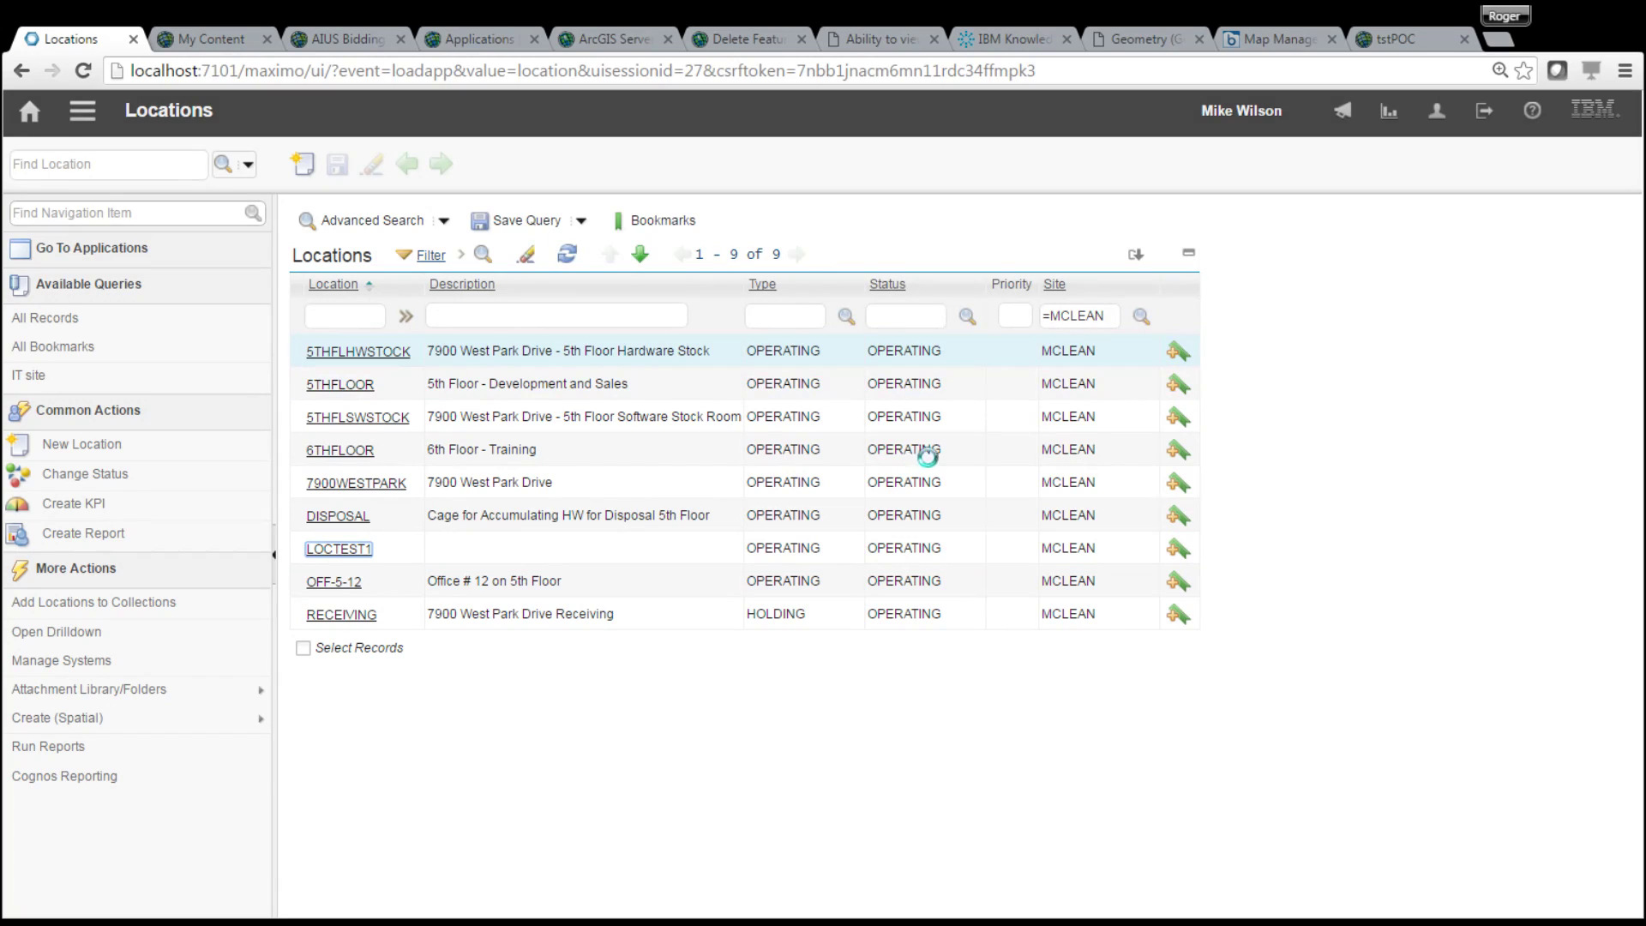
click(1039, 215)
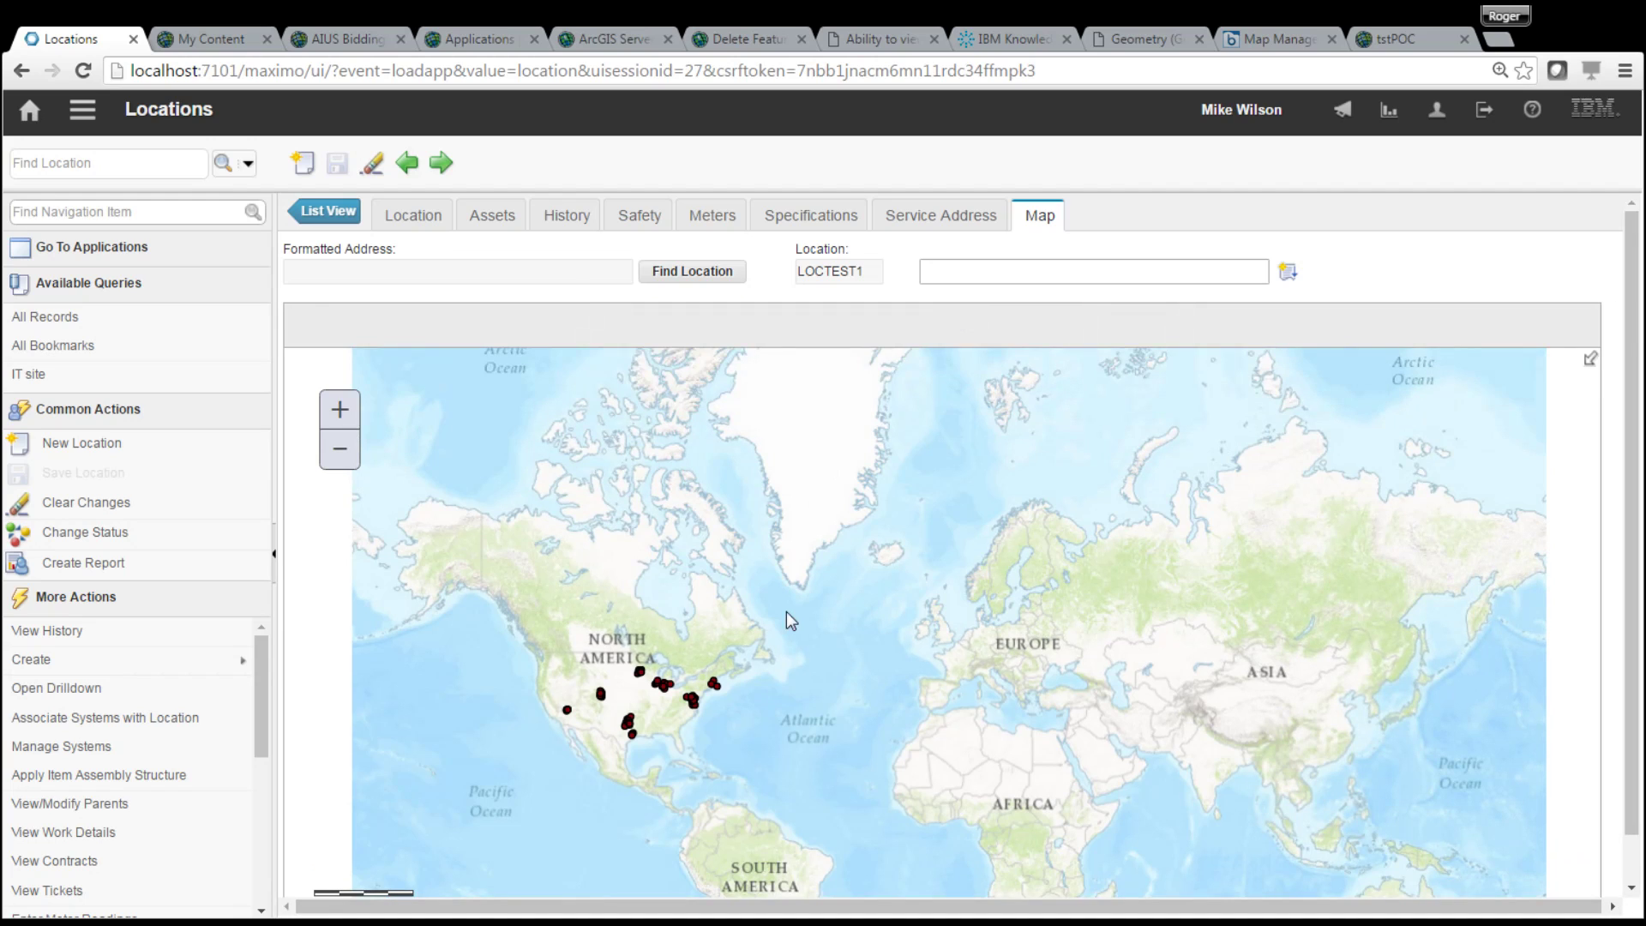
Identify the airport at Lebanon, New Hampshire, read its OBJECTID in the enlarged Airports popup, and close the popup
drag(409, 728, 679, 777)
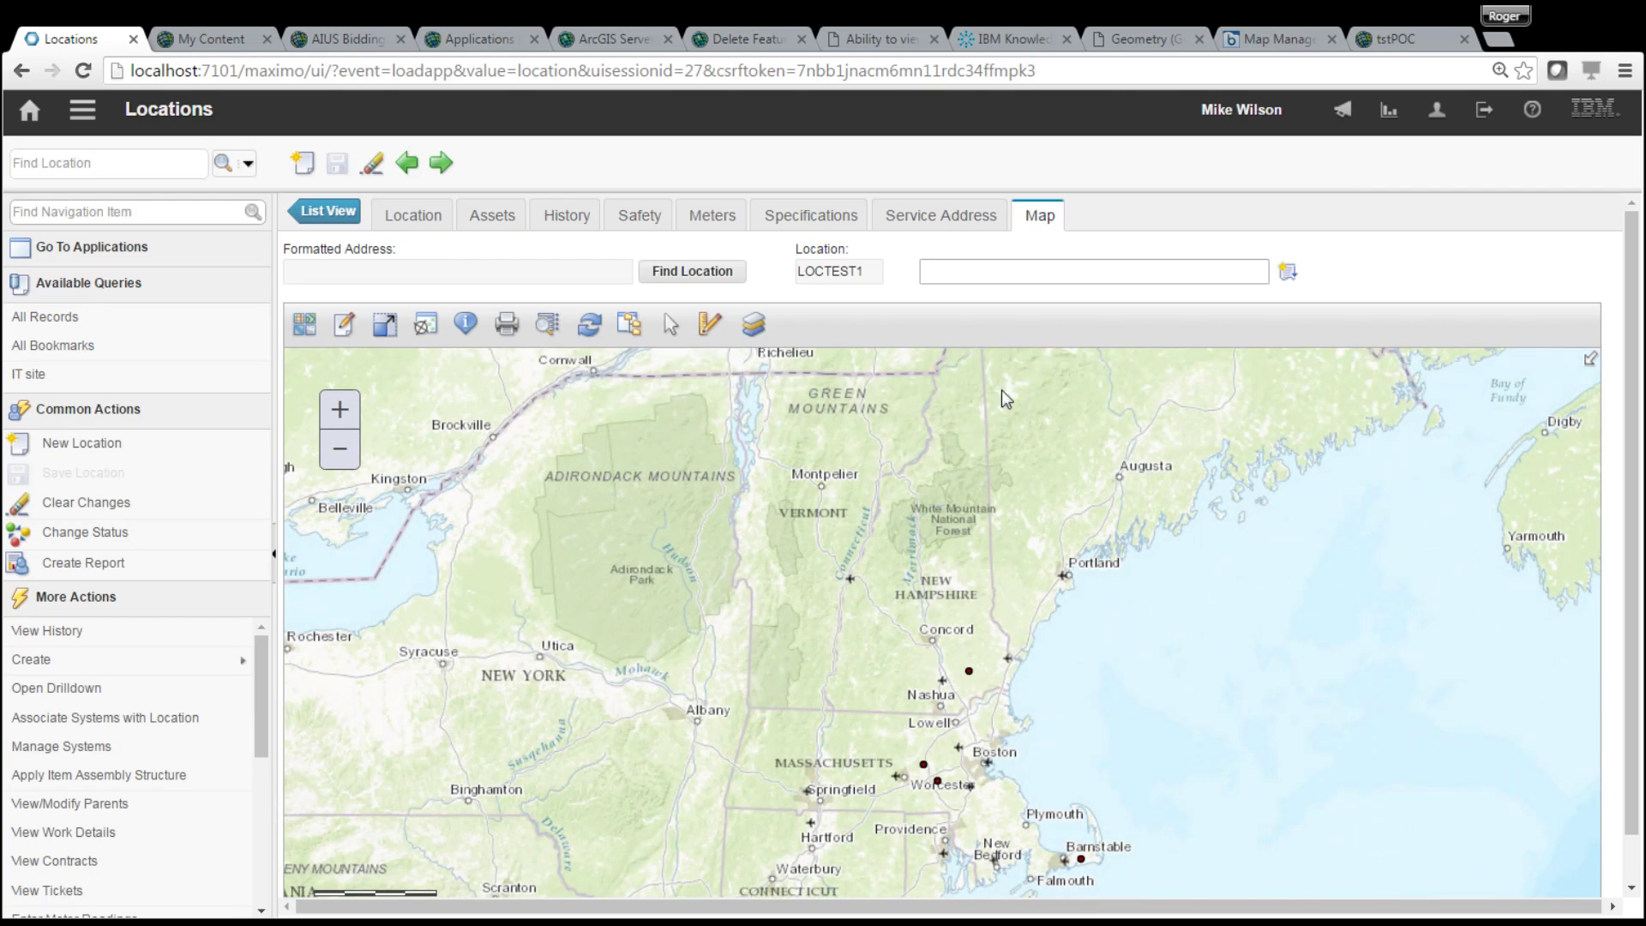
click(465, 327)
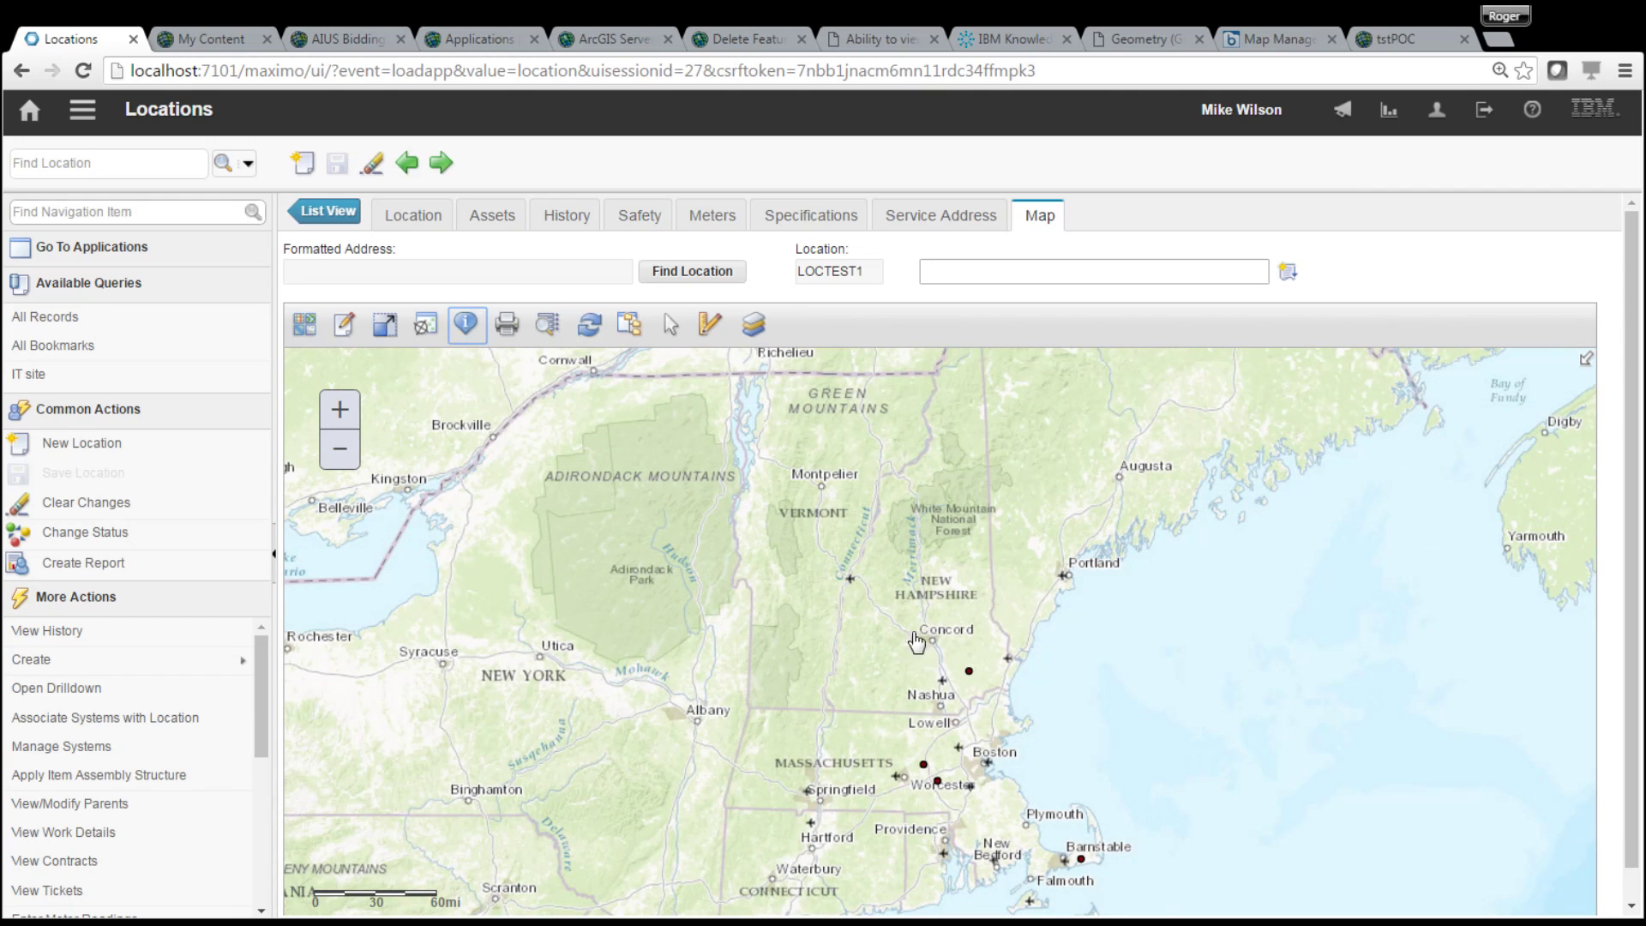
click(850, 580)
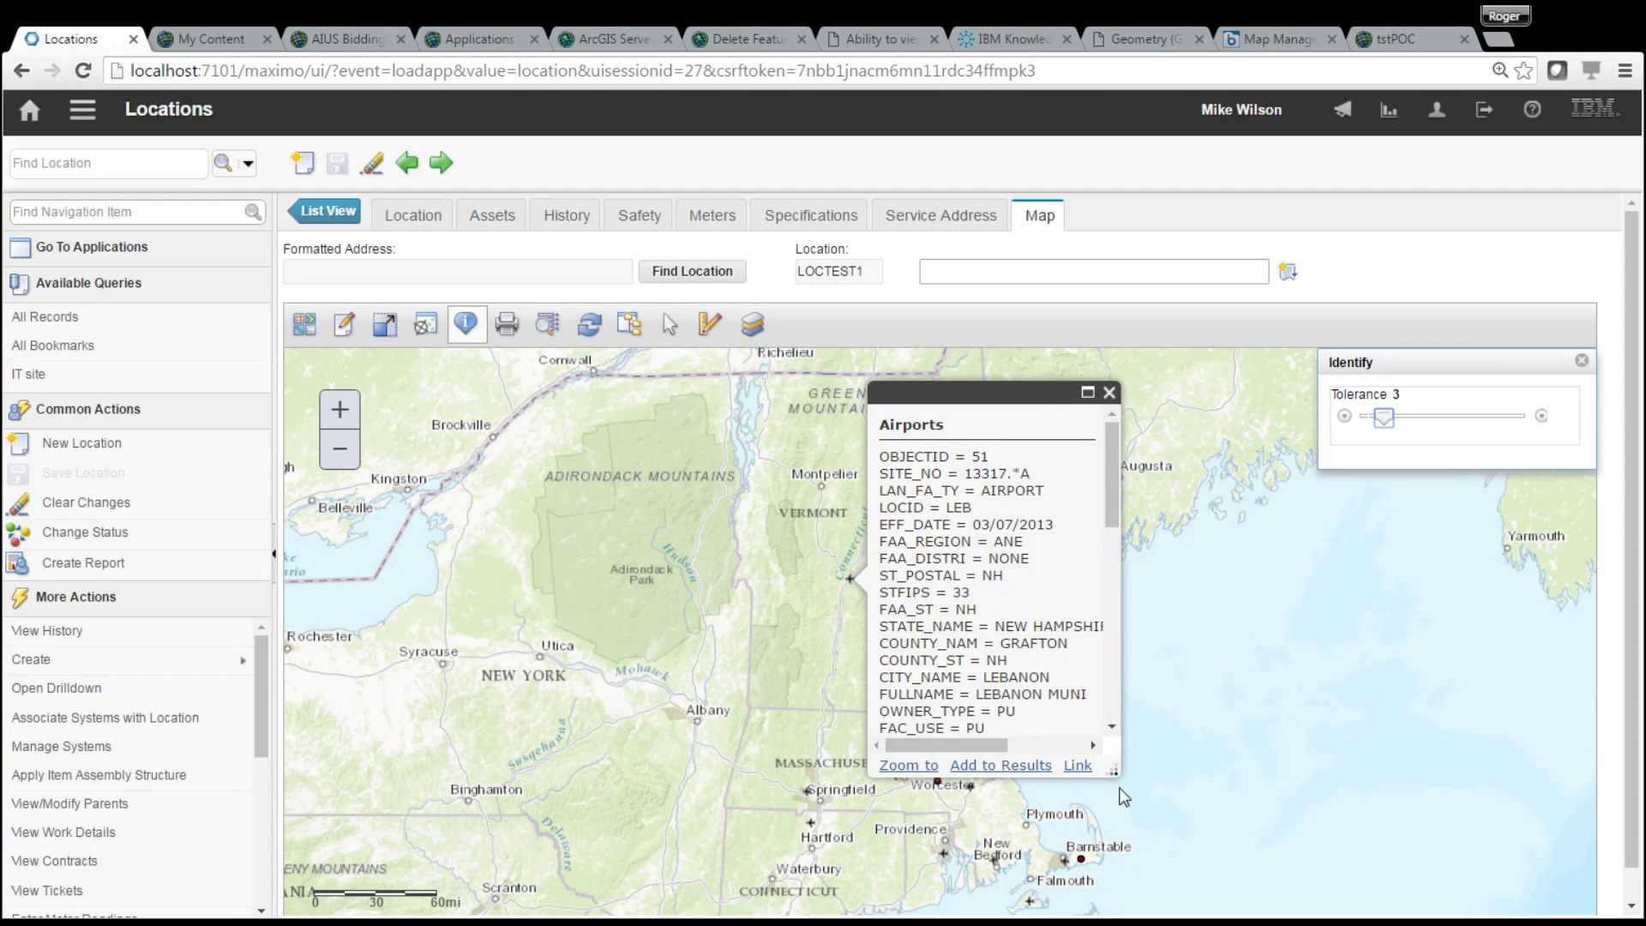
drag(1218, 802, 1220, 802)
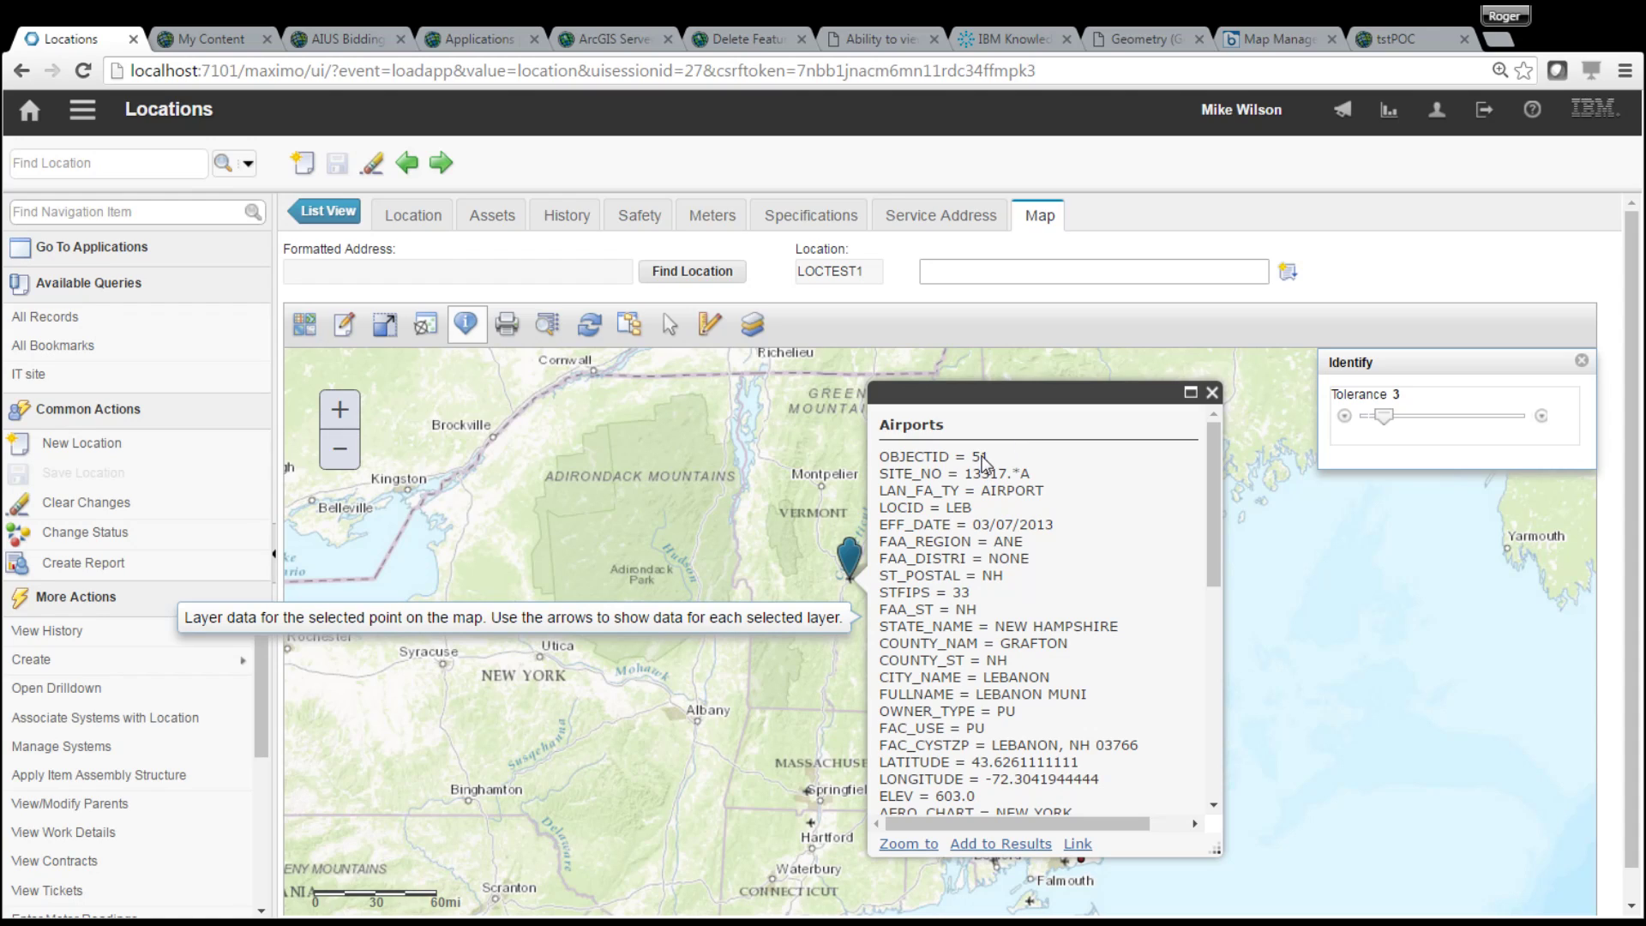
click(1213, 395)
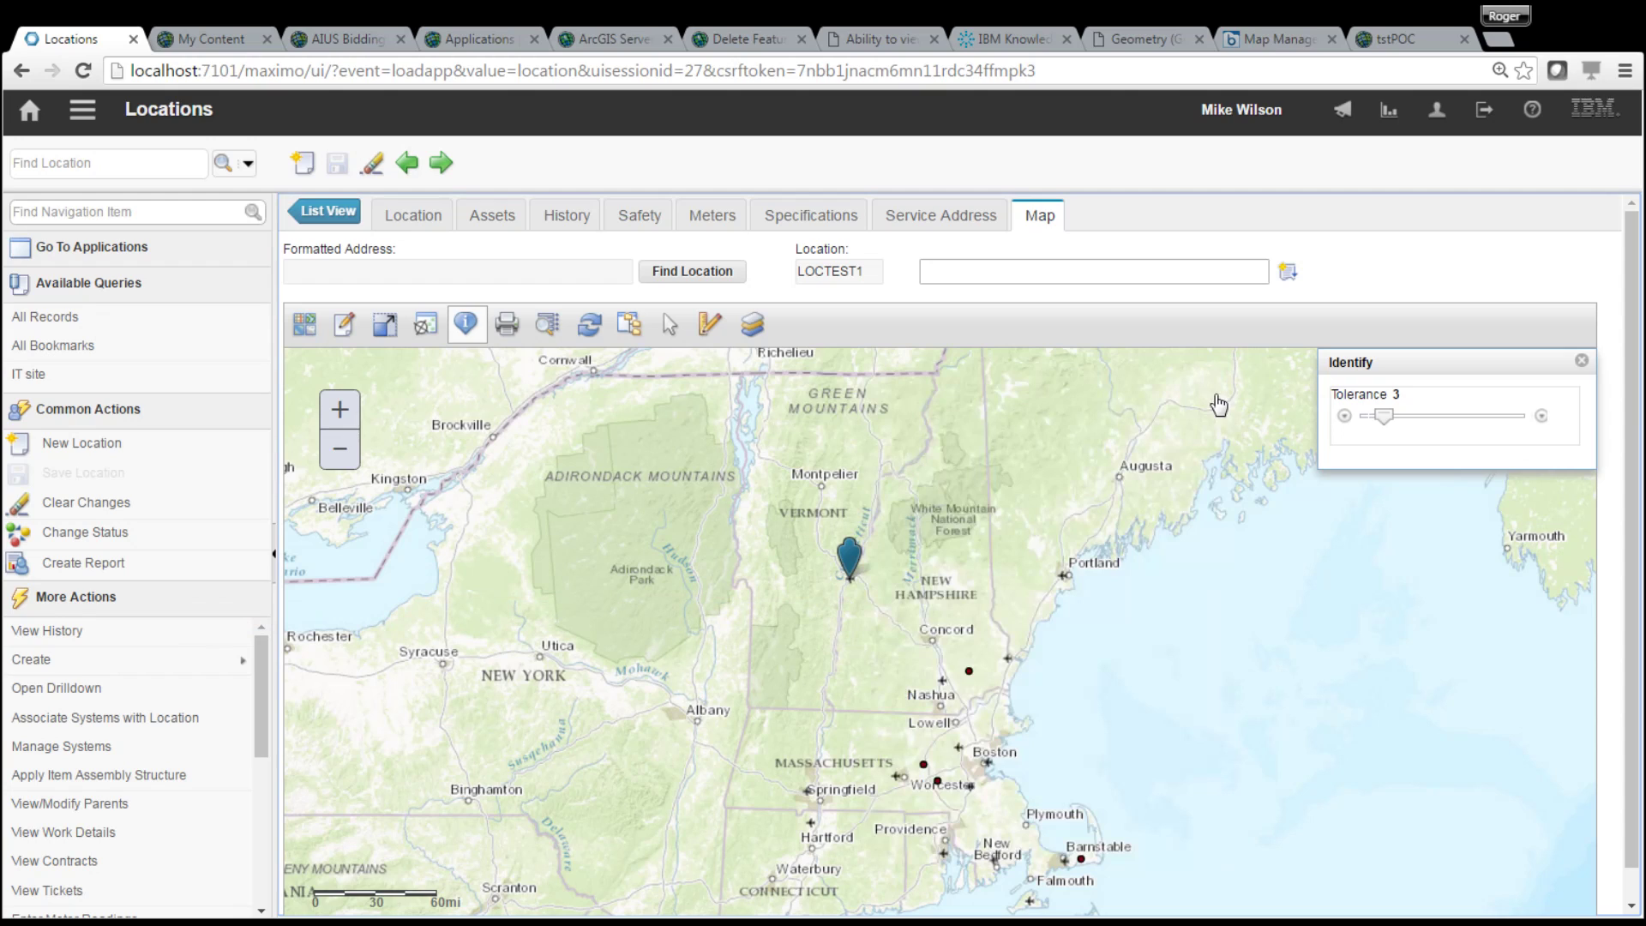
Set LOCTEST1's description to 51 in its main location details and save the record
click(414, 214)
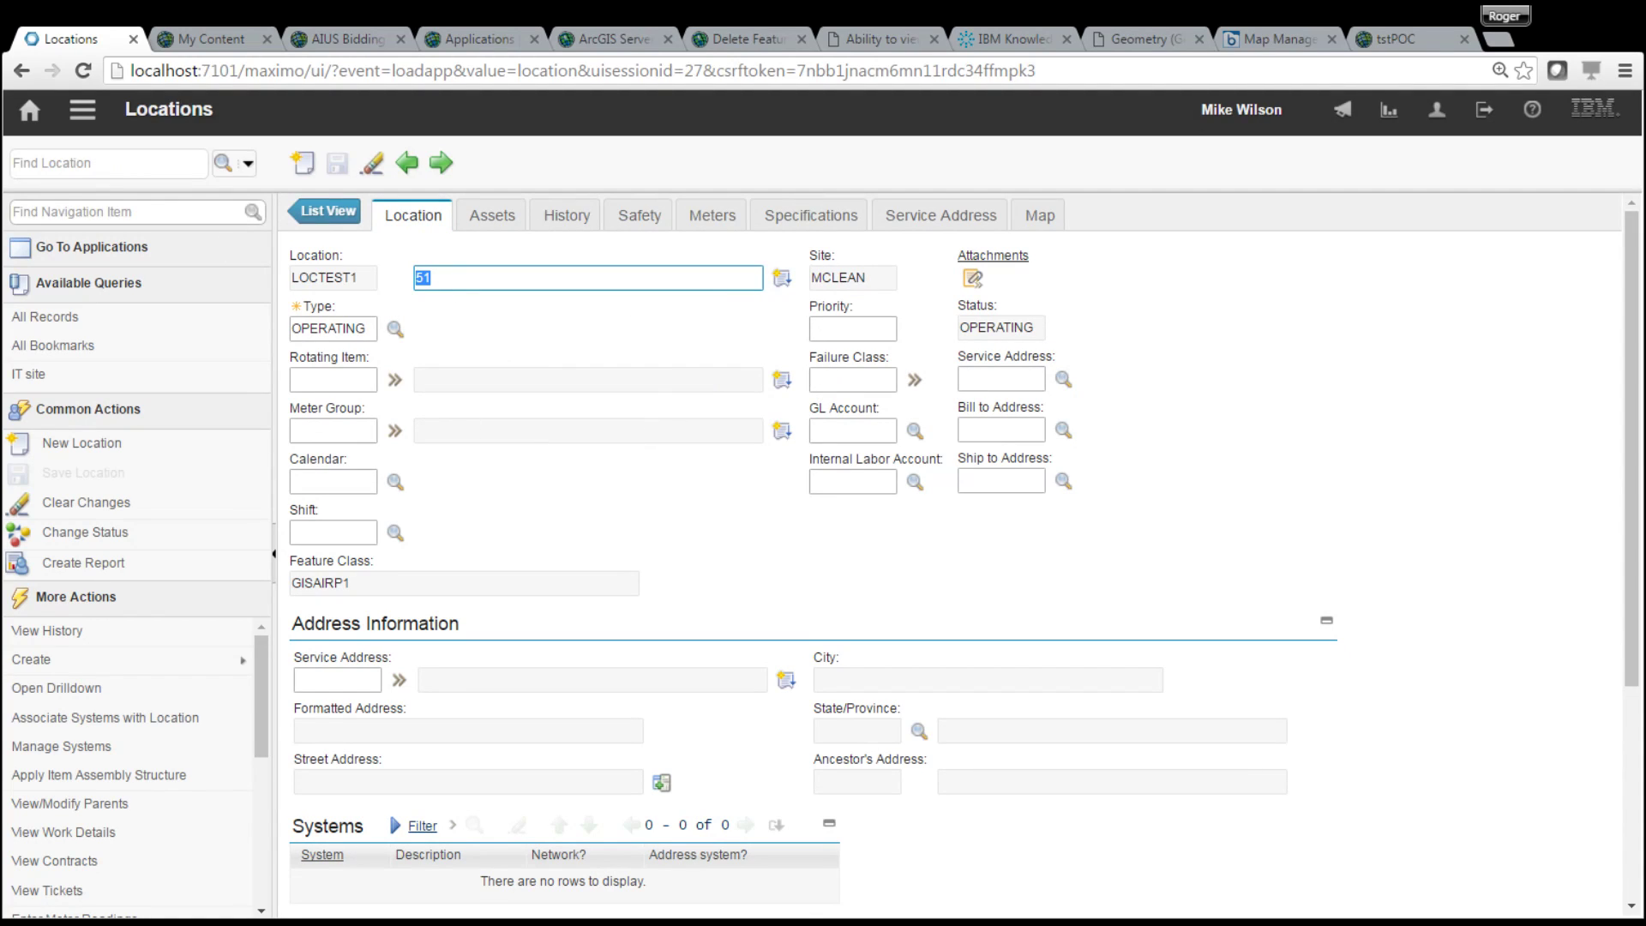
Reload the Locations application, reopen record LOCTEST1 and display its map
click(82, 109)
mouse_move(230, 146)
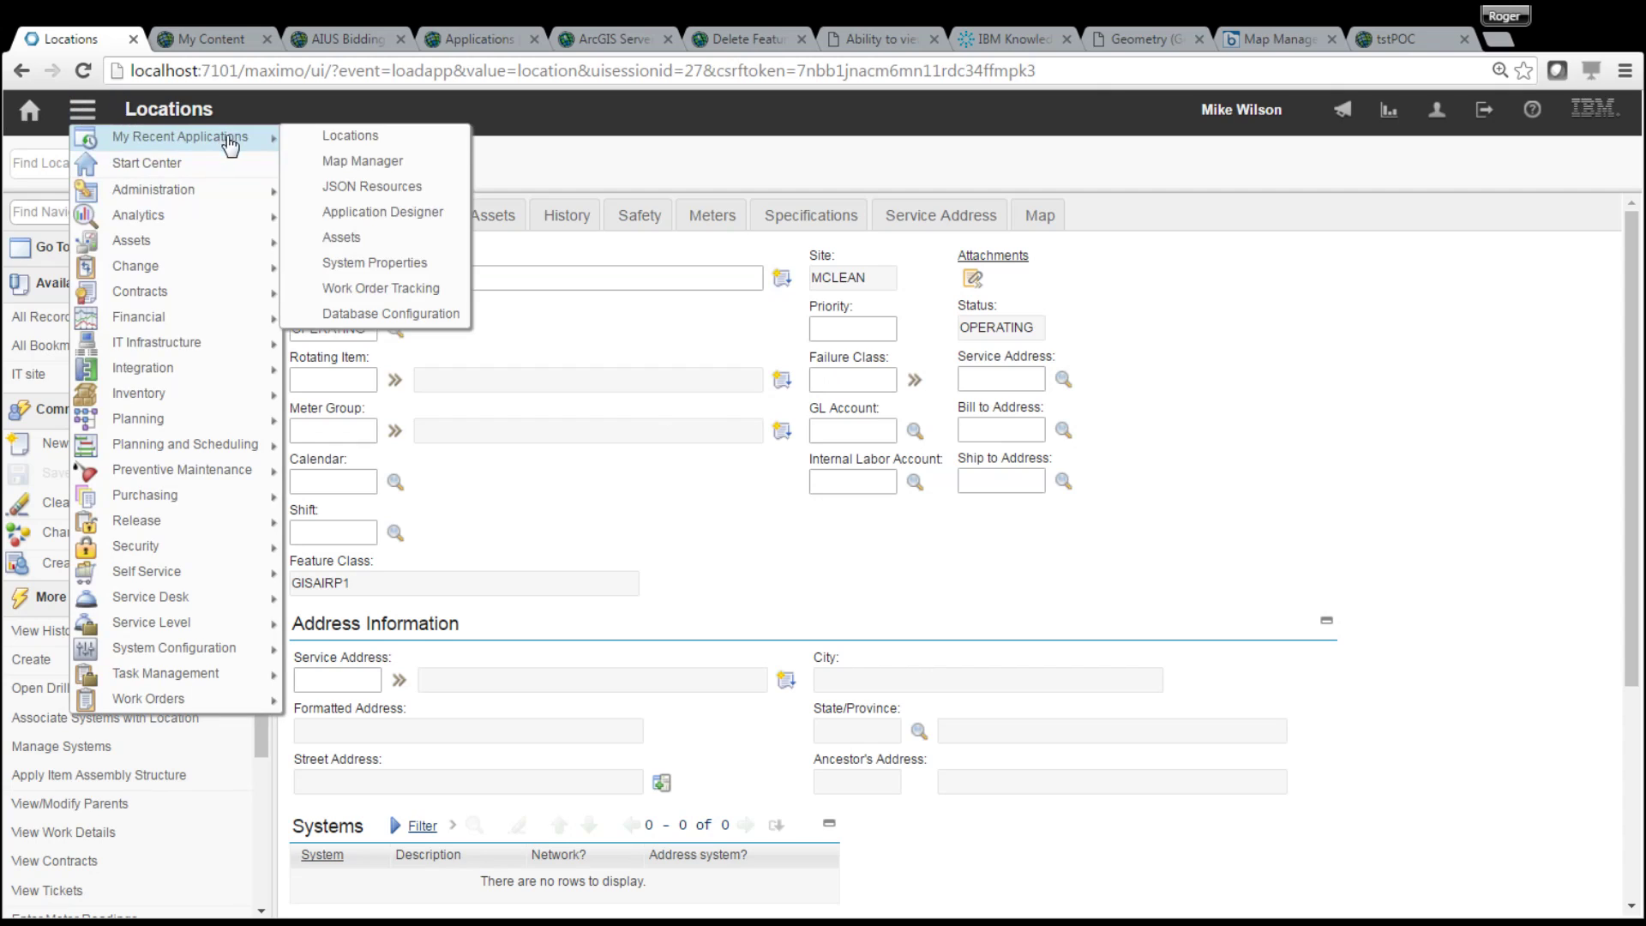
click(347, 136)
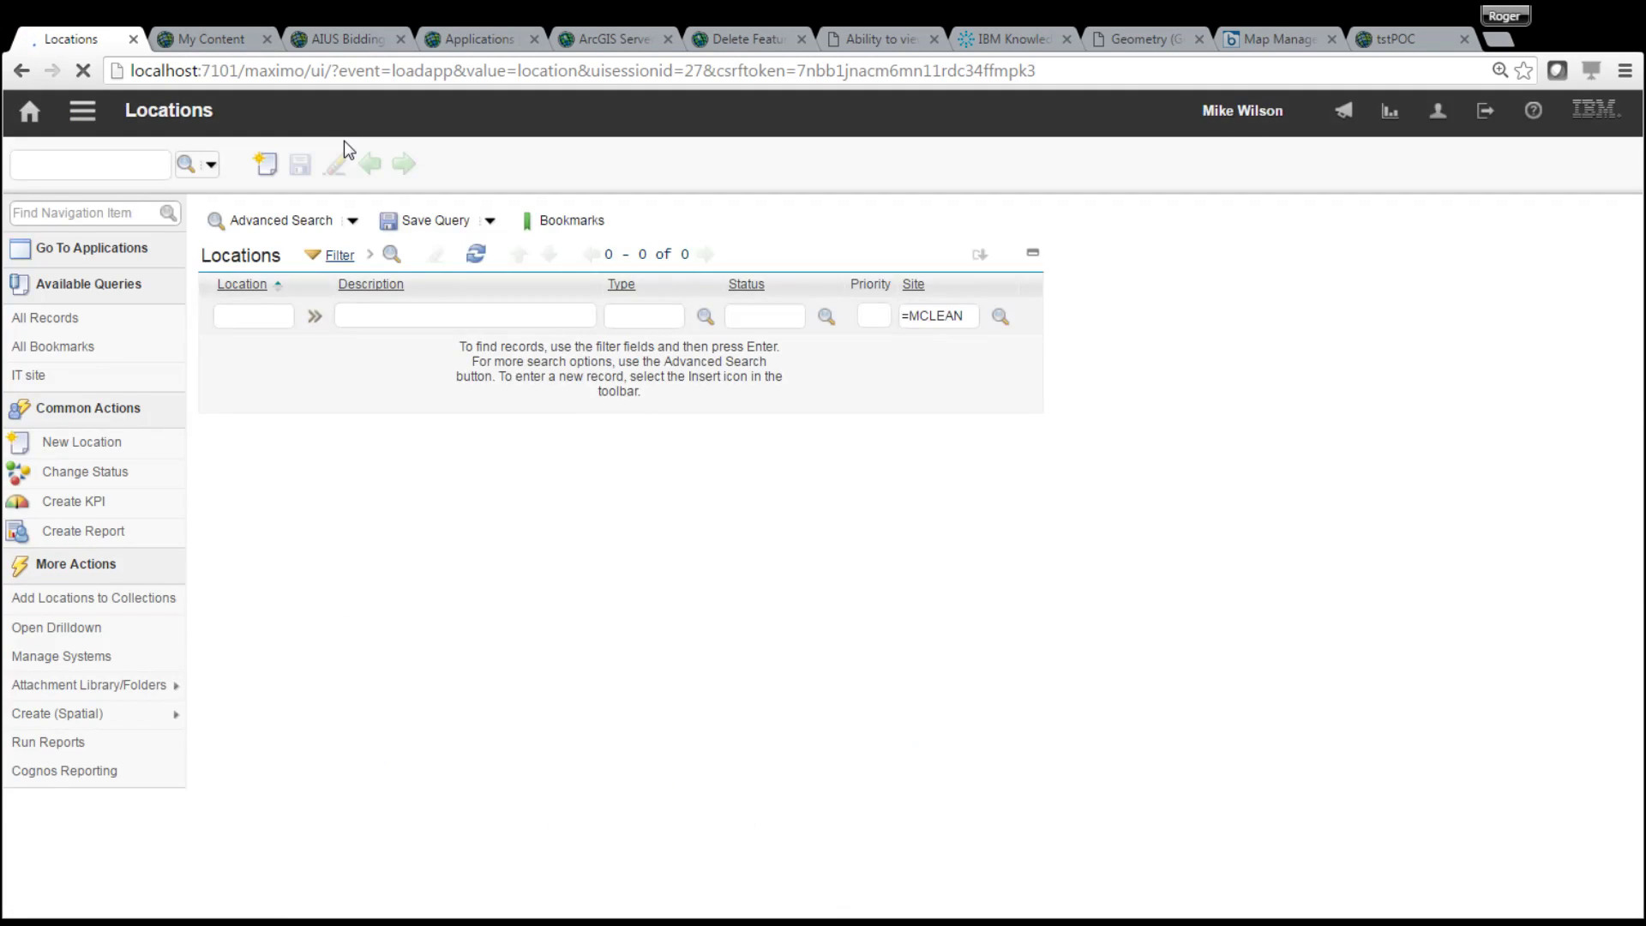
key(Return)
click(339, 353)
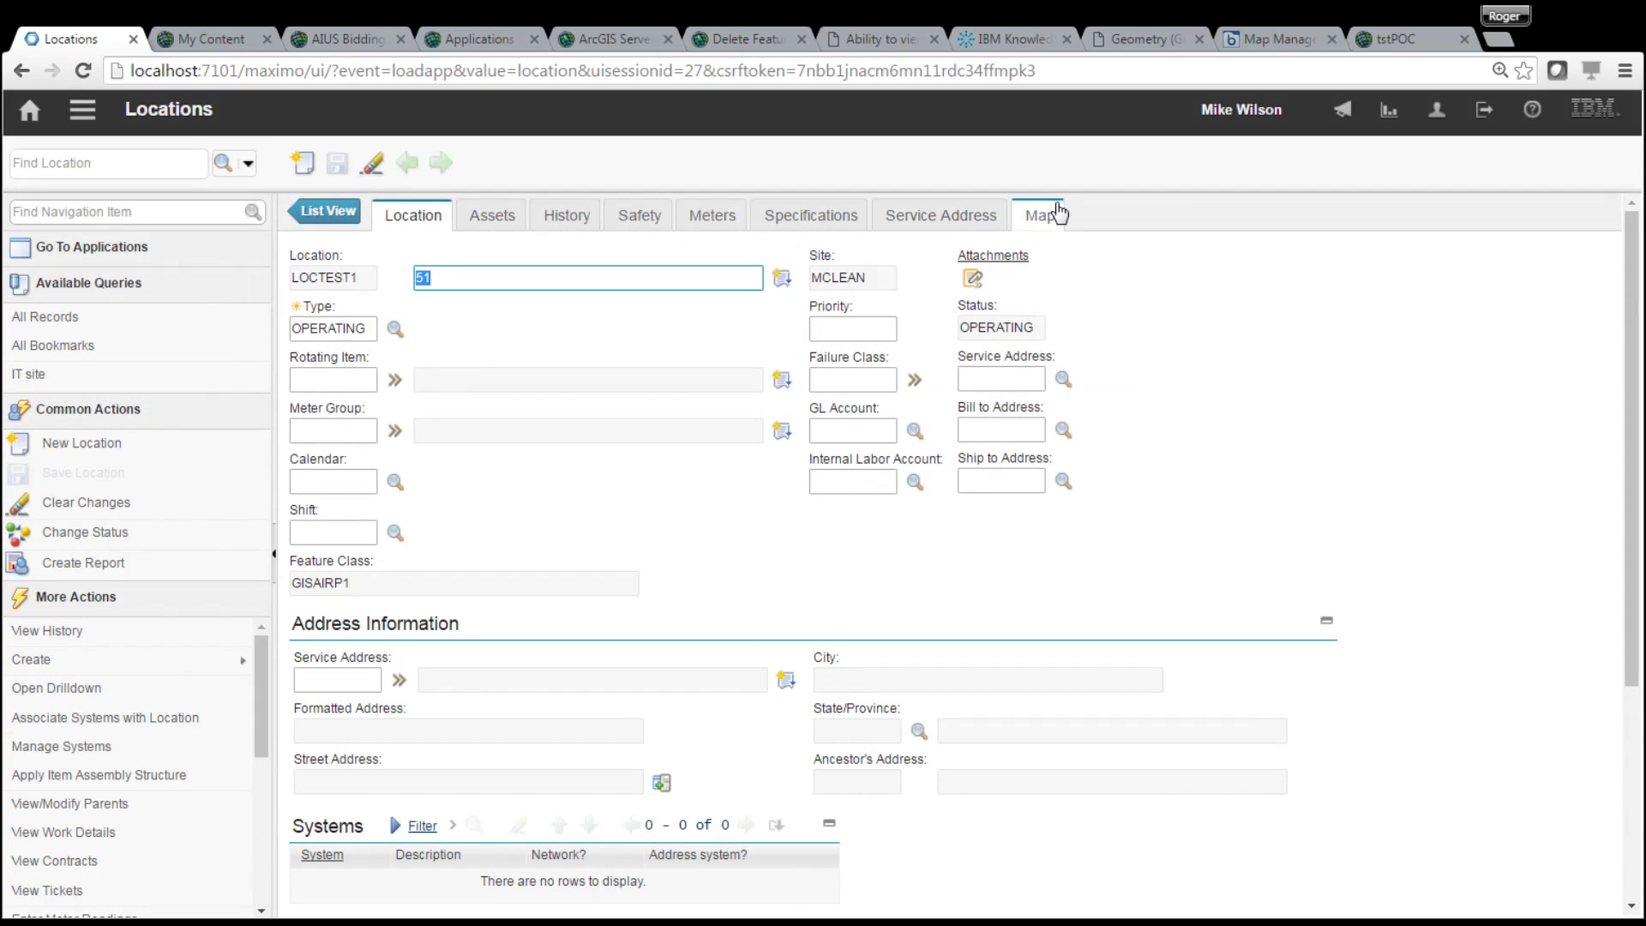
click(1040, 218)
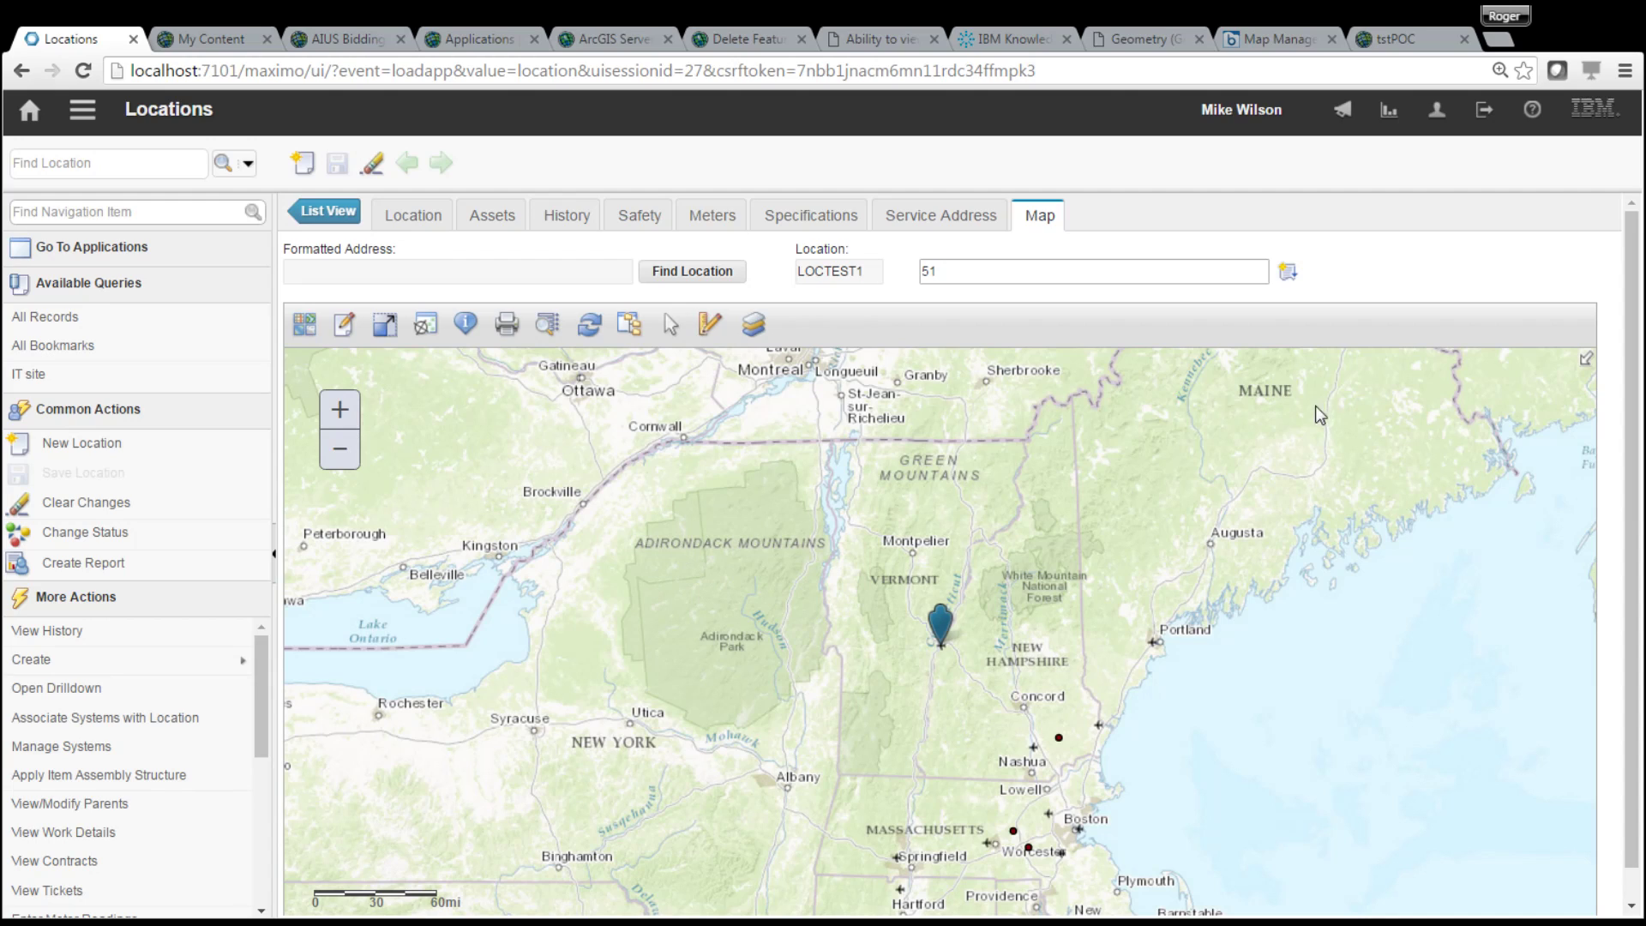
Examine the map's layer list with the defaultBasemap entry expanded, and close it
click(752, 324)
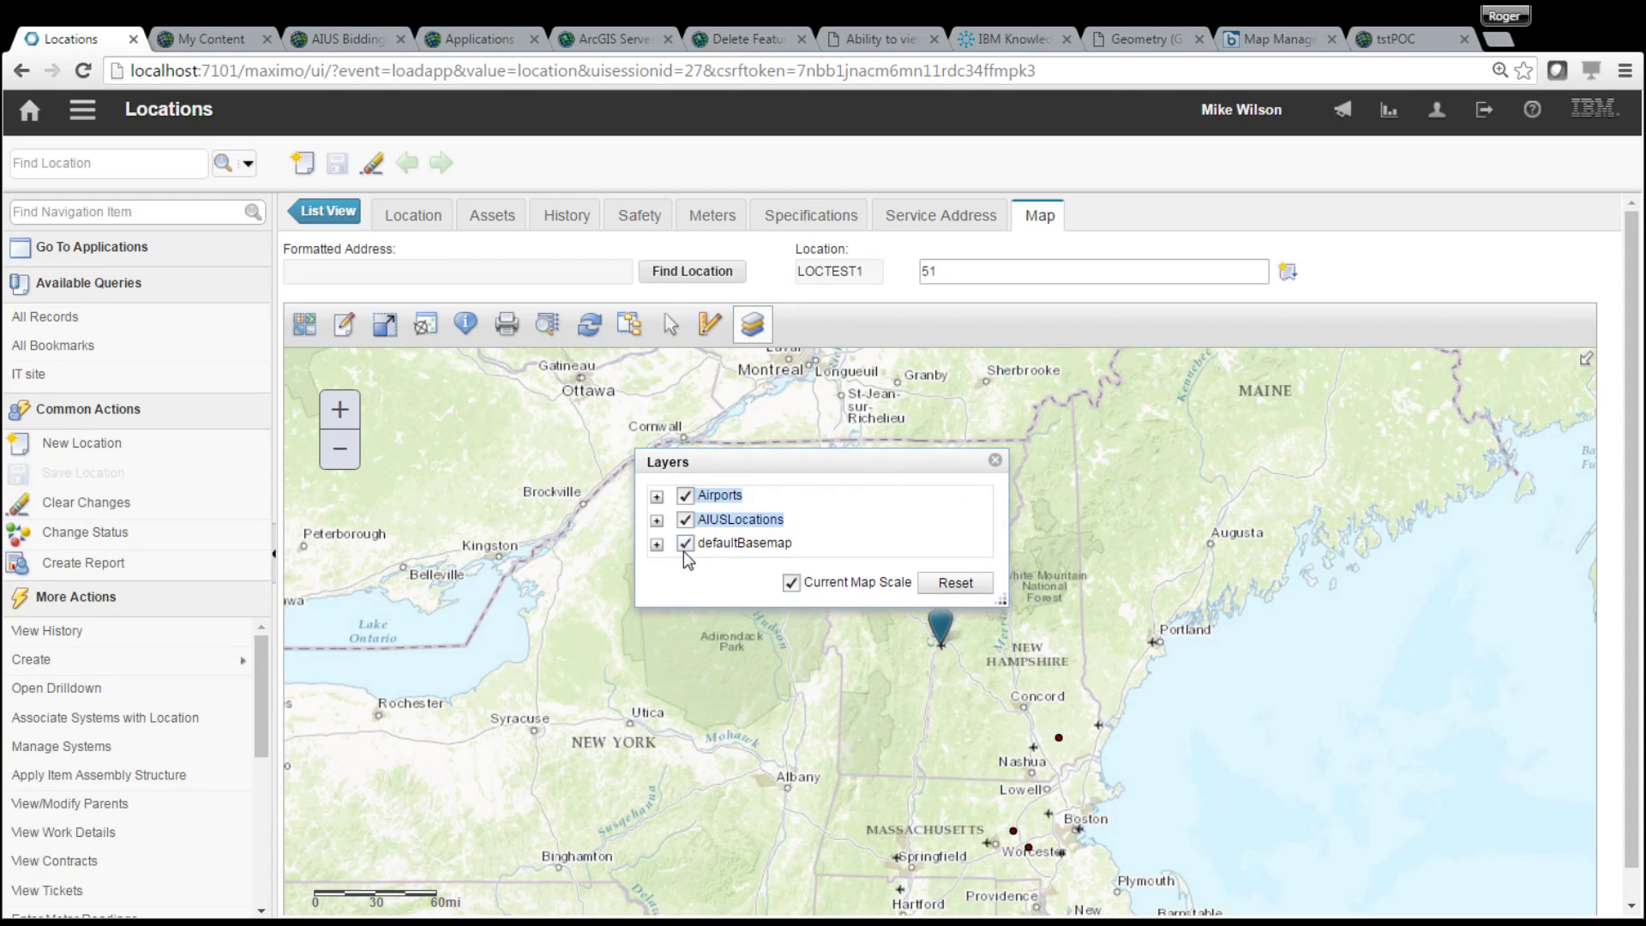
click(656, 549)
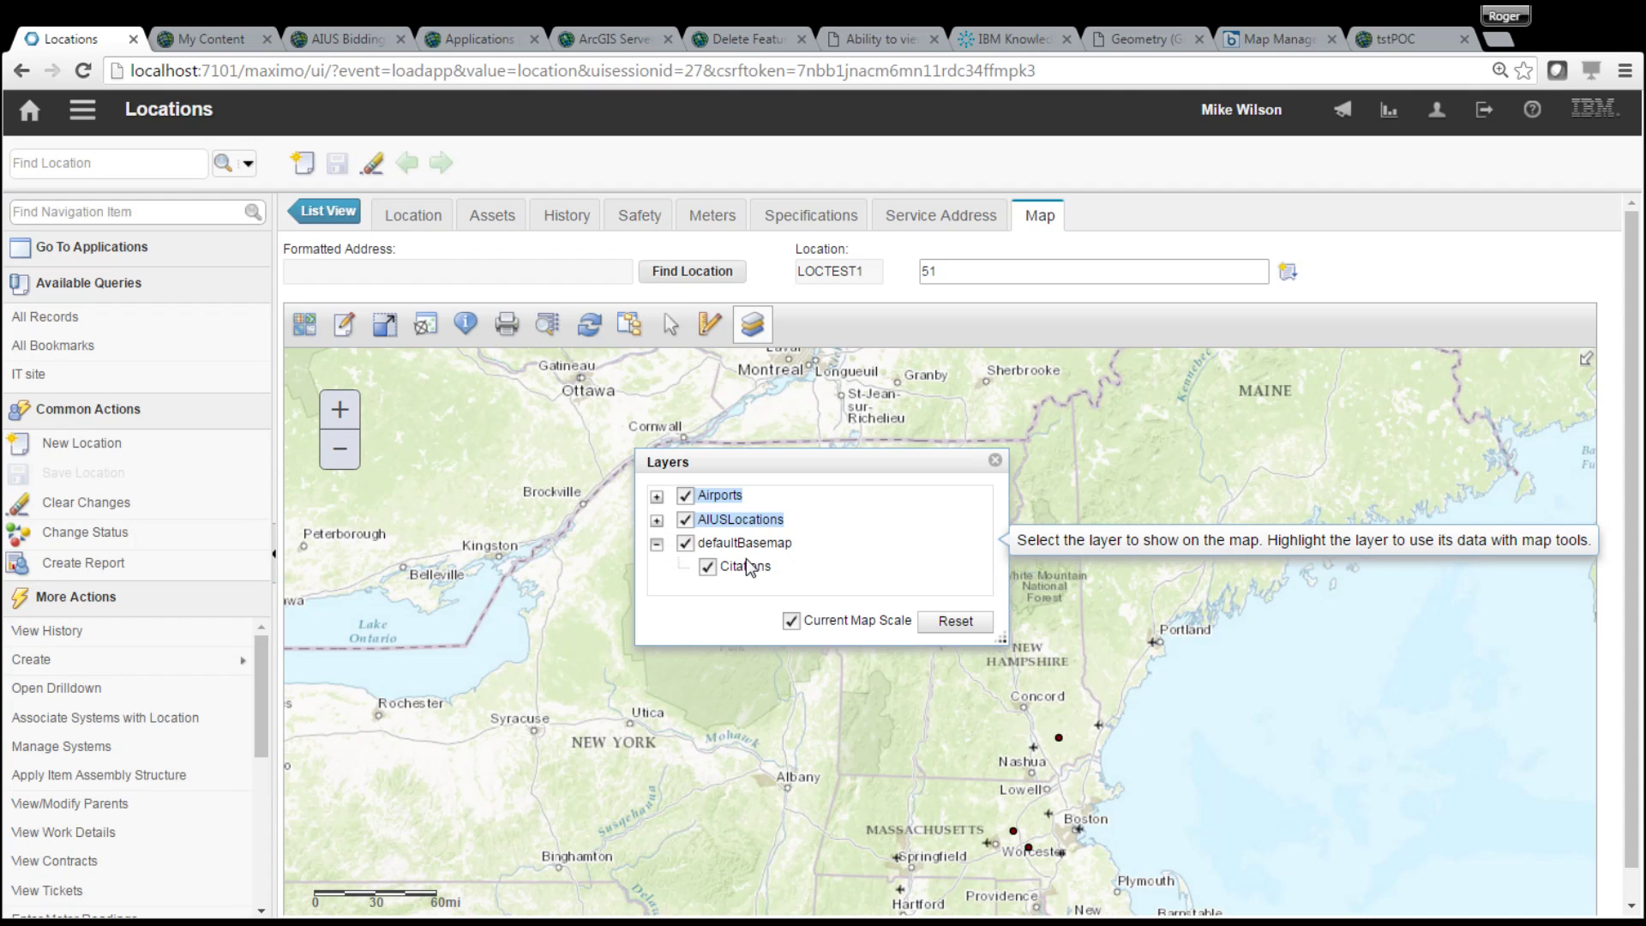
click(995, 461)
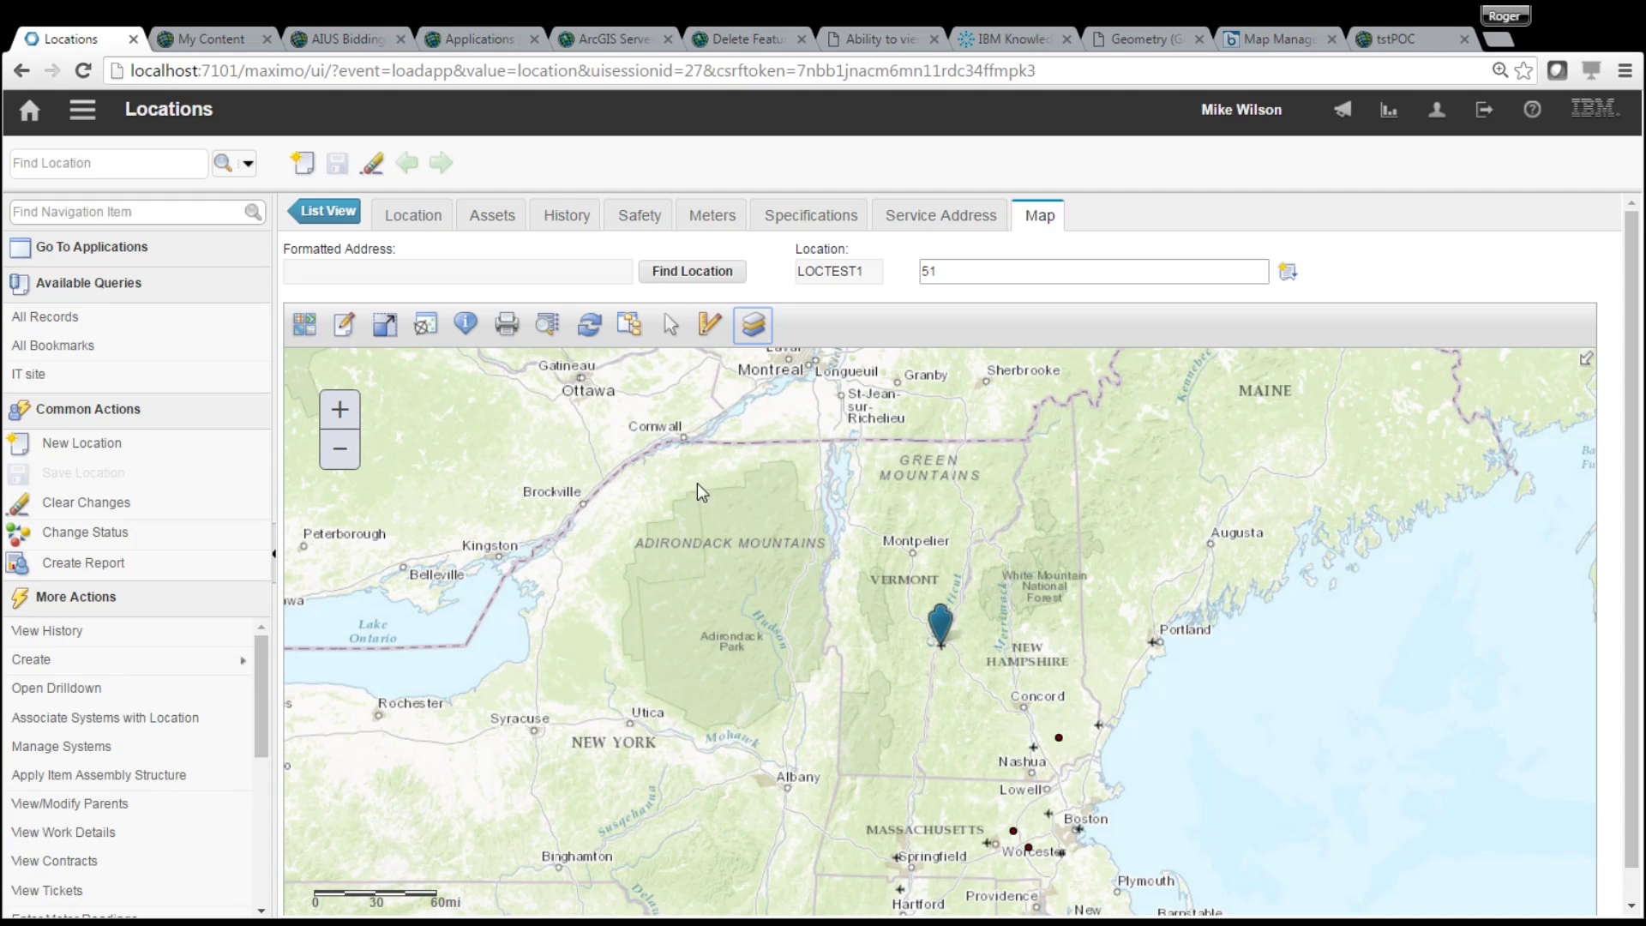
Switch to the Map Manager application and review WEBMAP1's Web Map Configuration and Map Security sections
click(82, 124)
mouse_move(249, 144)
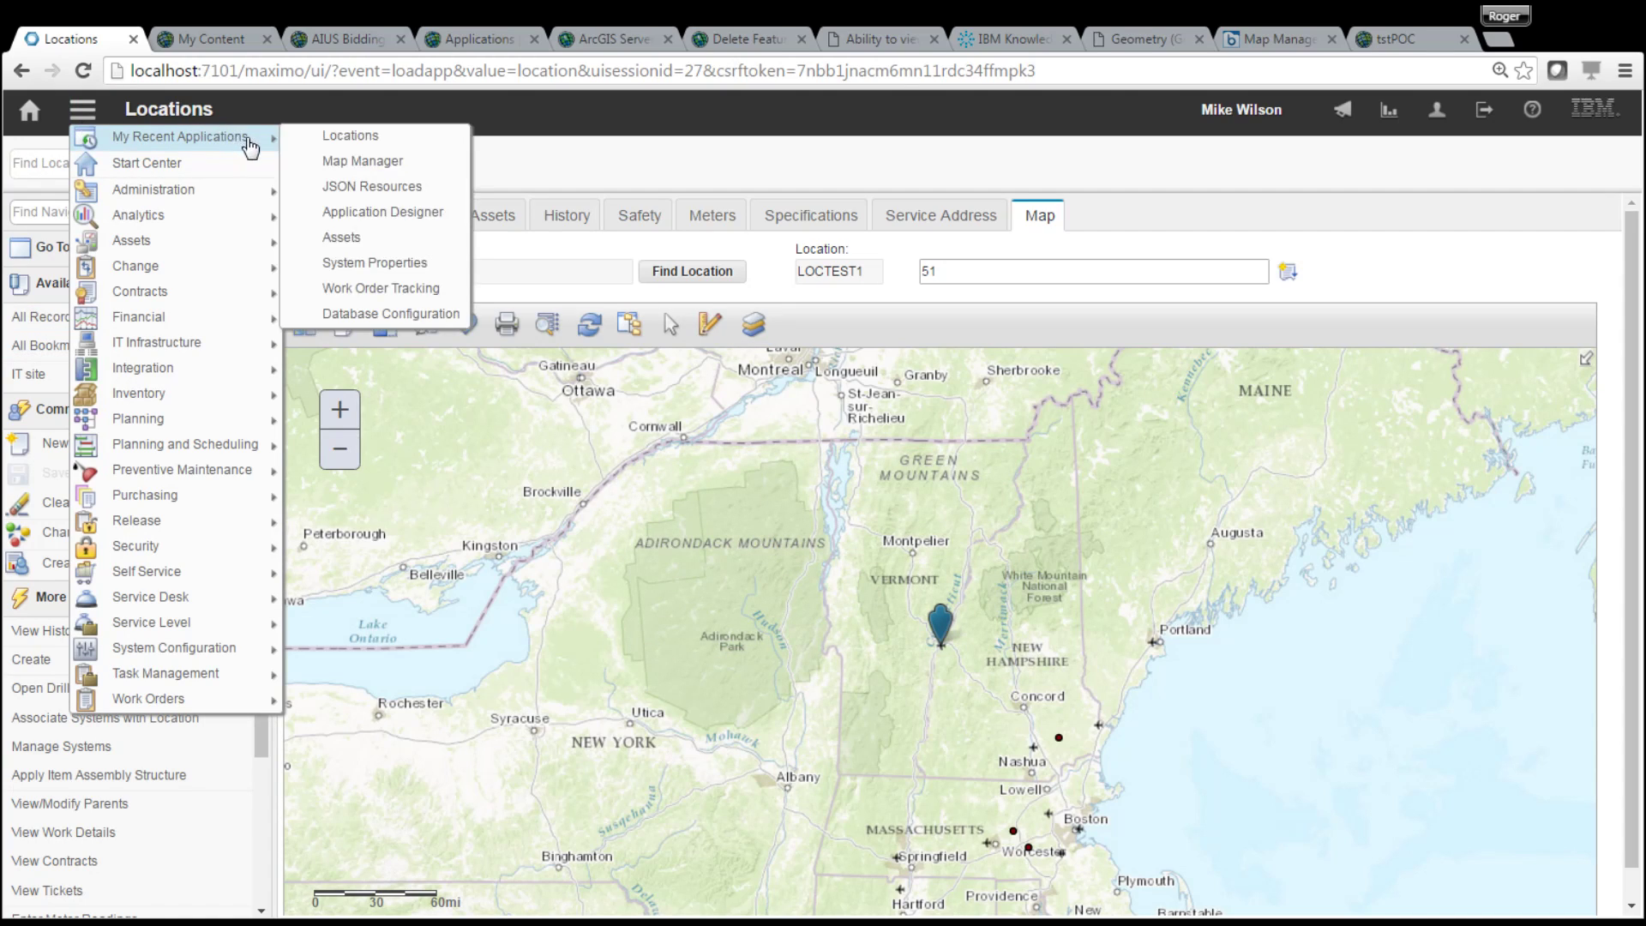
click(423, 162)
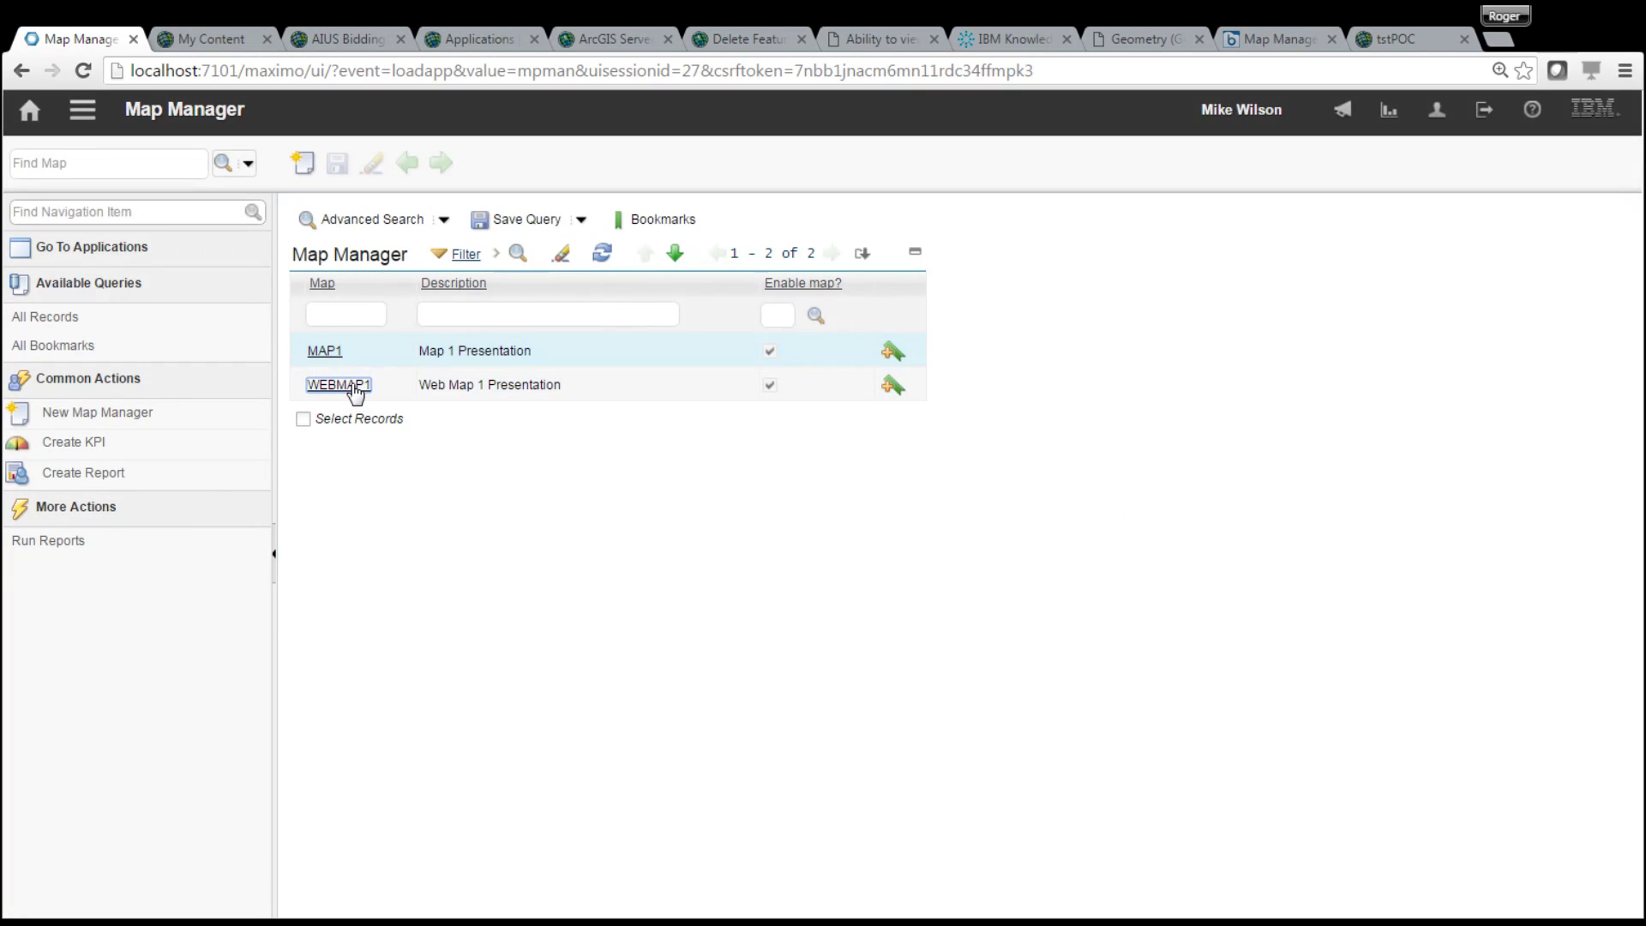
click(339, 384)
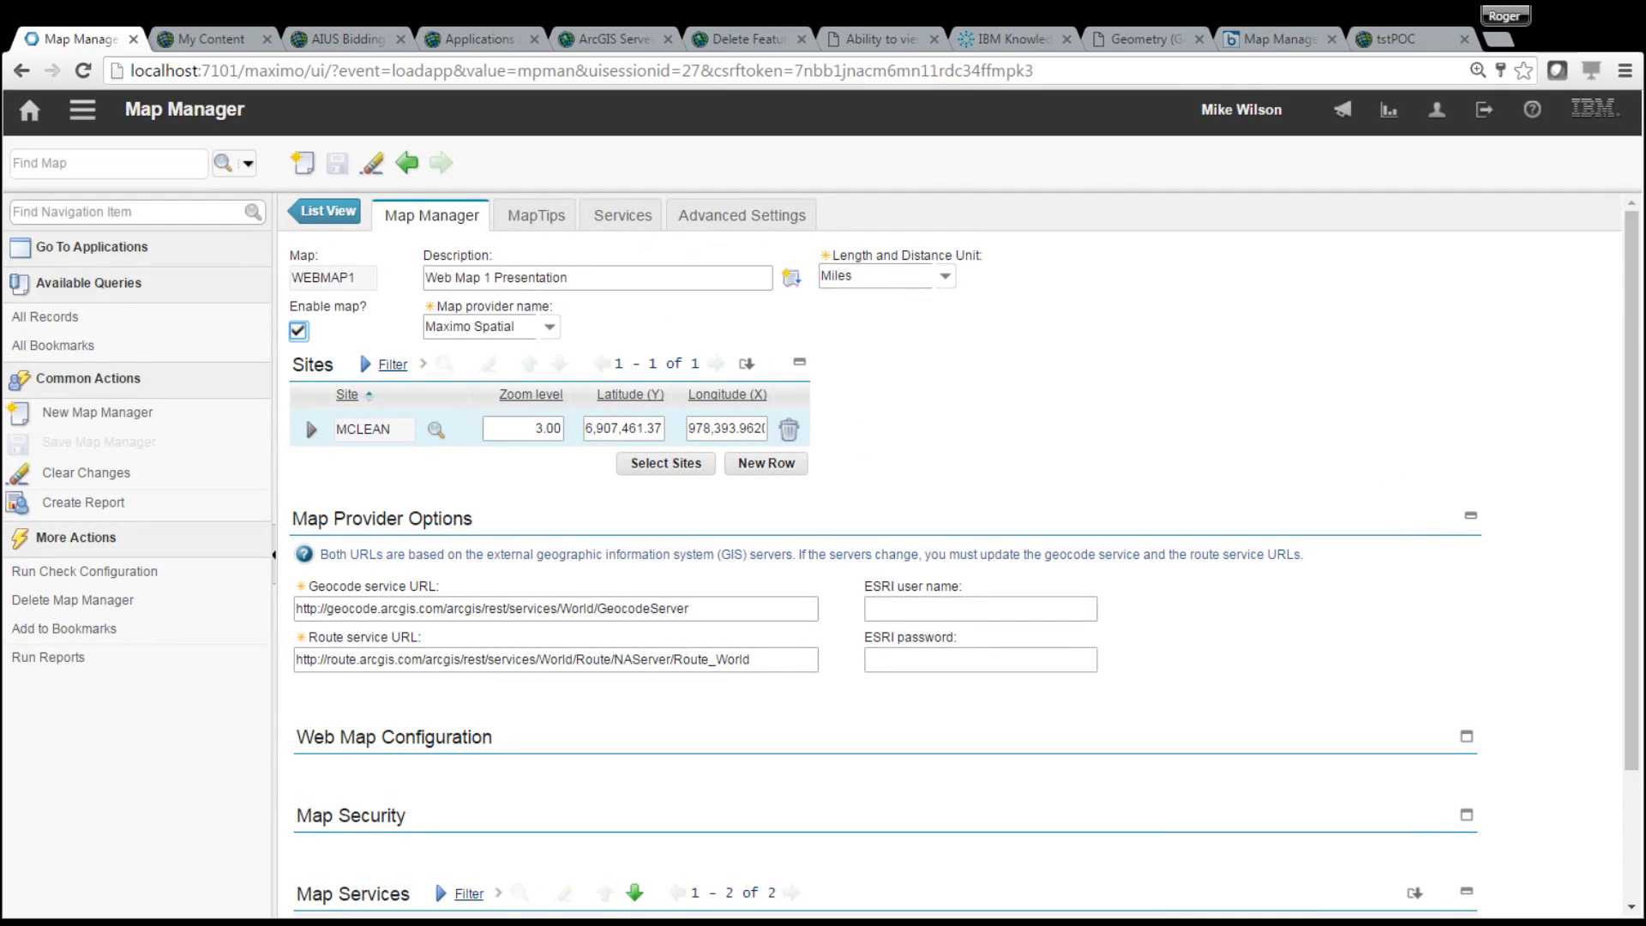
drag(1628, 706, 1628, 834)
click(1467, 573)
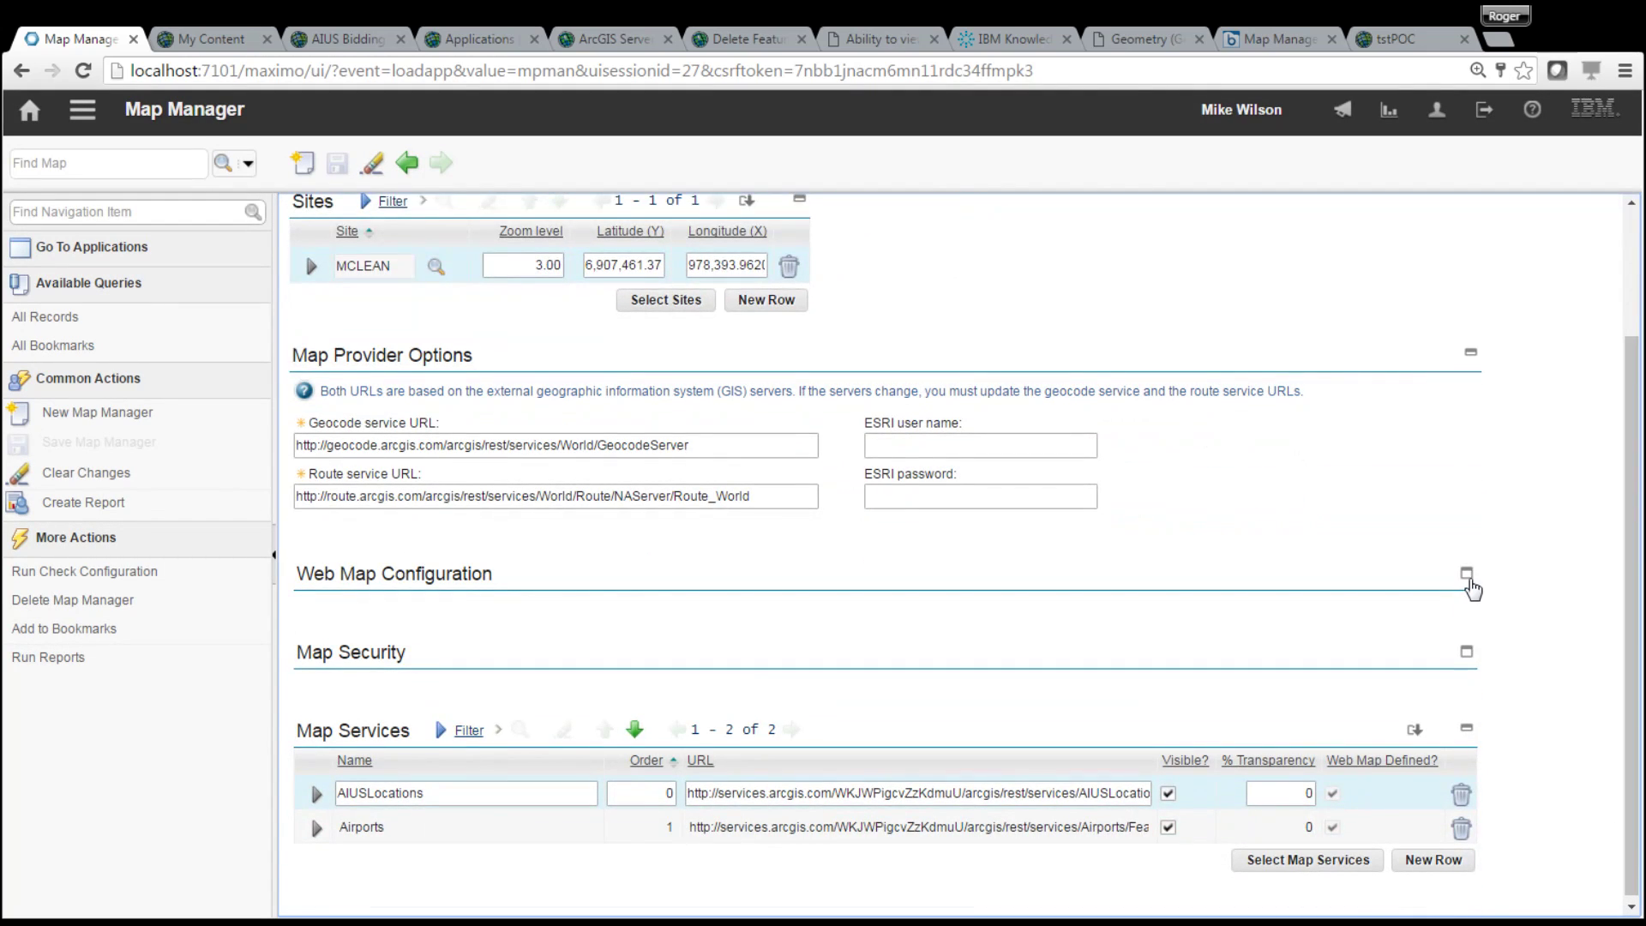
drag(1629, 621, 1629, 765)
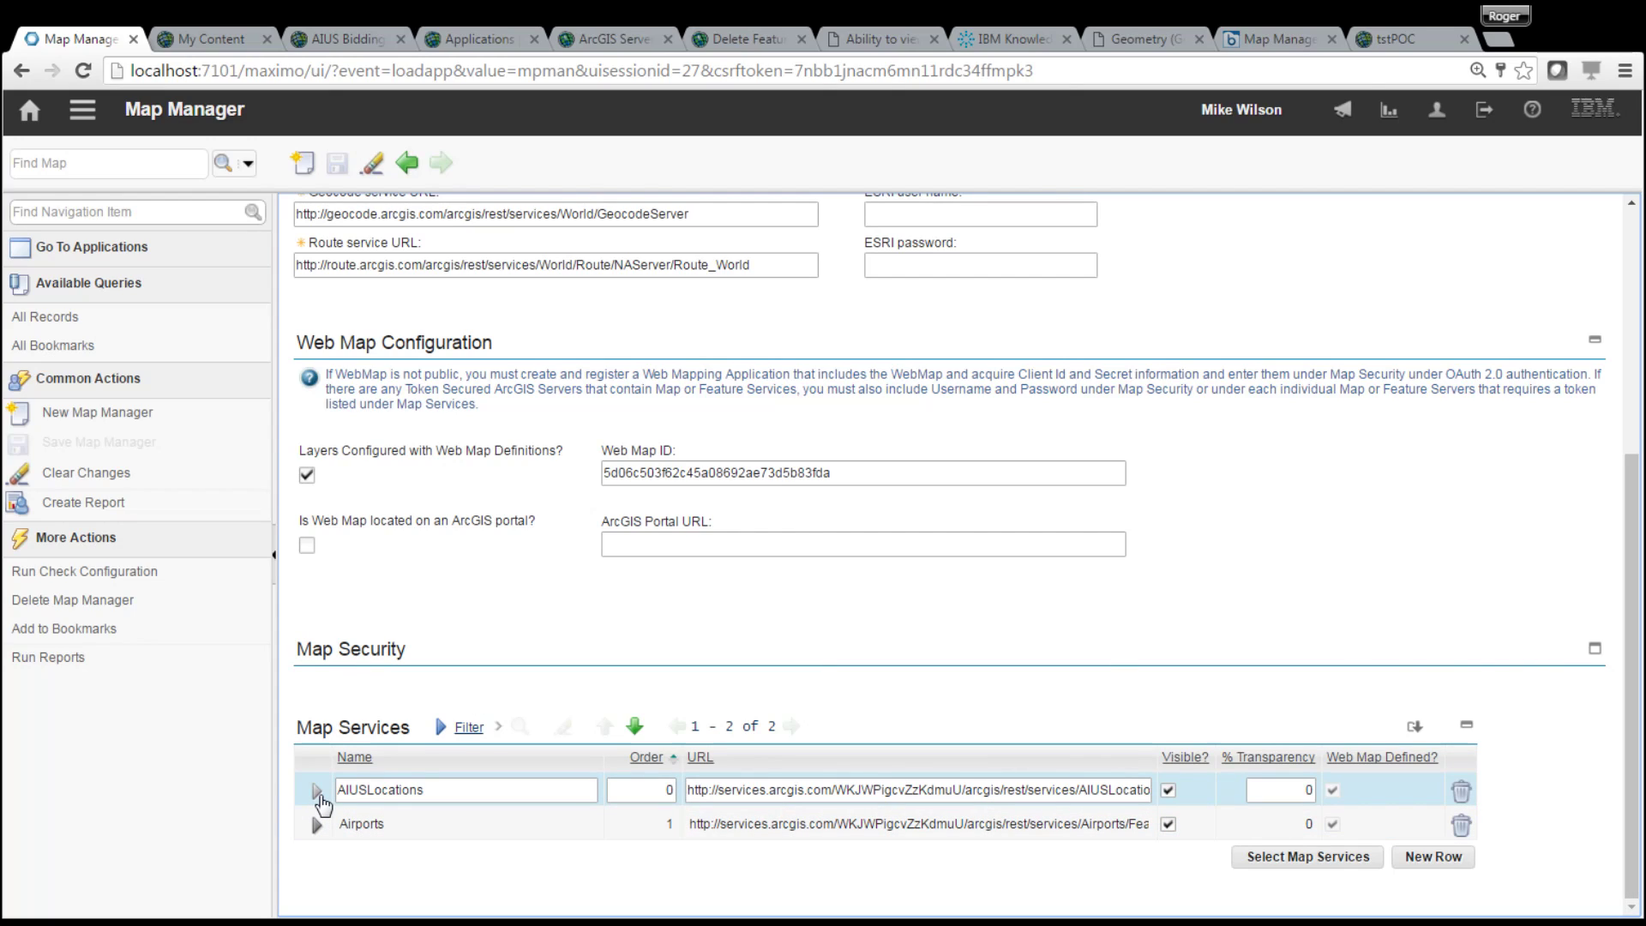
click(1591, 650)
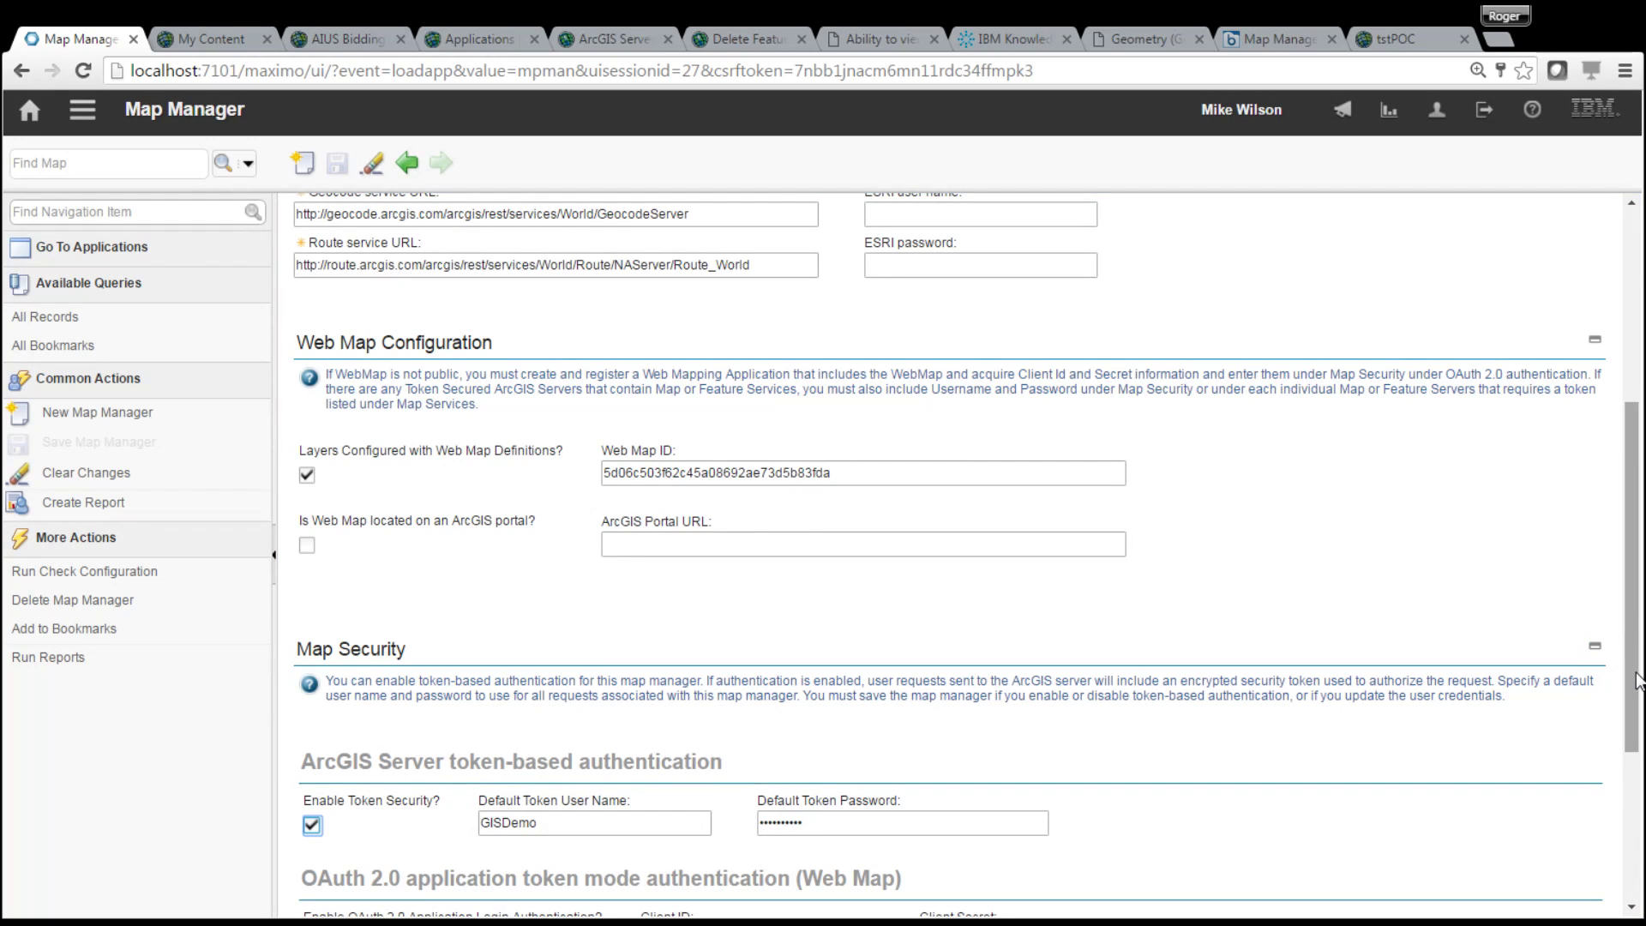
scroll(1637, 680, down, 3)
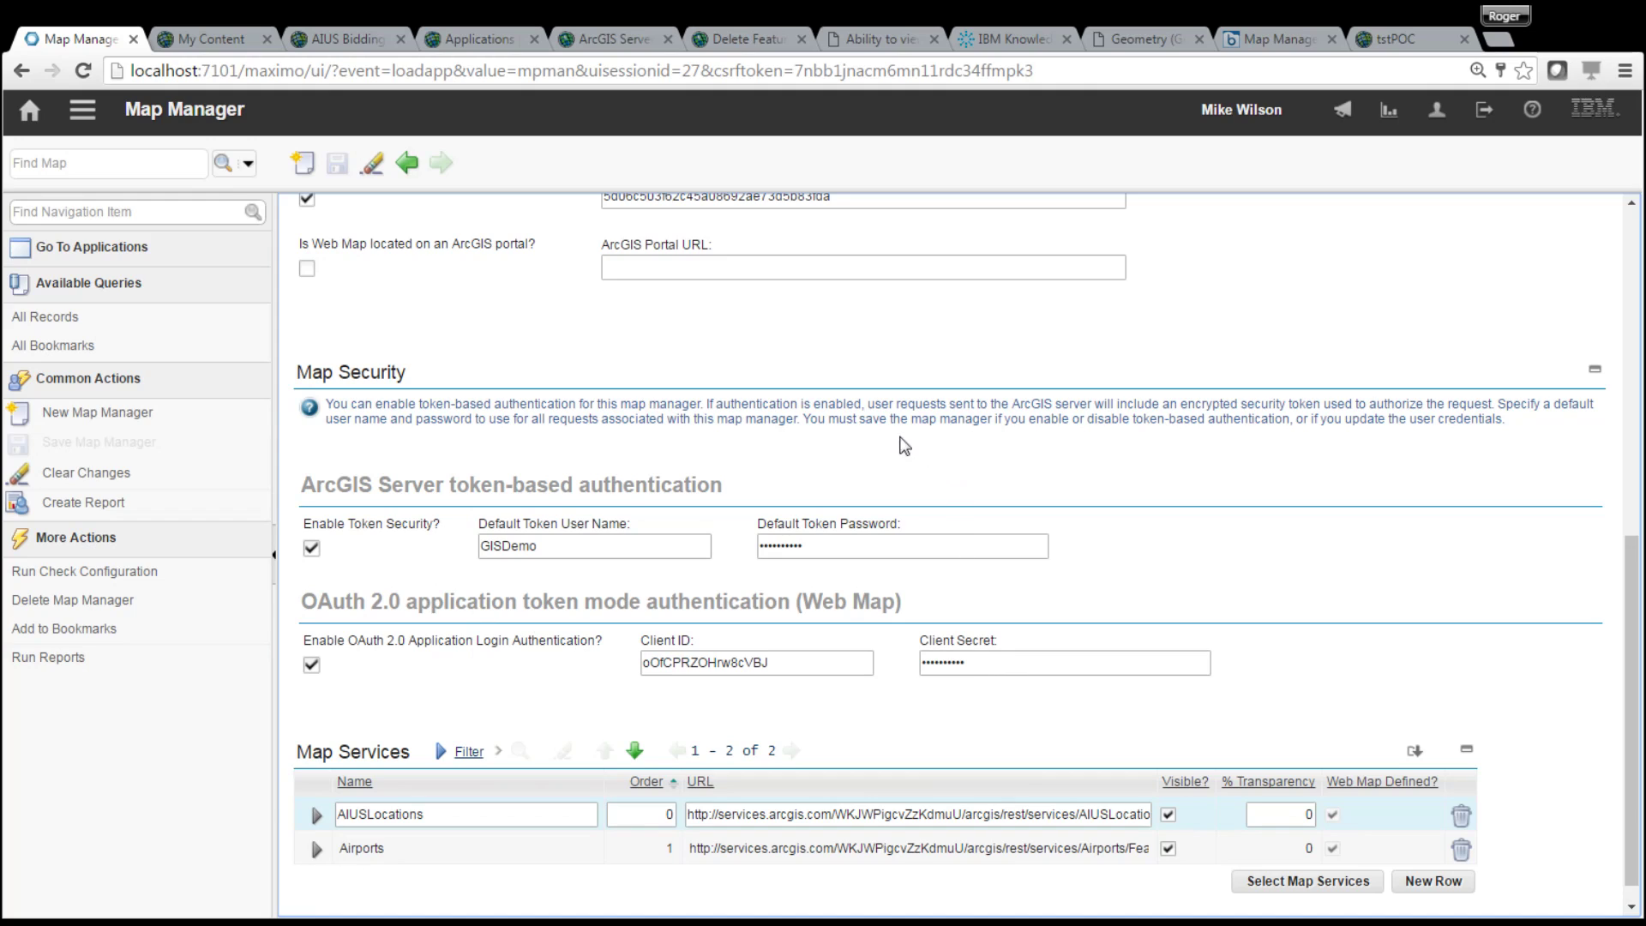
Expand the AIUSLocations map service and examine its details, token security credential fields and service layers
mouse_move(1635, 591)
mouse_down()
mouse_move(1635, 462)
mouse_move(1635, 565)
mouse_up()
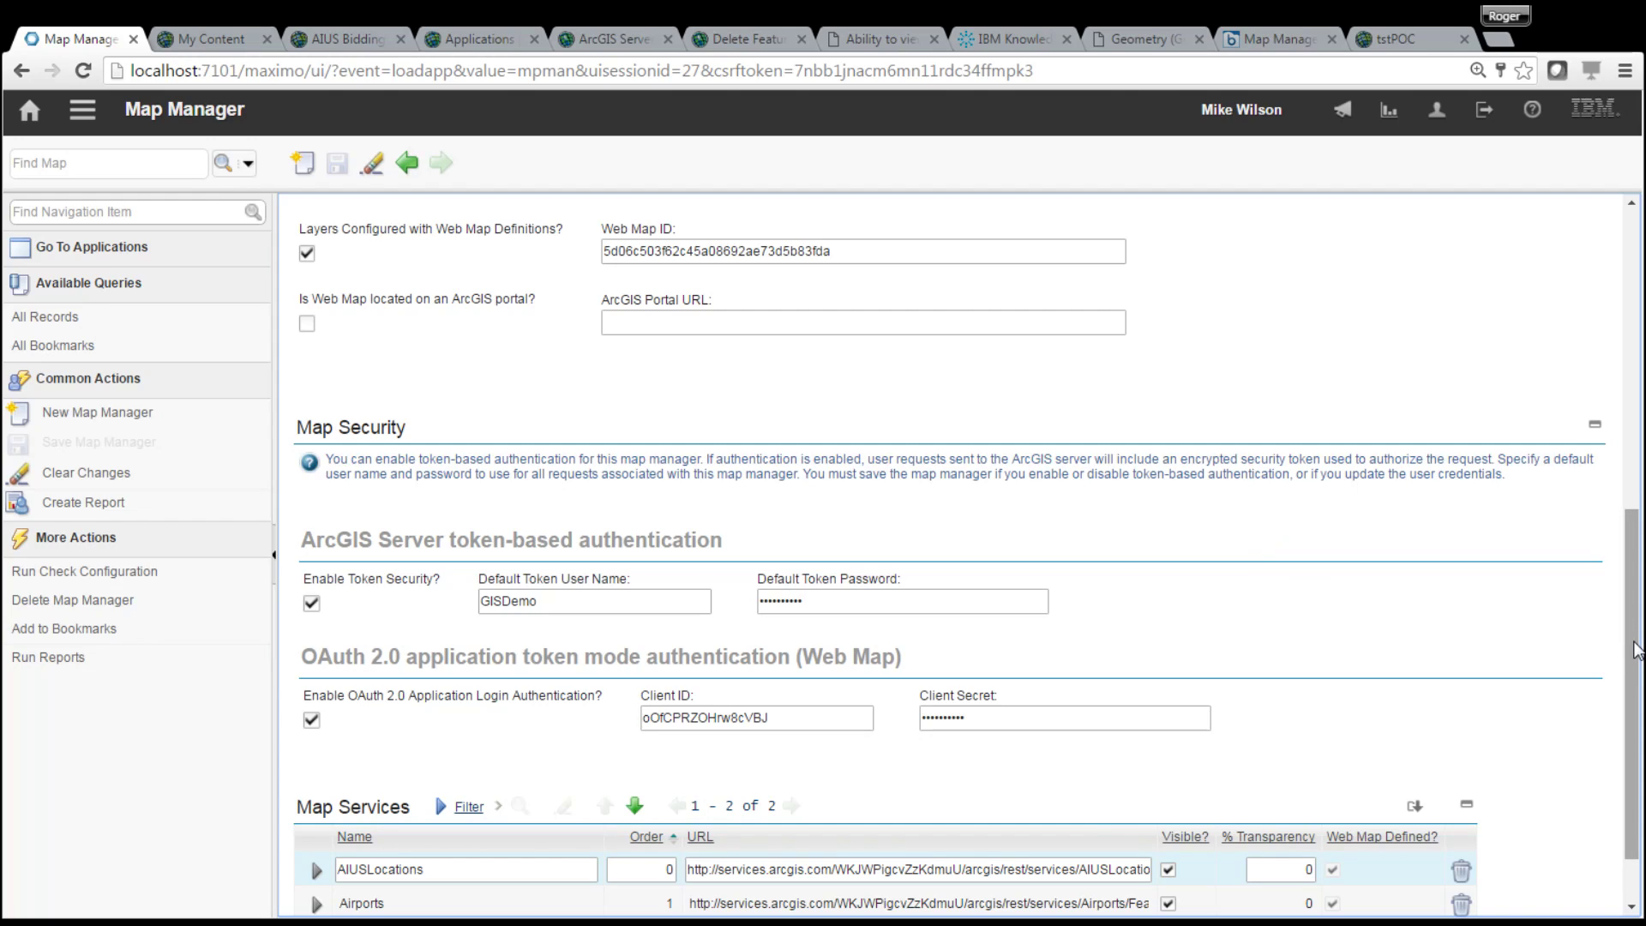
scroll(1637, 649, down, 1)
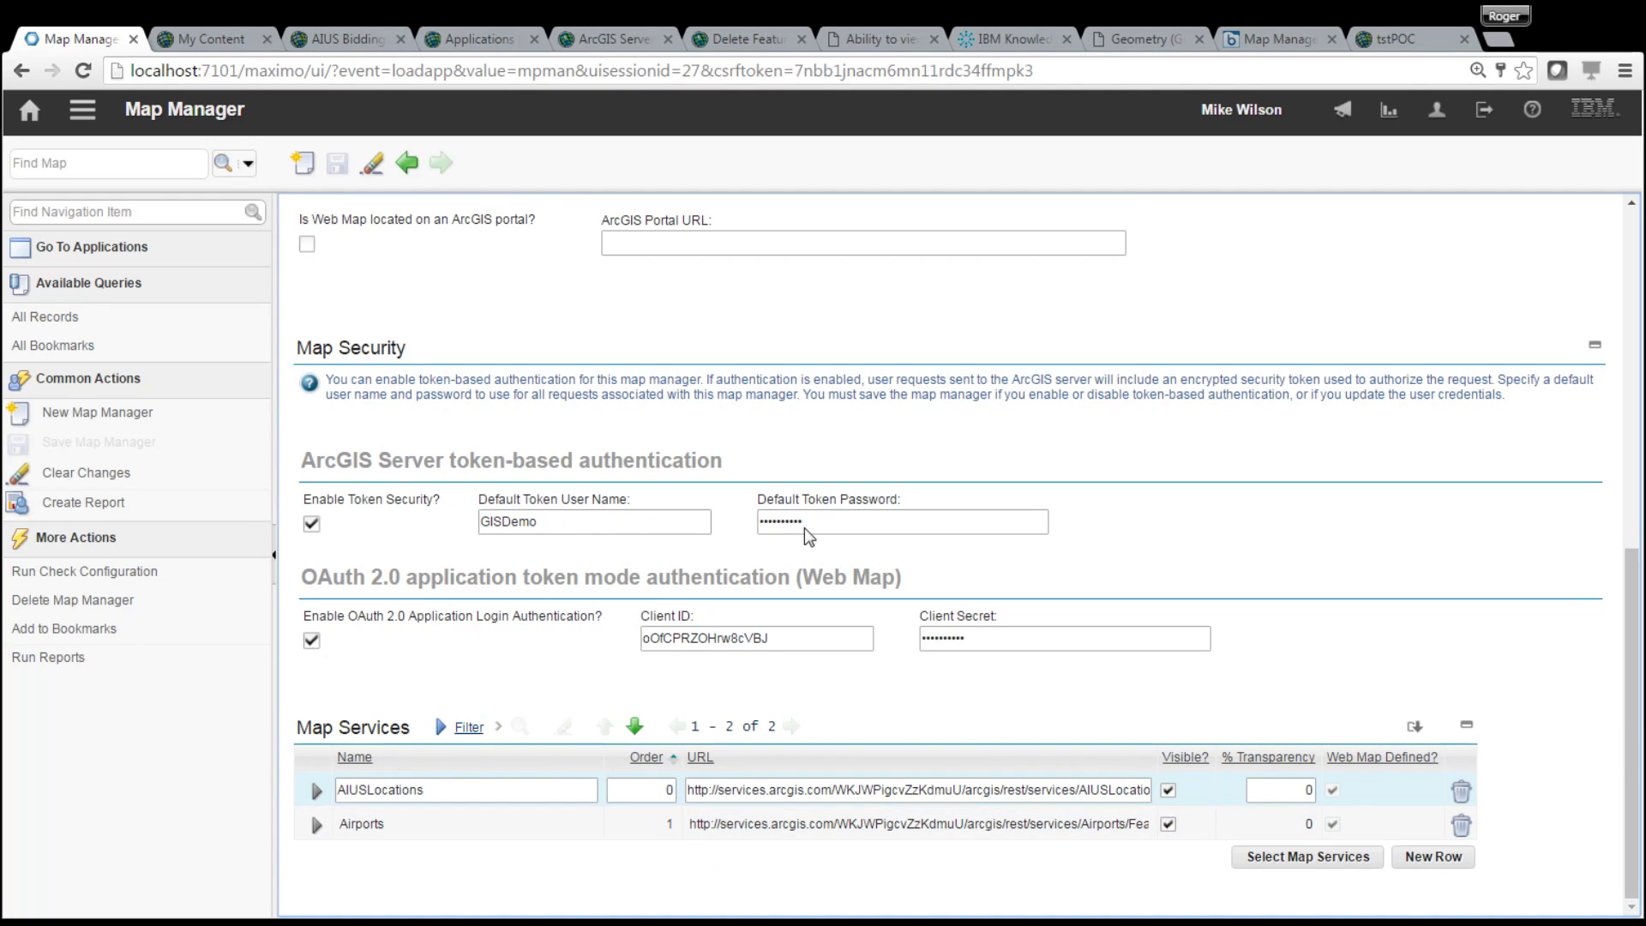
click(315, 789)
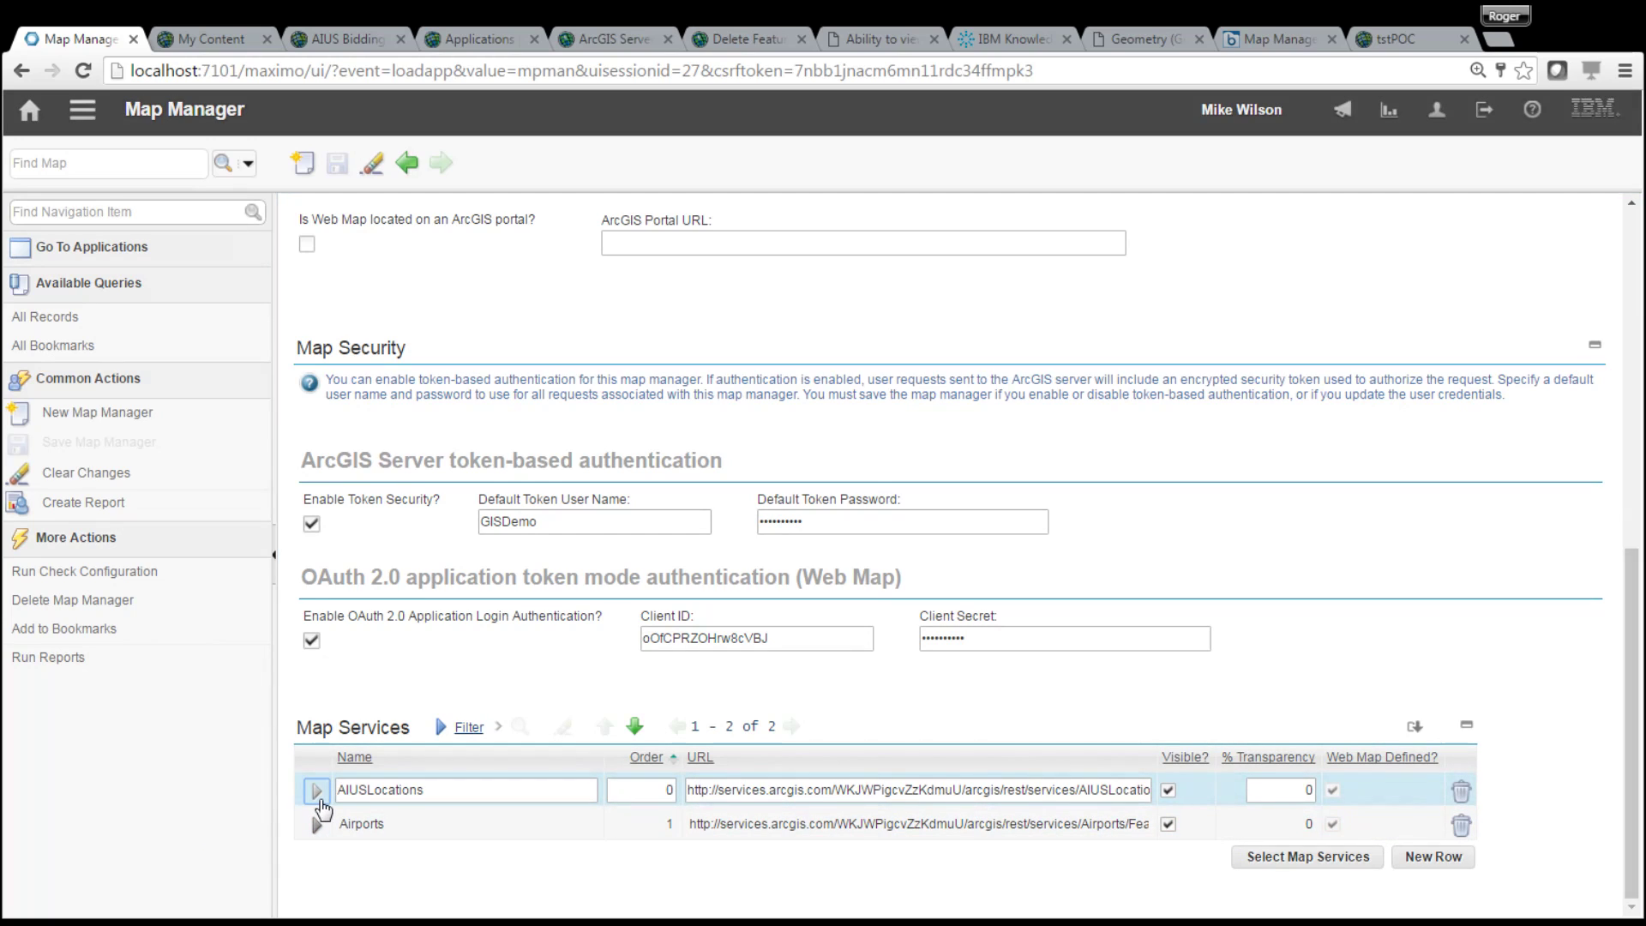
scroll(728, 881, down, 6)
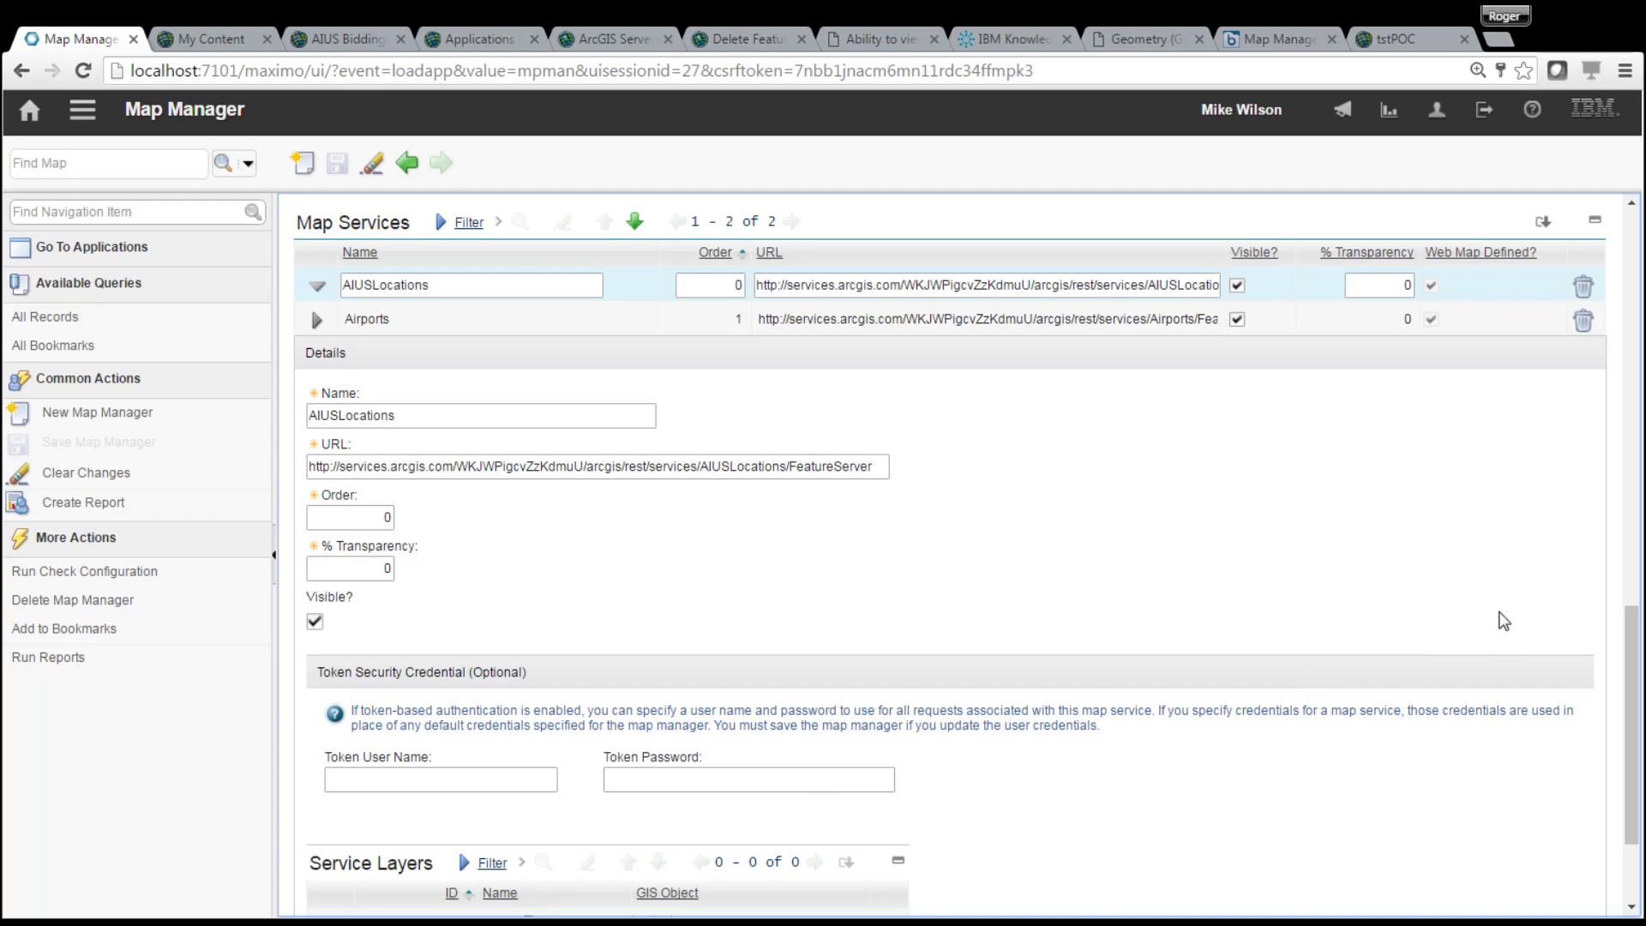
scroll(1631, 808, down, 4)
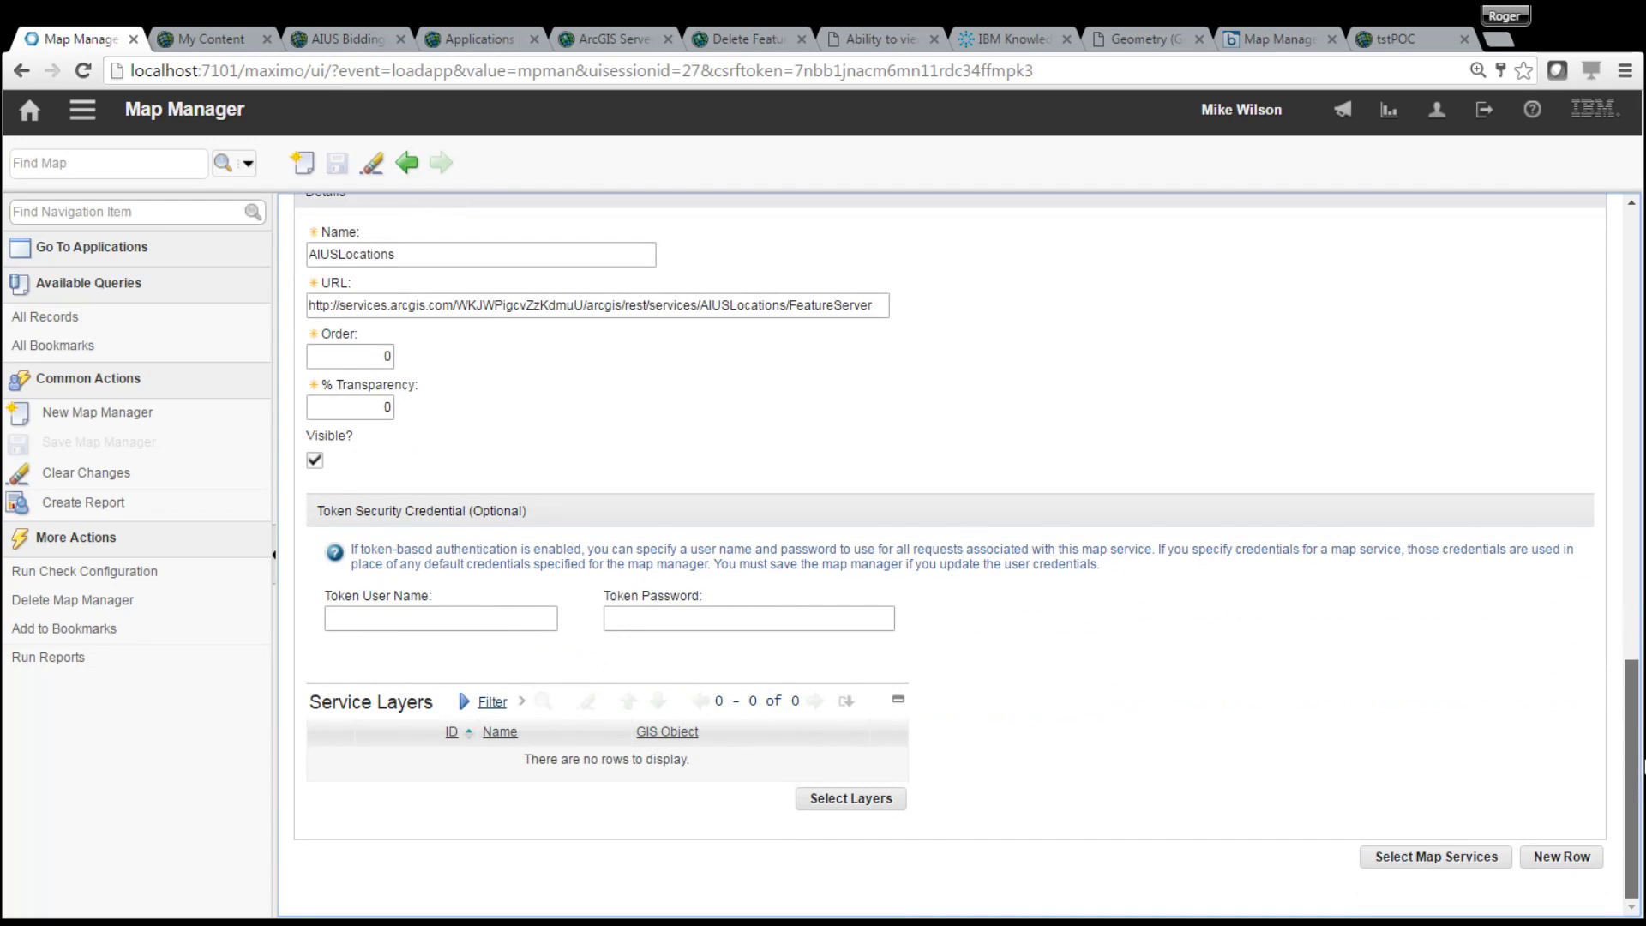
Review WEBMAP1's complete map manager record, from its site and map provider options through web map configuration and security
scroll(1631, 809, up, 7)
scroll(967, 557, up, 6)
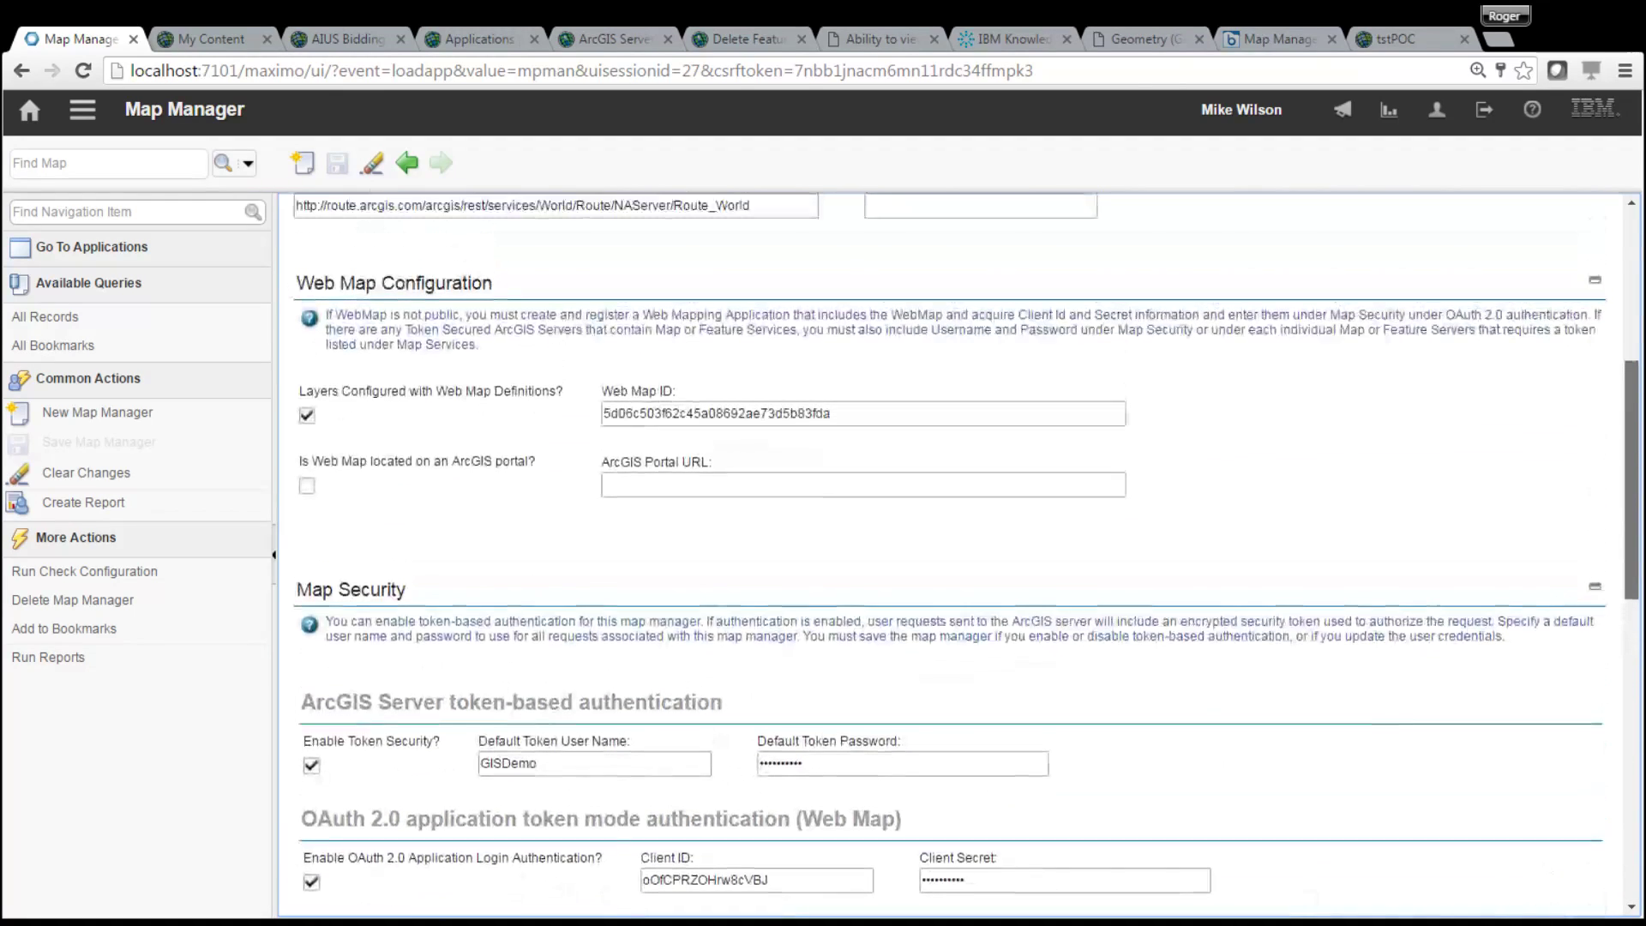
scroll(960, 514, up, 5)
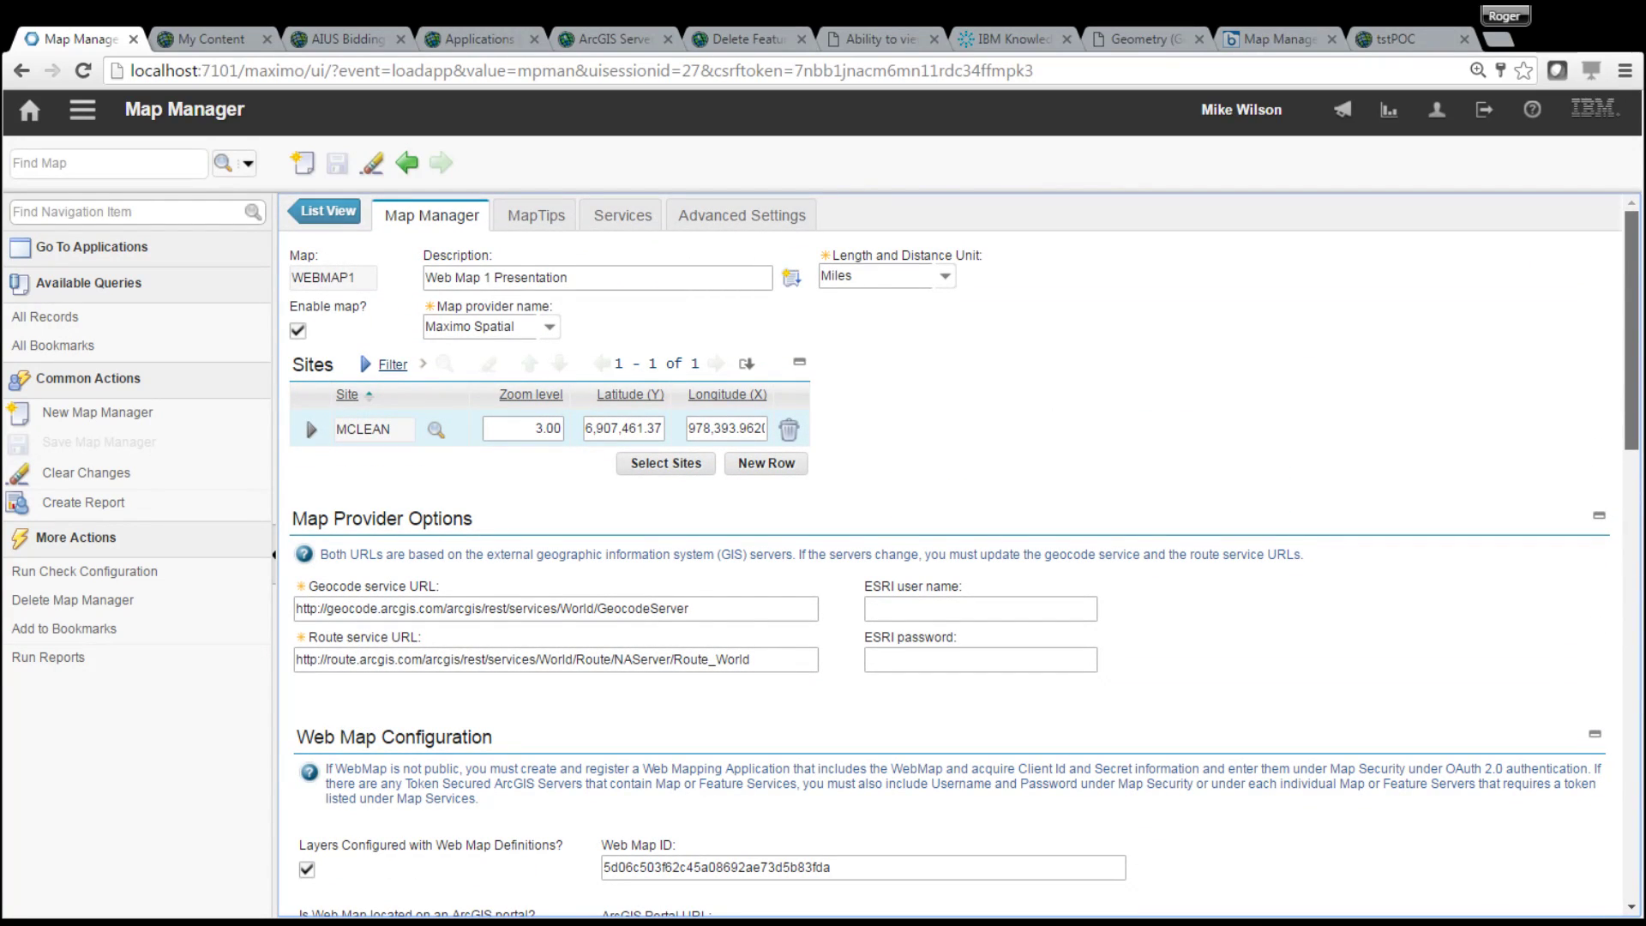
scroll(305, 415, down, 6)
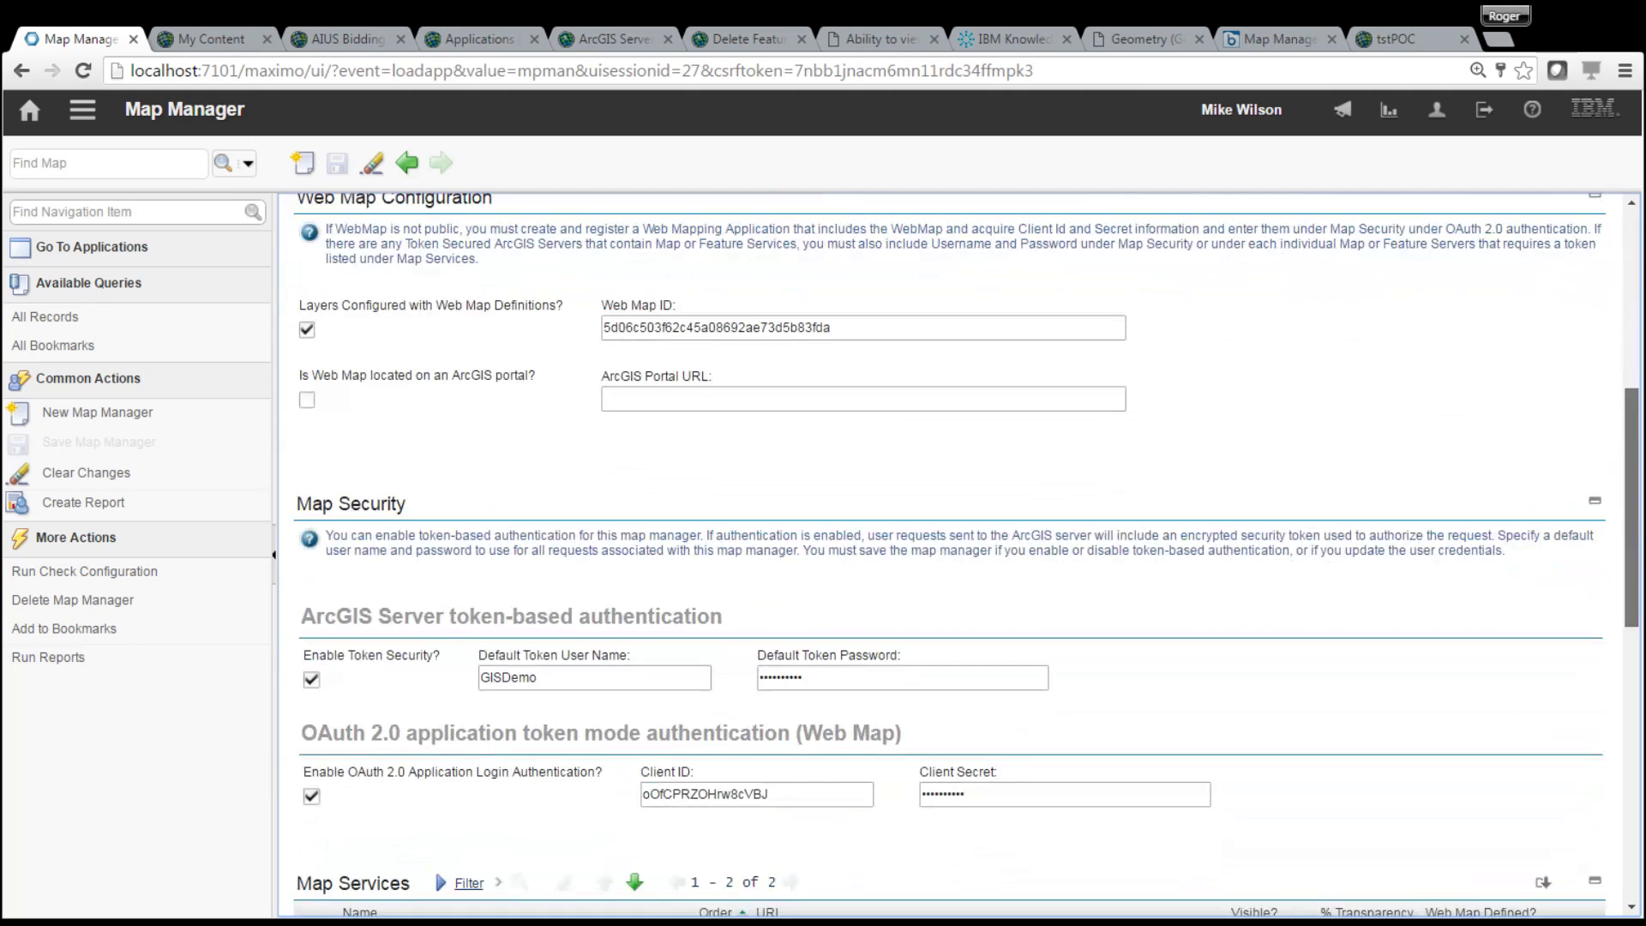
scroll(967, 557, down, 4)
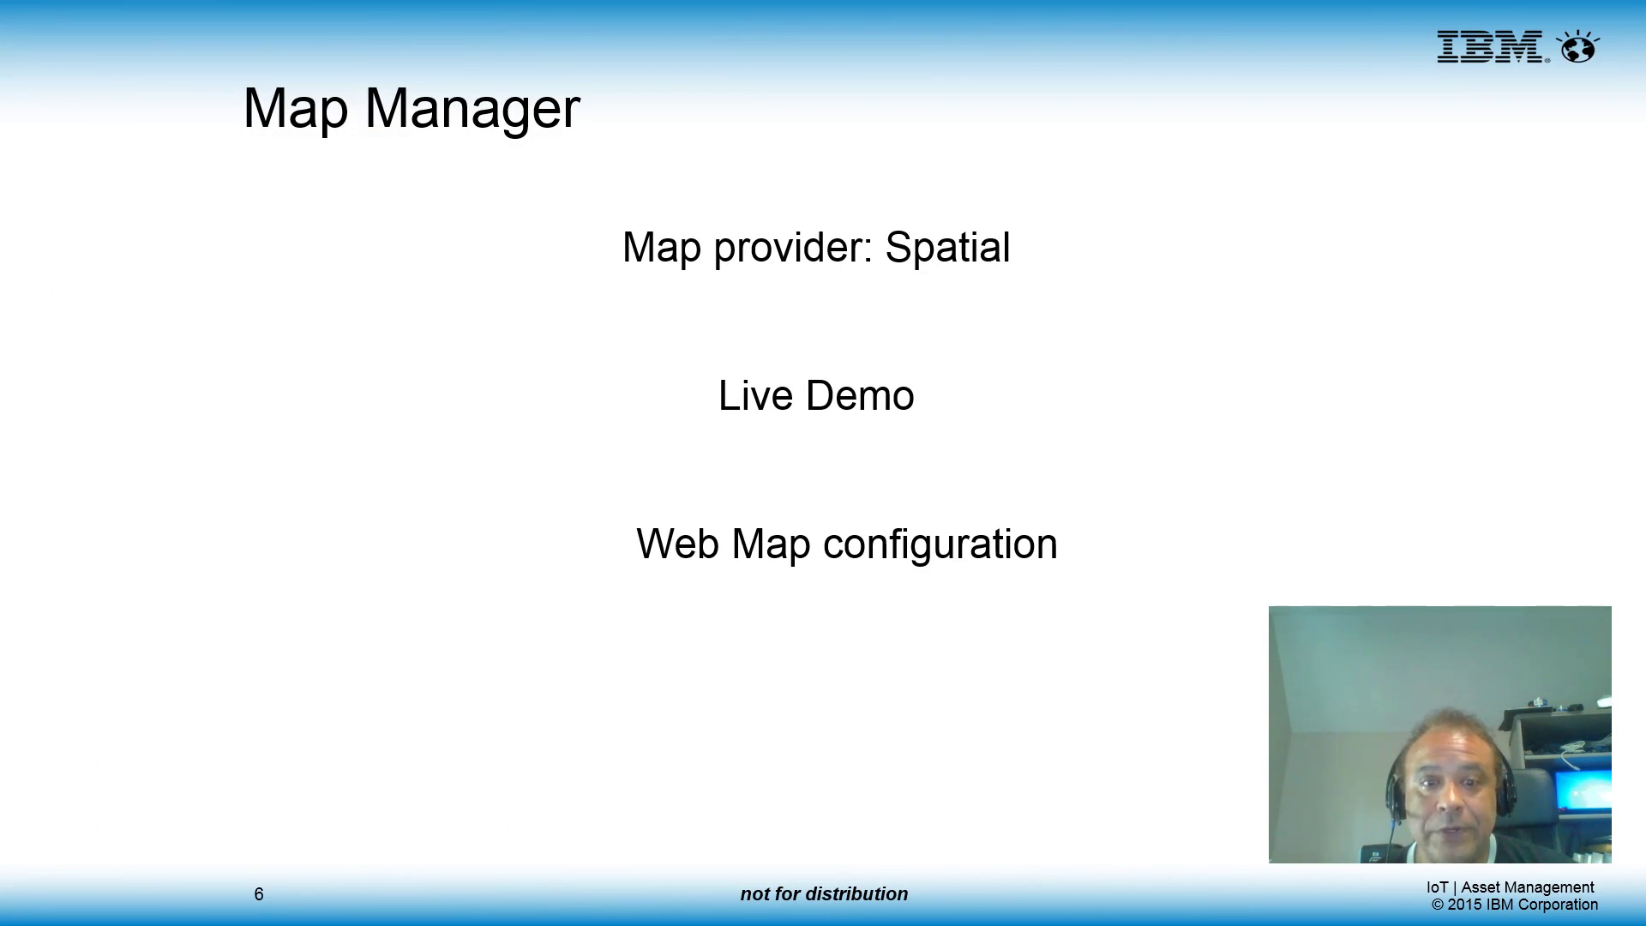
key(Right)
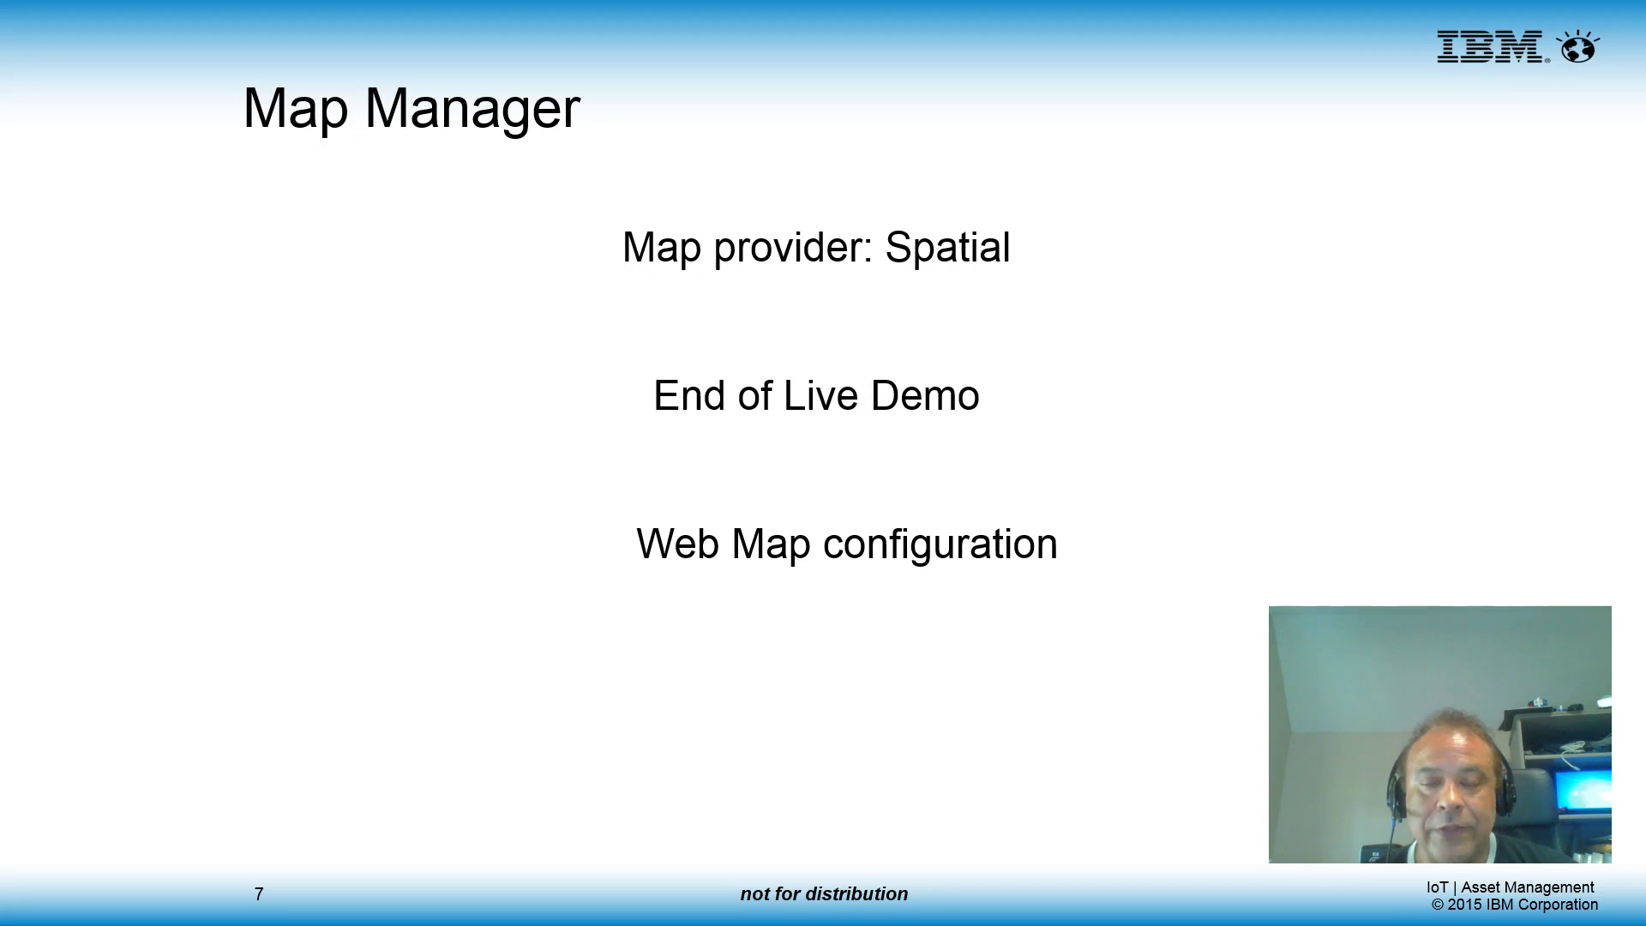